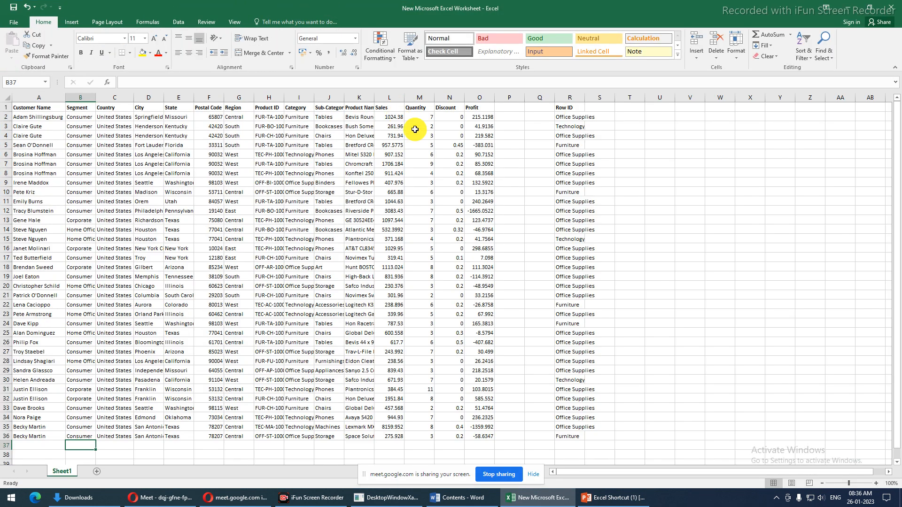
# - Clear the contents of the entire Row ID column R
pyautogui.click(568, 117)
pyautogui.click(568, 98)
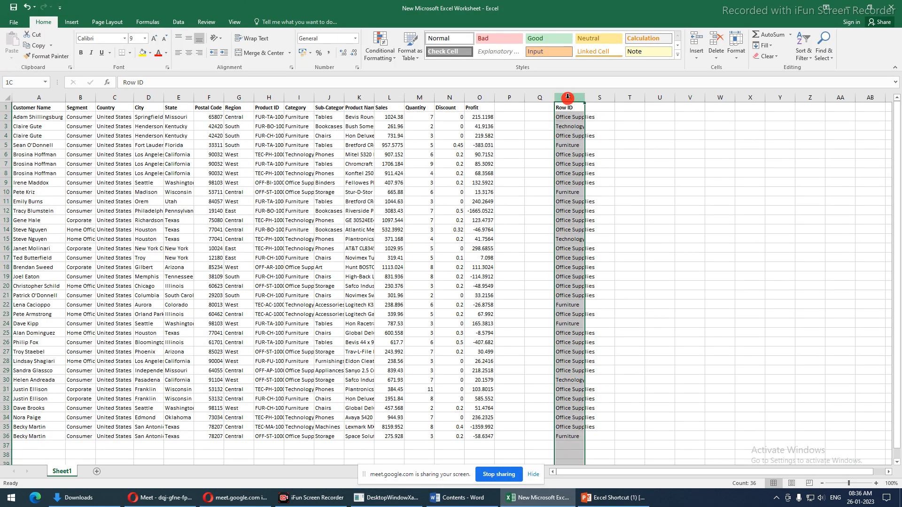
pyautogui.press('Delete')
pyautogui.click(540, 123)
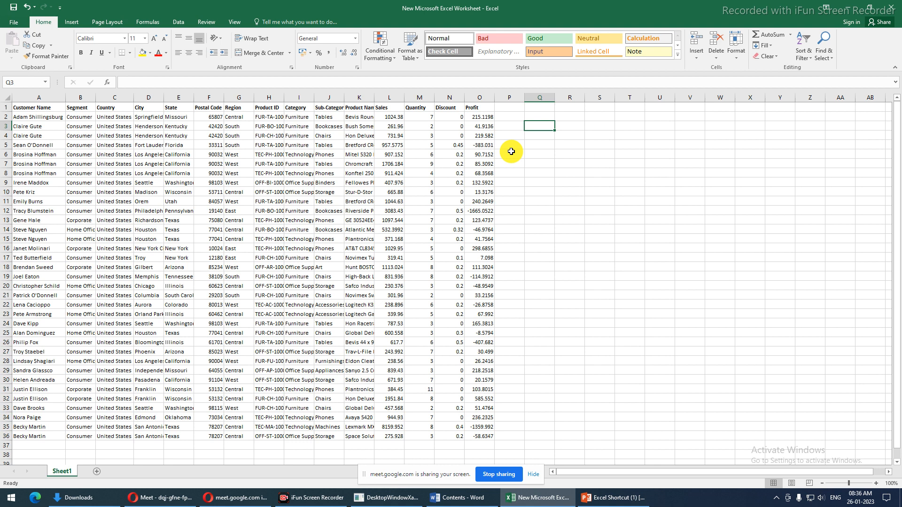
# - Enter the formula =O2 in cell Q2 to reference the first Profit value
pyautogui.press('F2')
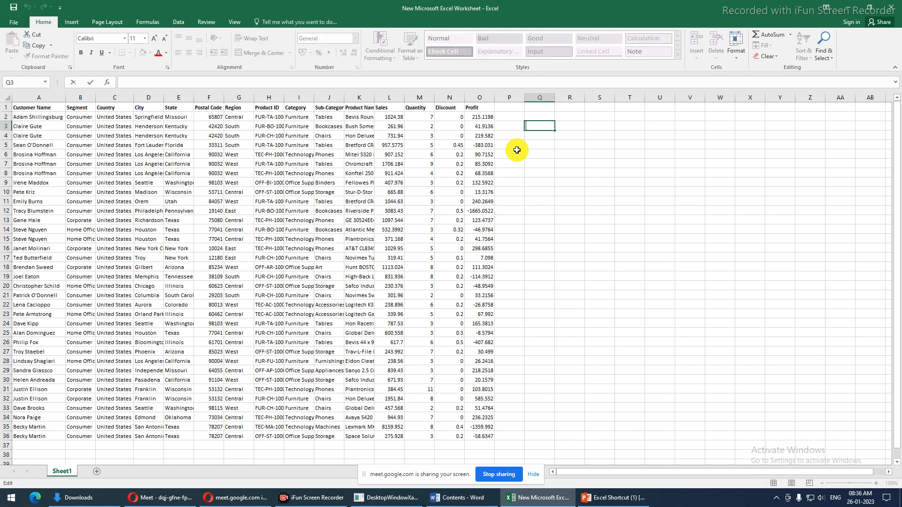
pyautogui.click(544, 115)
pyautogui.write('=')
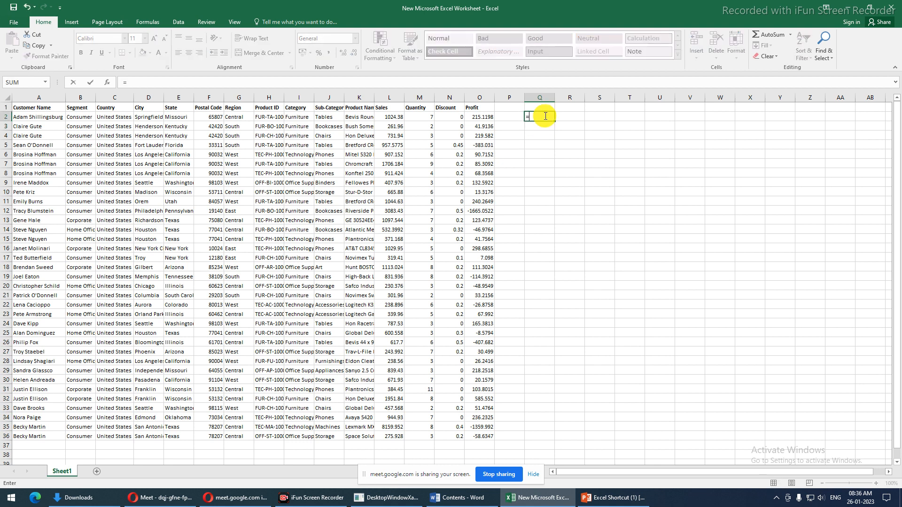
pyautogui.click(484, 119)
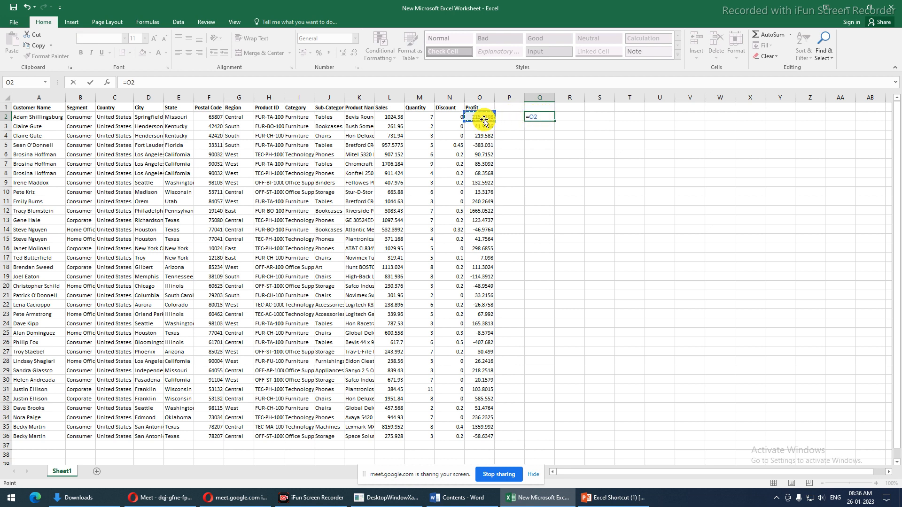
pyautogui.press('Return')
pyautogui.press('Up')
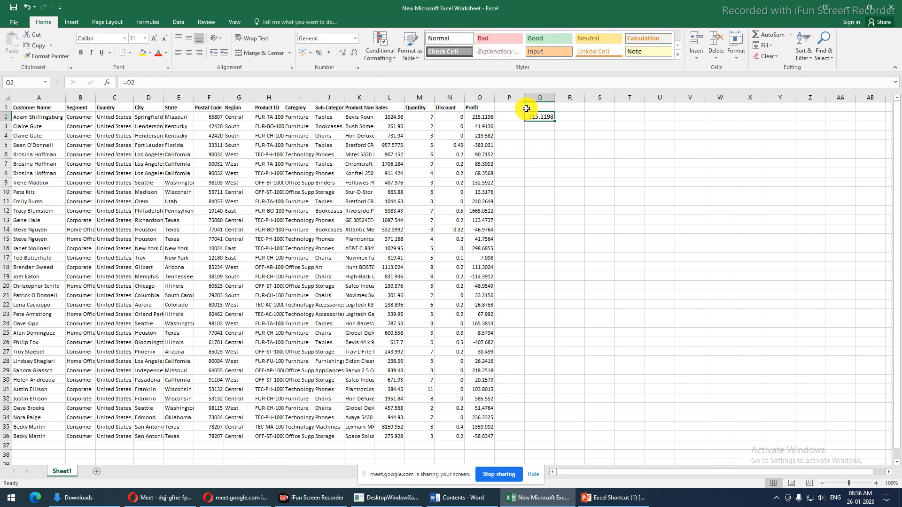
# - Edit the formula in cell Q2 in place so that it reads =O22
pyautogui.write('ddfg')
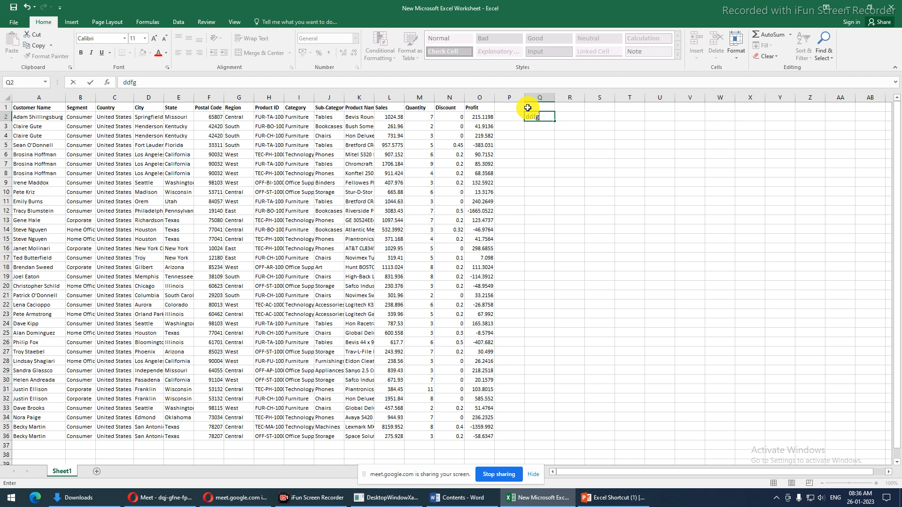
pyautogui.press('Escape')
pyautogui.press('F2')
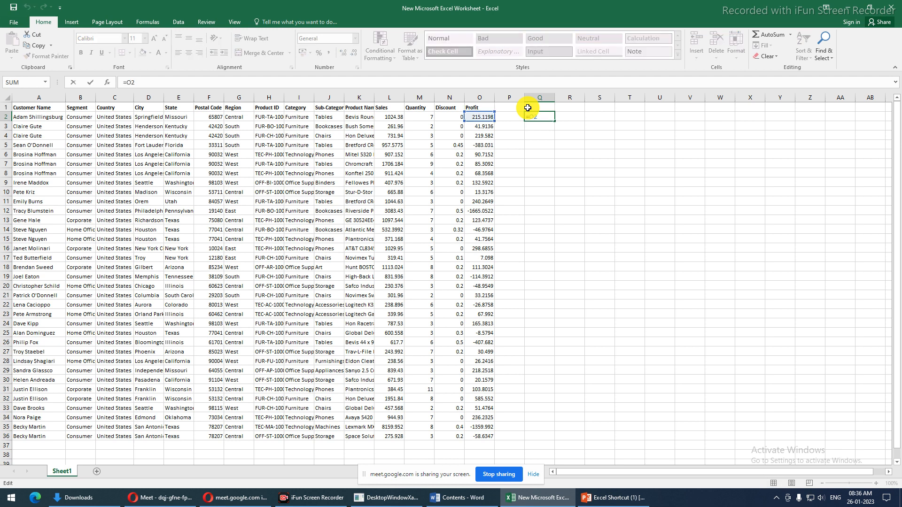
pyautogui.write('2')
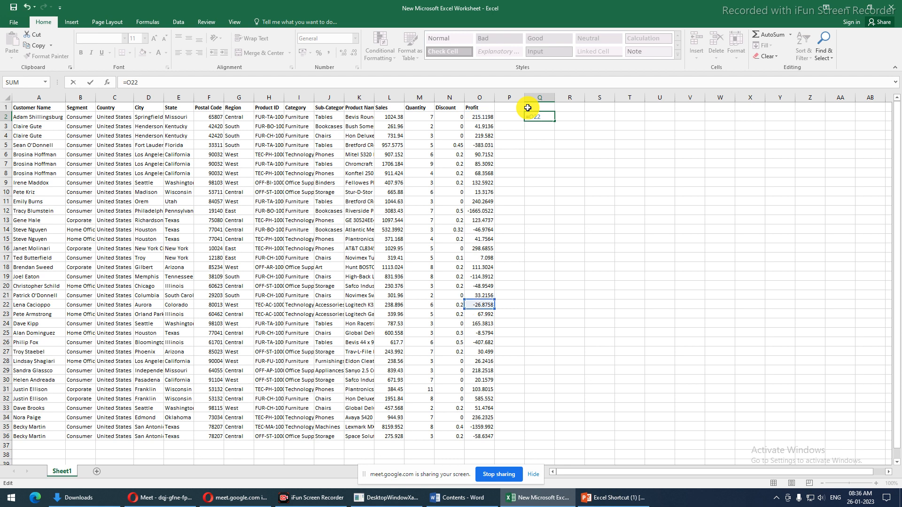
pyautogui.press('Return')
# - Check the autosize columns shortcut on the PowerPoint slide and find the matching AutoFit Column Width option in Excel
pyautogui.hotkey('alt', 'Tab')
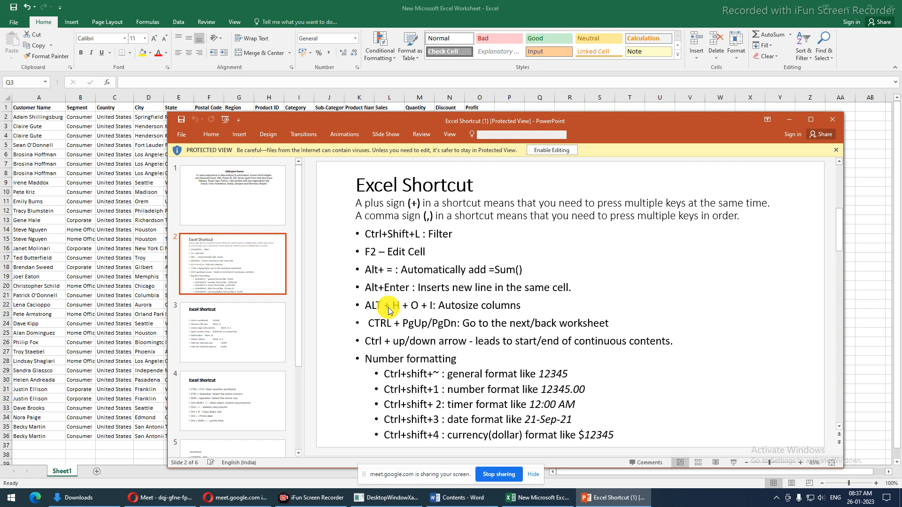
pyautogui.click(54, 22)
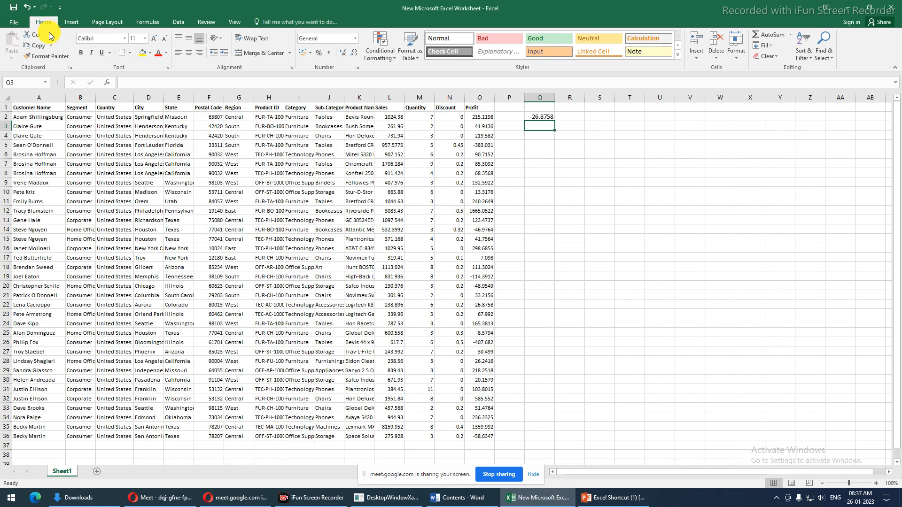
pyautogui.click(513, 180)
pyautogui.press('alt')
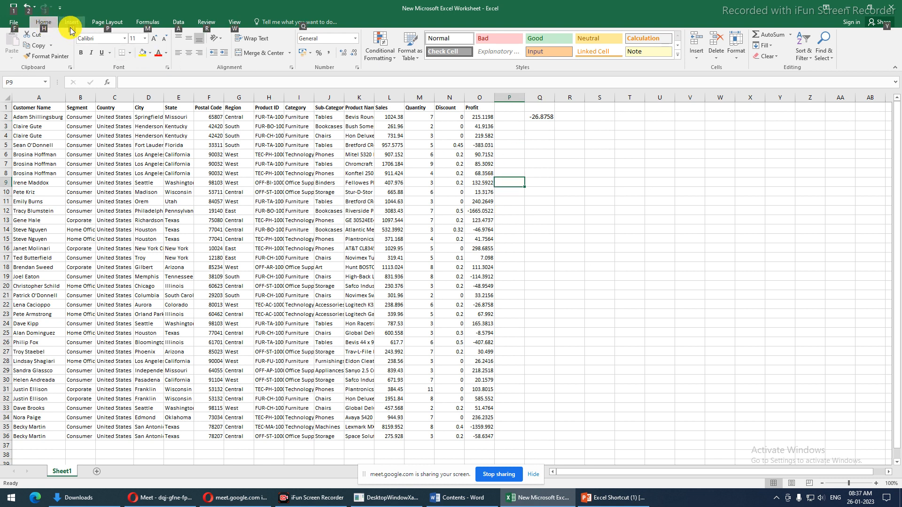
pyautogui.press('h')
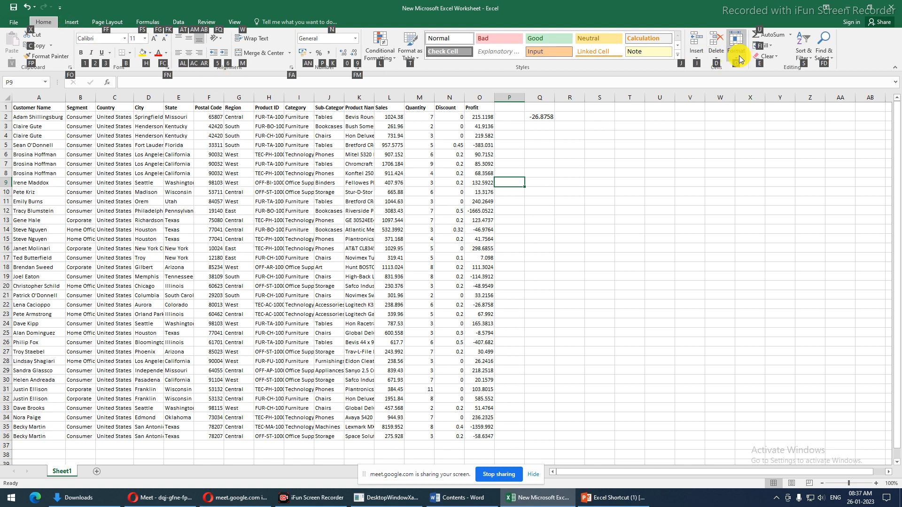
pyautogui.press('o')
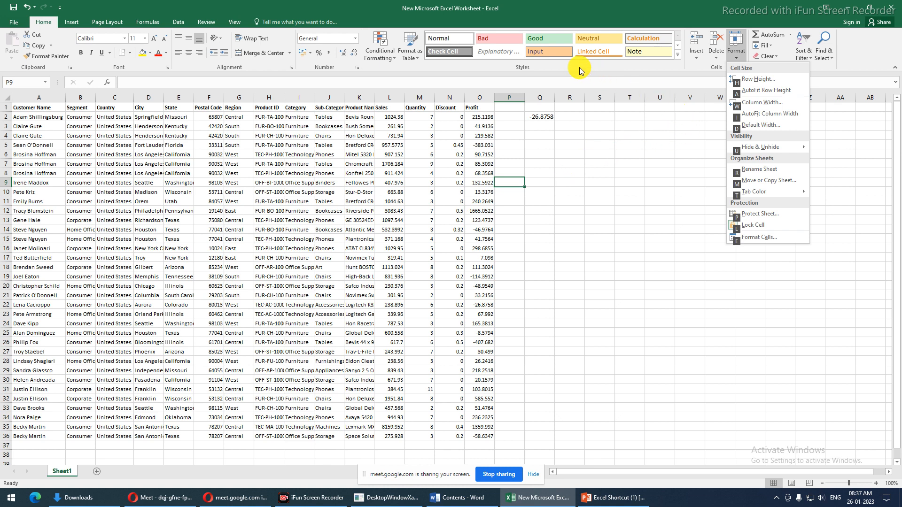
pyautogui.press('Escape')
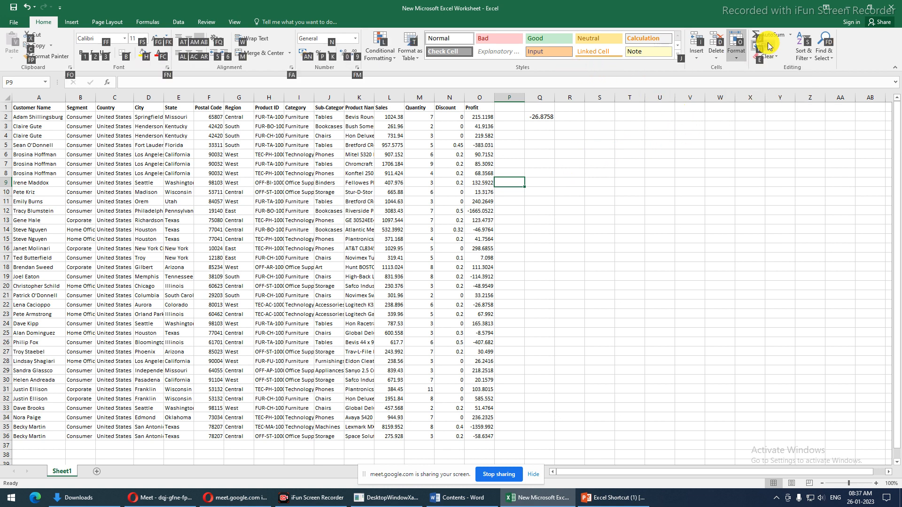
pyautogui.click(664, 166)
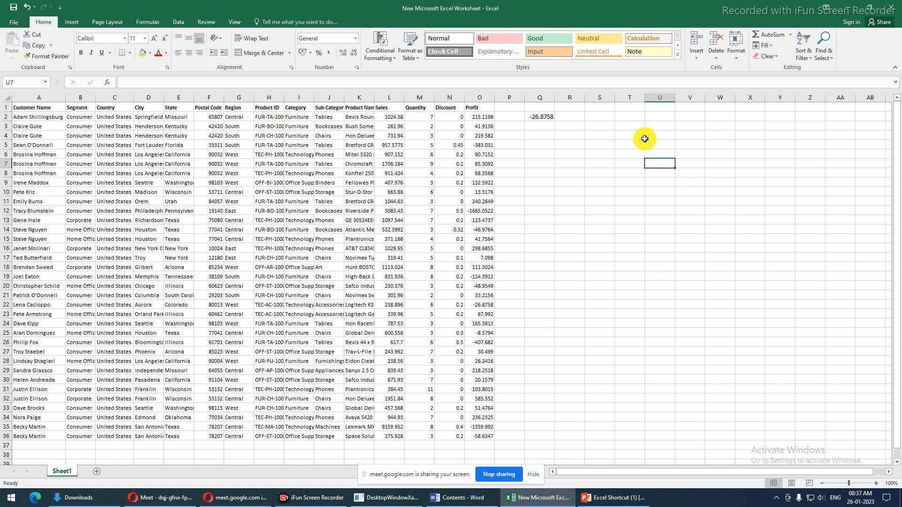
# - Display the cell Format options again from cell S3 and back out without applying any
pyautogui.click(592, 127)
pyautogui.press('alt')
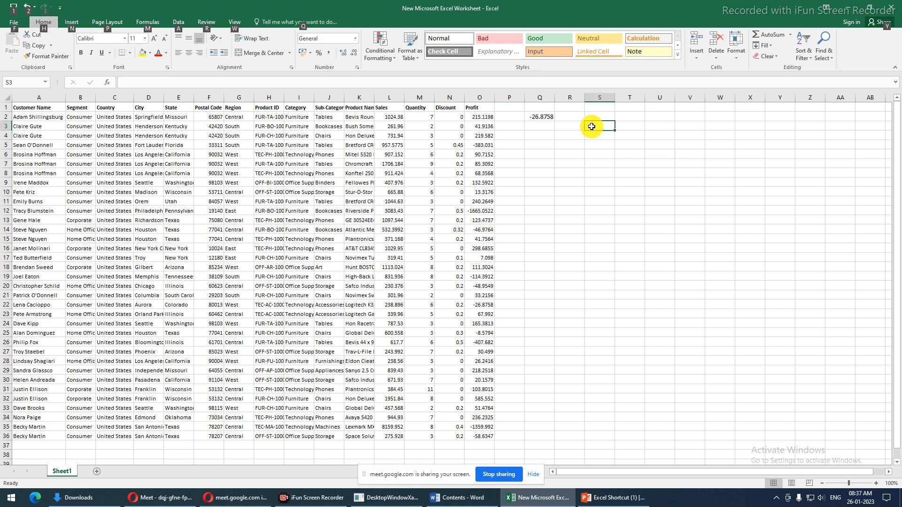
pyautogui.press('h')
pyautogui.press('o')
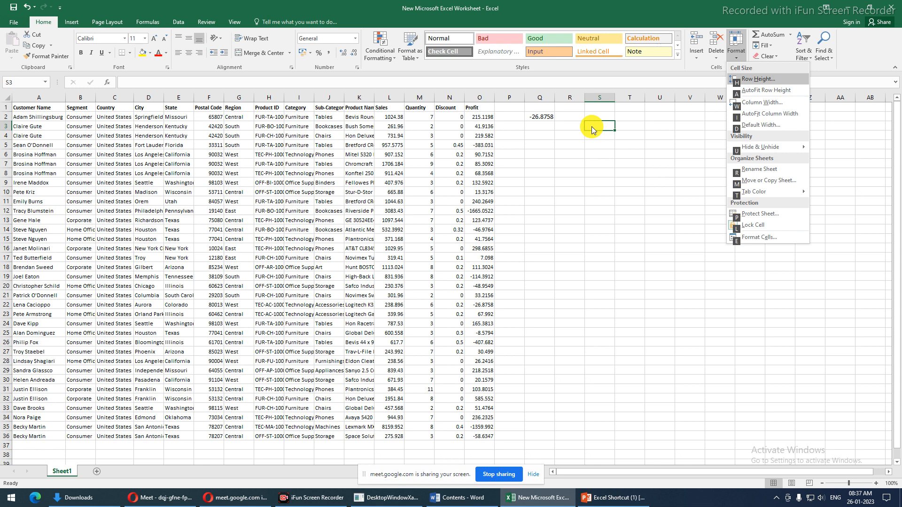
pyautogui.press('Escape')
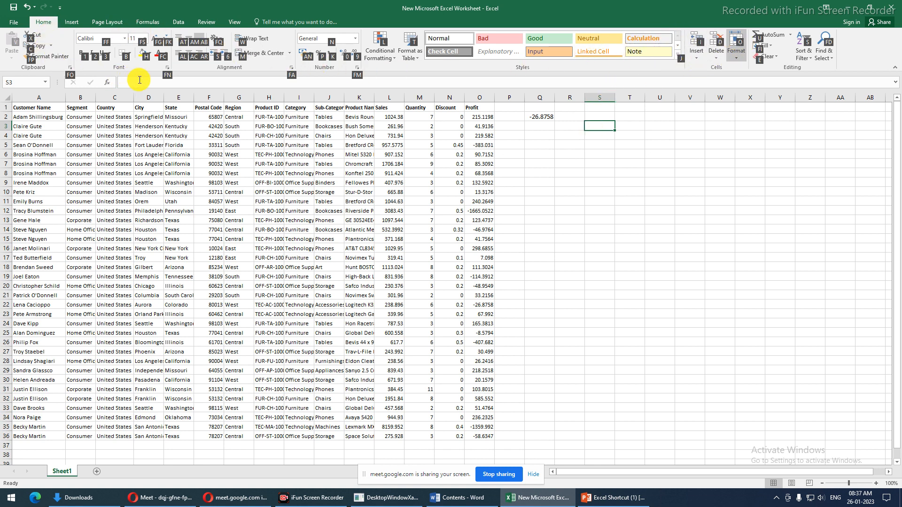
pyautogui.press('Escape')
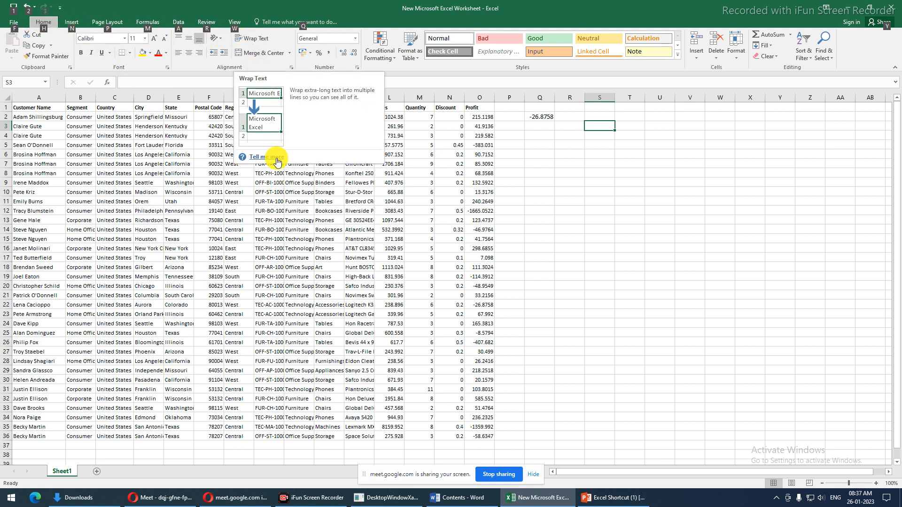
pyautogui.press('Escape')
# - Review the number formatting shortcuts on the PowerPoint slide, and select cell Q2 in the Excel worksheet
pyautogui.hotkey('alt', 'Tab')
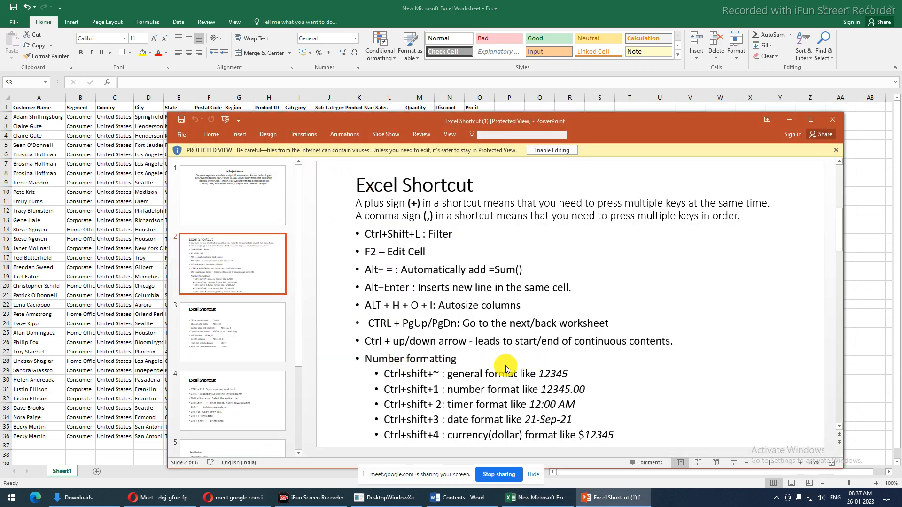
pyautogui.hotkey('alt', 'Tab')
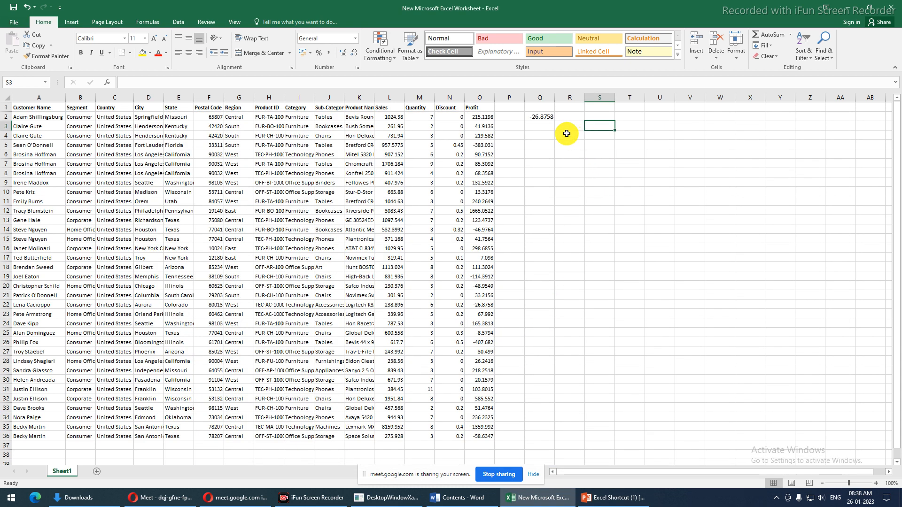
pyautogui.click(546, 120)
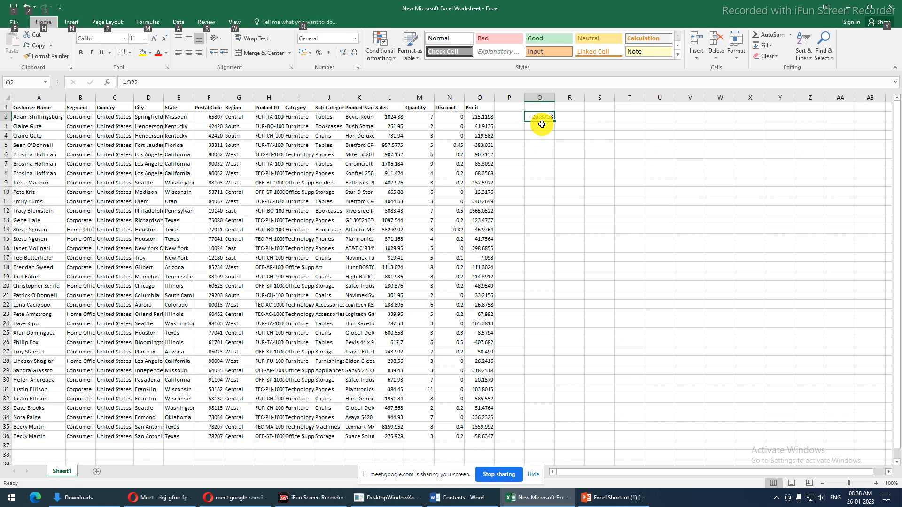
pyautogui.hotkey('alt', 'Tab')
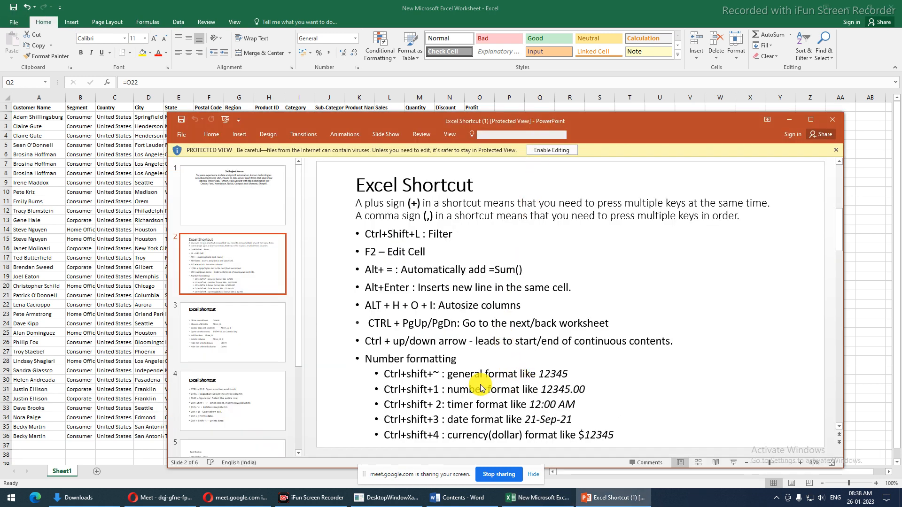
pyautogui.hotkey('alt', 'Tab')
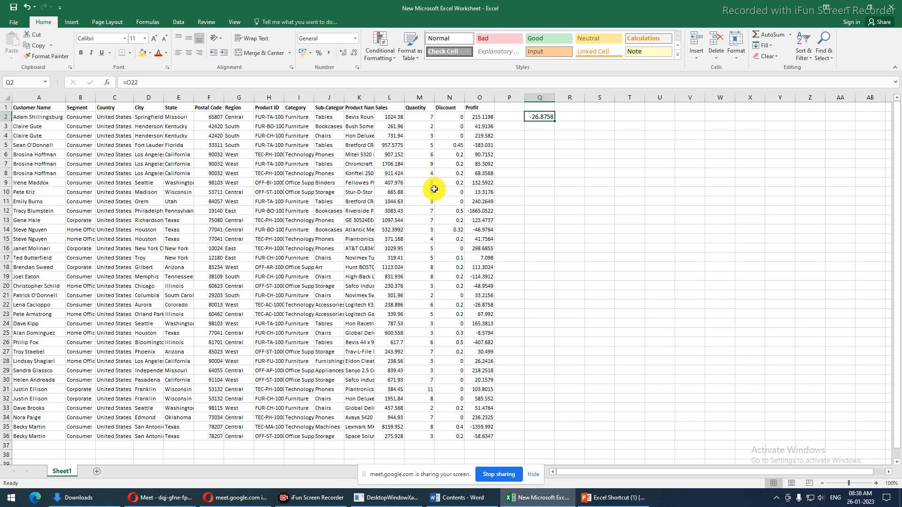
# - Launch the On-Screen Keyboard by running osk and move it over the middle of the worksheet
pyautogui.press('super+r')
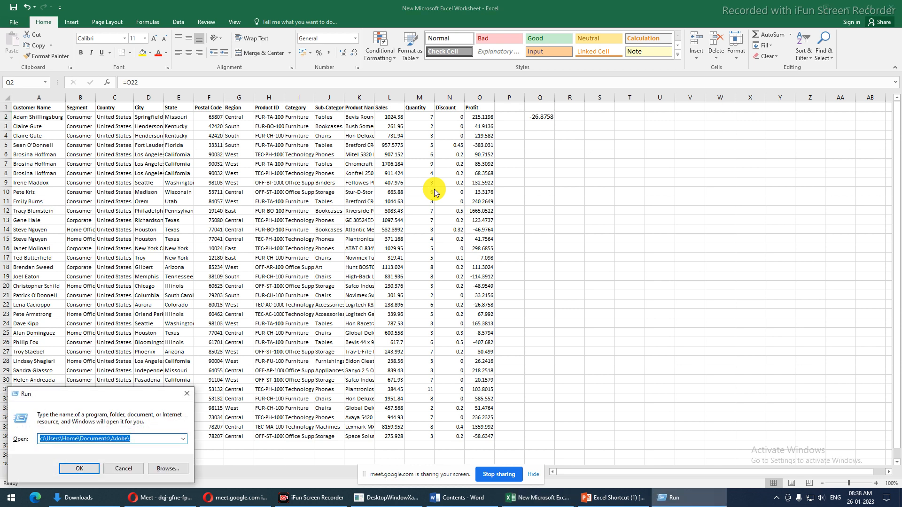
pyautogui.write('osk')
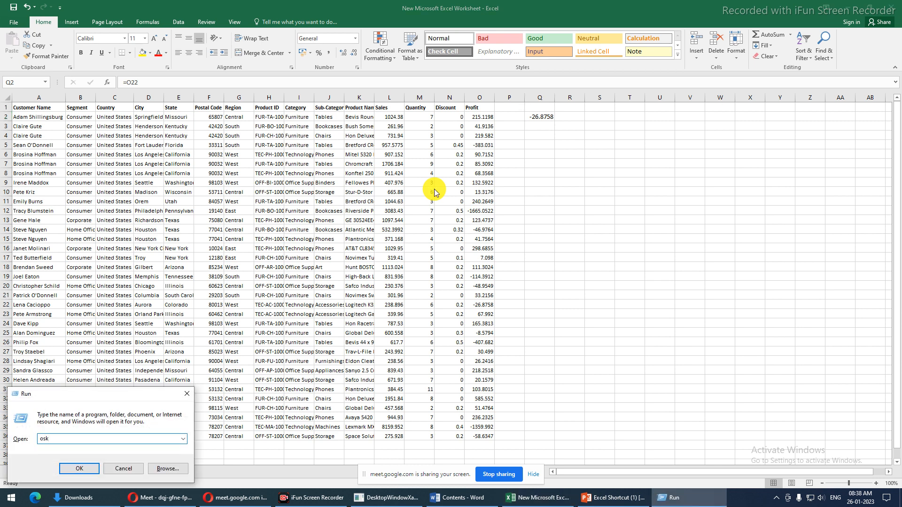
pyautogui.press('Return')
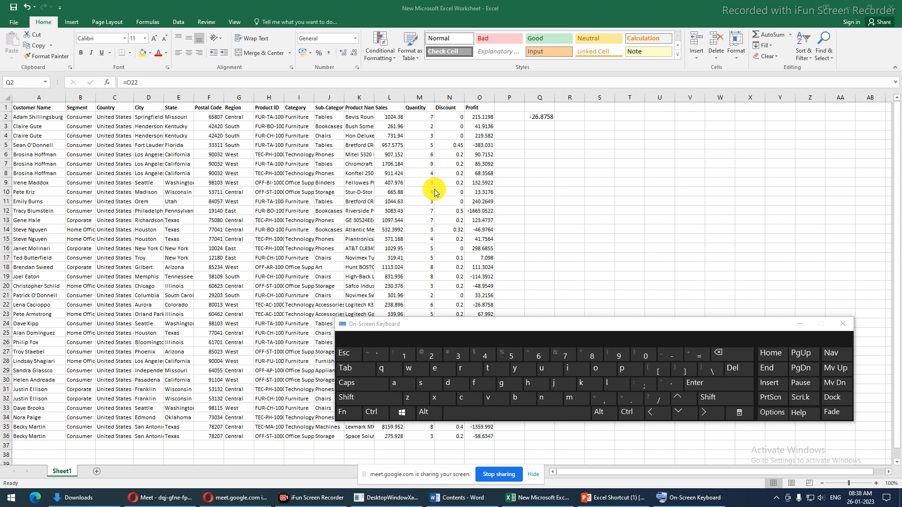
pyautogui.moveTo(565, 323); pyautogui.dragTo(416, 226)
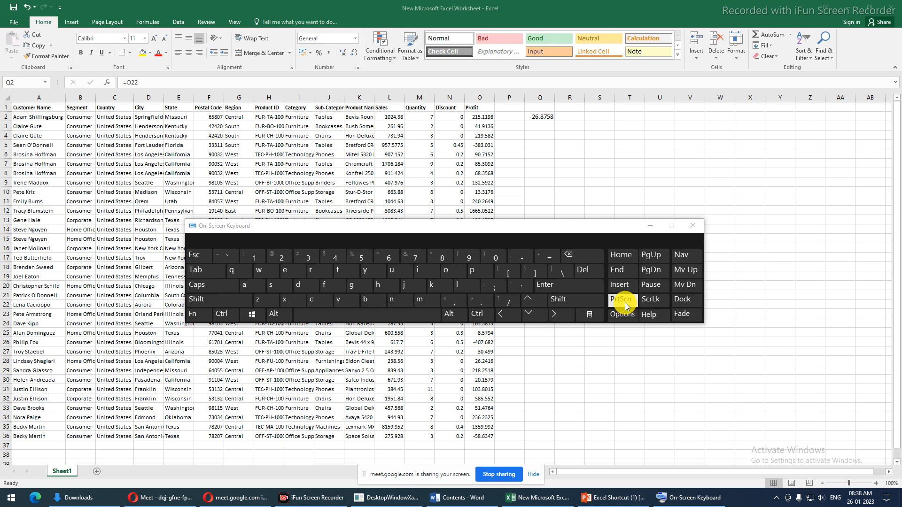
# - Turn on Scroll Lock and scroll the worksheet sideways while cell Q2 stays selected
pyautogui.click(651, 301)
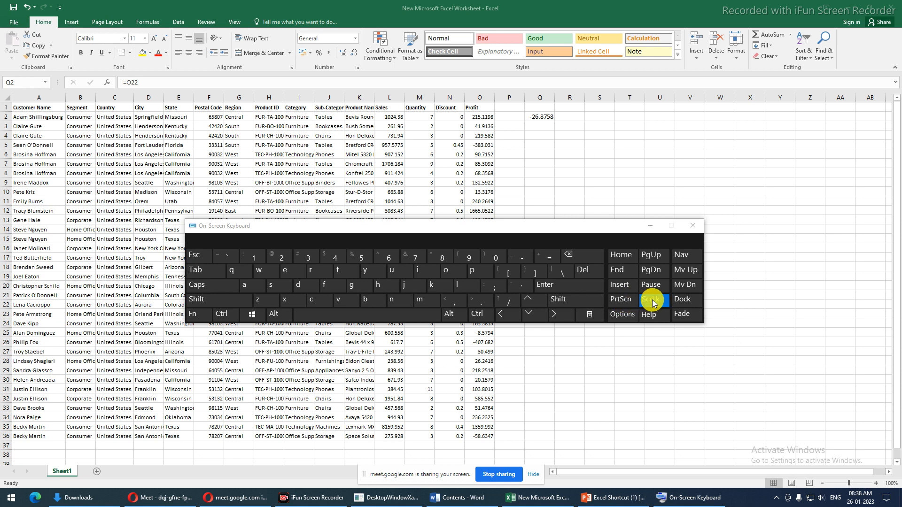
pyautogui.click(605, 153)
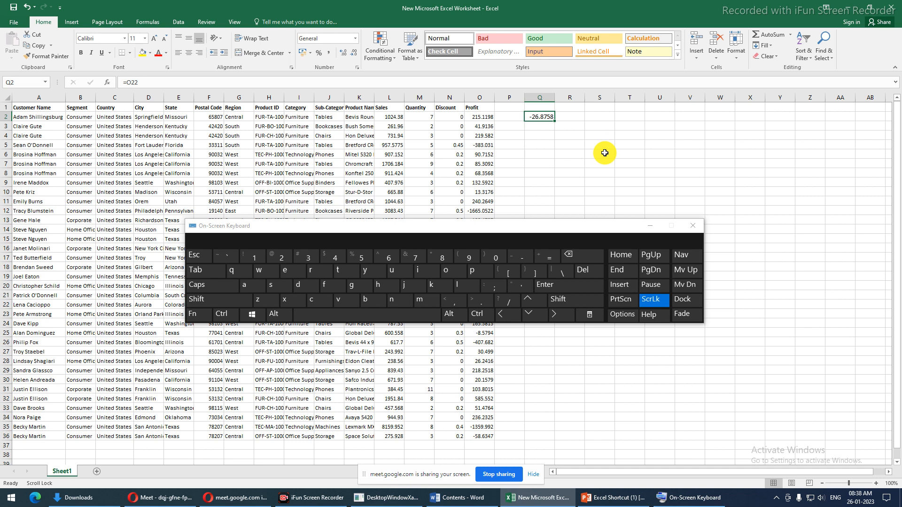
pyautogui.click(562, 316)
pyautogui.click(563, 316)
pyautogui.click(562, 315)
pyautogui.click(358, 116)
pyautogui.click(388, 116)
pyautogui.click(416, 116)
pyautogui.click(444, 116)
pyautogui.click(337, 116)
# - Scroll the worksheet back to its first columns and turn off Scroll Lock
pyautogui.click(510, 314)
pyautogui.click(510, 315)
pyautogui.click(510, 314)
pyautogui.click(510, 315)
pyautogui.click(510, 314)
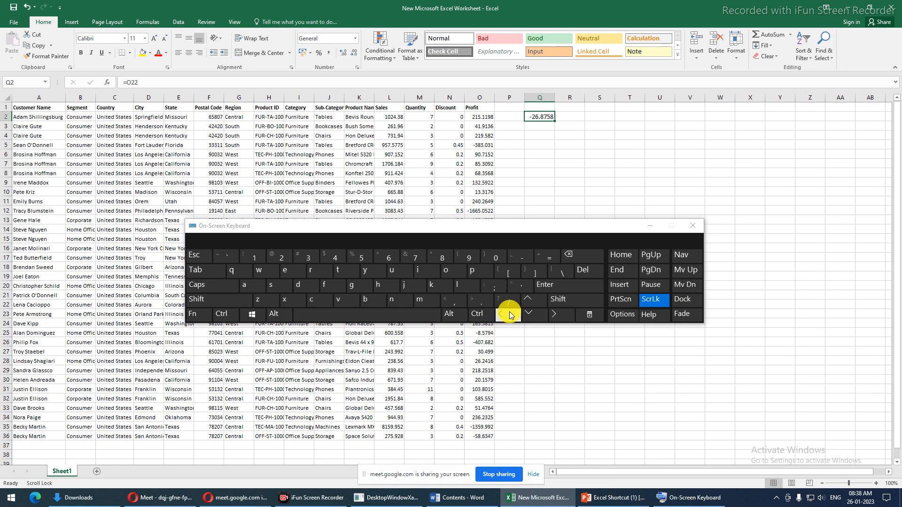
pyautogui.click(655, 302)
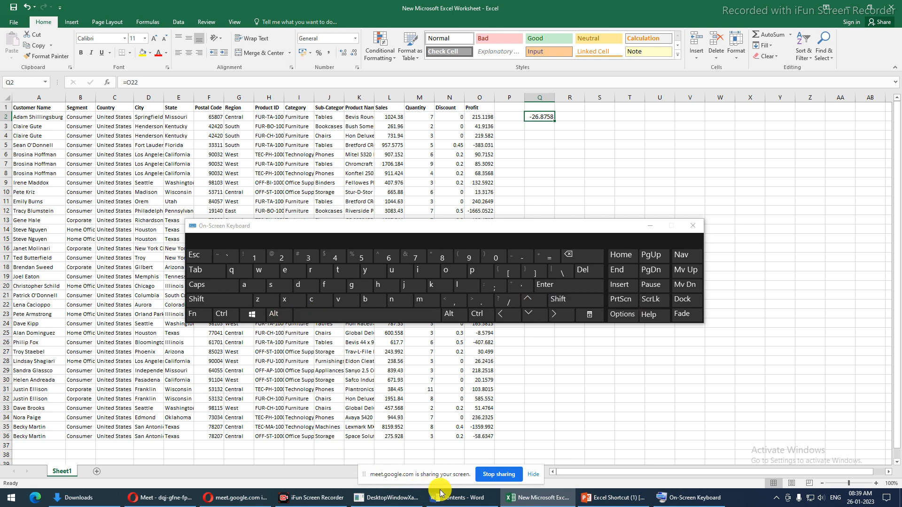
# - Check the number formatting shortcuts in the PowerPoint presentation and minimize its window
pyautogui.click(610, 497)
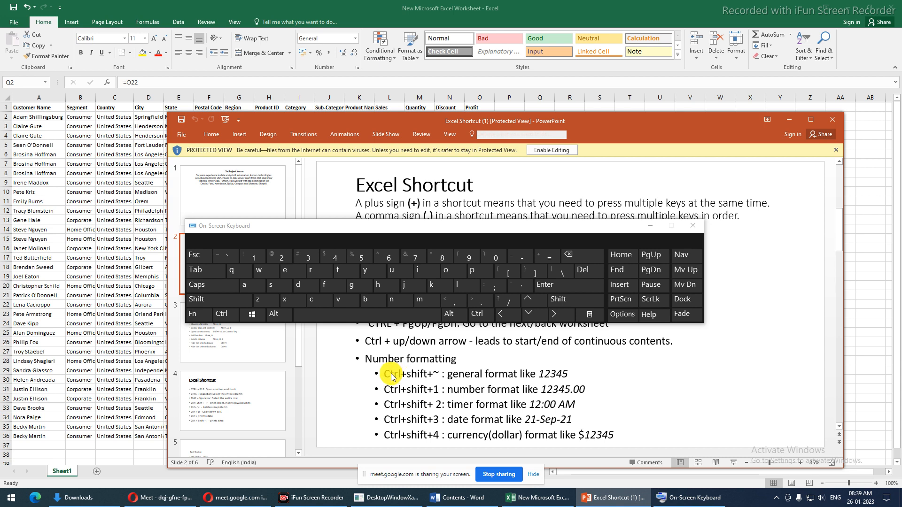
pyautogui.click(789, 119)
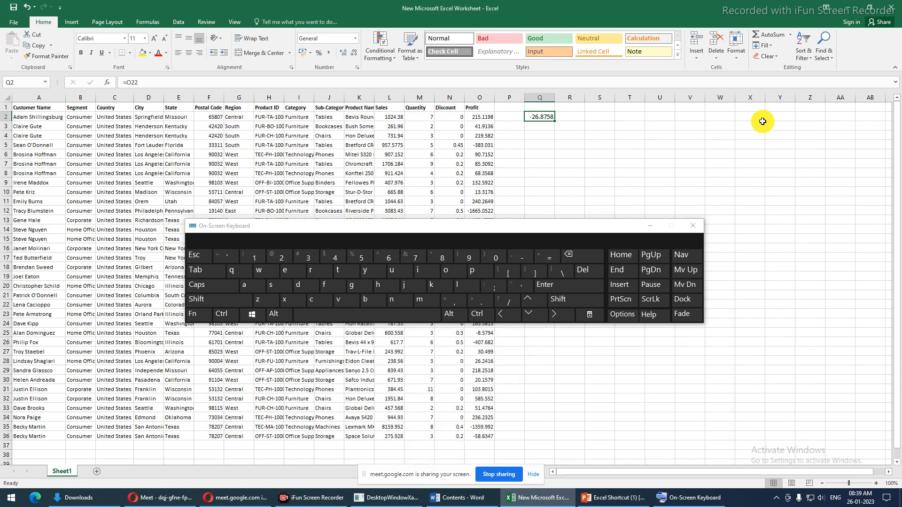
# - Apply the General number format to cell Q2 with the On-Screen Keyboard and check the shortcut list in the PowerPoint presentation
pyautogui.click(228, 319)
pyautogui.click(215, 300)
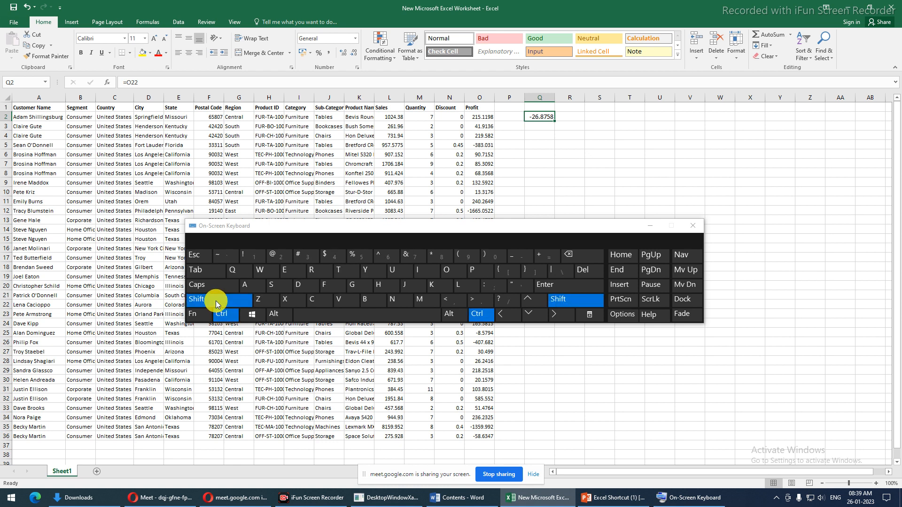
pyautogui.click(221, 259)
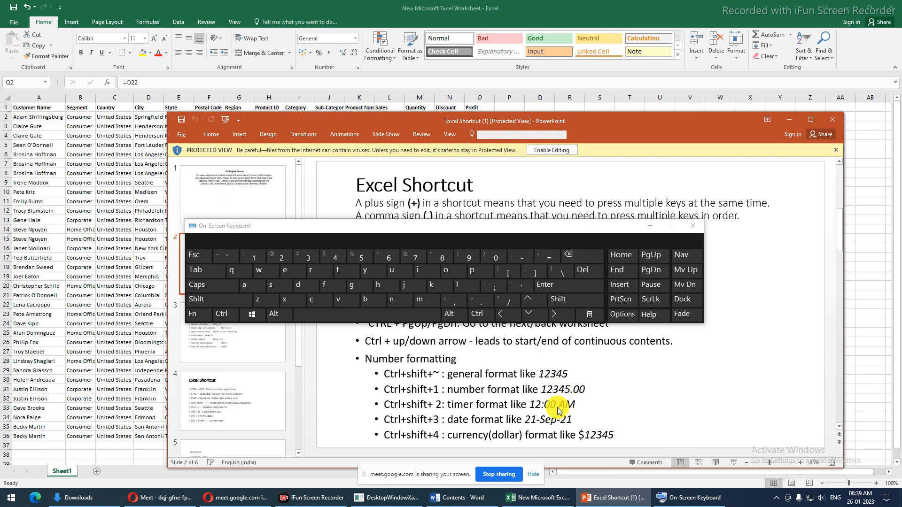
pyautogui.click(788, 125)
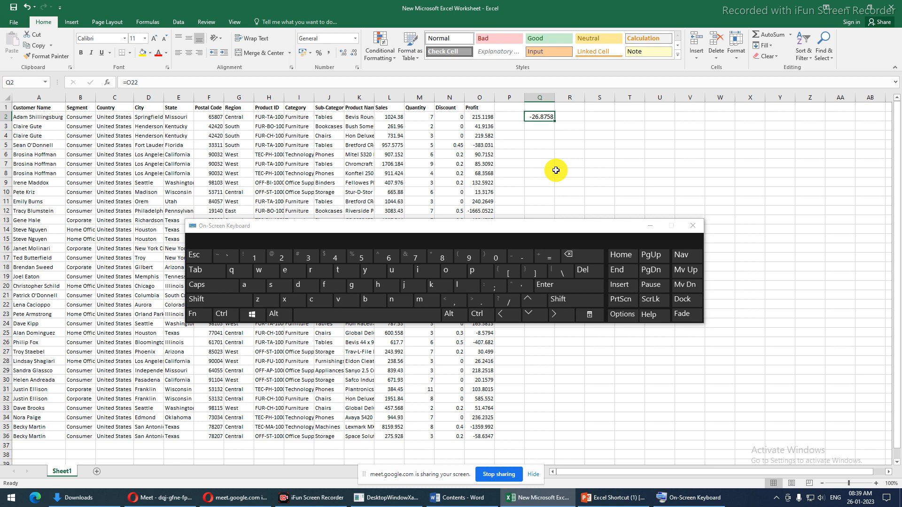
# - Try another number formatting shortcut on cell Q2 with the On-Screen Keyboard and minimize the keyboard window
pyautogui.click(279, 316)
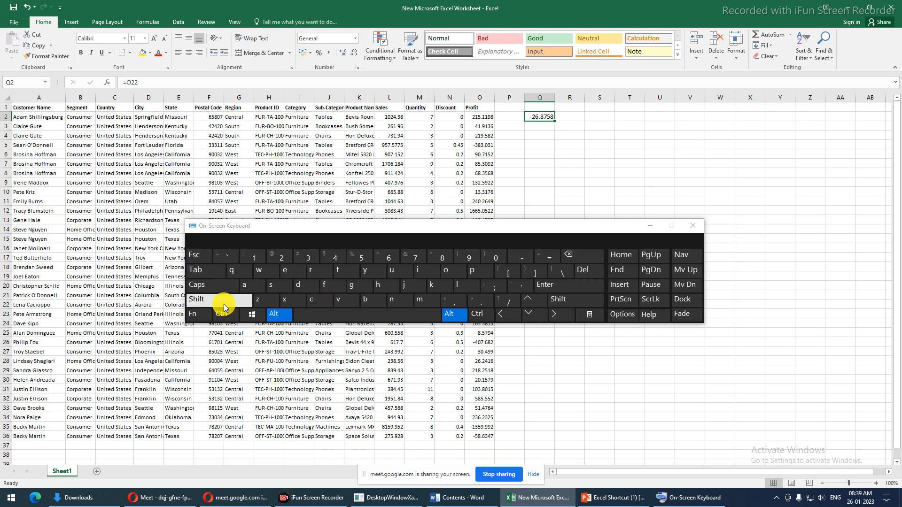
pyautogui.click(229, 300)
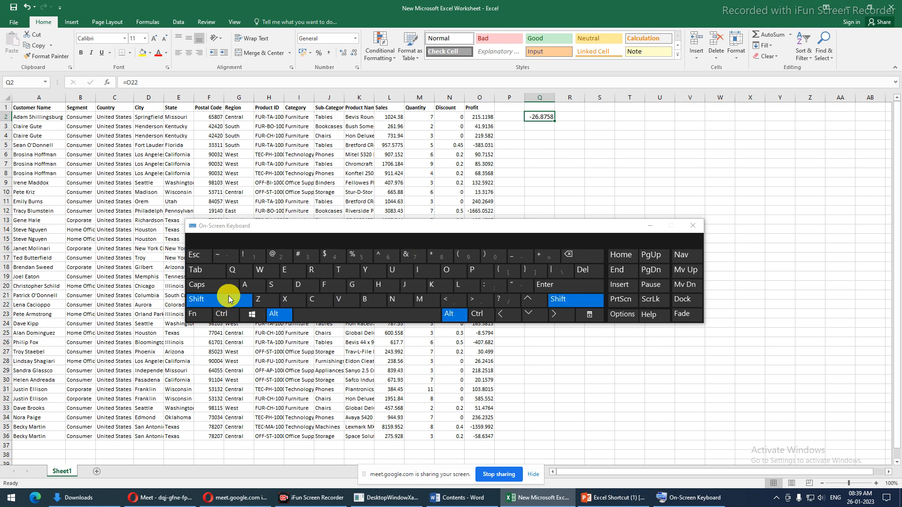
pyautogui.click(277, 256)
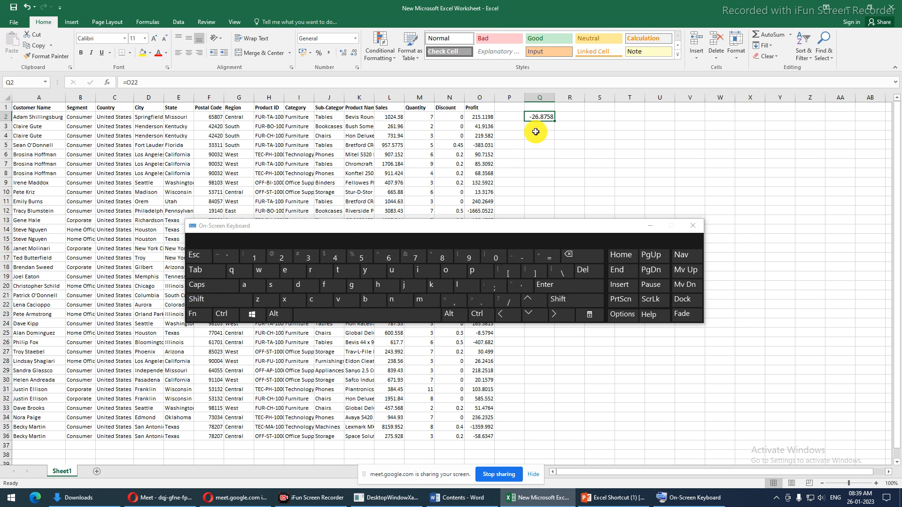
pyautogui.click(649, 229)
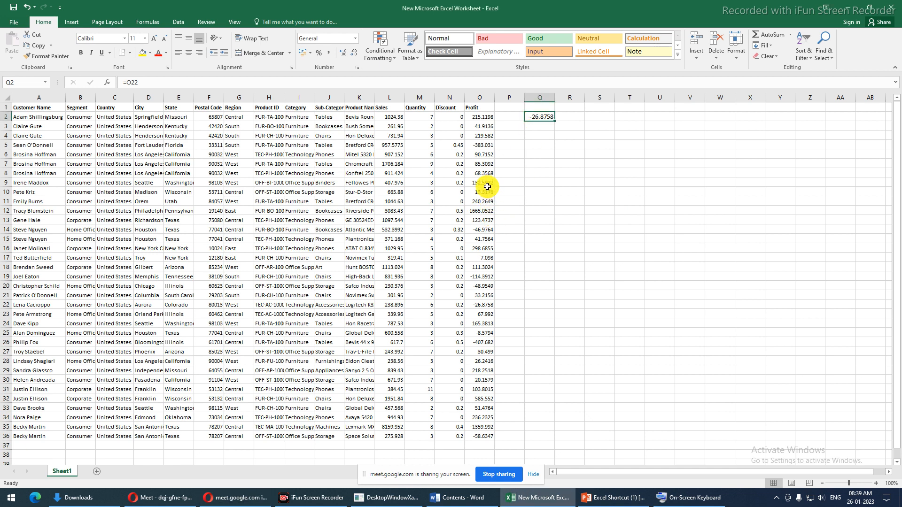
# - Highlight the Profit values in O2:O36 and inspect which cell the formula in Q2 refers to
pyautogui.moveTo(481, 117); pyautogui.dragTo(479, 435)
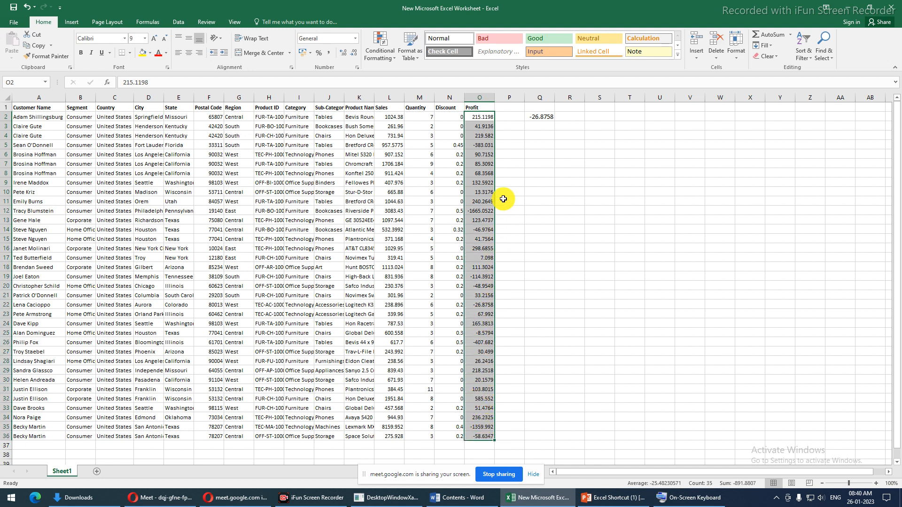
pyautogui.click(536, 118)
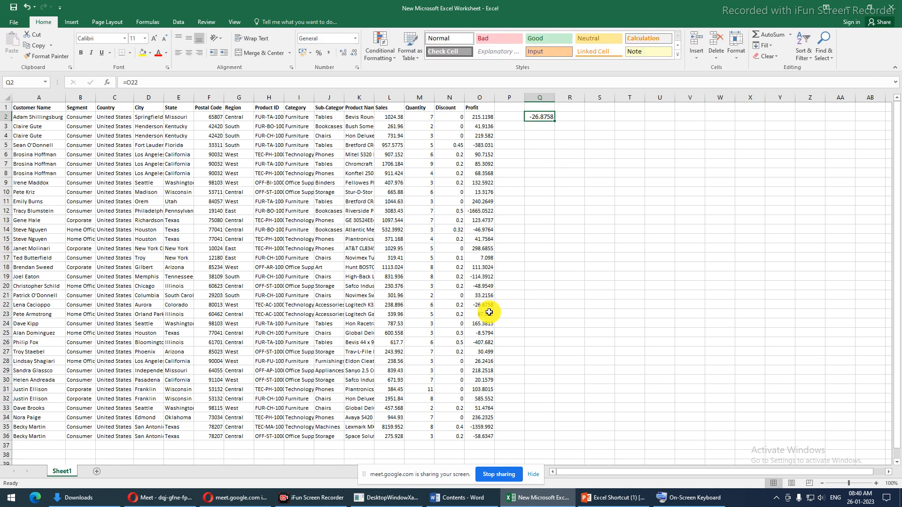
pyautogui.press('F2')
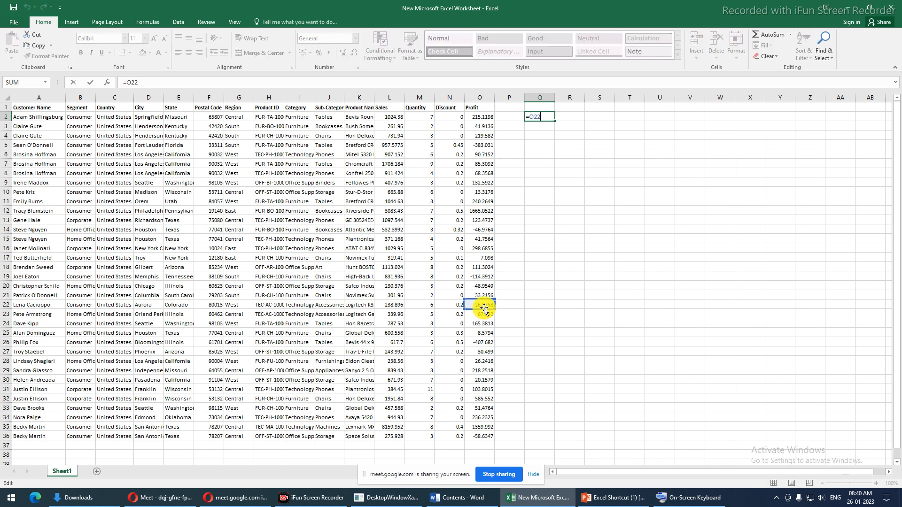
pyautogui.press('Escape')
# - Enter 1.2 in cell Q5 and replace it with 1.235896
pyautogui.click(537, 143)
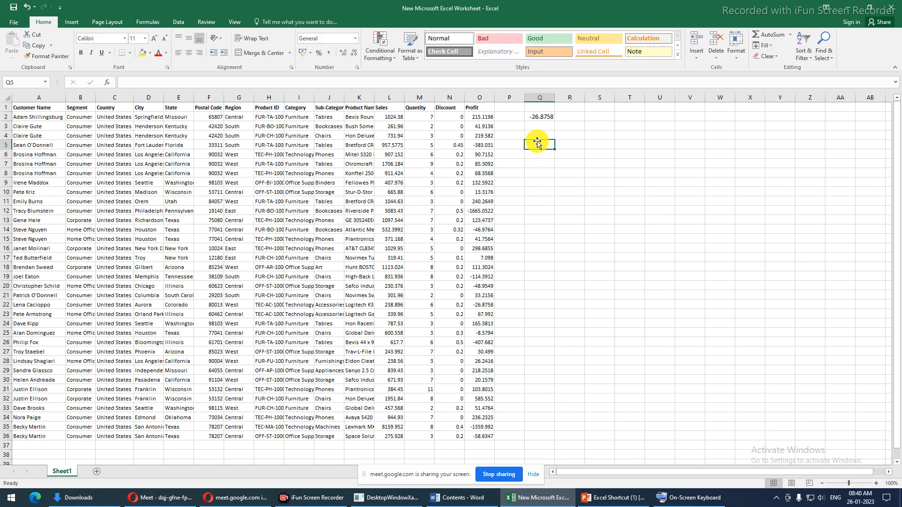
pyautogui.write('1.2')
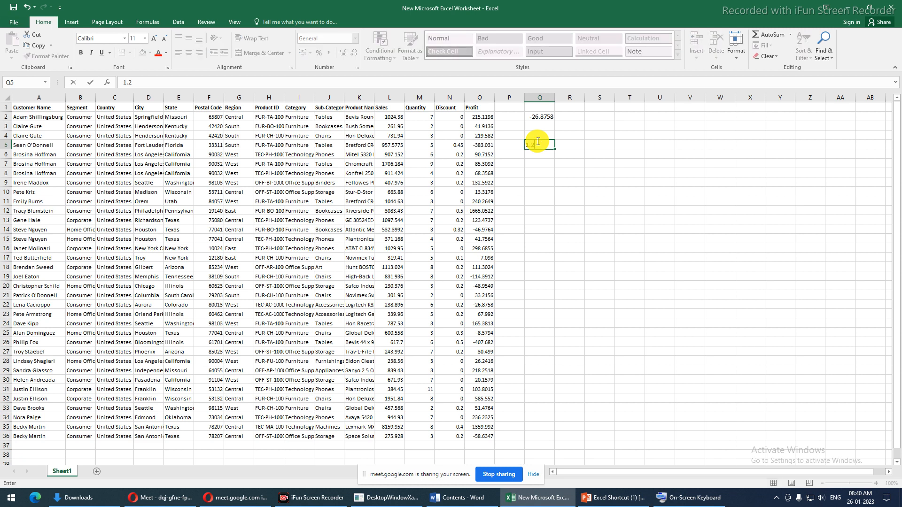
pyautogui.press('Return')
pyautogui.click(538, 141)
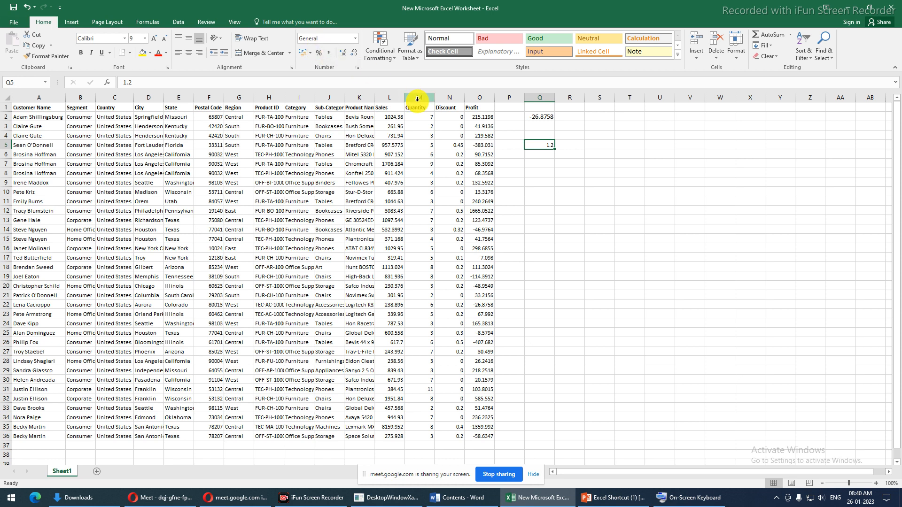
pyautogui.write('1.')
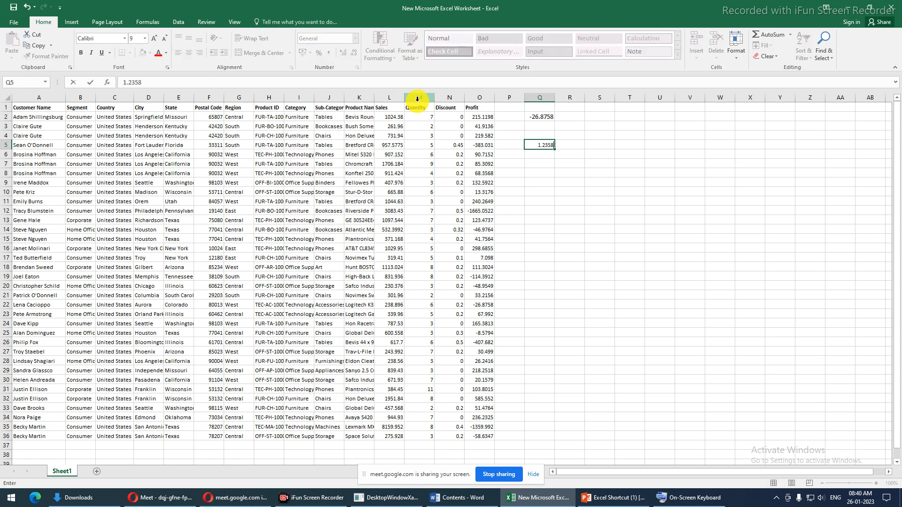
pyautogui.press('Return')
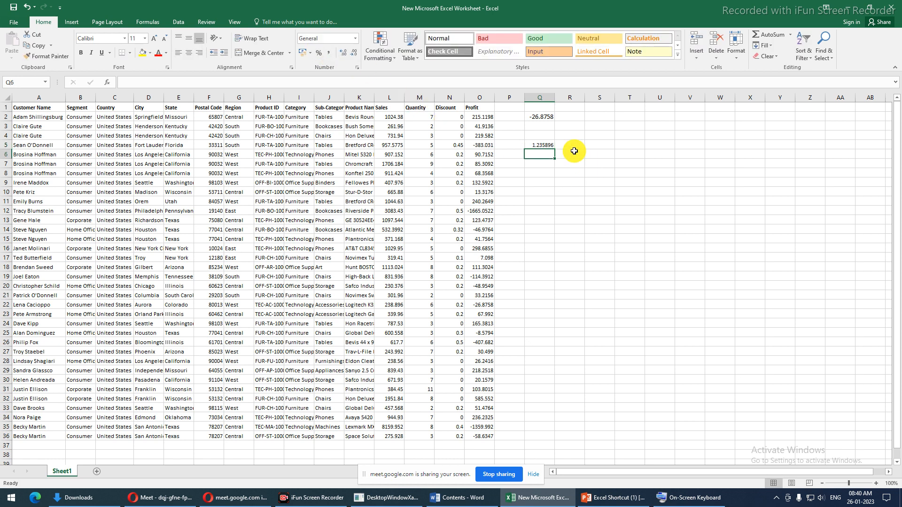
# - Adjust the displayed decimals of cell Q5 up and down, ending with one decimal place
pyautogui.click(545, 145)
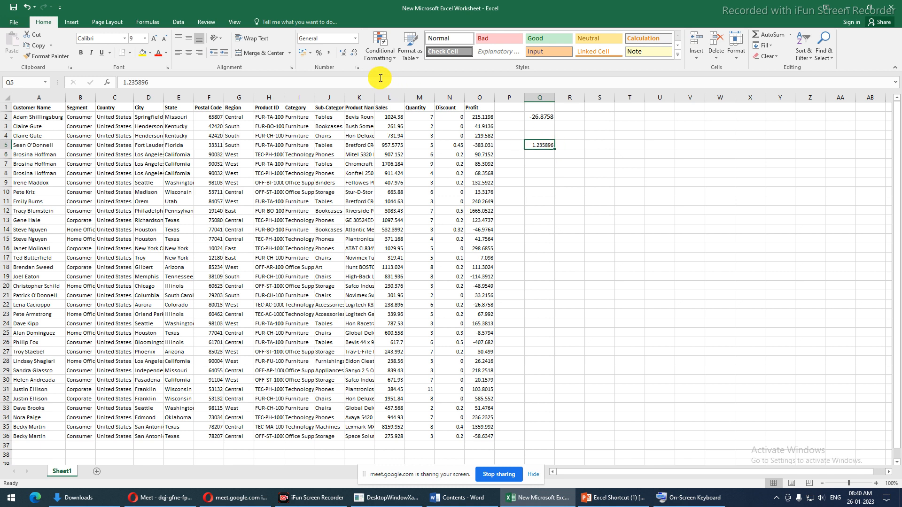
pyautogui.click(352, 57)
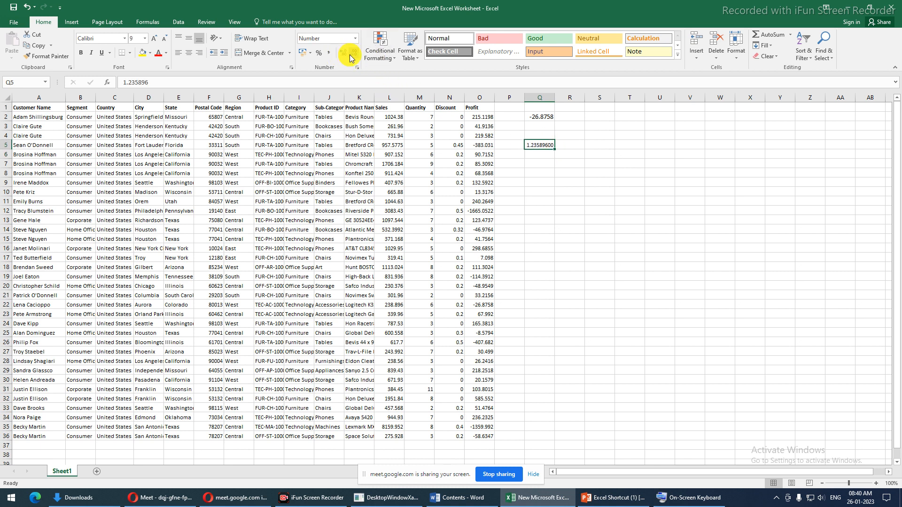
pyautogui.click(352, 56)
pyautogui.click(351, 56)
pyautogui.click(352, 56)
pyautogui.click(351, 57)
pyautogui.click(351, 58)
pyautogui.click(350, 58)
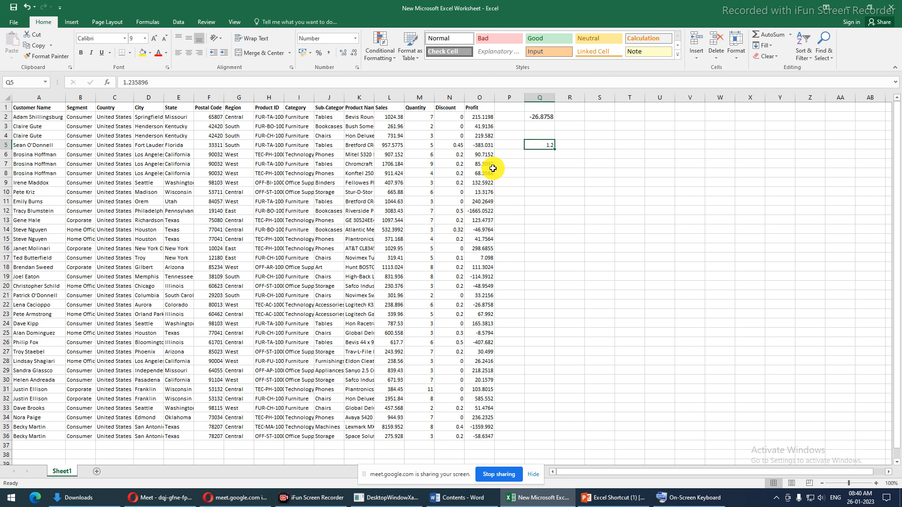
# - Replace the content of cell Q5 with the formula =O22
pyautogui.write('=')
pyautogui.click(488, 306)
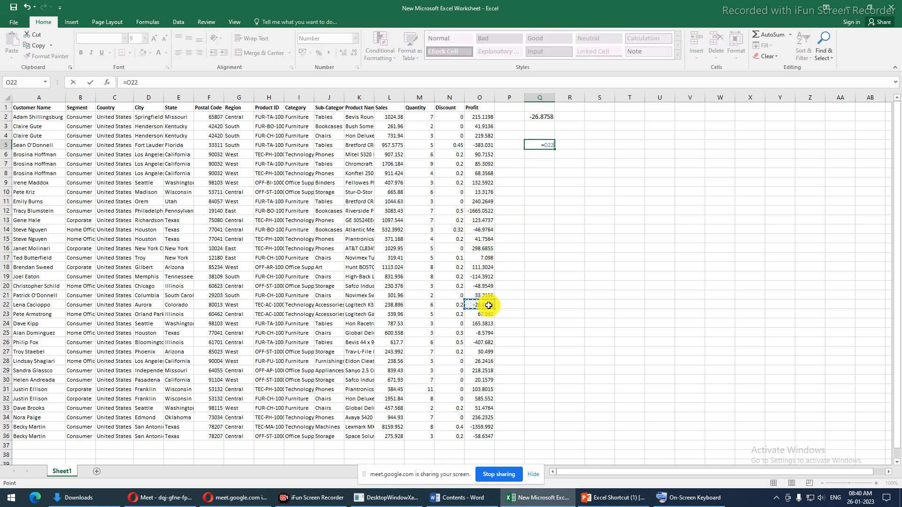
pyautogui.press('Return')
pyautogui.click(531, 143)
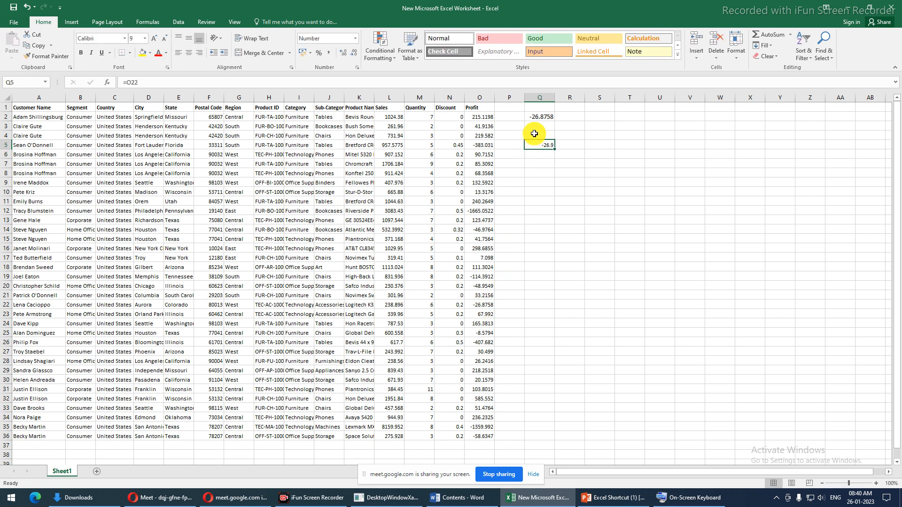
# - Reduce the displayed decimals of cell Q2 to one decimal place
pyautogui.click(535, 117)
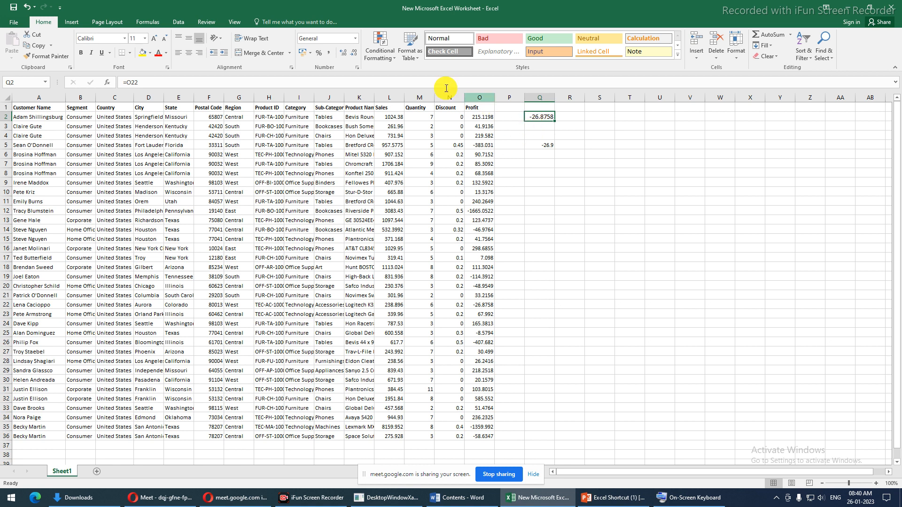
pyautogui.click(353, 52)
pyautogui.click(354, 52)
pyautogui.click(353, 53)
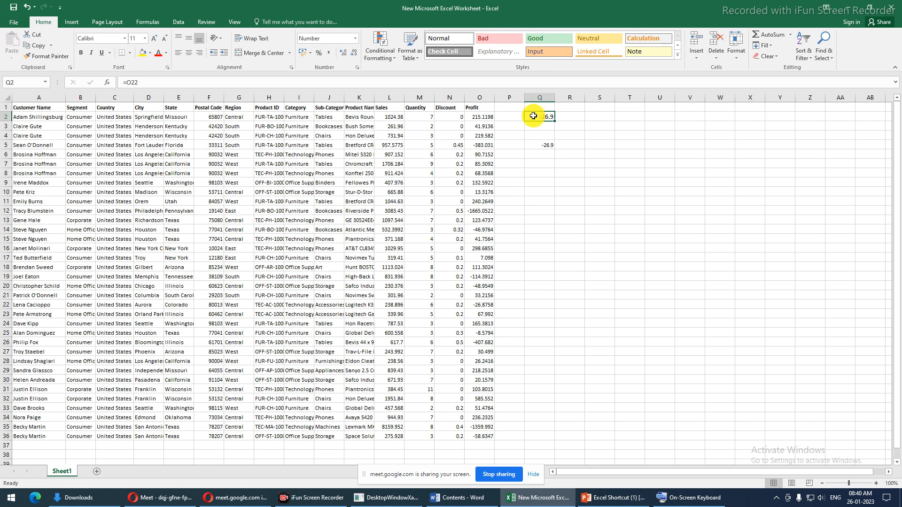
pyautogui.moveTo(533, 116); pyautogui.dragTo(527, 300)
# - Enter 44150 in cell S5 and select that cell
pyautogui.click(612, 144)
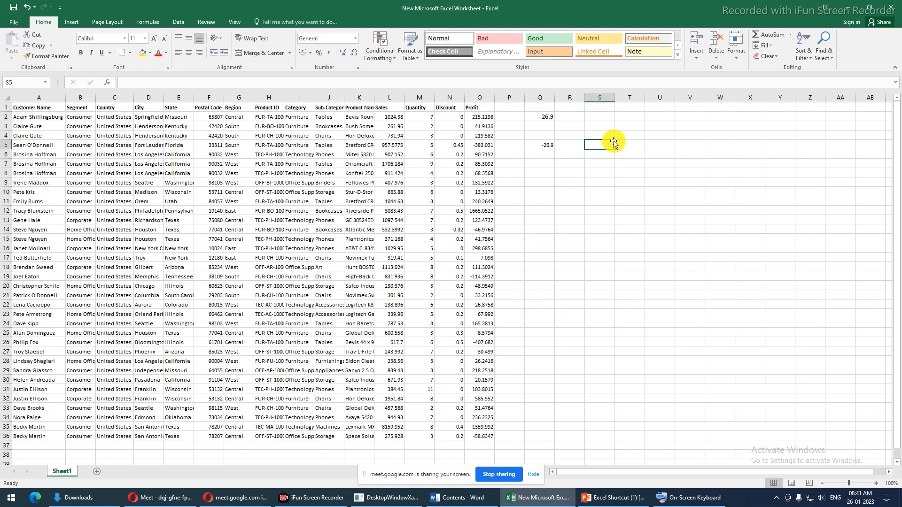
pyautogui.write('441')
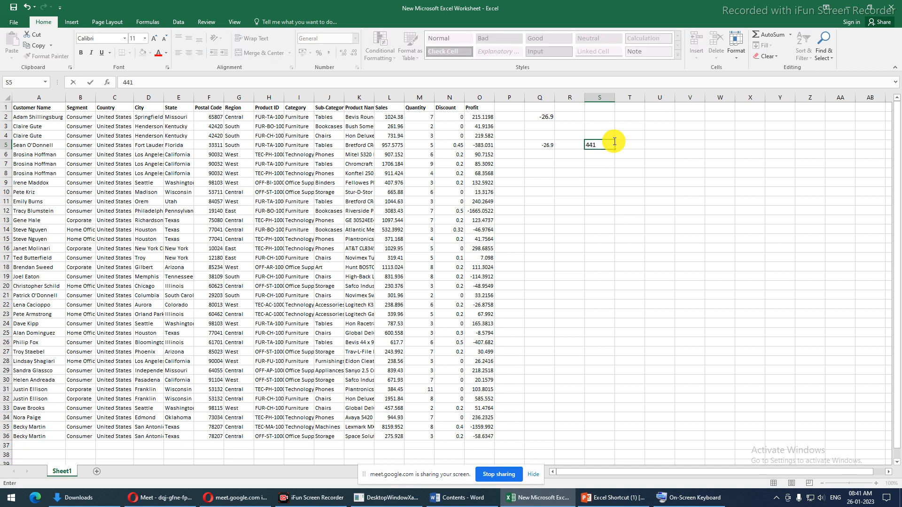
pyautogui.press('Return')
pyautogui.click(612, 143)
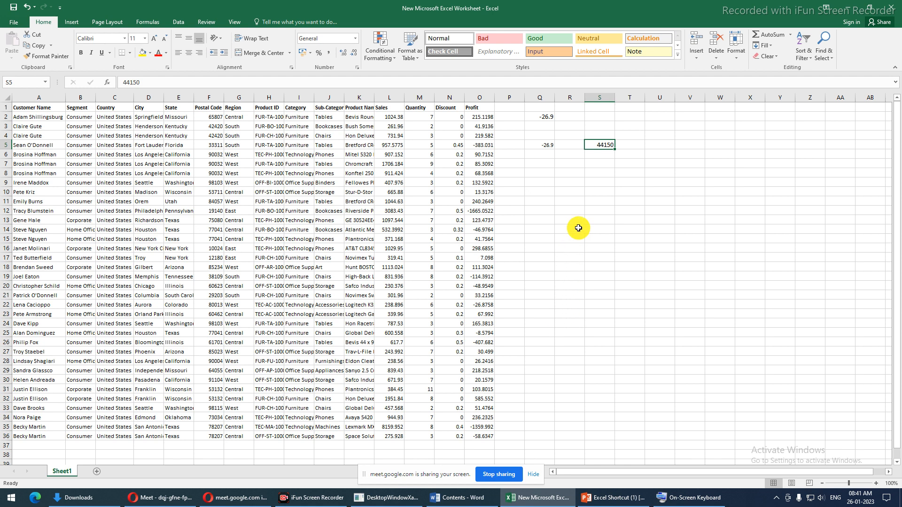
# - Check the number formatting shortcuts in the PowerPoint presentation, minimize it and bring back the On-Screen Keyboard
pyautogui.click(584, 497)
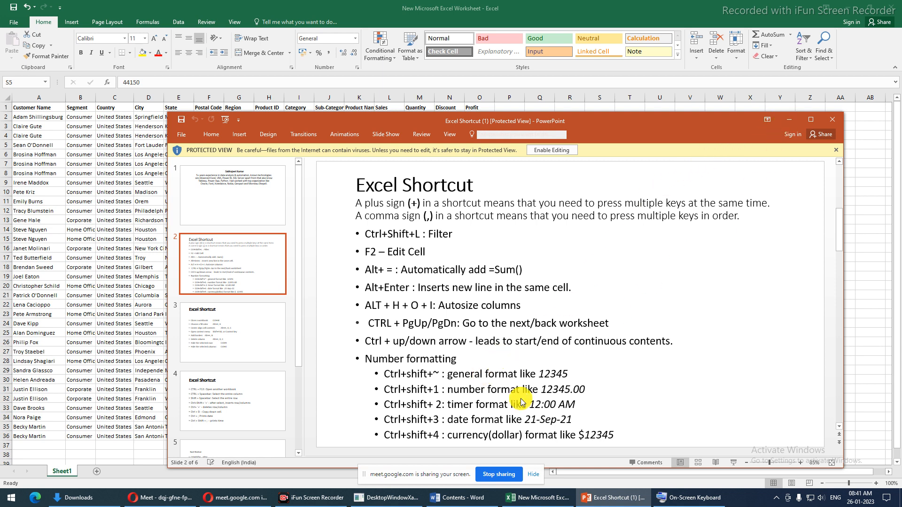
pyautogui.click(790, 120)
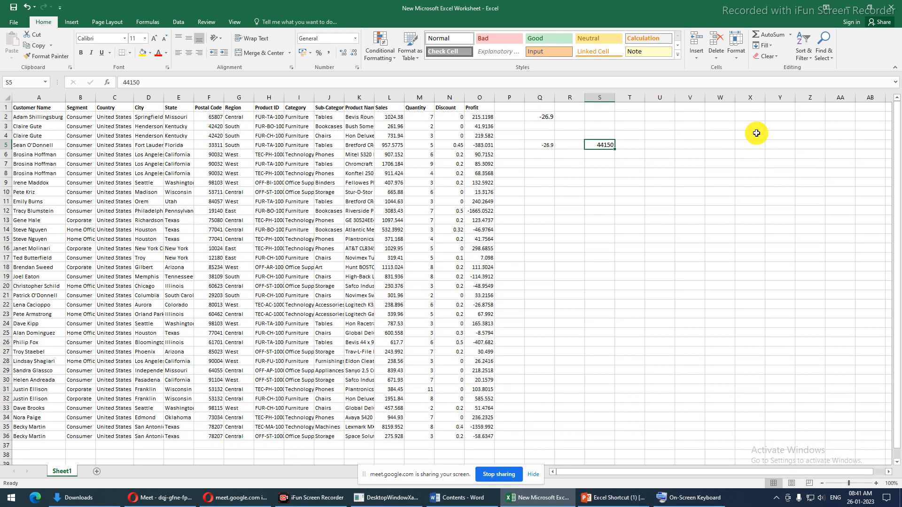
pyautogui.click(667, 497)
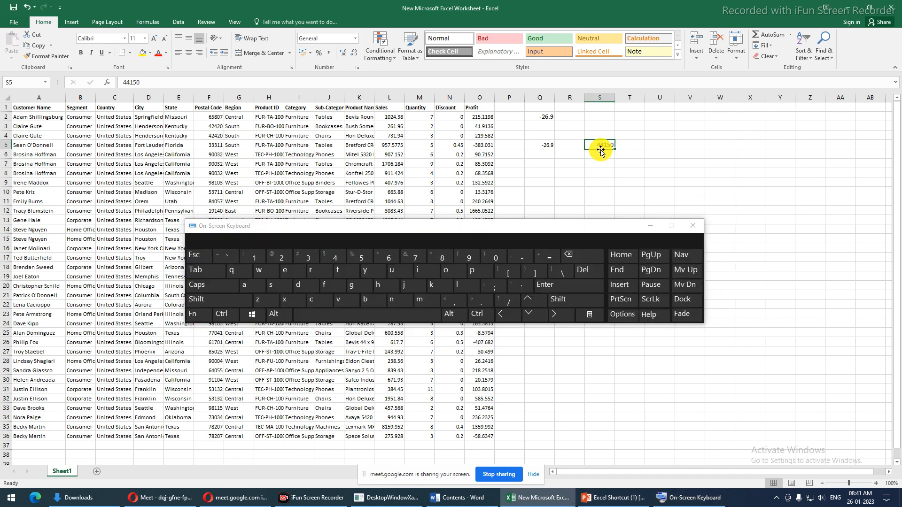
# - Apply the two-decimal Number format to cell S5 with the On-Screen Keyboard and return it to General format
pyautogui.click(219, 313)
pyautogui.click(210, 304)
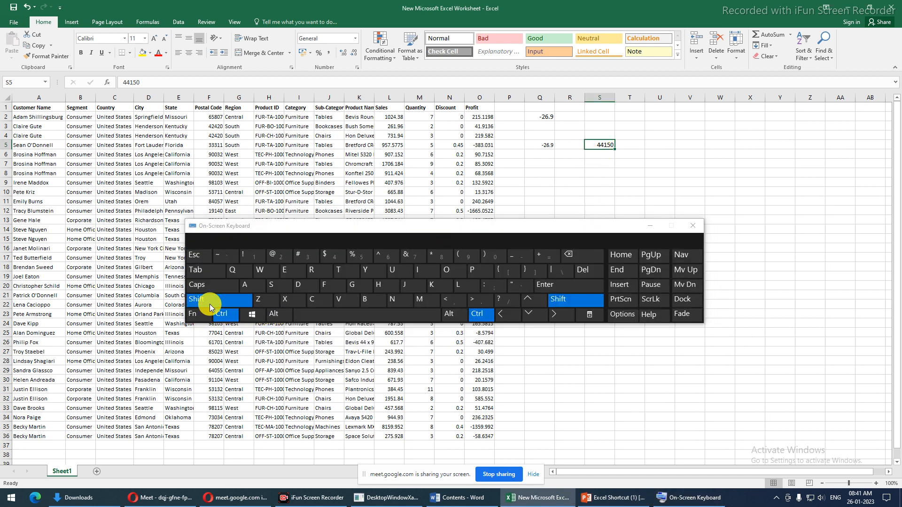
pyautogui.click(246, 258)
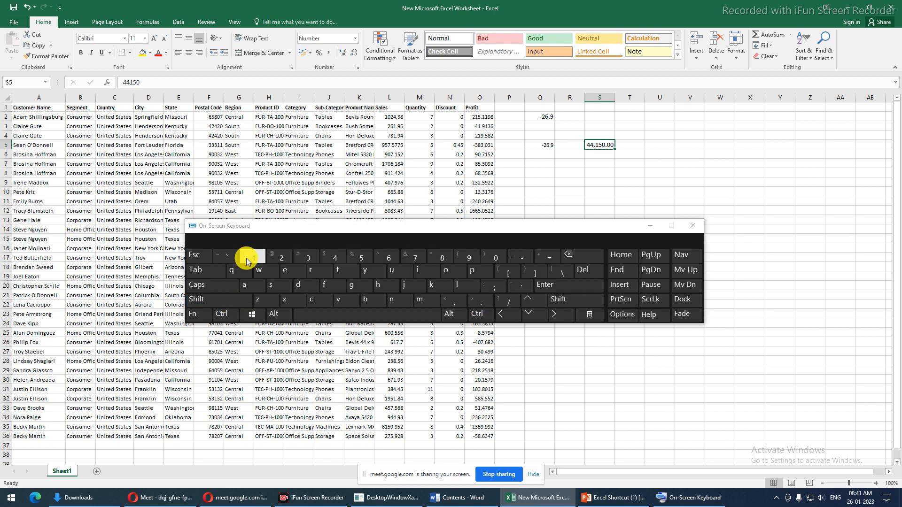
pyautogui.click(221, 317)
pyautogui.click(217, 299)
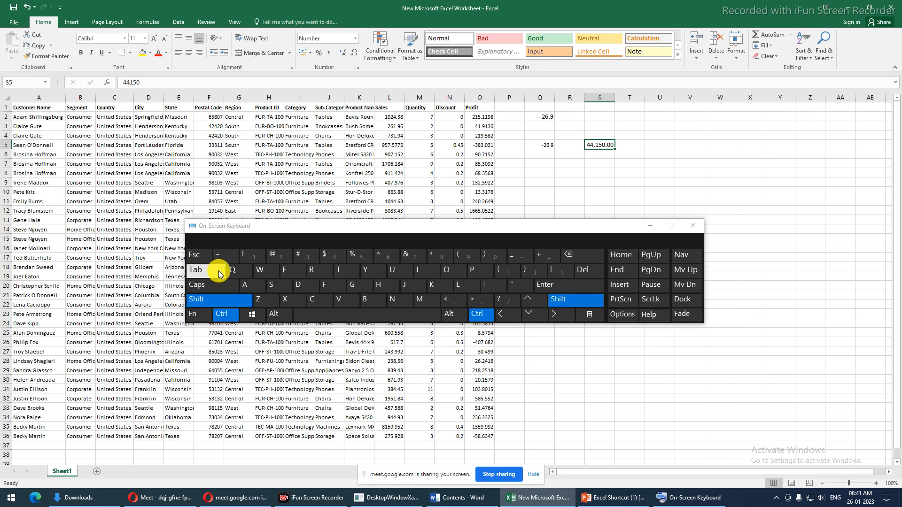
pyautogui.click(222, 258)
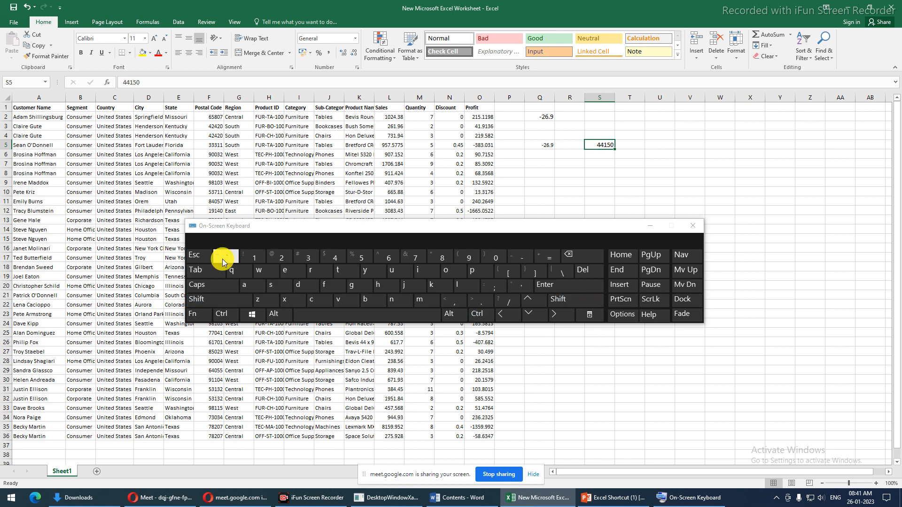
# - Repeat the switch of cell S5 to the Number format and set it back to General once more
pyautogui.click(222, 314)
pyautogui.click(219, 299)
pyautogui.click(246, 256)
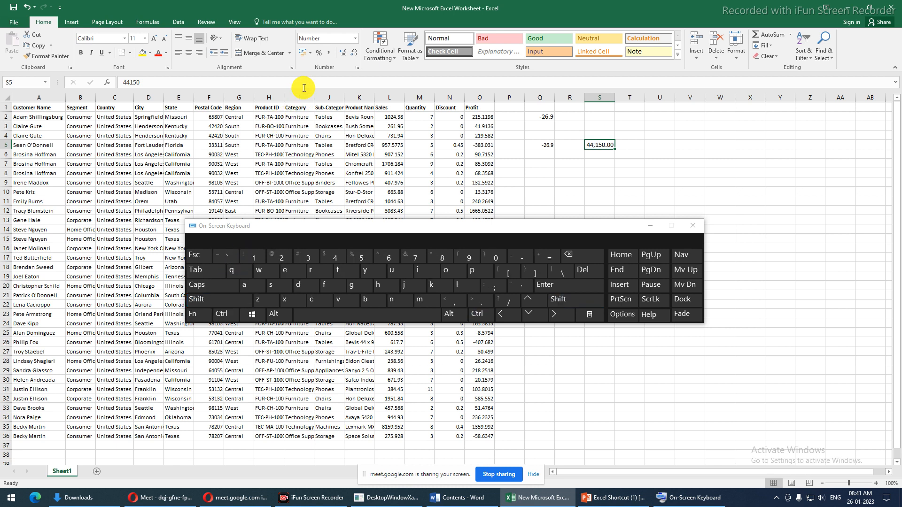
pyautogui.click(222, 313)
pyautogui.click(219, 300)
pyautogui.click(248, 256)
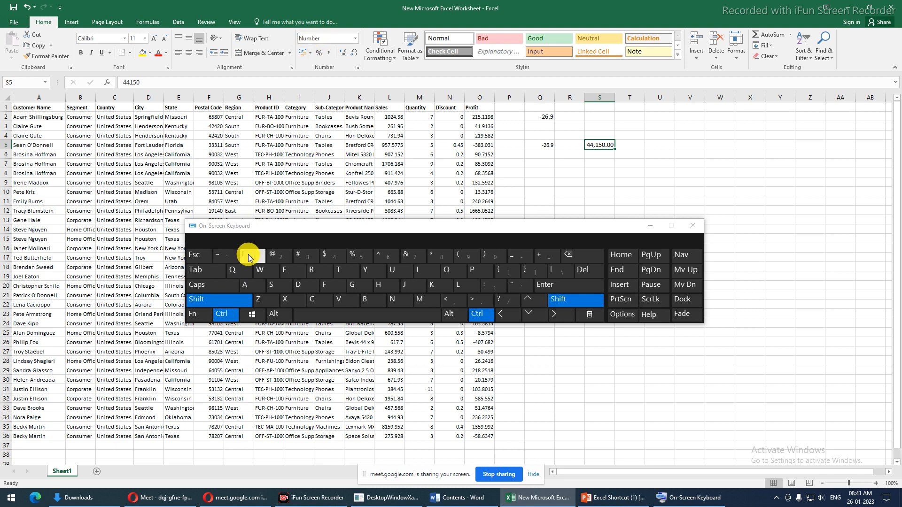
pyautogui.click(221, 256)
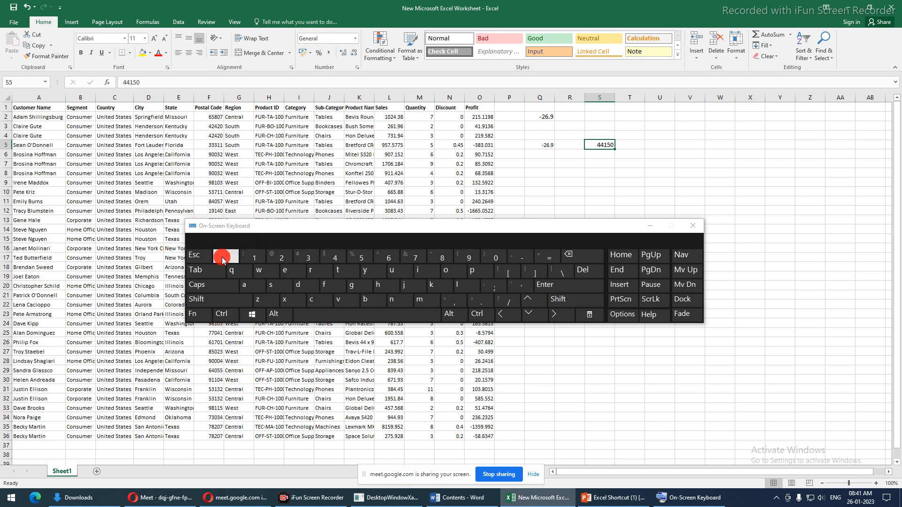
# - Apply the date format to cell S5 with the On-Screen Keyboard and switch it to the time format
pyautogui.click(221, 315)
pyautogui.click(212, 300)
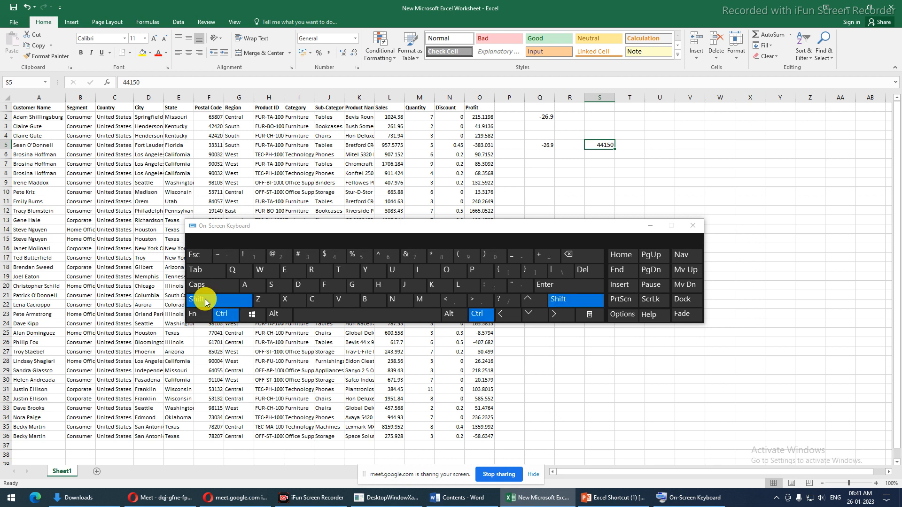
pyautogui.click(301, 258)
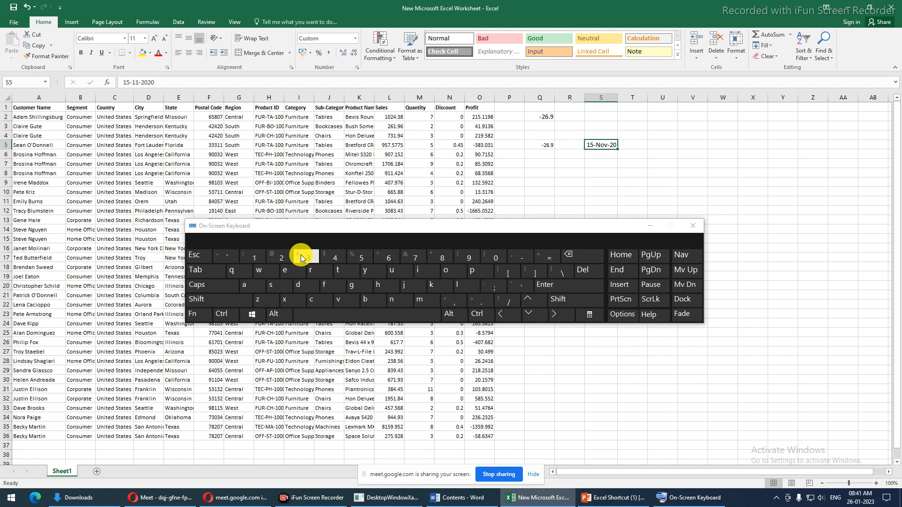
pyautogui.click(225, 314)
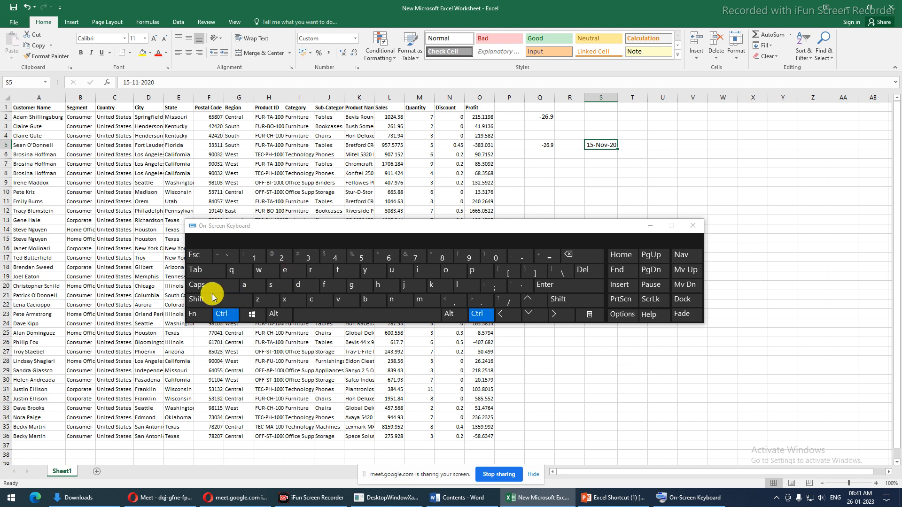
pyautogui.click(212, 298)
pyautogui.click(278, 260)
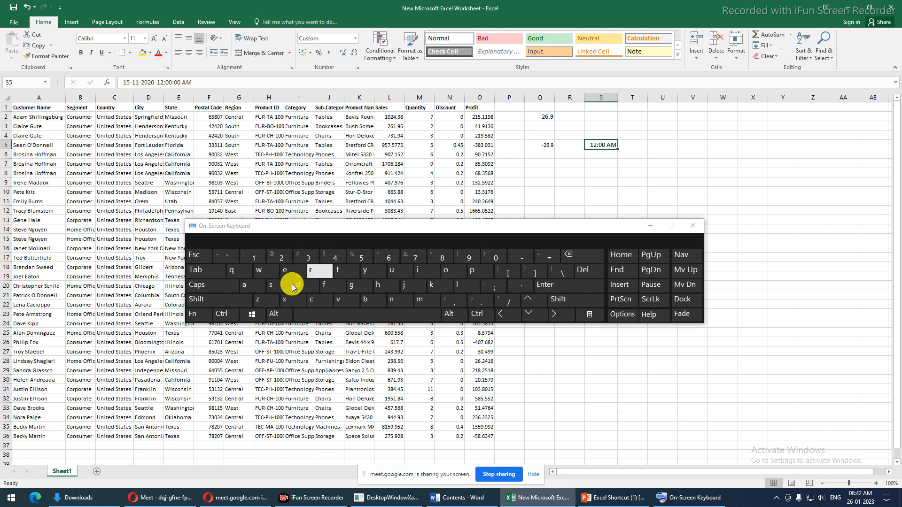
# - Apply the two-decimal Currency format to cell S5 with the On-Screen Keyboard
pyautogui.click(225, 313)
pyautogui.click(214, 300)
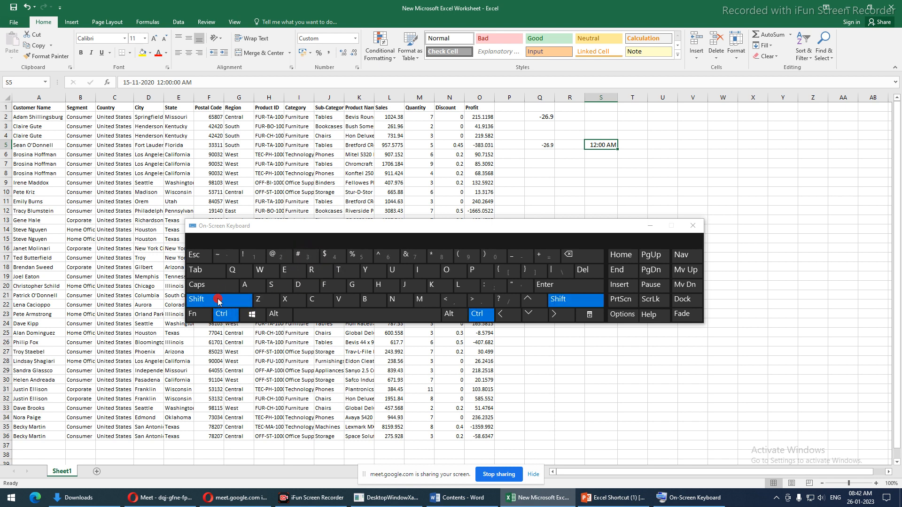
pyautogui.click(332, 257)
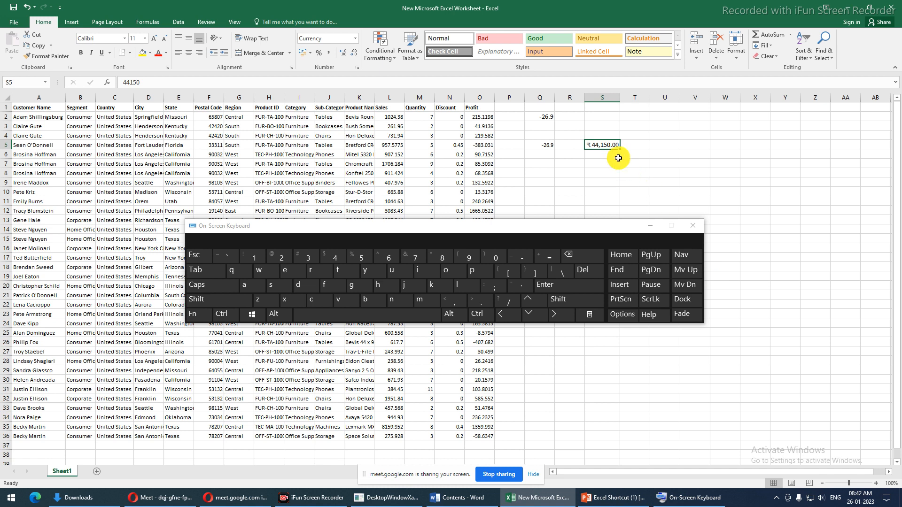
pyautogui.click(834, 497)
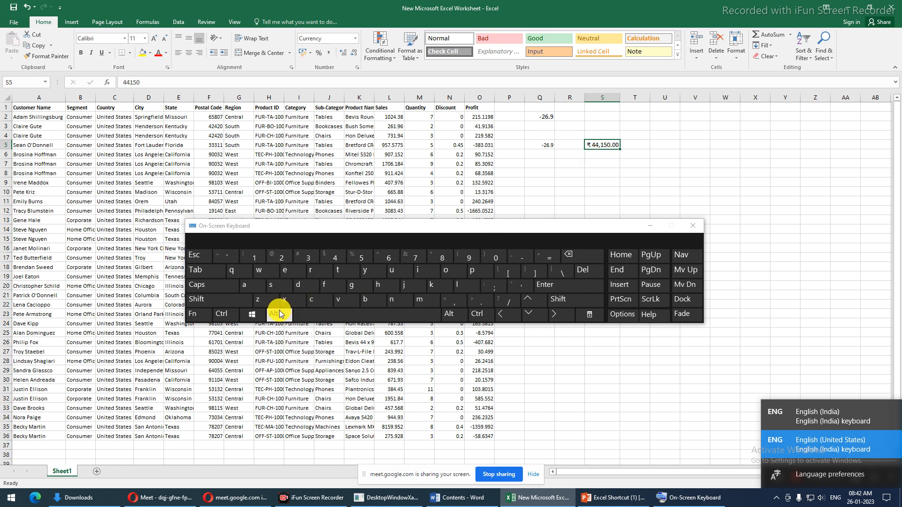
pyautogui.click(363, 257)
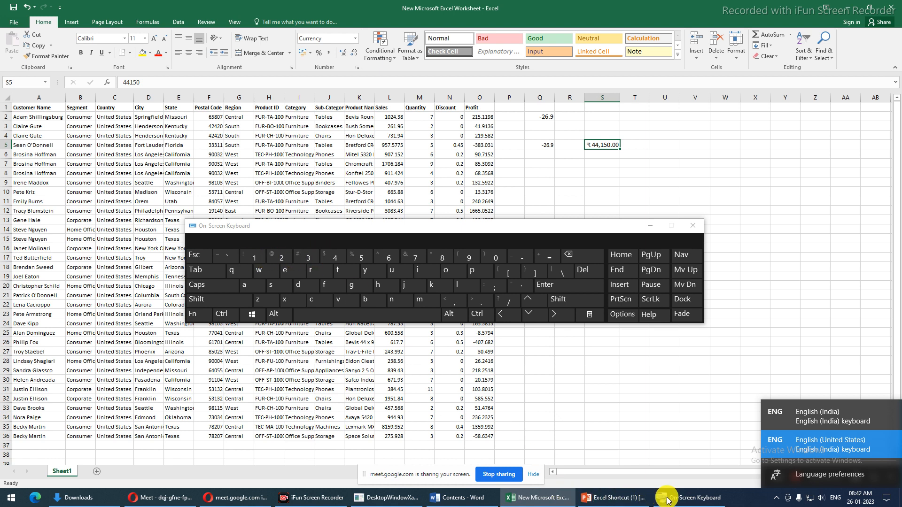
# - Switch to the PowerPoint presentation, minimize the On-Screen Keyboard and review the shortcut lists on slides 4 to 6
pyautogui.click(635, 498)
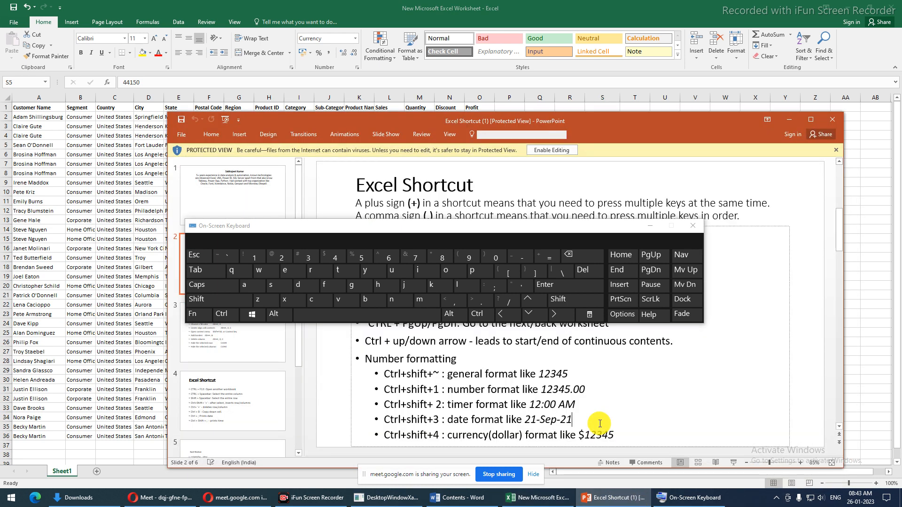
pyautogui.scroll(-3, 600, 422)
pyautogui.click(650, 226)
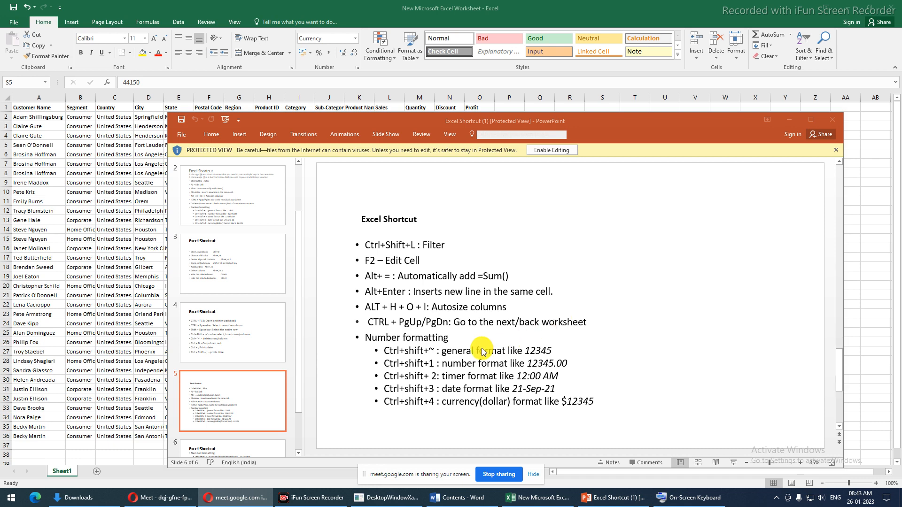
pyautogui.scroll(-1, 482, 352)
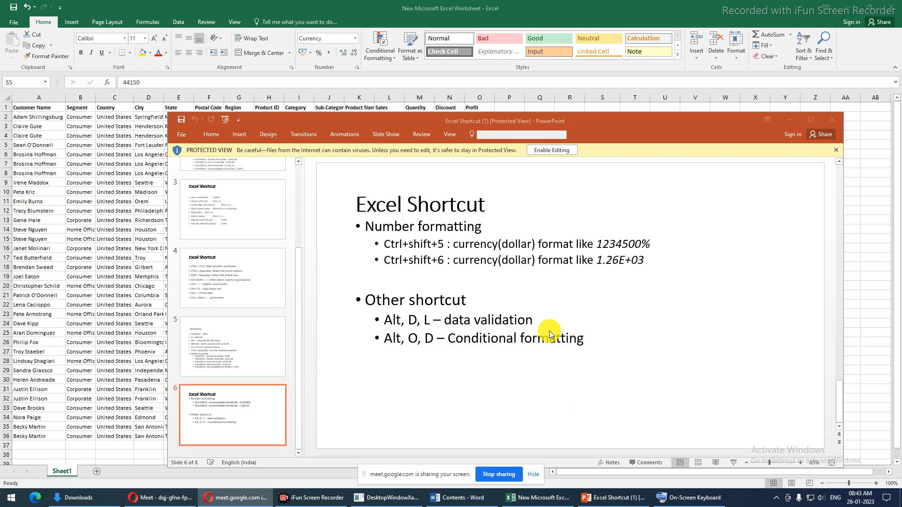
pyautogui.click(588, 342)
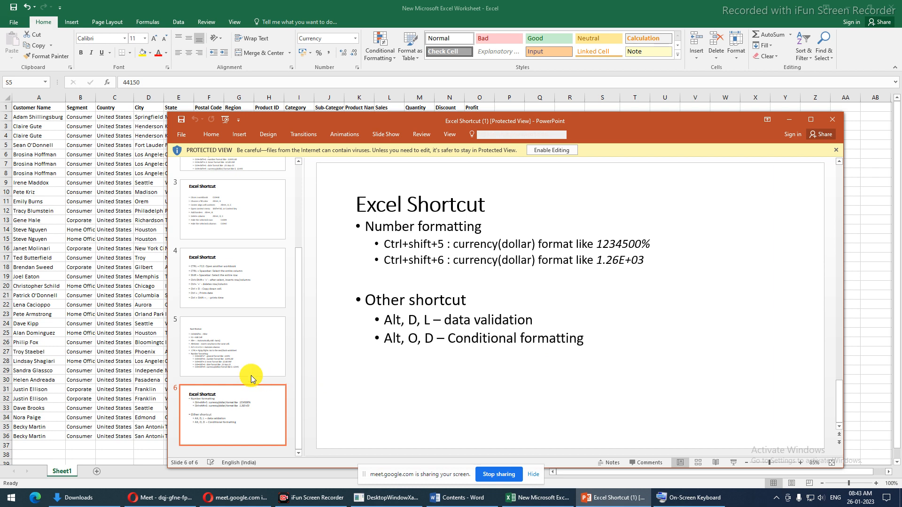
pyautogui.click(235, 370)
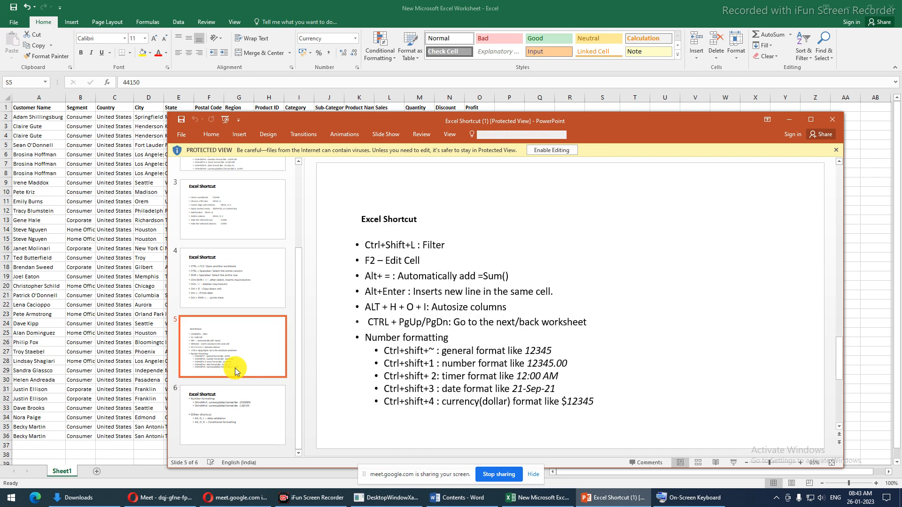
pyautogui.click(229, 303)
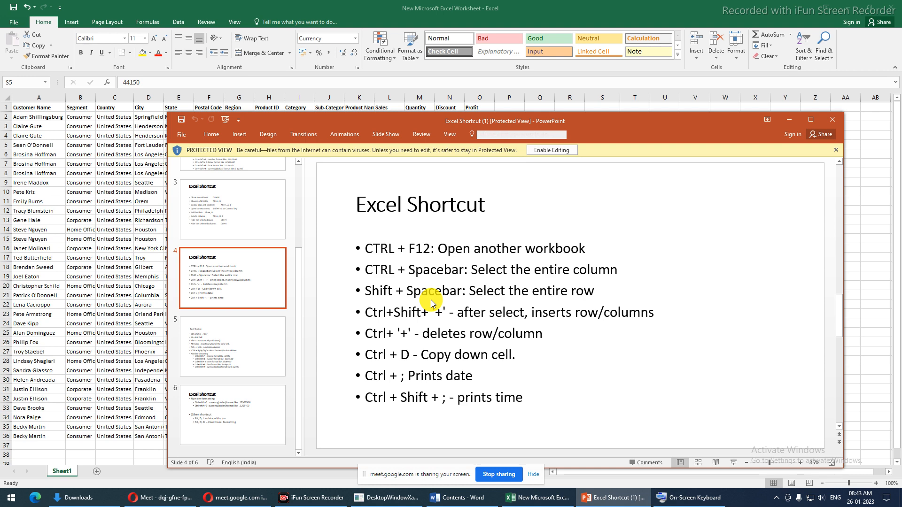
# - Return to the Excel worksheet and select the entire column Q from cell Q4, followed by column S from S4
pyautogui.click(529, 100)
pyautogui.click(536, 133)
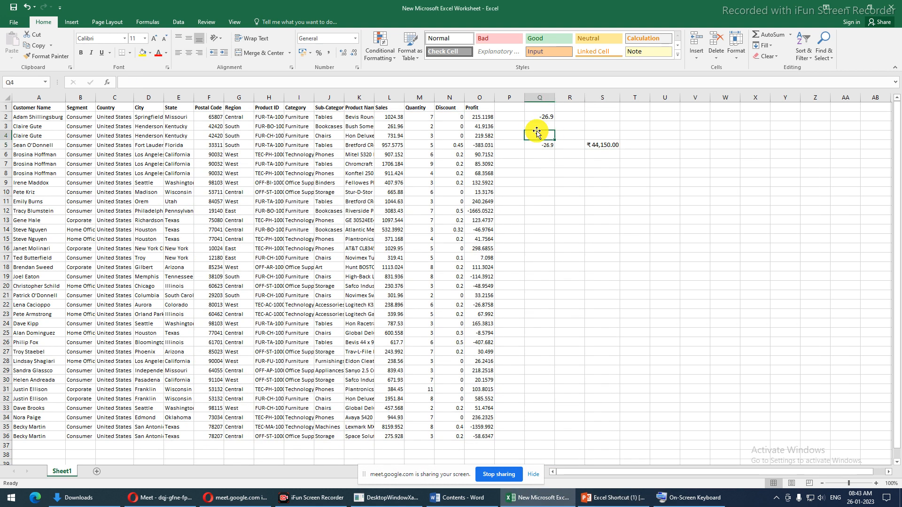
pyautogui.hotkey('ctrl', 'space')
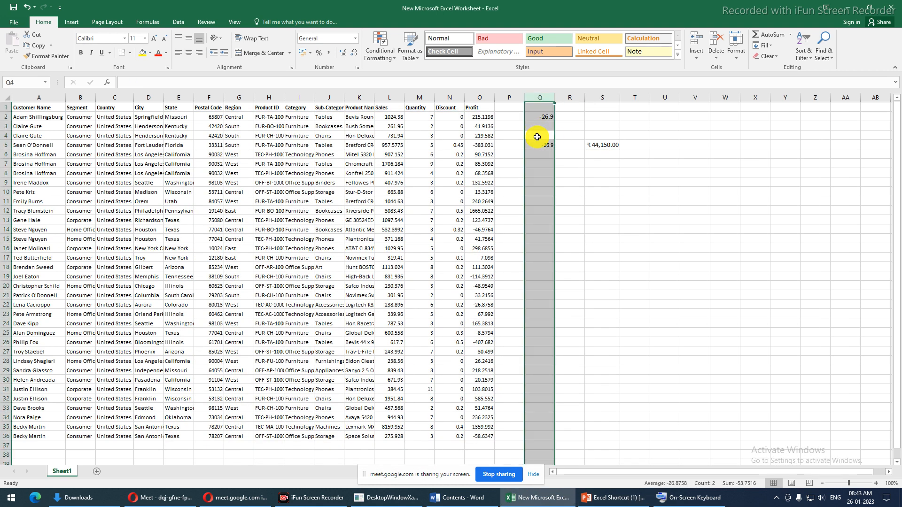
pyautogui.click(587, 134)
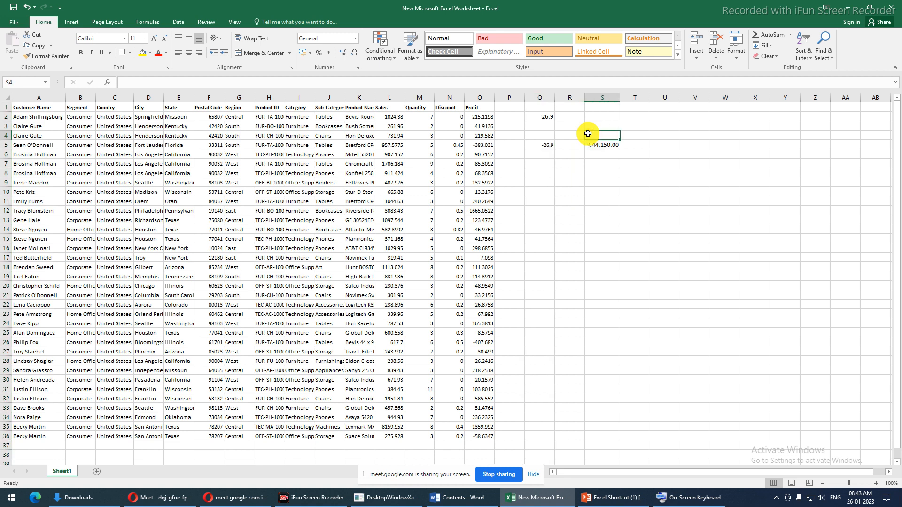
pyautogui.hotkey('ctrl', 'space')
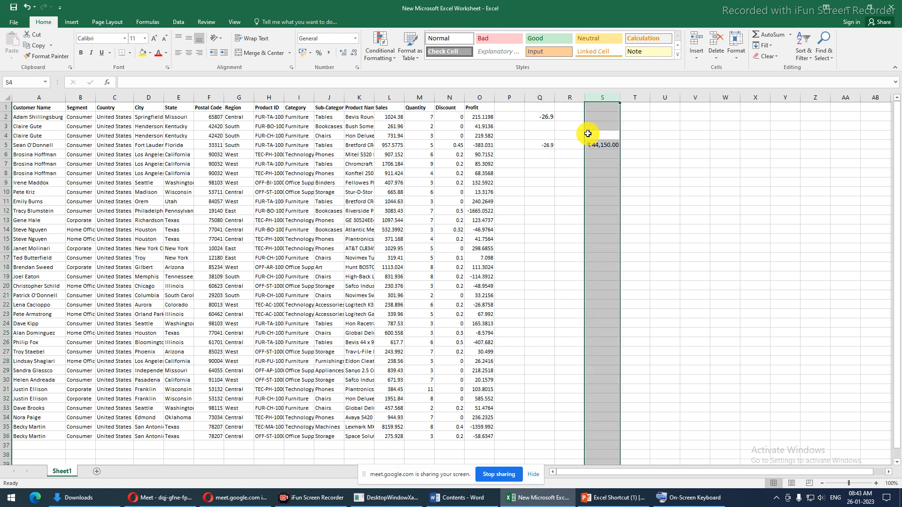
# - Select the entire row 4 from cell R4 and extend the selection to the whole worksheet
pyautogui.click(579, 134)
pyautogui.write('V')
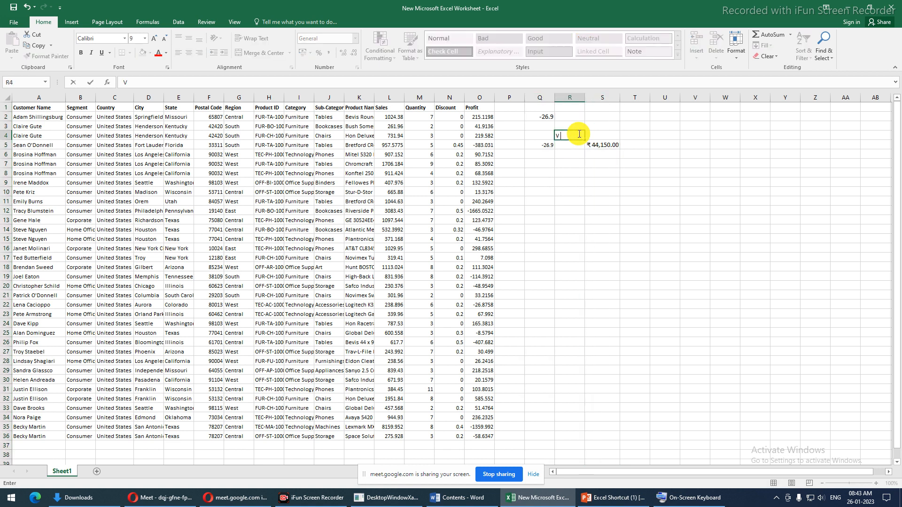
pyautogui.press('Escape')
pyautogui.hotkey('shift', 'space')
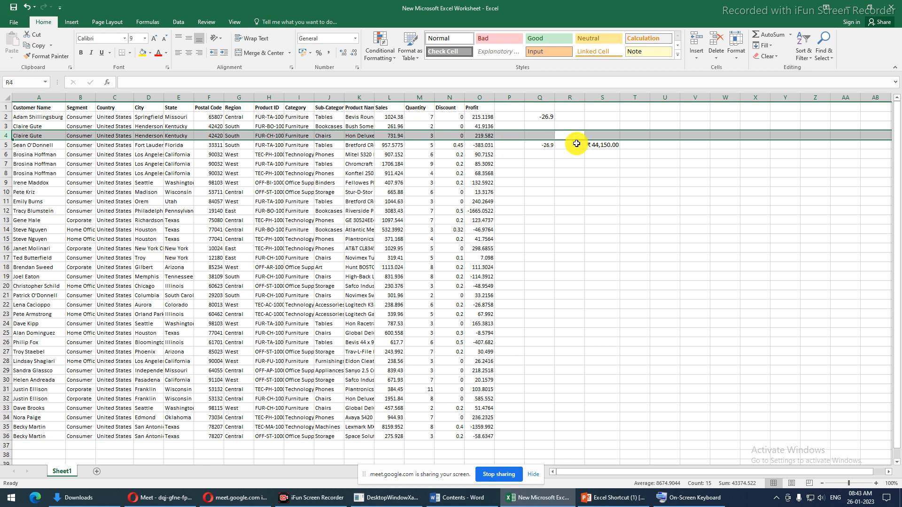
pyautogui.hotkey('ctrl', 'a')
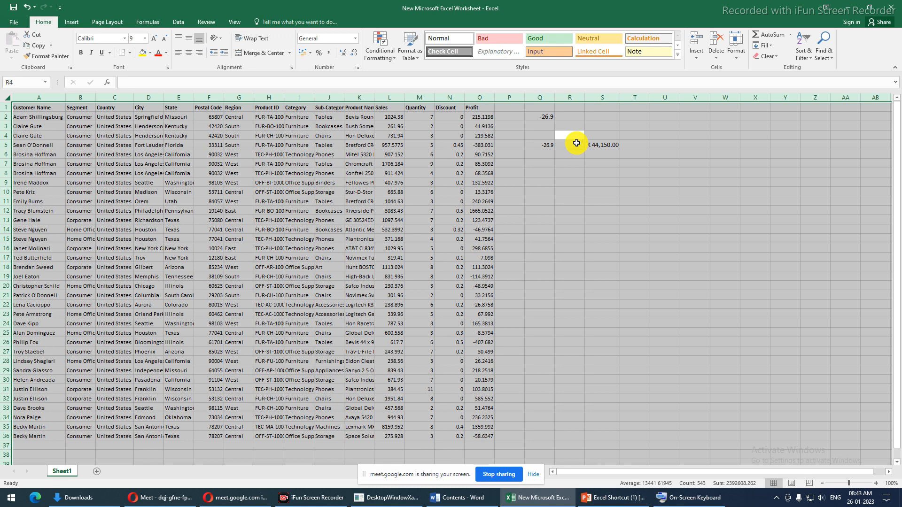
# - Look through the remaining shortcut slides in the PowerPoint presentation and close it
pyautogui.click(606, 498)
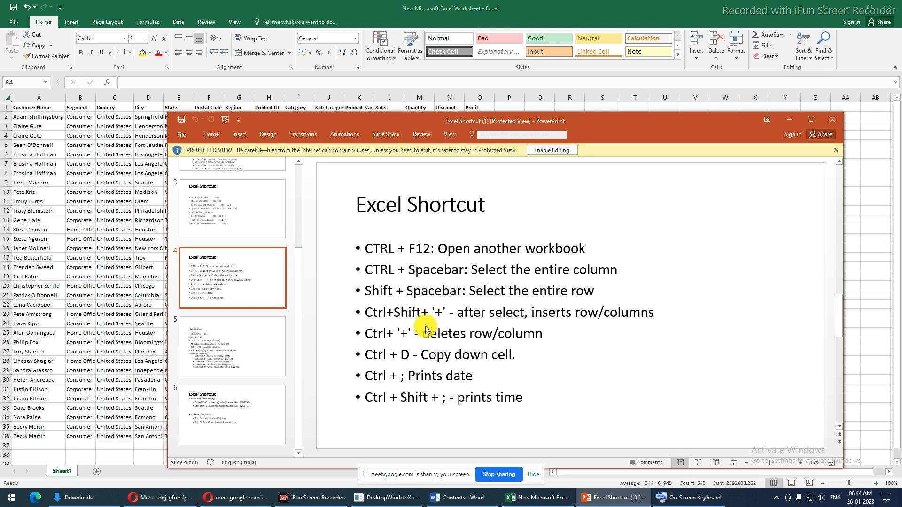
pyautogui.scroll(-2, 482, 364)
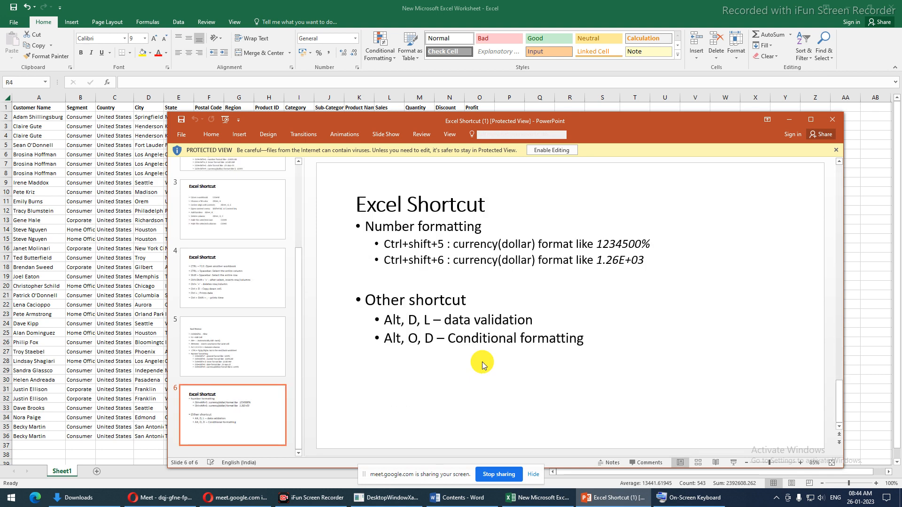
pyautogui.scroll(5, 482, 364)
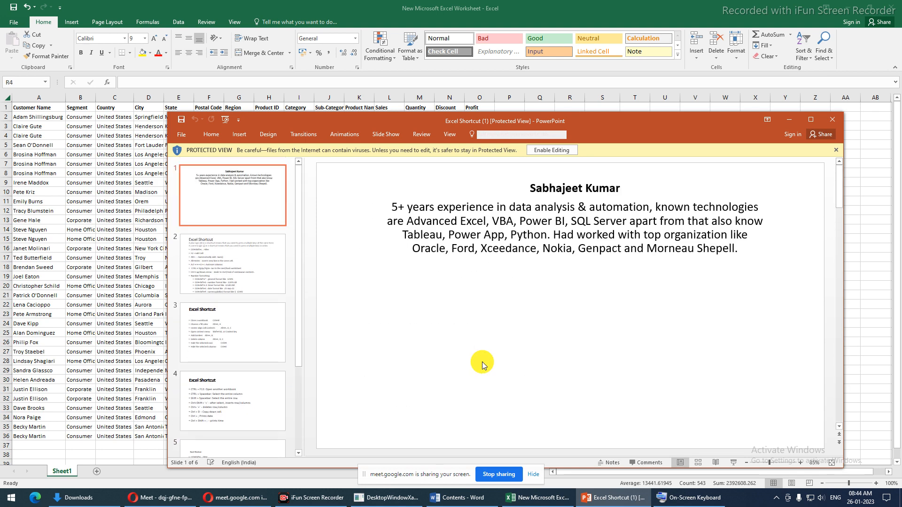
pyautogui.scroll(-3, 482, 364)
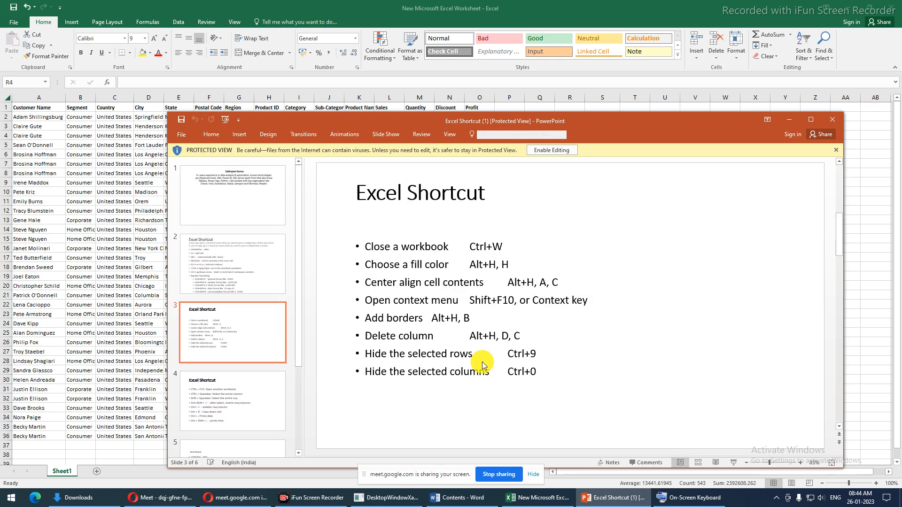
pyautogui.click(831, 119)
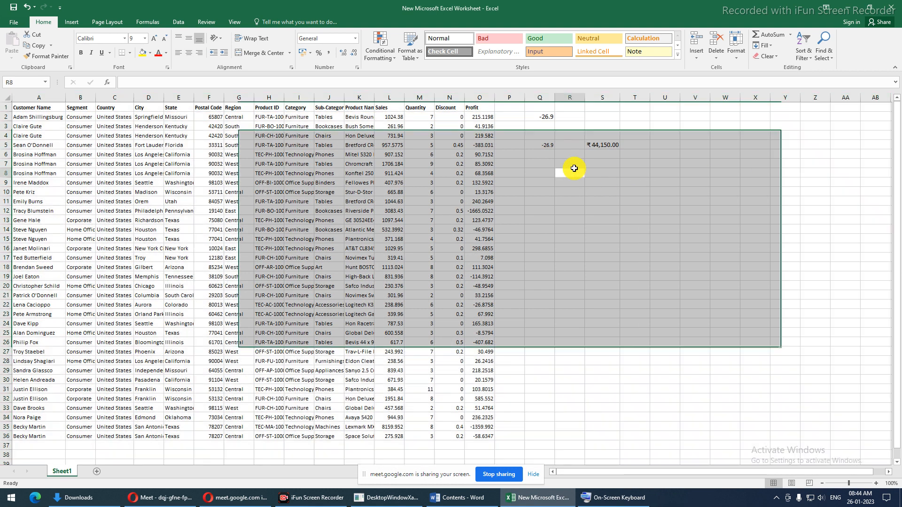
# - Select cell R8, view the Tell Me box's suggested actions and dismiss them
pyautogui.click(574, 172)
pyautogui.click(289, 22)
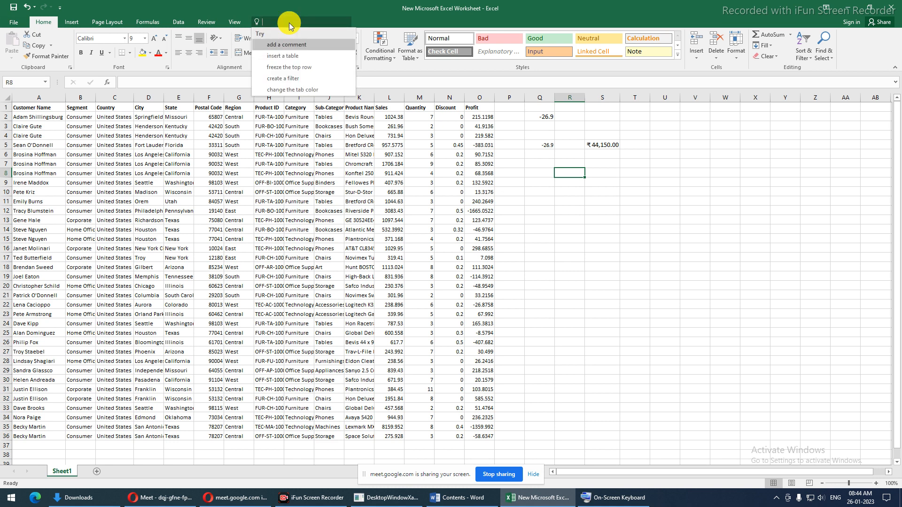
pyautogui.click(546, 178)
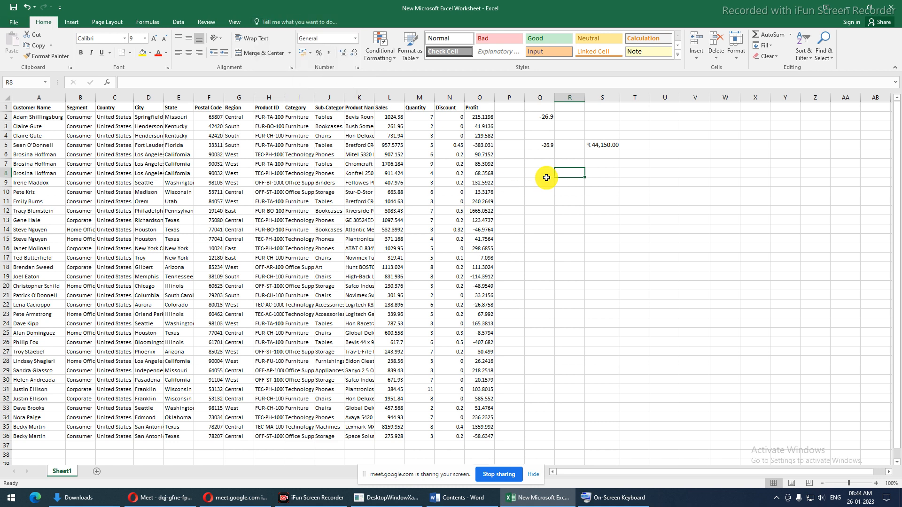
pyautogui.click(305, 22)
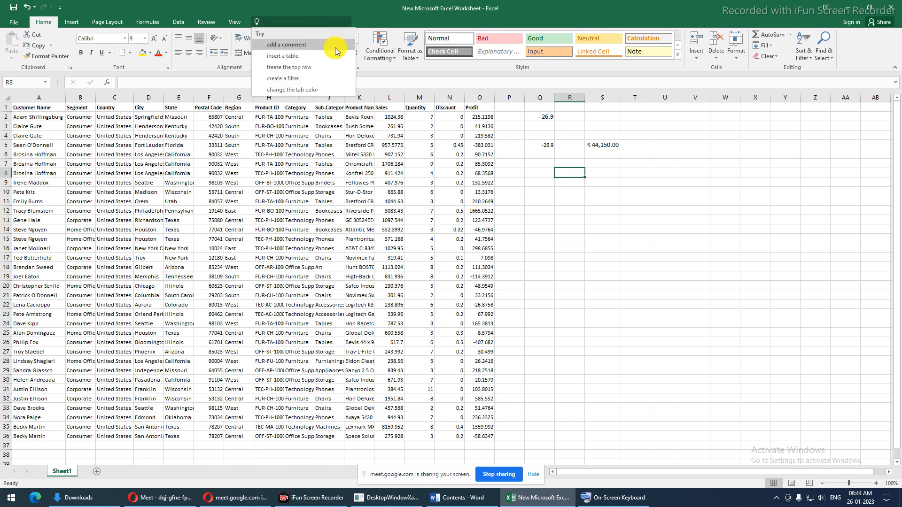
pyautogui.click(533, 177)
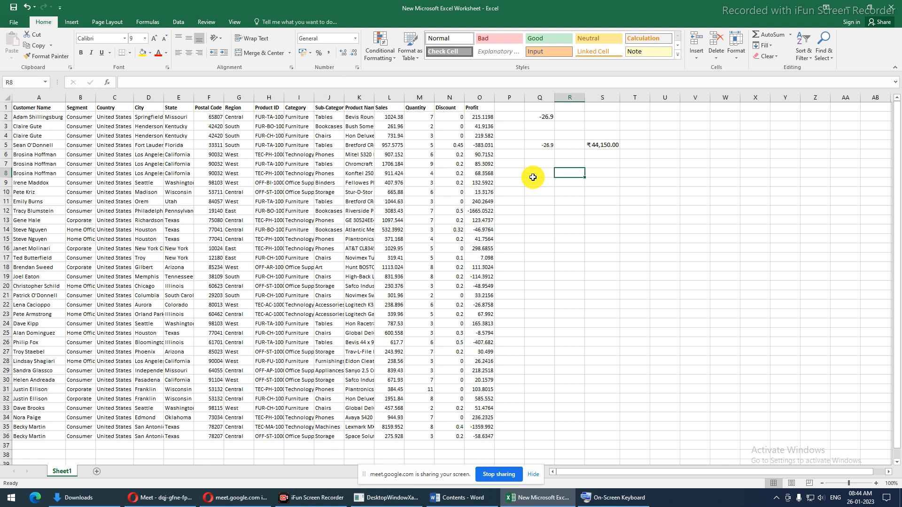
# - Open Excel 2016 Help and search it for "keyboard shortcuts"
pyautogui.press('F1')
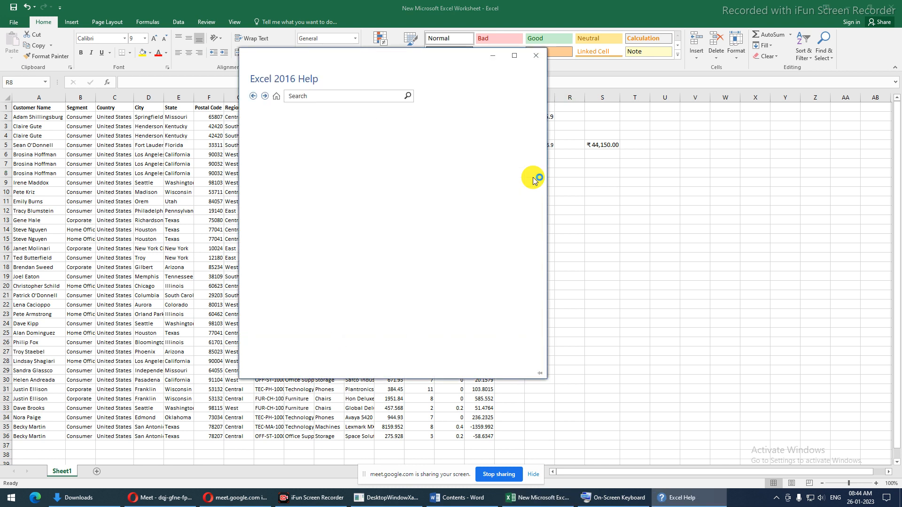
pyautogui.click(362, 96)
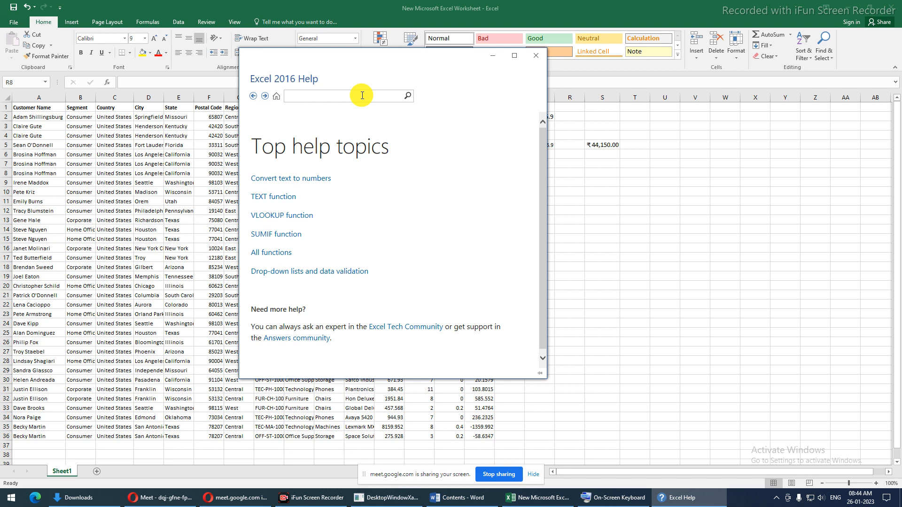
pyautogui.write('short')
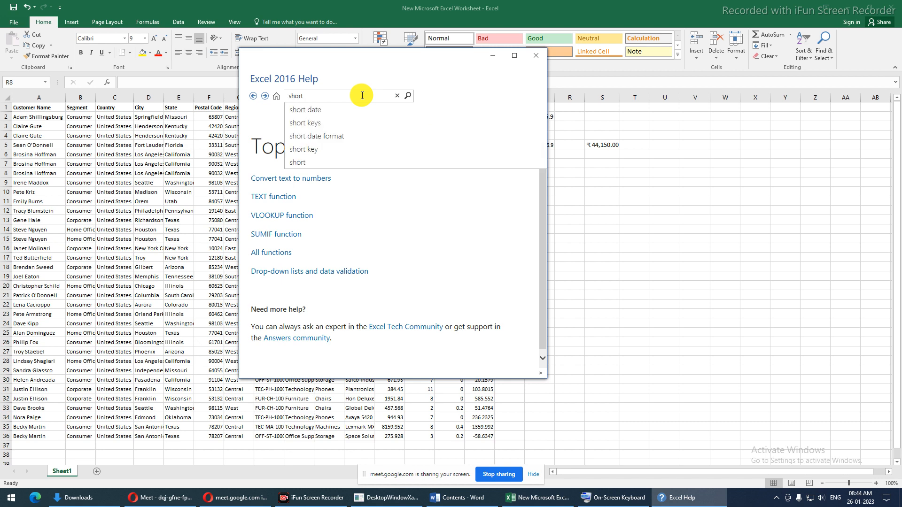
pyautogui.write('kcut')
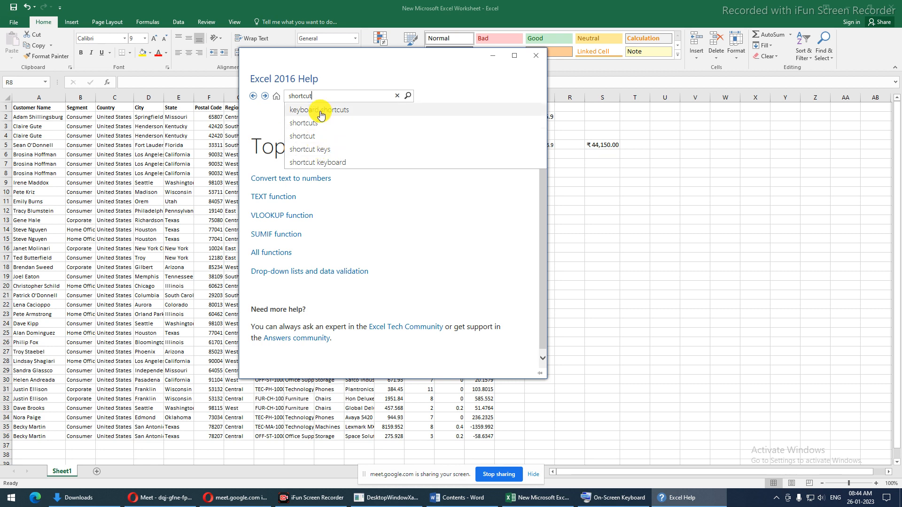
pyautogui.click(321, 112)
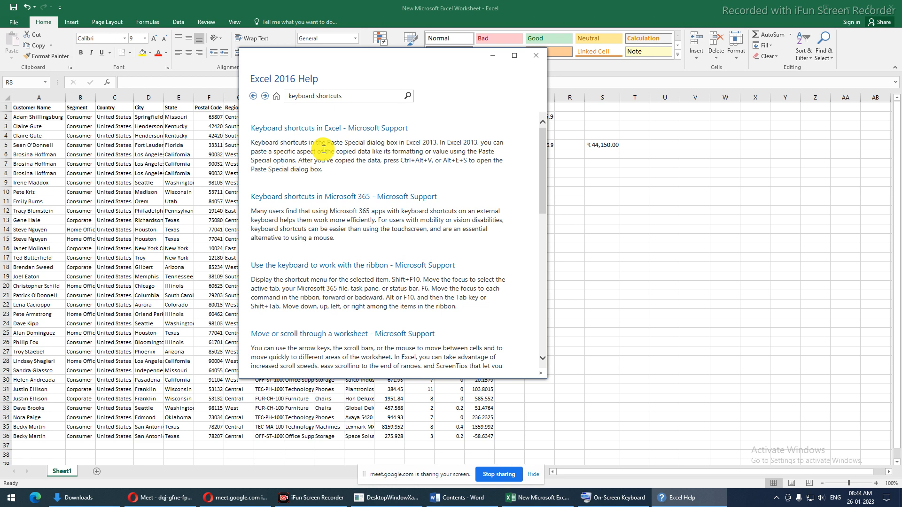
# - Browse the Help search results and open the "Keyboard shortcuts in Excel" article
pyautogui.scroll(-15, 323, 149)
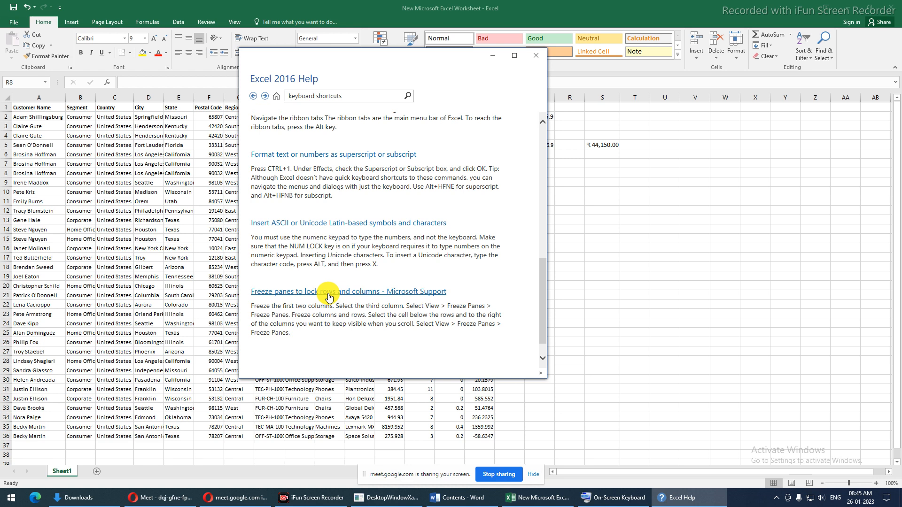
pyautogui.scroll(5, 331, 298)
pyautogui.scroll(3, 329, 292)
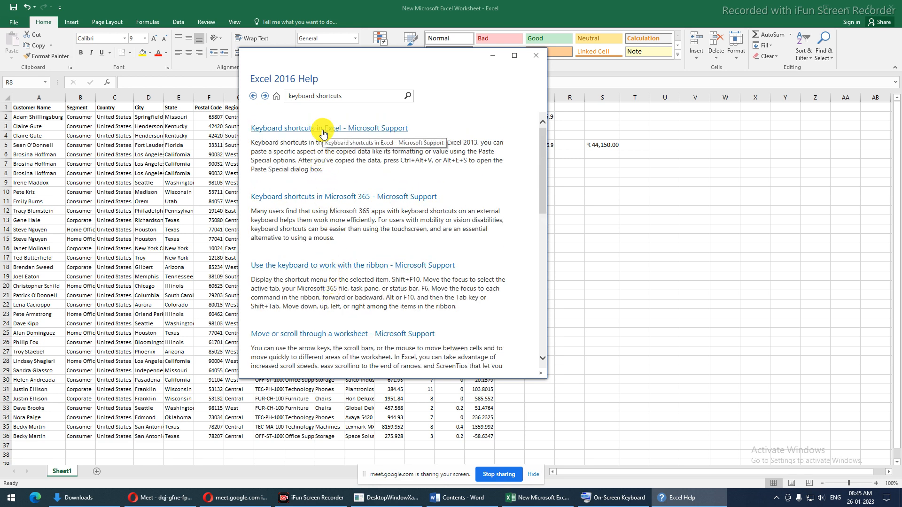
pyautogui.click(358, 174)
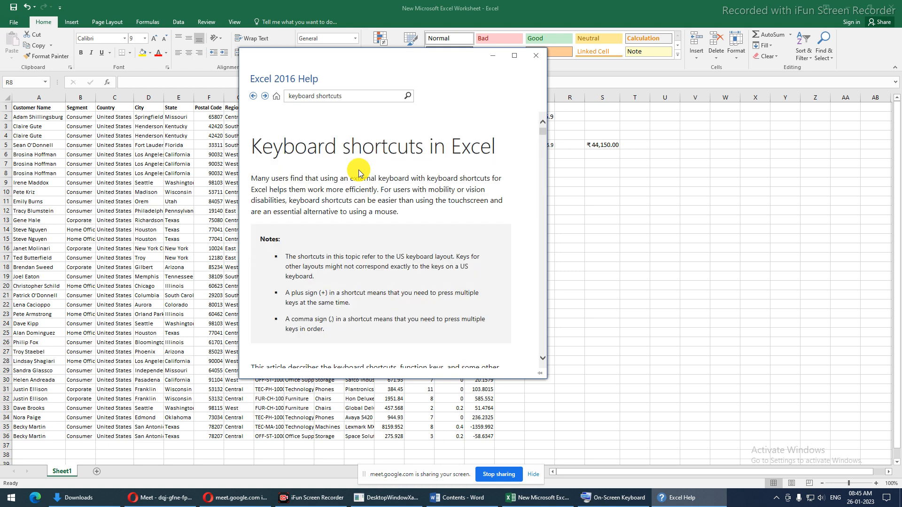
# - Maximize the Help window and go to the article's "Frequently used shortcuts" section
pyautogui.scroll(-5, 357, 200)
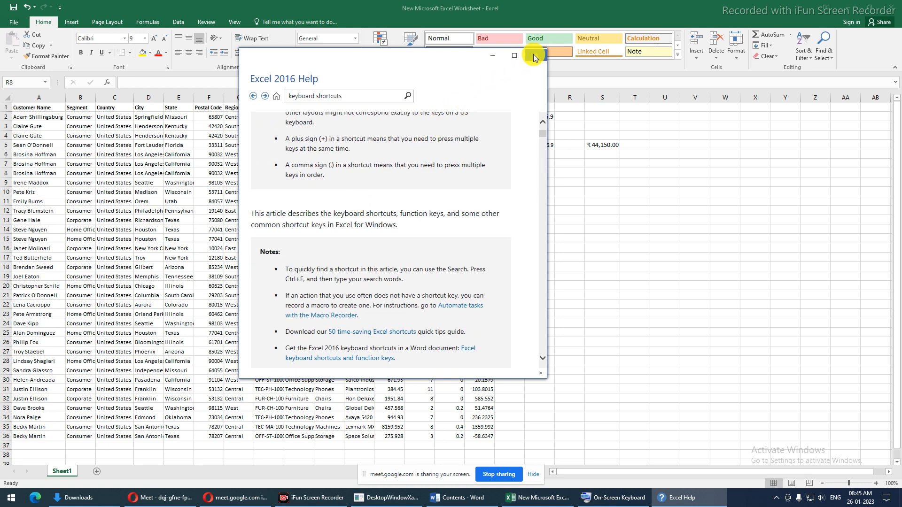
pyautogui.click(515, 55)
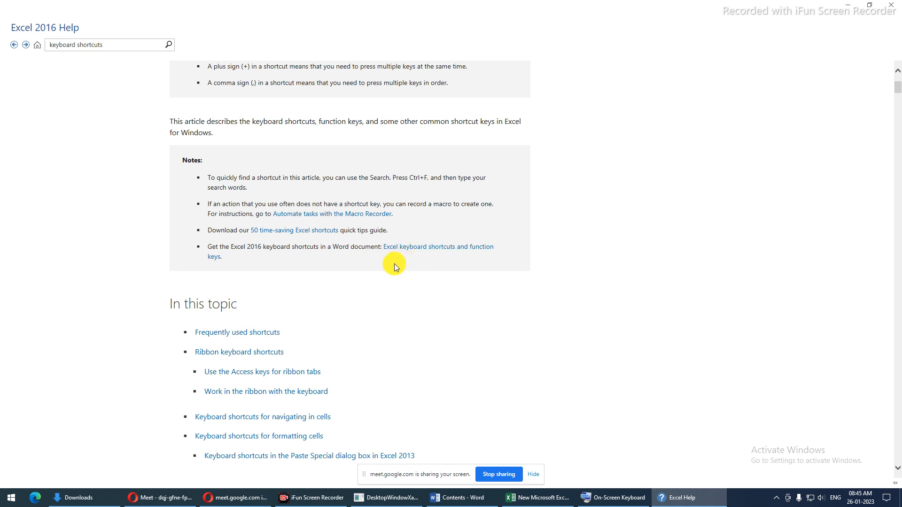
pyautogui.scroll(-3, 393, 264)
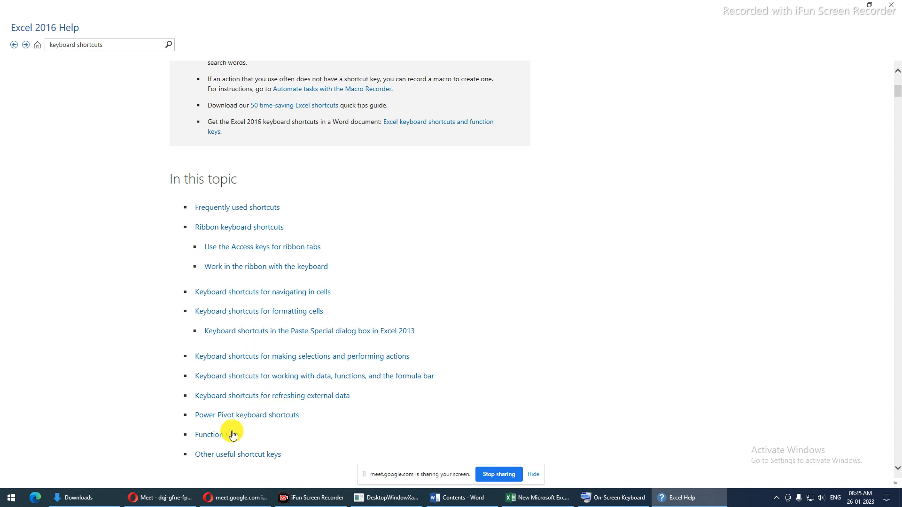
pyautogui.click(240, 209)
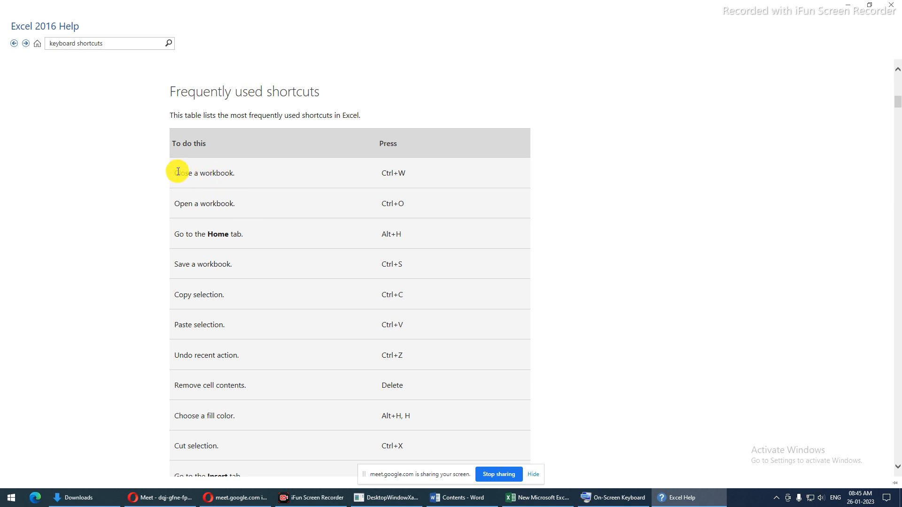
# - Look through the article's shortcut tables down to the cell formatting section, and close the Help window
pyautogui.moveTo(178, 179); pyautogui.dragTo(327, 348)
pyautogui.click(328, 348)
pyautogui.scroll(-15, 328, 348)
pyautogui.scroll(-5, 327, 348)
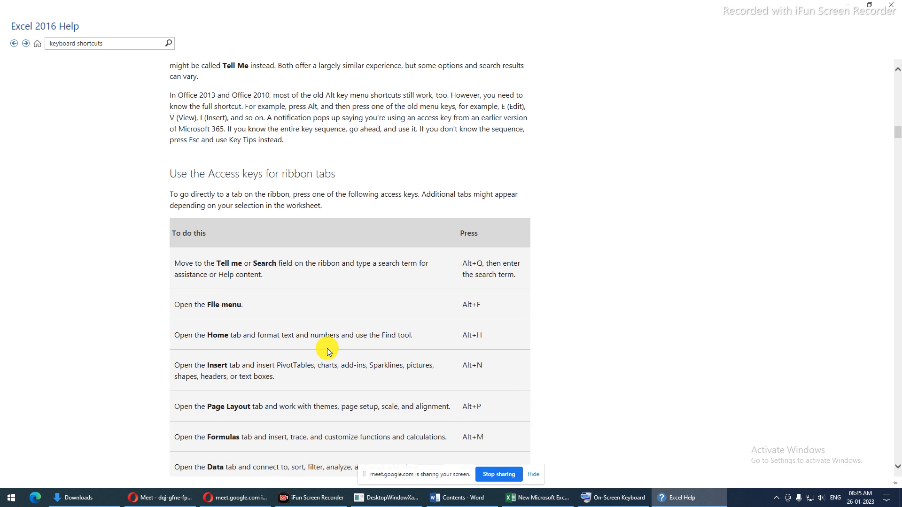
pyautogui.scroll(-5, 328, 347)
pyautogui.scroll(-5, 327, 347)
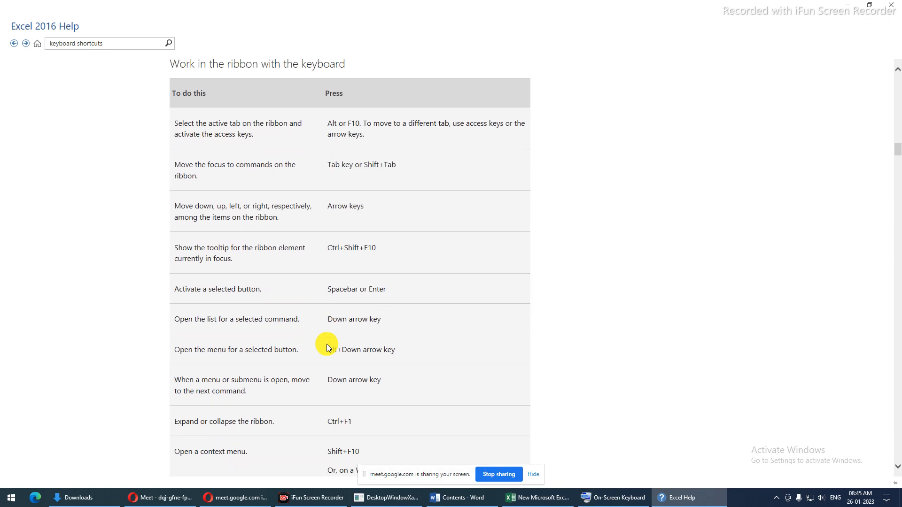
pyautogui.scroll(-15, 255, 257)
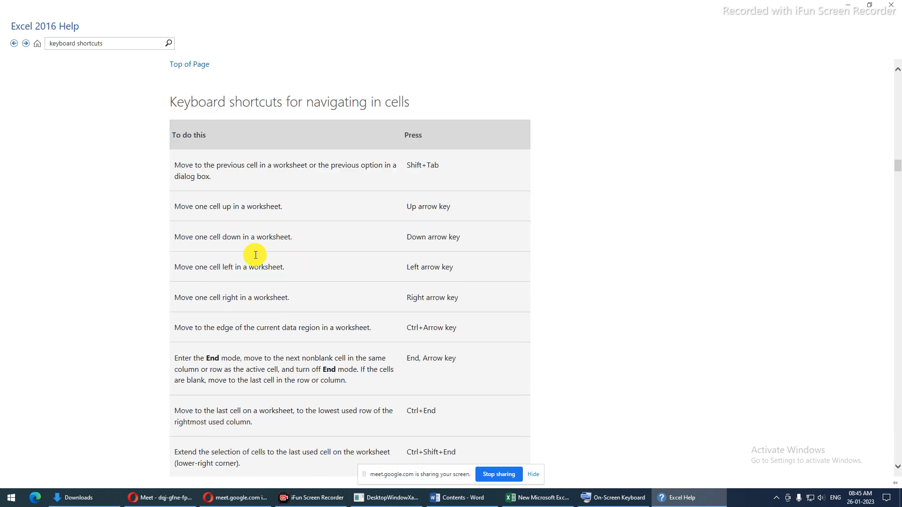
pyautogui.scroll(-12, 255, 254)
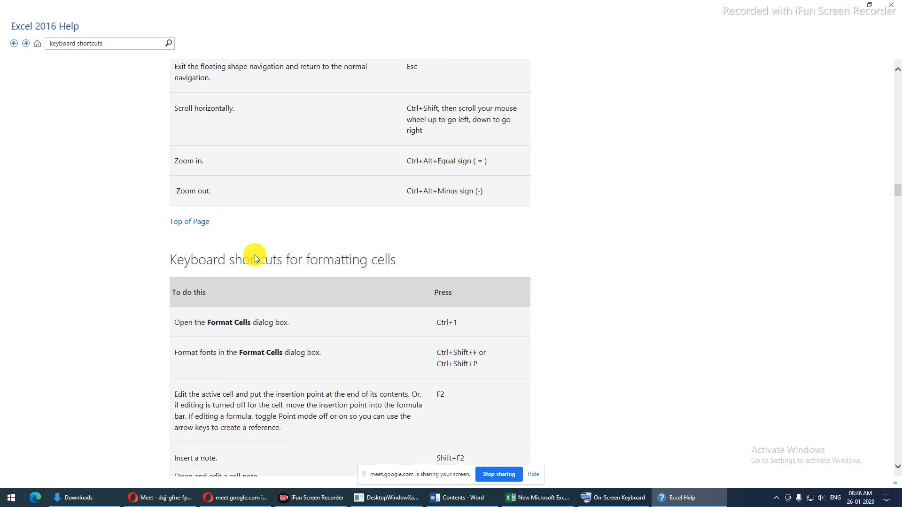
pyautogui.click(869, 5)
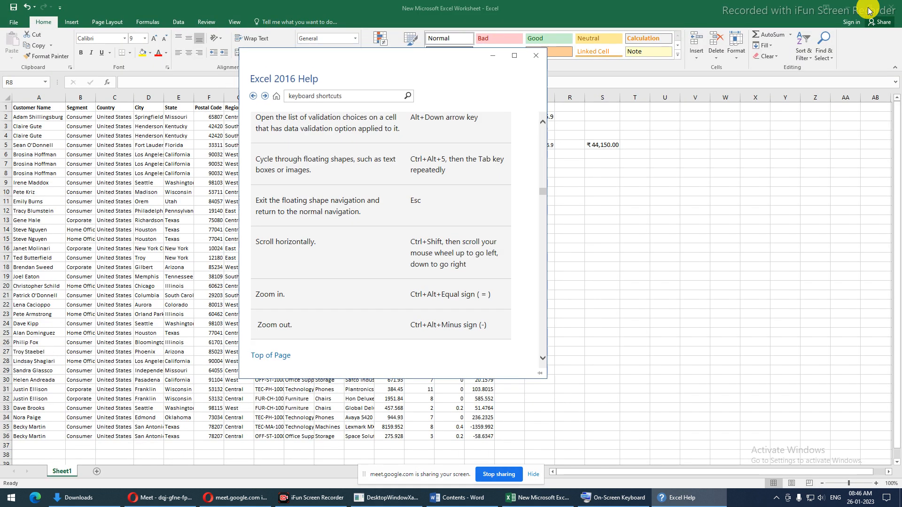
pyautogui.click(538, 58)
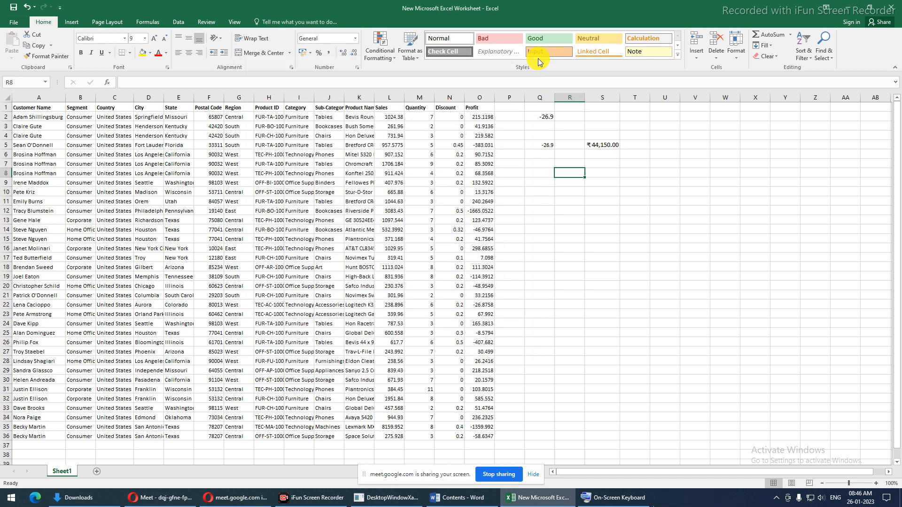
# - Select cell S7 and move the active cell right to V7 and back left to Q7
pyautogui.click(604, 160)
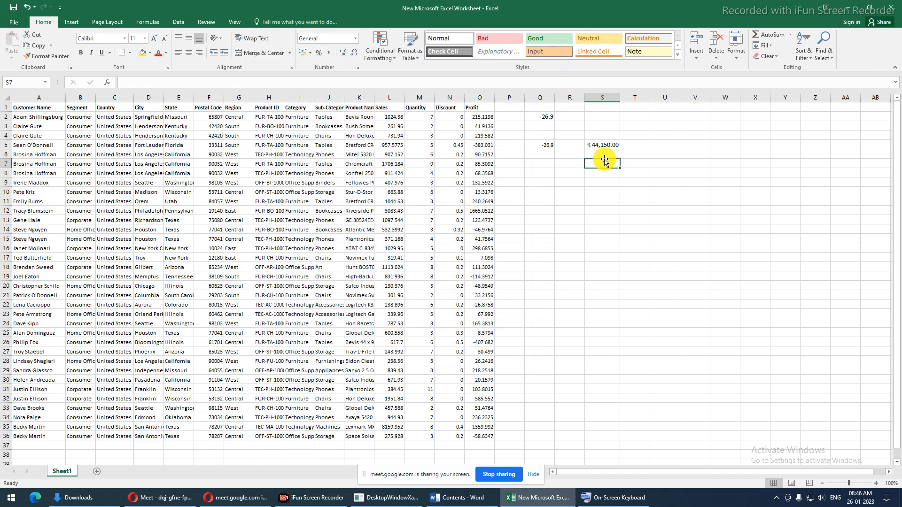
pyautogui.press('Right')
pyautogui.press('Right')
pyautogui.press('Right')
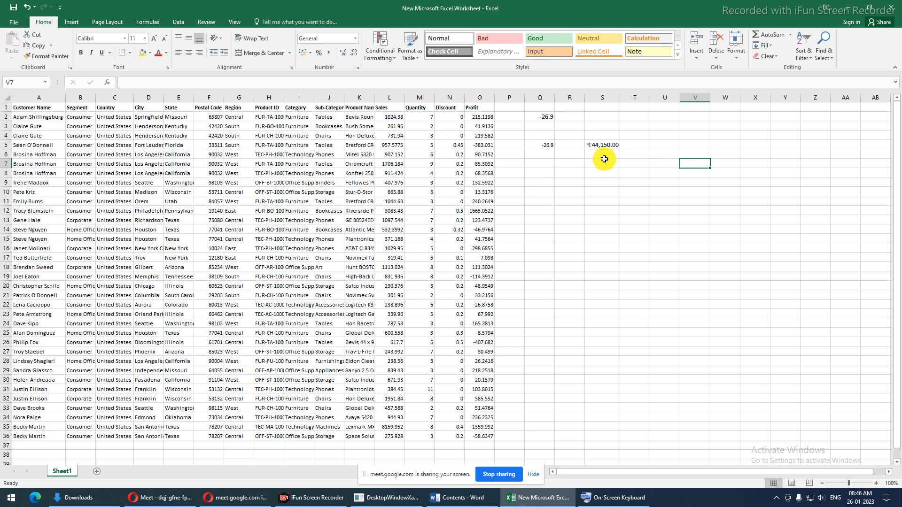
pyautogui.press('Left')
pyautogui.press('Left')
pyautogui.press('Left')
pyautogui.press('Left')
pyautogui.press('Left')
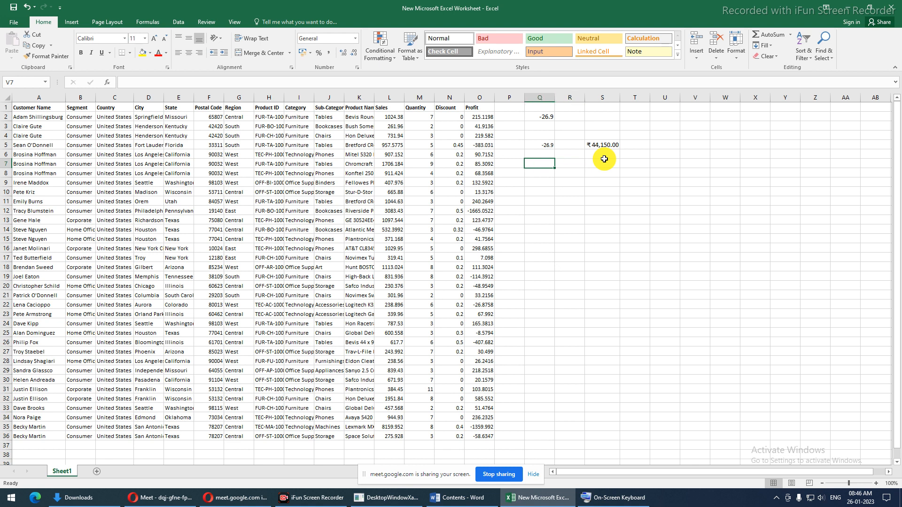
# - Move the active cell right along row 7 to Z7 and extend the selection left to X7
pyautogui.press('Right')
pyautogui.press('Right')
pyautogui.press('Right')
pyautogui.press('Right')
pyautogui.press('Right')
pyautogui.press('Right')
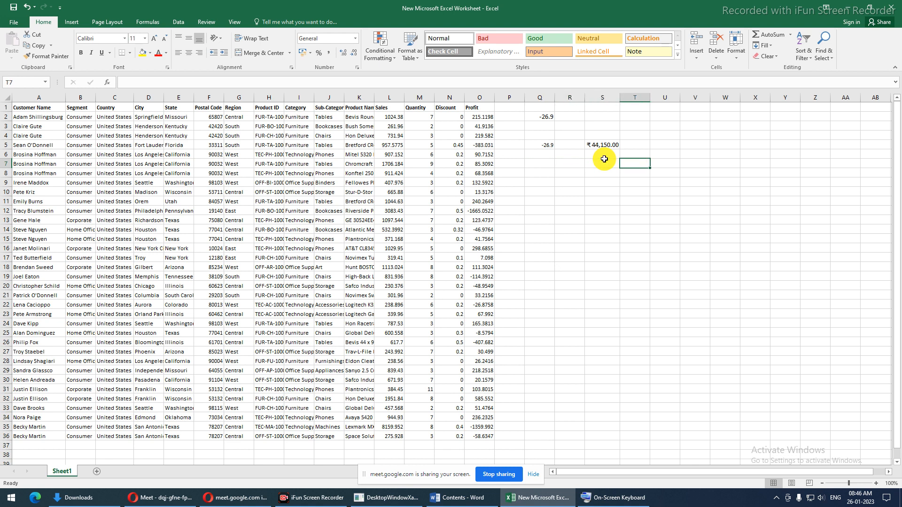
pyautogui.press('Right')
pyautogui.press('Right')
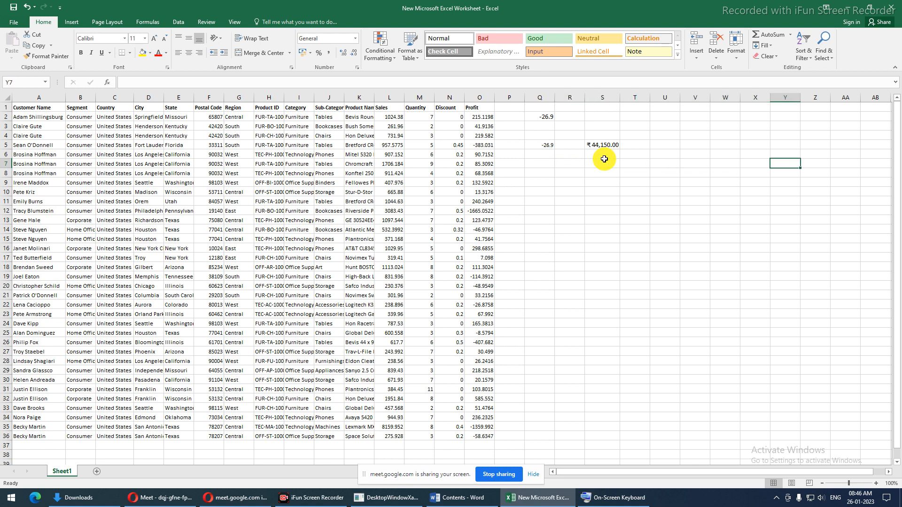
pyautogui.press('Right')
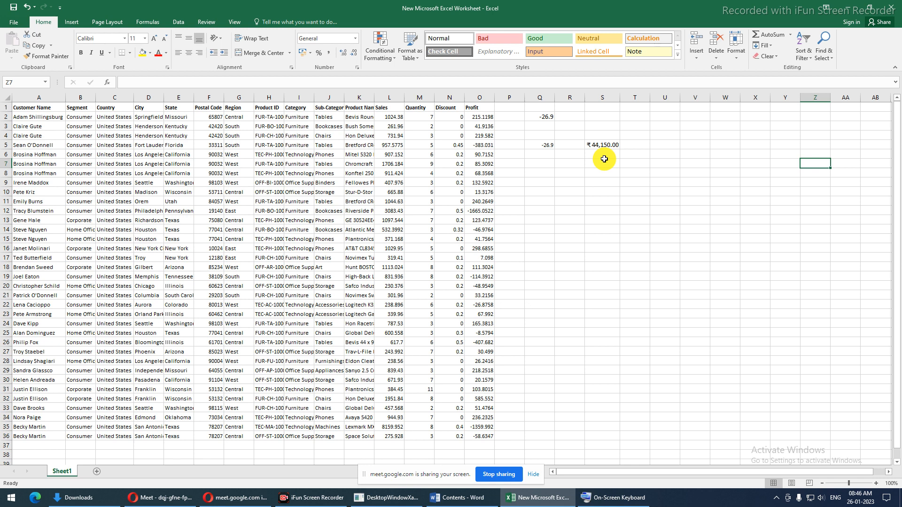
pyautogui.hotkey('shift', 'Left')
pyautogui.hotkey('shift', 'Left')
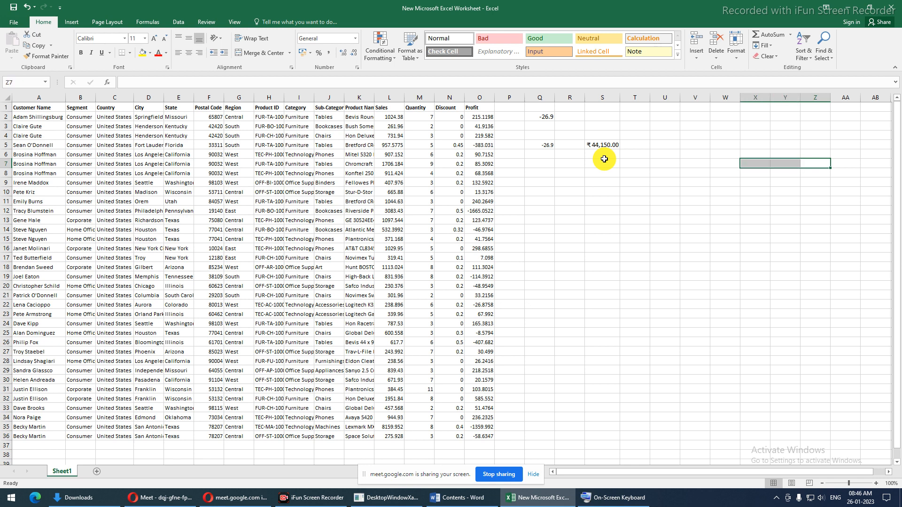
# - Select cell U5 and extend the selection up and left to cover S1:U5
pyautogui.click(668, 142)
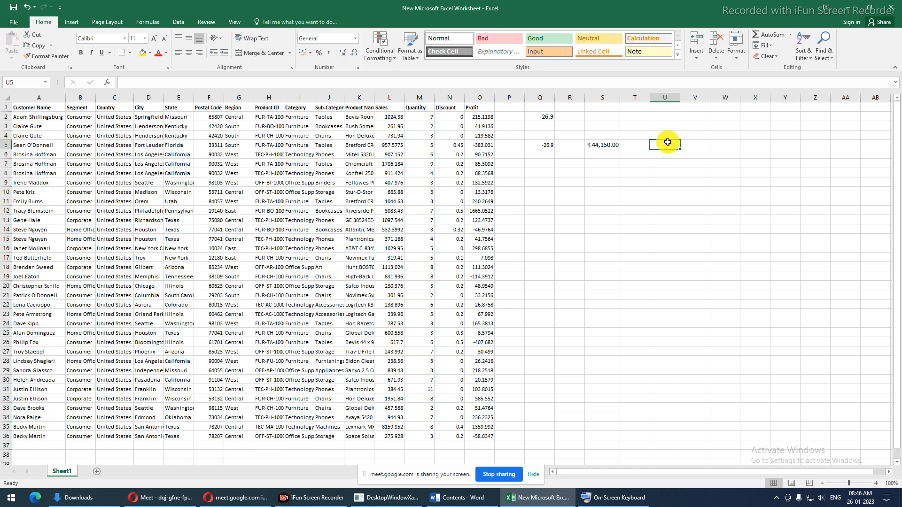
pyautogui.moveTo(668, 142); pyautogui.dragTo(667, 139)
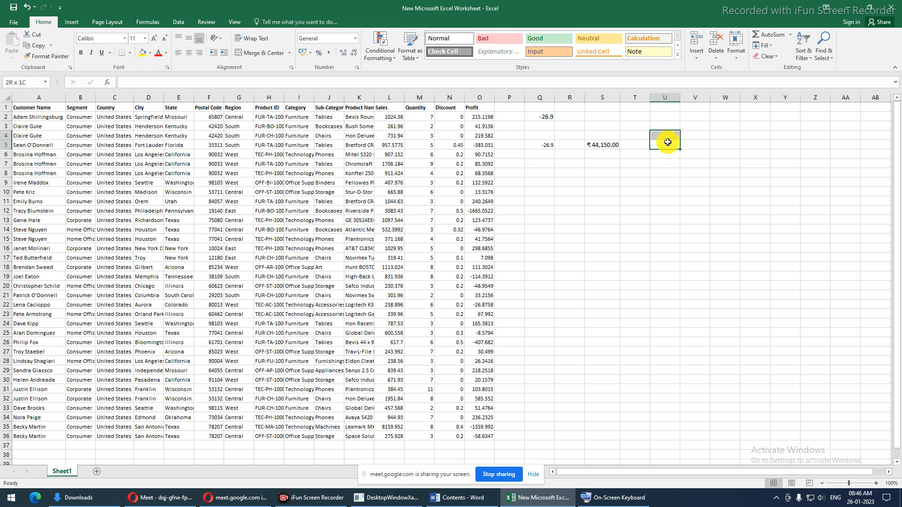
pyautogui.hotkey('shift', 'Left')
pyautogui.hotkey('shift', 'Up')
pyautogui.hotkey('shift', 'Up')
pyautogui.hotkey('shift', 'Up')
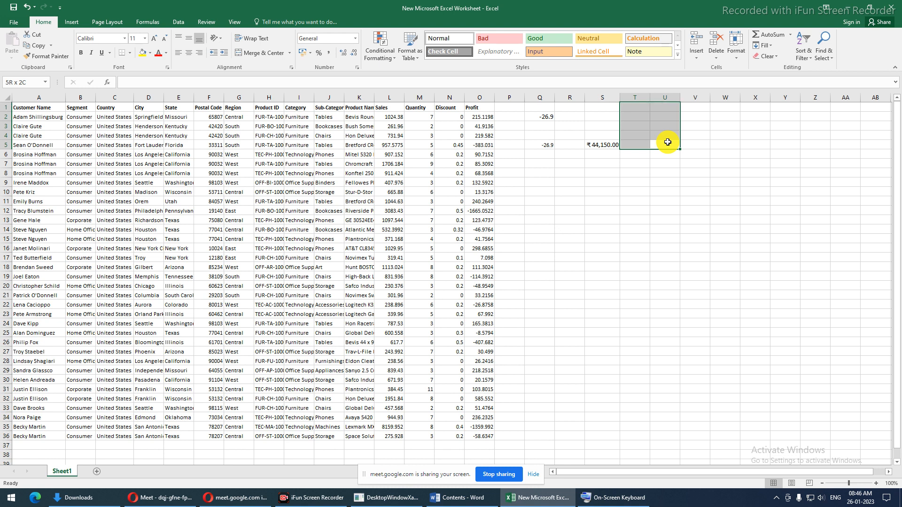
pyautogui.hotkey('shift', 'Left')
pyautogui.moveTo(668, 142); pyautogui.dragTo(667, 142)
# - Step the active cell backward through the selected range S1:U5 from U5 to S3
pyautogui.hotkey('shift', 'Tab')
pyautogui.hotkey('shift', 'Tab')
pyautogui.hotkey('shift', 'Tab')
pyautogui.hotkey('shift', 'Tab')
pyautogui.hotkey('shift', 'Tab')
pyautogui.hotkey('shift', 'Tab')
pyautogui.hotkey('shift', 'Tab')
pyautogui.hotkey('shift', 'Tab')
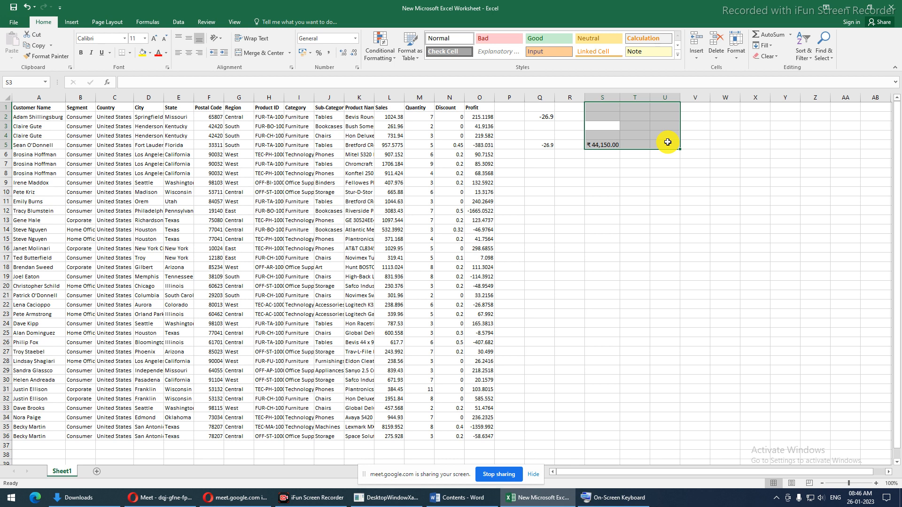
# - Bring up the On-Screen Keyboard and use it to step the active cell forward through S1:U5 to T2
pyautogui.click(606, 498)
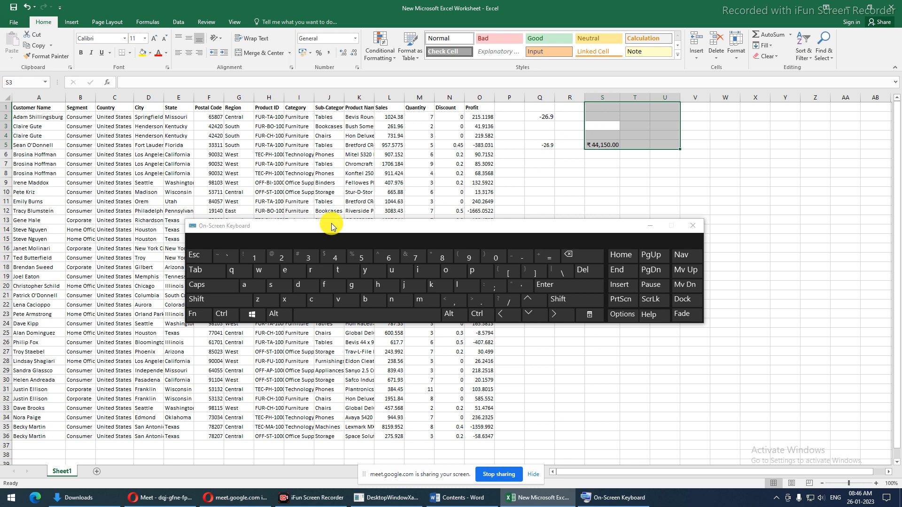
pyautogui.click(194, 273)
pyautogui.click(195, 272)
pyautogui.click(195, 272)
pyautogui.click(195, 273)
pyautogui.click(195, 273)
pyautogui.click(194, 273)
pyautogui.click(194, 273)
pyautogui.click(195, 273)
pyautogui.click(195, 273)
pyautogui.click(195, 272)
pyautogui.click(195, 273)
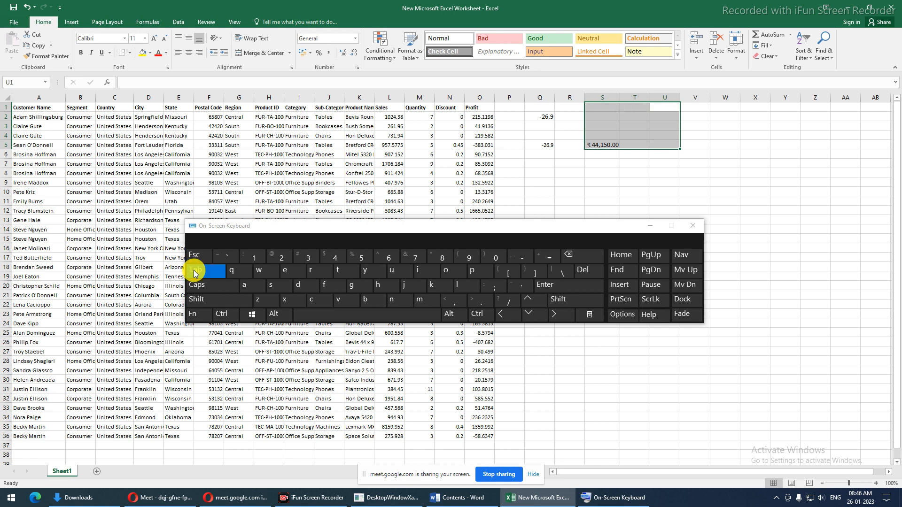
pyautogui.click(195, 273)
pyautogui.click(195, 272)
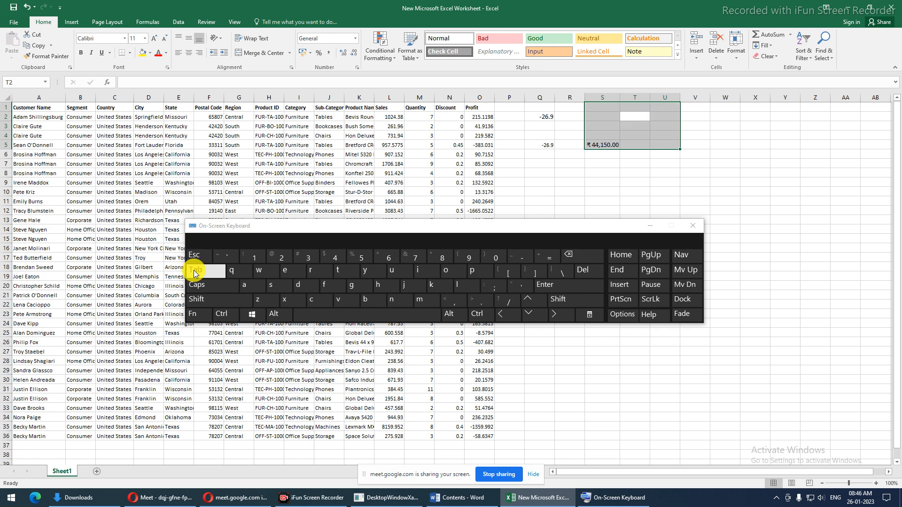
# - Step the active cell backward within S1:U5 from T2 to U1 using the On-Screen Keyboard
pyautogui.click(197, 300)
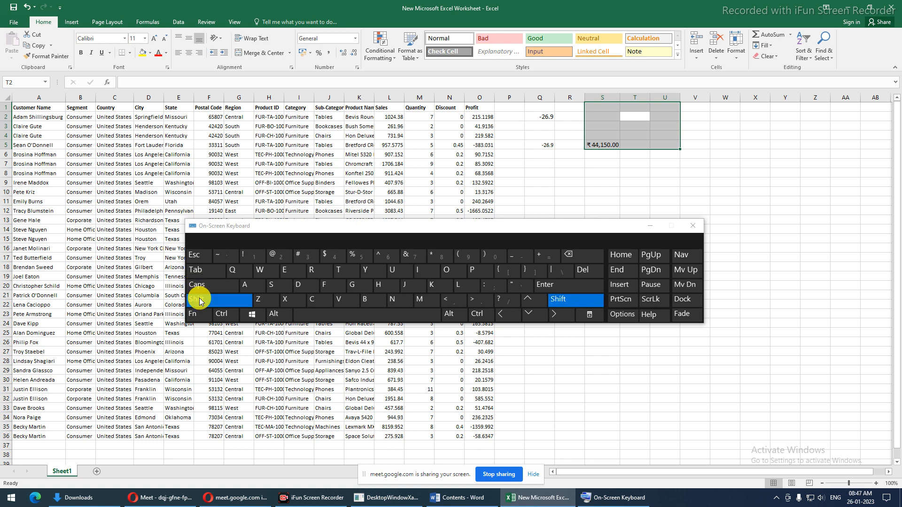
pyautogui.click(196, 271)
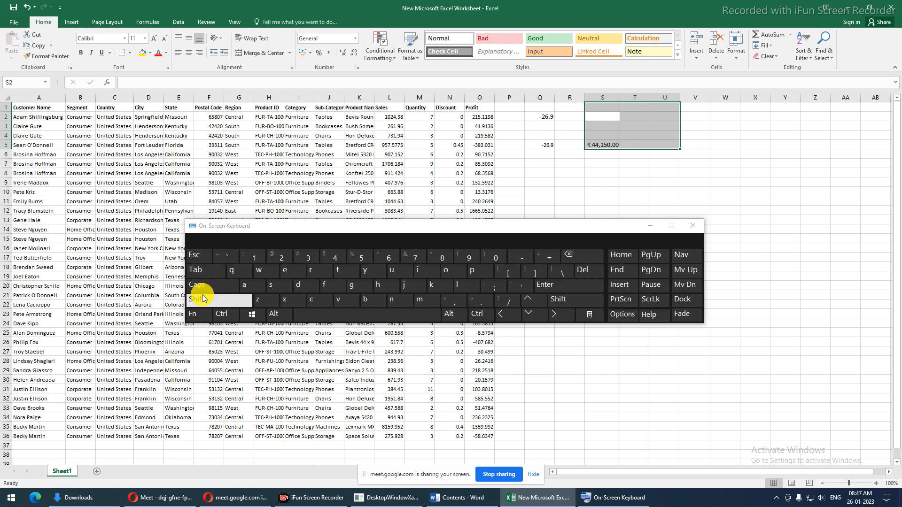
pyautogui.click(202, 298)
pyautogui.click(206, 273)
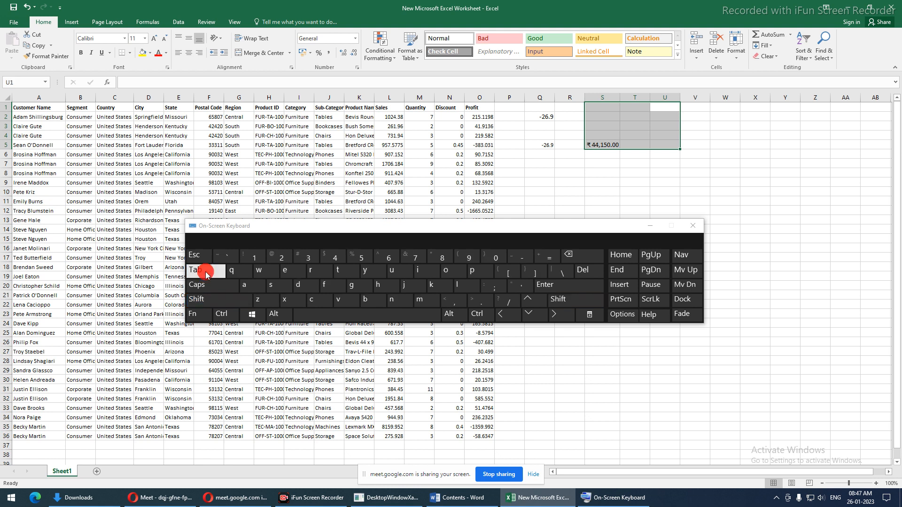
# - Cycle backward through the open windows with the On-Screen Keyboard and move the keyboard down over the worksheet's lower rows
pyautogui.click(205, 299)
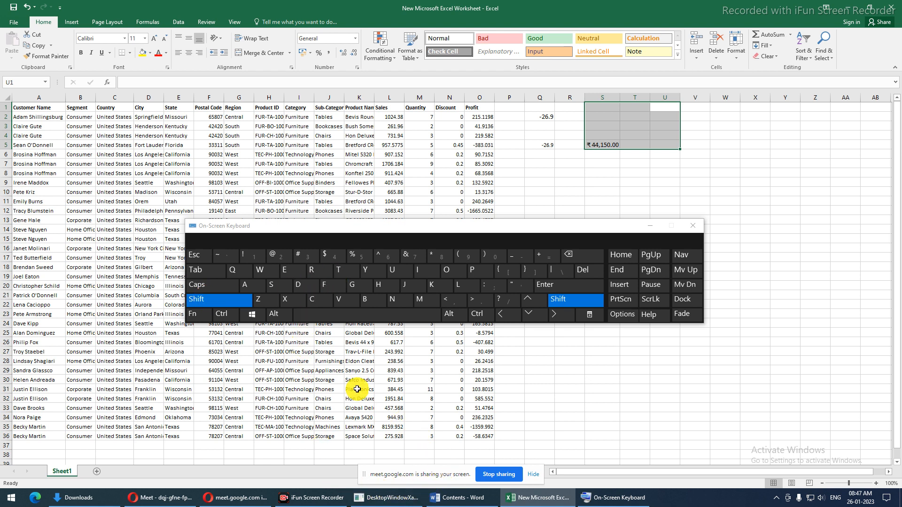
pyautogui.click(273, 321)
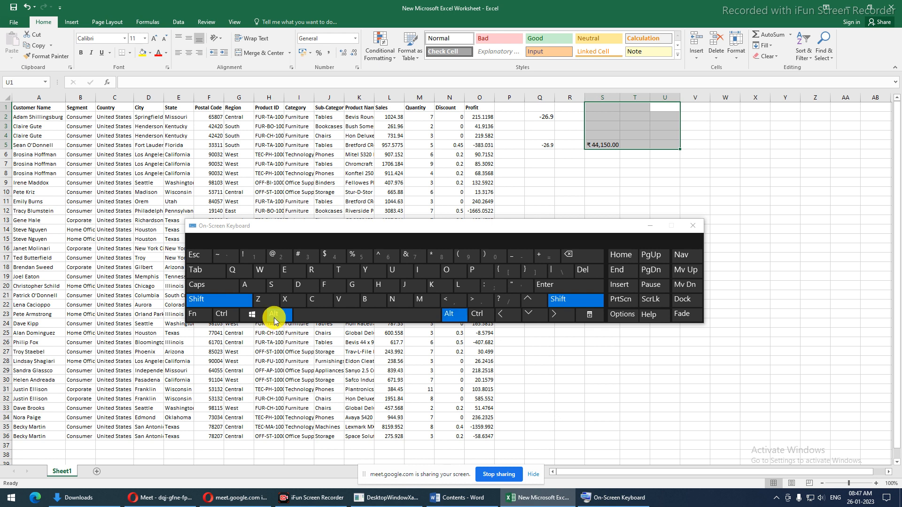
pyautogui.click(215, 274)
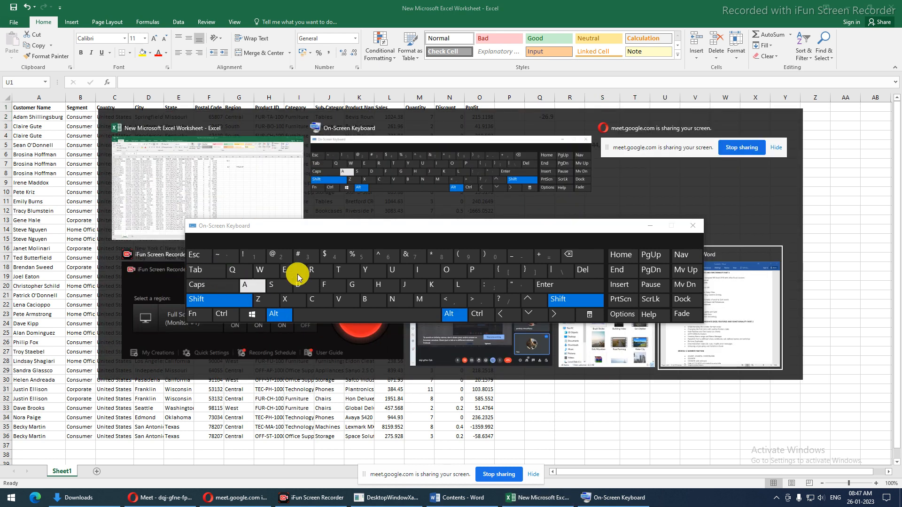
pyautogui.click(417, 230)
pyautogui.moveTo(417, 229); pyautogui.dragTo(414, 366)
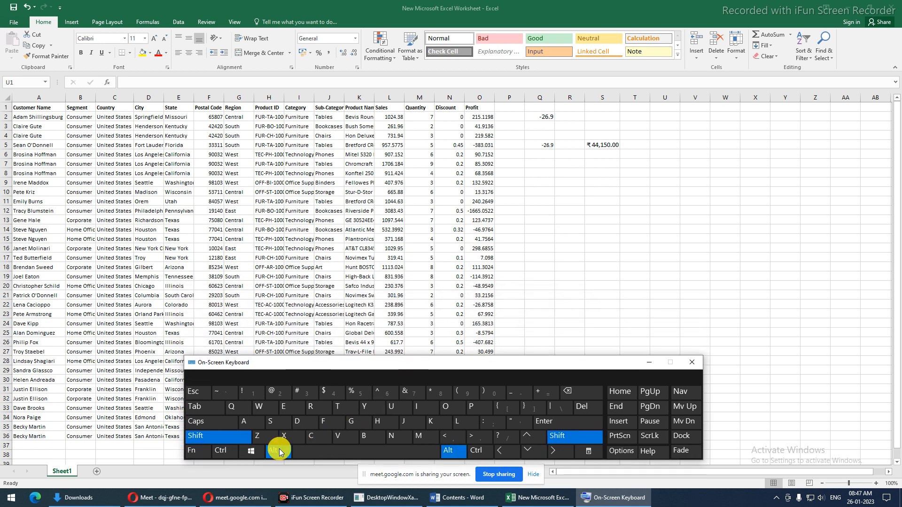
pyautogui.click(197, 390)
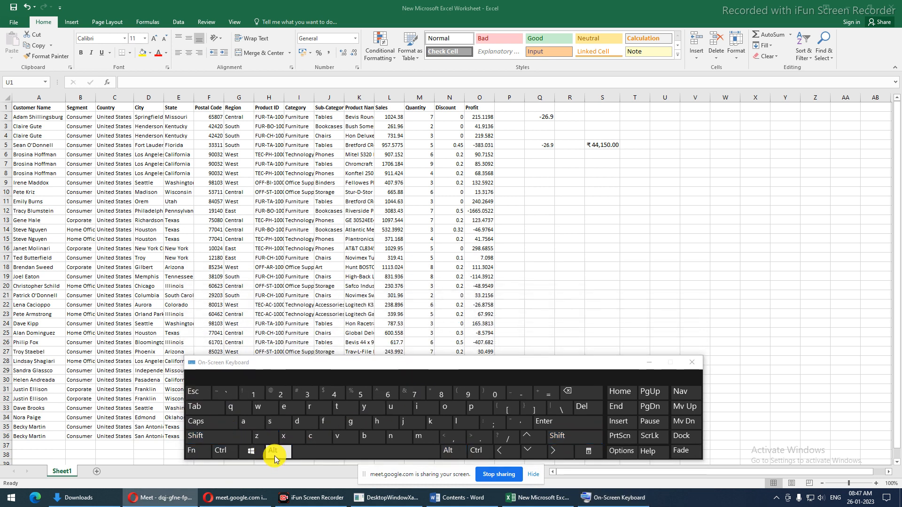
# - Cycle forward through the open windows using the On-Screen Keyboard
pyautogui.click(273, 452)
pyautogui.click(202, 407)
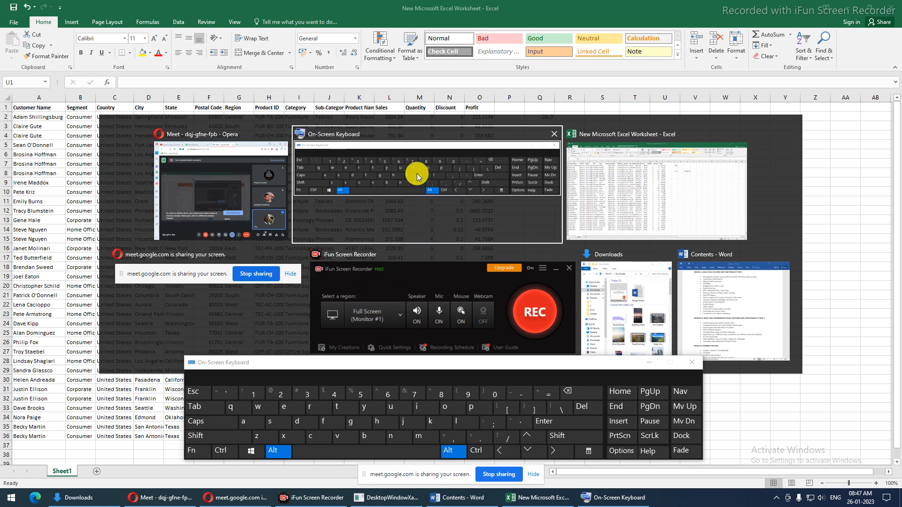
pyautogui.click(205, 405)
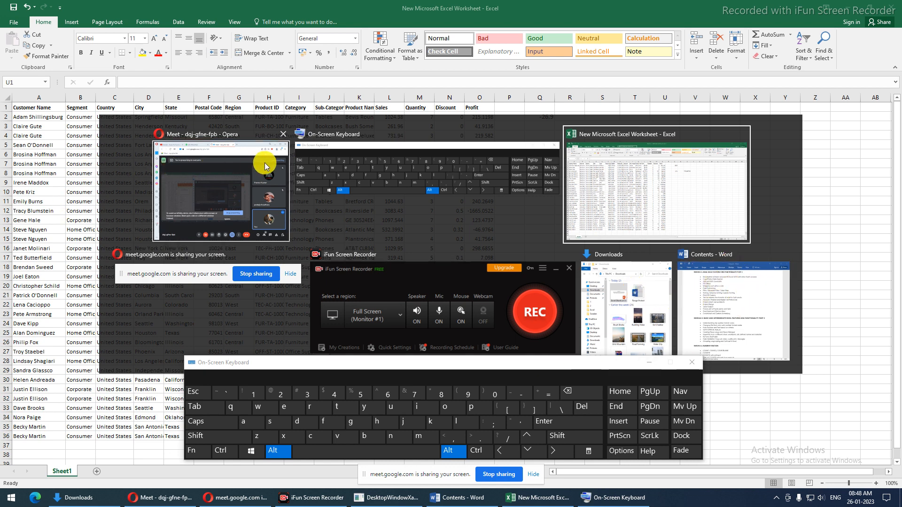
# - Cycle backward through the open windows with the On-Screen Keyboard and return to the Excel worksheet
pyautogui.click(200, 437)
pyautogui.click(196, 407)
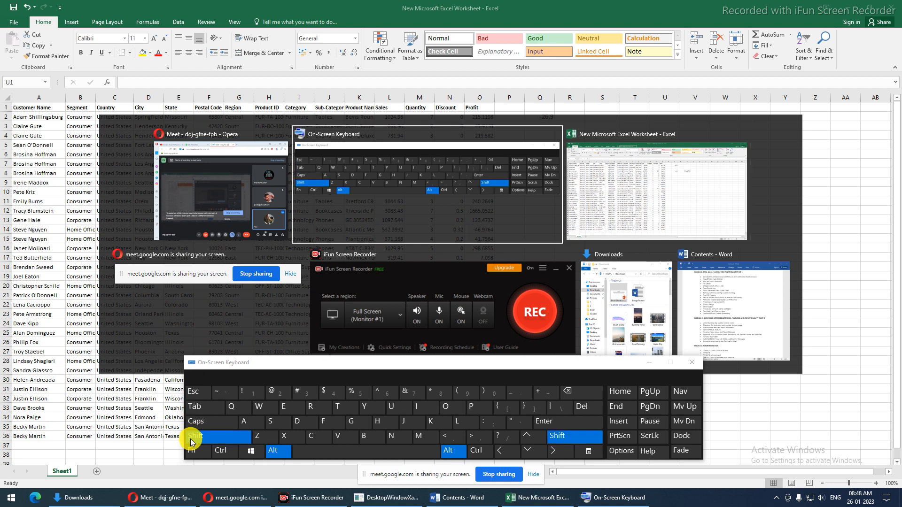
pyautogui.click(193, 408)
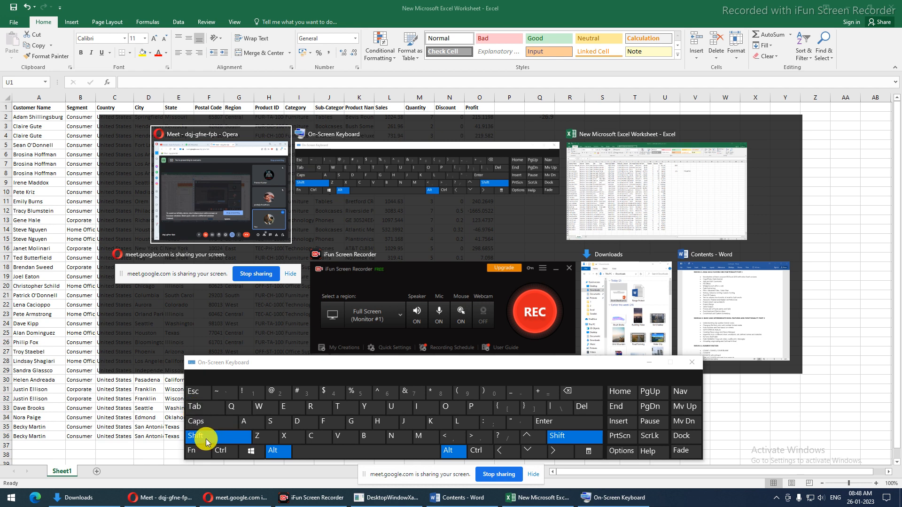
pyautogui.click(205, 410)
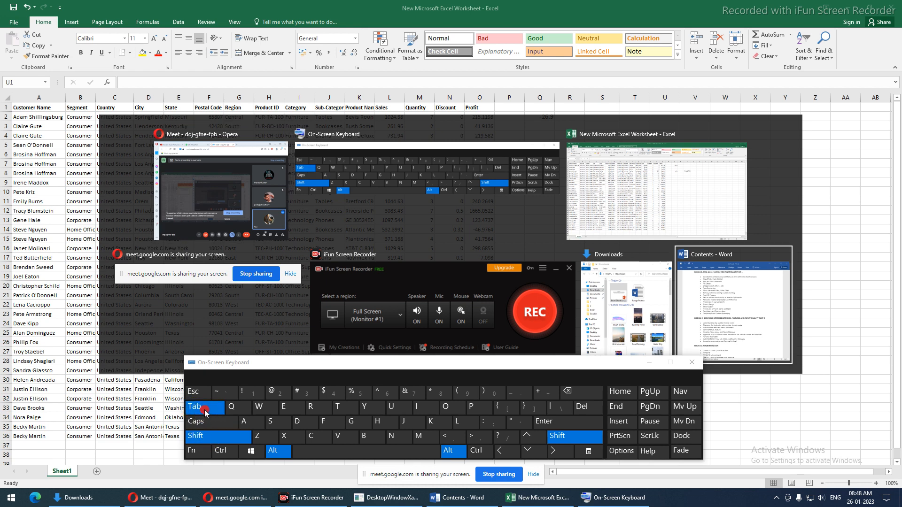
pyautogui.click(526, 436)
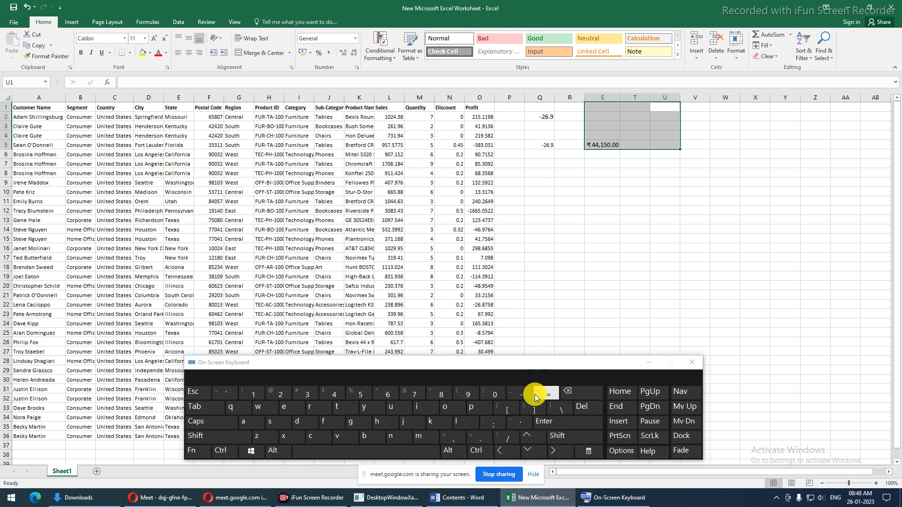
# - Close the On-Screen Keyboard and clear the contents of cells Q1:S6
pyautogui.moveTo(549, 498)
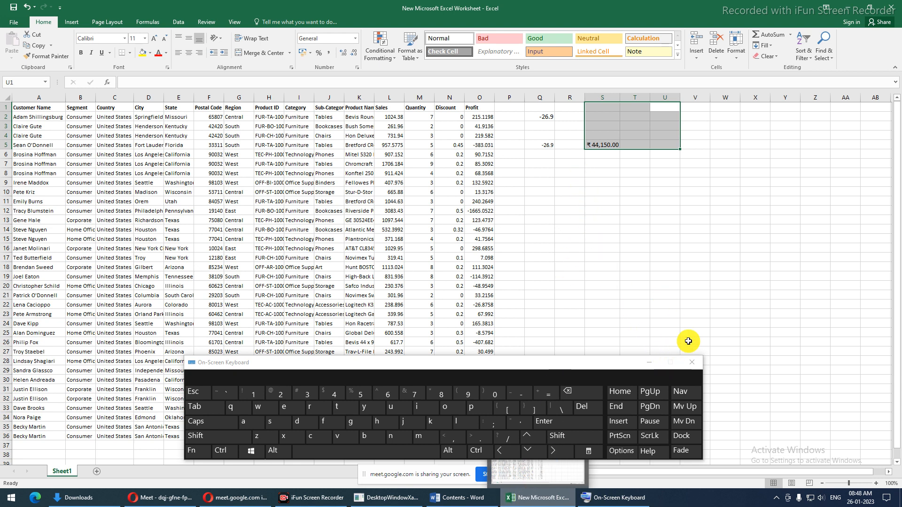
pyautogui.click(692, 362)
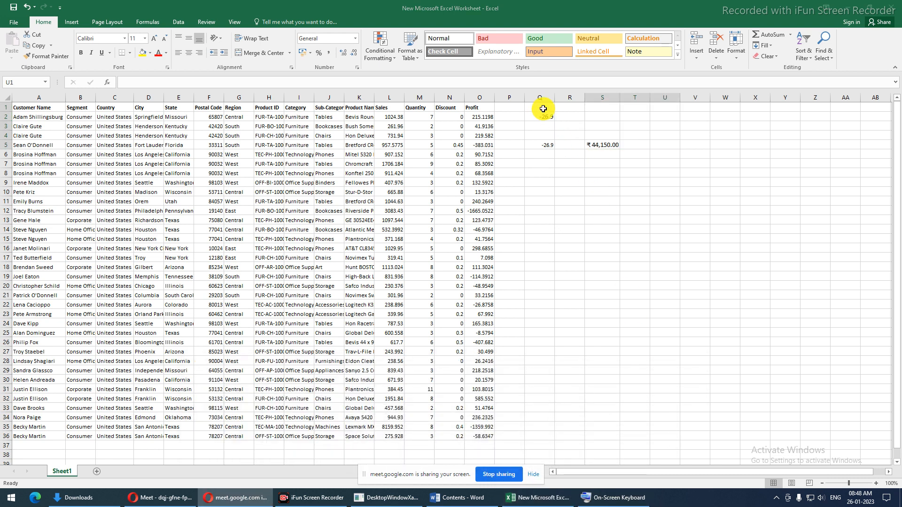
pyautogui.moveTo(540, 108); pyautogui.dragTo(608, 159)
pyautogui.press('Delete')
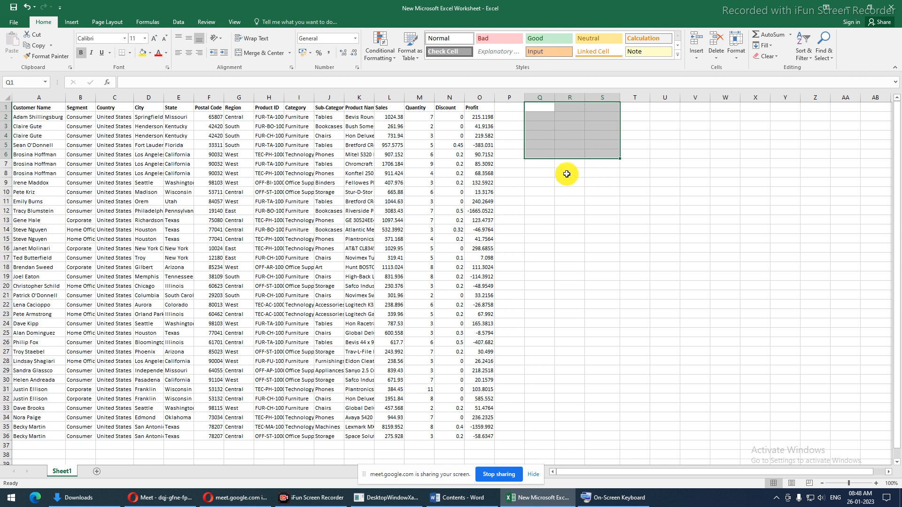
# - Autofit the Product ID, Category and Sub-Category columns and widen the Product Name column to show more of its text
pyautogui.doubleClick(285, 98)
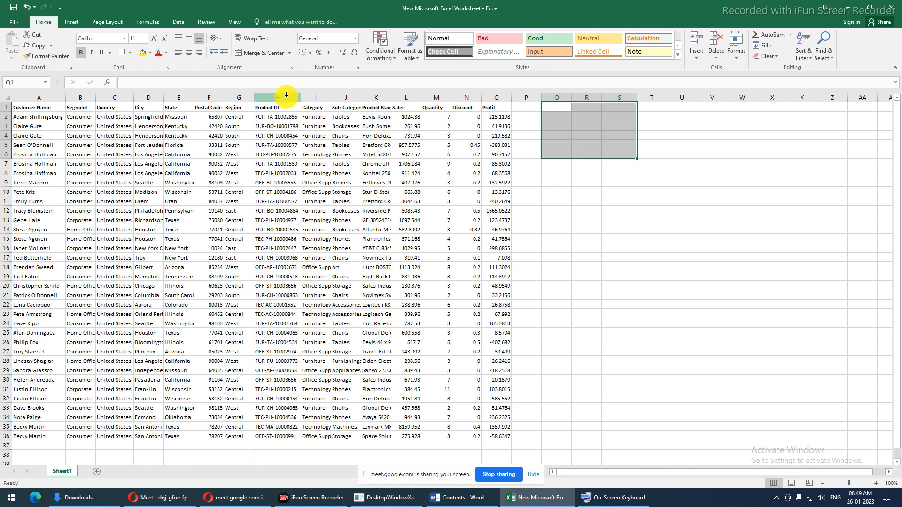
pyautogui.moveTo(329, 98); pyautogui.dragTo(329, 98)
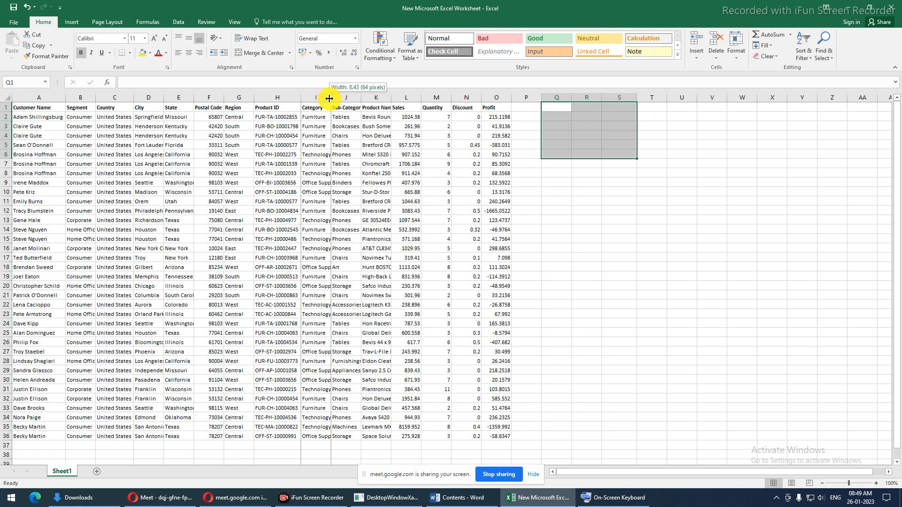
pyautogui.doubleClick(329, 98)
pyautogui.doubleClick(374, 95)
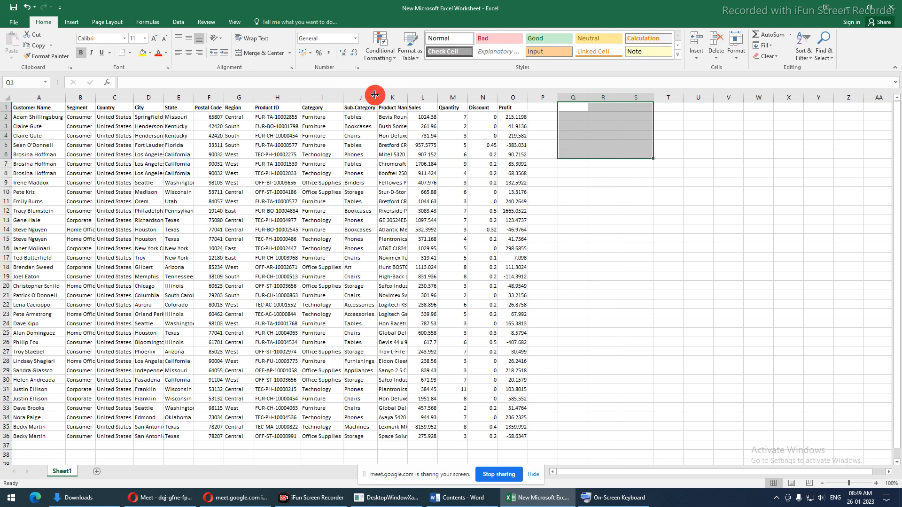
pyautogui.moveTo(408, 98); pyautogui.dragTo(445, 97)
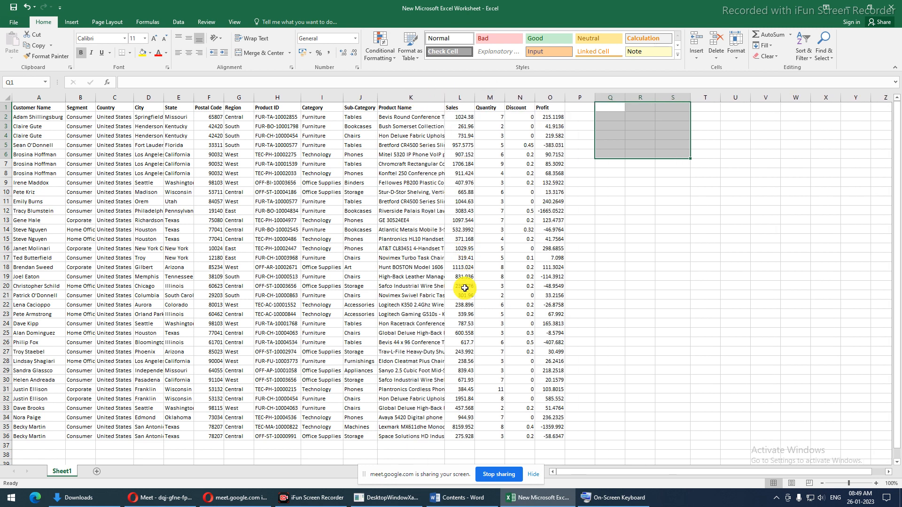
# - Practise selecting Sales cells: downward over L2:L36, upward from L36 to the header in L1, and the part L8:L18
pyautogui.moveTo(467, 118); pyautogui.dragTo(454, 433)
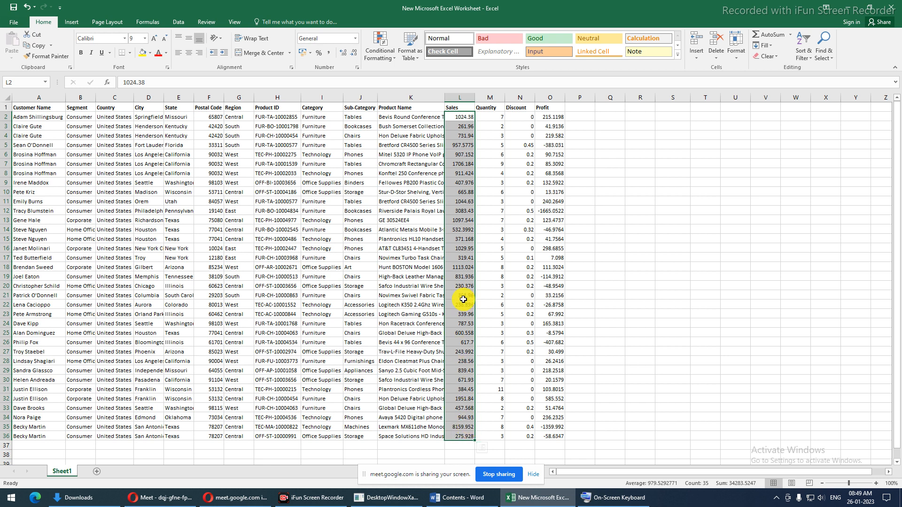
pyautogui.click(467, 120)
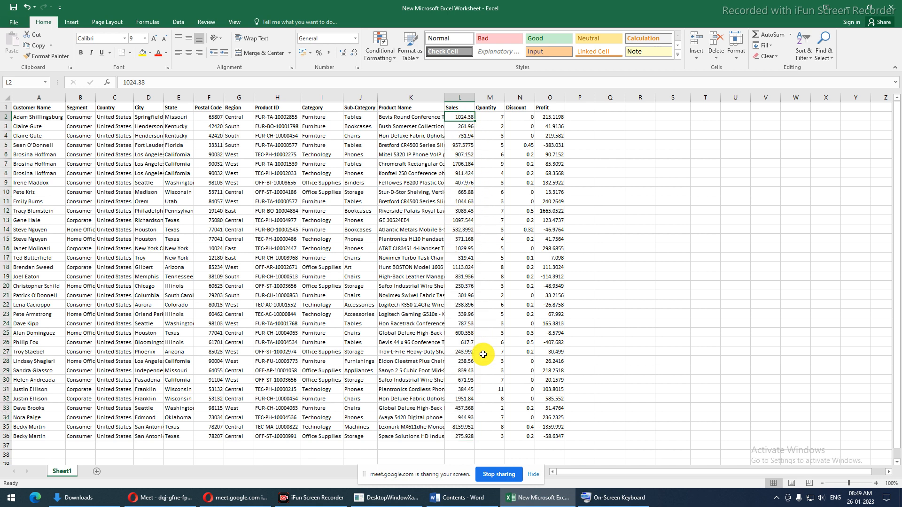
pyautogui.click(468, 435)
pyautogui.moveTo(462, 436); pyautogui.dragTo(462, 304)
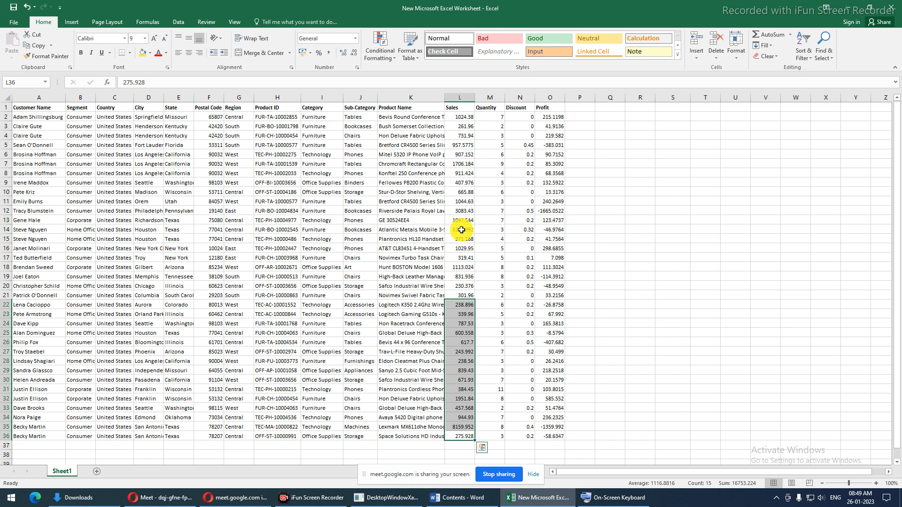
pyautogui.moveTo(458, 439); pyautogui.dragTo(459, 155)
pyautogui.moveTo(461, 115); pyautogui.dragTo(459, 109)
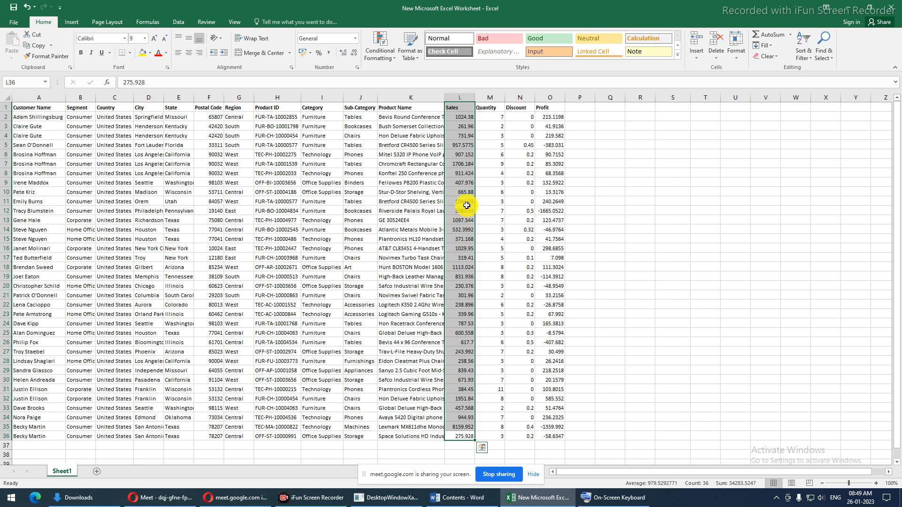
pyautogui.click(466, 109)
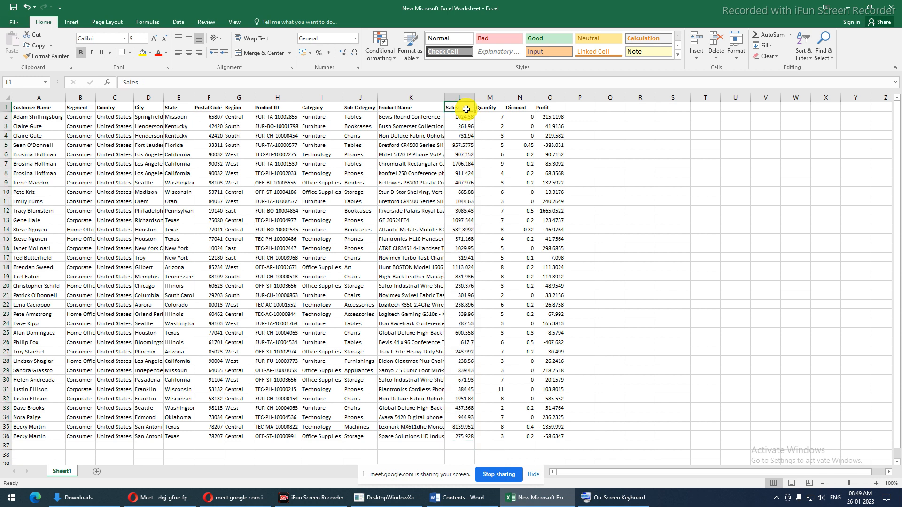
pyautogui.moveTo(469, 171); pyautogui.dragTo(455, 268)
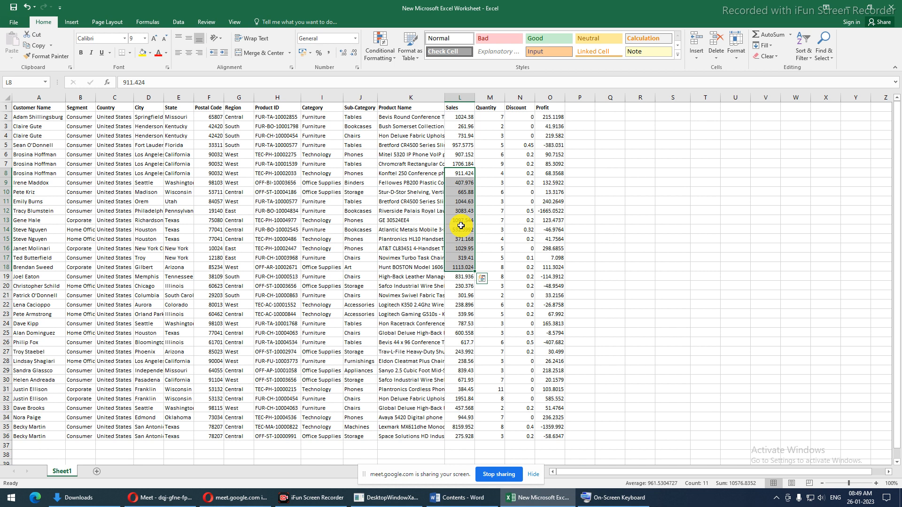
pyautogui.click(461, 119)
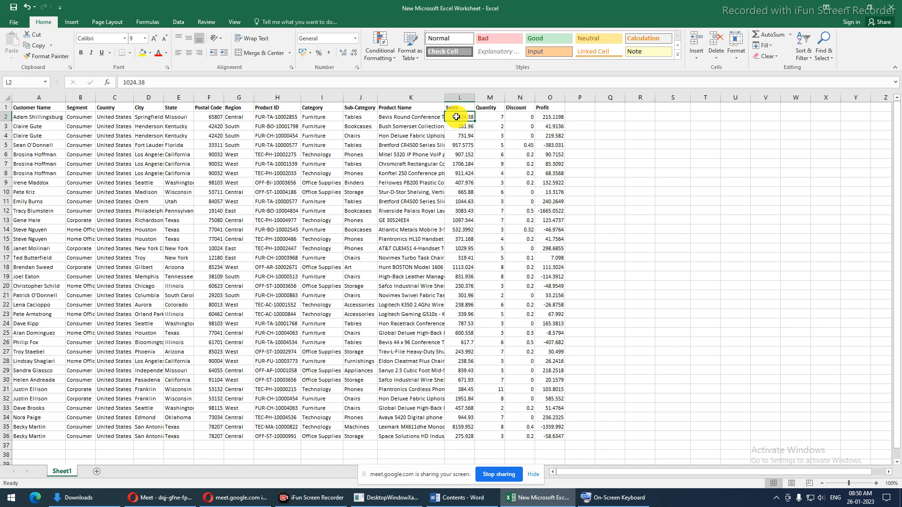
# - Bring up the Conditional Formatting Rules Manager for the Sales values L2:L36 and close it without adding a rule
pyautogui.moveTo(456, 117); pyautogui.dragTo(465, 433)
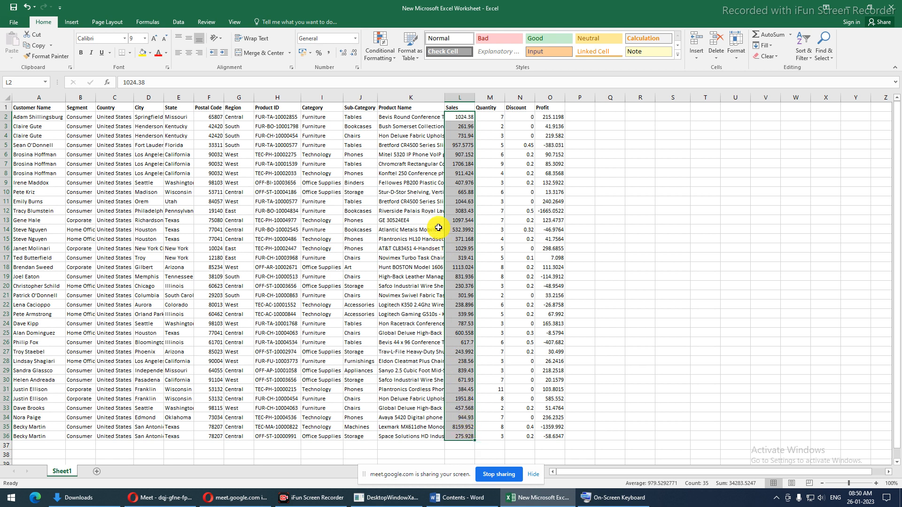
pyautogui.hotkey('alt', 'h')
pyautogui.press('l')
pyautogui.press('r')
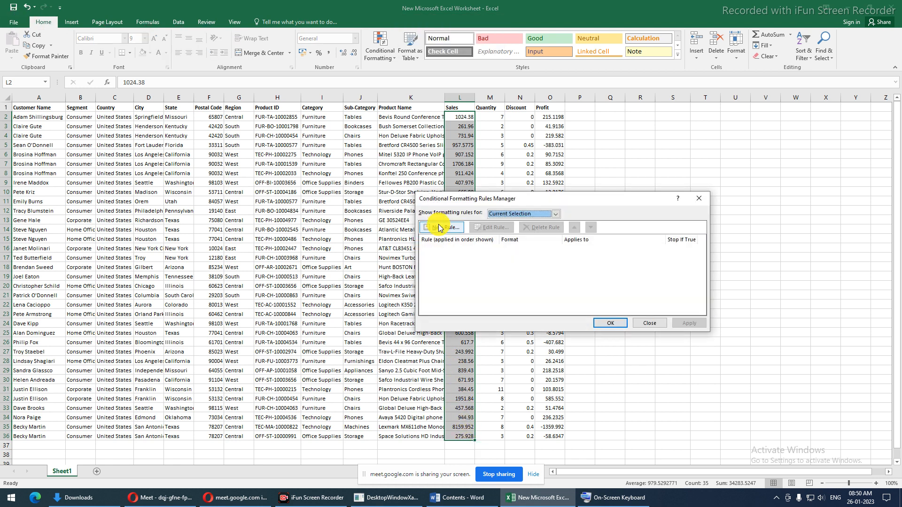
pyautogui.click(649, 321)
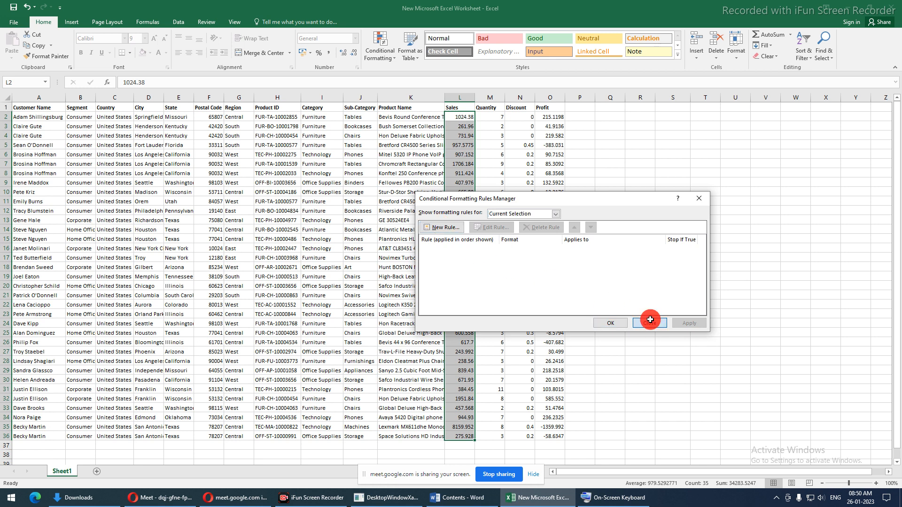
# - Enter the shortcut note "ALT O D" in cell S1 and keep that cell active
pyautogui.click(679, 106)
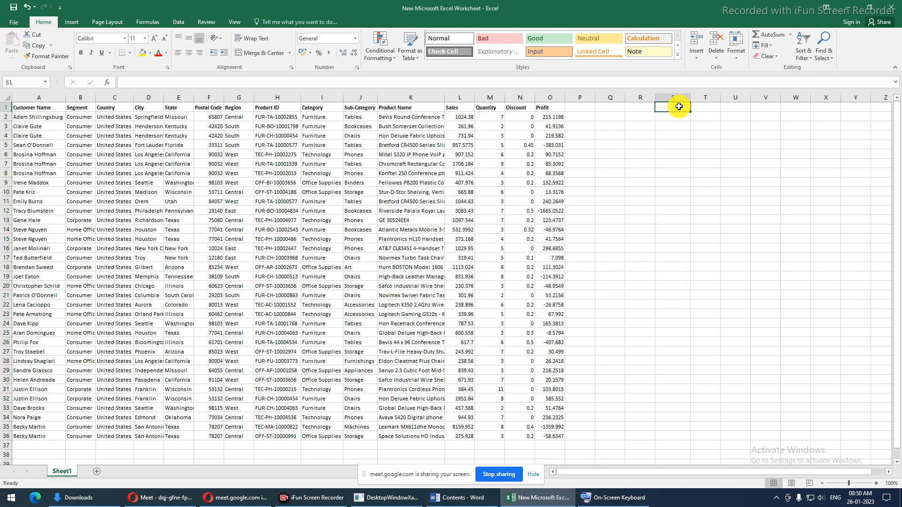
pyautogui.write('C')
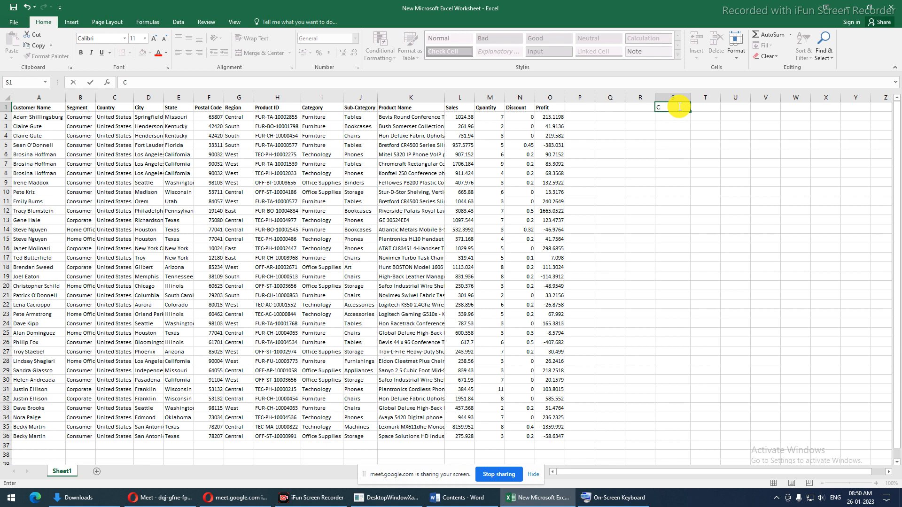
pyautogui.write('LT')
pyautogui.press('BackSpace')
pyautogui.press('BackSpace')
pyautogui.press('BackSpace')
pyautogui.write('ALT O D')
pyautogui.hotkey('ctrl', 'Return')
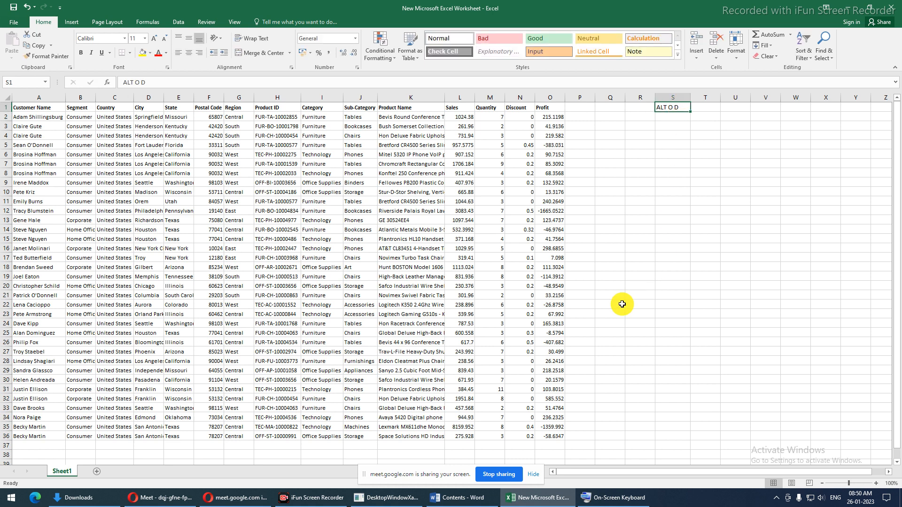
# - Start a Greater Than highlight rule on the Sales values L2:L36 with 1000 as the threshold
pyautogui.moveTo(463, 117); pyautogui.dragTo(460, 434)
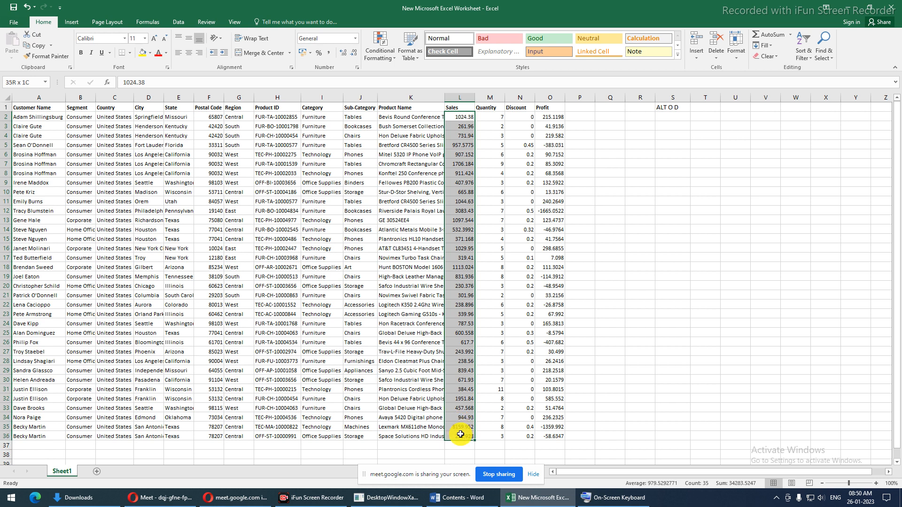
pyautogui.click(388, 58)
pyautogui.moveTo(390, 63)
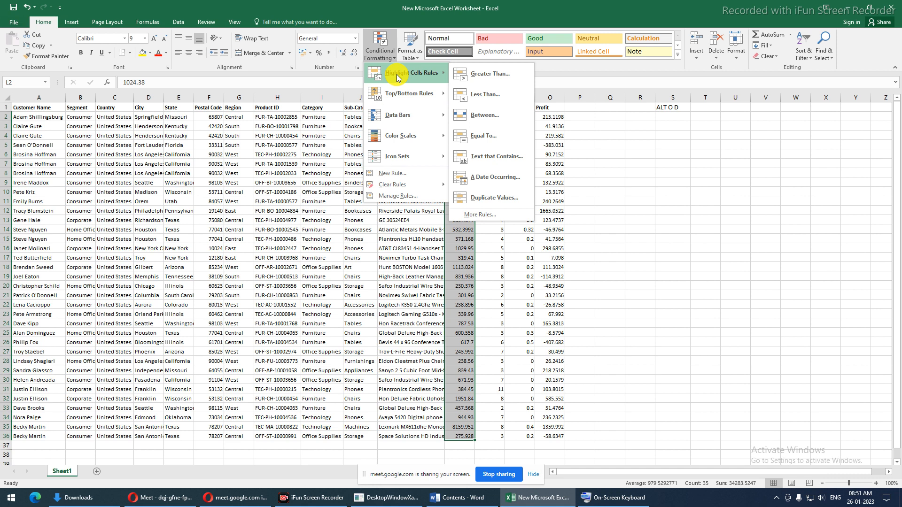
pyautogui.click(476, 76)
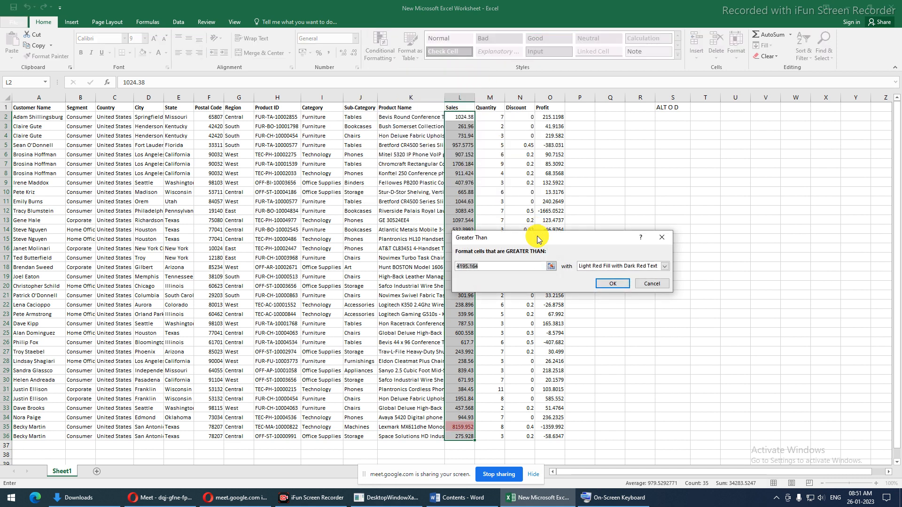
pyautogui.moveTo(573, 232); pyautogui.dragTo(696, 220)
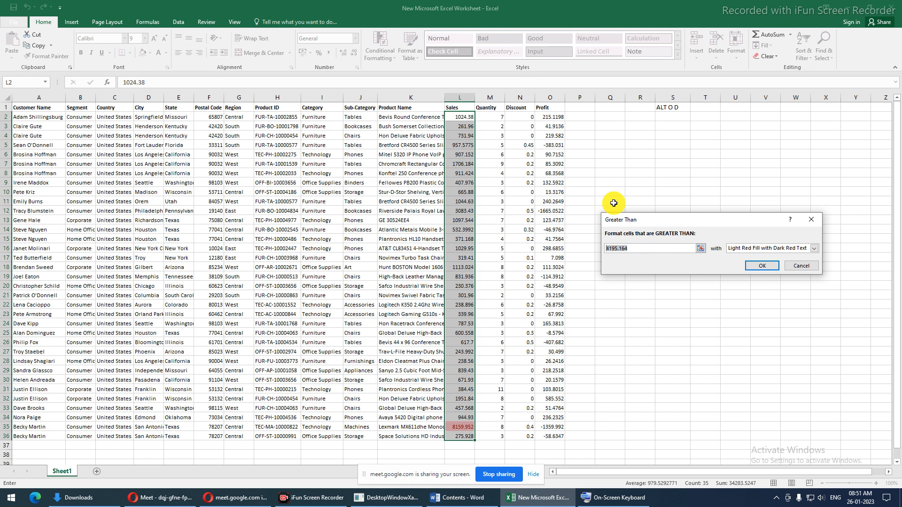
pyautogui.write('1000')
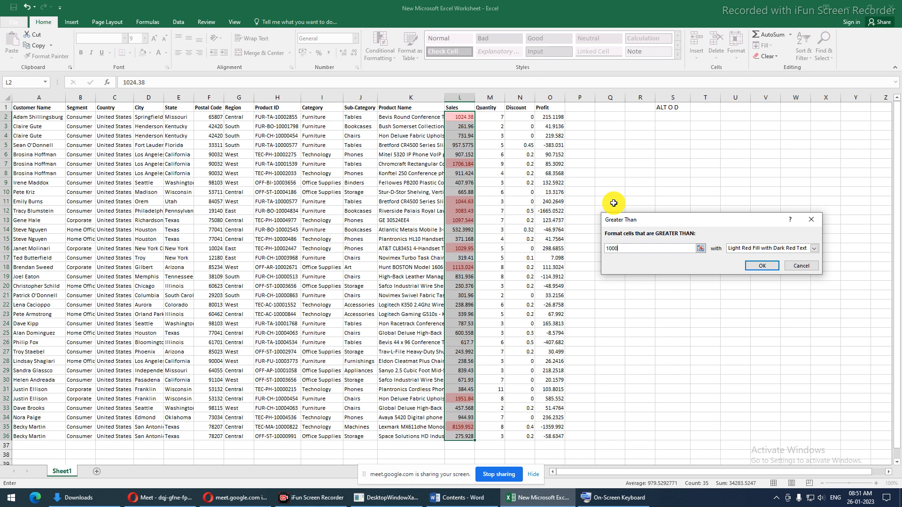
# - Start a custom format for the Greater Than rule, try a yellow font colour and reset it to Automatic
pyautogui.click(811, 249)
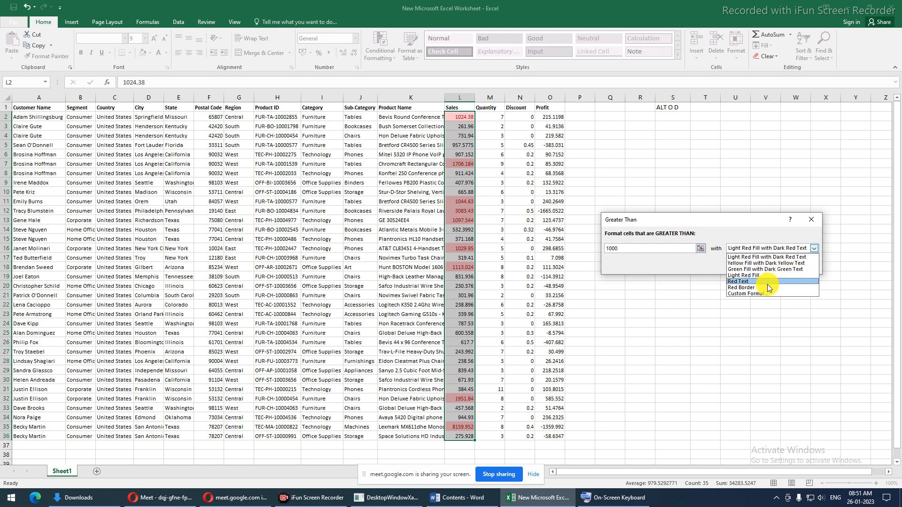
pyautogui.click(759, 293)
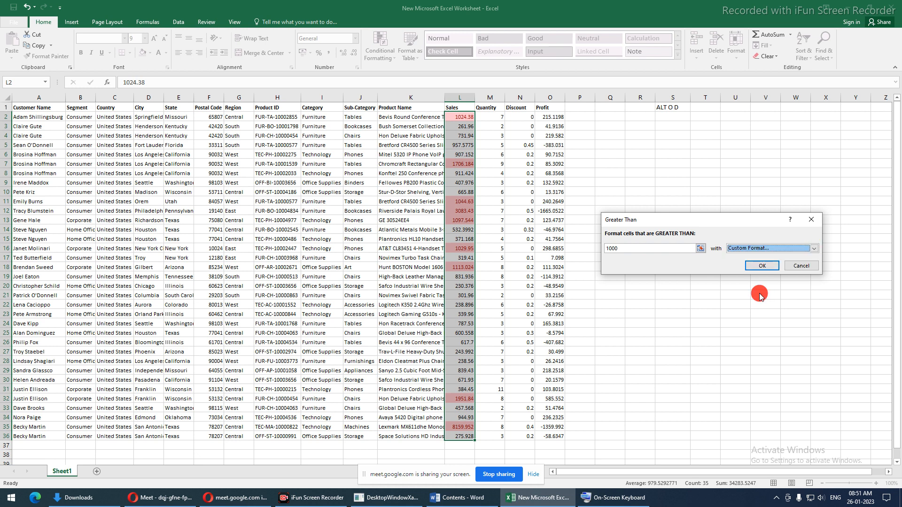
pyautogui.moveTo(511, 143); pyautogui.dragTo(663, 149)
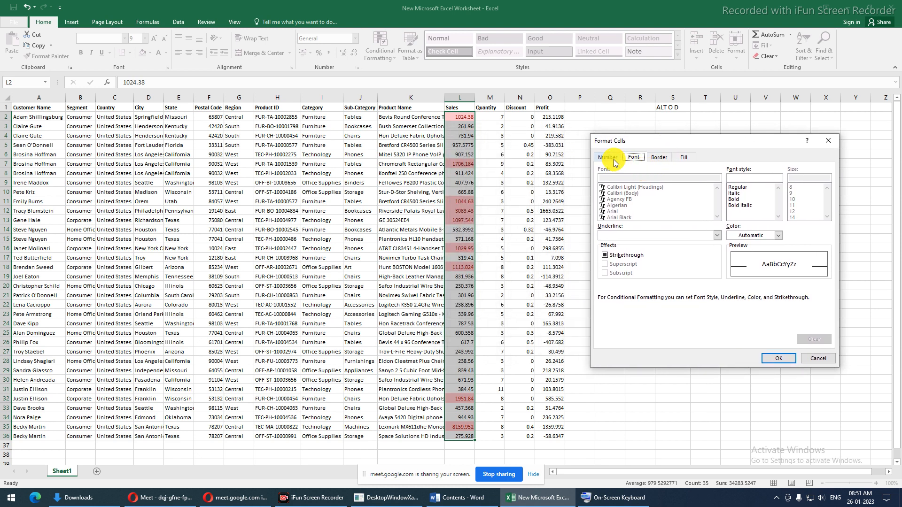
pyautogui.click(764, 237)
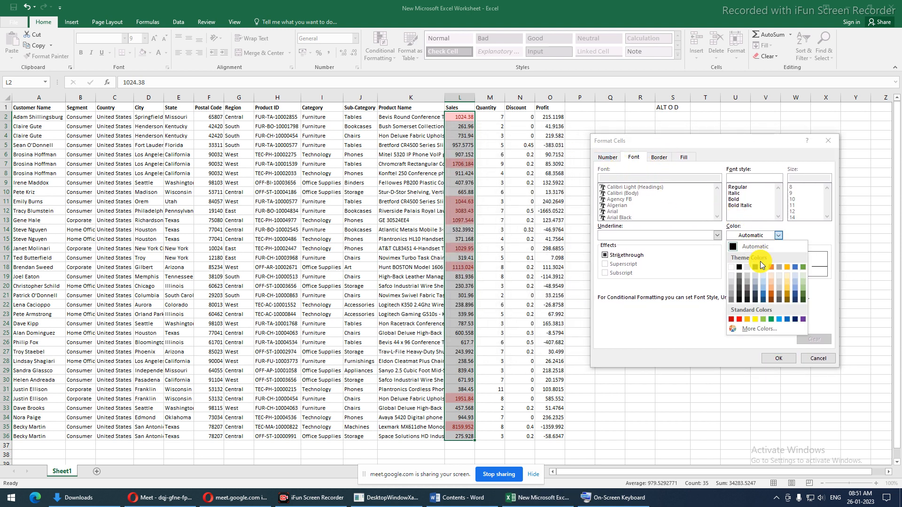
pyautogui.click(753, 319)
pyautogui.click(762, 236)
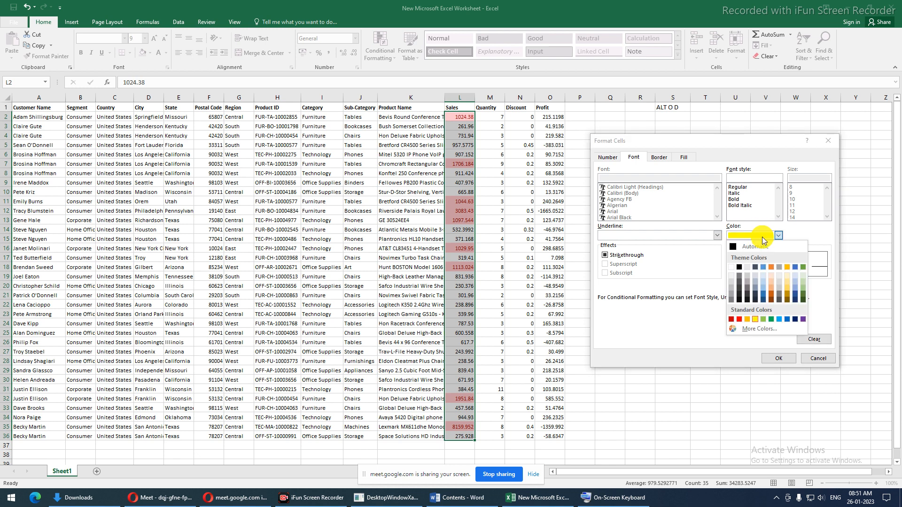
pyautogui.click(739, 249)
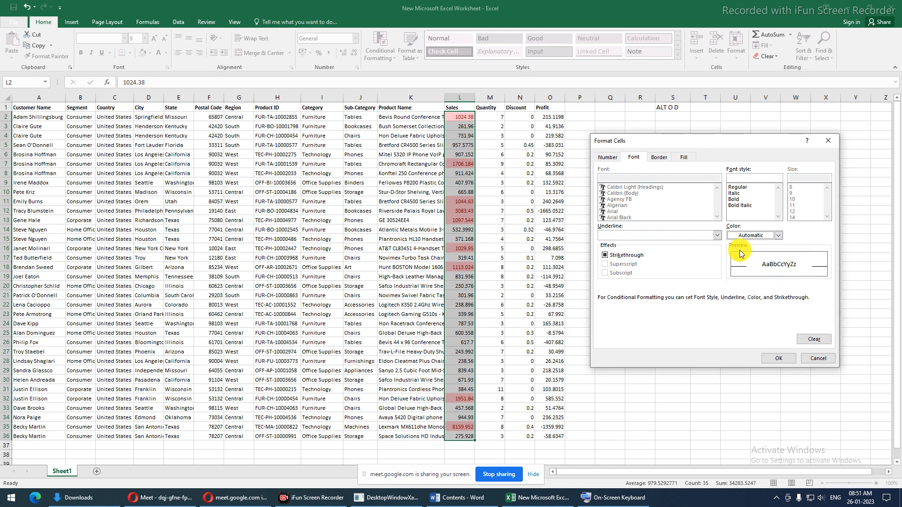
# - Look through the custom format's number, border and fill options, try a light blue fill and clear it
pyautogui.click(607, 157)
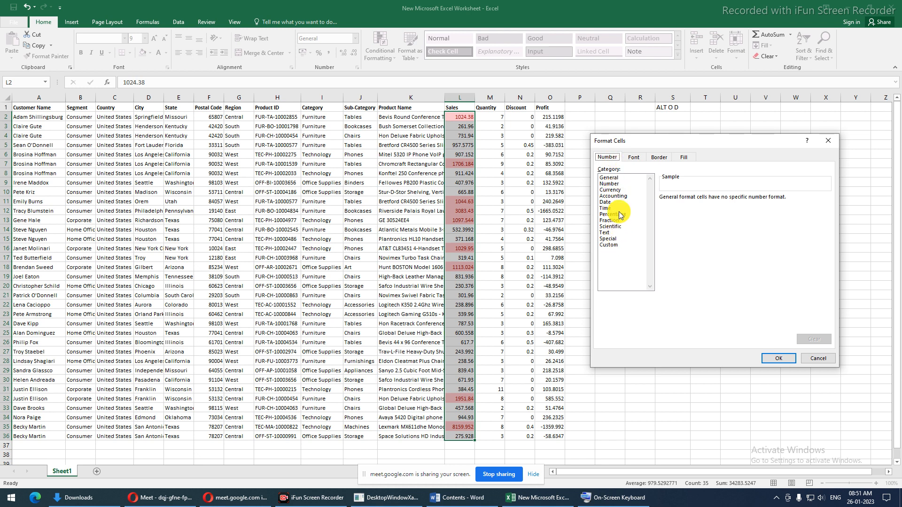
pyautogui.click(655, 157)
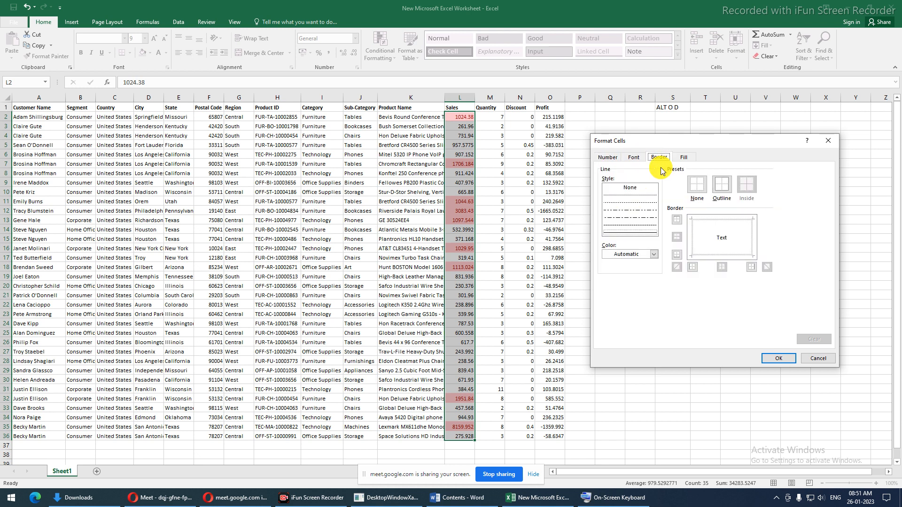
pyautogui.click(684, 157)
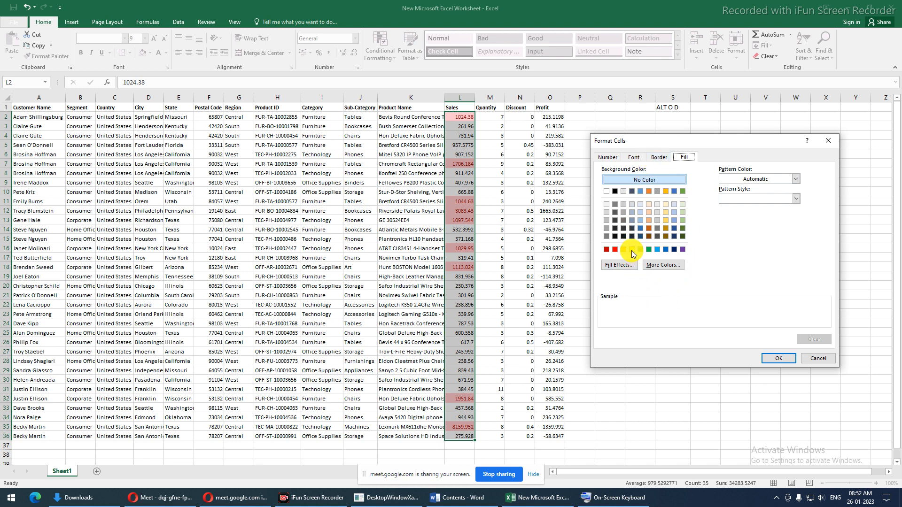
pyautogui.click(656, 249)
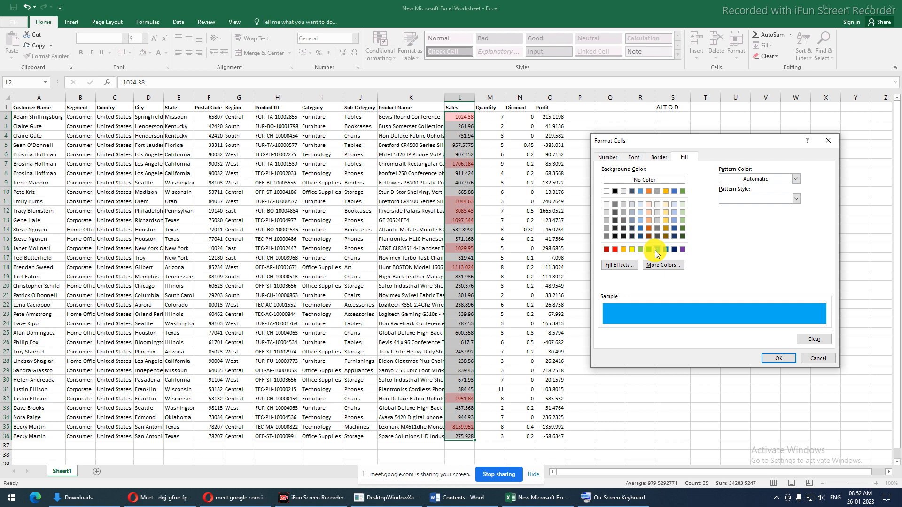
pyautogui.click(814, 339)
pyautogui.click(609, 179)
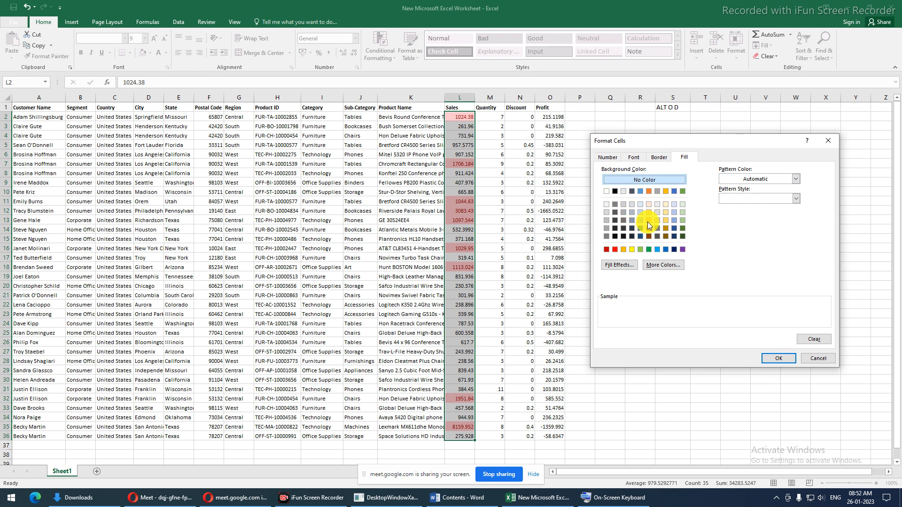
# - Apply the Greater Than 1000 rule to the Sales values with Light Red Fill with Dark Red Text
pyautogui.click(782, 359)
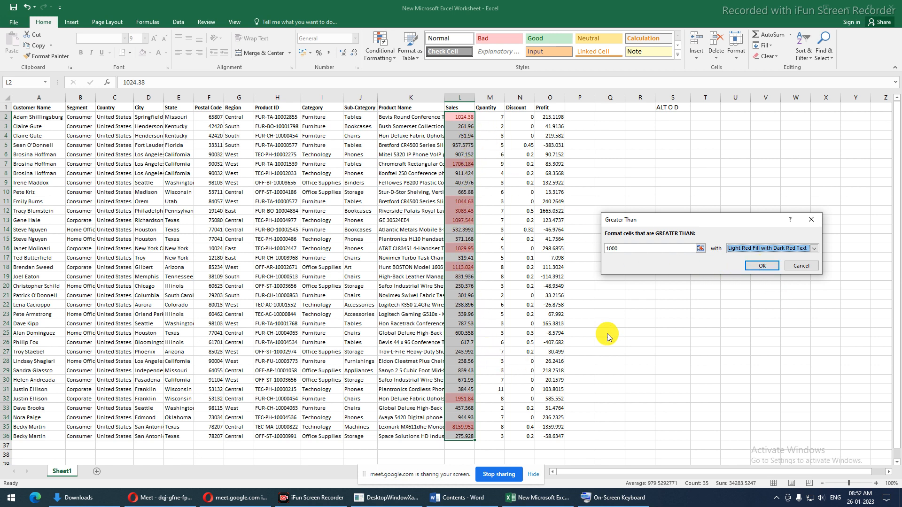
pyautogui.click(759, 266)
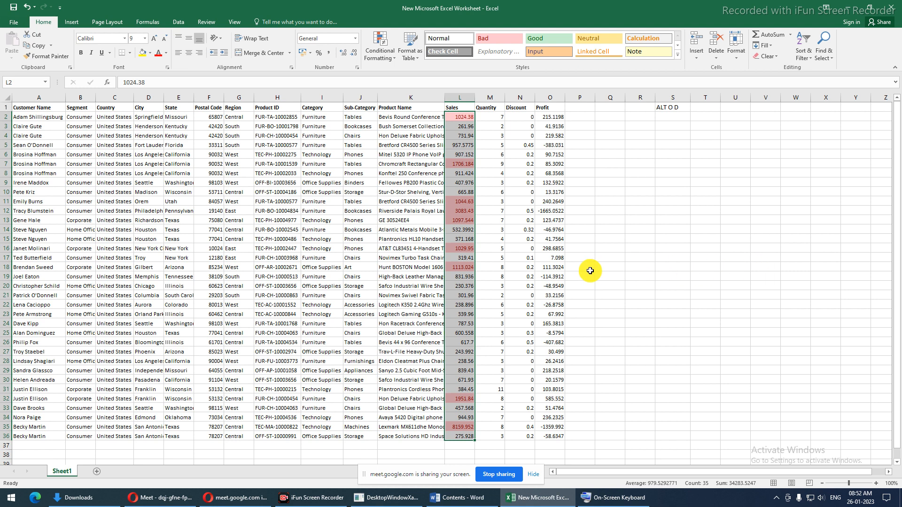
# - Enter 8000 as the Sales value in L16
pyautogui.click(452, 248)
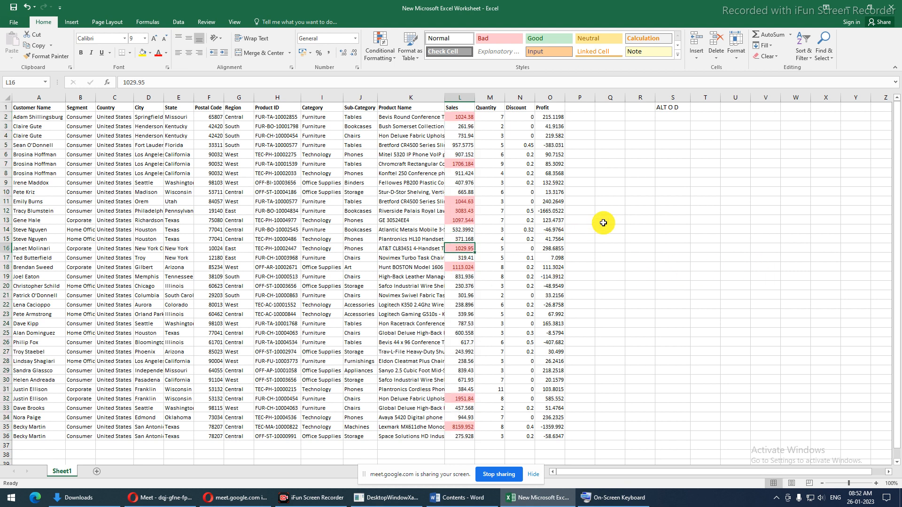
pyautogui.write('8000')
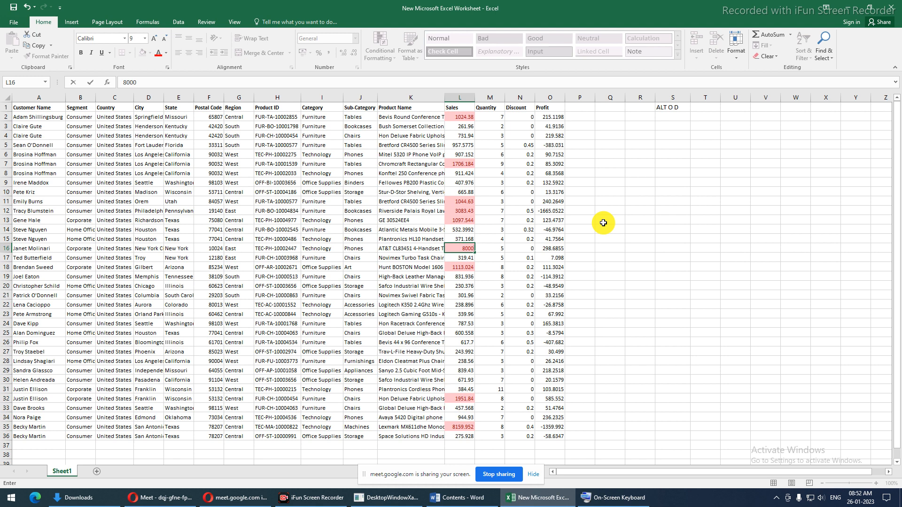
pyautogui.press('Return')
# - Set the Sales value in L16 to 800 and select the Sales values L2:L36
pyautogui.click(462, 249)
pyautogui.write('8')
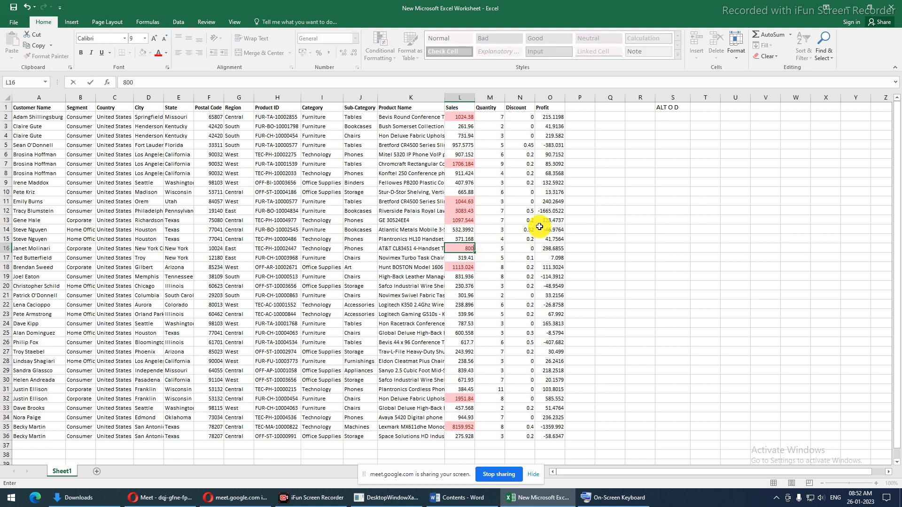
pyautogui.write('00')
pyautogui.press('Return')
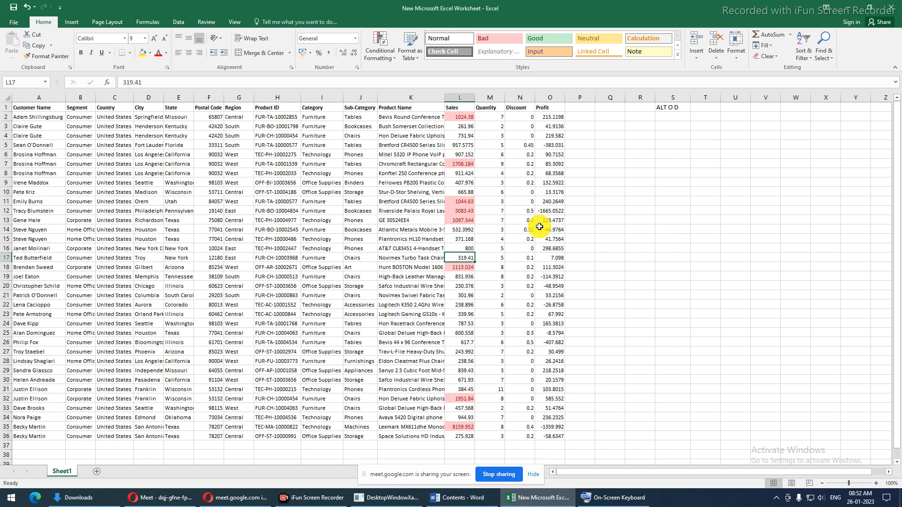
pyautogui.click(469, 248)
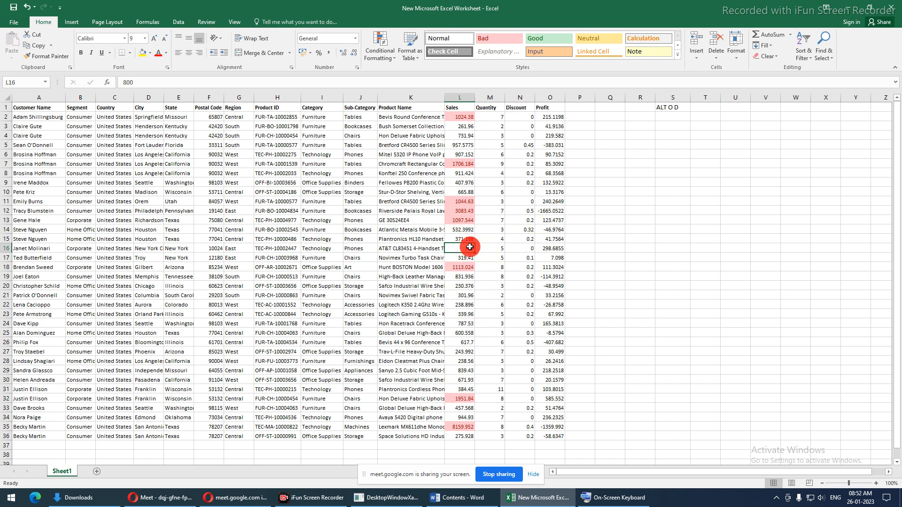
pyautogui.moveTo(459, 117); pyautogui.dragTo(461, 433)
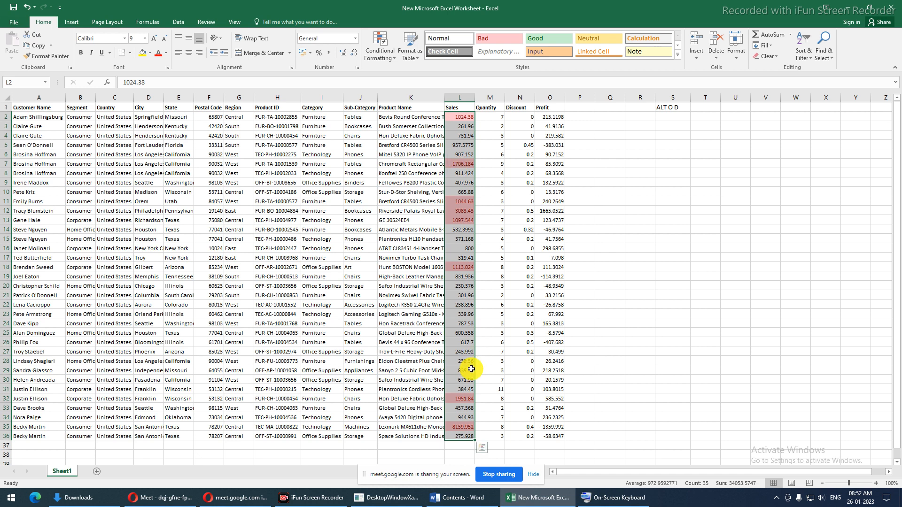
# - Start a Less Than highlight rule on the Sales values, try cell S3 as its threshold, clear it and cancel the rule
pyautogui.click(384, 57)
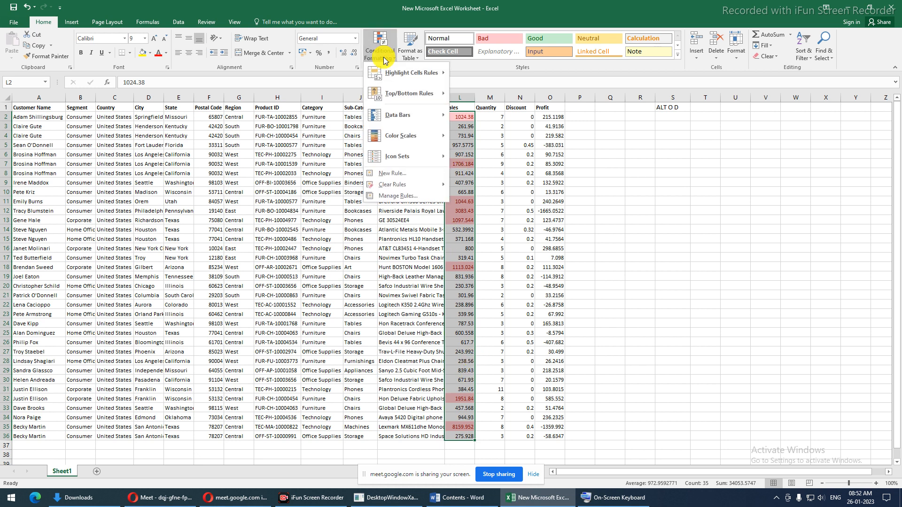
pyautogui.moveTo(446, 76)
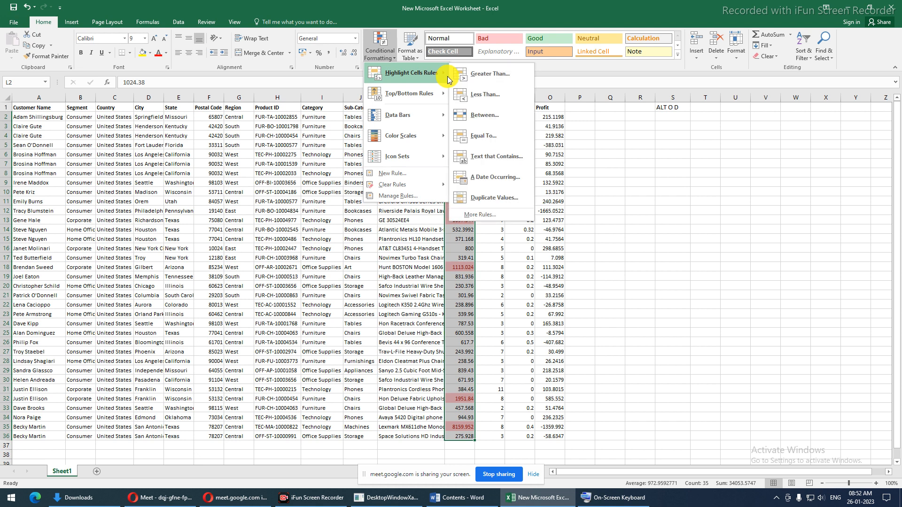
pyautogui.click(483, 95)
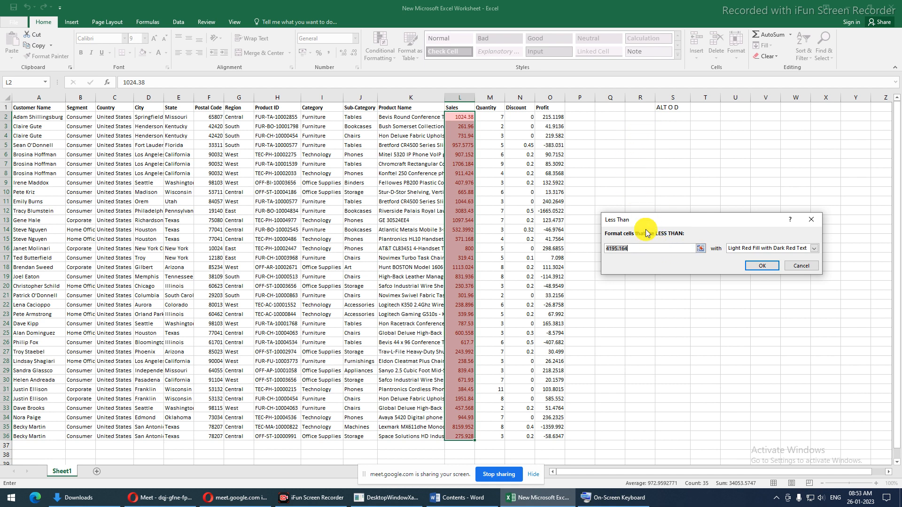
pyautogui.click(640, 247)
pyautogui.moveTo(640, 247); pyautogui.dragTo(597, 249)
pyautogui.press('BackSpace')
pyautogui.click(674, 126)
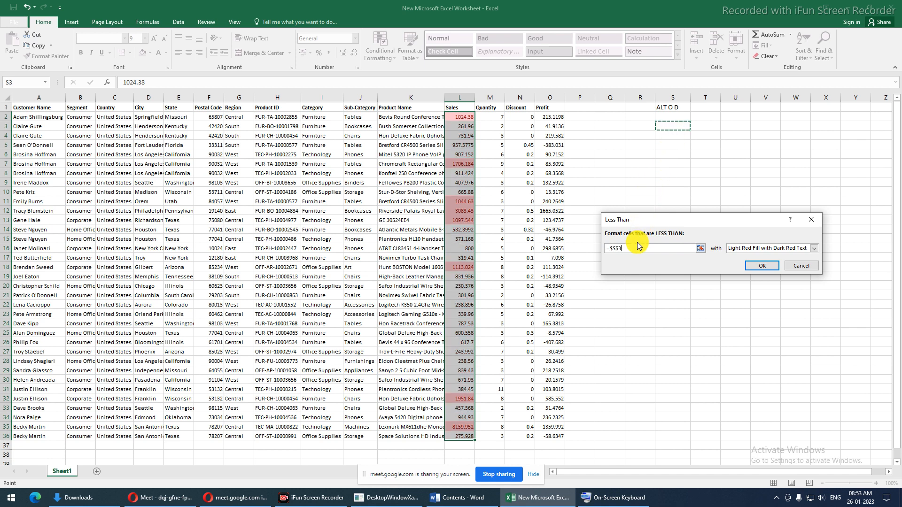
pyautogui.moveTo(628, 251); pyautogui.dragTo(604, 252)
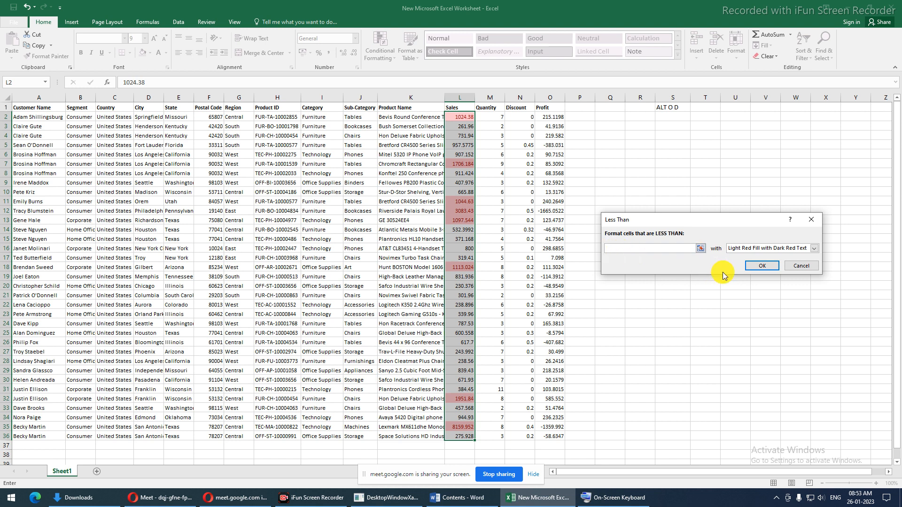
pyautogui.click(791, 265)
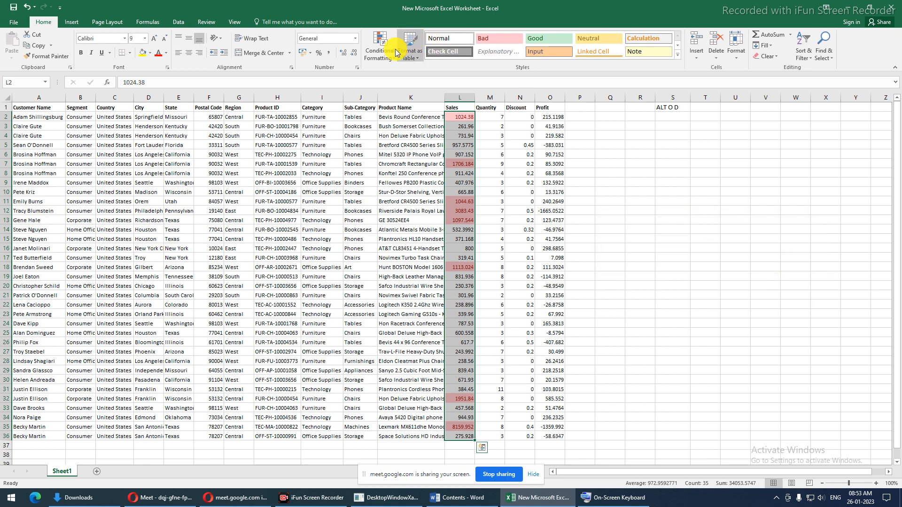
# - Add a Between highlight rule to the Sales values for 100 to 150 with Light Red Fill with Dark Red Text
pyautogui.click(381, 50)
pyautogui.moveTo(408, 73)
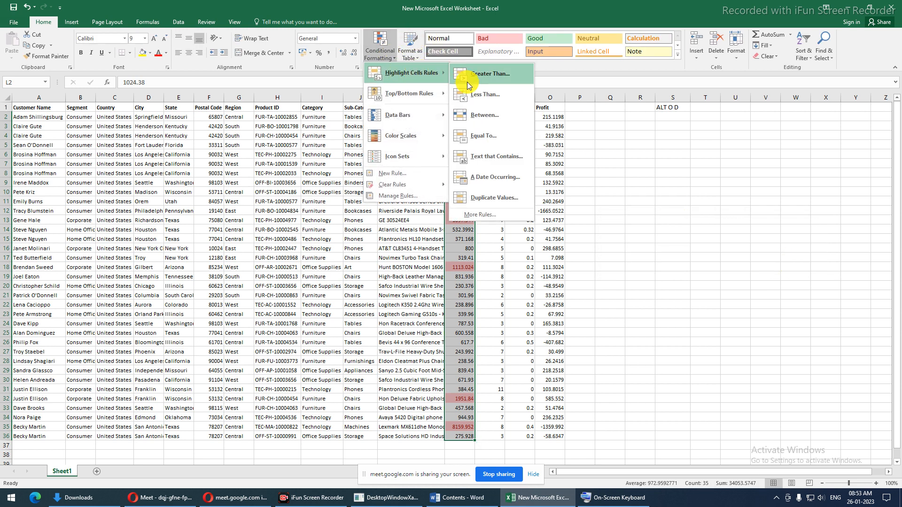
pyautogui.click(482, 116)
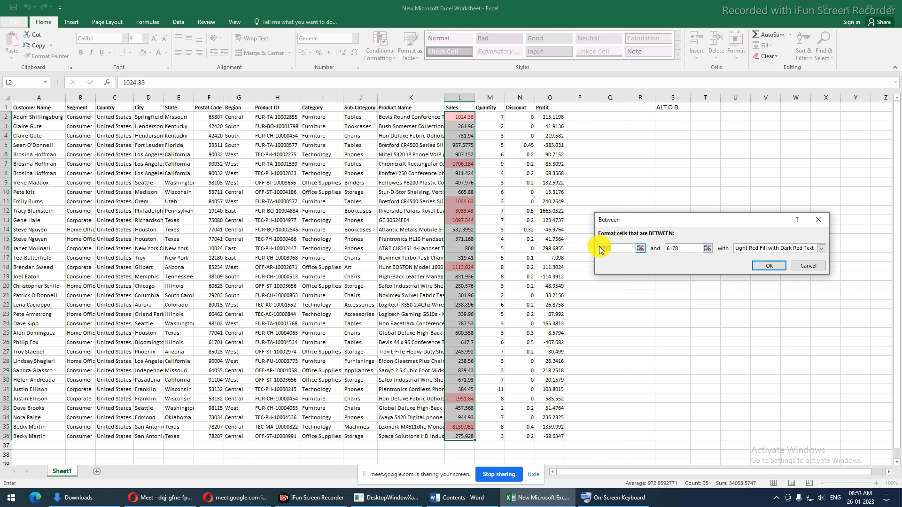
pyautogui.press('BackSpace')
pyautogui.moveTo(680, 249); pyautogui.dragTo(616, 245)
pyautogui.write('150')
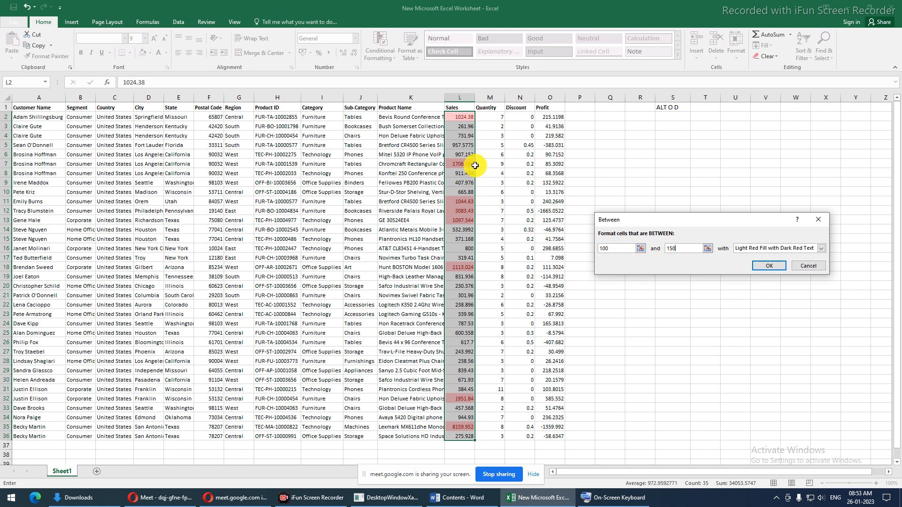
pyautogui.click(757, 266)
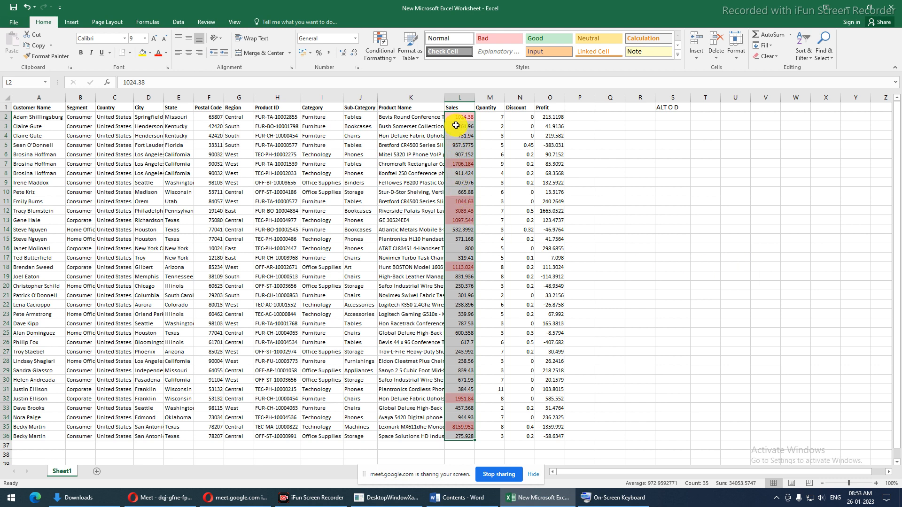
# - Add an Equal To highlight rule to the Sales values for 1024 with Light Red Fill with Dark Red Text
pyautogui.click(388, 61)
pyautogui.moveTo(413, 95)
pyautogui.moveTo(424, 77)
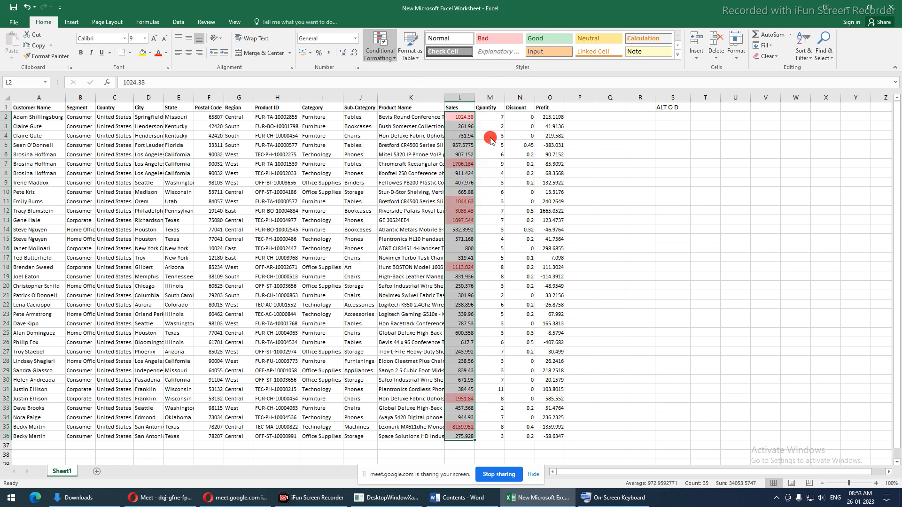
pyautogui.click(488, 143)
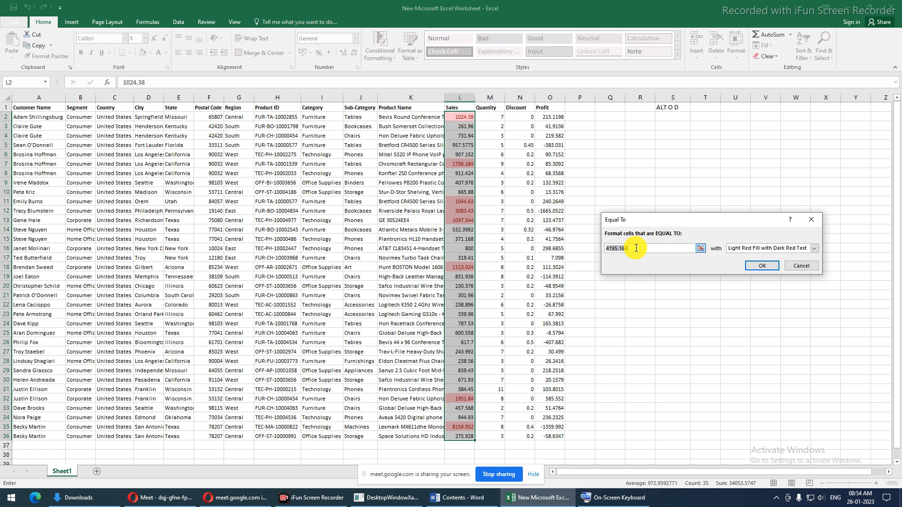
pyautogui.write('1024')
pyautogui.press('Return')
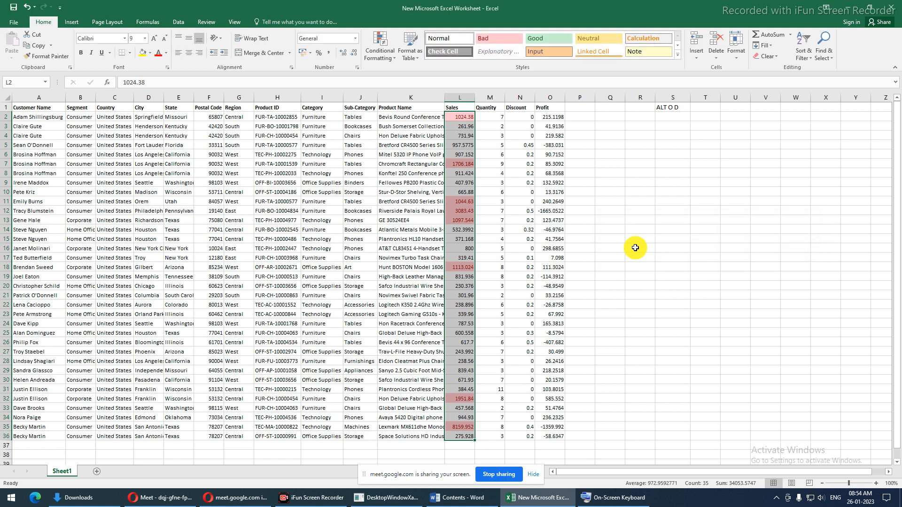
# - Inspect the exact Sales values in cells L7, L2 and L4
pyautogui.click(458, 162)
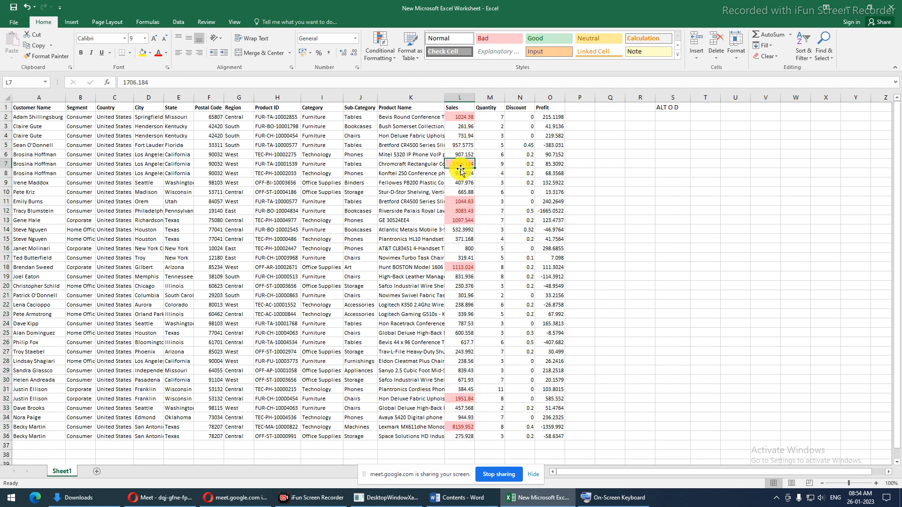
pyautogui.click(460, 117)
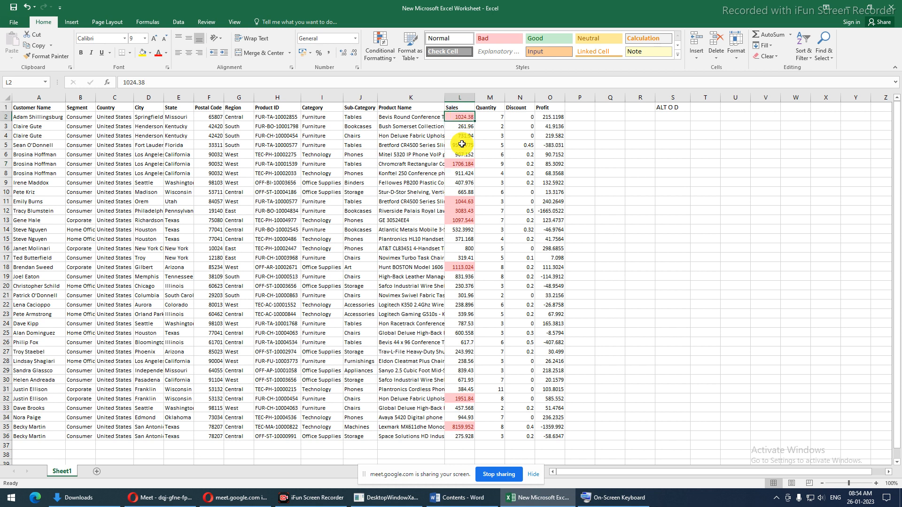
pyautogui.click(461, 136)
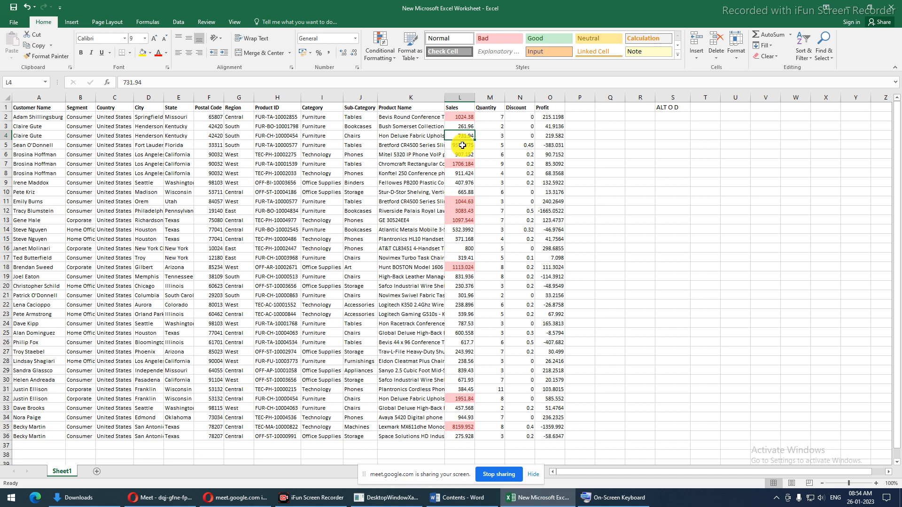
# - Inspect the exact Sales values in the highlighted cells L7, L11 and L18
pyautogui.click(463, 164)
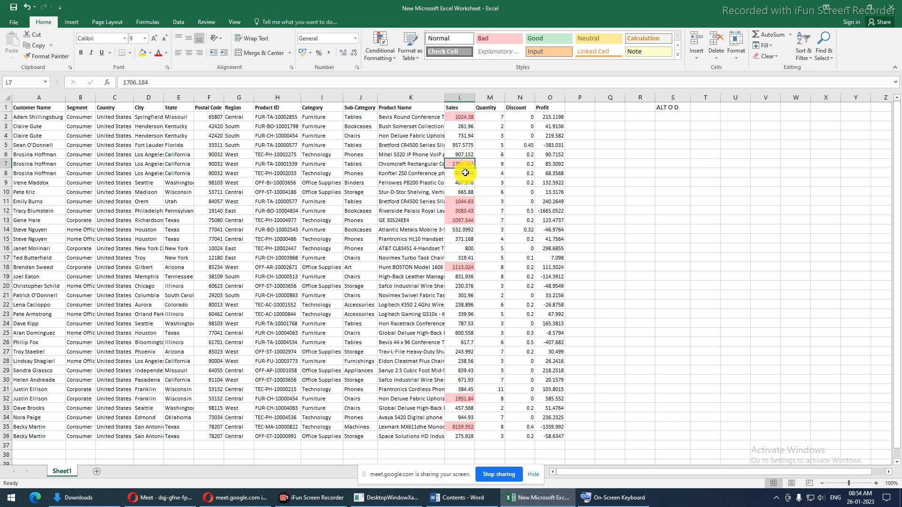
pyautogui.click(462, 202)
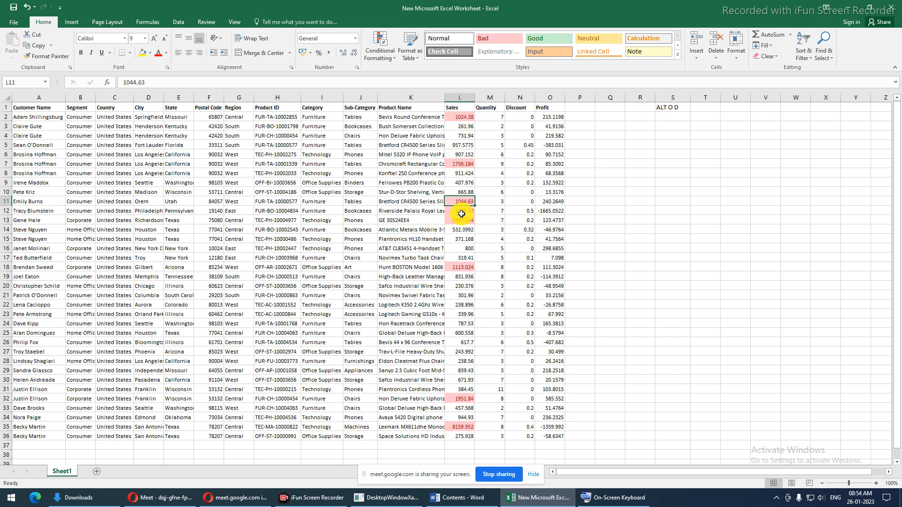
pyautogui.click(459, 266)
# - Clear all conditional formatting rules from the entire sheet
pyautogui.moveTo(458, 115); pyautogui.dragTo(459, 440)
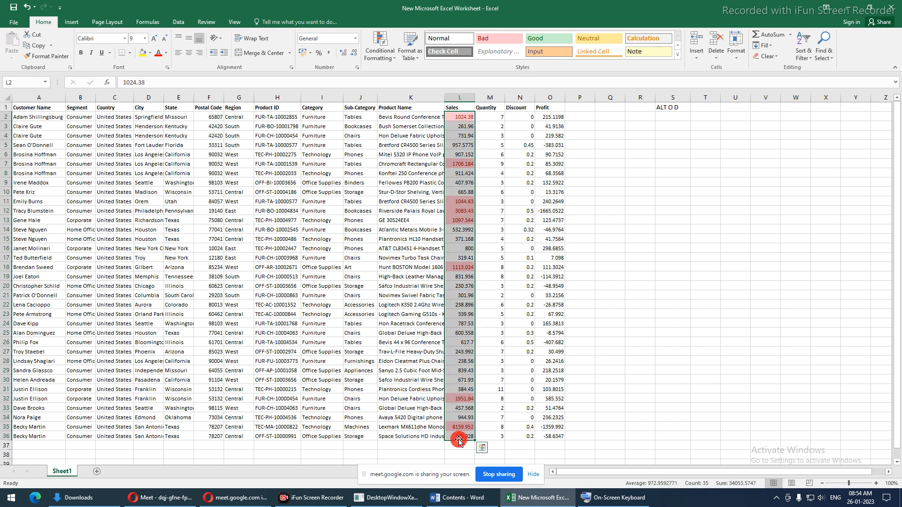
pyautogui.click(380, 46)
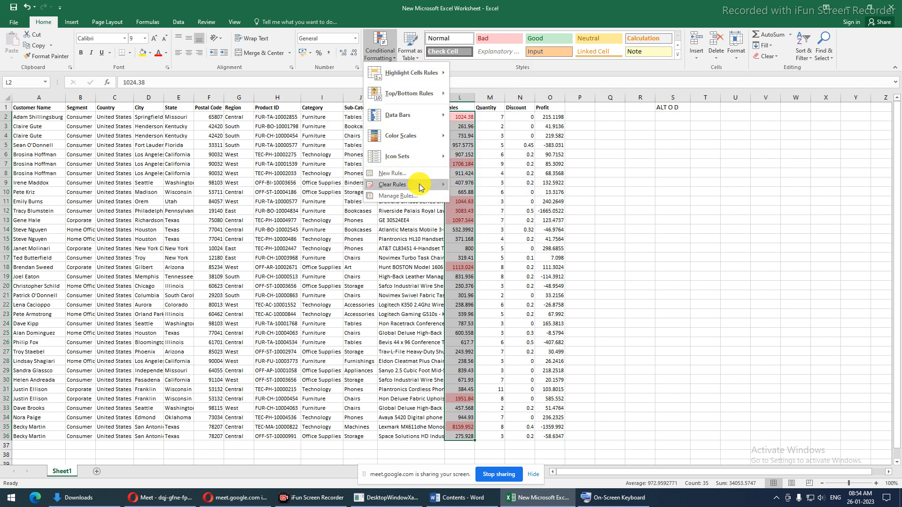
pyautogui.moveTo(420, 187)
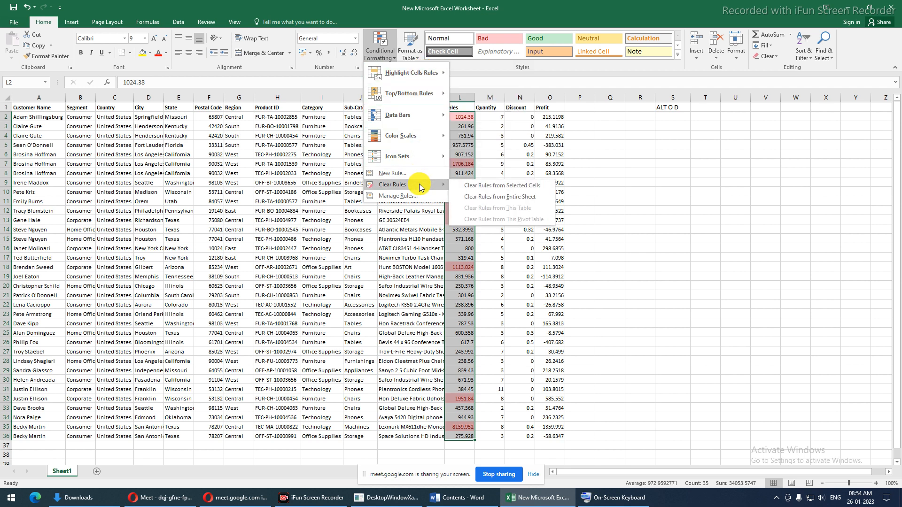
pyautogui.click(473, 199)
# - Add an Equal To highlight rule to the Sales values for 1000 with Light Red Fill with Dark Red Text
pyautogui.click(385, 55)
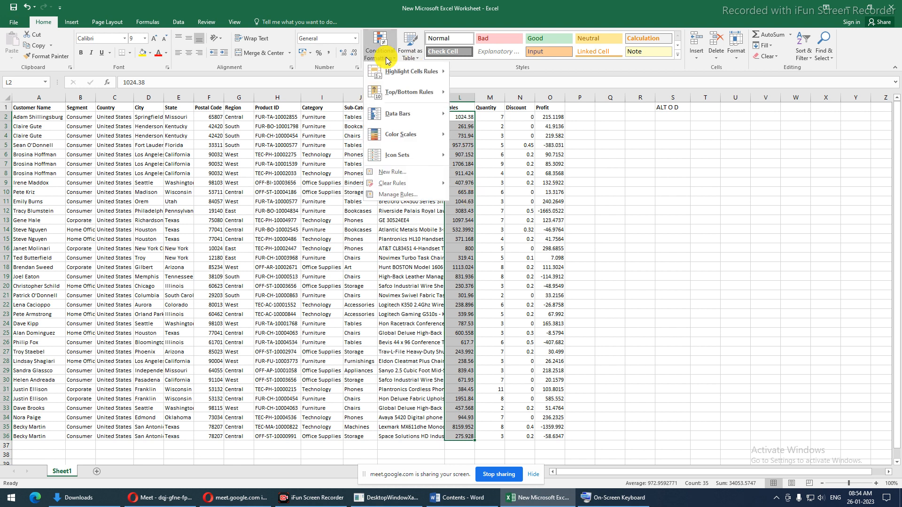
pyautogui.moveTo(438, 79)
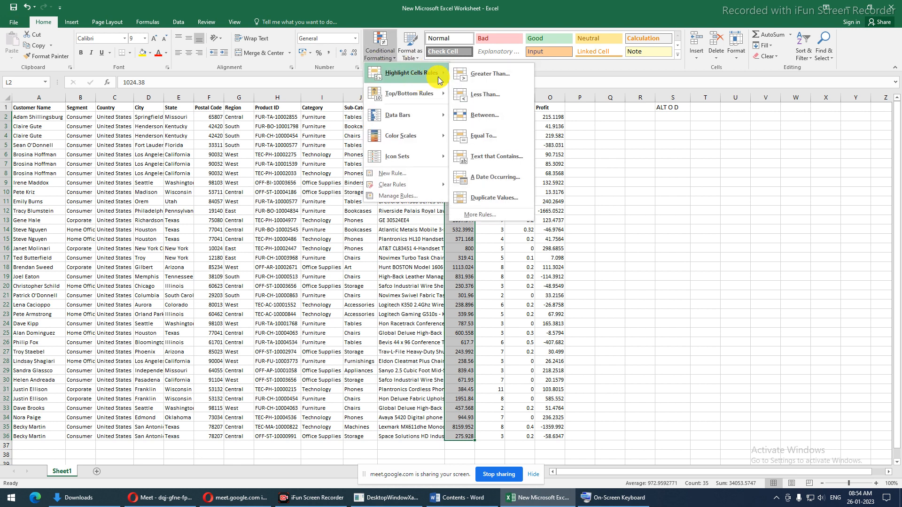
pyautogui.click(484, 136)
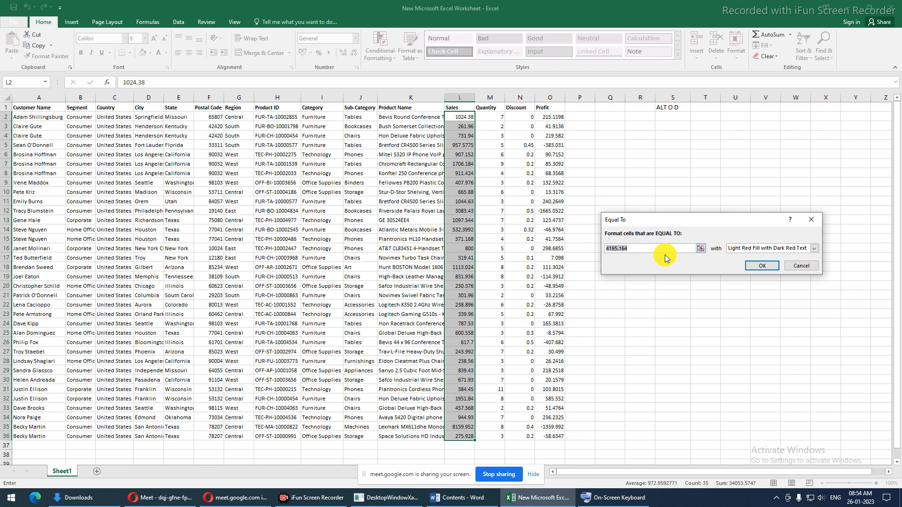
pyautogui.write('1024')
pyautogui.press('BackSpace')
pyautogui.press('BackSpace')
pyautogui.write('000')
pyautogui.click(771, 266)
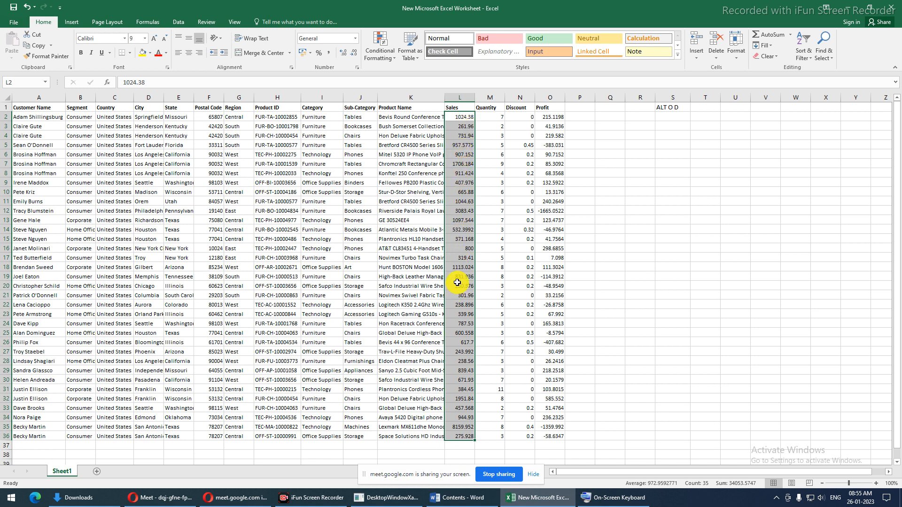
# - Set the Sales value in cell L3 to 1000
pyautogui.click(460, 124)
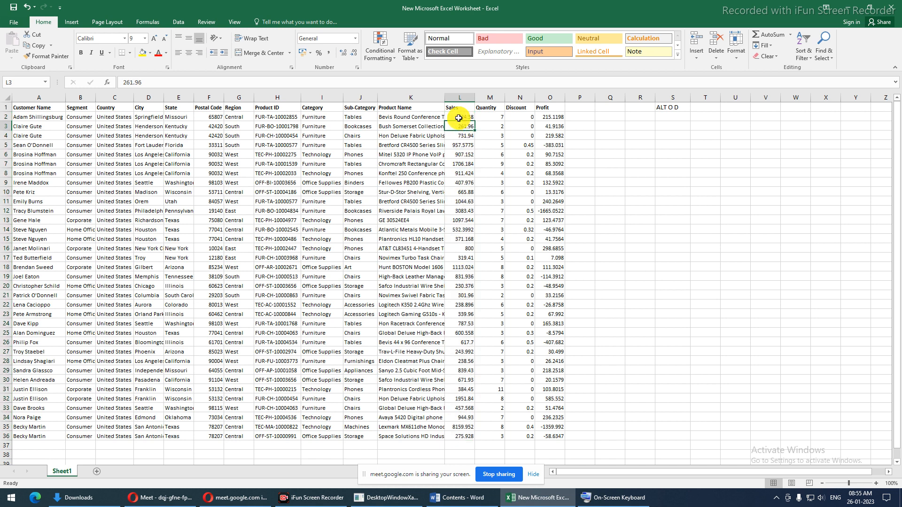
pyautogui.write('1000')
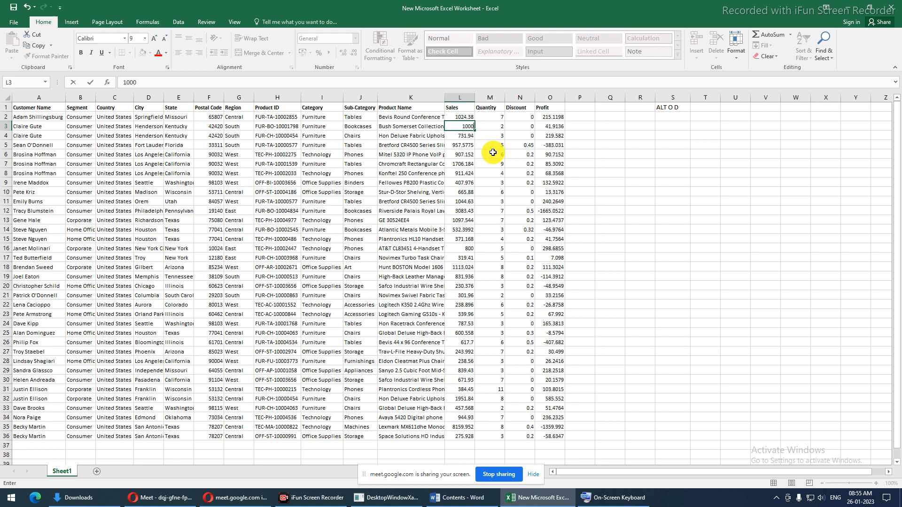
pyautogui.press('Return')
# - Enter 10000.000001 as the Sales value in cell L2 and correct it to 1000.000001
pyautogui.click(464, 116)
pyautogui.write('1')
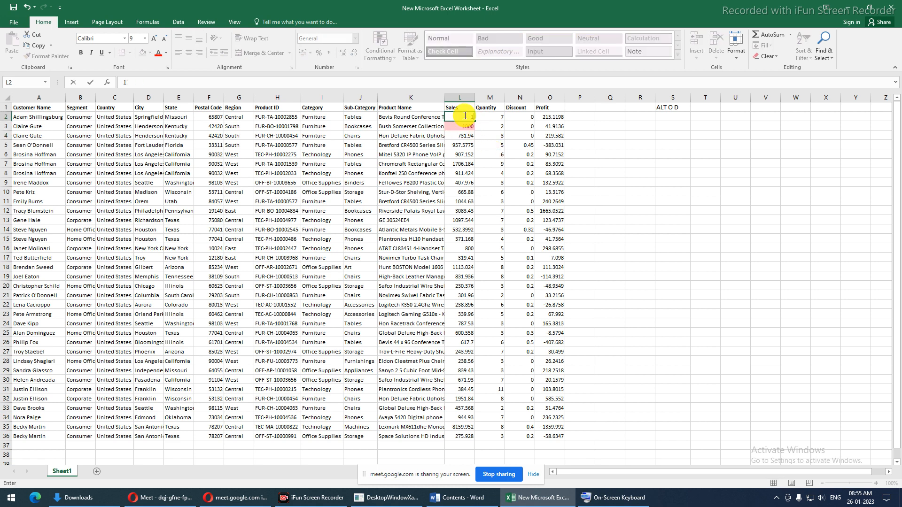
pyautogui.write('0000.0000')
pyautogui.press('Return')
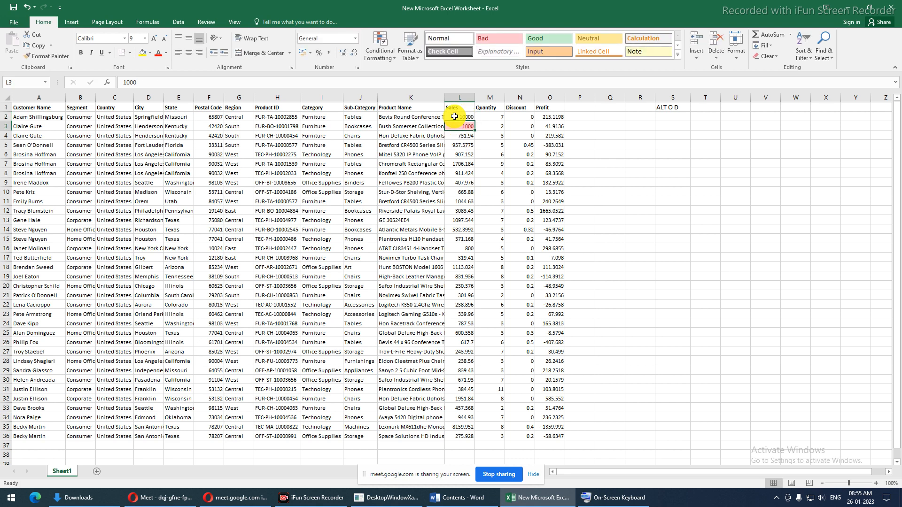
pyautogui.click(462, 117)
pyautogui.click(136, 82)
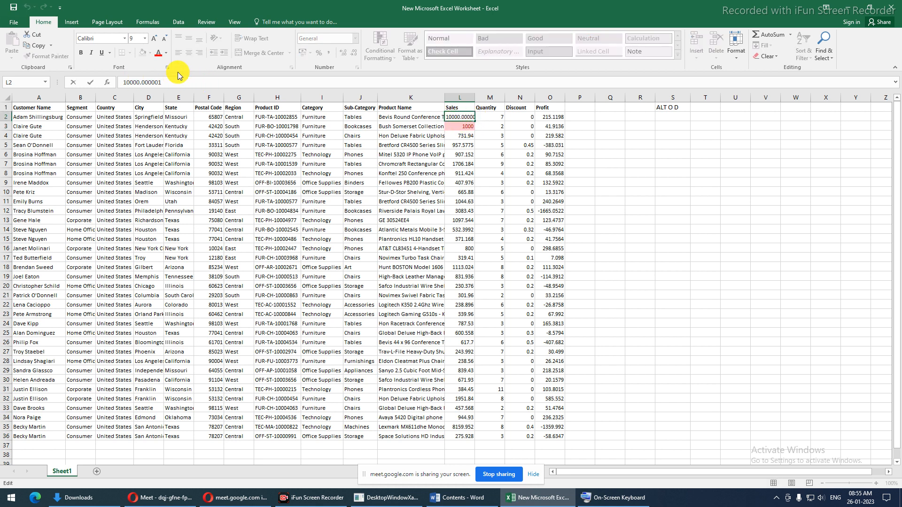
pyautogui.press('Return')
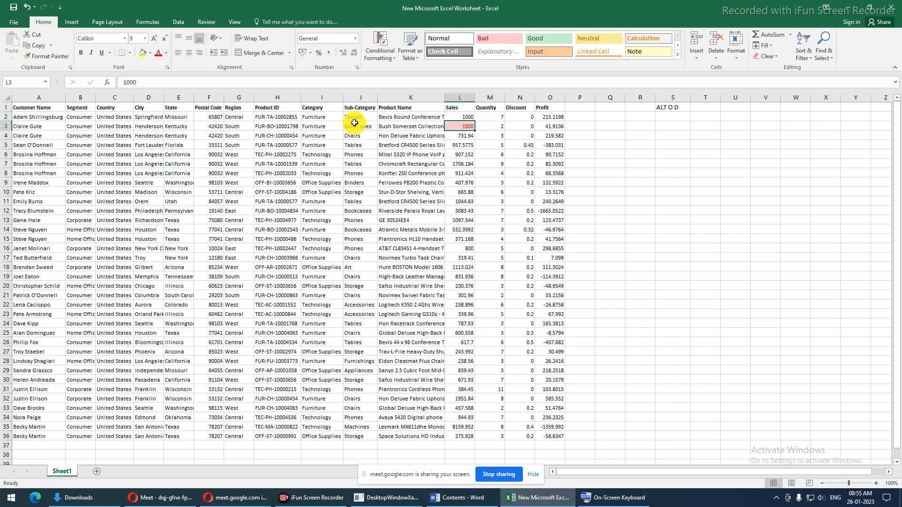
# - Compare the exact Sales values stored in cells L3 and L2
pyautogui.click(489, 127)
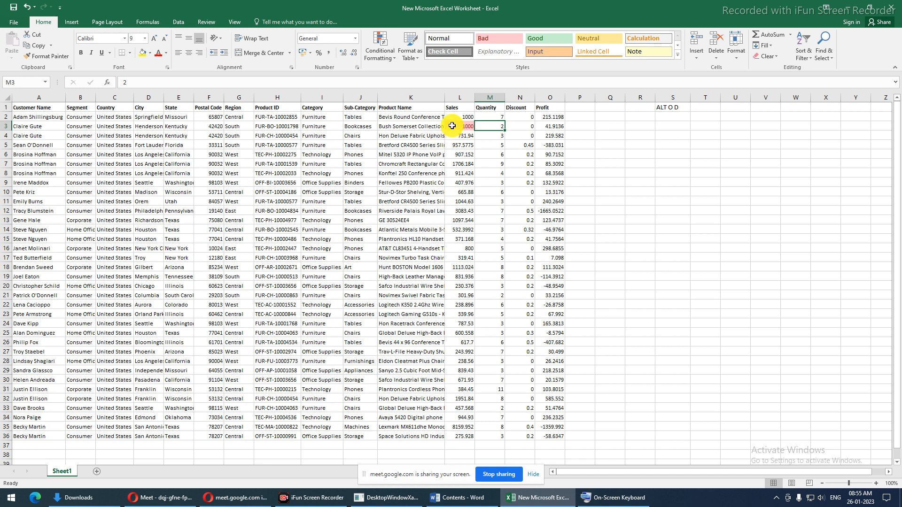
pyautogui.click(451, 126)
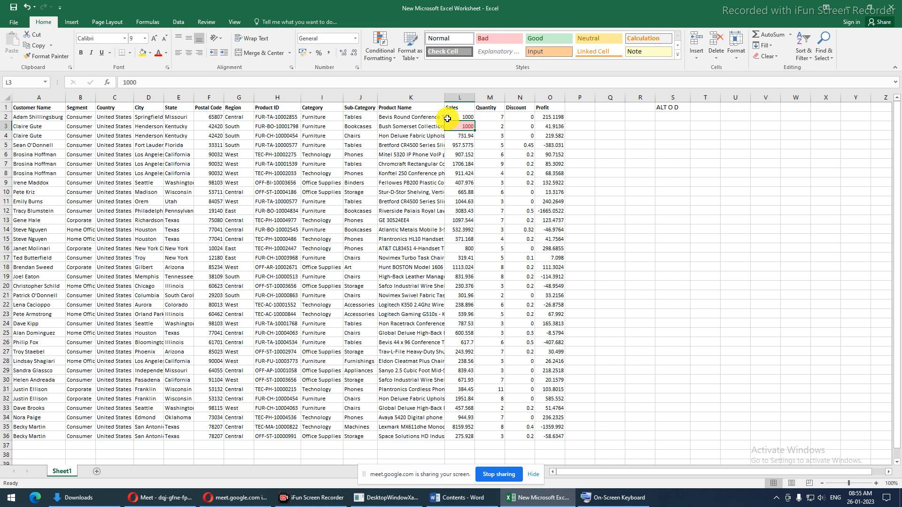
pyautogui.click(447, 117)
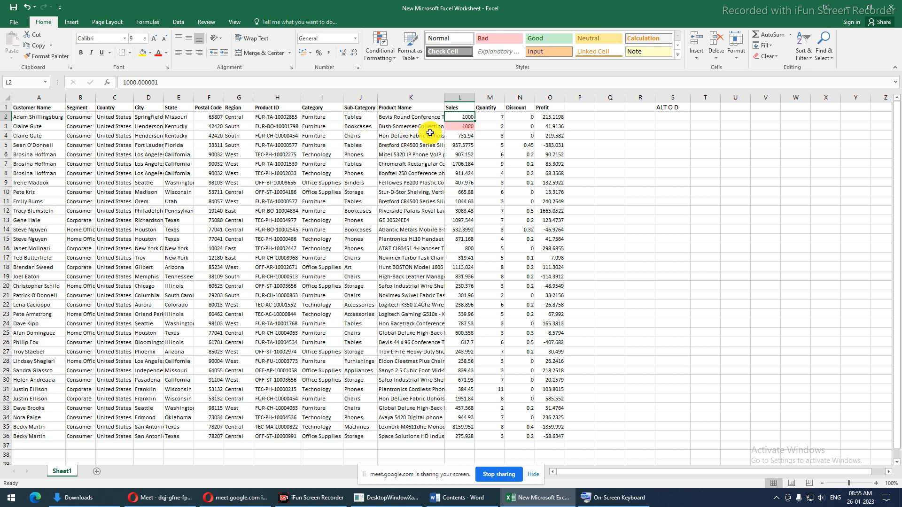
pyautogui.click(457, 127)
# - Remove the decimals from the Sales value in cell L2 so that it is exactly 1000
pyautogui.click(453, 117)
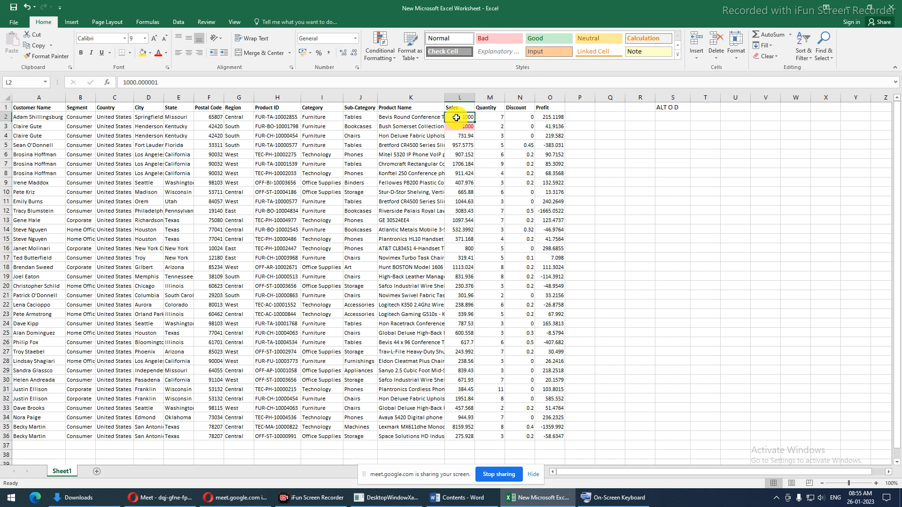
pyautogui.click(175, 83)
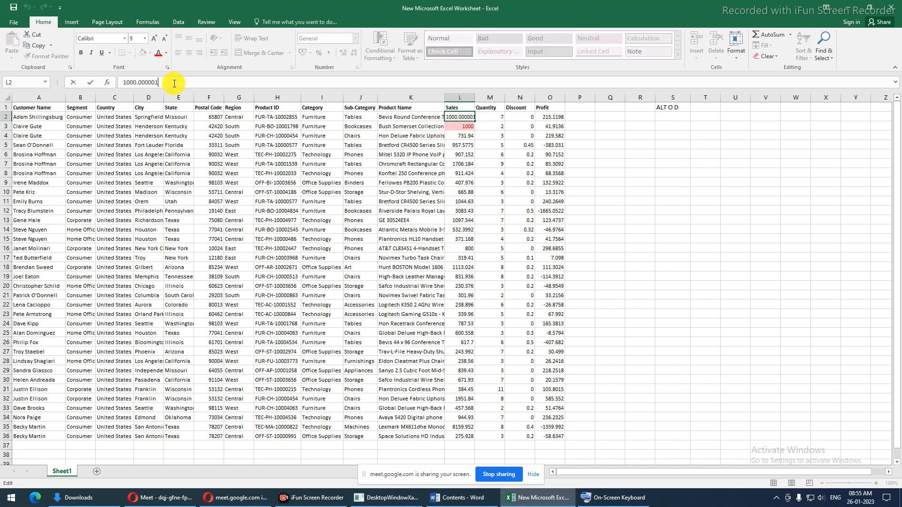
pyautogui.press('BackSpace')
pyautogui.press('Return')
# - Set the Sales value in cell L2 to 1000.0000000002 and inspect the stored number
pyautogui.press('Up')
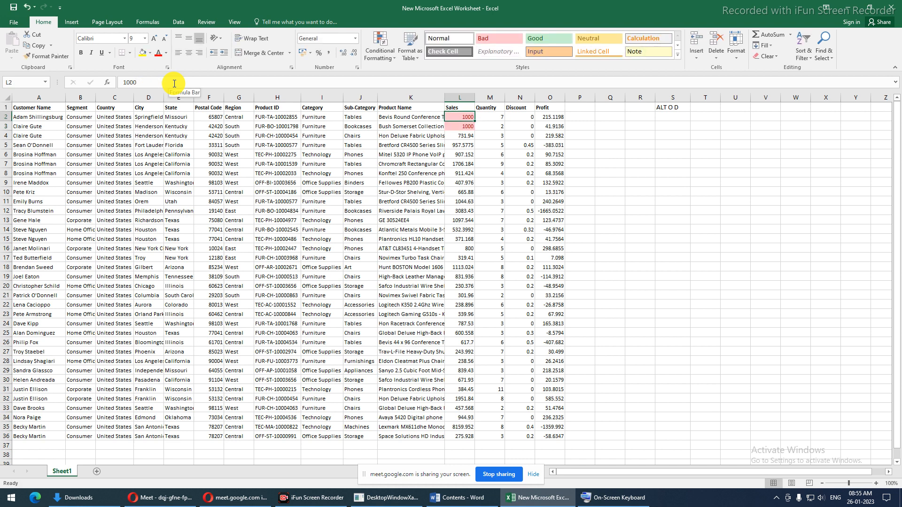
pyautogui.click(163, 82)
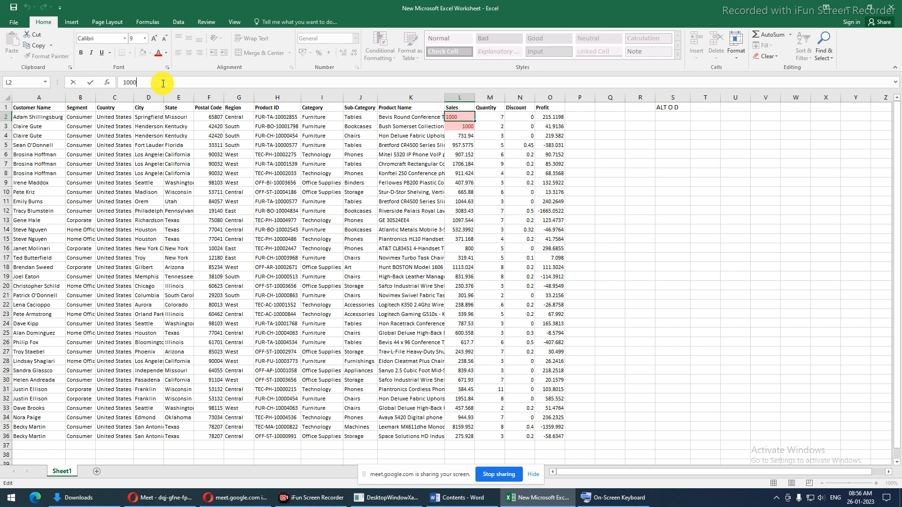
pyautogui.write('.0000000002')
pyautogui.press('Return')
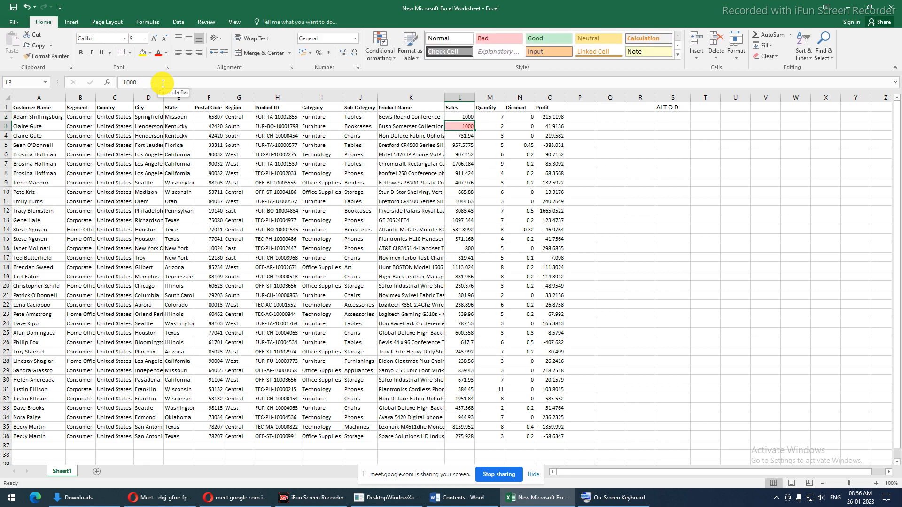
pyautogui.click(454, 117)
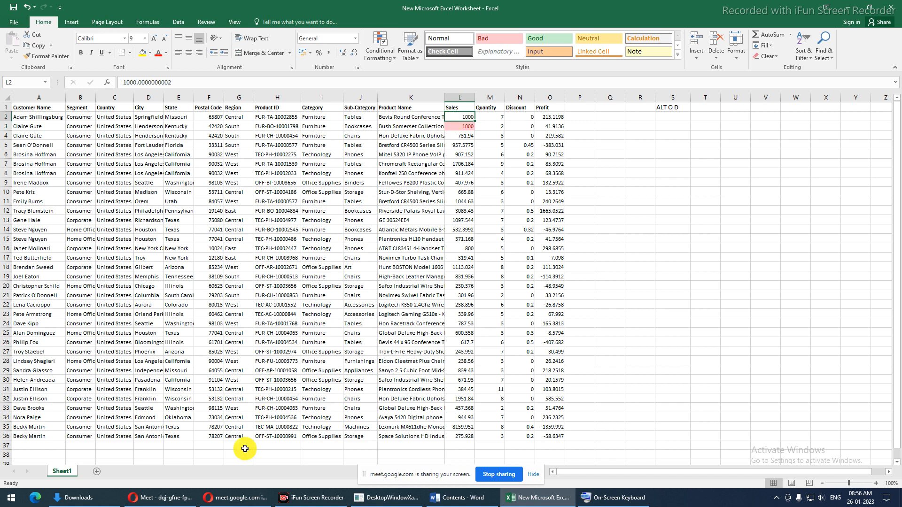
# - Check the Google Meet call and the WhatsApp chats in the browser, and return to the Excel worksheet
pyautogui.click(190, 498)
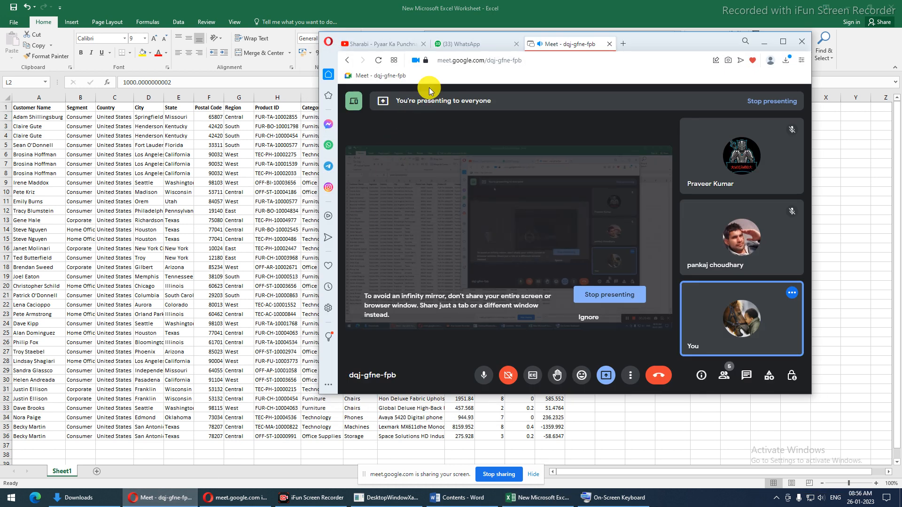
pyautogui.click(457, 45)
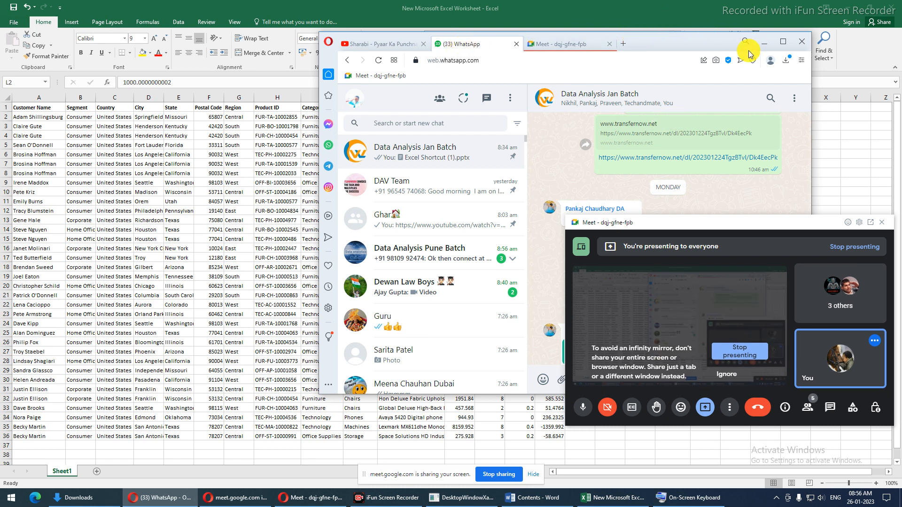
pyautogui.click(580, 45)
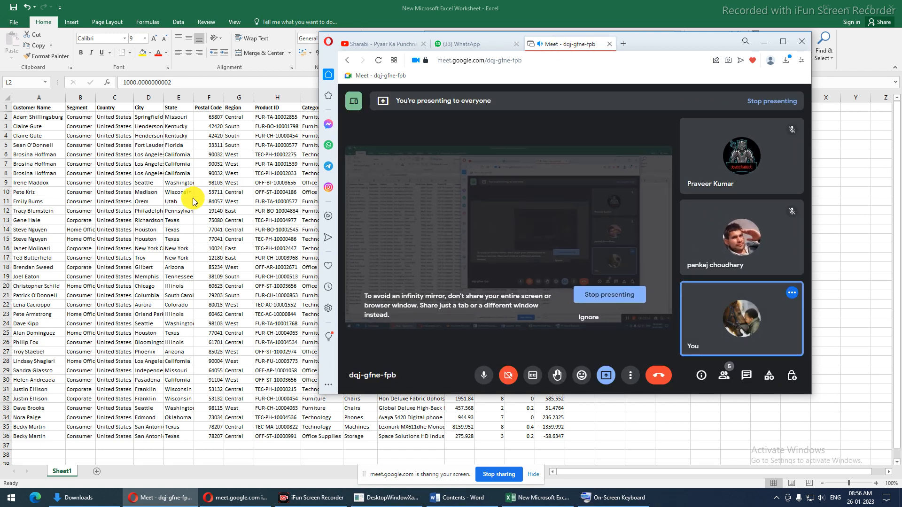
pyautogui.hotkey('alt', 'Tab')
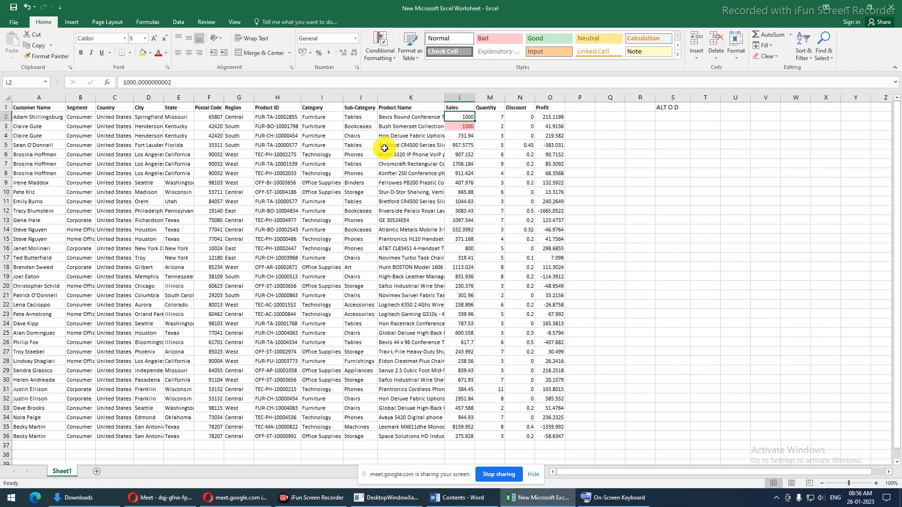
pyautogui.moveTo(457, 116); pyautogui.dragTo(462, 435)
pyautogui.click(381, 52)
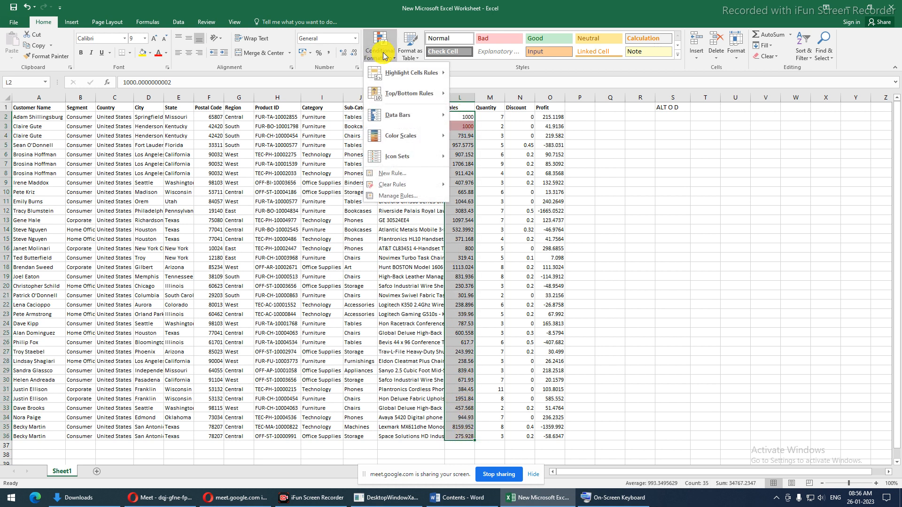
pyautogui.moveTo(391, 79)
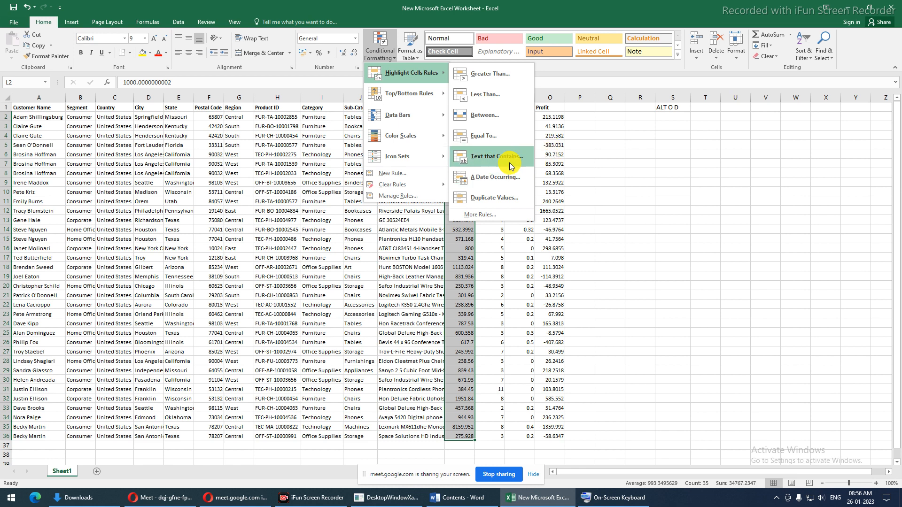
pyautogui.click(506, 160)
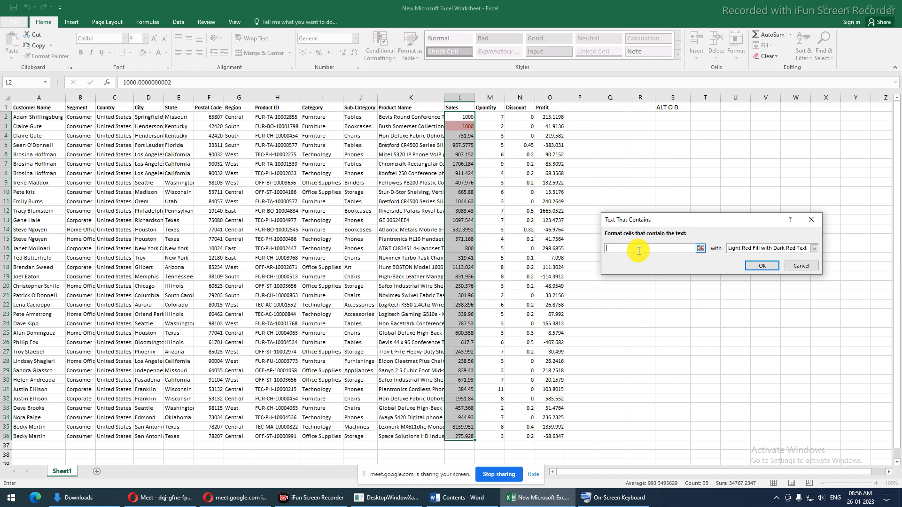
pyautogui.click(798, 266)
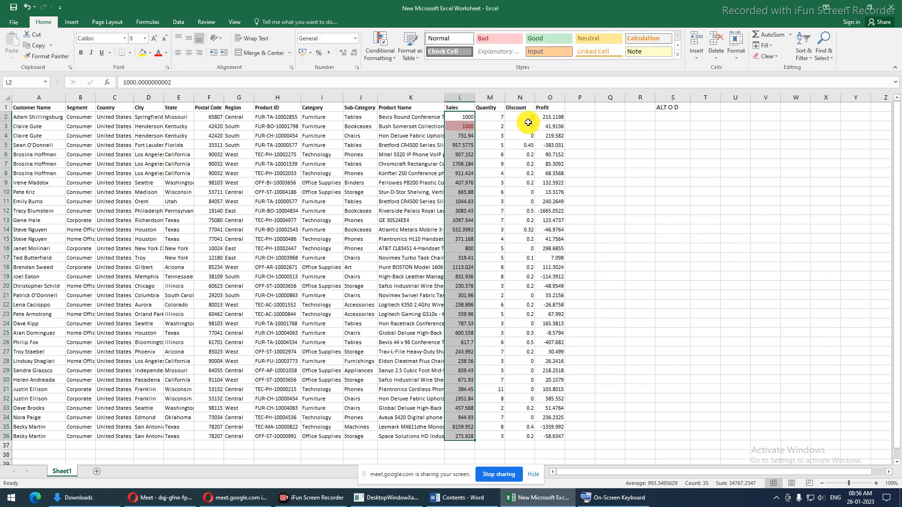
# - Preview a Text That Contains rule for 4 on the Sales values, trying Light Red Fill and Yellow Fill with Dark Yellow Text, and discard it
pyautogui.click(382, 45)
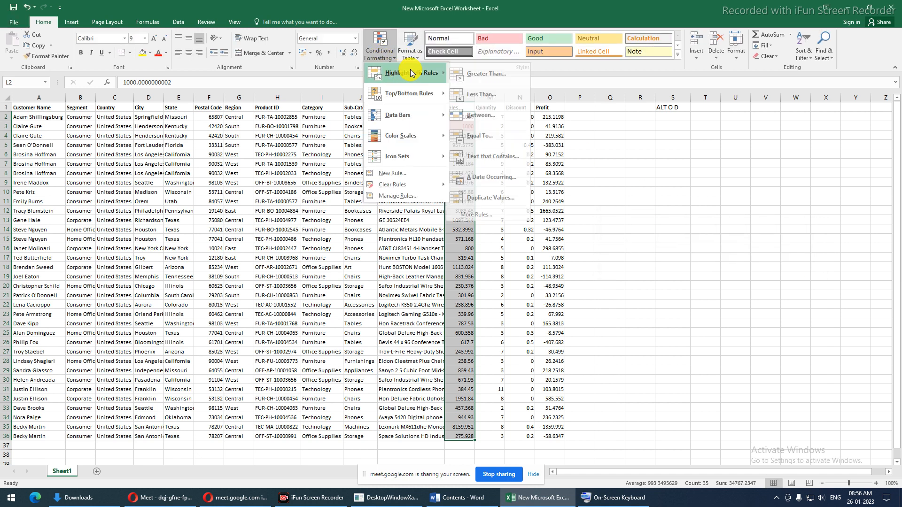
pyautogui.click(489, 156)
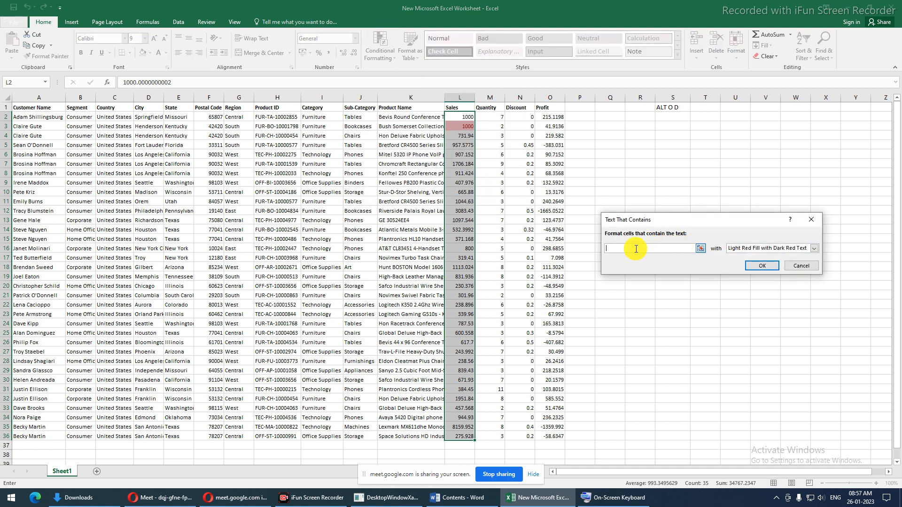
pyautogui.write('4')
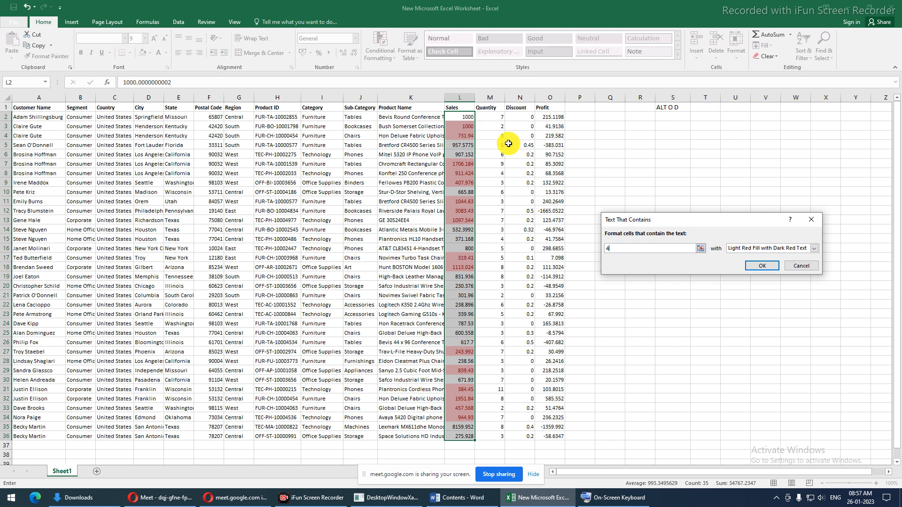
pyautogui.click(808, 248)
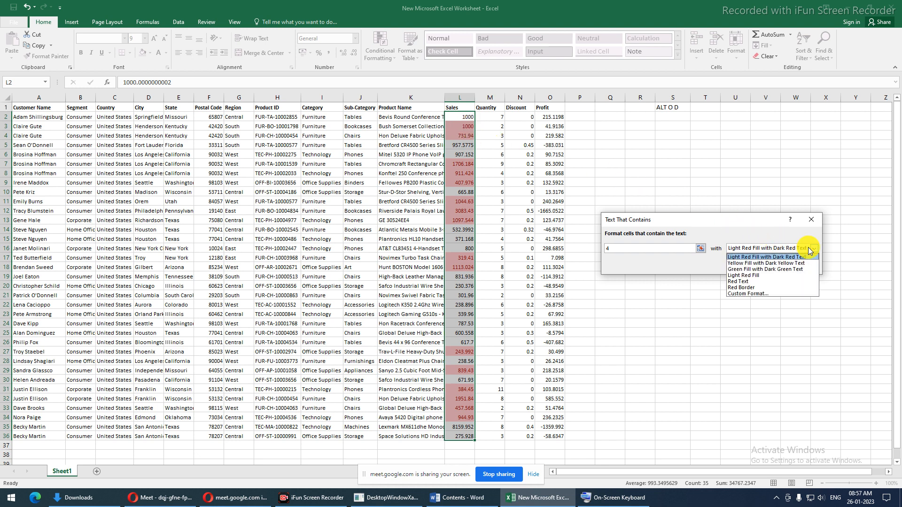
pyautogui.click(764, 275)
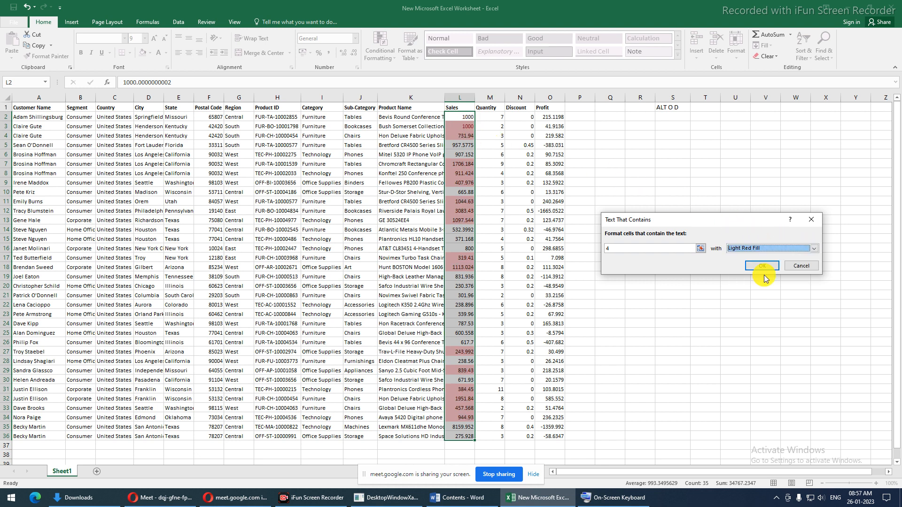
pyautogui.click(745, 248)
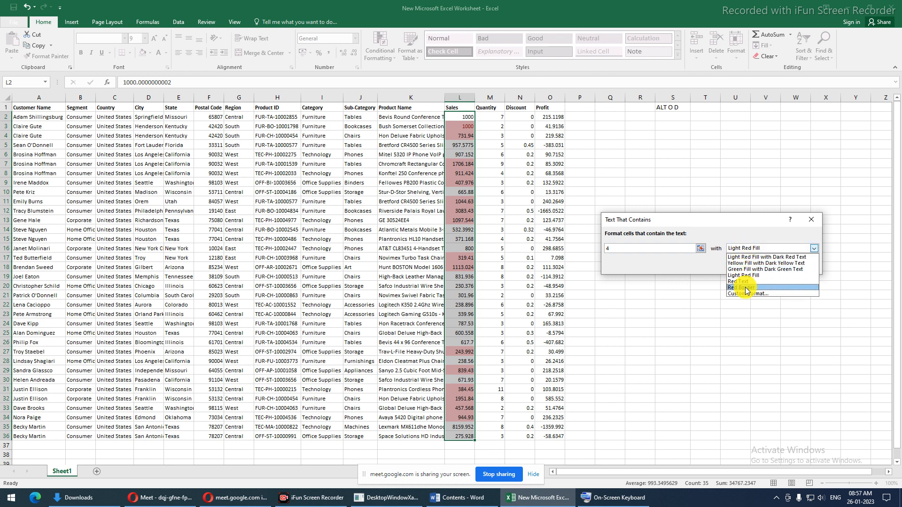
pyautogui.click(750, 263)
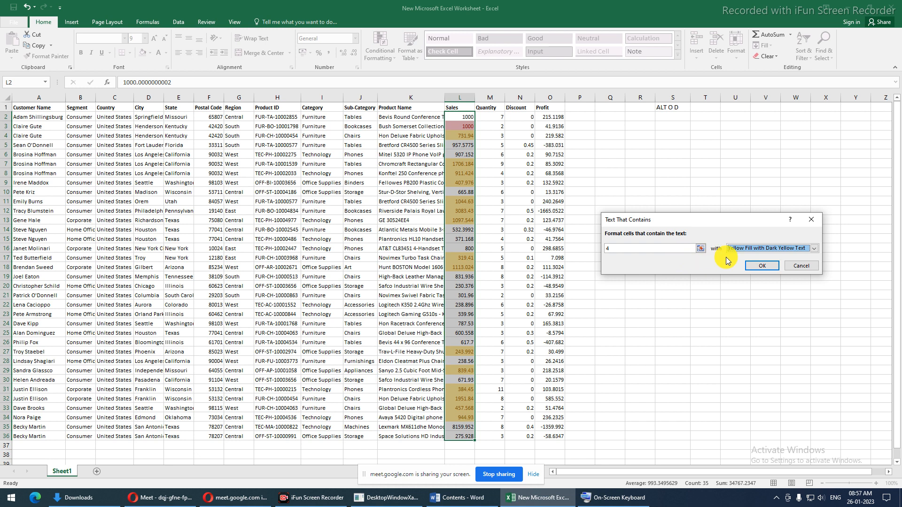
pyautogui.click(801, 266)
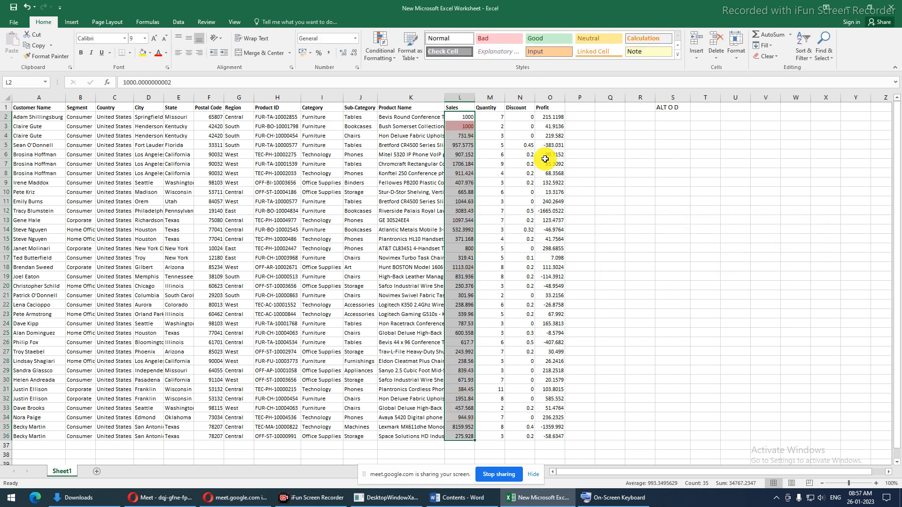
# - Examine the date periods offered by the A Date Occurring highlight rule and close it without applying a rule
pyautogui.click(393, 55)
pyautogui.moveTo(440, 73)
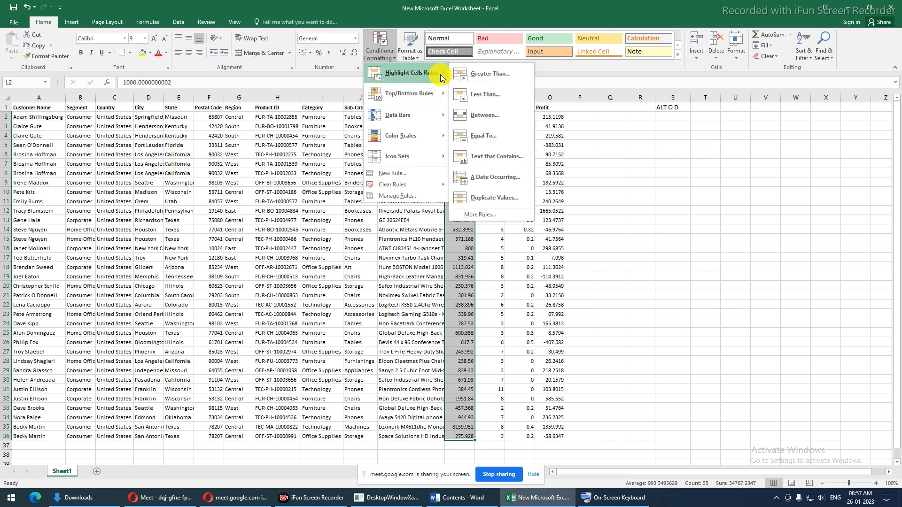
pyautogui.click(493, 177)
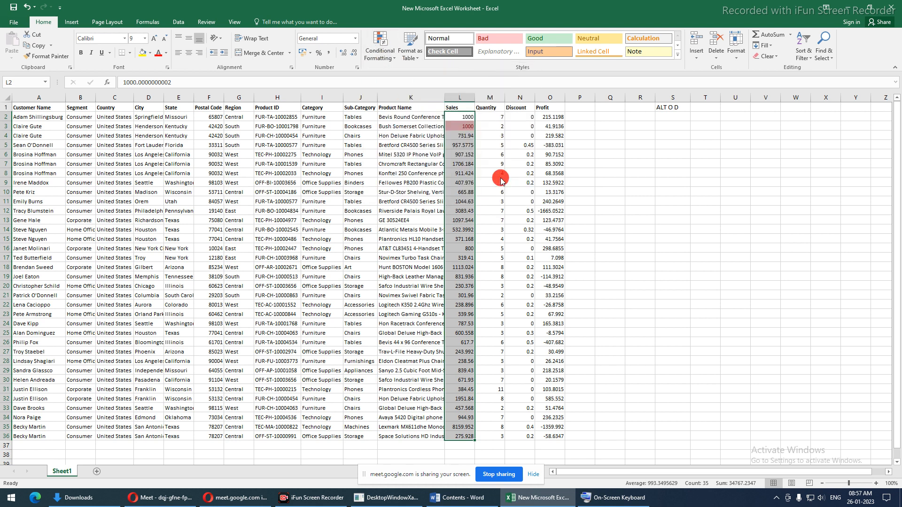
pyautogui.moveTo(640, 211); pyautogui.dragTo(646, 229)
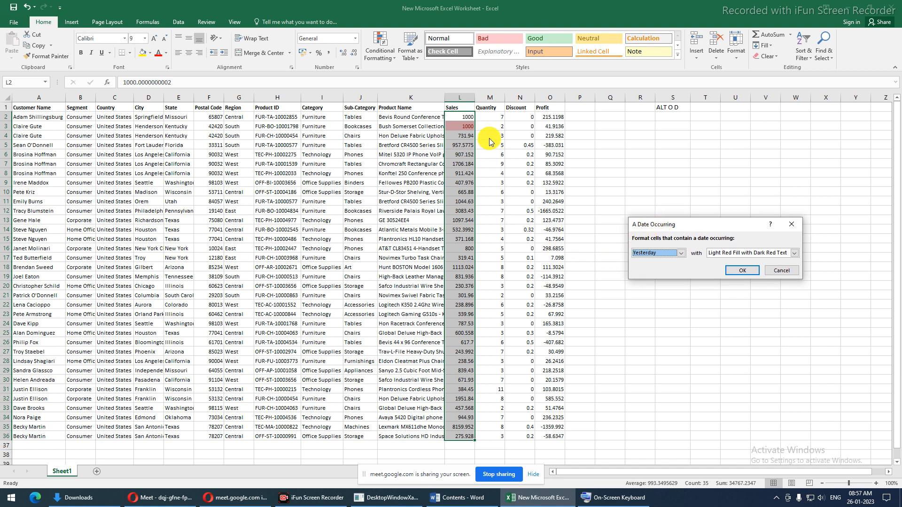
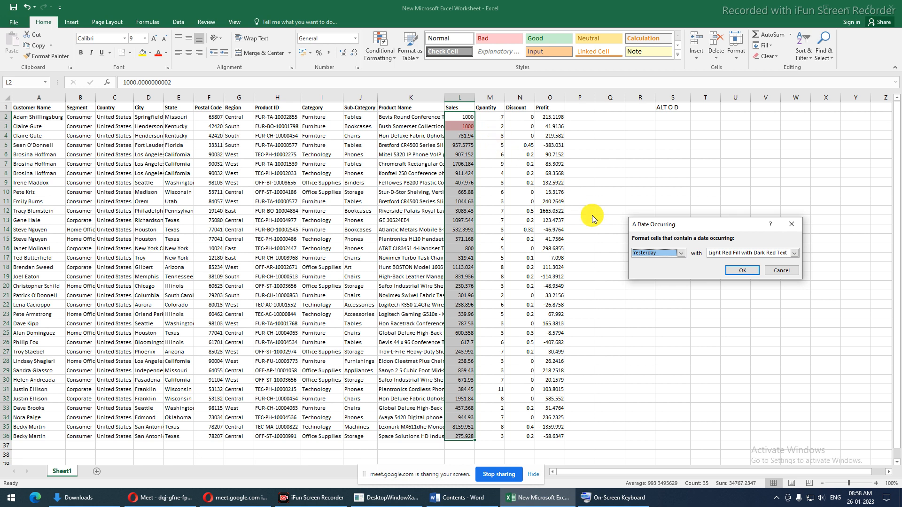
pyautogui.click(670, 253)
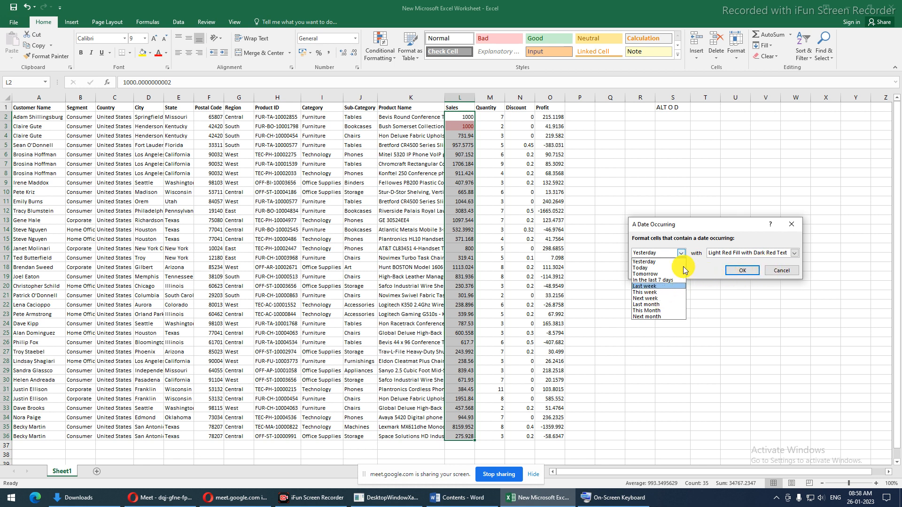
pyautogui.click(779, 271)
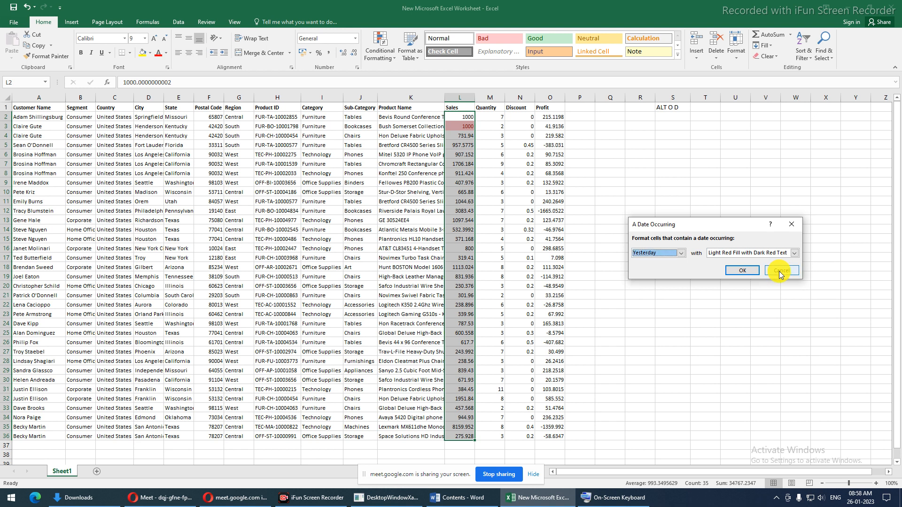
pyautogui.click(681, 253)
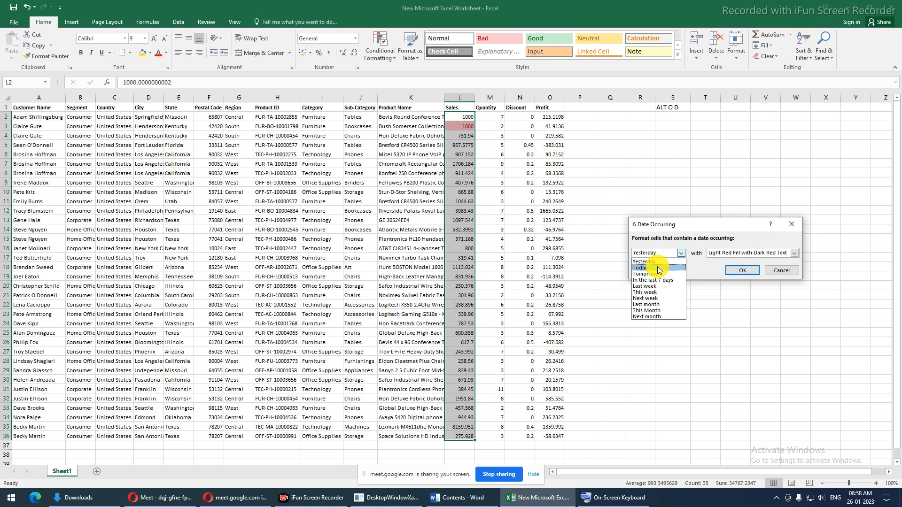
pyautogui.click(777, 272)
pyautogui.click(774, 272)
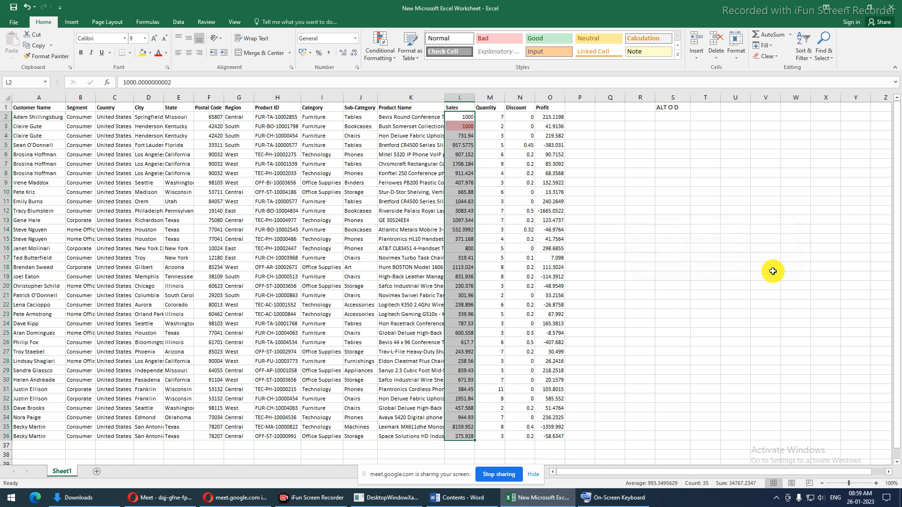
# - Apply a Duplicate Values rule to the Sales values with Light Red Fill with Dark Red Text
pyautogui.click(383, 55)
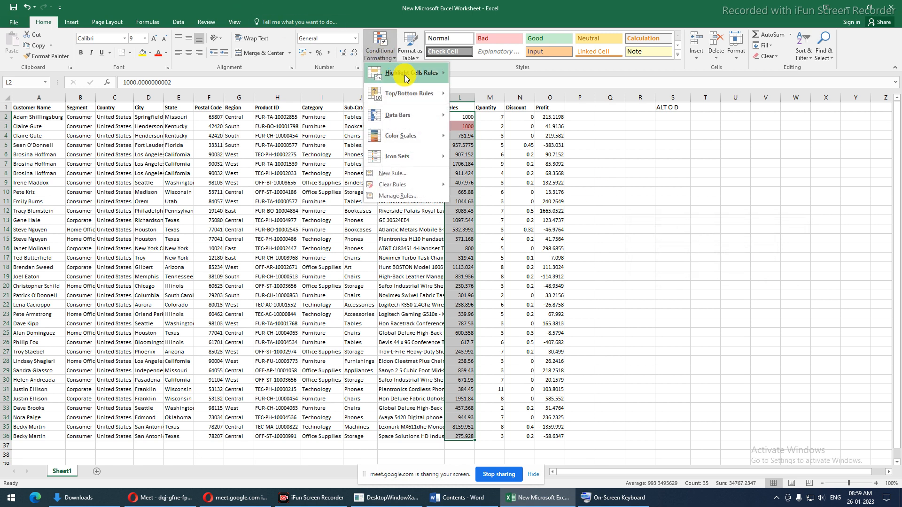
pyautogui.moveTo(445, 76)
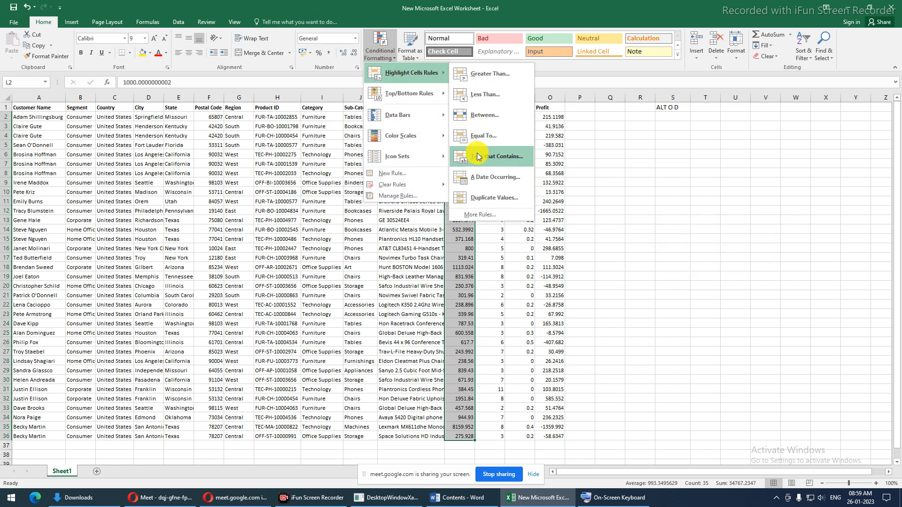
pyautogui.click(478, 196)
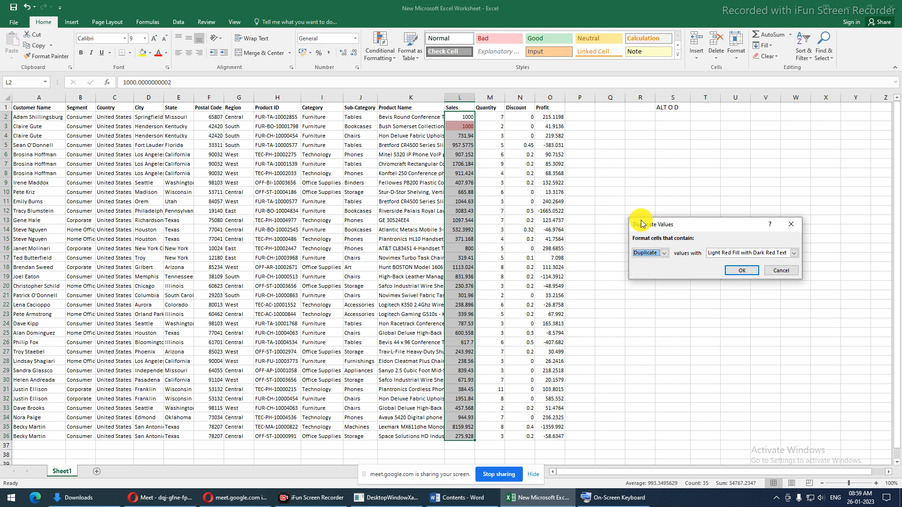
pyautogui.click(734, 273)
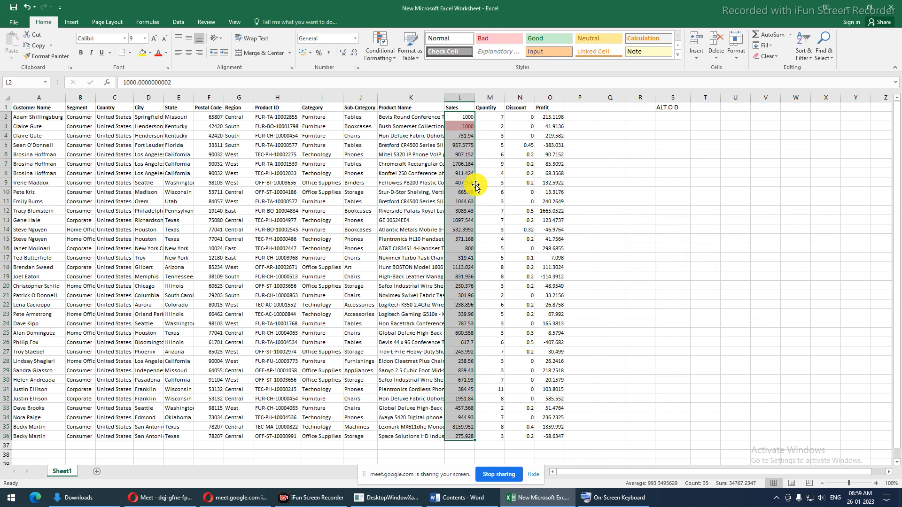
pyautogui.click(465, 125)
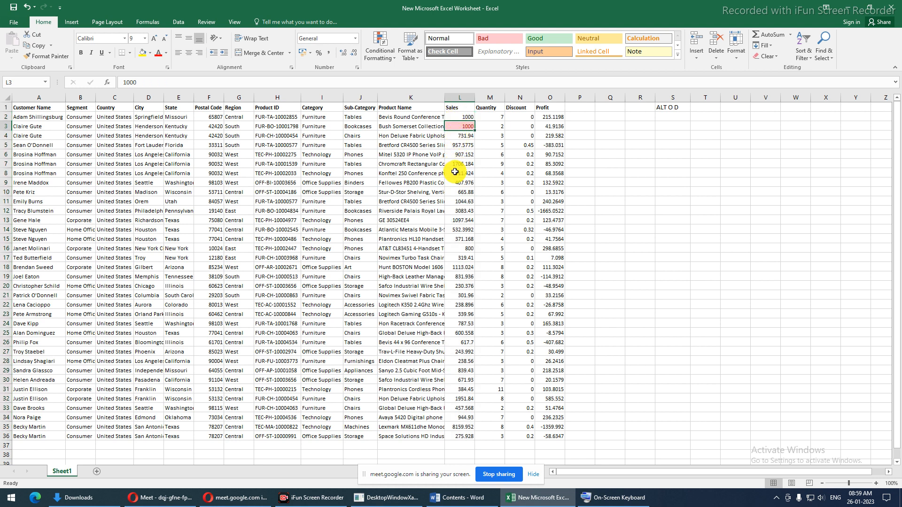
# - Set the Sales value in cell L23 to 800 and compare it with cell L16
pyautogui.click(467, 313)
pyautogui.write('800')
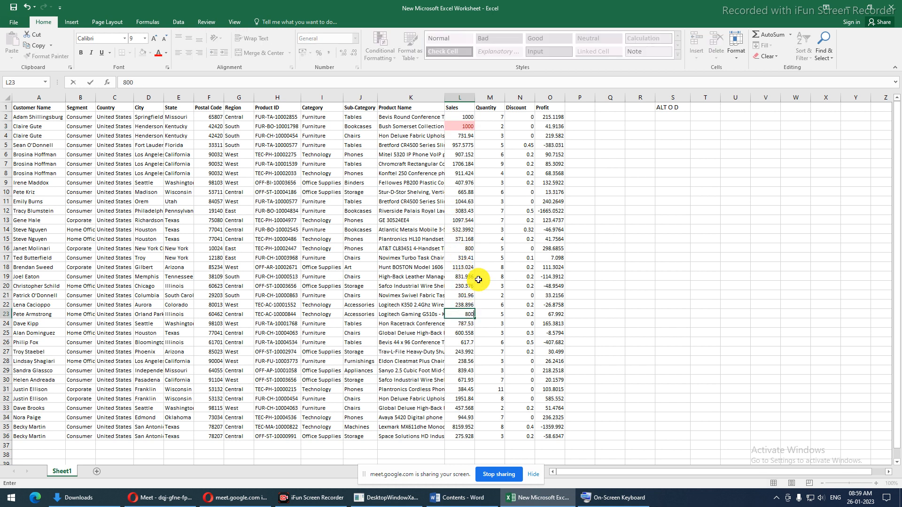
pyautogui.press('Return')
pyautogui.click(464, 249)
pyautogui.click(453, 313)
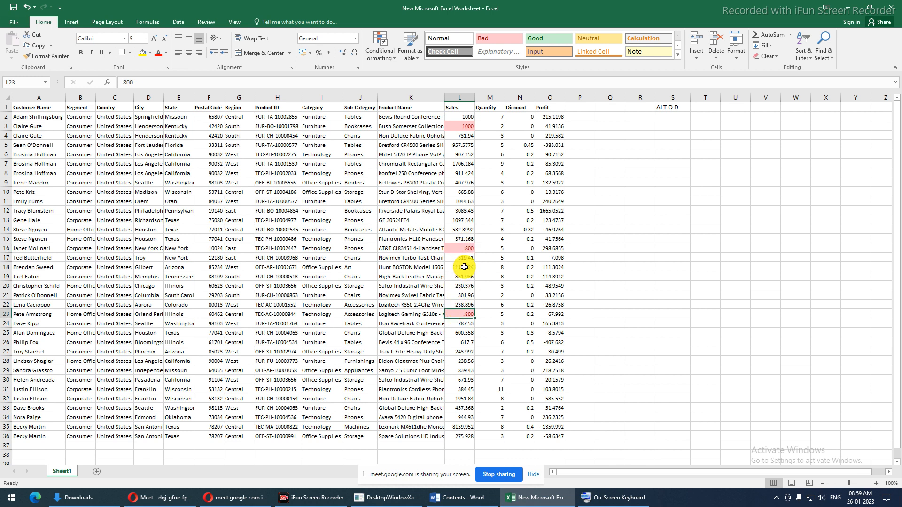
pyautogui.click(457, 248)
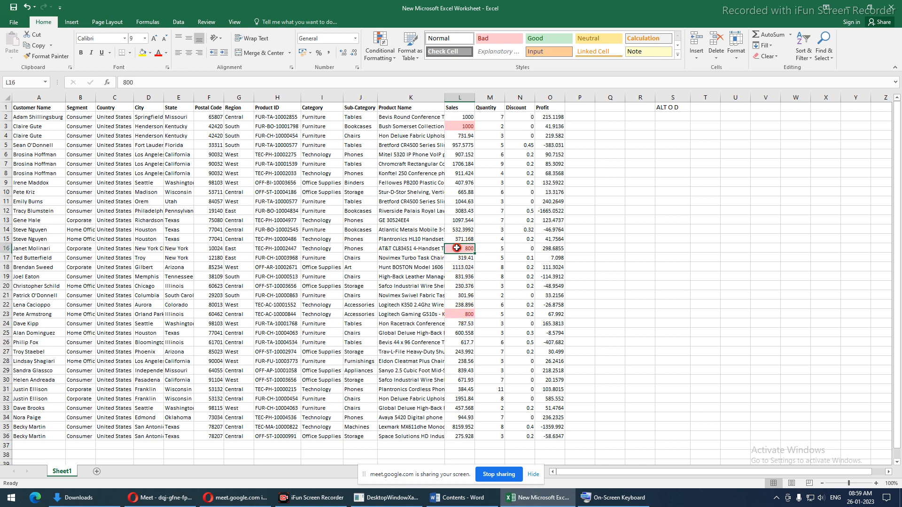
# - Set the Sales value in cell L23 to 800.00002 and check the duplicate highlighting in the Sales column
pyautogui.click(457, 311)
pyautogui.write('800.2546')
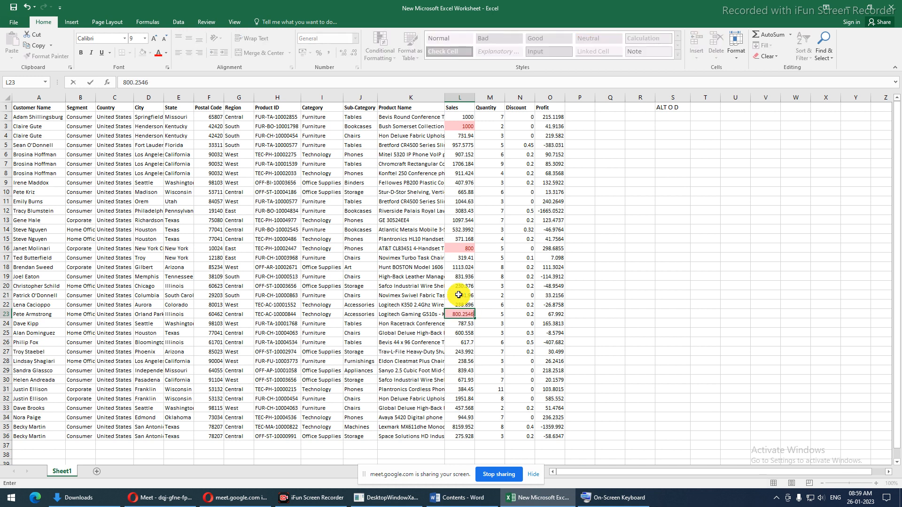
pyautogui.press('BackSpace')
pyautogui.press('BackSpace')
pyautogui.press('BackSpace')
pyautogui.write('00002')
pyautogui.hotkey('ctrl', 'Return')
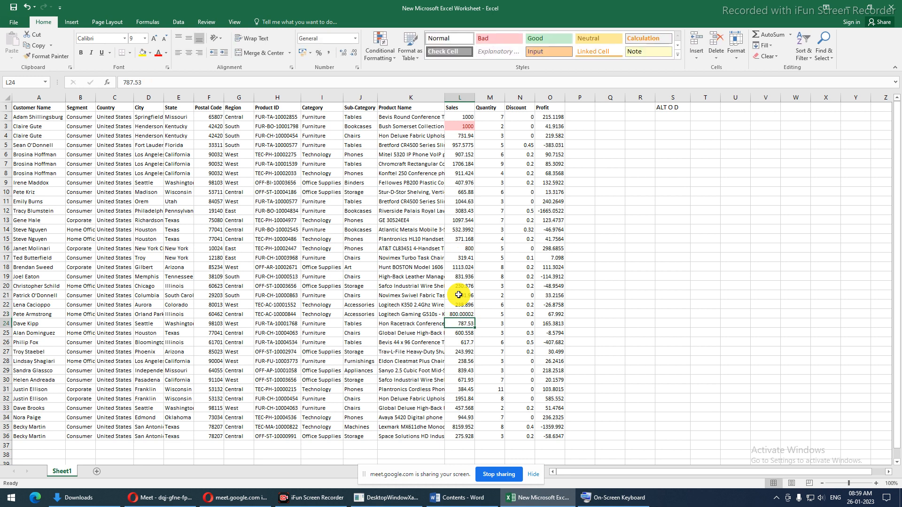
pyautogui.scroll(-1, 455, 304)
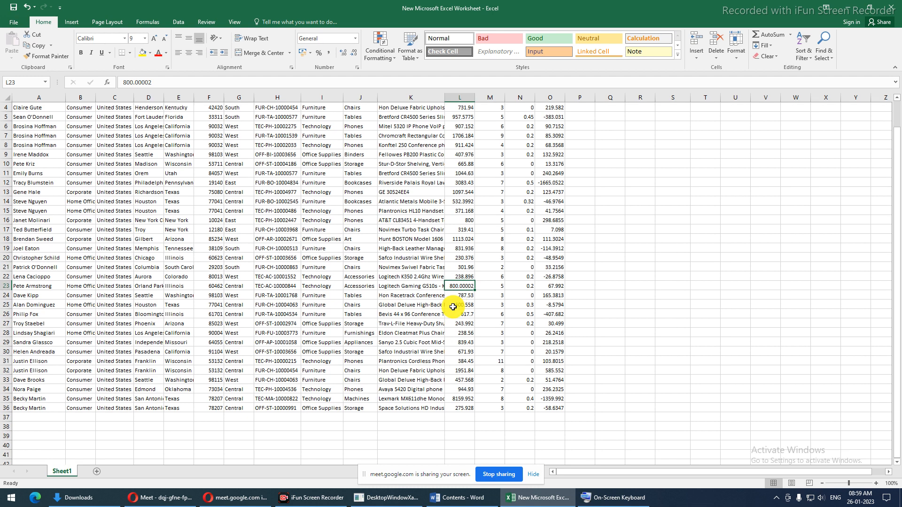
pyautogui.scroll(1, 461, 289)
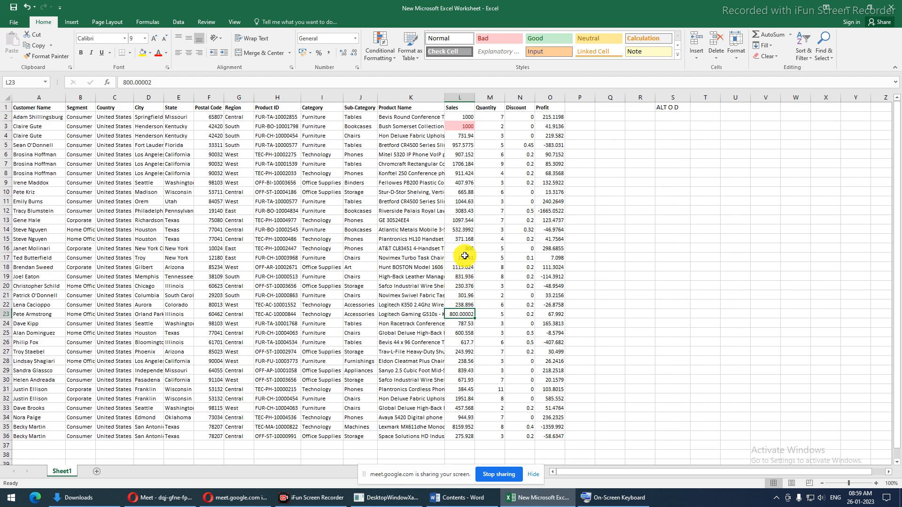
# - Enter the formula =200+600 in Sales cell L20 and inspect the cell's stored formula
pyautogui.click(462, 285)
pyautogui.write('=')
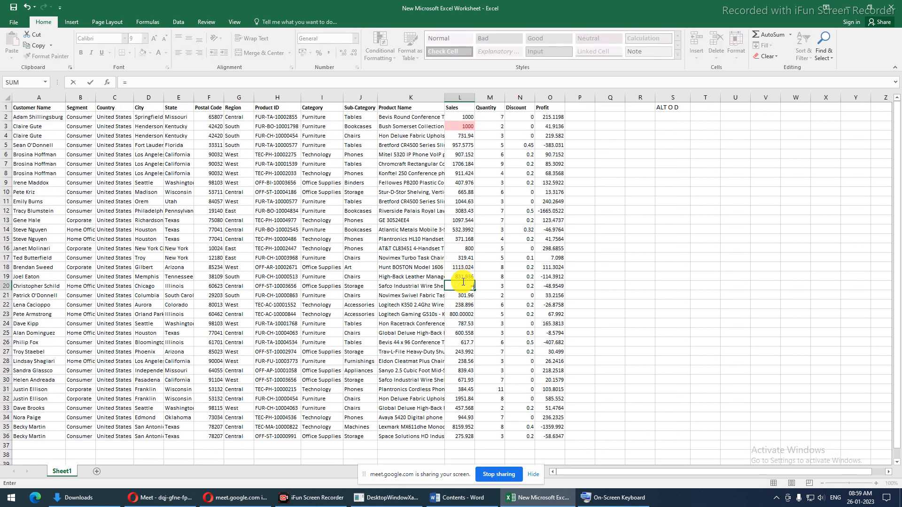
pyautogui.write('200+600')
pyautogui.press('Return')
pyautogui.click(462, 282)
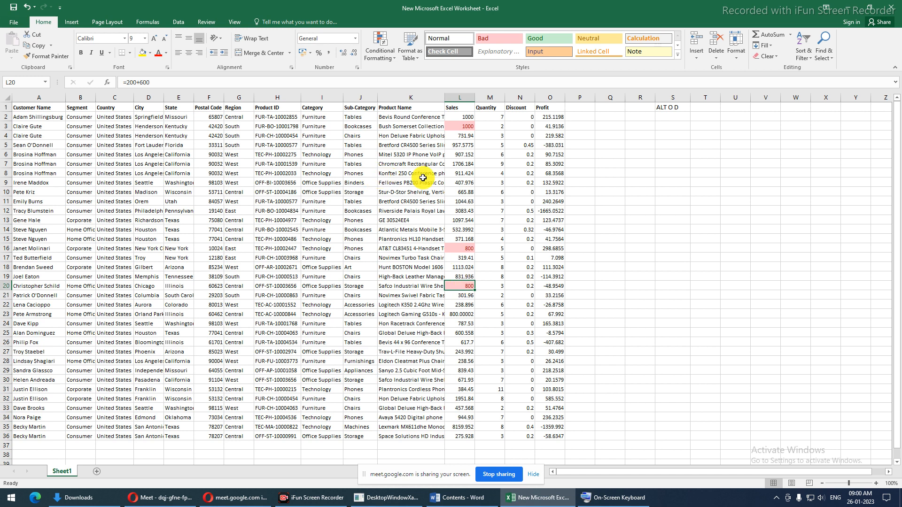
# - Apply a Duplicate Values rule set to Unique on the Quantity values with Light Red Fill with Dark Red Text and inspect the highlighted cells
pyautogui.moveTo(454, 116); pyautogui.dragTo(452, 436)
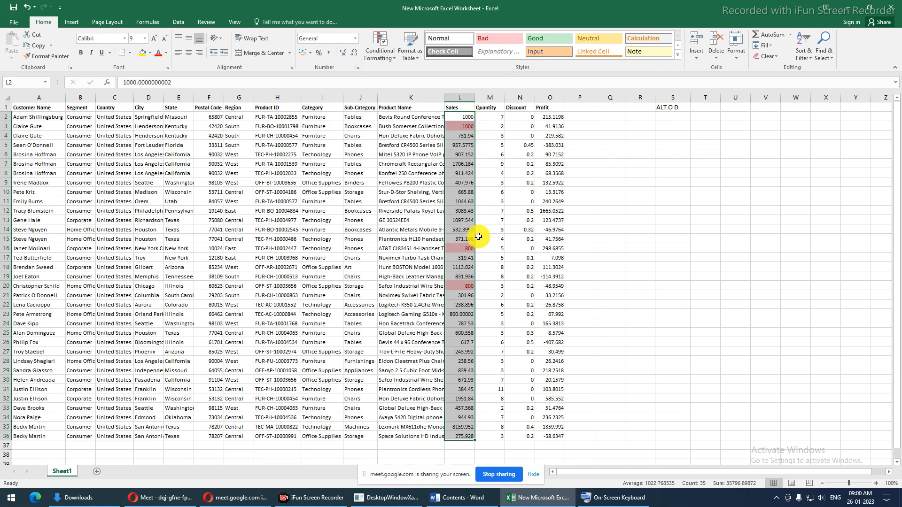
pyautogui.moveTo(498, 117); pyautogui.dragTo(506, 437)
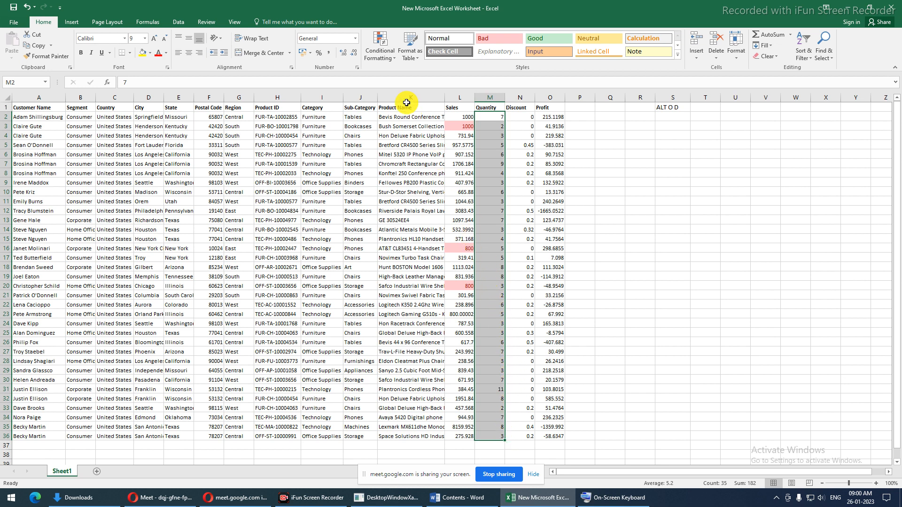
pyautogui.click(393, 59)
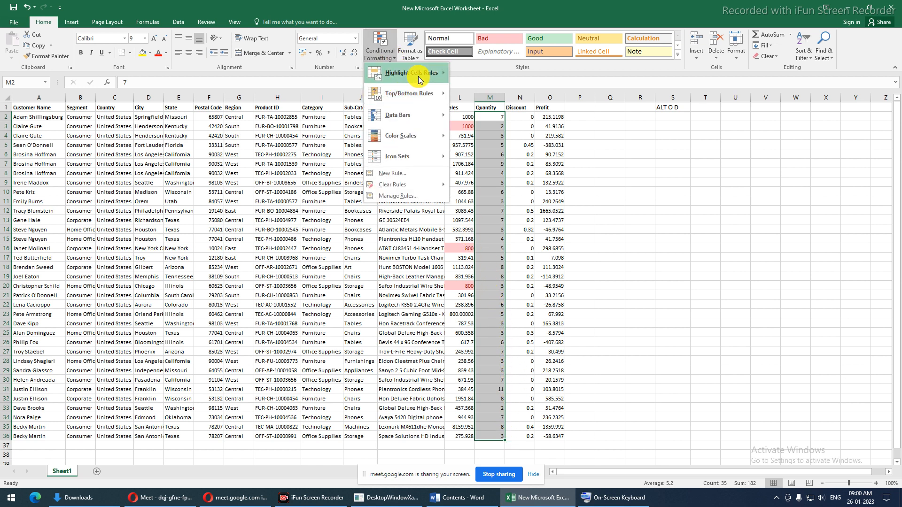
pyautogui.moveTo(418, 75)
pyautogui.click(498, 197)
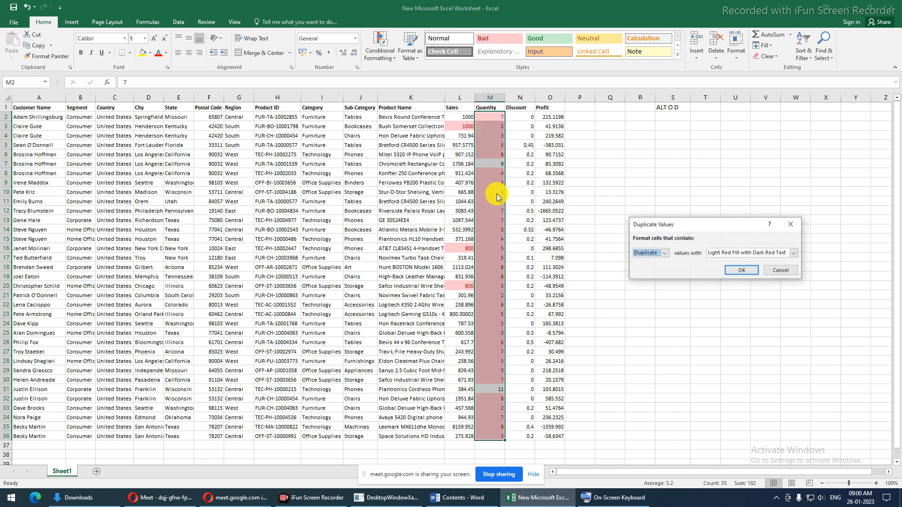
pyautogui.click(663, 255)
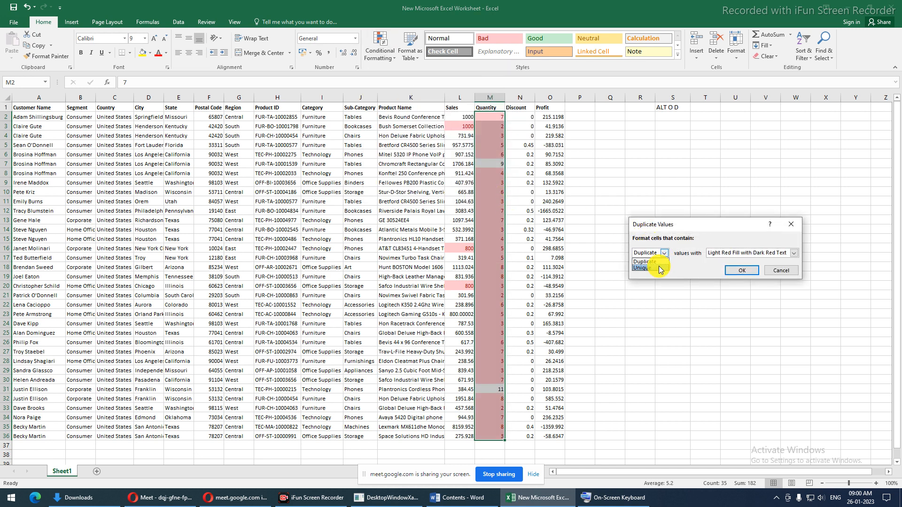
pyautogui.click(643, 268)
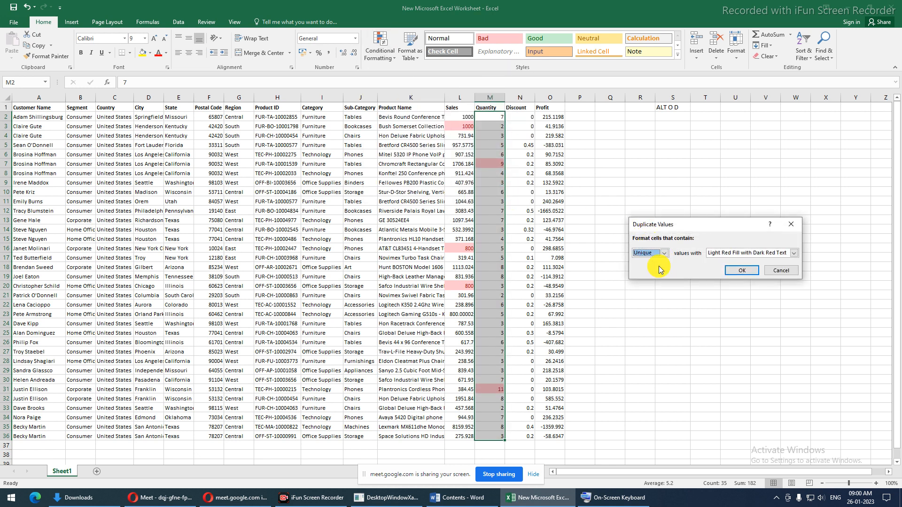
pyautogui.click(753, 273)
pyautogui.click(490, 165)
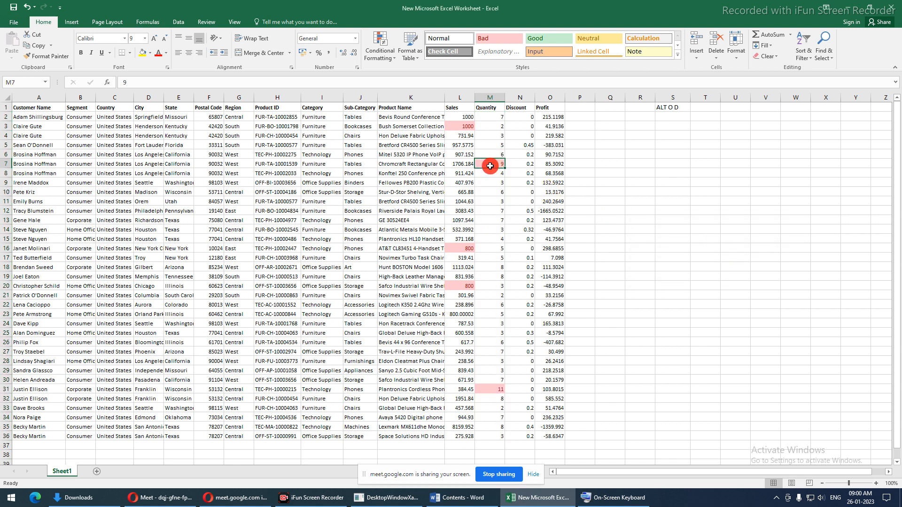
pyautogui.click(493, 390)
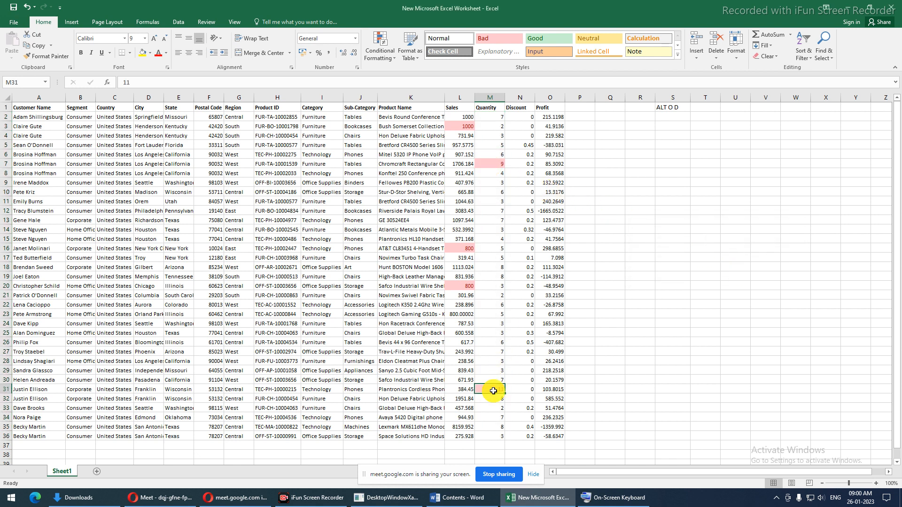
# - Clear the conditional formatting rules from the Sales and Quantity values
pyautogui.moveTo(489, 117); pyautogui.dragTo(486, 435)
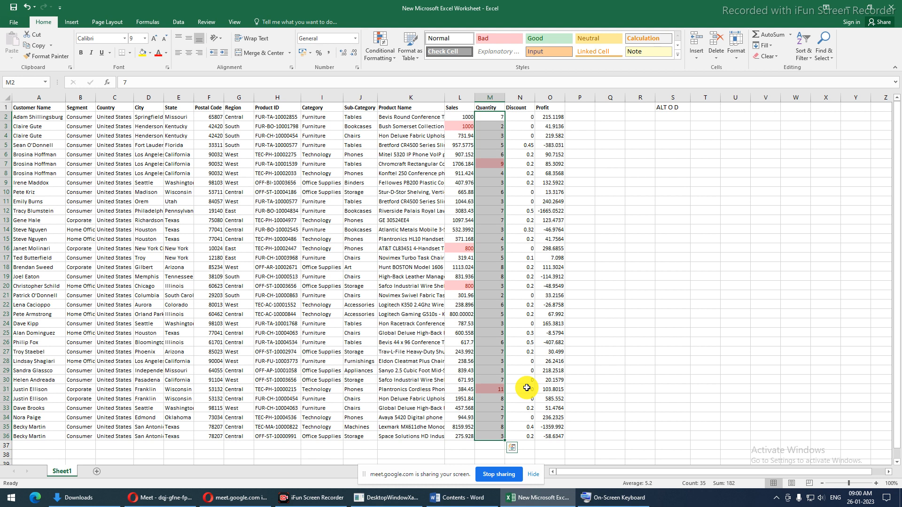
pyautogui.hotkey('shift', 'Left')
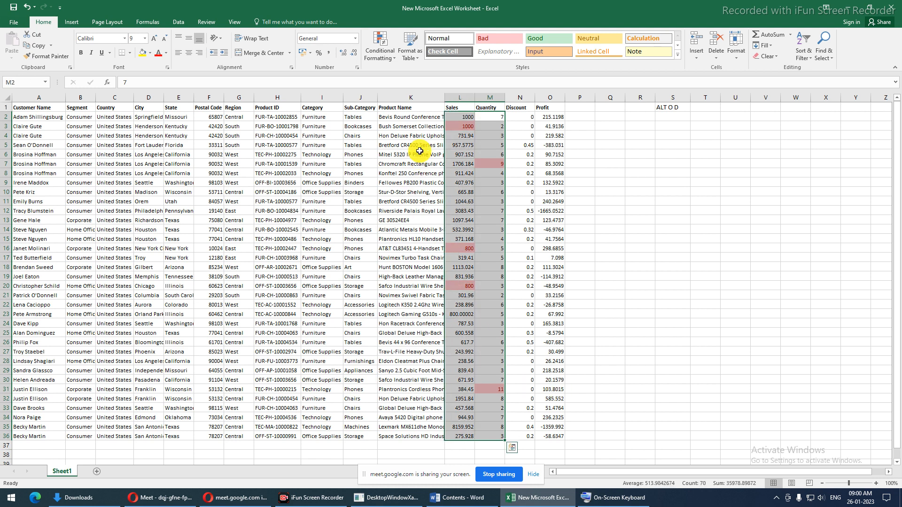
pyautogui.click(380, 47)
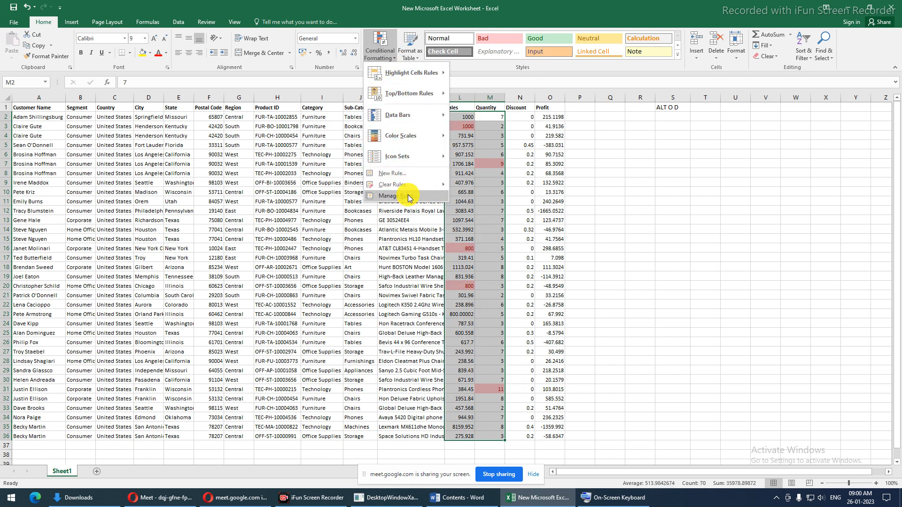
pyautogui.moveTo(409, 184)
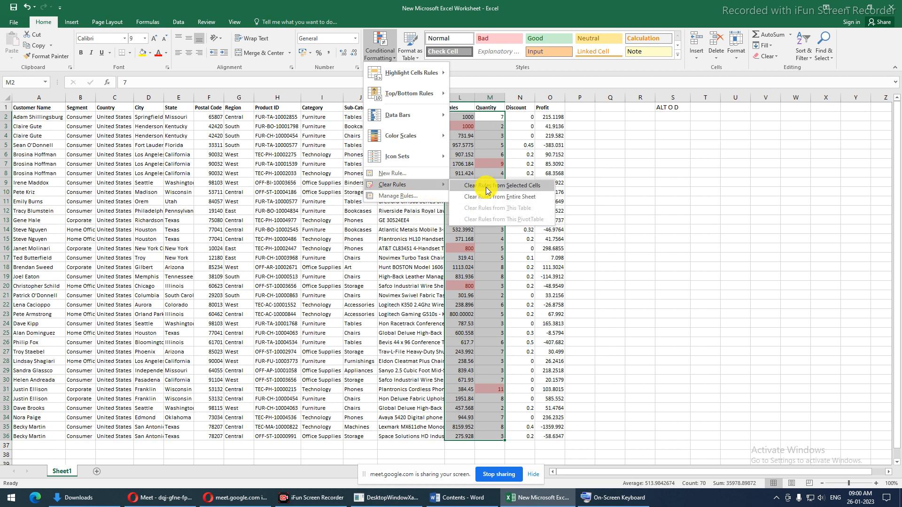
pyautogui.click(486, 196)
# - Preview a Top 10 Items rule on the Sales values with the rank set to 3, and cancel it
pyautogui.moveTo(453, 116); pyautogui.dragTo(451, 436)
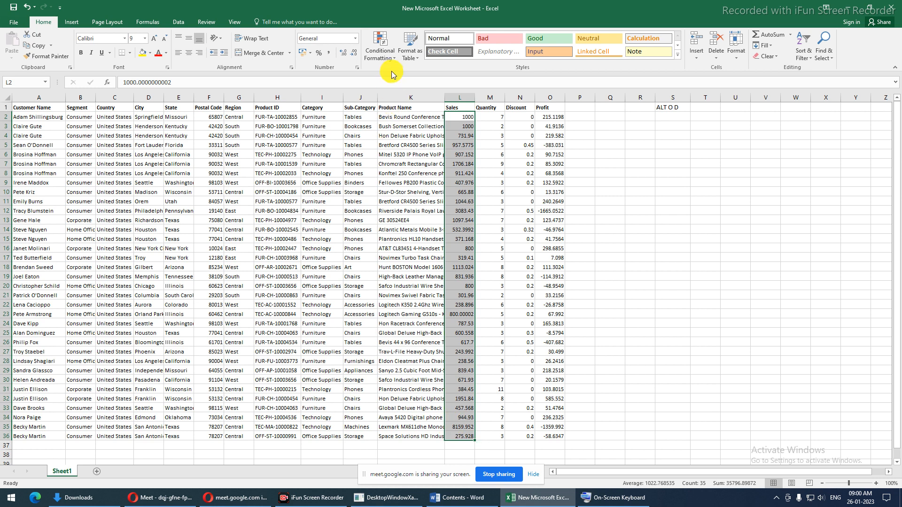
pyautogui.click(389, 57)
pyautogui.moveTo(415, 74)
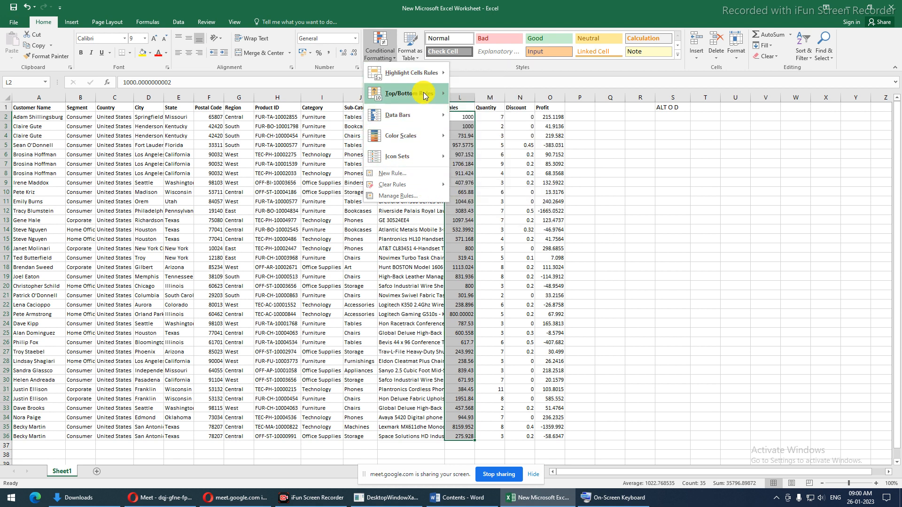
pyautogui.moveTo(420, 93)
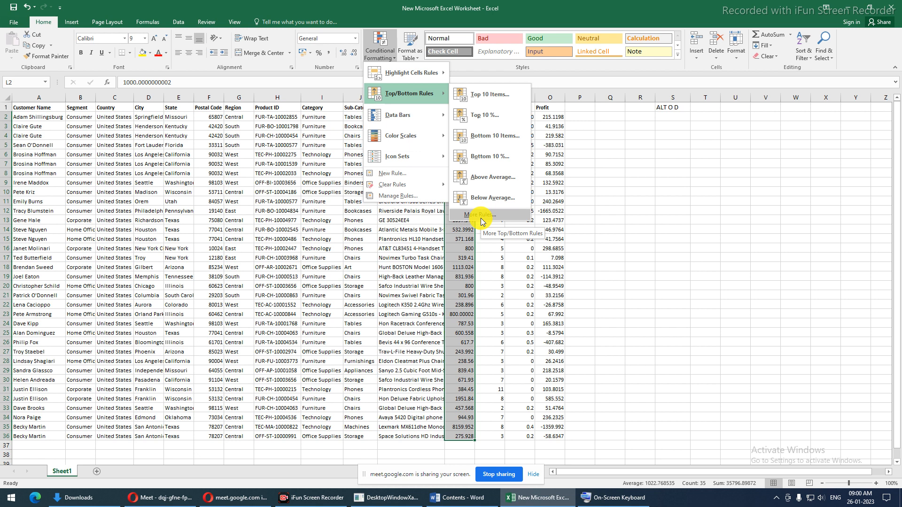
pyautogui.click(478, 95)
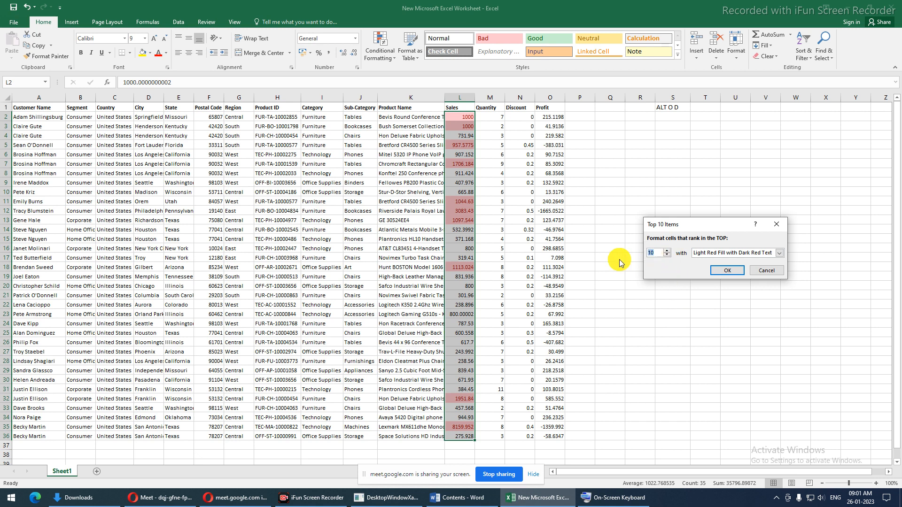
pyautogui.write('3')
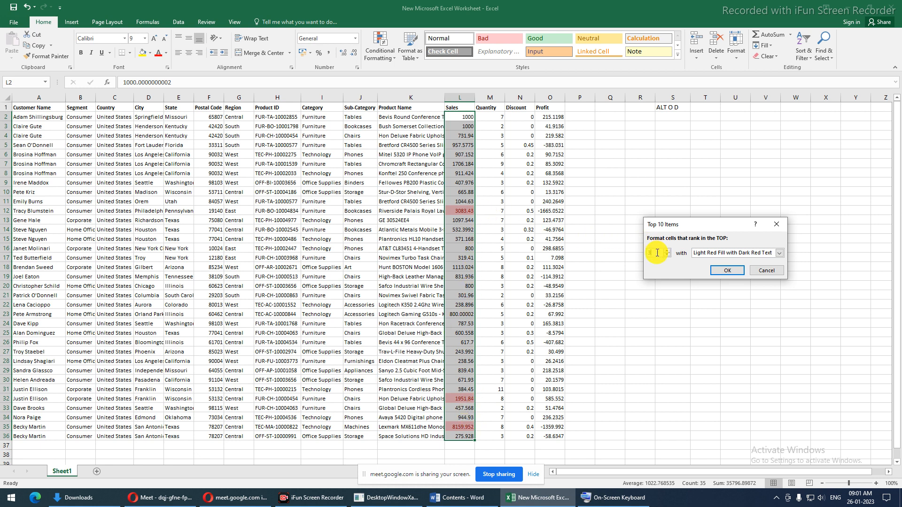
pyautogui.moveTo(657, 252); pyautogui.dragTo(648, 254)
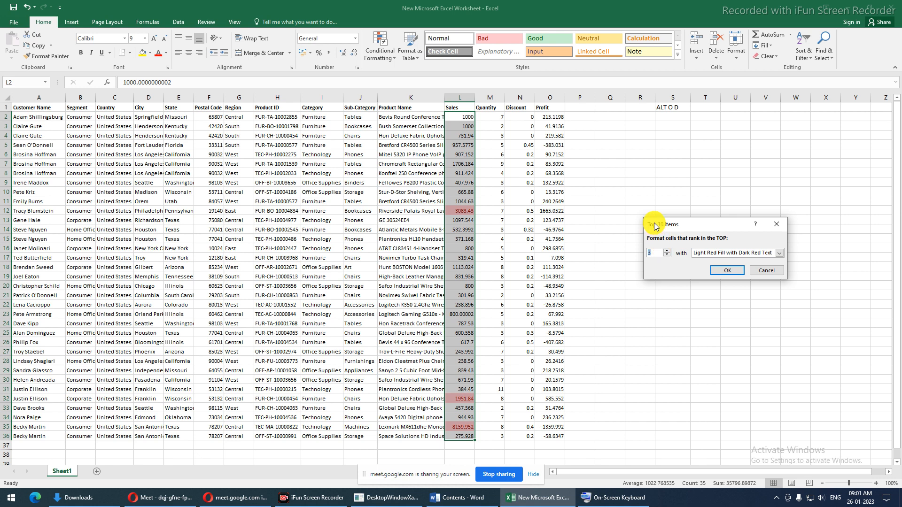
pyautogui.click(760, 271)
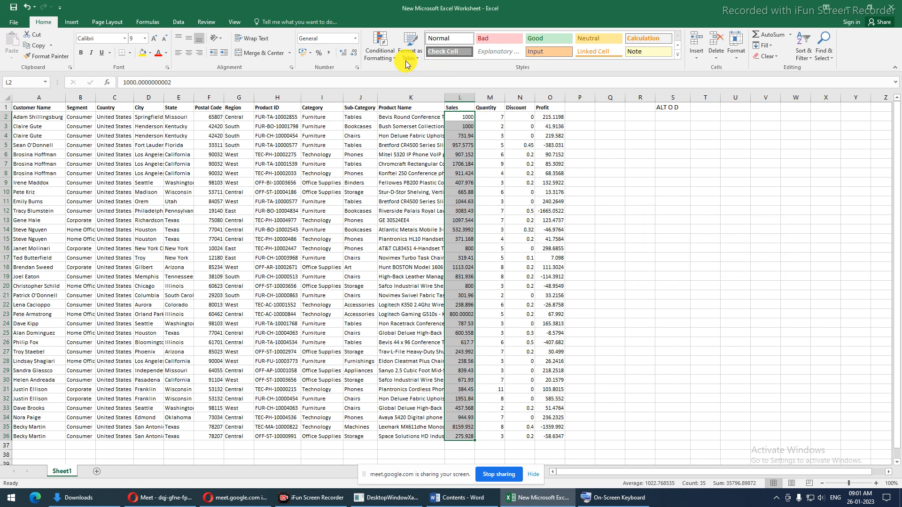
# - Apply an Above Average rule to the Sales values with Light Red Fill with Dark Red Text, and select the whole Sales column
pyautogui.click(380, 56)
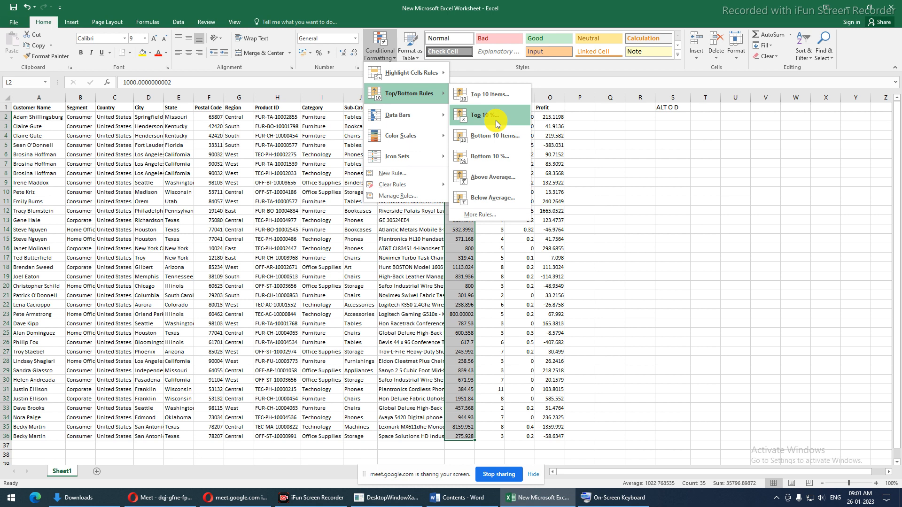
pyautogui.click(498, 182)
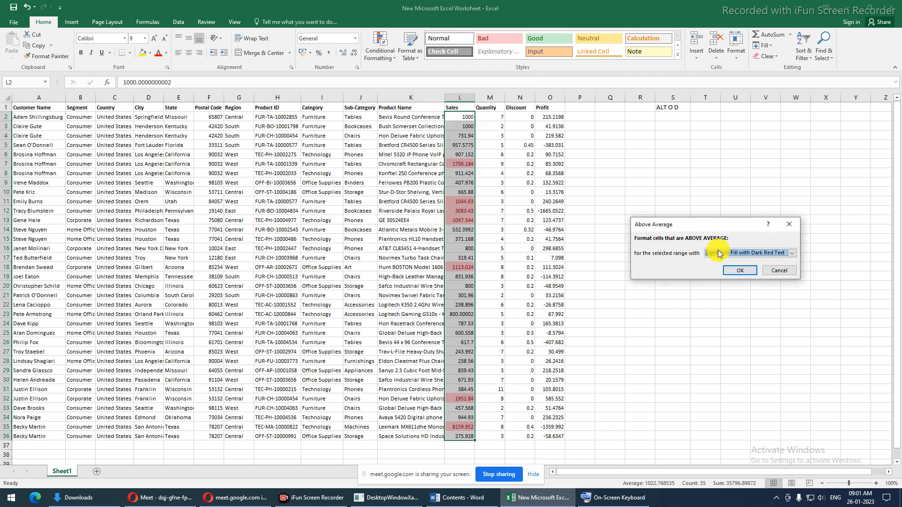
pyautogui.click(729, 270)
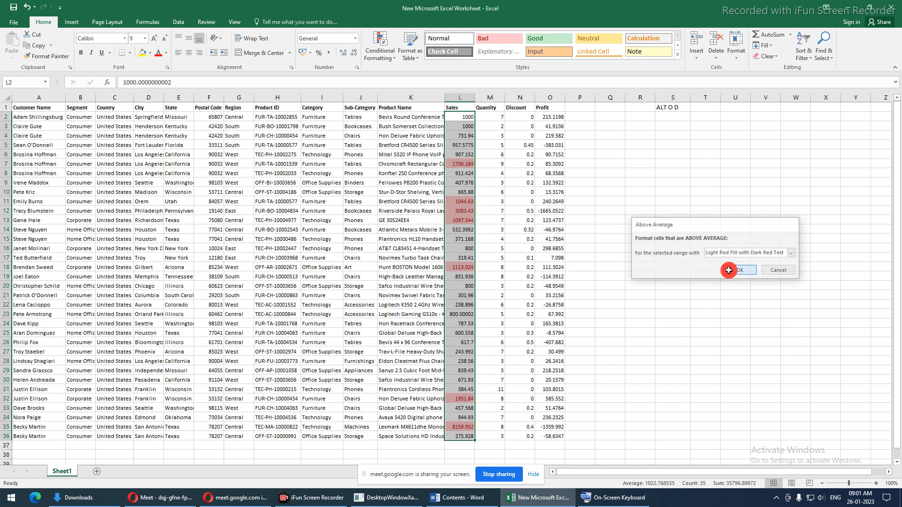
pyautogui.click(460, 95)
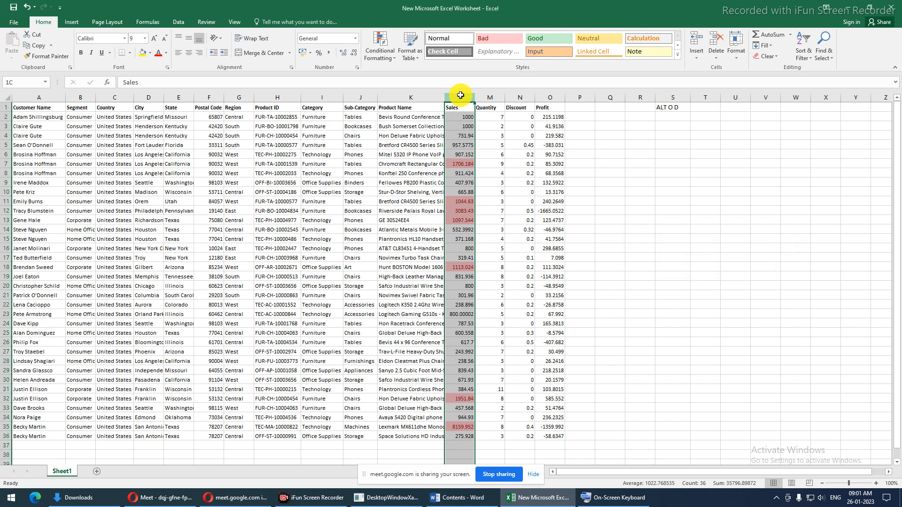
# - Clear the conditional formatting rules from the Sales values in L2:L36
pyautogui.click(455, 119)
pyautogui.moveTo(455, 126); pyautogui.dragTo(453, 431)
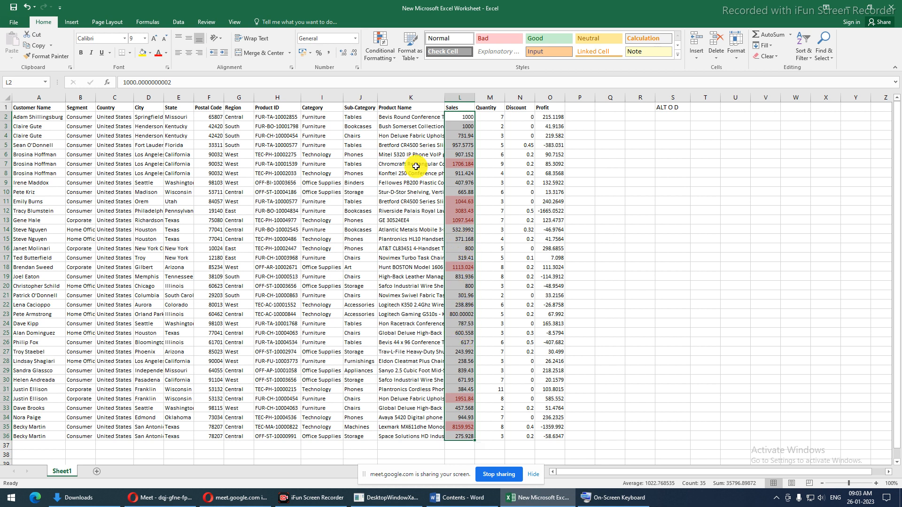
pyautogui.click(386, 52)
pyautogui.moveTo(420, 81)
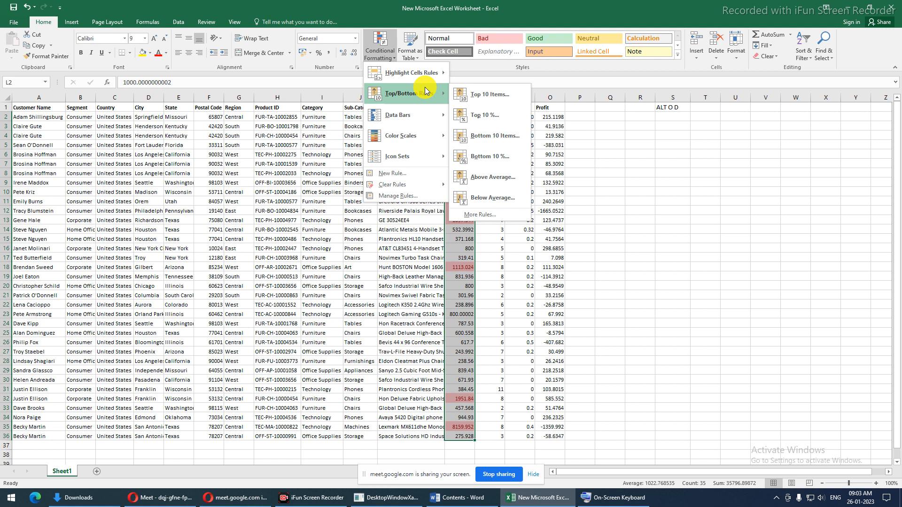
pyautogui.moveTo(425, 115)
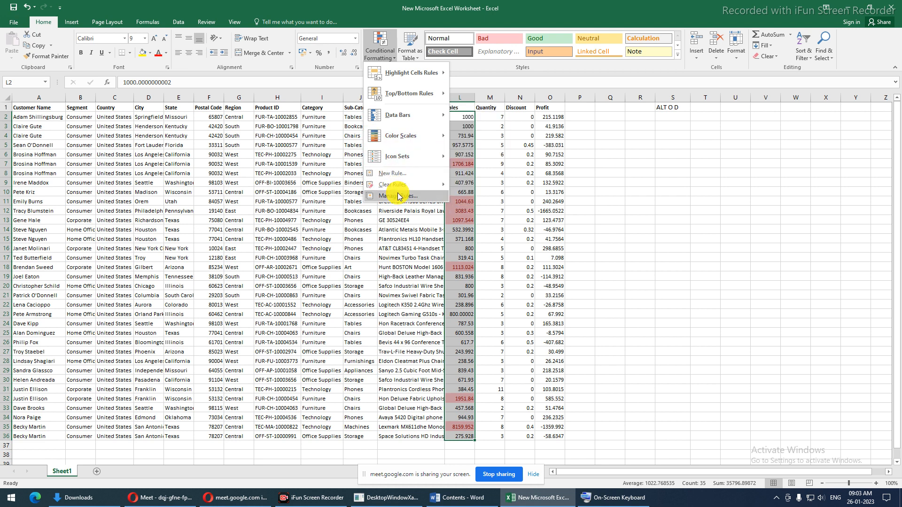
pyautogui.click(469, 184)
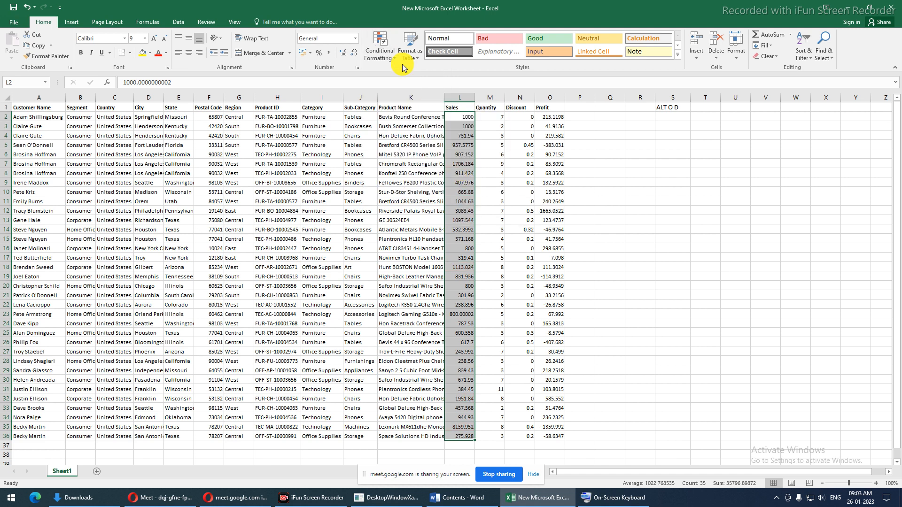
# - View the Data Bars options, switch to the Opera browser to search for "gradiant color" images, and return to the meeting page
pyautogui.click(381, 42)
pyautogui.moveTo(385, 118)
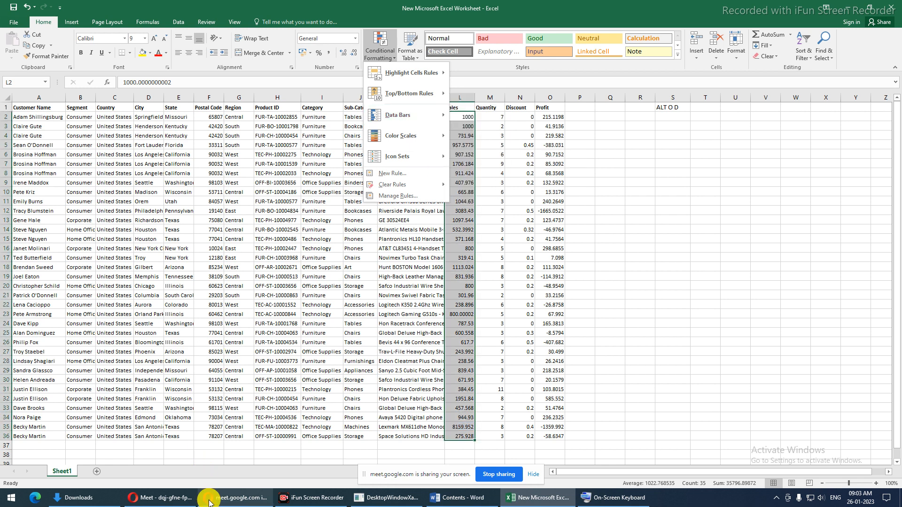
pyautogui.click(175, 500)
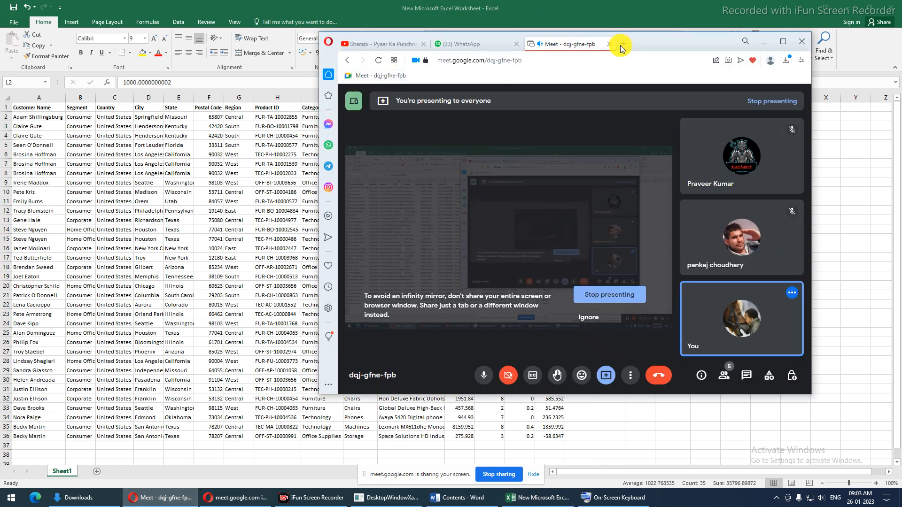
pyautogui.click(622, 44)
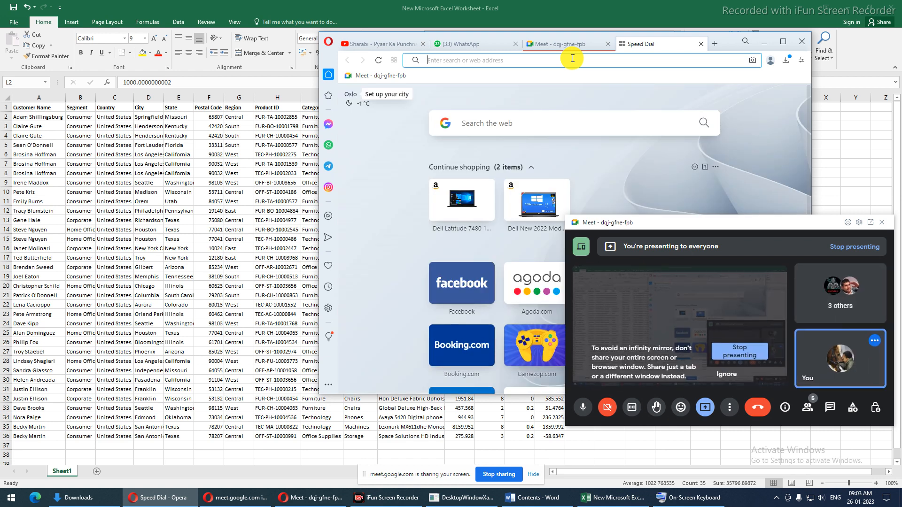
pyautogui.write('gra')
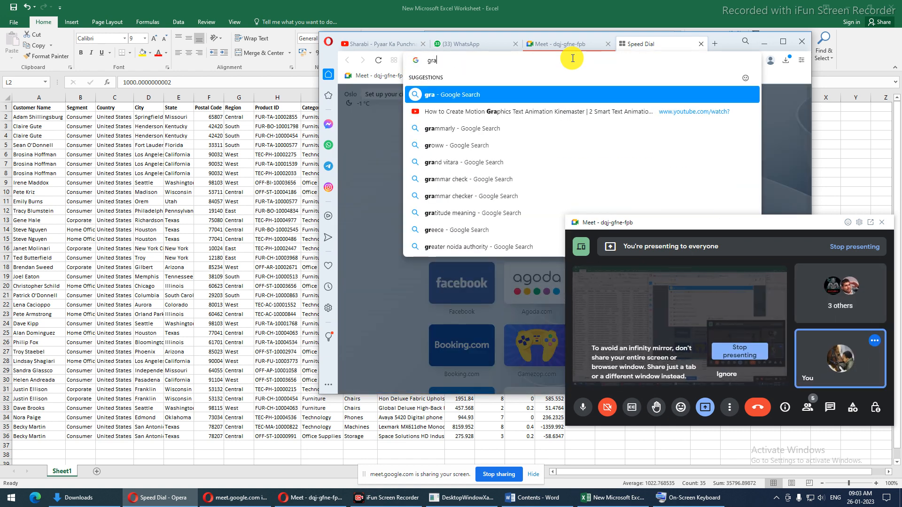
pyautogui.write('diant color')
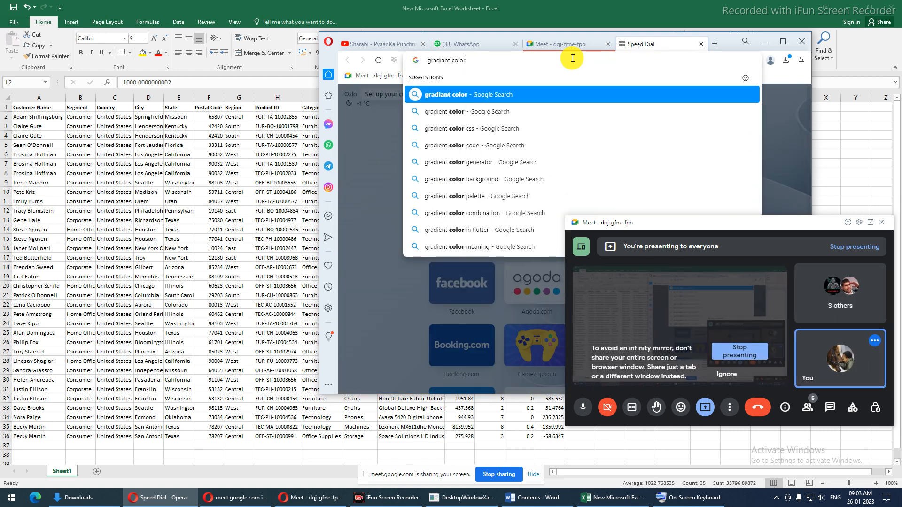
pyautogui.press('Return')
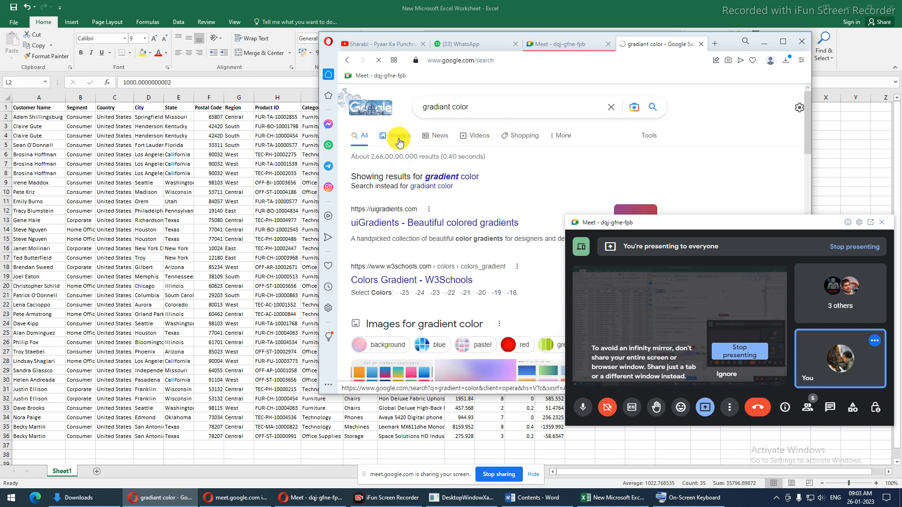
pyautogui.click(397, 140)
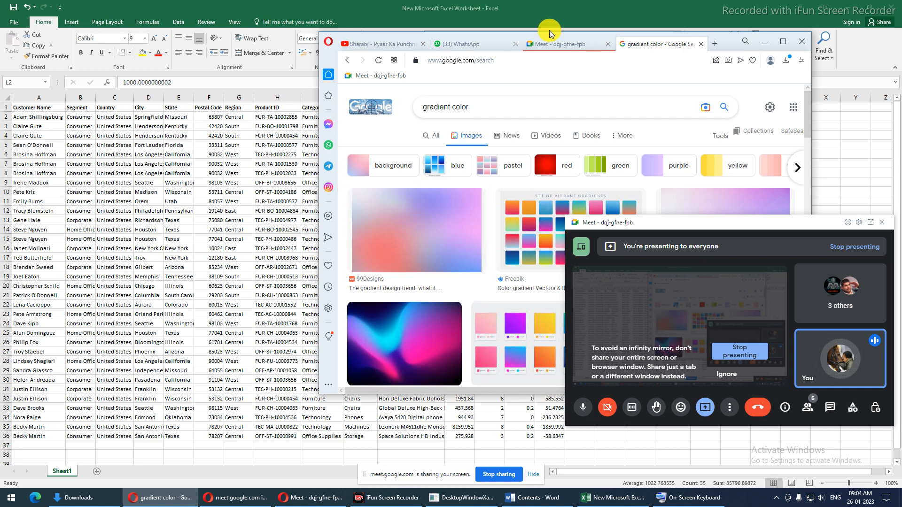
pyautogui.click(554, 45)
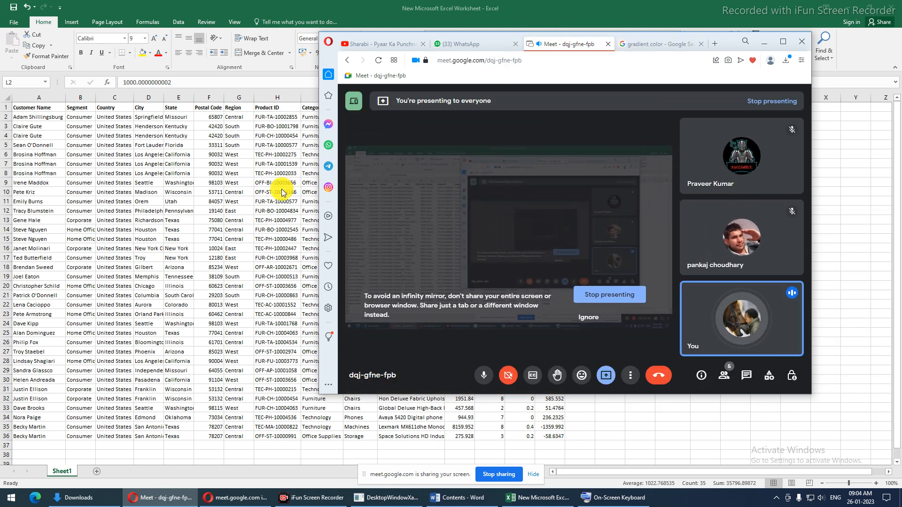
# - Switch back to the Excel worksheet and apply blue gradient-fill data bars to the Sales values in L2:L36
pyautogui.click(281, 191)
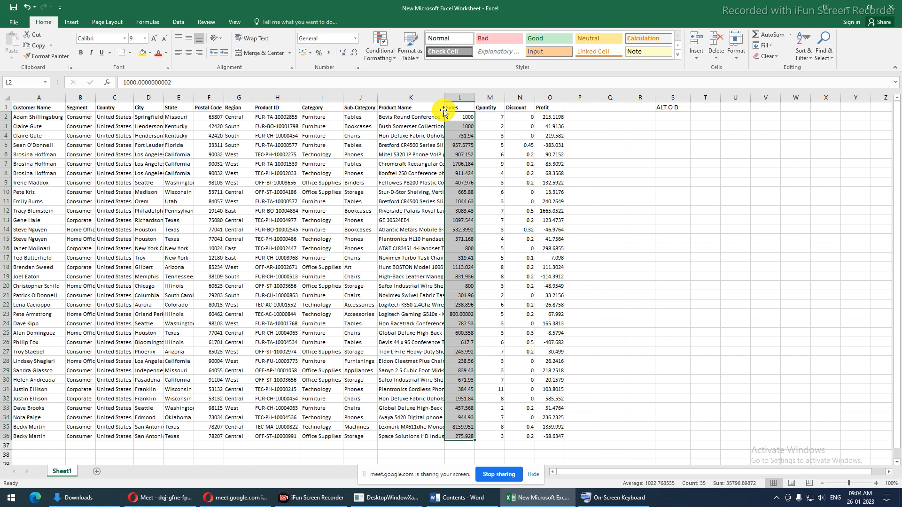
pyautogui.click(381, 54)
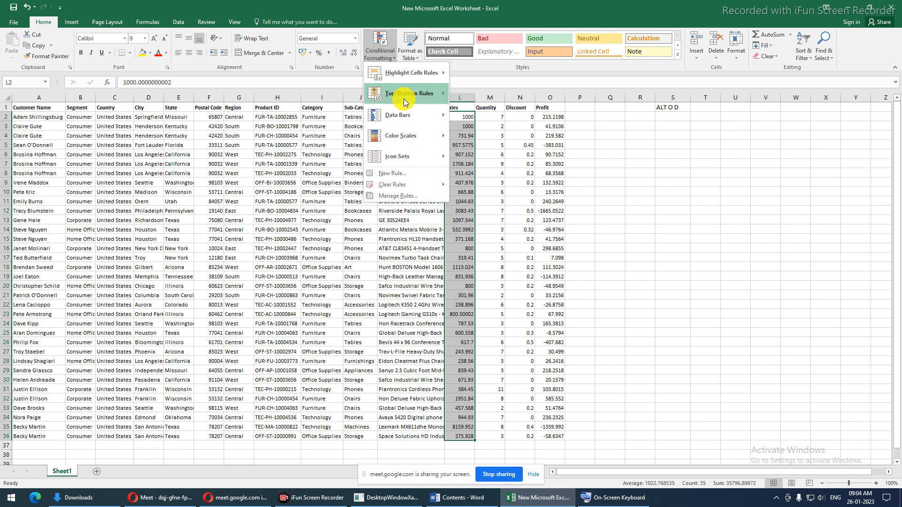
pyautogui.moveTo(424, 115)
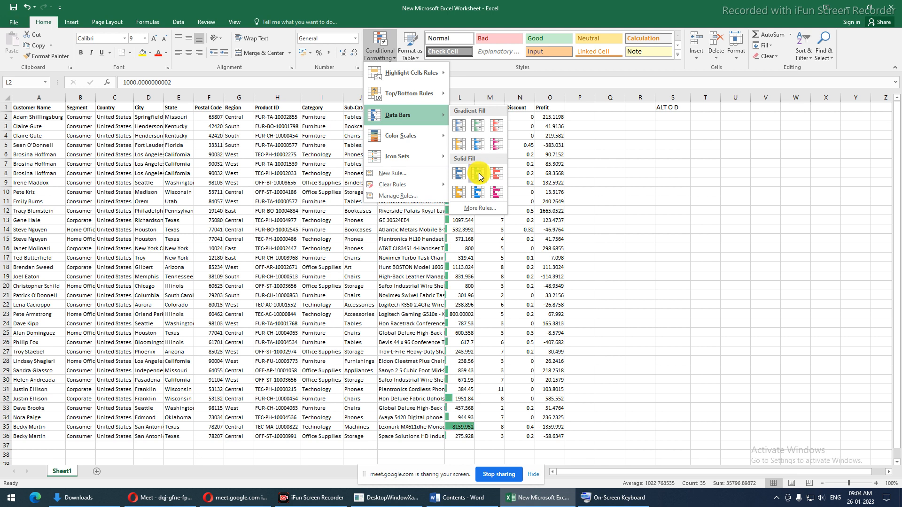
pyautogui.click(463, 128)
pyautogui.click(461, 154)
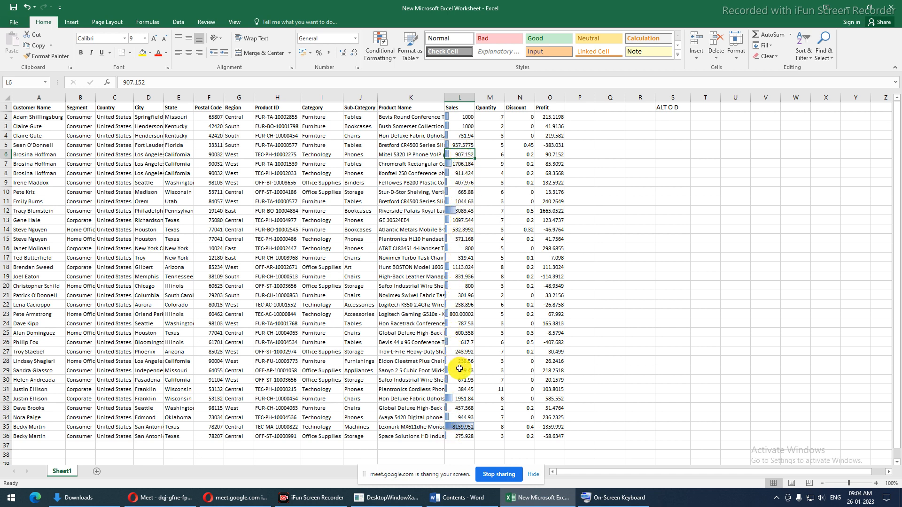
# - Set the Sales value in L15 to 16000 to test how the data bars rescale
pyautogui.click(460, 426)
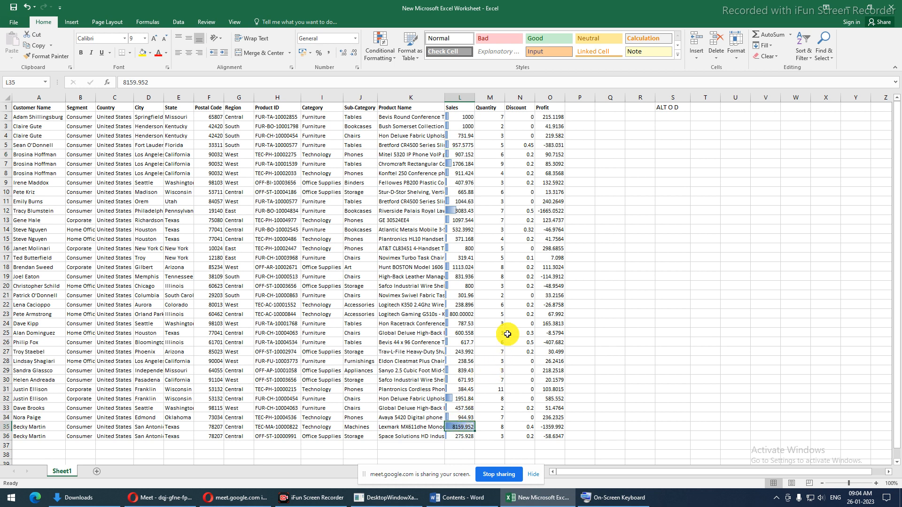
pyautogui.click(462, 238)
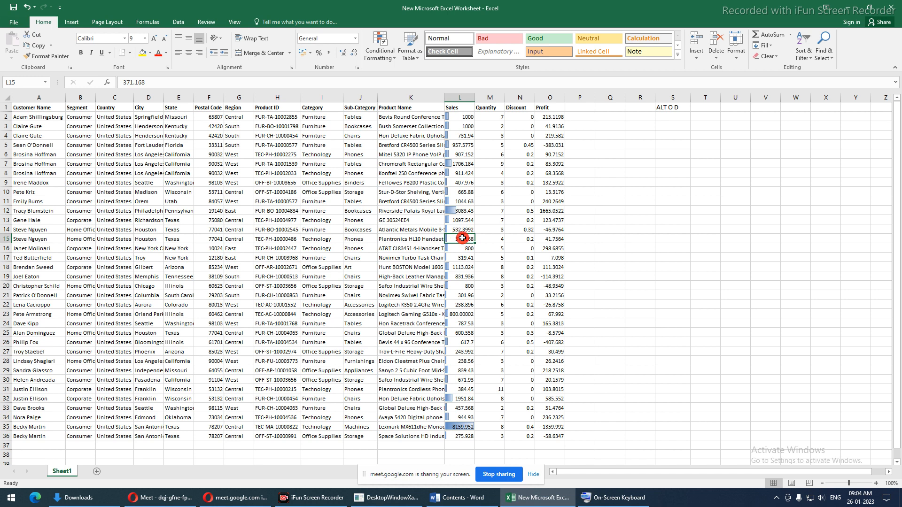
pyautogui.write('16000')
pyautogui.press('Return')
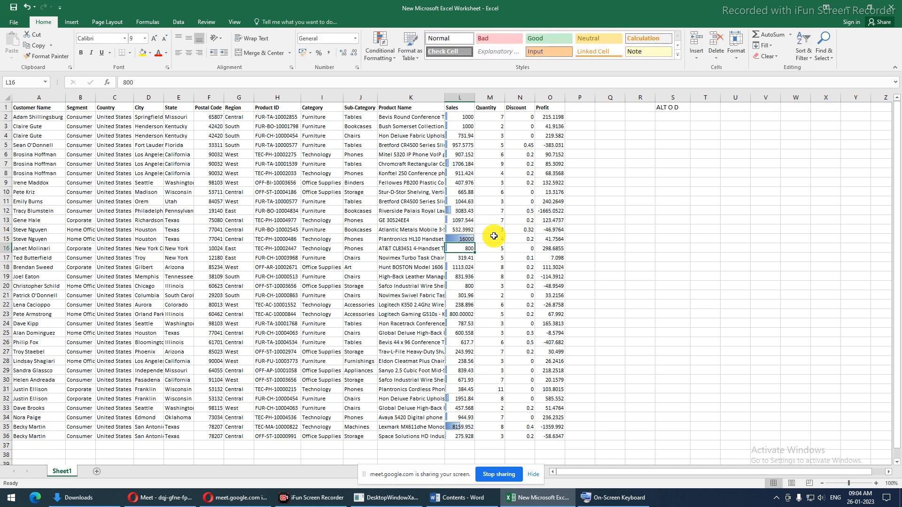
# - Set the Sales values in L15 to 160 and L35 to 200, and inspect the data bars in L12, L7 and L32
pyautogui.click(447, 239)
pyautogui.write('160')
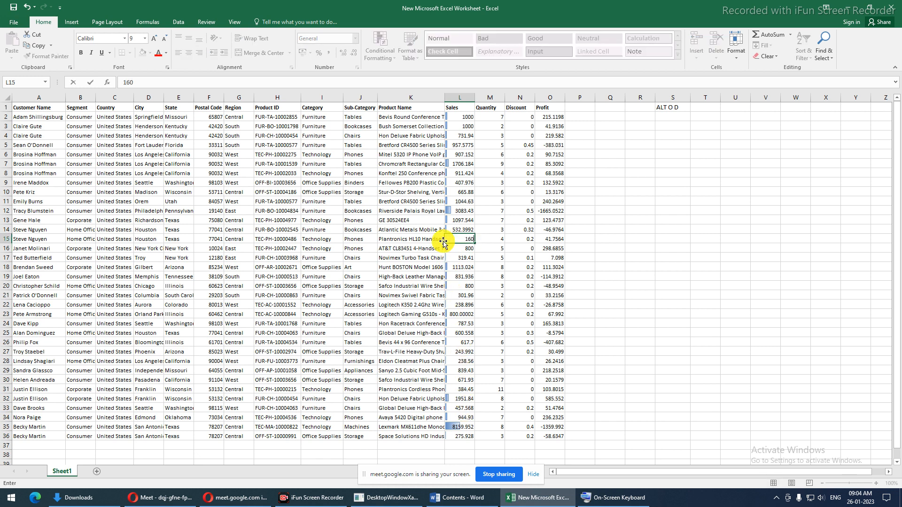
pyautogui.press('Return')
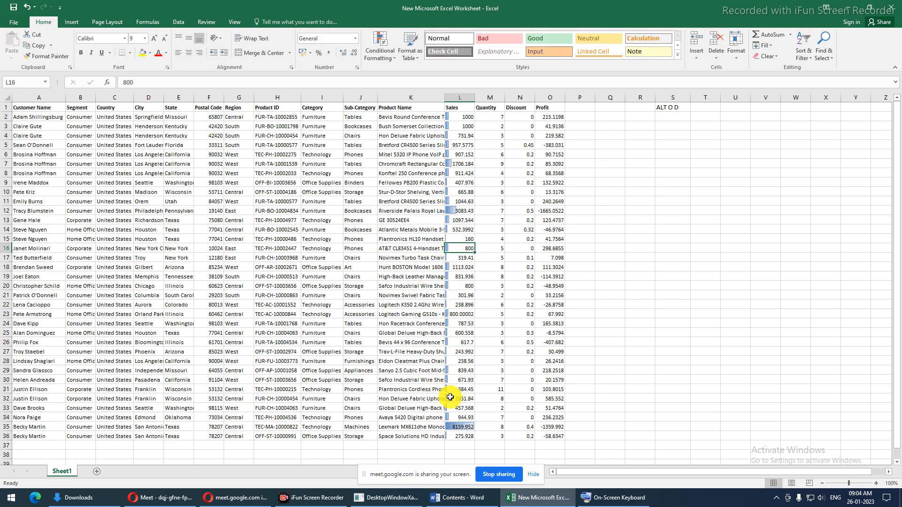
pyautogui.click(459, 425)
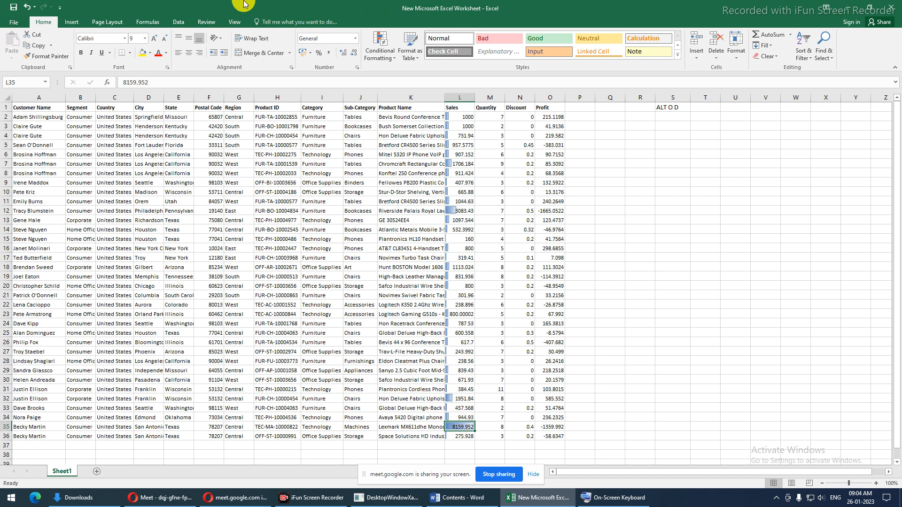
pyautogui.write('200')
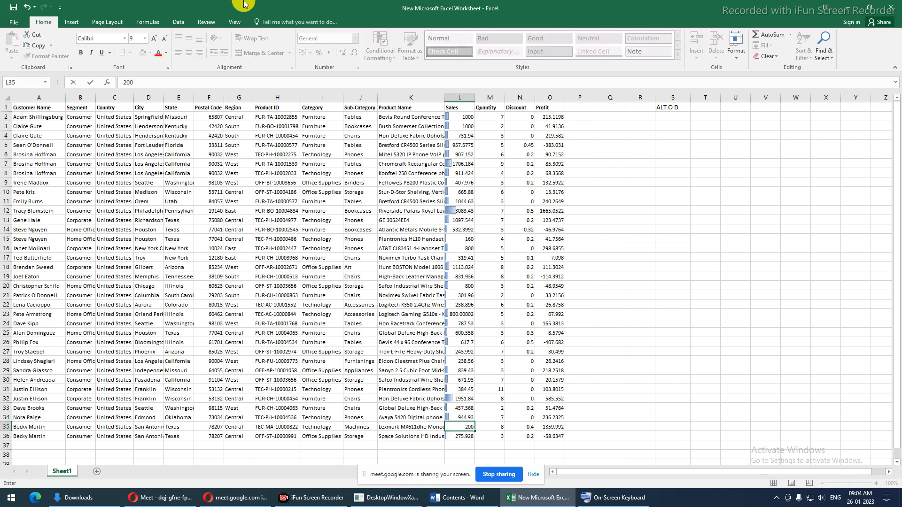
pyautogui.press('Return')
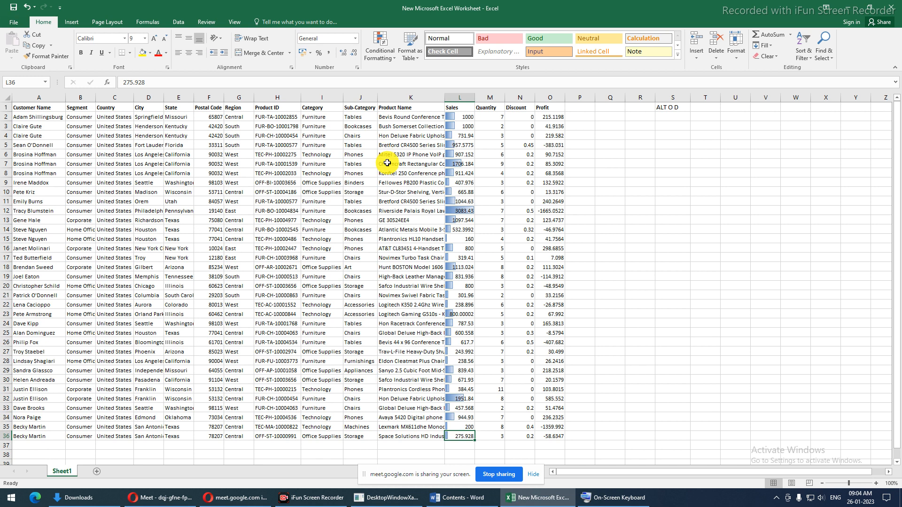
pyautogui.click(462, 211)
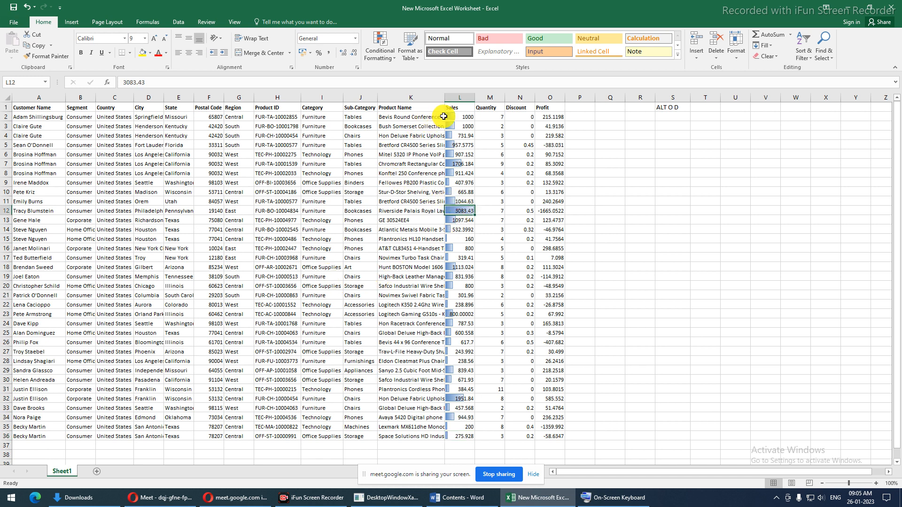
pyautogui.click(459, 163)
pyautogui.click(462, 391)
pyautogui.click(462, 397)
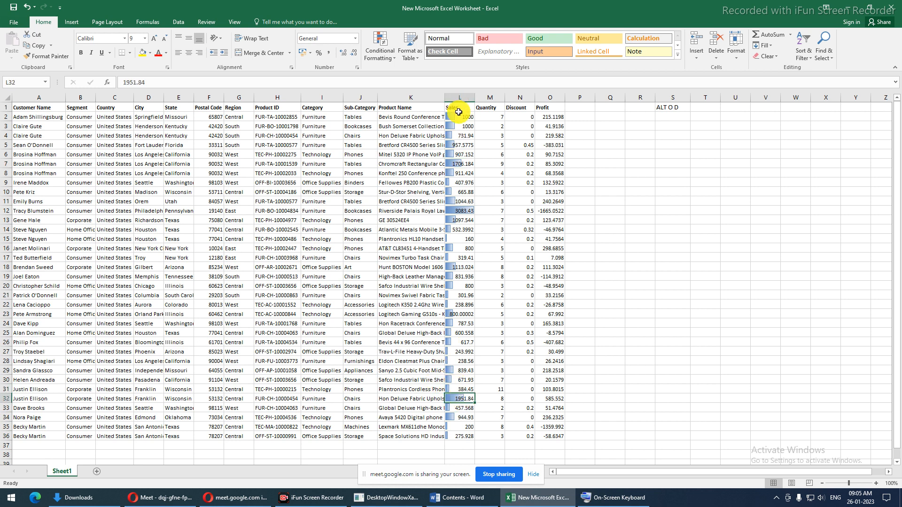
# - View the Color Scales and Icon Sets options for the Sales values in L2:L36, and clear the rules from those cells
pyautogui.moveTo(457, 116); pyautogui.dragTo(455, 427)
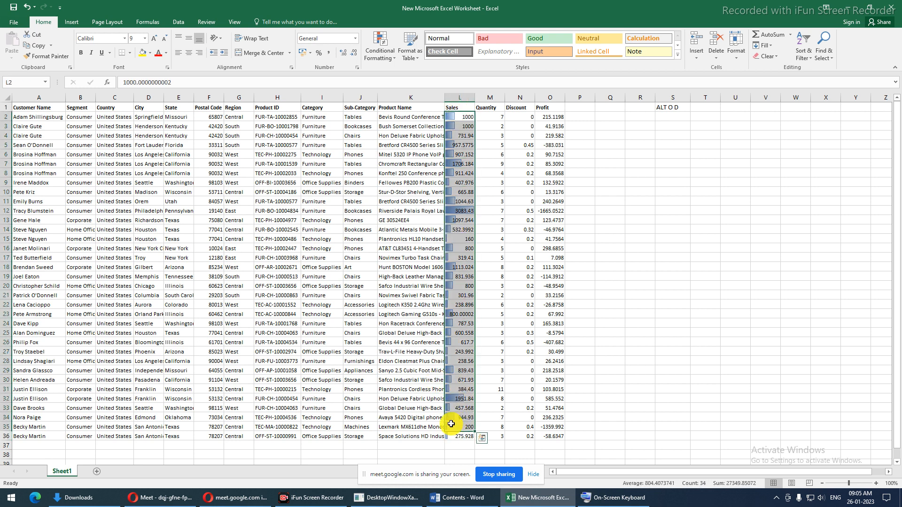
pyautogui.hotkey('shift', 'Down')
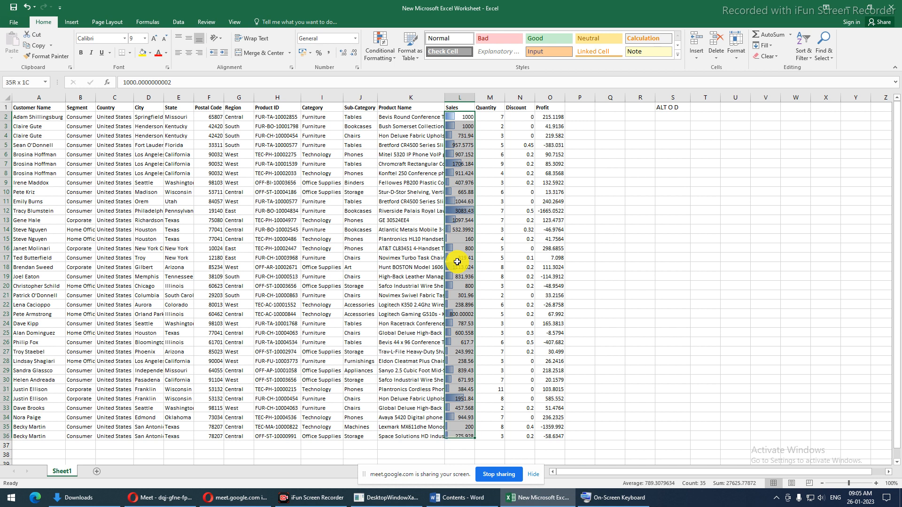
pyautogui.click(371, 60)
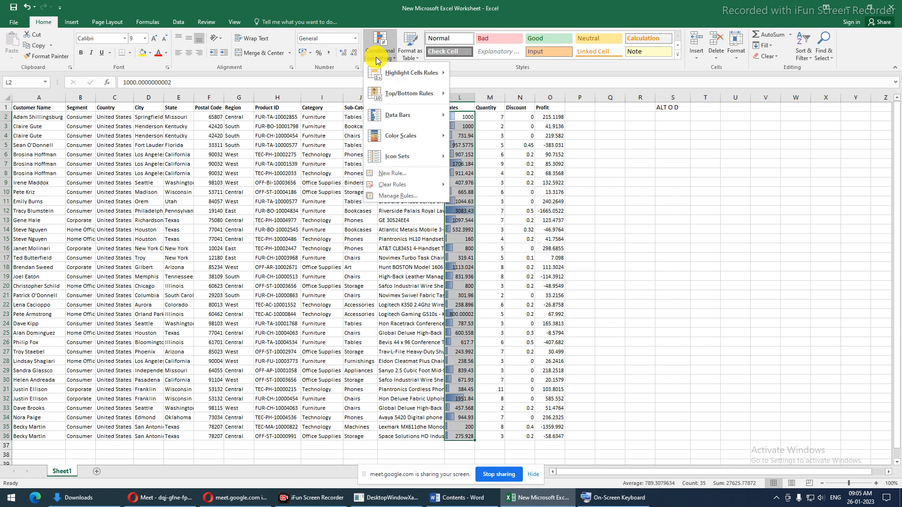
pyautogui.moveTo(401, 116)
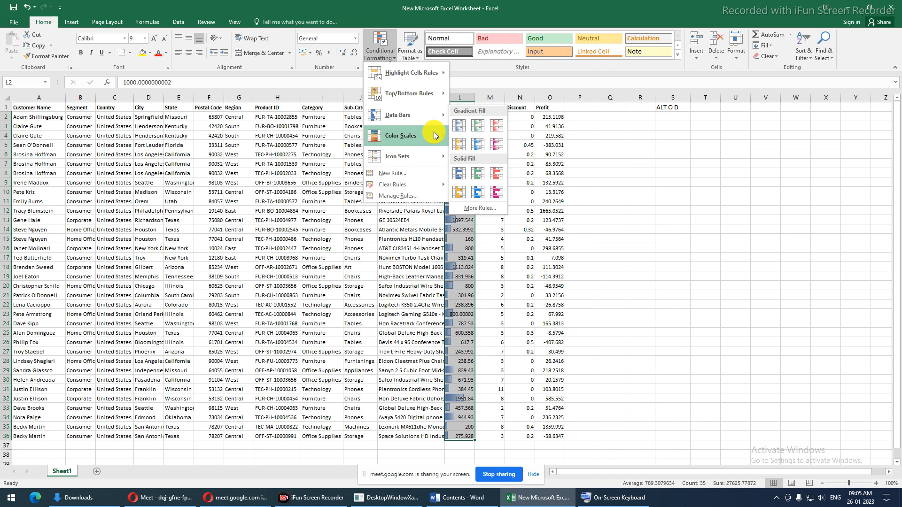
pyautogui.moveTo(434, 138)
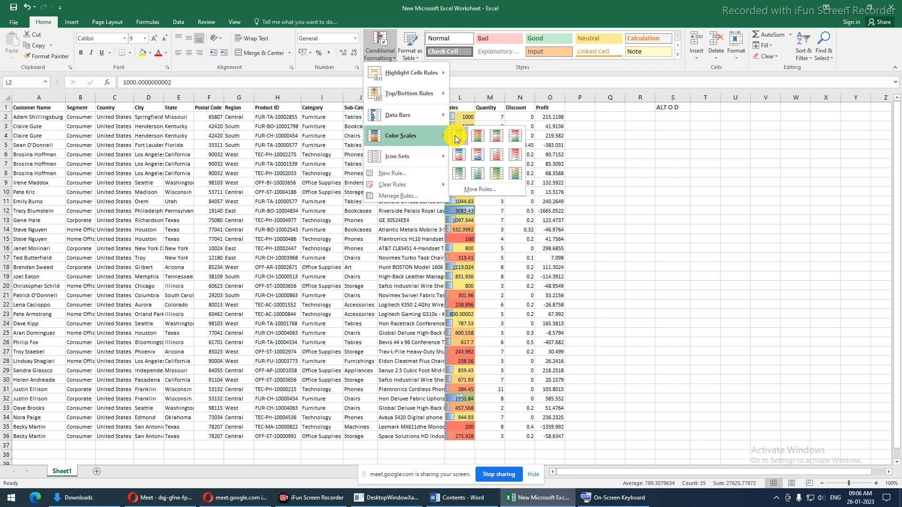
pyautogui.moveTo(430, 155)
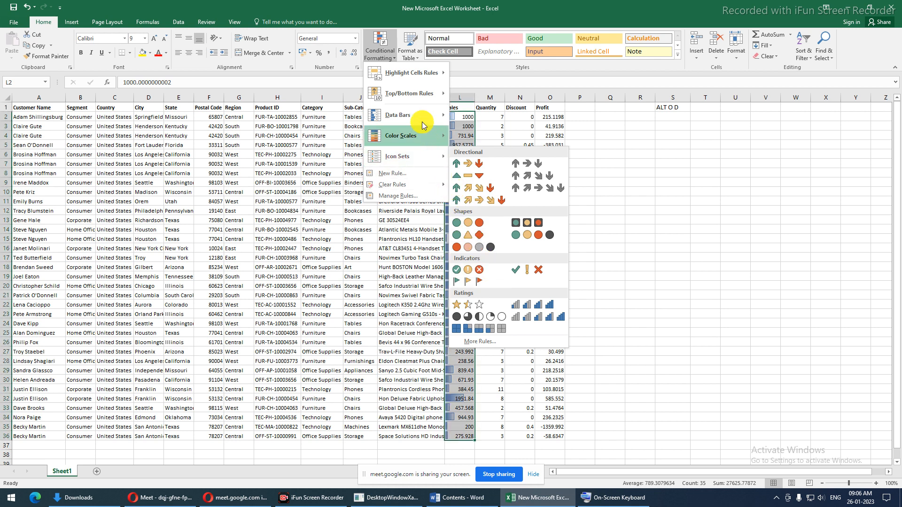
pyautogui.moveTo(418, 75)
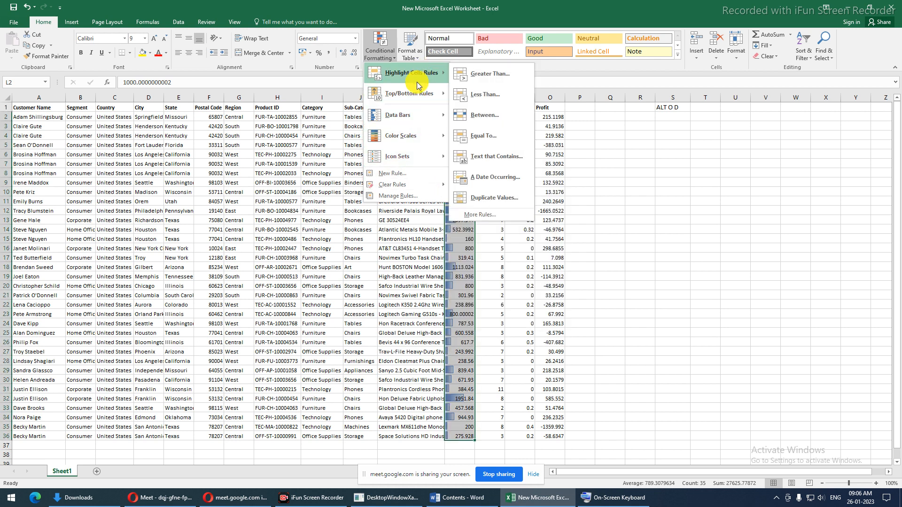
pyautogui.moveTo(413, 138)
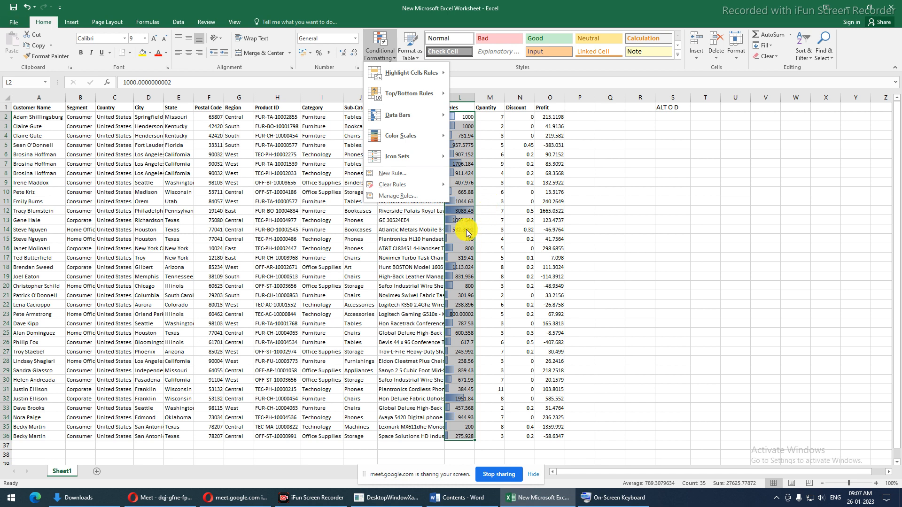
pyautogui.moveTo(413, 186)
pyautogui.click(460, 188)
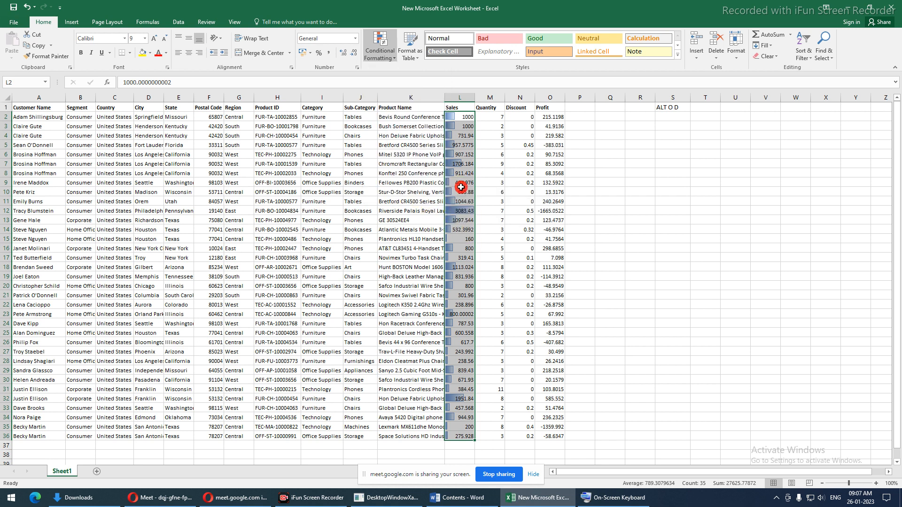
# - Open the Conditional Formatting Rules Manager and view the rules for This Worksheet, and return the scope to Current Selection
pyautogui.click(388, 57)
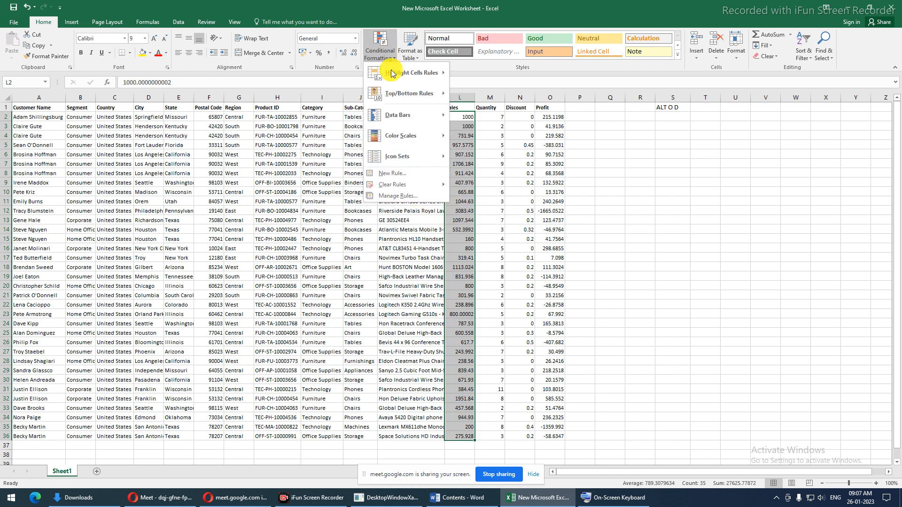
pyautogui.click(403, 197)
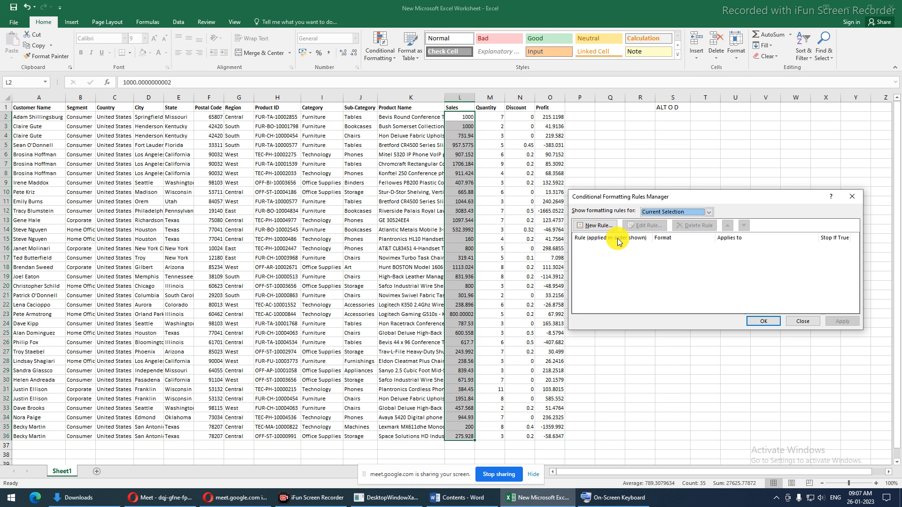
pyautogui.click(708, 214)
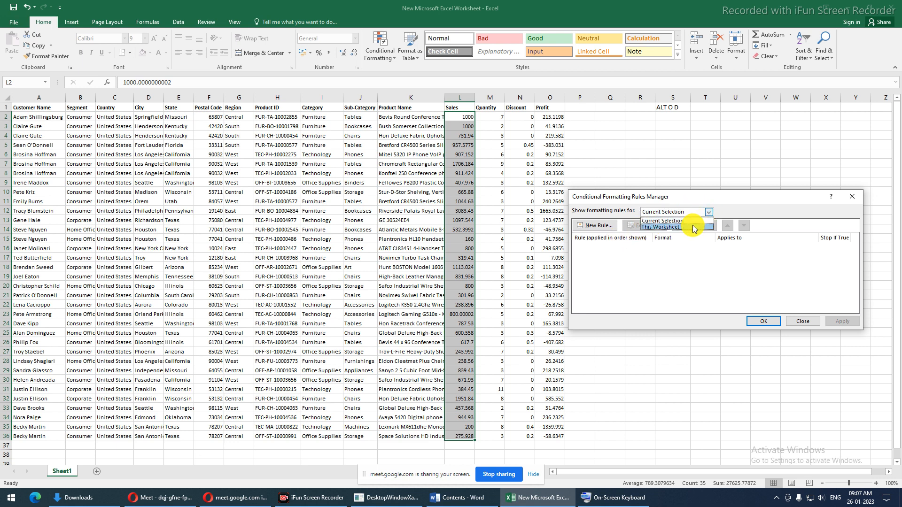
pyautogui.click(692, 227)
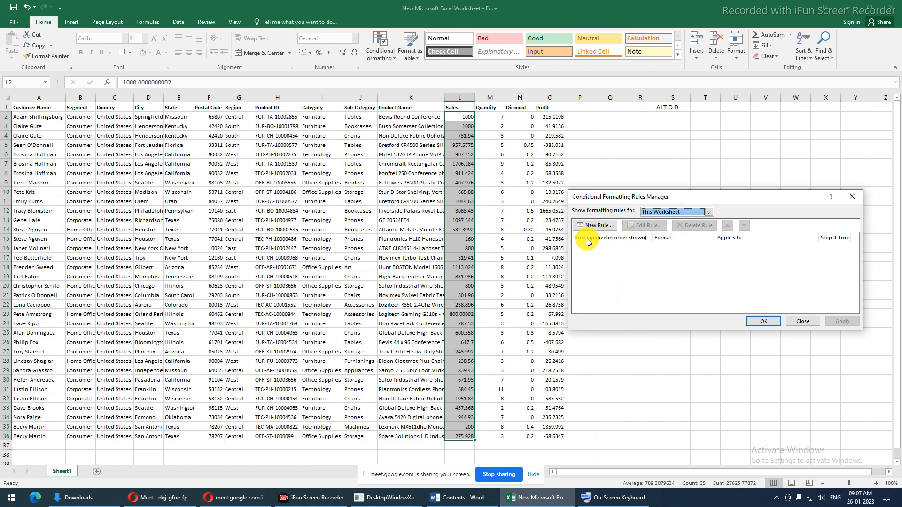
pyautogui.click(709, 212)
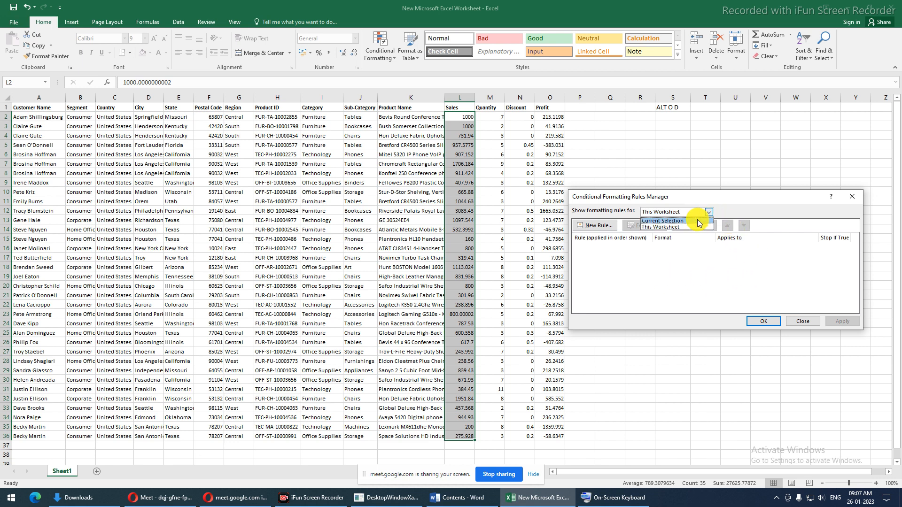
pyautogui.click(697, 220)
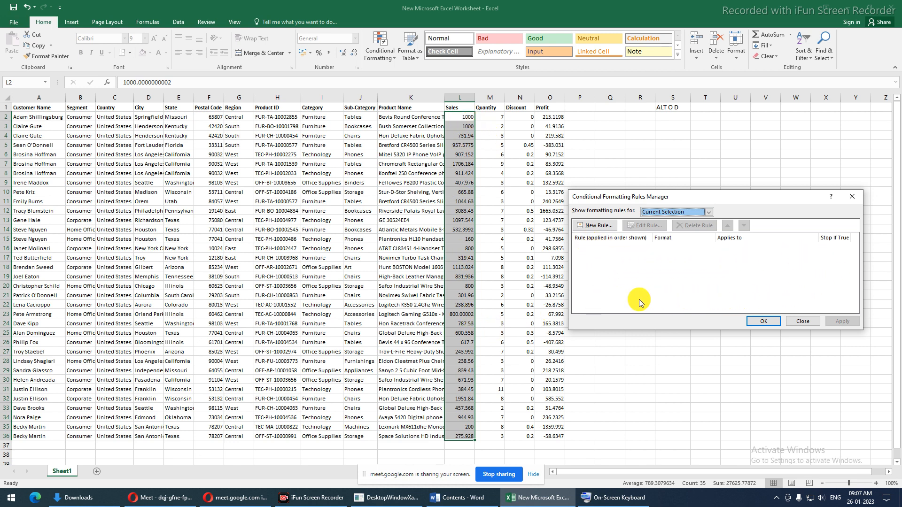
# - Start a new formatting rule based on cell values and open its Format Style choices
pyautogui.click(598, 230)
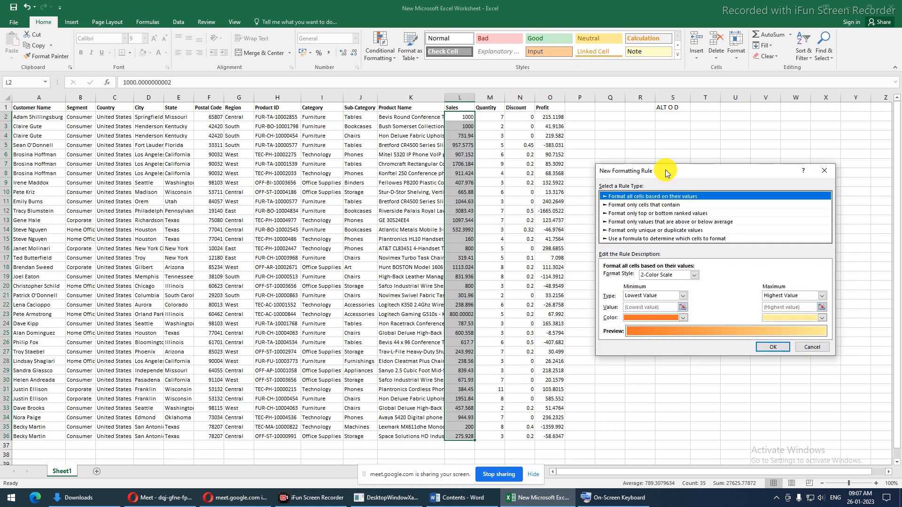
pyautogui.moveTo(665, 174); pyautogui.dragTo(673, 158)
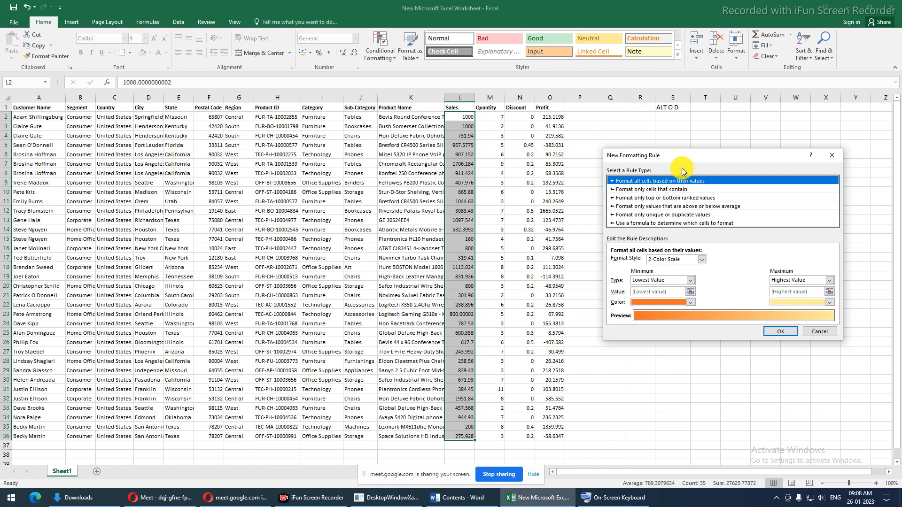
pyautogui.moveTo(681, 153); pyautogui.dragTo(671, 158)
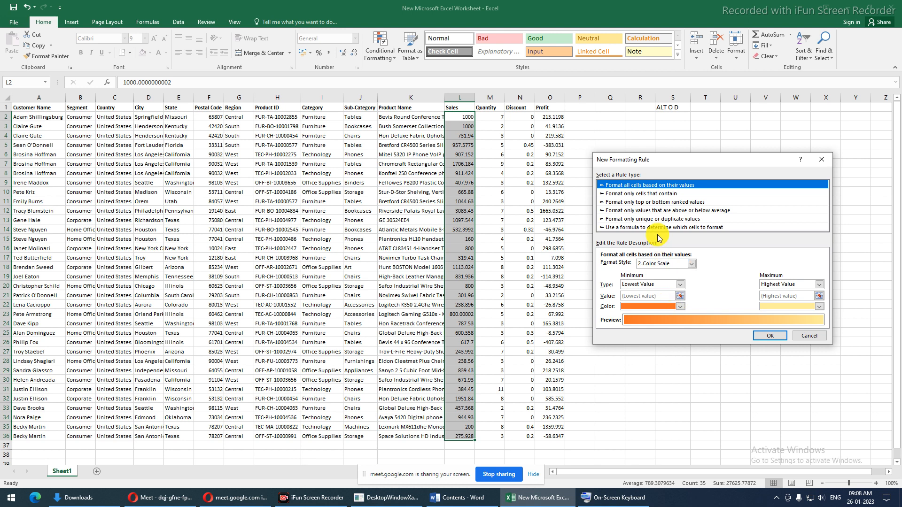
pyautogui.click(690, 264)
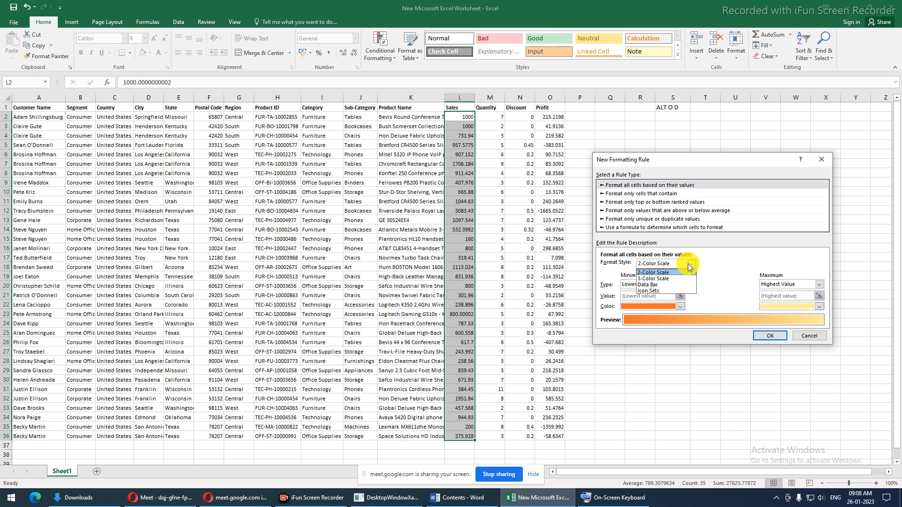
# - Keep the 2-Color Scale style and set its minimum to the Number type with a value of 100
pyautogui.click(690, 266)
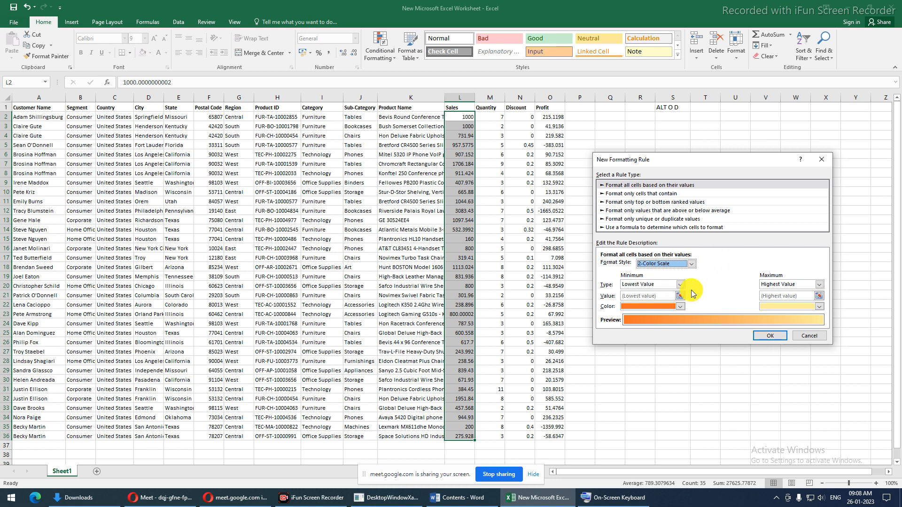
pyautogui.click(672, 285)
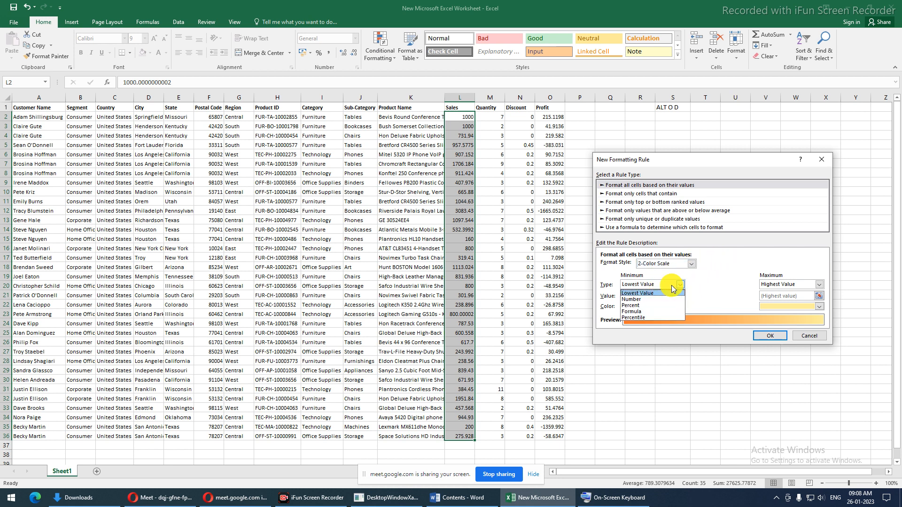
pyautogui.click(647, 300)
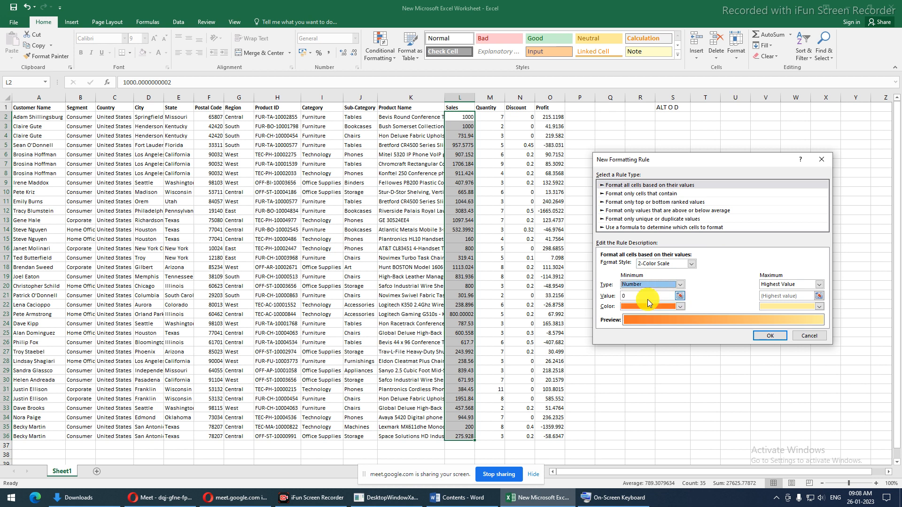
pyautogui.click(638, 298)
pyautogui.write('100')
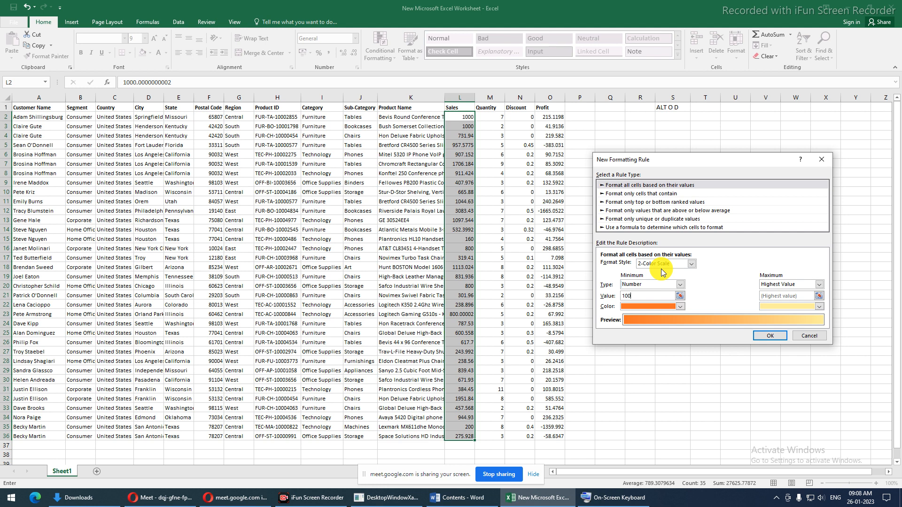
# - Set the color scale's maximum to the Number type with a value of 1000 and its minimum color to dark blue
pyautogui.click(819, 284)
pyautogui.click(788, 300)
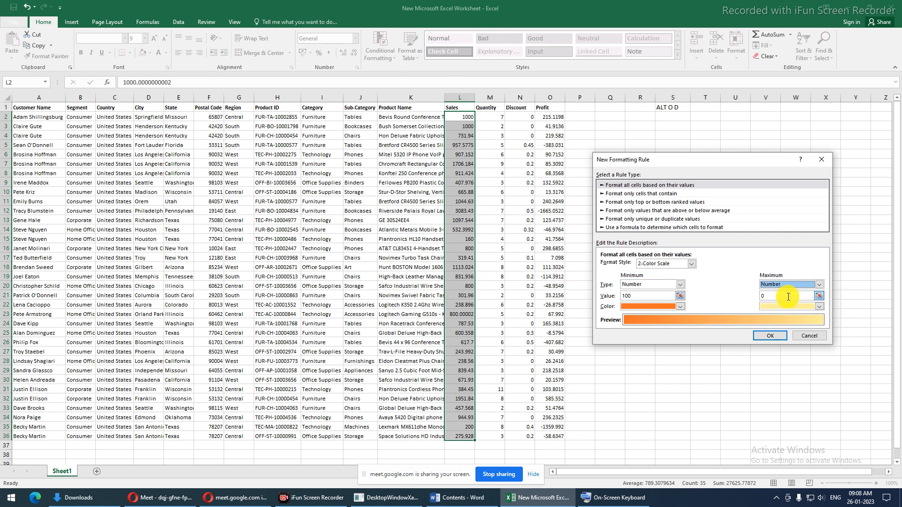
pyautogui.doubleClick(772, 296)
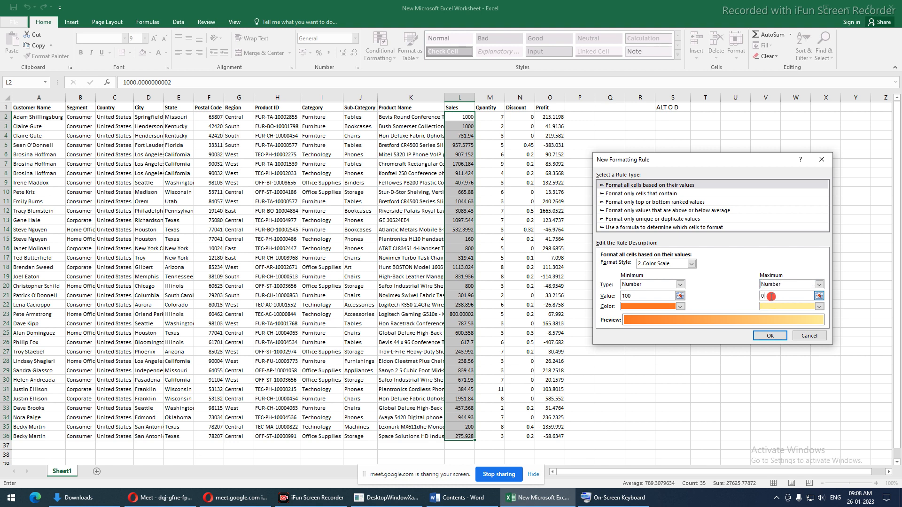
pyautogui.write('1000')
pyautogui.click(680, 306)
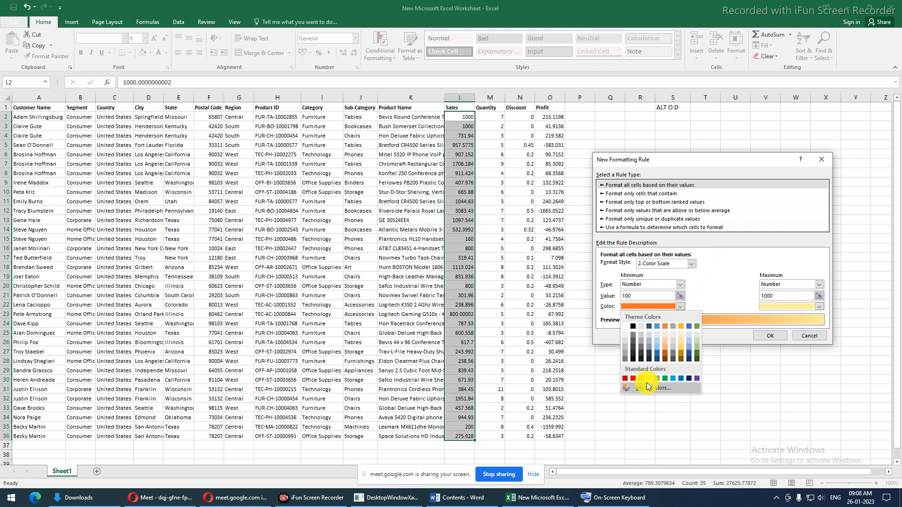
pyautogui.click(687, 353)
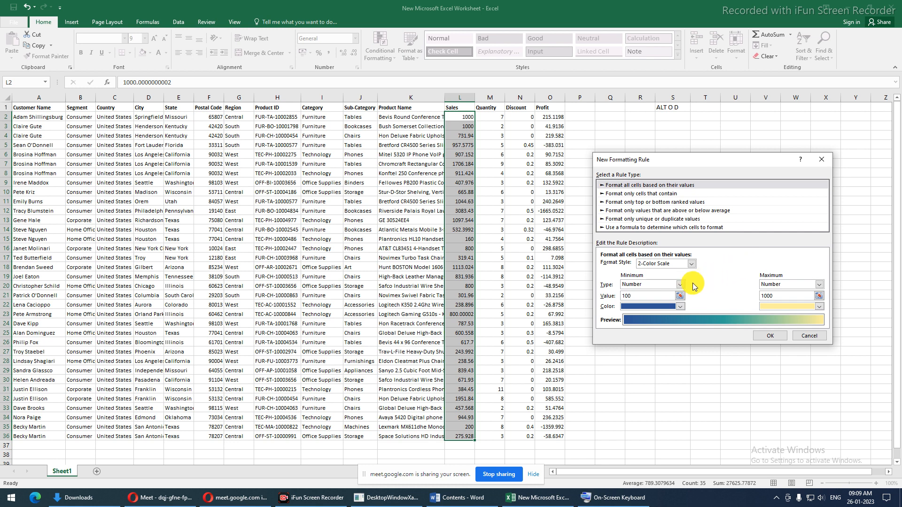
# - Switch the rule type to Format only cells that contain and review the Cell Value comparison options
pyautogui.click(650, 194)
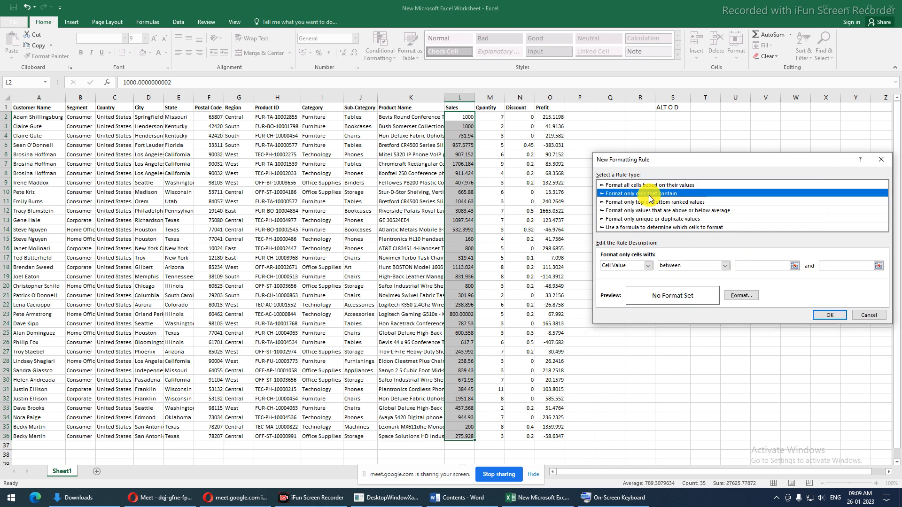
pyautogui.click(648, 266)
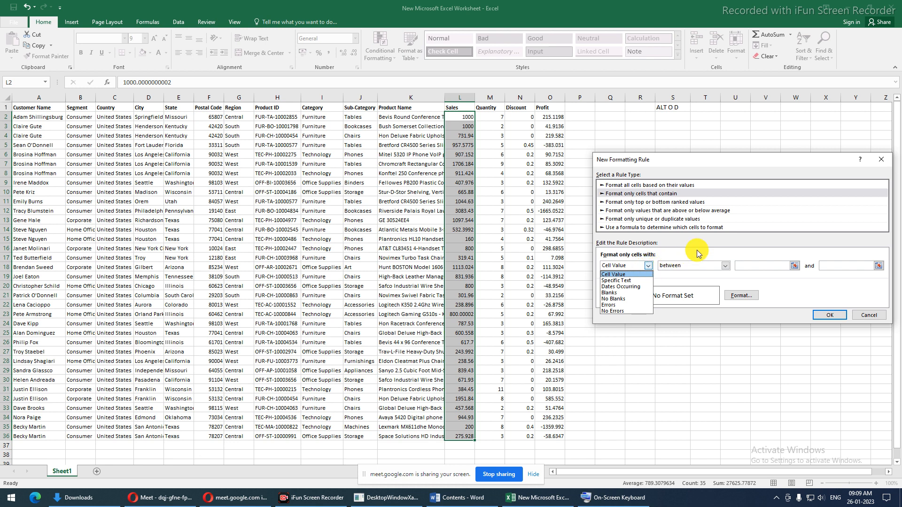
pyautogui.click(716, 249)
pyautogui.click(742, 266)
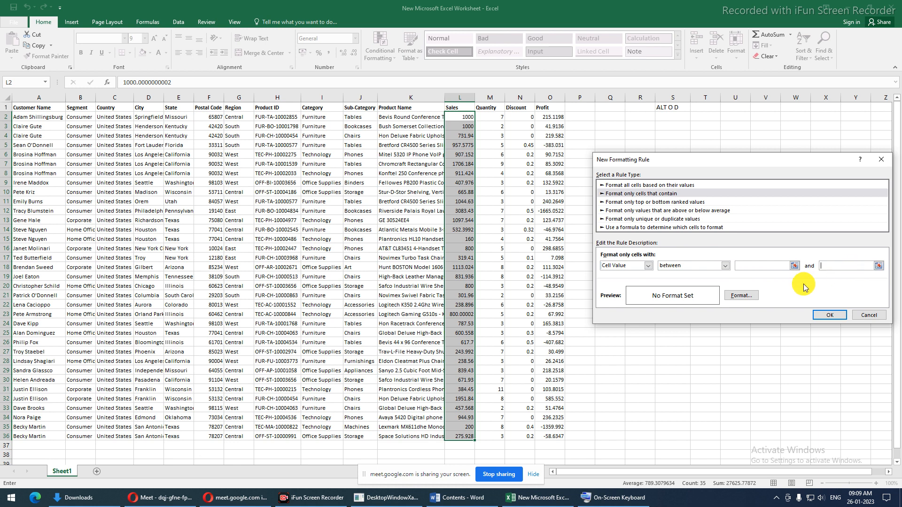
pyautogui.click(649, 265)
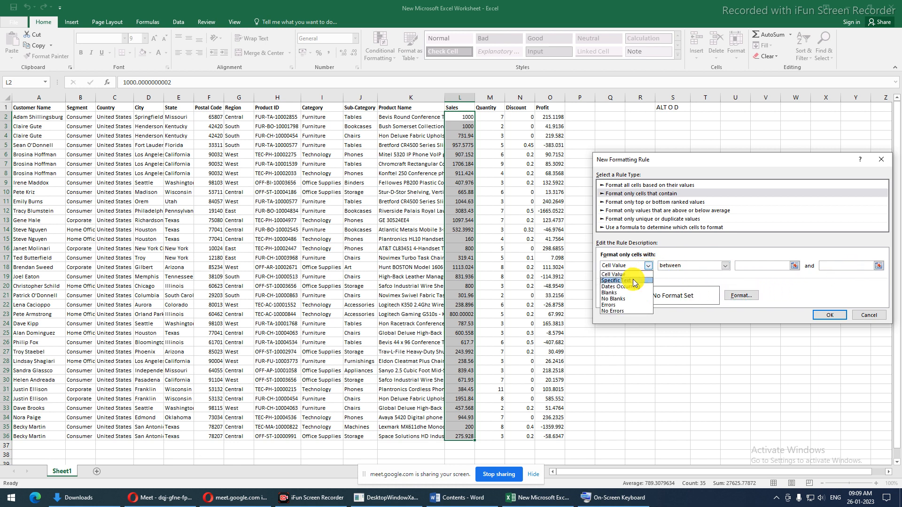
pyautogui.click(704, 267)
pyautogui.click(725, 267)
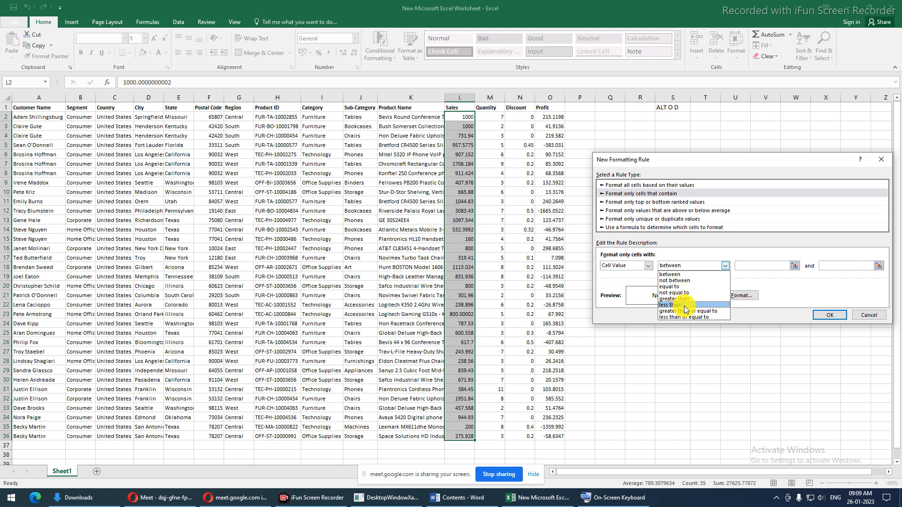
# - Try the Specific Text and Dates Occurring conditions for the rule and view the options each one offers
pyautogui.click(648, 266)
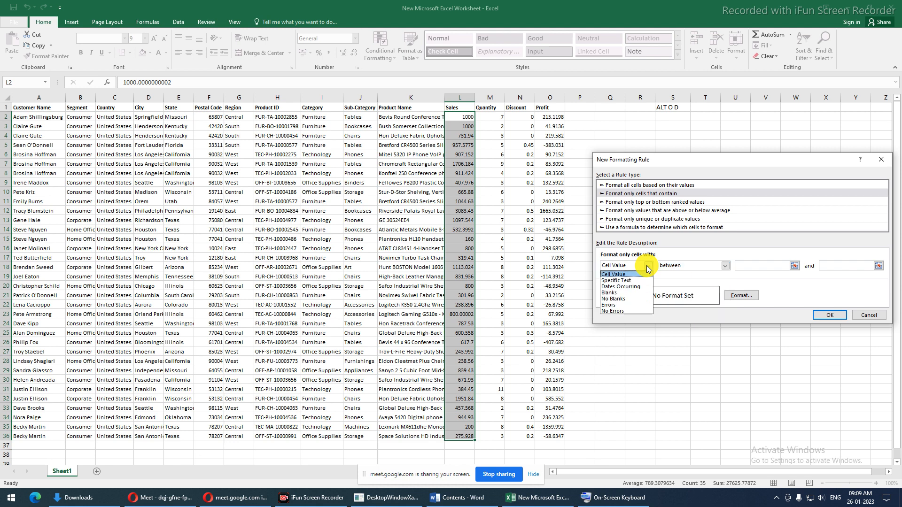
pyautogui.click(639, 279)
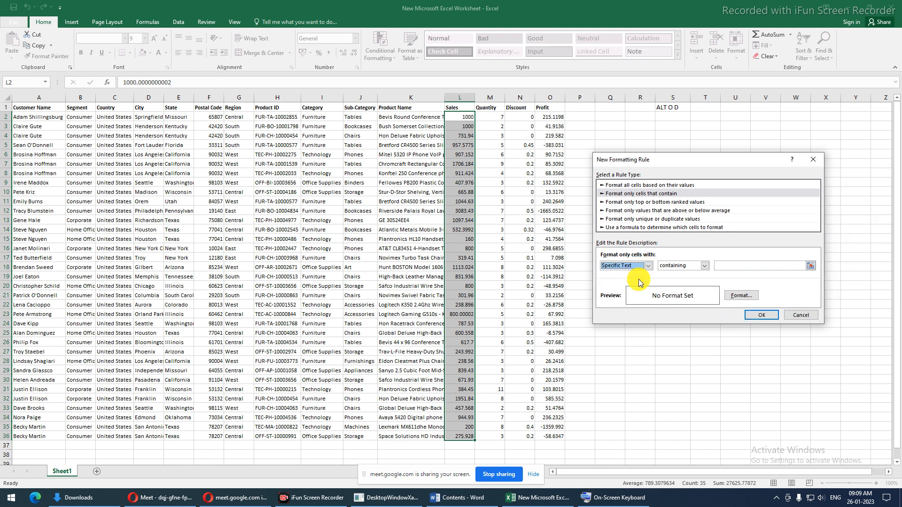
pyautogui.click(704, 266)
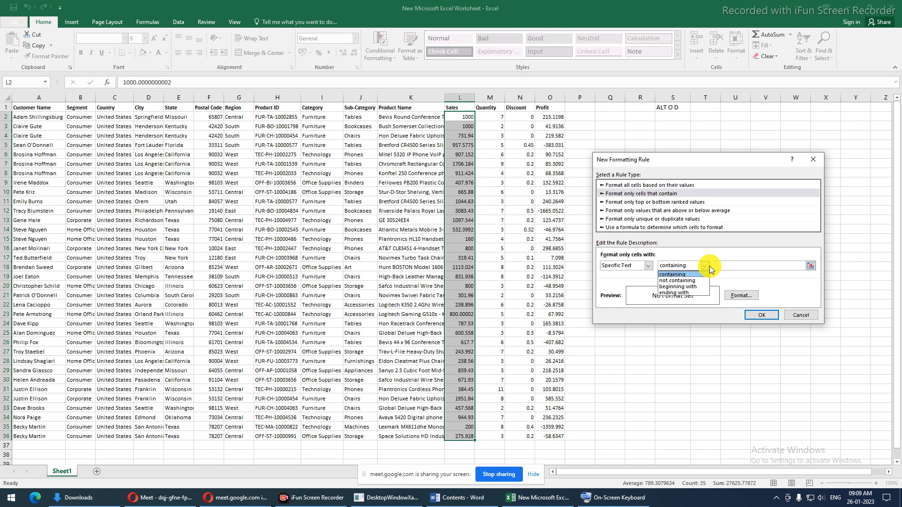
pyautogui.click(644, 267)
pyautogui.click(644, 267)
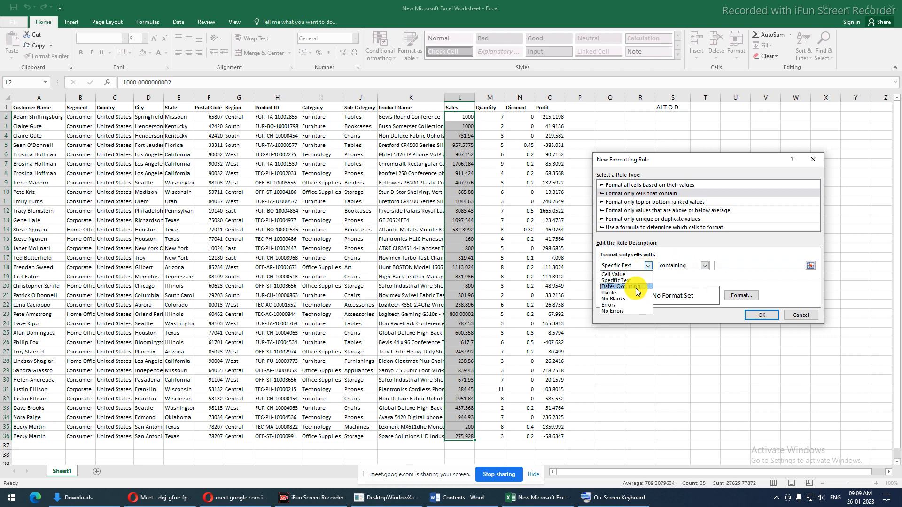
pyautogui.click(636, 287)
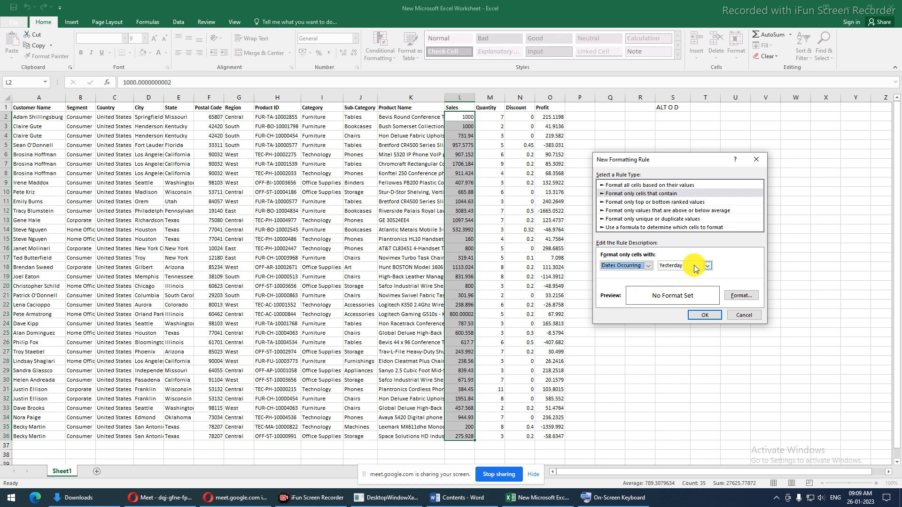
pyautogui.click(702, 267)
# - Change the rule's condition to Blanks and from there to Errors
pyautogui.click(632, 266)
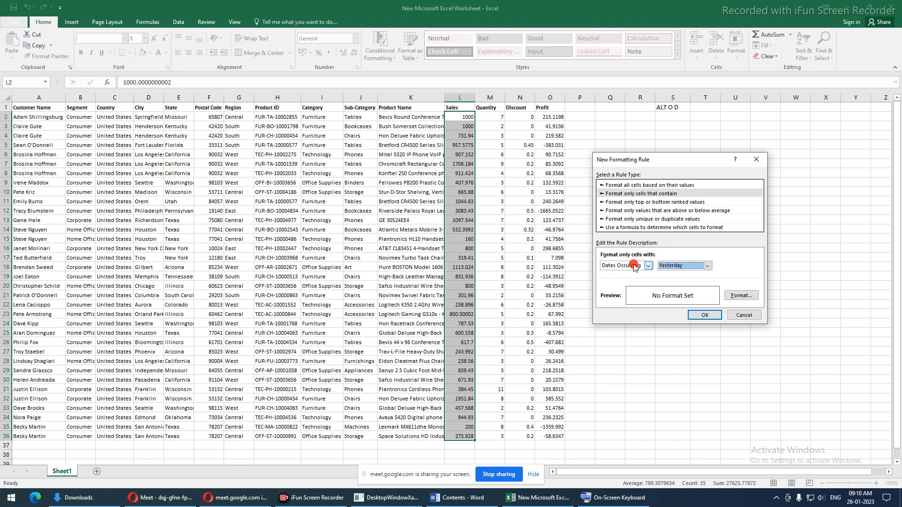
pyautogui.click(635, 266)
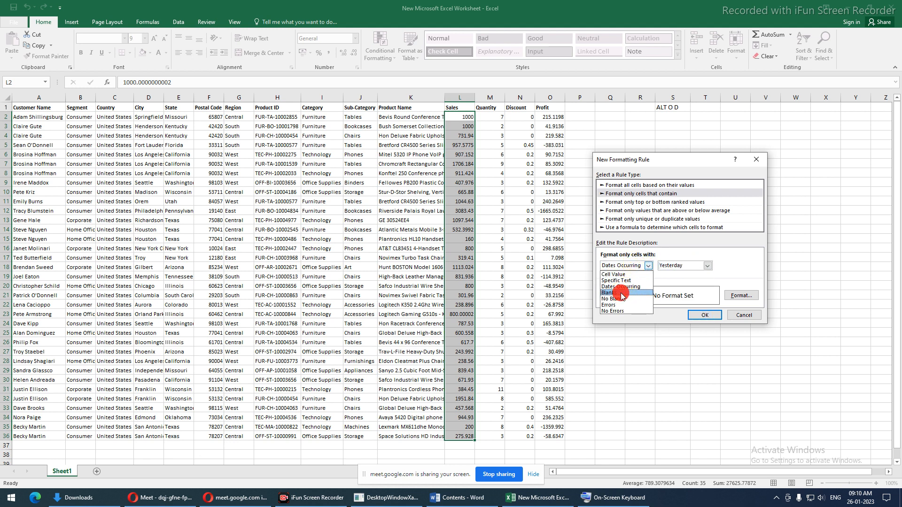
pyautogui.click(621, 292)
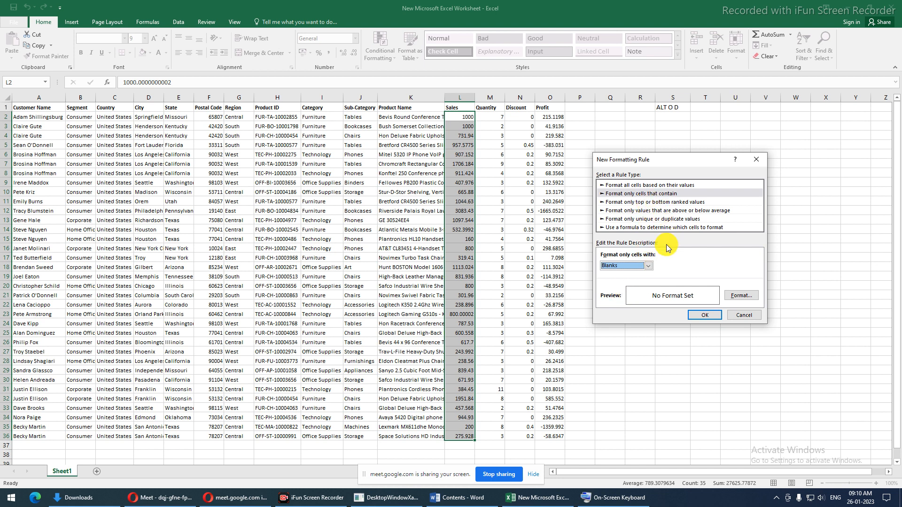
pyautogui.click(650, 266)
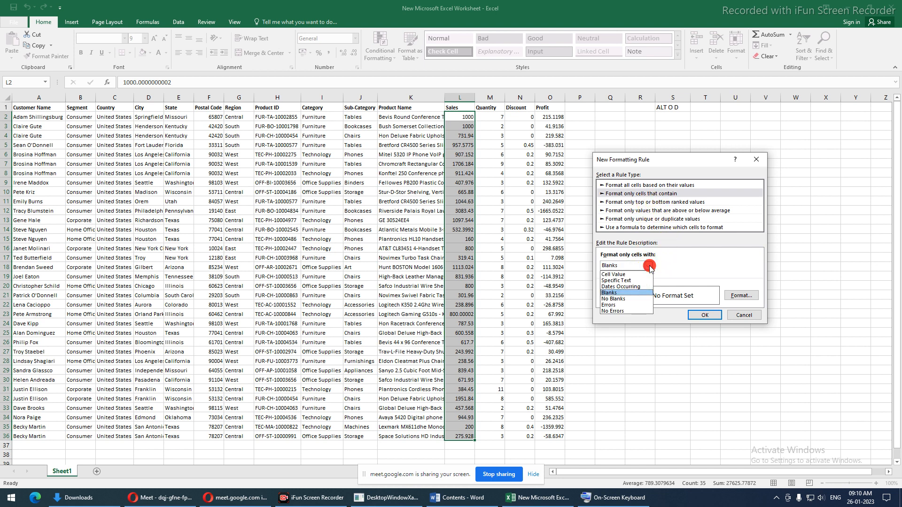
pyautogui.click(623, 305)
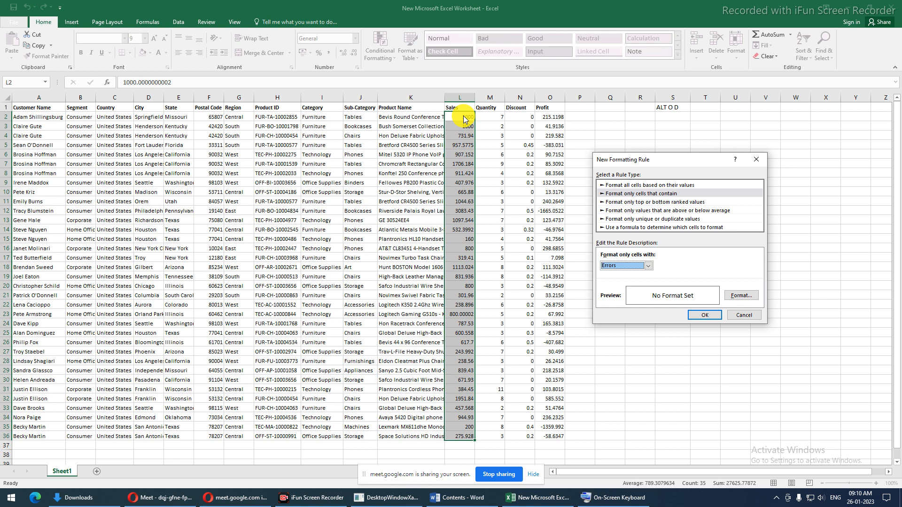
# - Launch Calculator by running calc and move its window over the middle of the worksheet data
pyautogui.press('super+r')
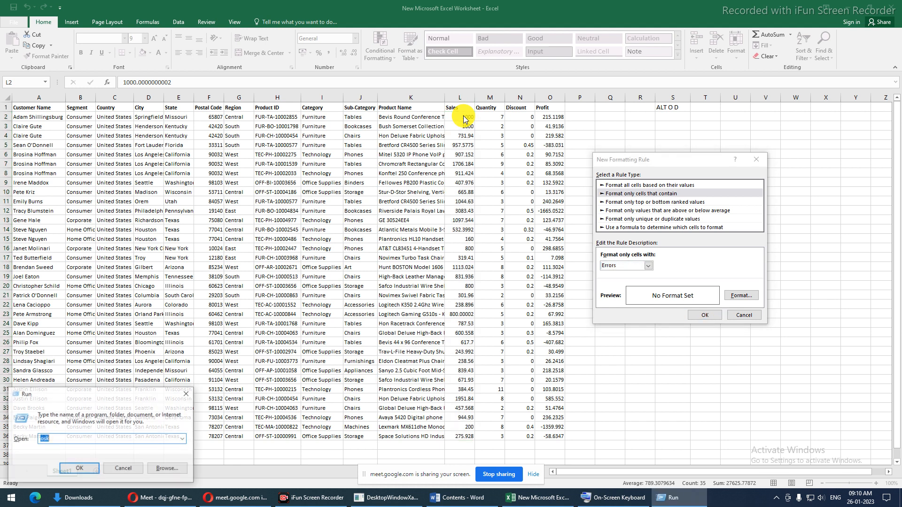
pyautogui.write('calc')
pyautogui.press('Return')
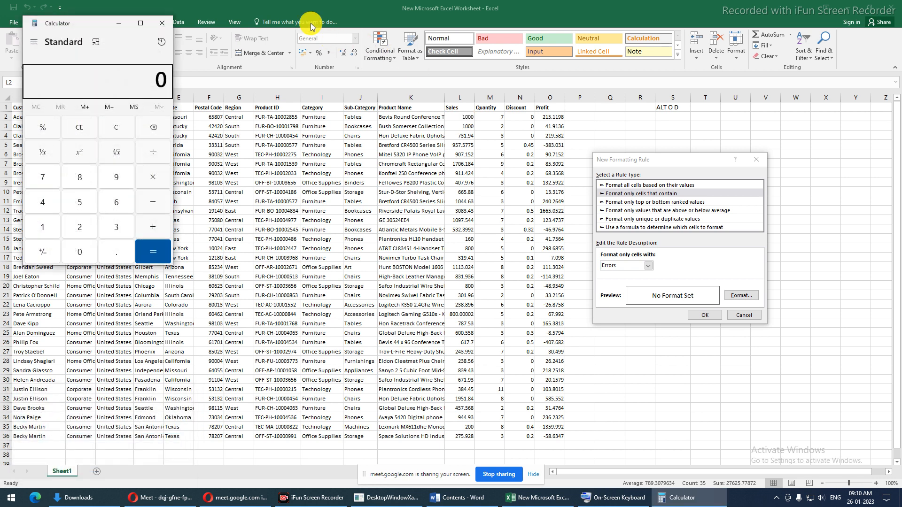
pyautogui.moveTo(91, 24); pyautogui.dragTo(328, 159)
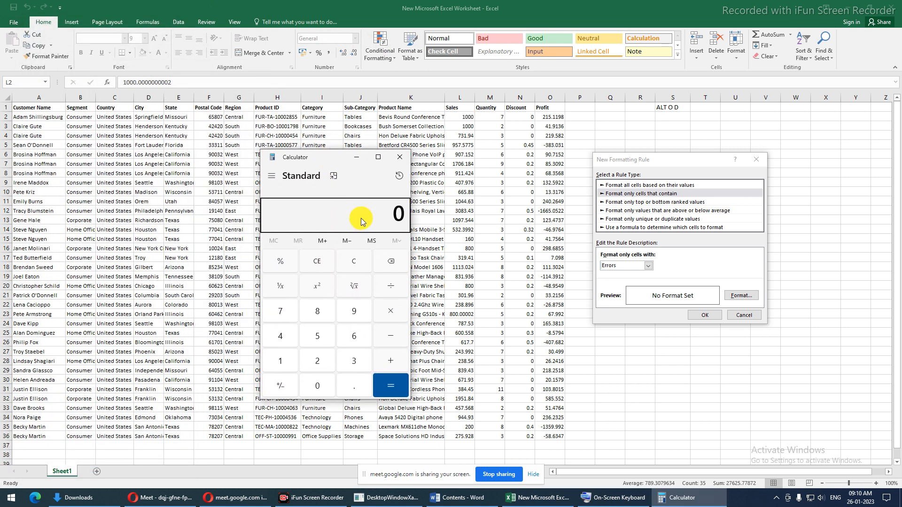
# - Try dividing a number by zero in Calculator and minimize its window
pyautogui.press('2')
pyautogui.press('Return')
pyautogui.press('2')
pyautogui.press('0')
pyautogui.press('Return')
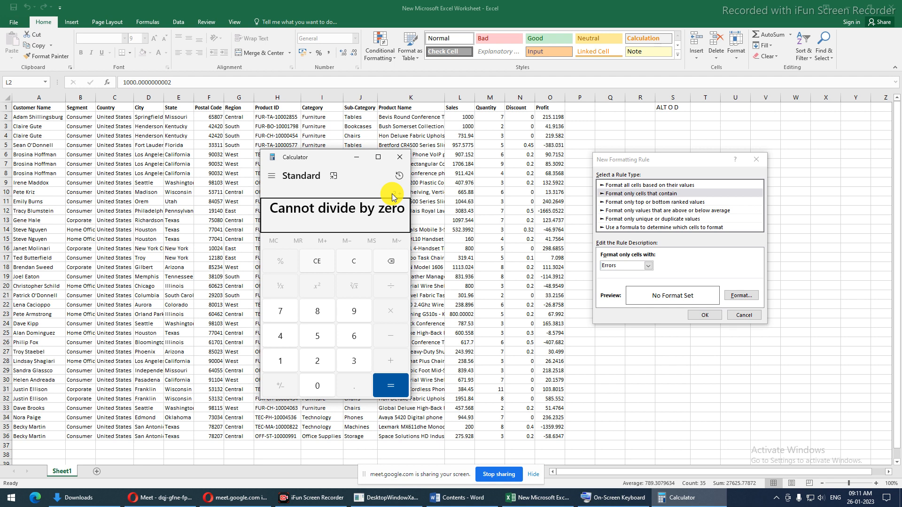
pyautogui.click(357, 158)
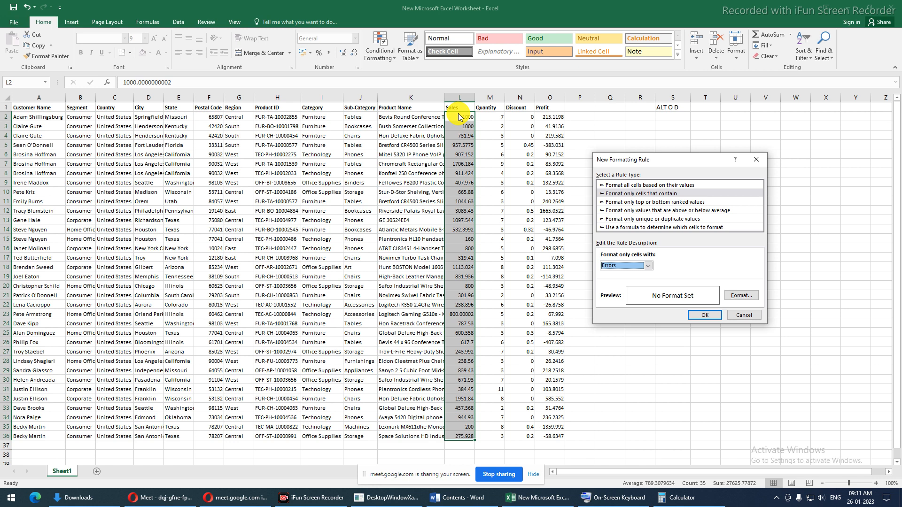
# - Go through the remaining rule types, choose Use a formula to determine which cells to format, and enter =$L$2 as the formula
pyautogui.click(618, 203)
pyautogui.click(621, 211)
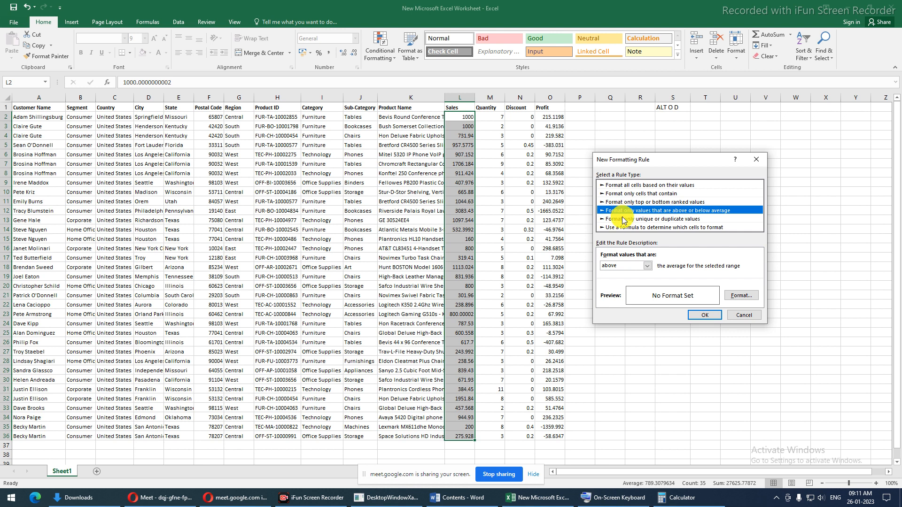
pyautogui.click(624, 219)
pyautogui.click(624, 228)
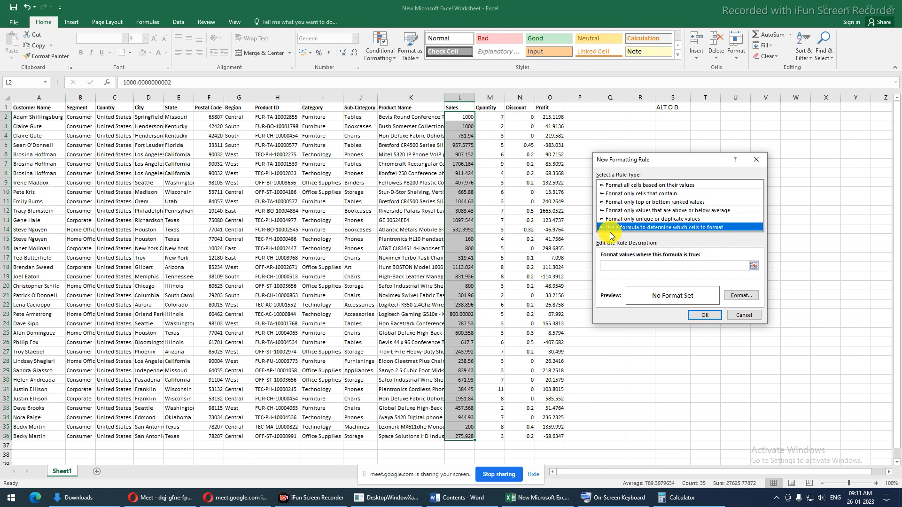
pyautogui.click(613, 264)
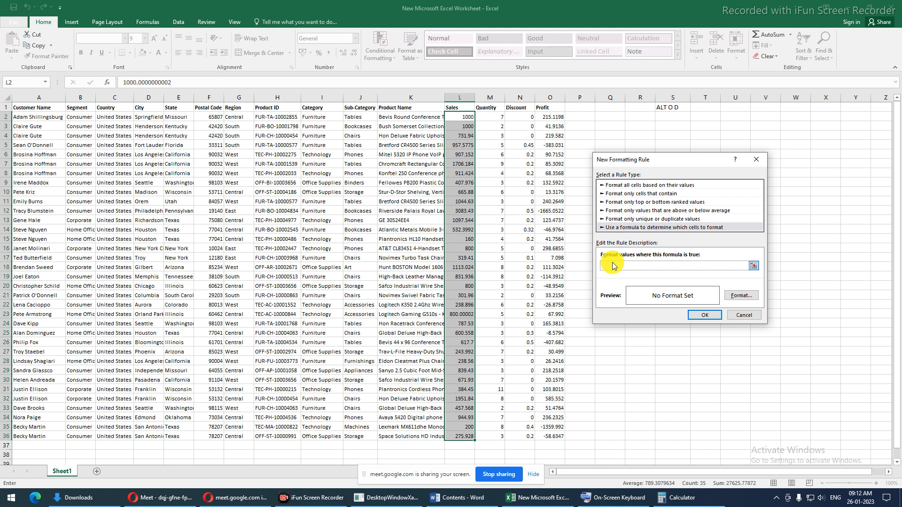
pyautogui.click(454, 118)
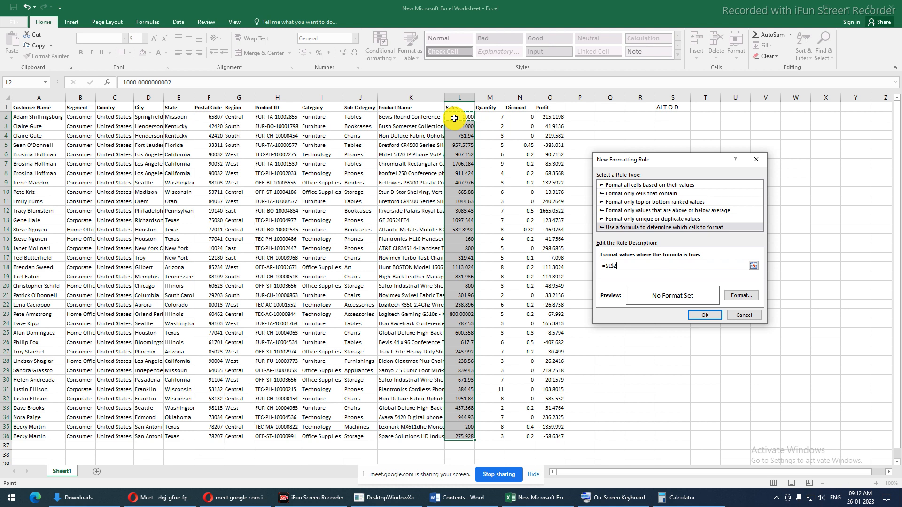
# - Bring up the On-Screen Keyboard and change the rule formula's reference through L$2 and $L2 to the fully relative =L2
pyautogui.doubleClick(607, 266)
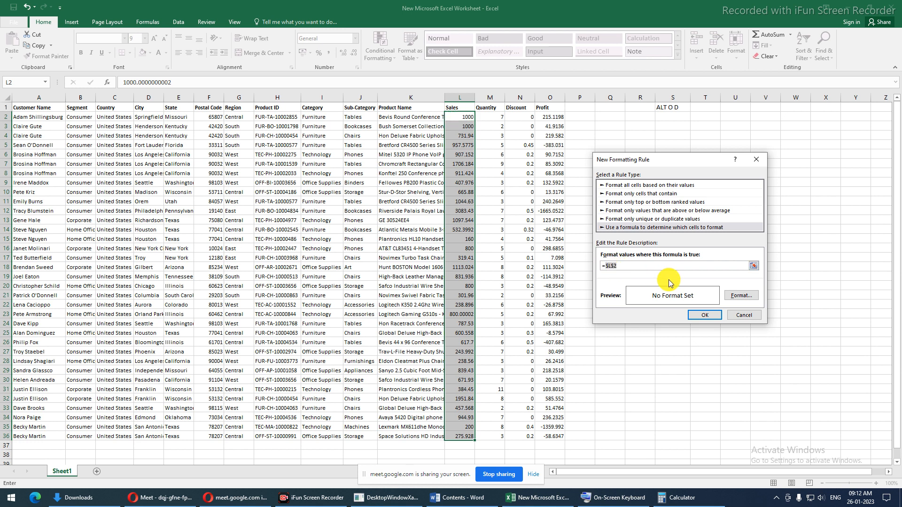
pyautogui.click(615, 497)
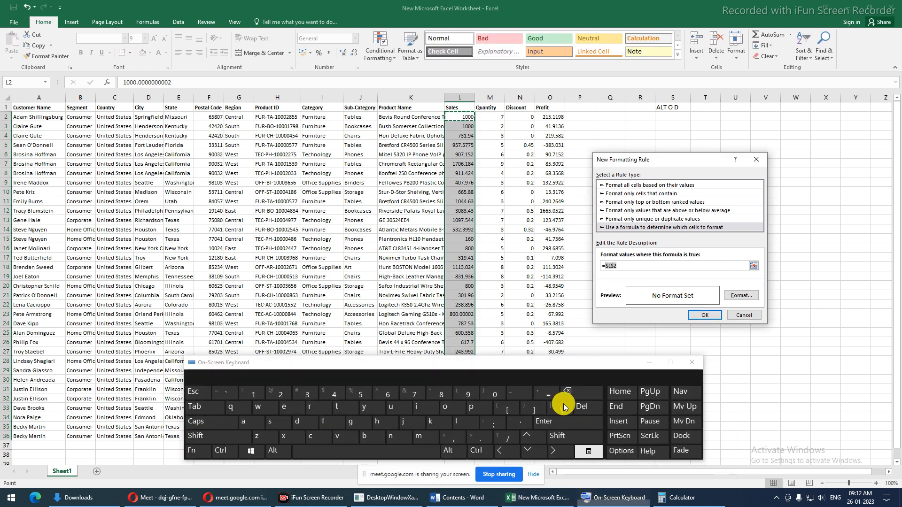
pyautogui.click(201, 454)
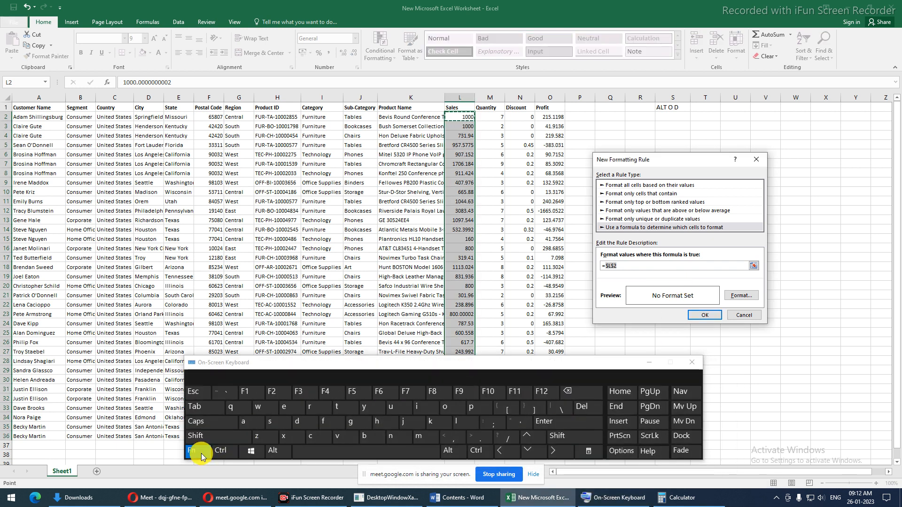
pyautogui.click(326, 391)
pyautogui.click(326, 392)
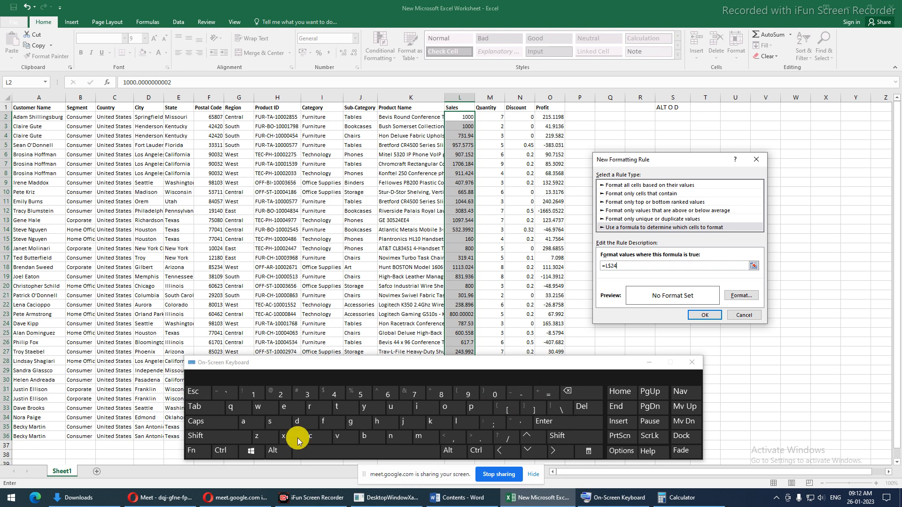
pyautogui.click(568, 390)
pyautogui.click(197, 452)
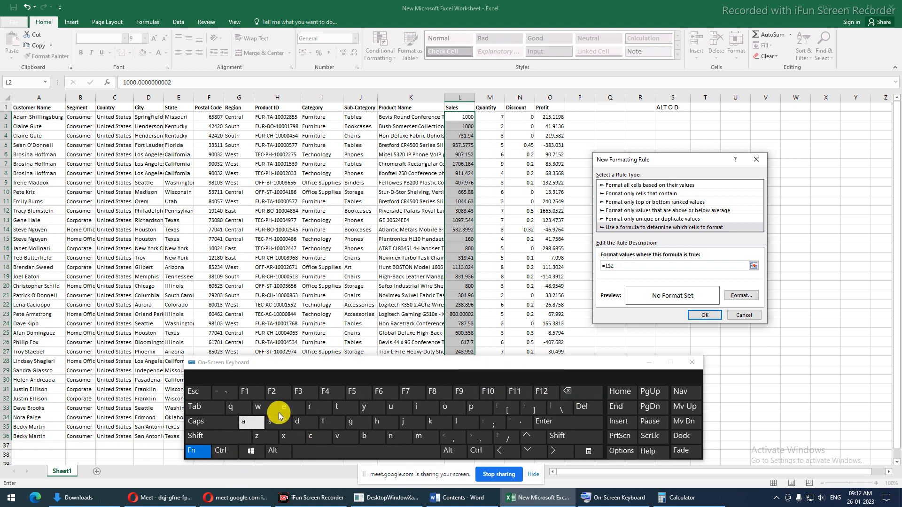
pyautogui.click(322, 395)
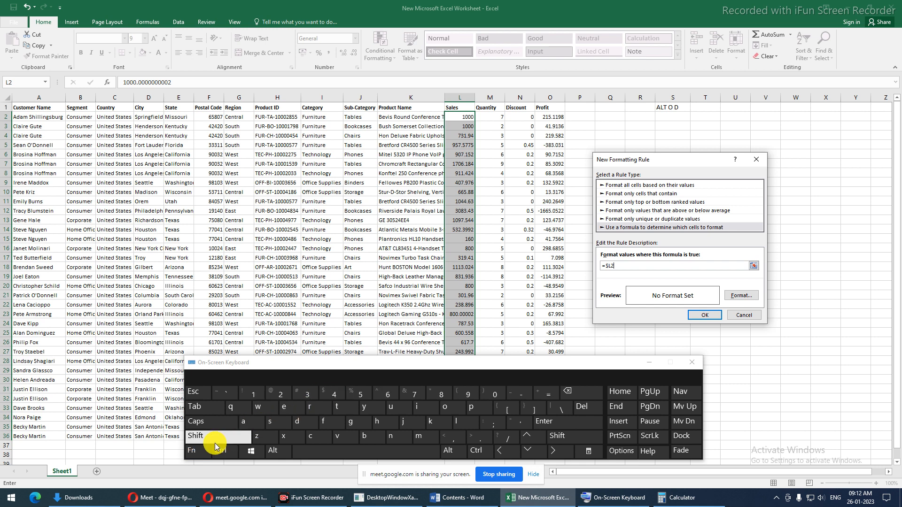
pyautogui.click(202, 453)
pyautogui.click(322, 395)
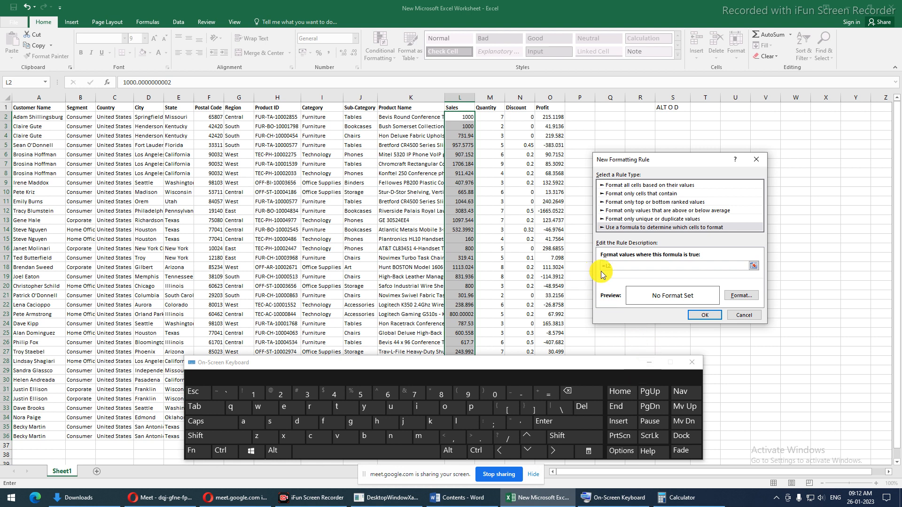
# - Give the formula rule a yellow background fill
pyautogui.click(733, 297)
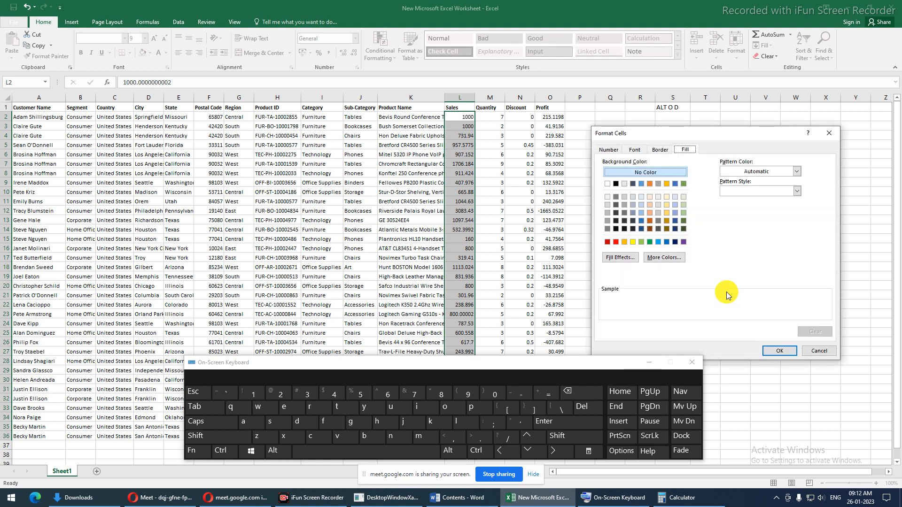
pyautogui.click(638, 243)
pyautogui.click(634, 243)
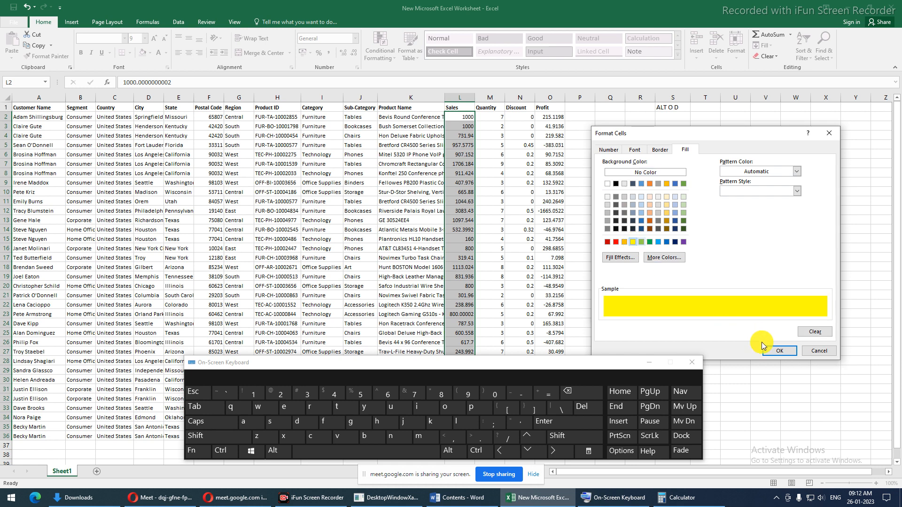
pyautogui.click(776, 351)
# - Complete the rule formula as =L2=1000, apply it to the Sales values and close the rules manager
pyautogui.click(620, 265)
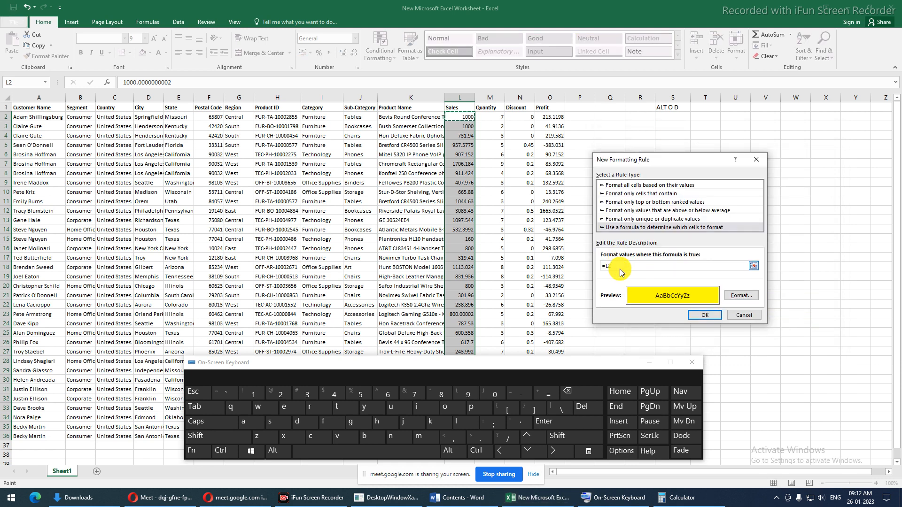
pyautogui.write('=1000')
pyautogui.click(711, 313)
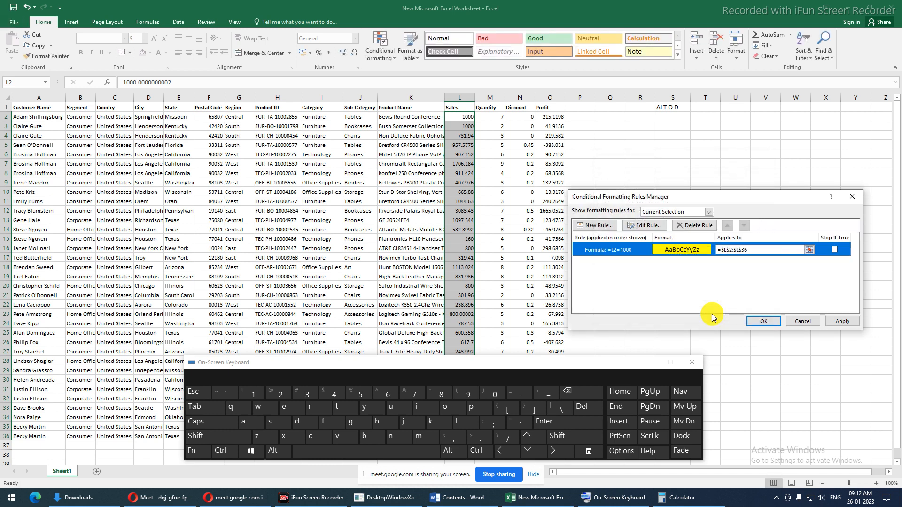
pyautogui.click(841, 321)
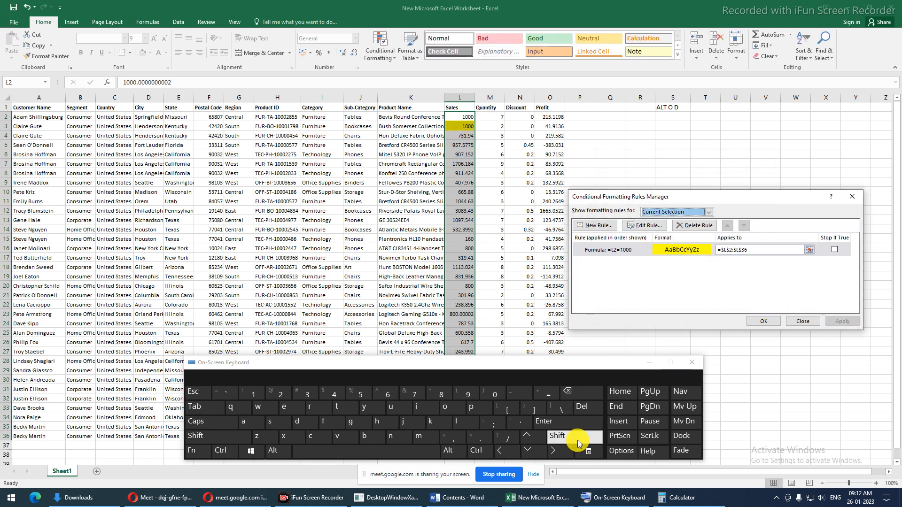
pyautogui.click(643, 363)
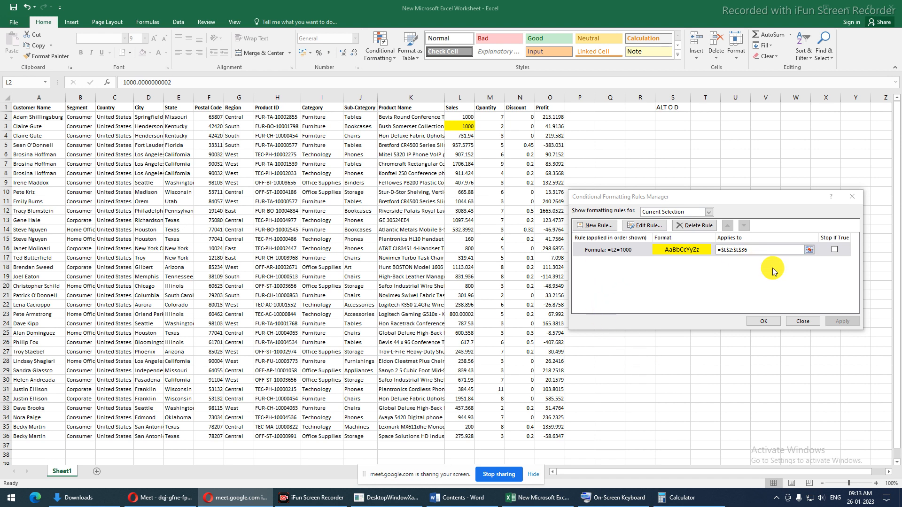
pyautogui.click(763, 322)
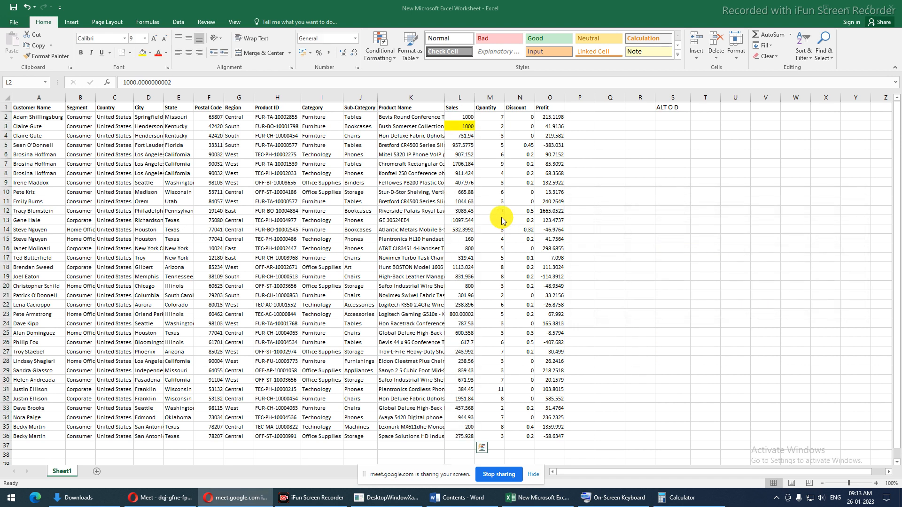
# - Check the full value stored in cell L2 and enter 1000 as the Sales value in cell L11
pyautogui.press('F2')
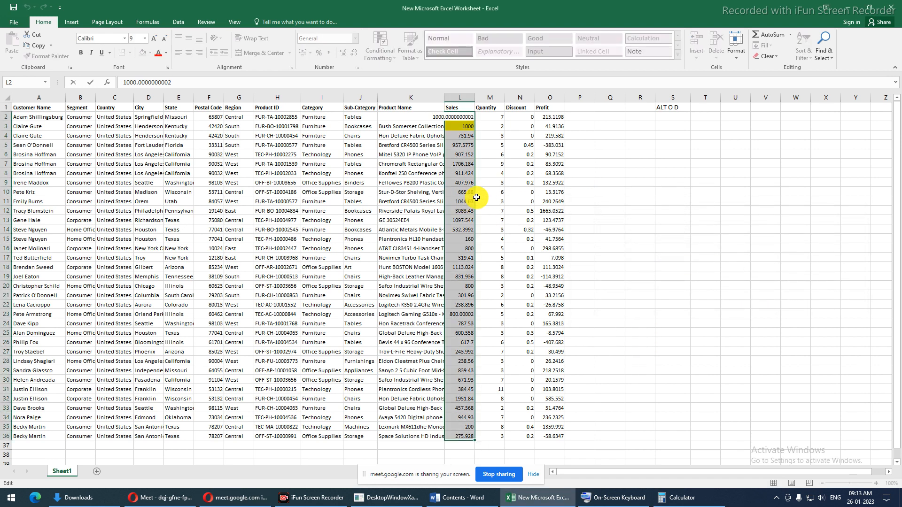
pyautogui.click(460, 200)
pyautogui.write('1000')
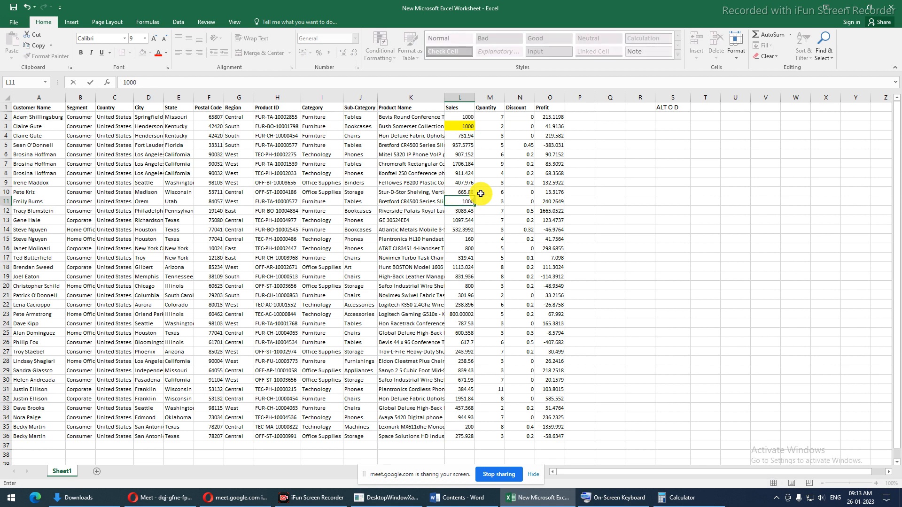
pyautogui.press('Return')
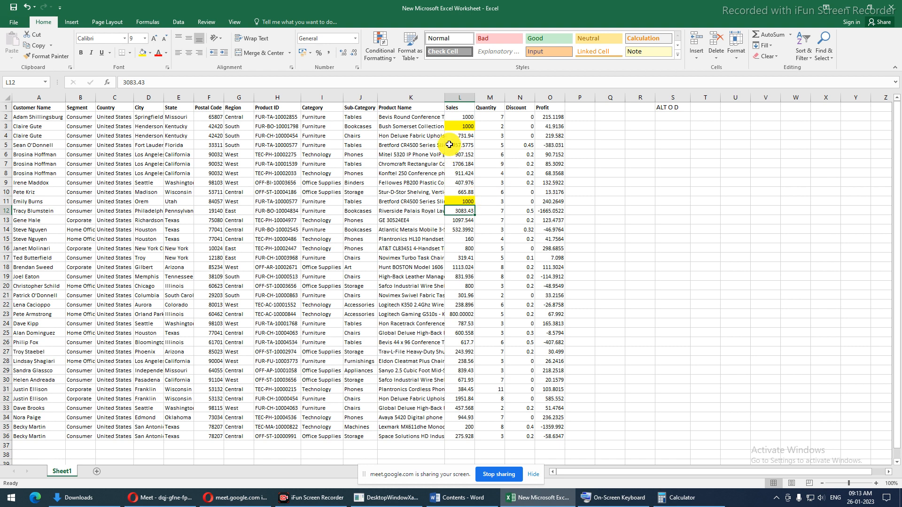
# - Enter a test formula =L2 in cell R4 that refers to the first Sales value
pyautogui.moveTo(460, 117); pyautogui.dragTo(464, 436)
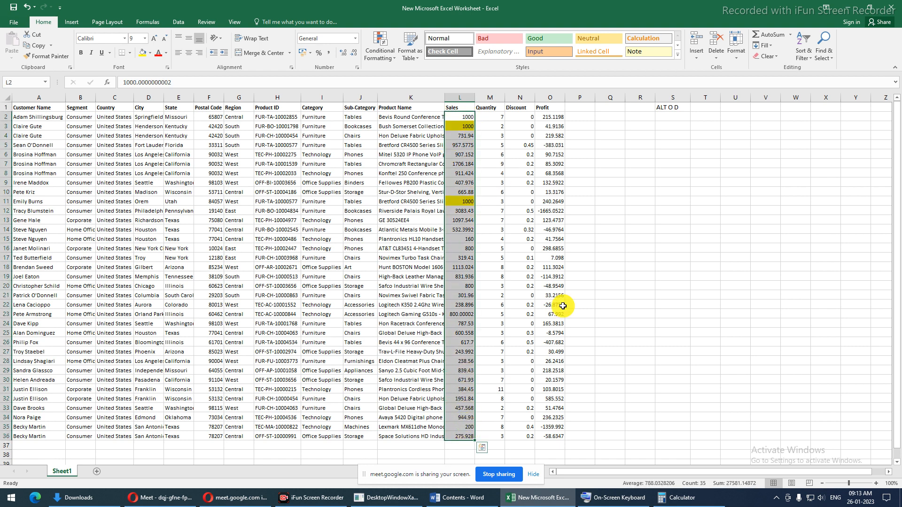
pyautogui.click(648, 136)
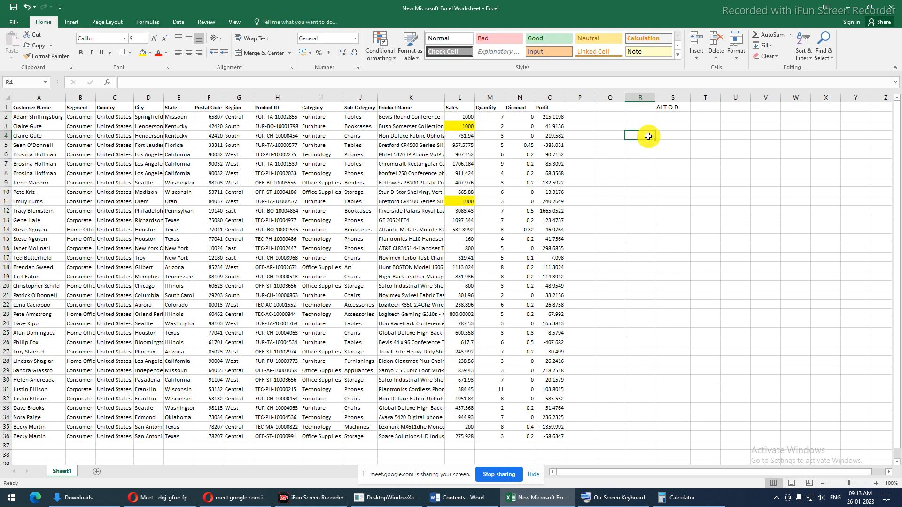
pyautogui.write('=')
pyautogui.click(465, 118)
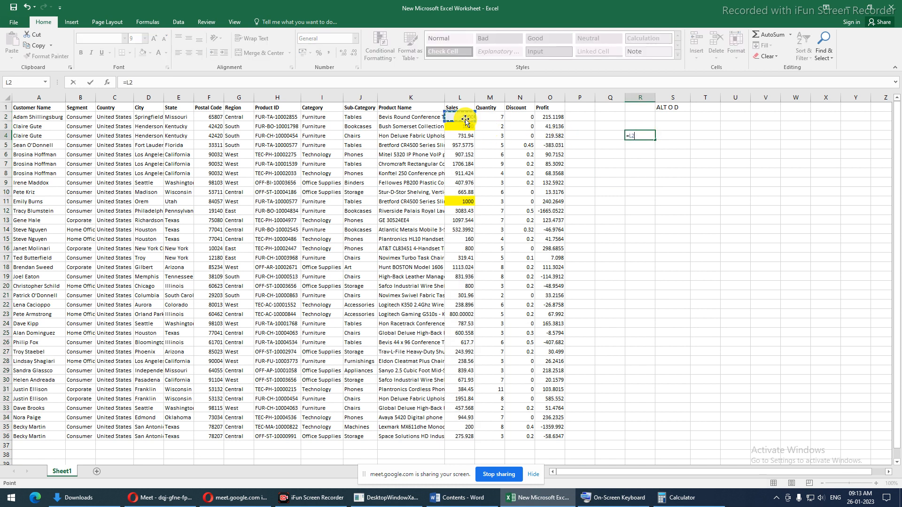
pyautogui.press('Return')
pyautogui.press('Up')
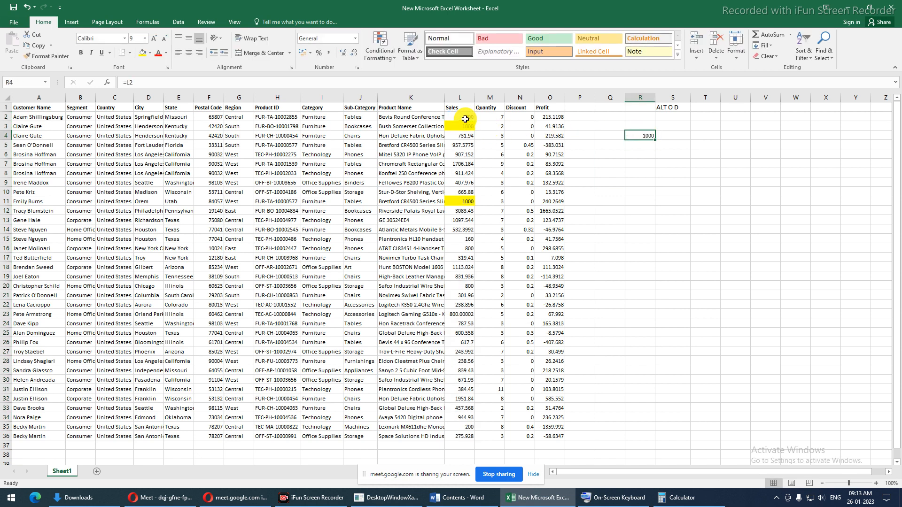
# - Copy the relative-reference formula from cell R4 into cell R8
pyautogui.hotkey('ctrl', 'c')
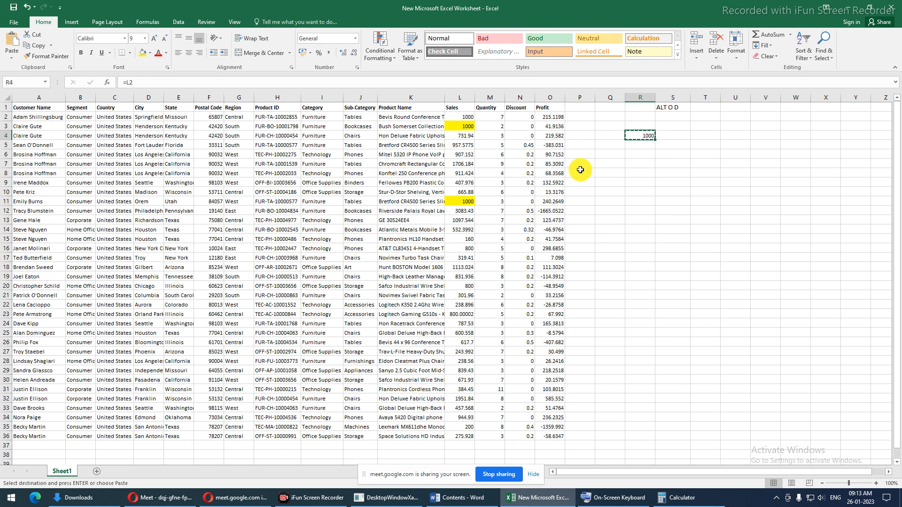
pyautogui.click(638, 174)
pyautogui.hotkey('ctrl', 'v')
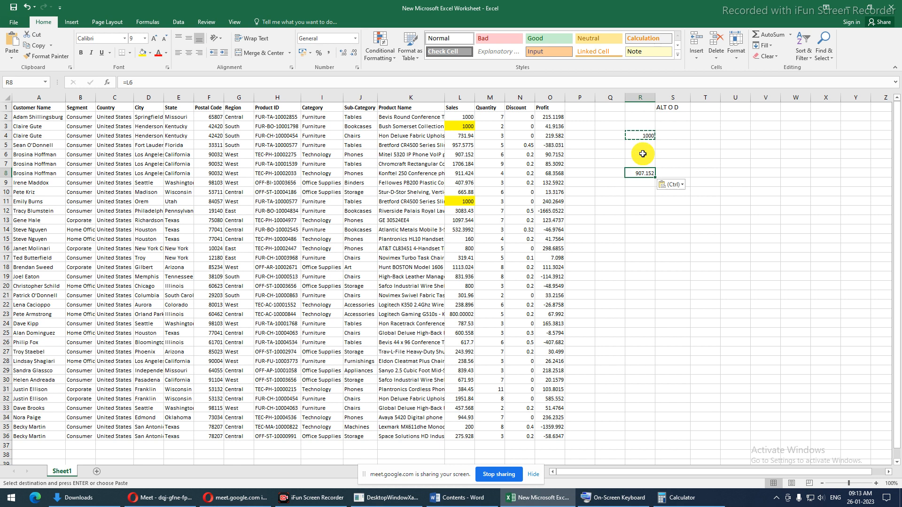
# - Trace the row offset between R4 and R8 and compare it with the shift from L2 down the Sales column
pyautogui.click(638, 136)
pyautogui.moveTo(638, 146); pyautogui.dragTo(639, 165)
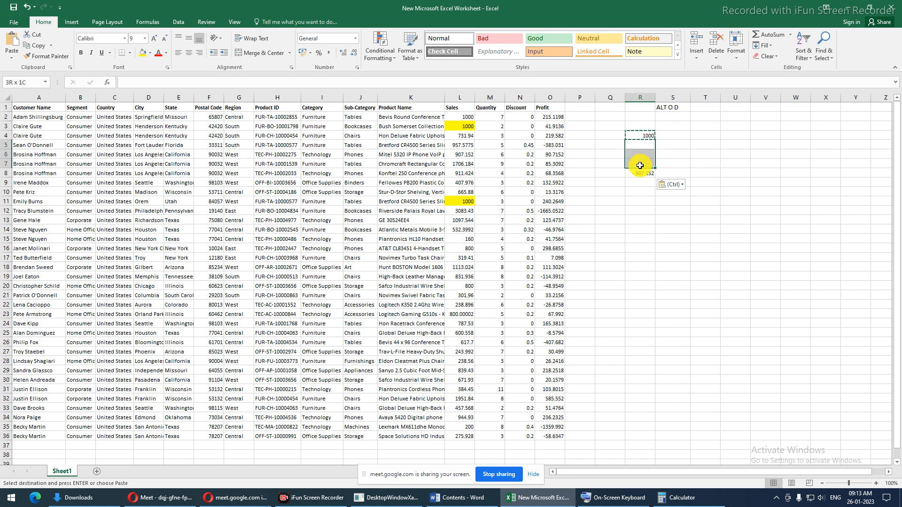
pyautogui.click(639, 173)
pyautogui.click(457, 129)
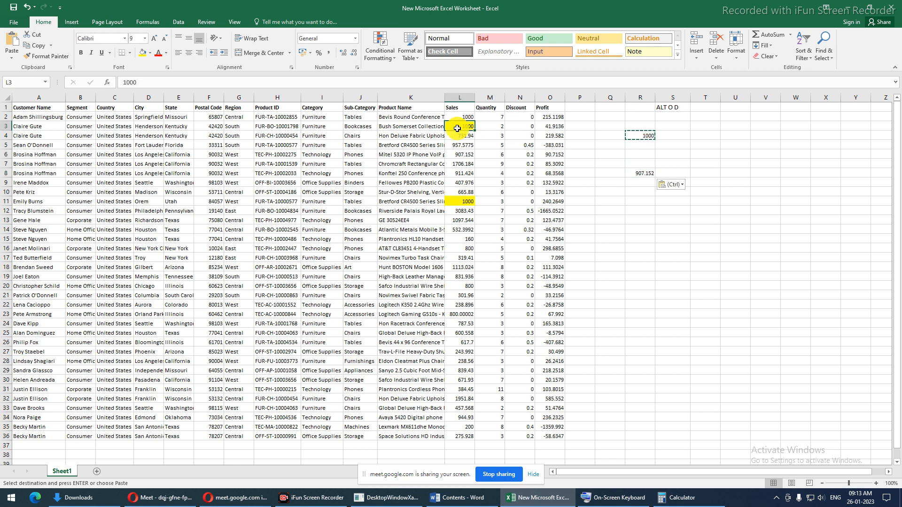
pyautogui.moveTo(457, 129); pyautogui.dragTo(457, 155)
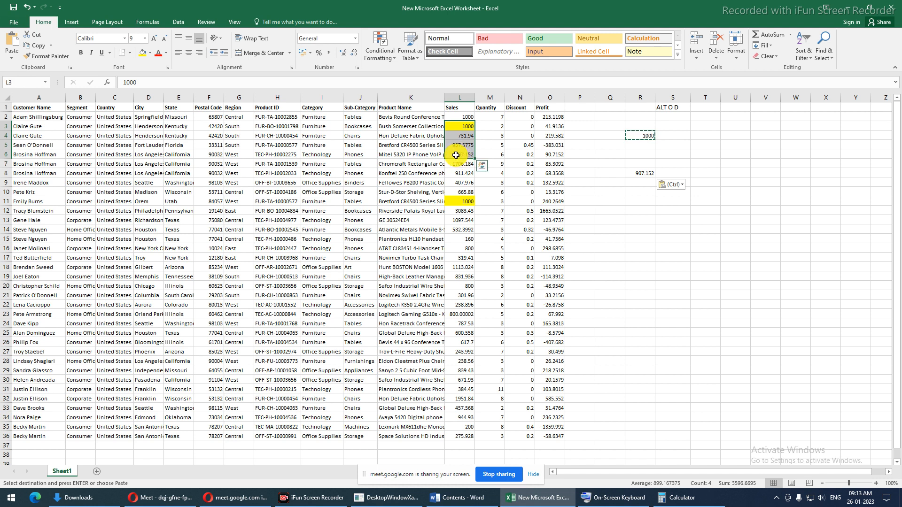
pyautogui.click(456, 155)
pyautogui.click(640, 173)
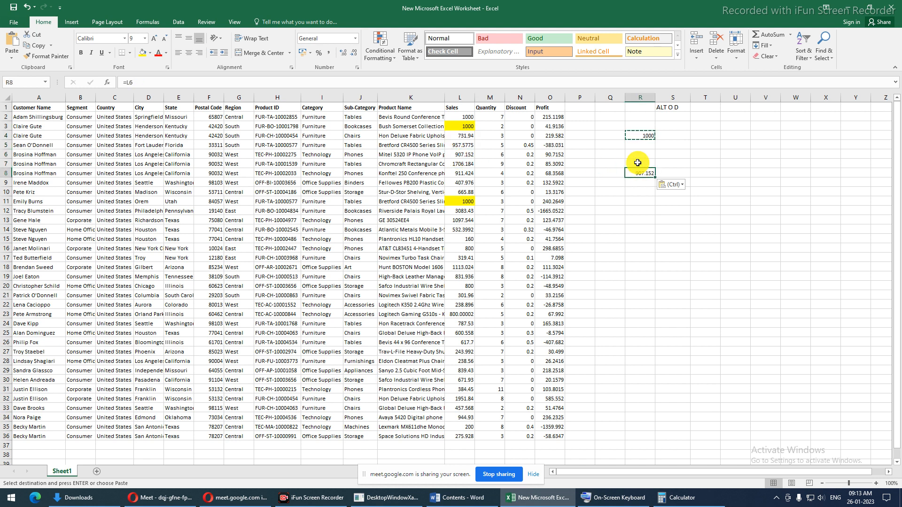
# - Make the reference in cell R4 absolute so its formula reads =$L$2
pyautogui.click(631, 138)
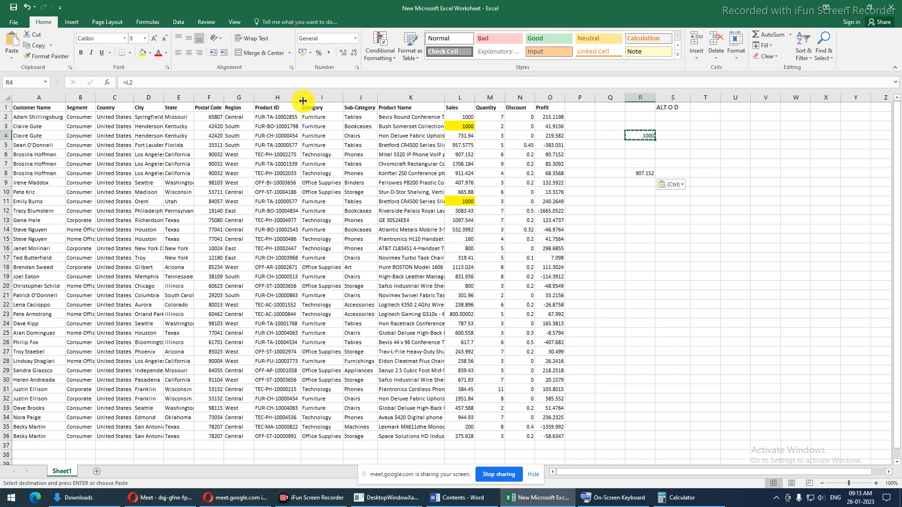
pyautogui.click(127, 82)
pyautogui.press('F4')
pyautogui.press('Return')
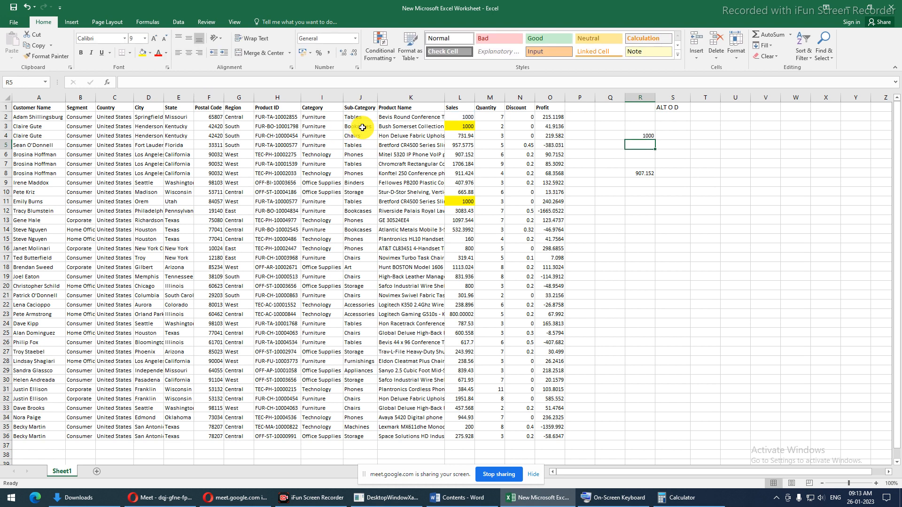
# - Copy the absolute-reference formula from R4 into cell R11 and inspect which cell it refers to
pyautogui.click(638, 135)
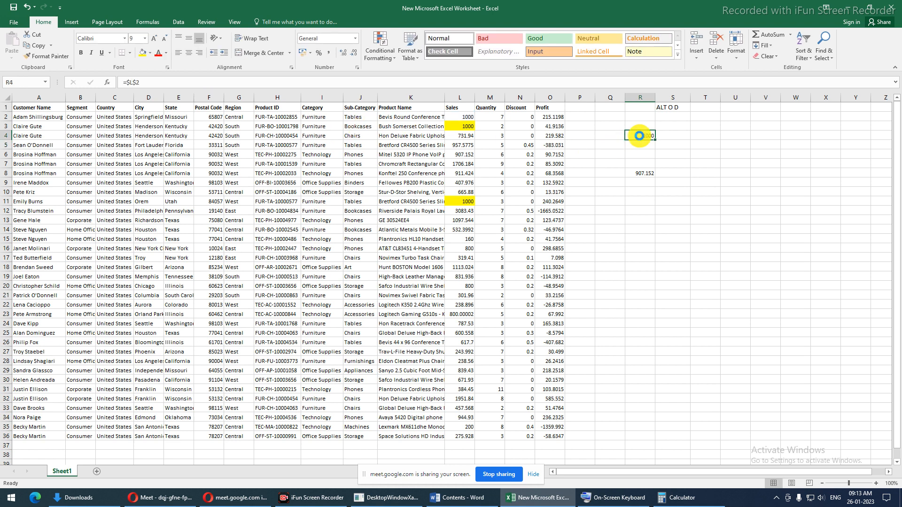
pyautogui.hotkey('ctrl', 'c')
pyautogui.click(640, 199)
pyautogui.hotkey('ctrl', 'v')
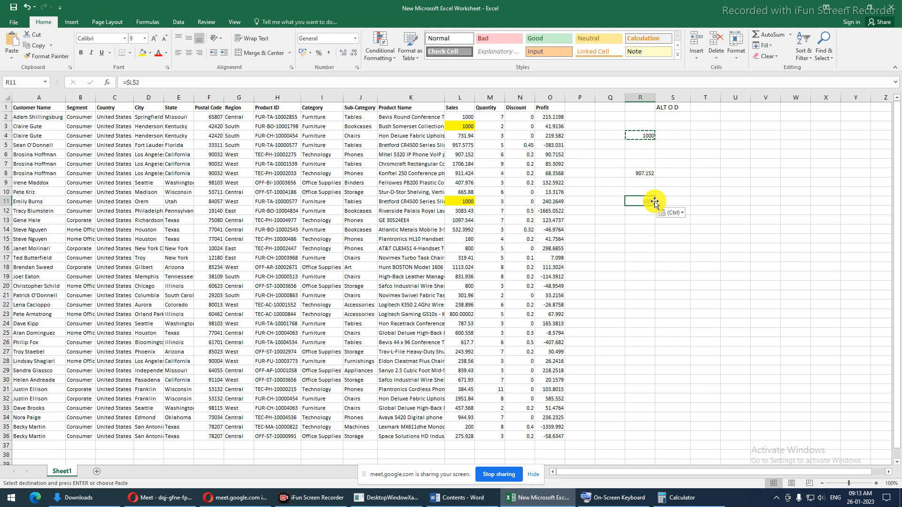
pyautogui.press('F2')
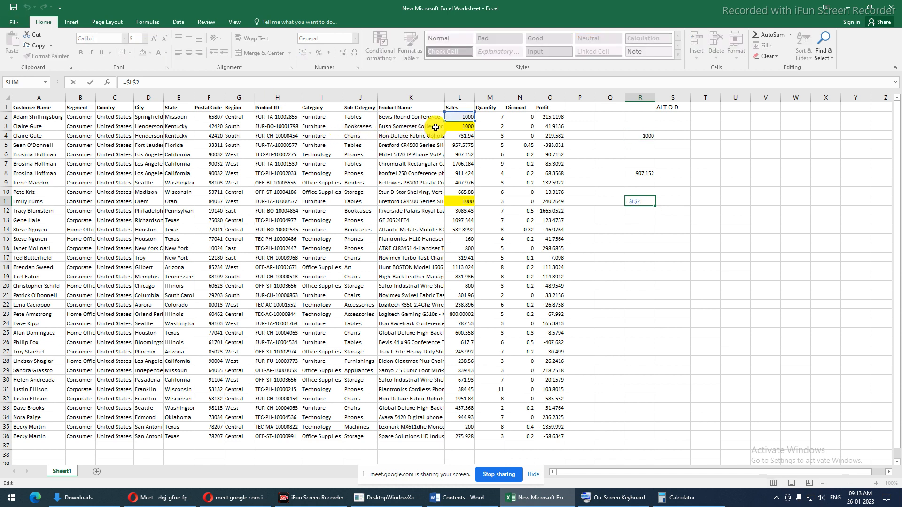
# - Clear the demo formulas from R4:R12 and bring up the existing conditional formatting rule for Sales cells L2:L36
pyautogui.moveTo(640, 135); pyautogui.dragTo(645, 210)
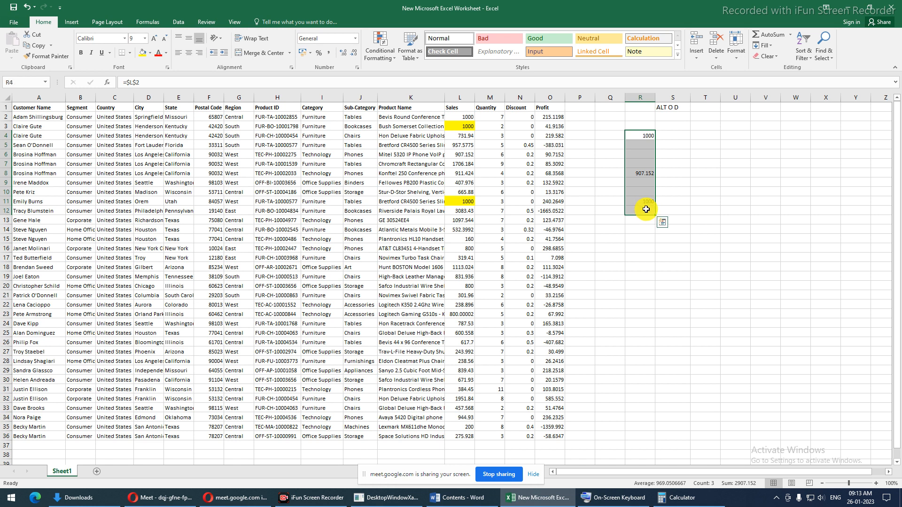
pyautogui.moveTo(453, 116); pyautogui.dragTo(451, 167)
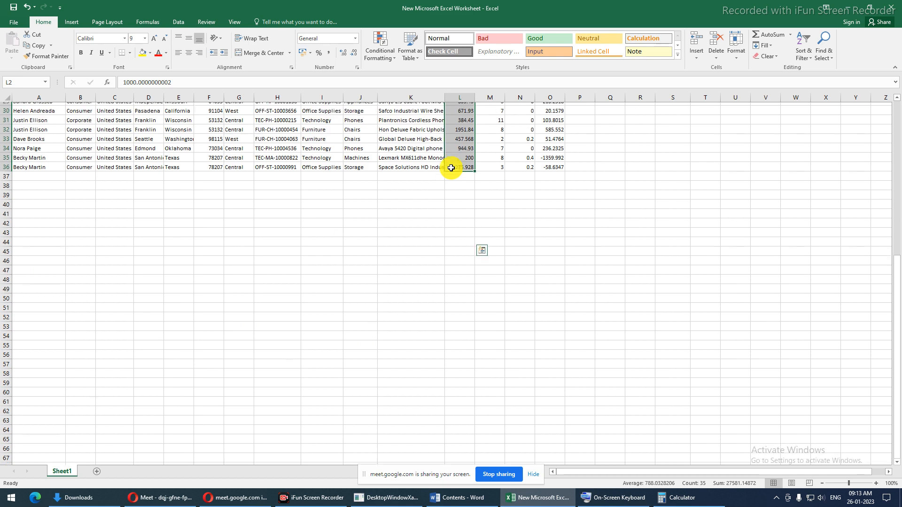
pyautogui.hotkey('alt', 'o')
pyautogui.press('d')
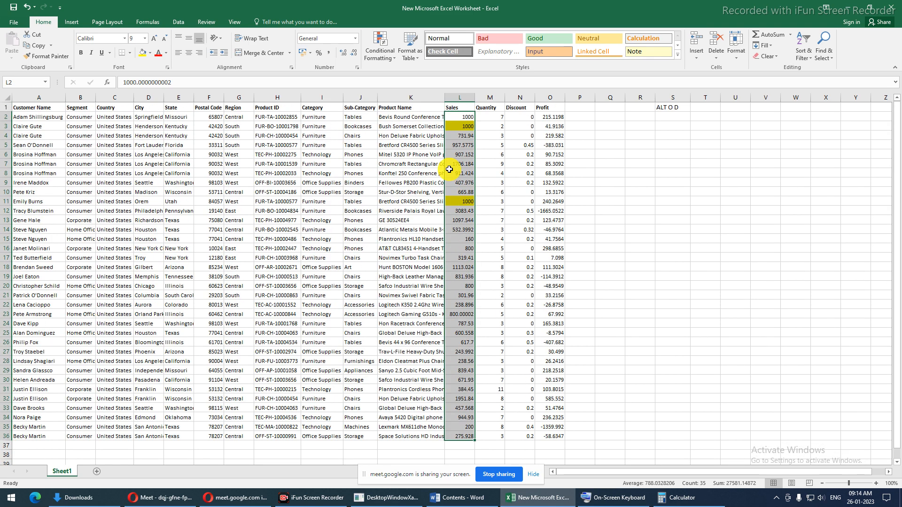
pyautogui.click(381, 47)
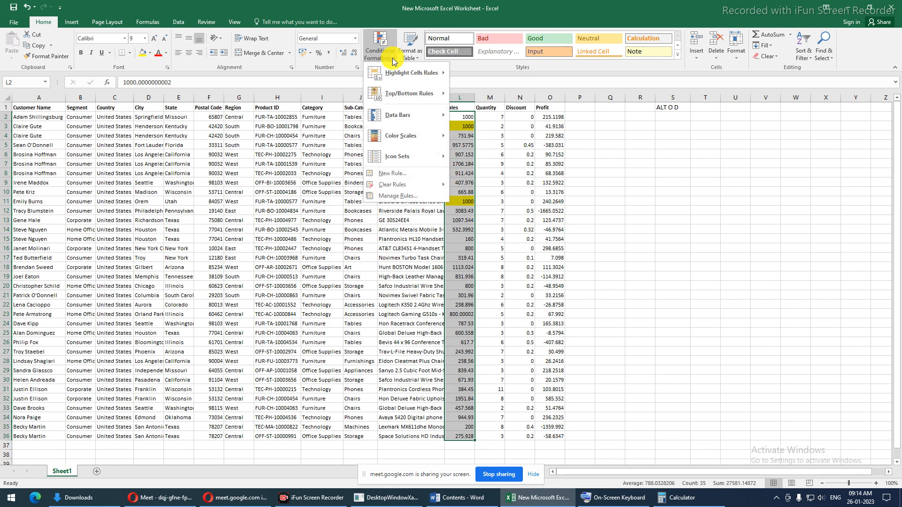
pyautogui.click(406, 200)
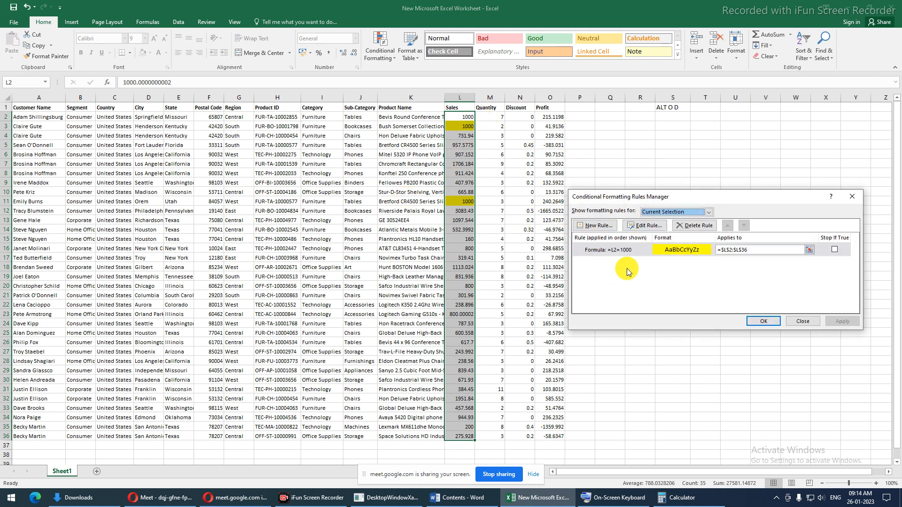
pyautogui.click(623, 255)
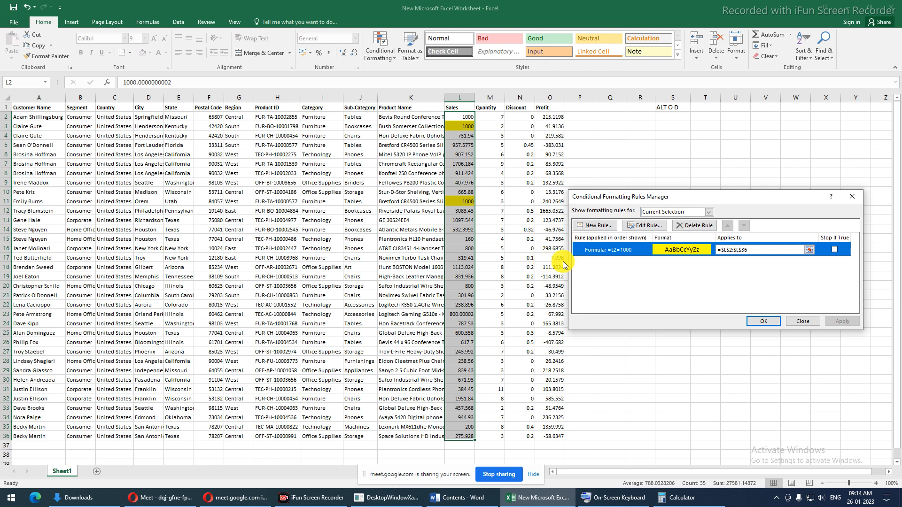
# - Change the Sales rule's formula to =L2>1000 and apply it to the column
pyautogui.click(644, 226)
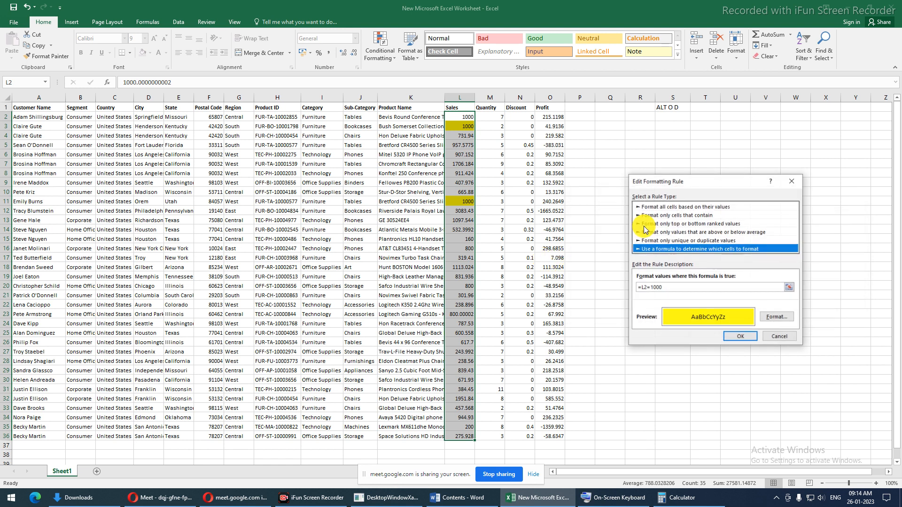
pyautogui.click(652, 287)
pyautogui.press('BackSpace')
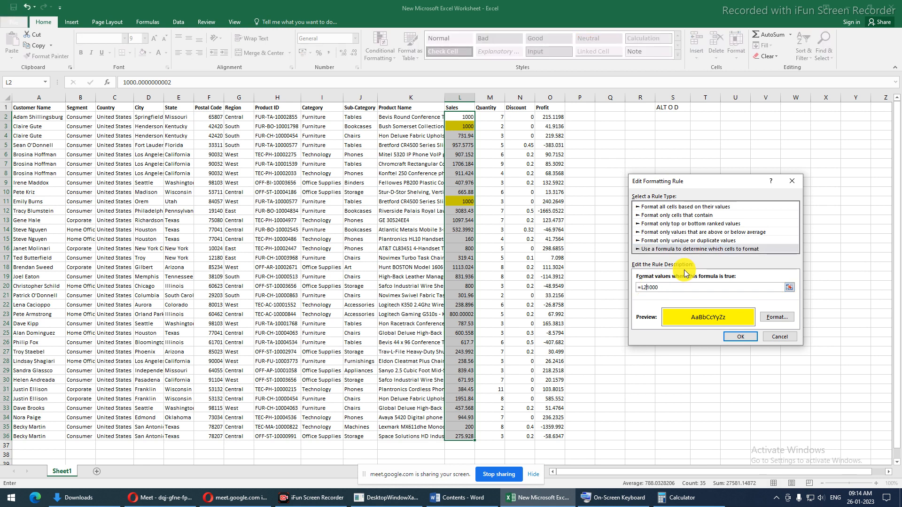
pyautogui.click(738, 337)
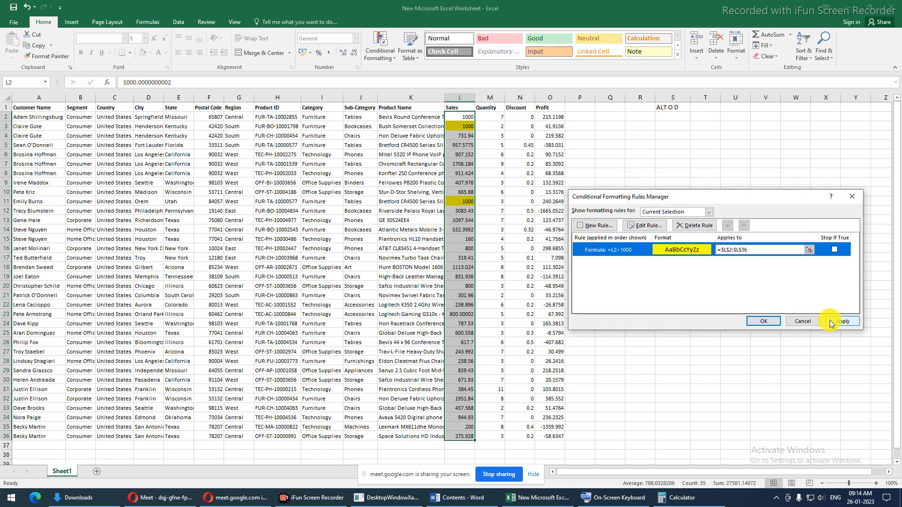
pyautogui.click(831, 323)
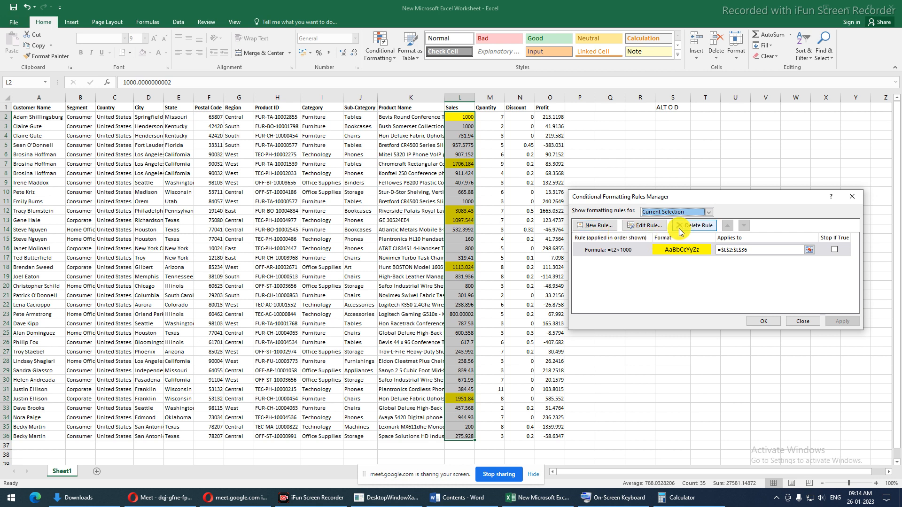
pyautogui.click(792, 320)
# - Autofit the City and State columns to their contents
pyautogui.moveTo(552, 117); pyautogui.dragTo(561, 435)
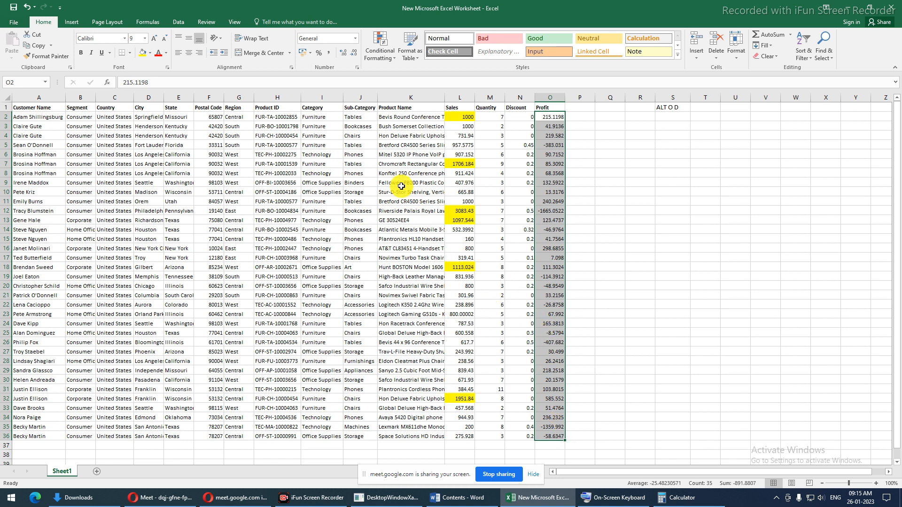
pyautogui.doubleClick(165, 97)
pyautogui.doubleClick(210, 94)
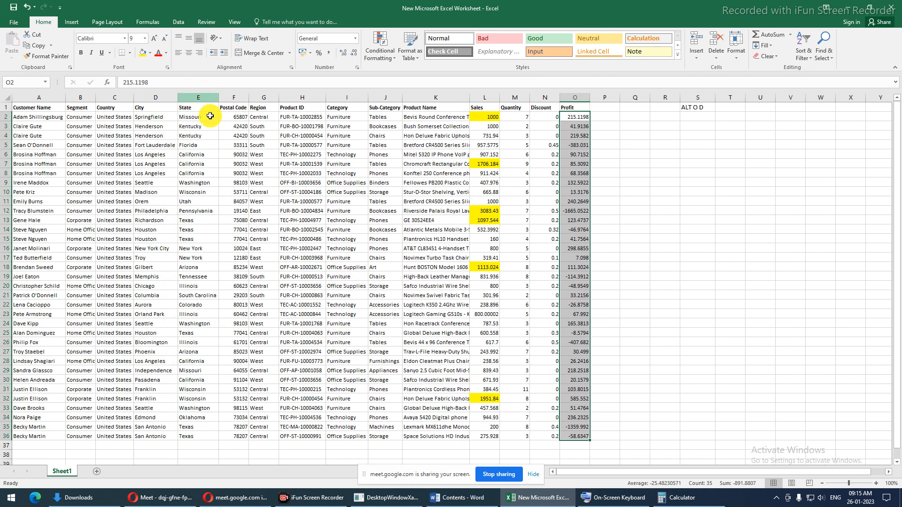
# - Open the conditional formatting rules manager for State cells E2:E36 and show the rules for This Worksheet
pyautogui.moveTo(197, 118); pyautogui.dragTo(180, 438)
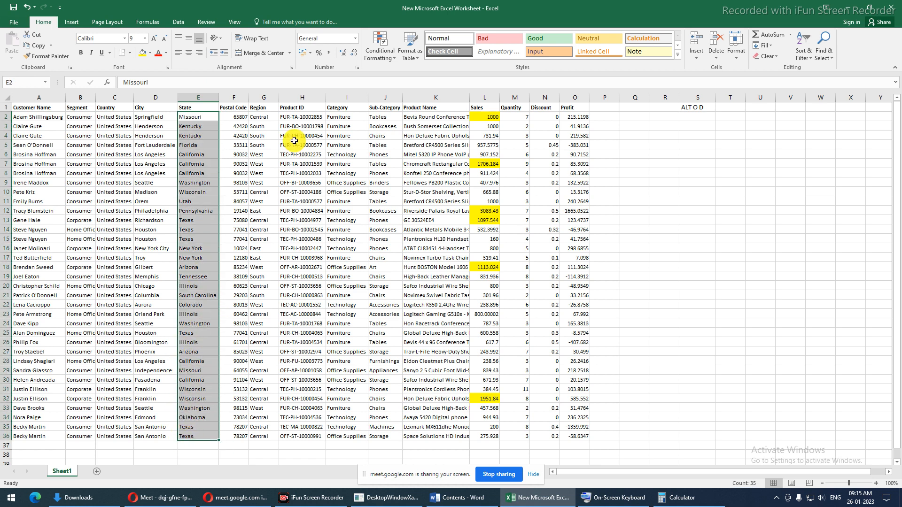
pyautogui.click(380, 54)
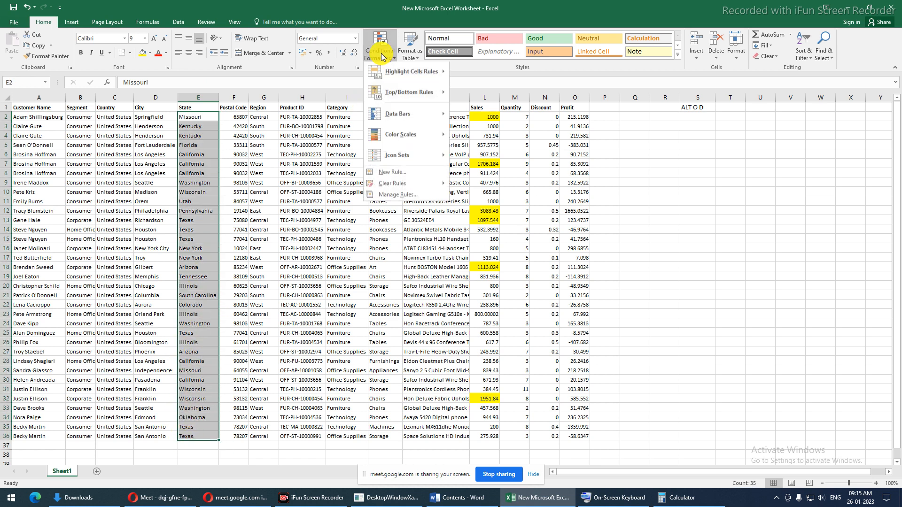
pyautogui.click(401, 194)
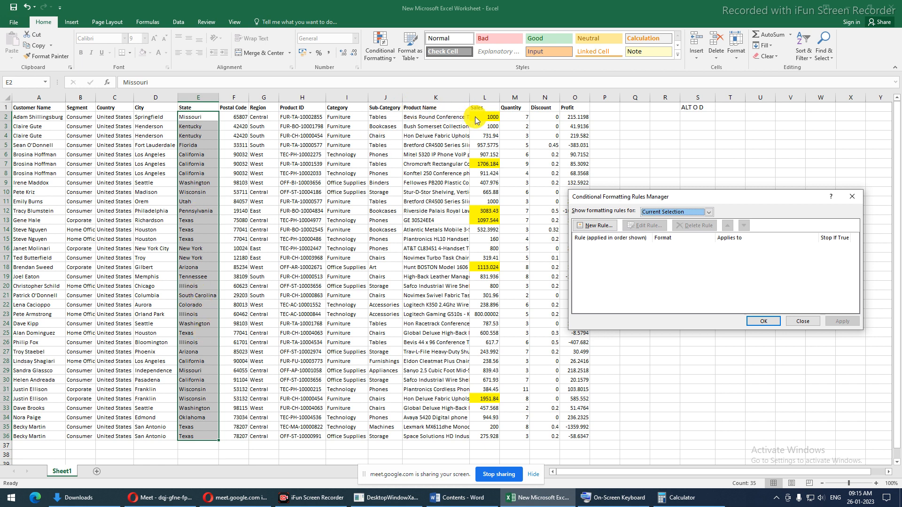
pyautogui.click(707, 212)
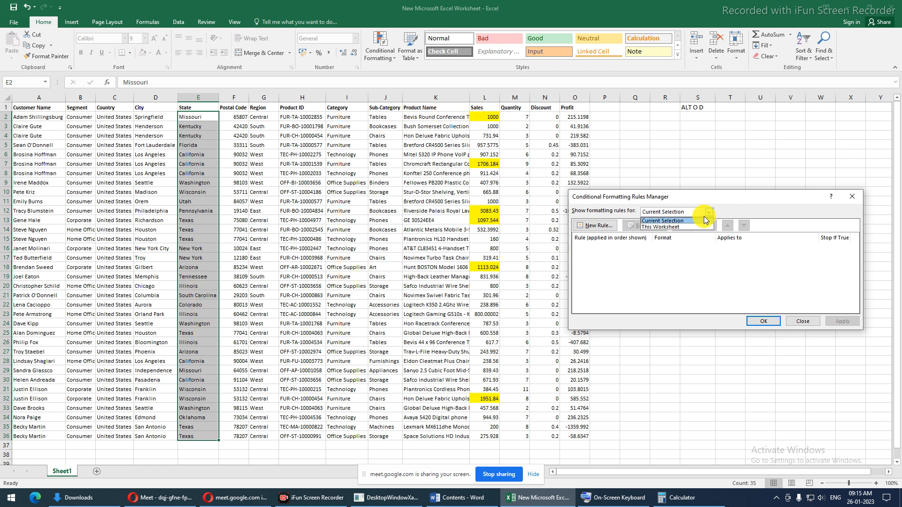
pyautogui.click(689, 227)
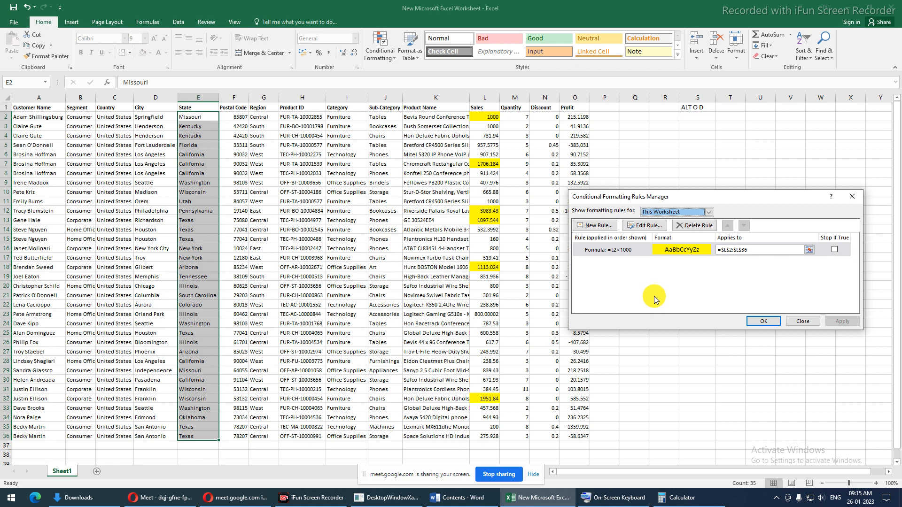
# - Create a formula-based formatting rule for the State cells with the relative-reference formula =len(E2)=5
pyautogui.click(599, 230)
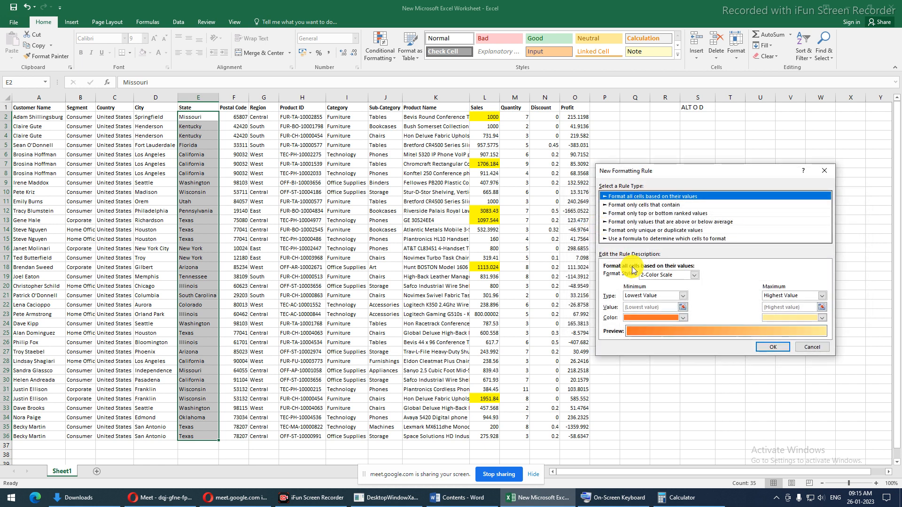
pyautogui.click(644, 238)
pyautogui.click(641, 277)
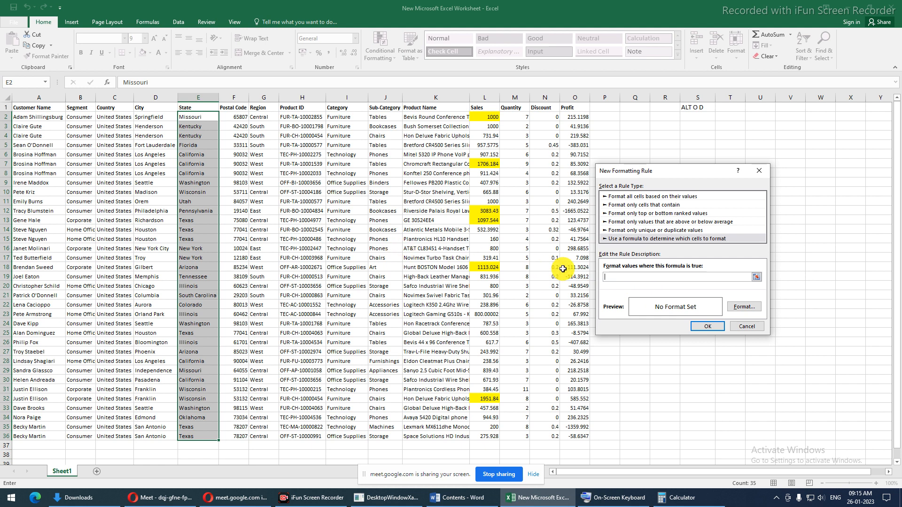
pyautogui.click(197, 116)
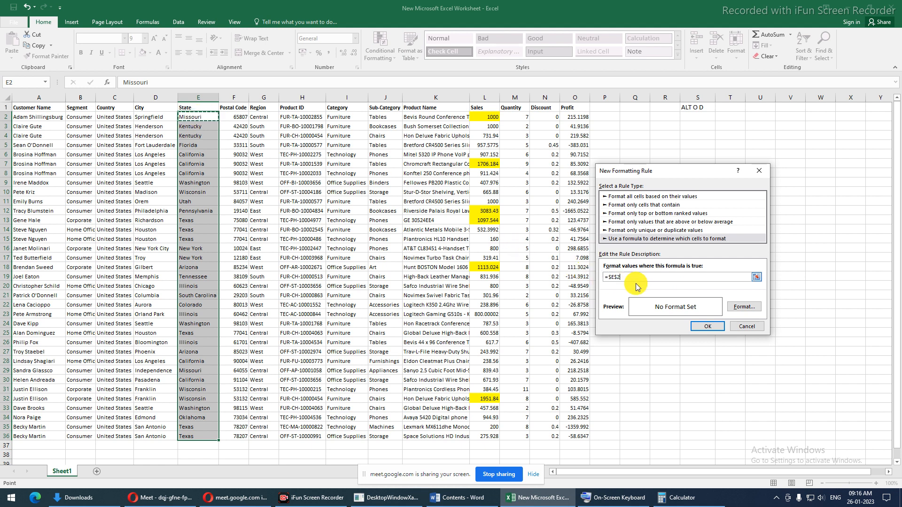
pyautogui.press('F4')
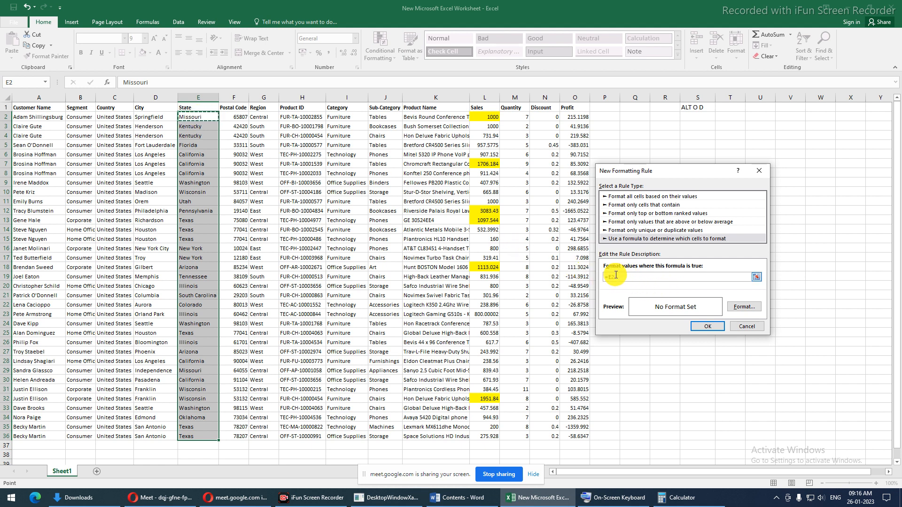
pyautogui.click(609, 277)
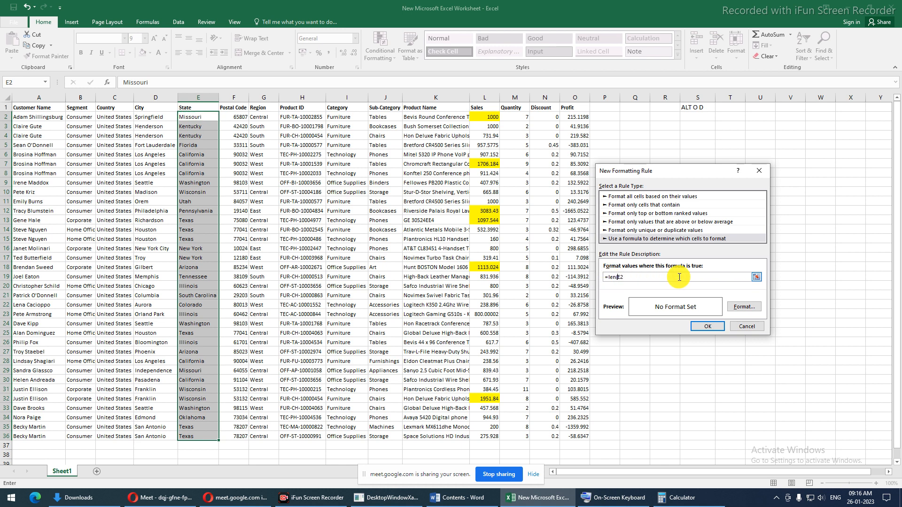
pyautogui.click(679, 277)
pyautogui.write('5')
# - Give the new State rule a yellow fill
pyautogui.click(744, 306)
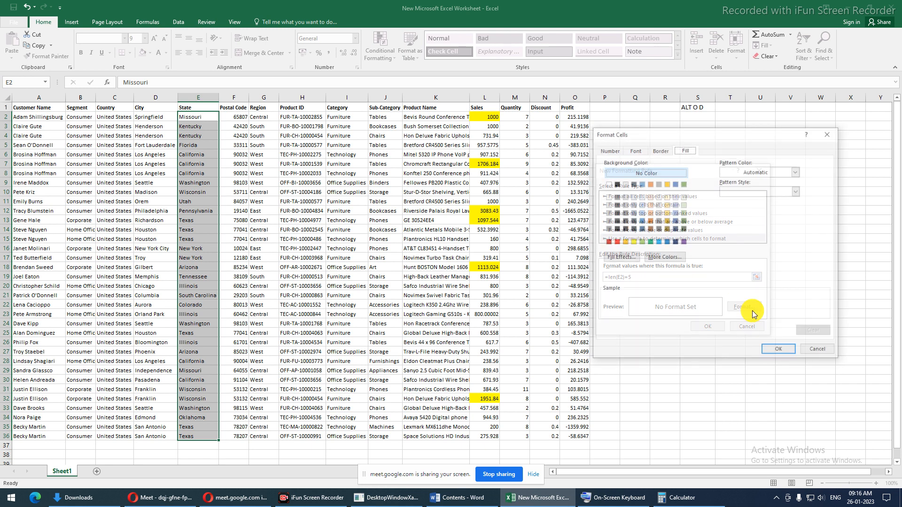
pyautogui.click(633, 242)
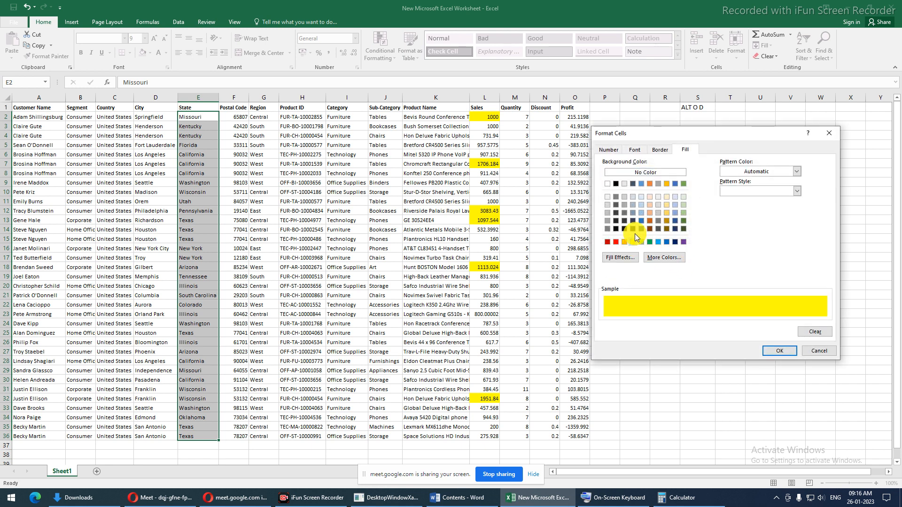
pyautogui.click(772, 350)
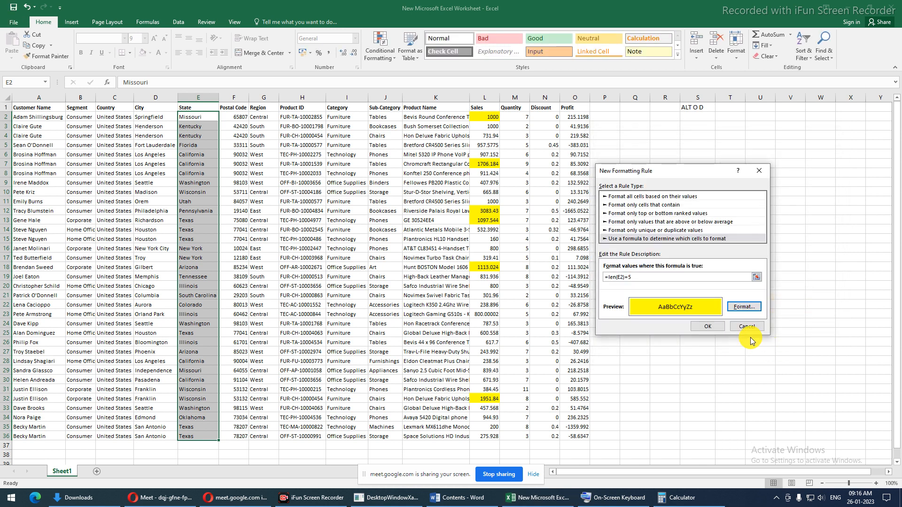
# - Set the State rule's format to bold text with no background color
pyautogui.click(736, 310)
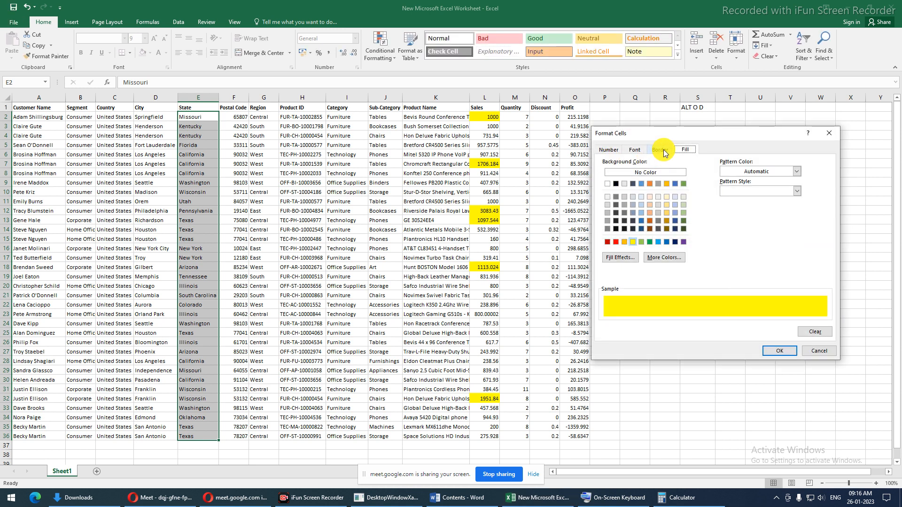
pyautogui.click(634, 149)
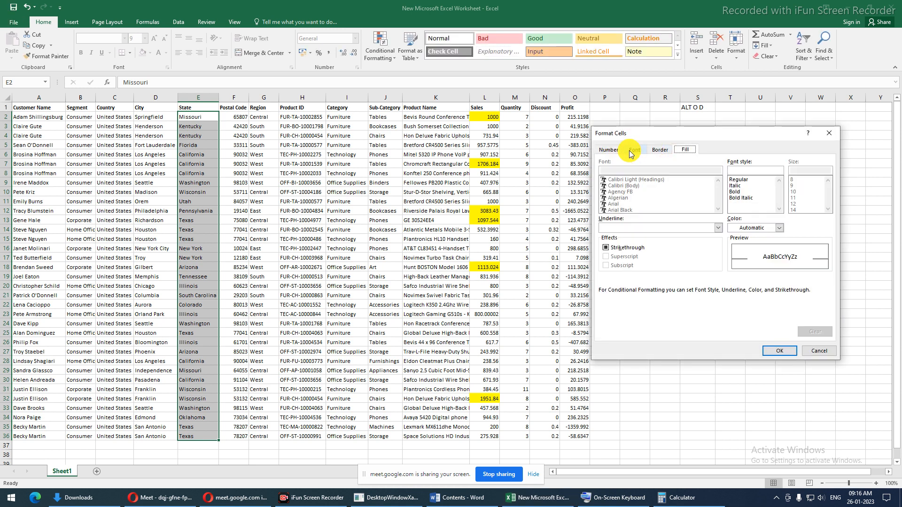
pyautogui.click(735, 192)
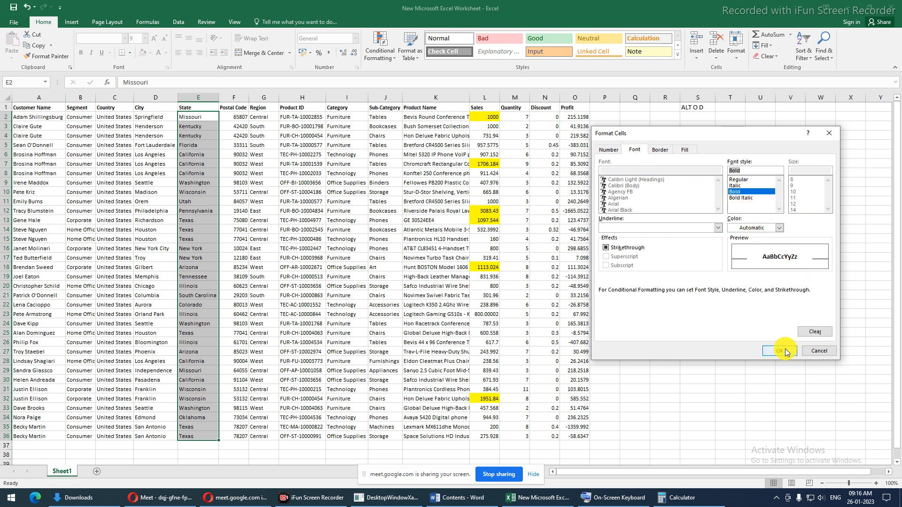
pyautogui.click(682, 149)
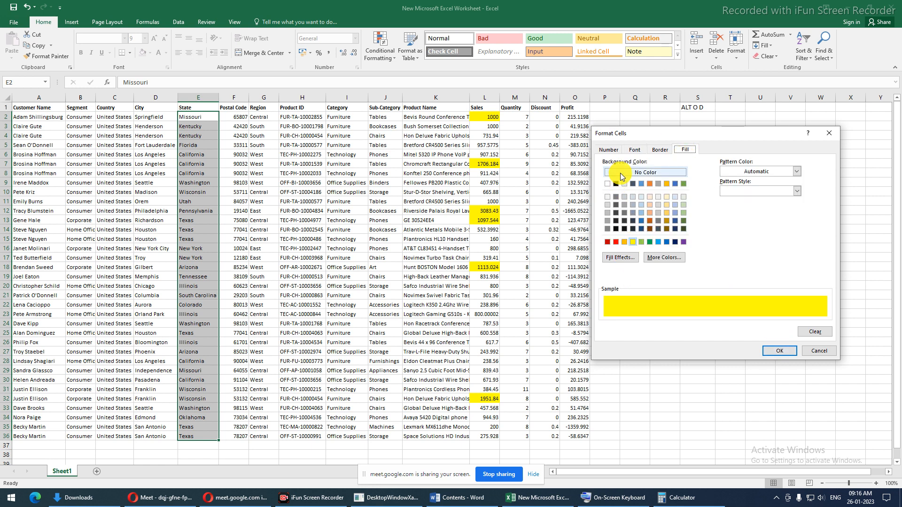
pyautogui.click(662, 171)
pyautogui.click(635, 150)
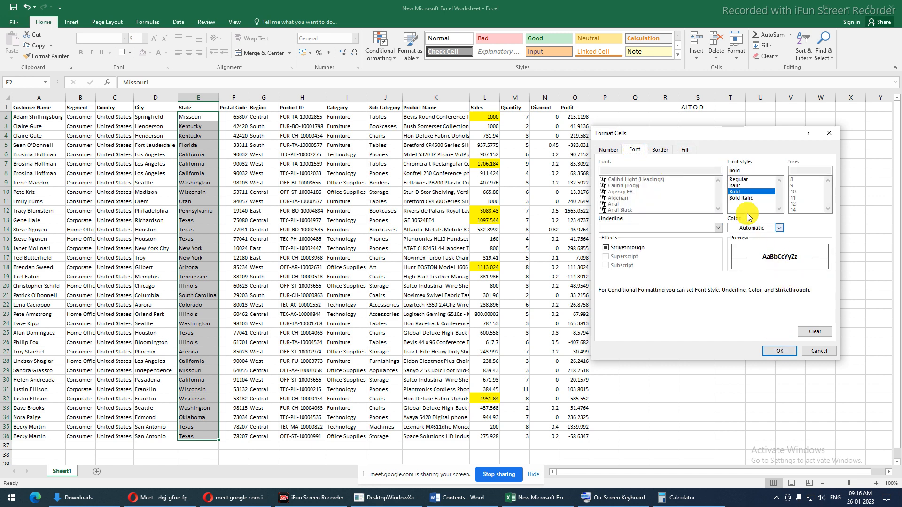
pyautogui.click(782, 353)
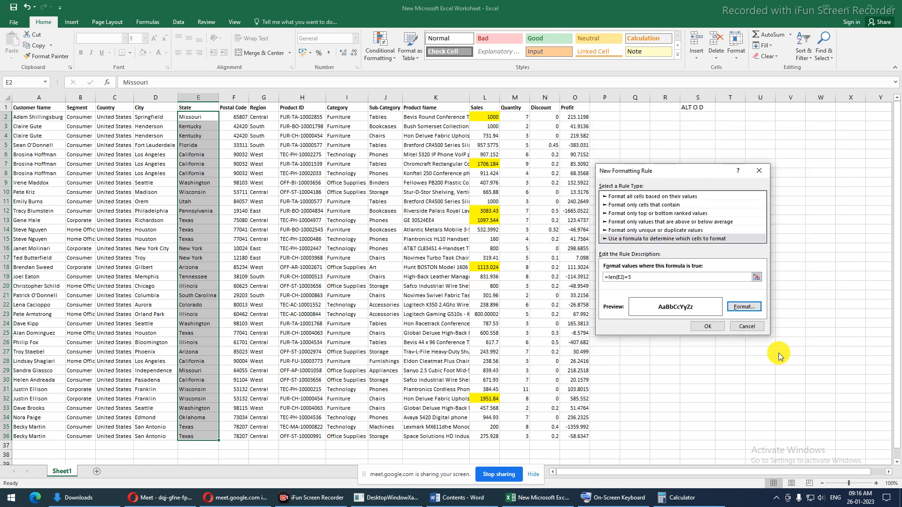
# - Apply the text-length rule to State cells E2:E36 and check the formatting against individual state names
pyautogui.click(703, 326)
pyautogui.click(827, 321)
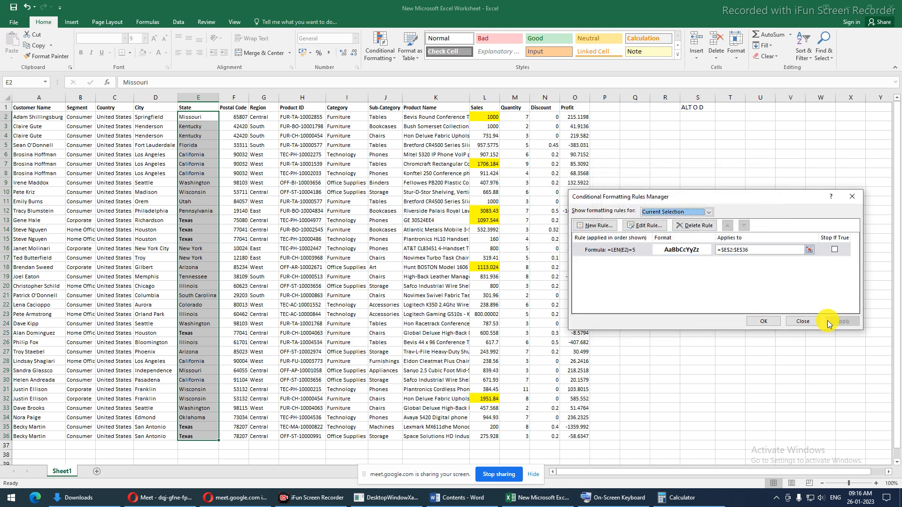
pyautogui.click(763, 323)
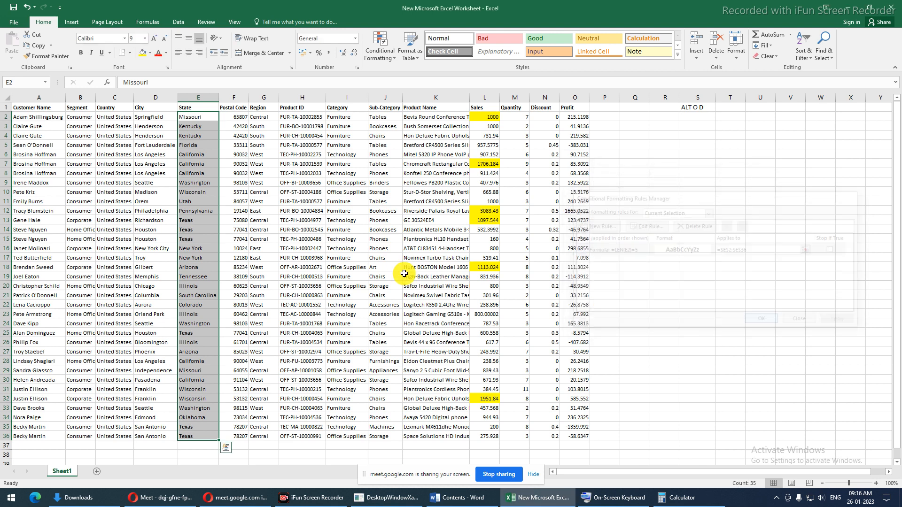
pyautogui.click(196, 231)
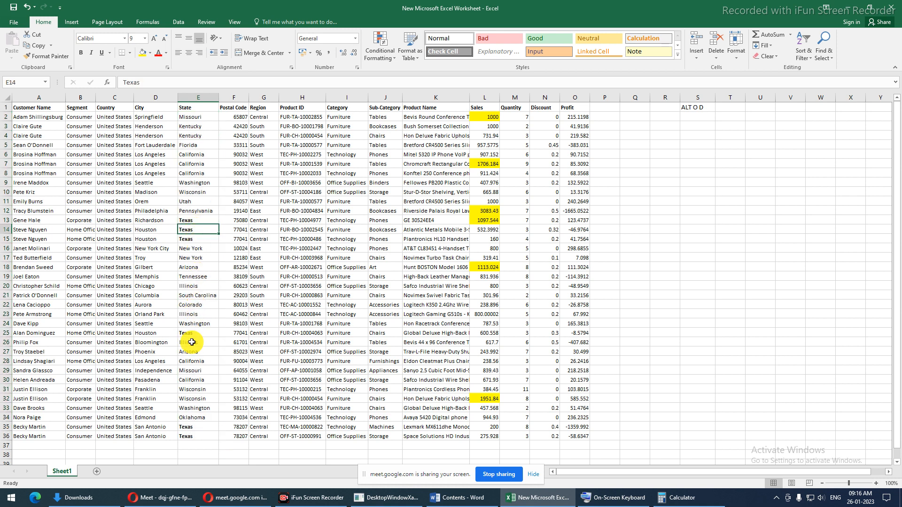
pyautogui.click(194, 203)
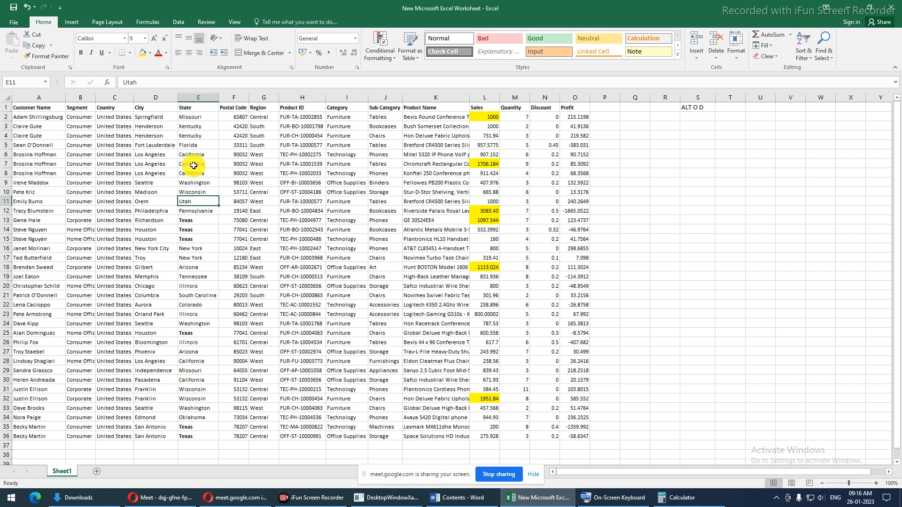
# - Select State cells E2:E36 and review the conditional formatting rule applied to them in the Rules Manager
pyautogui.click(172, 81)
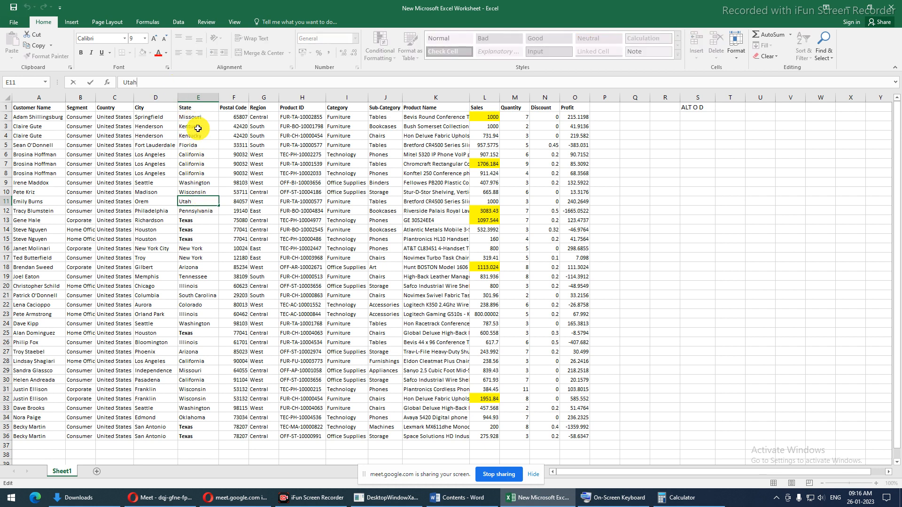
pyautogui.press('Escape')
pyautogui.moveTo(200, 118); pyautogui.dragTo(194, 438)
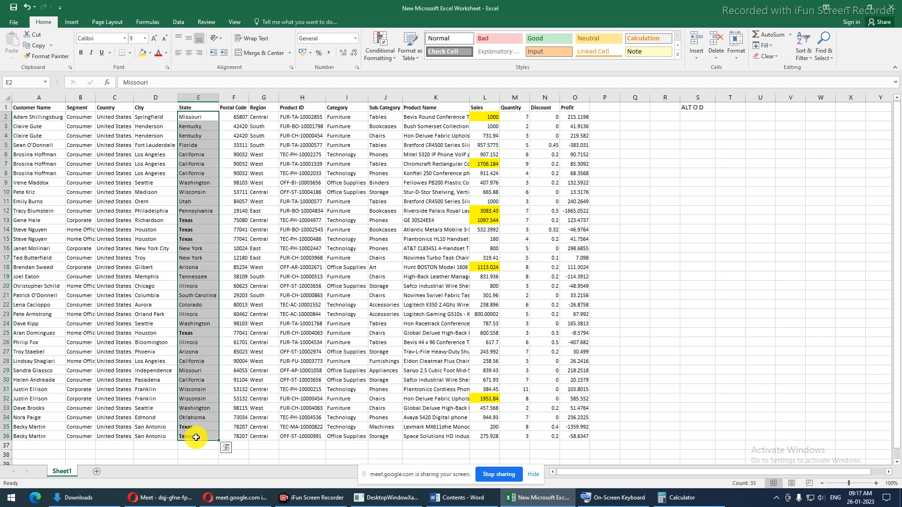
pyautogui.click(379, 55)
pyautogui.click(397, 196)
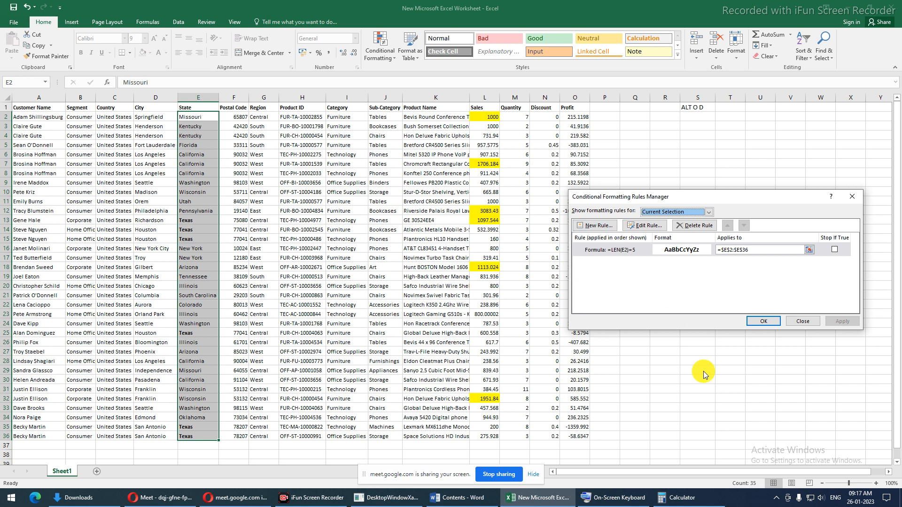
# - Switch to the Contents document in Word, point out the "Absolute, Relative and Mixed Cell References" topic, and return to Excel, closing the Rules Manager
pyautogui.click(459, 503)
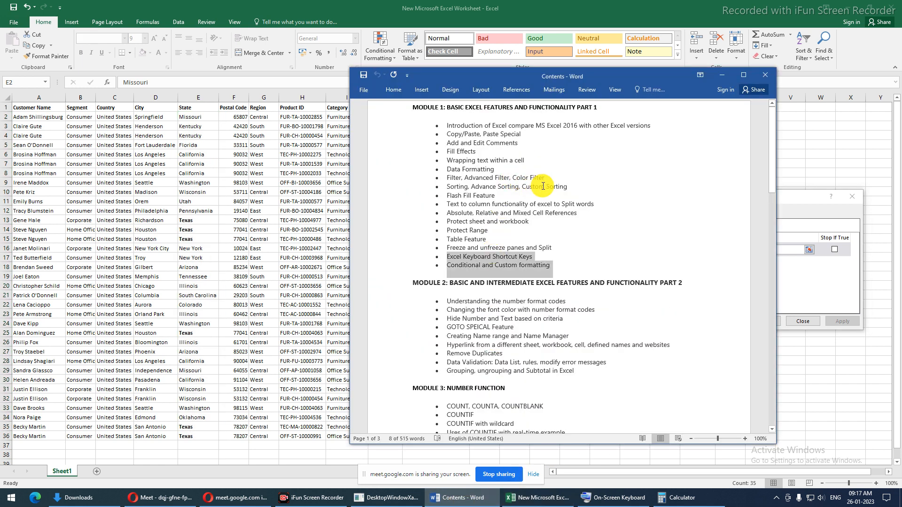
pyautogui.click(592, 205)
pyautogui.moveTo(585, 214); pyautogui.dragTo(461, 215)
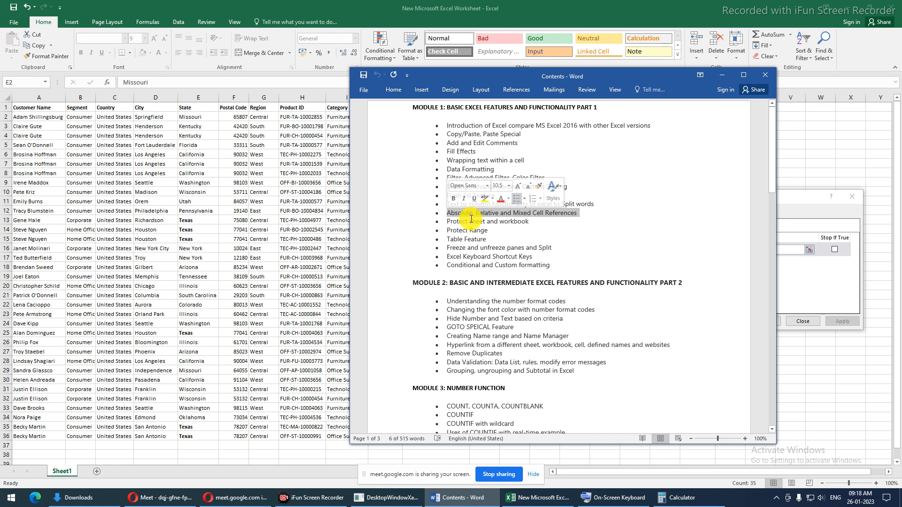
pyautogui.click(726, 76)
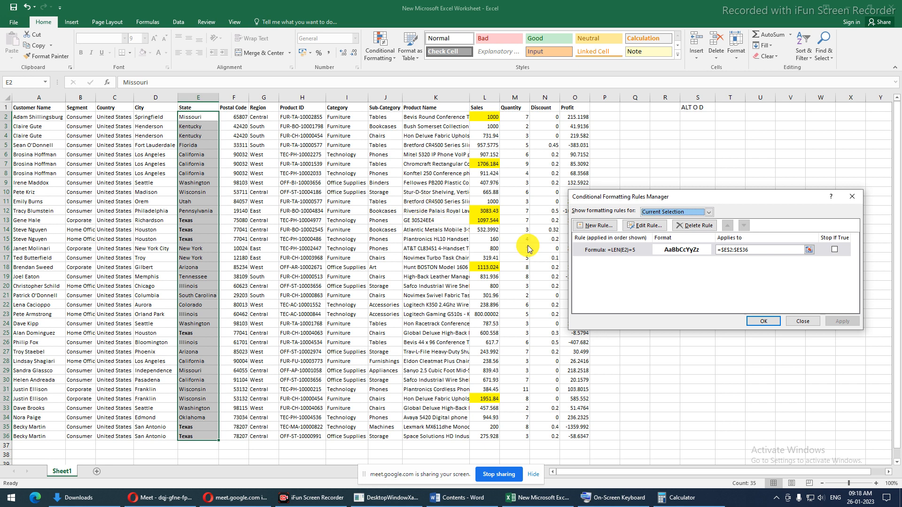
pyautogui.click(802, 322)
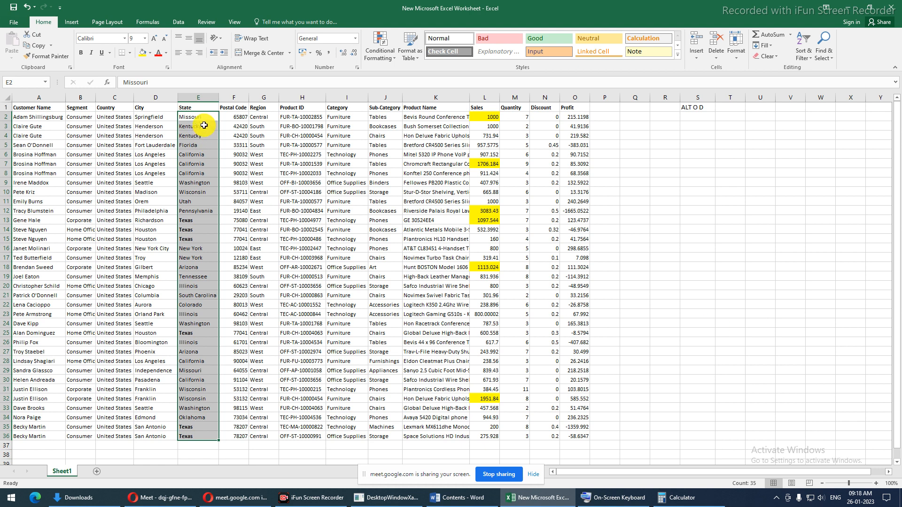
# - Point out the State, Customer Name and Profit data ranges, from row 2 to row 36
pyautogui.moveTo(200, 118); pyautogui.dragTo(200, 432)
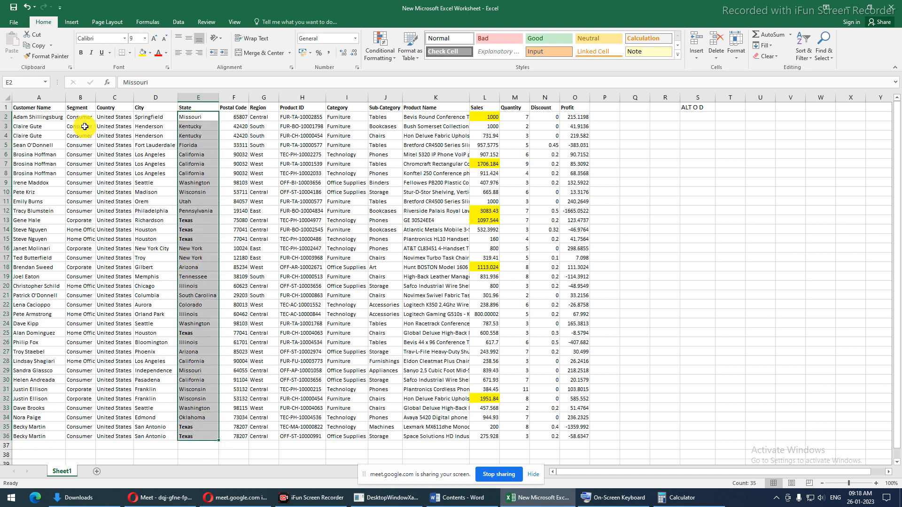
pyautogui.moveTo(45, 116); pyautogui.dragTo(35, 436)
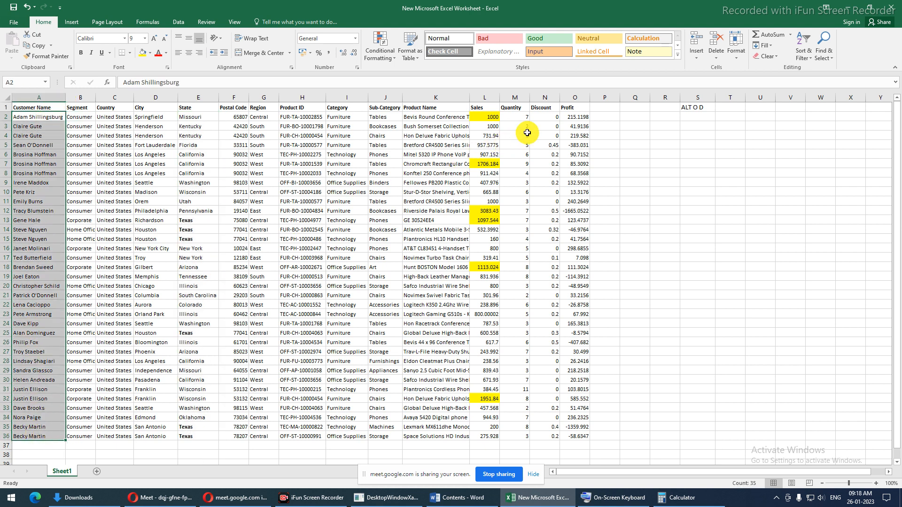
pyautogui.moveTo(567, 118); pyautogui.dragTo(562, 435)
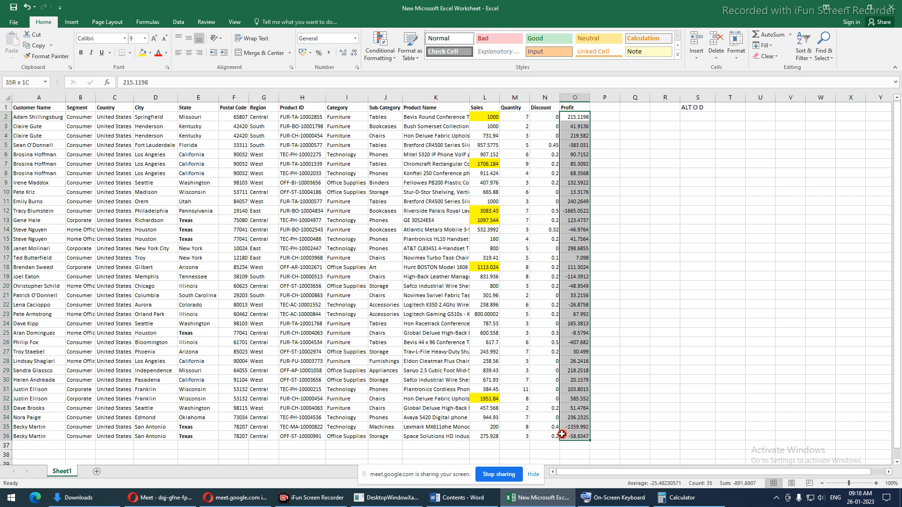
# - Select the Customer Name cells A2:A36 and check them for existing conditional formatting rules
pyautogui.click(34, 118)
pyautogui.moveTo(34, 126); pyautogui.dragTo(54, 431)
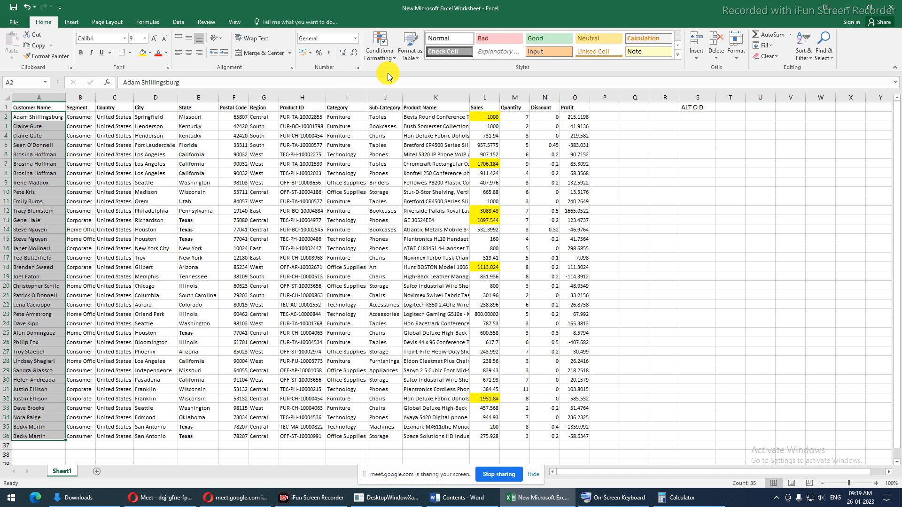
pyautogui.click(394, 57)
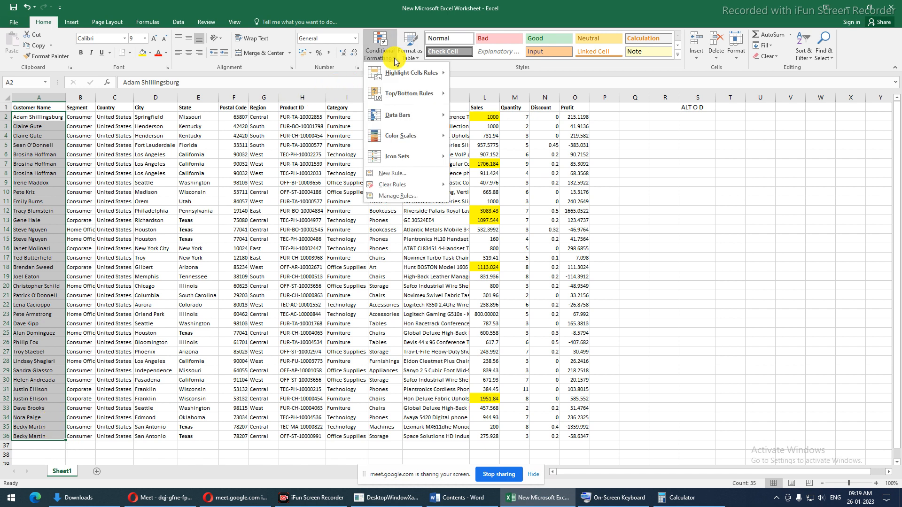
pyautogui.click(398, 195)
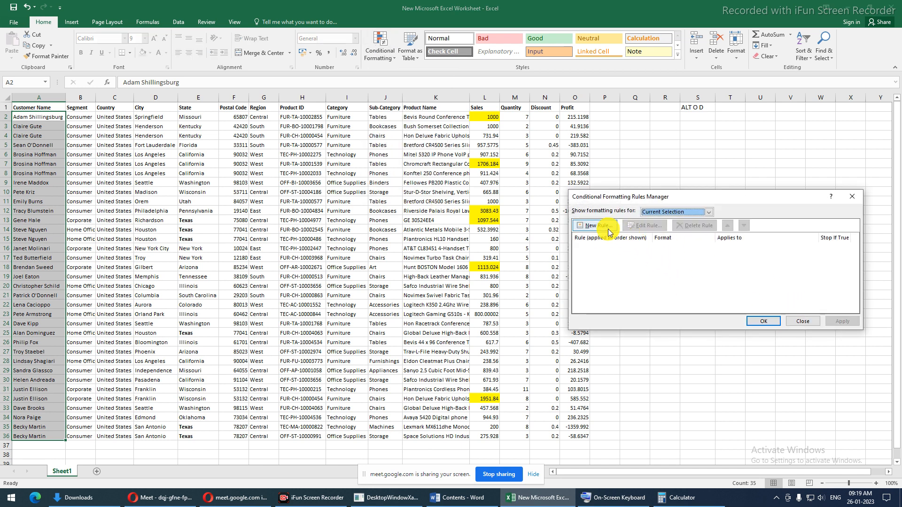
pyautogui.click(765, 320)
# - Create a formula-based formatting rule for the Customer Name cells with the relative-reference Profit condition =O2>100
pyautogui.click(381, 44)
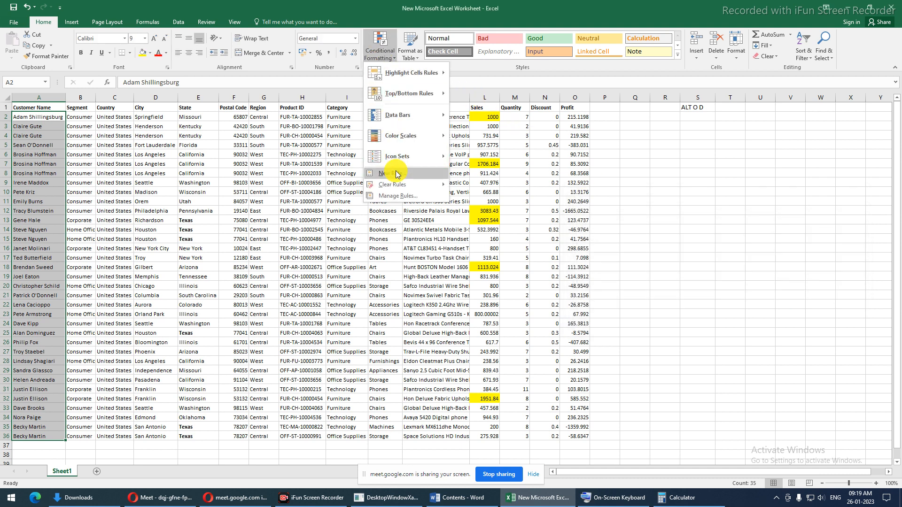
pyautogui.click(396, 175)
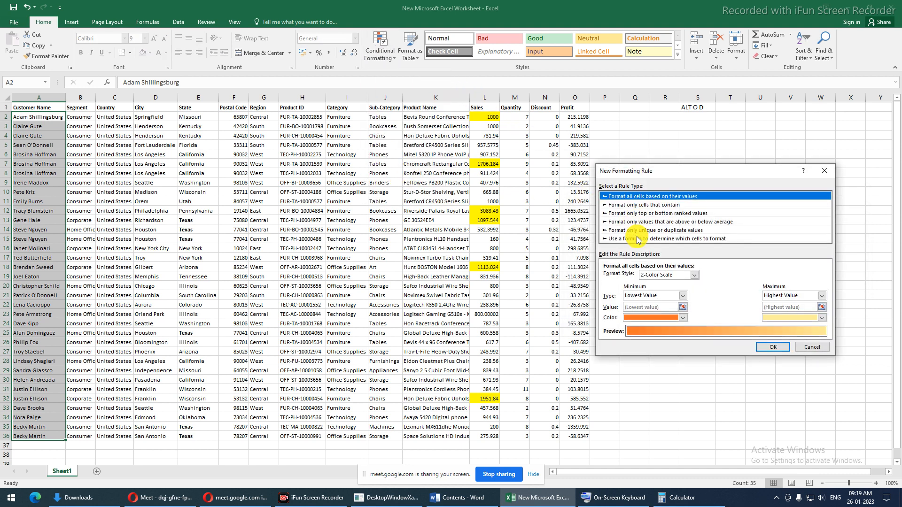
pyautogui.click(626, 239)
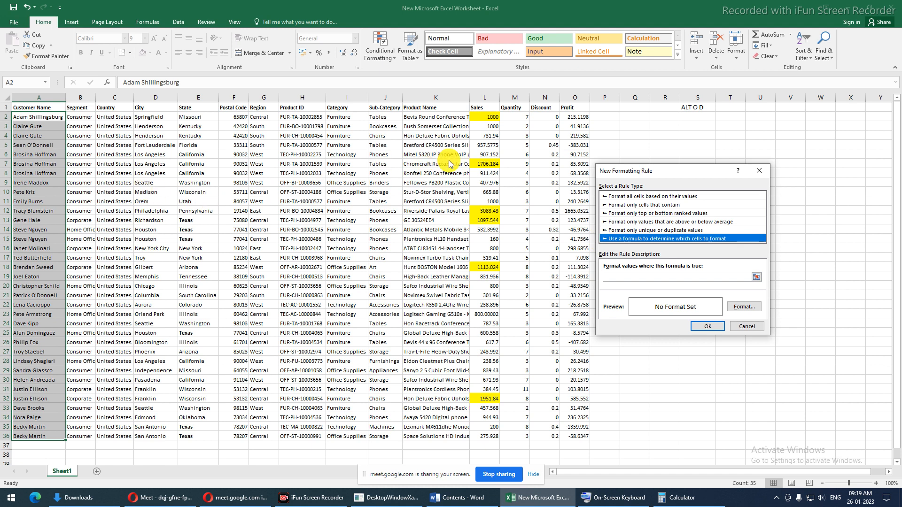
pyautogui.moveTo(605, 171); pyautogui.dragTo(615, 186)
pyautogui.click(628, 293)
pyautogui.click(628, 294)
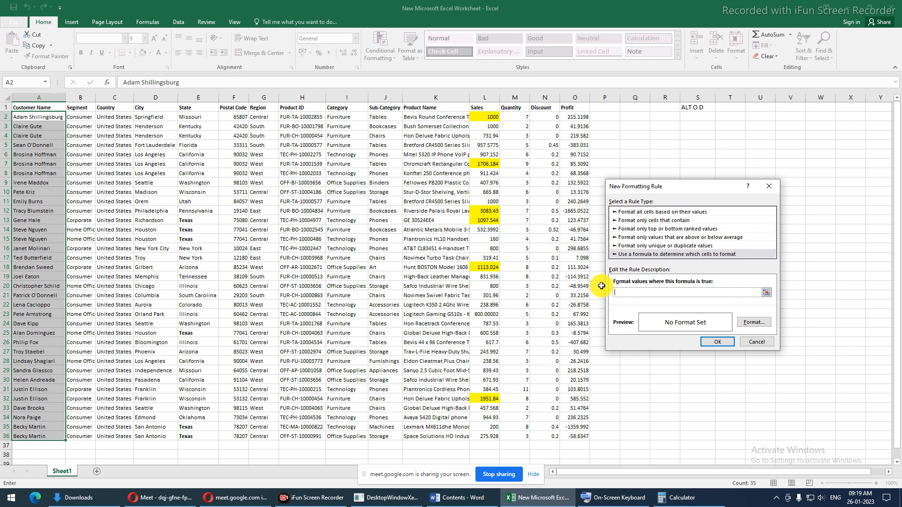
pyautogui.write('=')
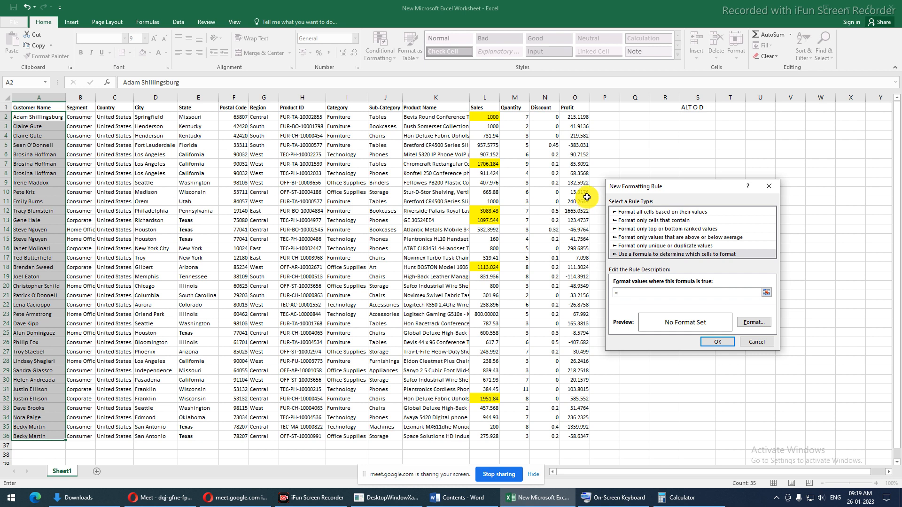
pyautogui.click(577, 117)
pyautogui.press('F4')
pyautogui.press('F4')
pyautogui.press('F4')
pyautogui.write('>100')
# - Give the Customer Name rule a yellow fill and apply it to A2:A36
pyautogui.click(751, 324)
pyautogui.click(687, 150)
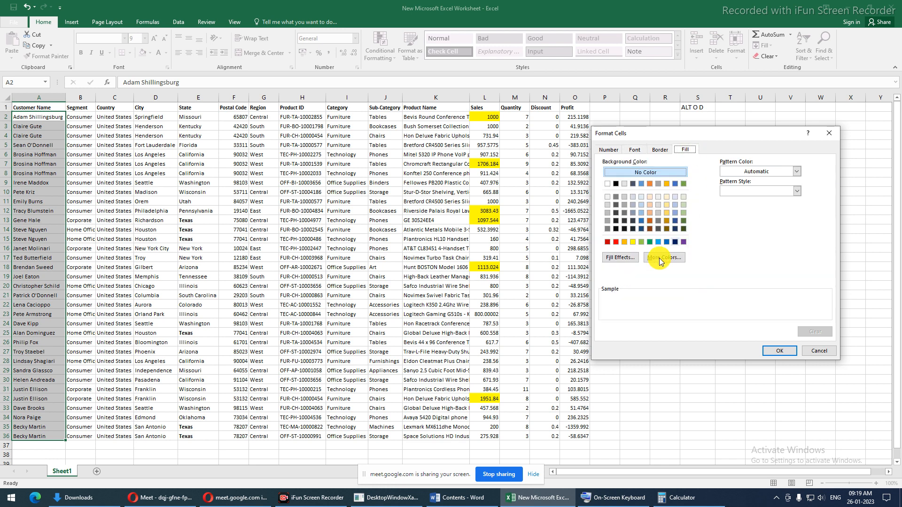
pyautogui.click(632, 242)
pyautogui.click(778, 350)
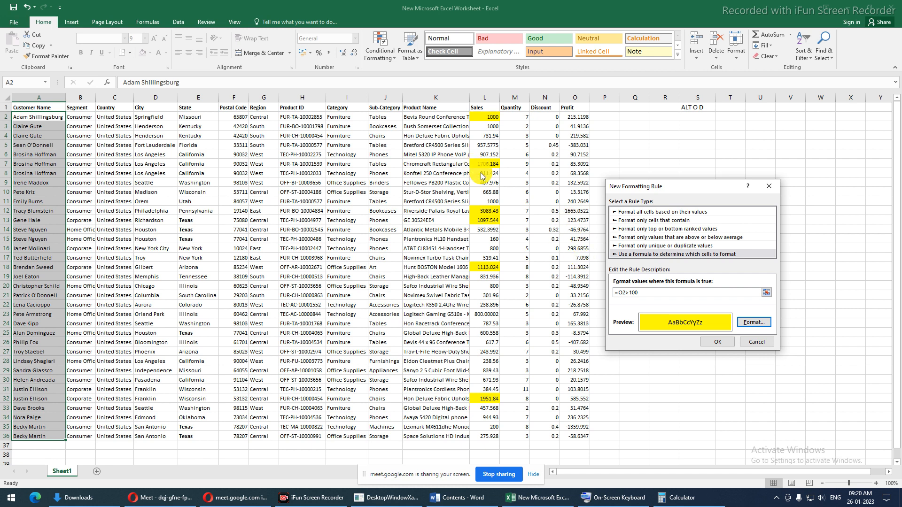
pyautogui.click(715, 342)
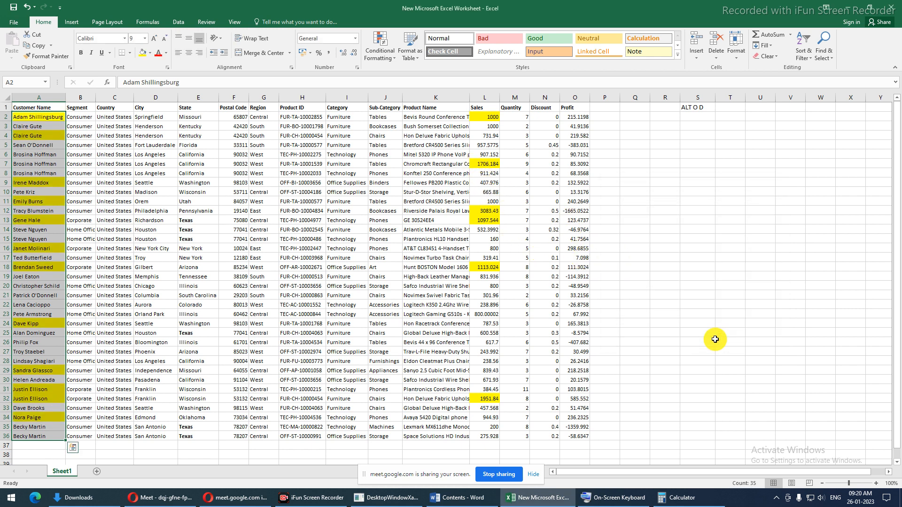
# - Compare the customer name highlighting with the Profit values in rows 2 and 4
pyautogui.click(34, 119)
pyautogui.click(3, 116)
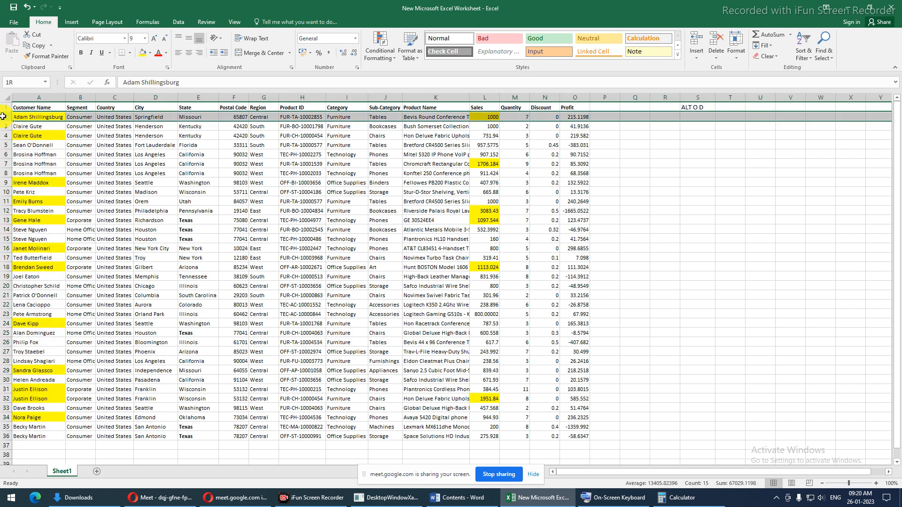
pyautogui.click(3, 135)
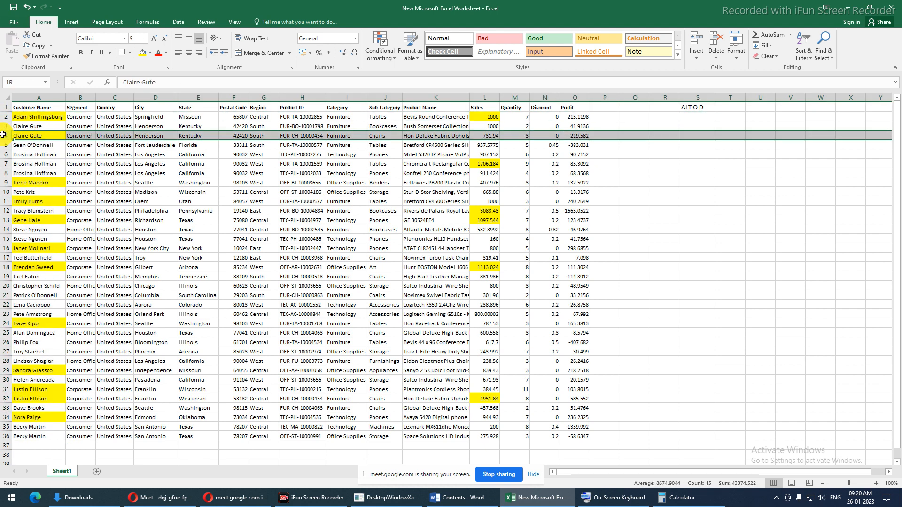
# - Set the Profit value in O4 to 50 and check the formatting of customer name cell A4
pyautogui.click(571, 135)
pyautogui.write('50')
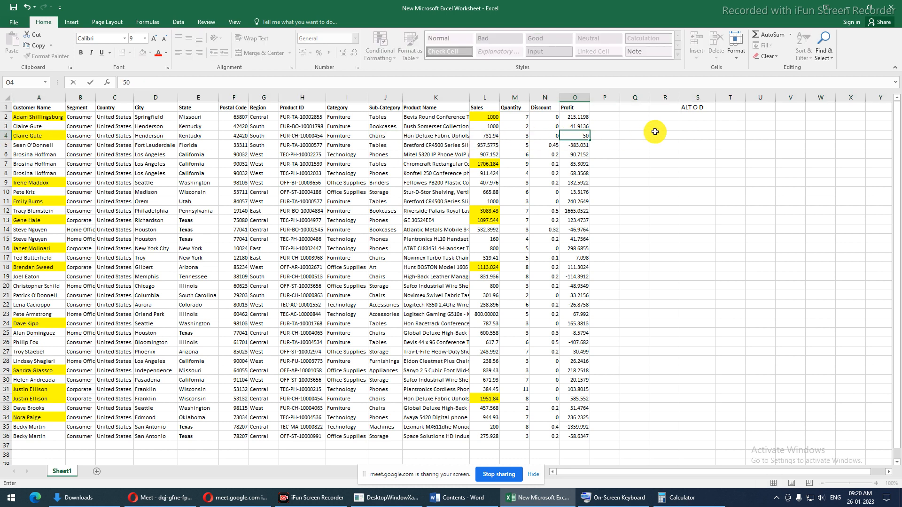
pyautogui.press('Return')
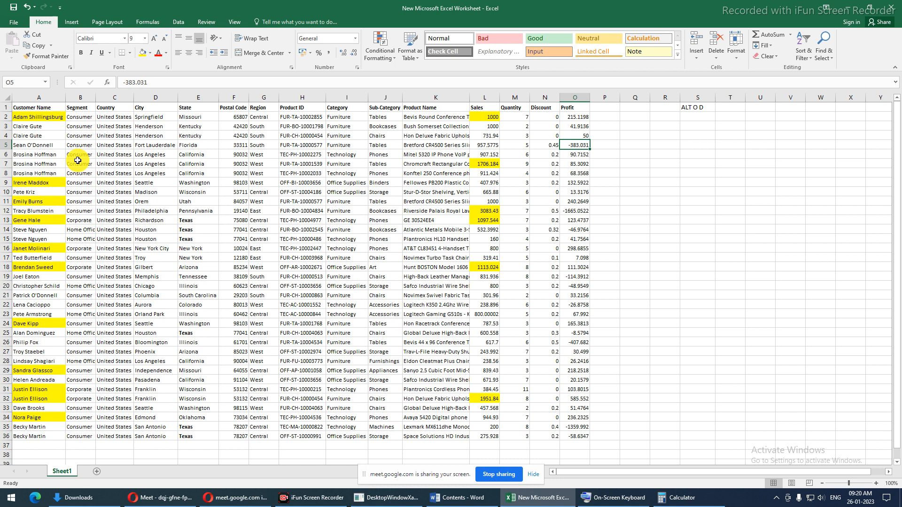
pyautogui.click(32, 139)
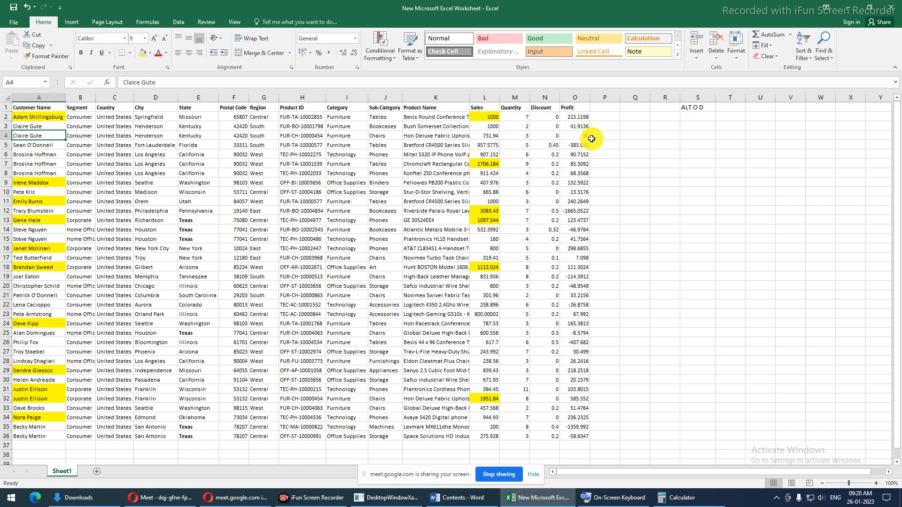
pyautogui.click(576, 135)
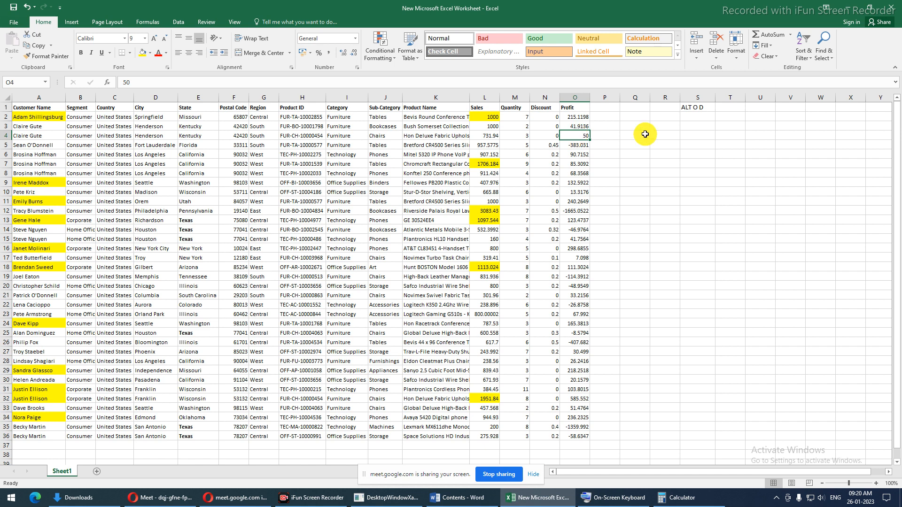
# - Enter the sample letters a, d, c and f in cells S5 to S8
pyautogui.click(682, 143)
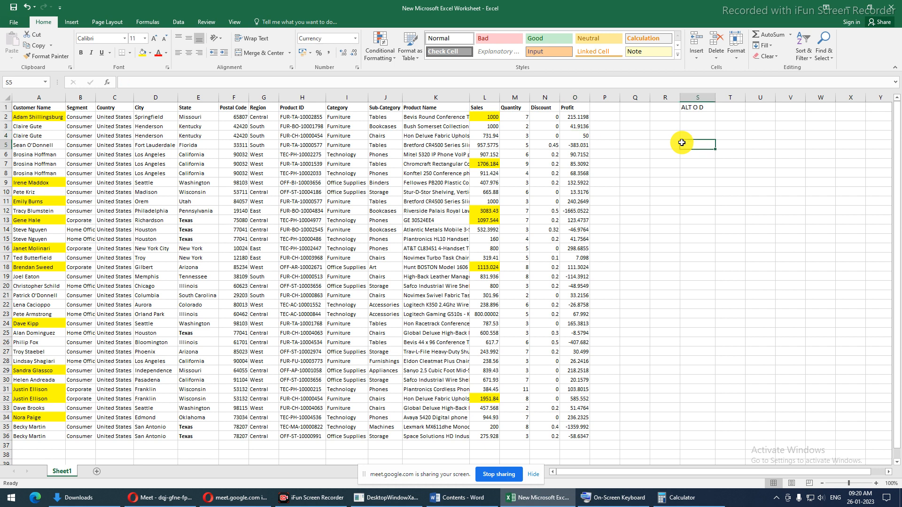
pyautogui.write('s')
pyautogui.press('Return')
pyautogui.write('d')
pyautogui.press('Return')
pyautogui.write('c')
pyautogui.press('Return')
pyautogui.write('f')
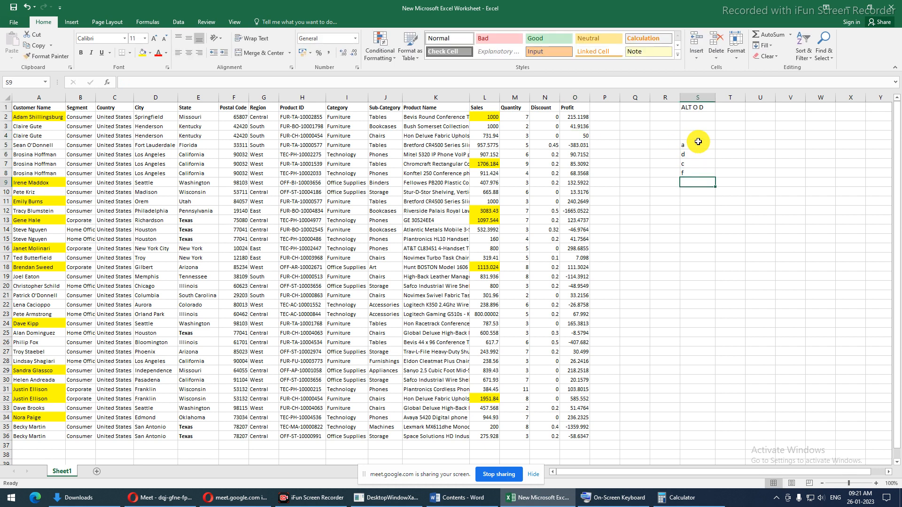
# - Enter the relative-reference formula =S5 in cell V5
pyautogui.click(778, 148)
pyautogui.write('=')
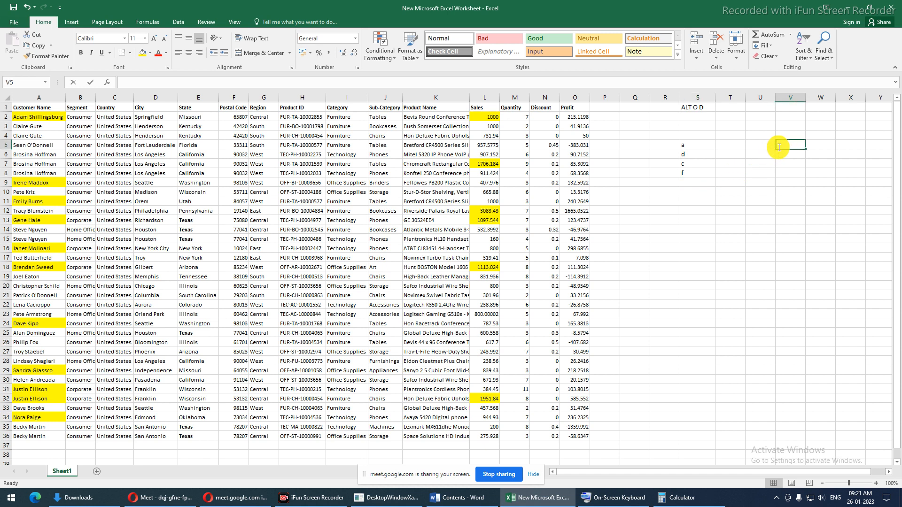
pyautogui.click(688, 146)
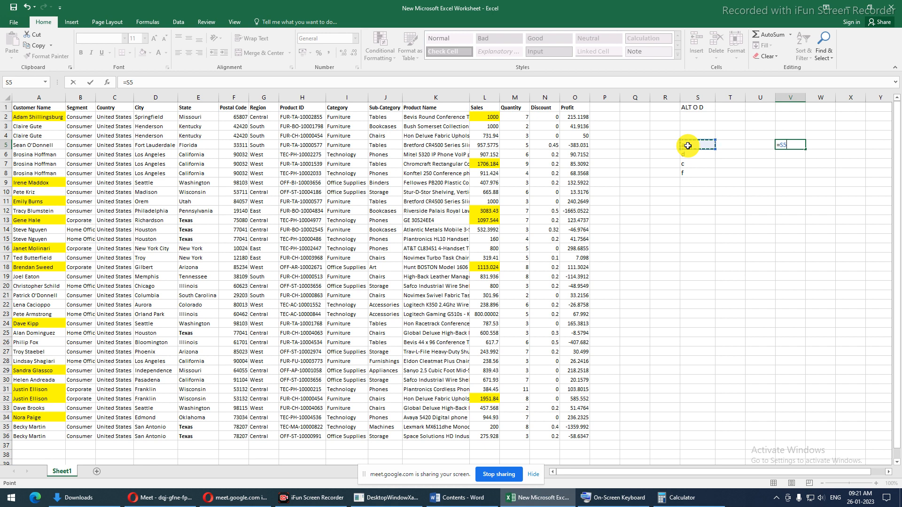
pyautogui.press('Return')
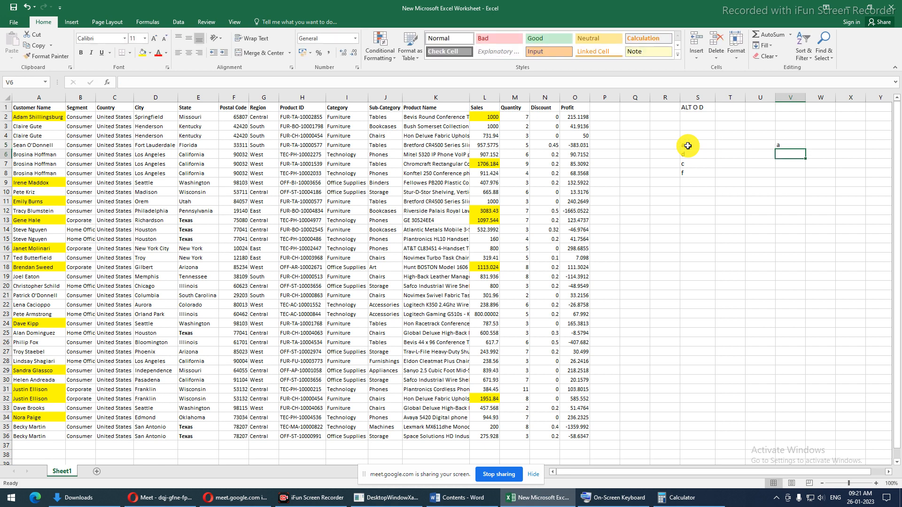
# - Copy the formula from V5 to V7 and compare the references in the two cells
pyautogui.press('Up')
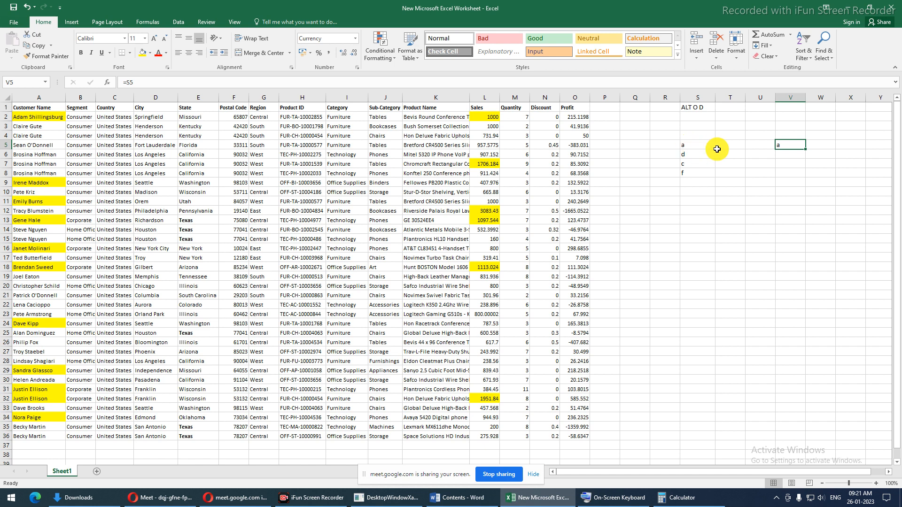
pyautogui.hotkey('ctrl', 'c')
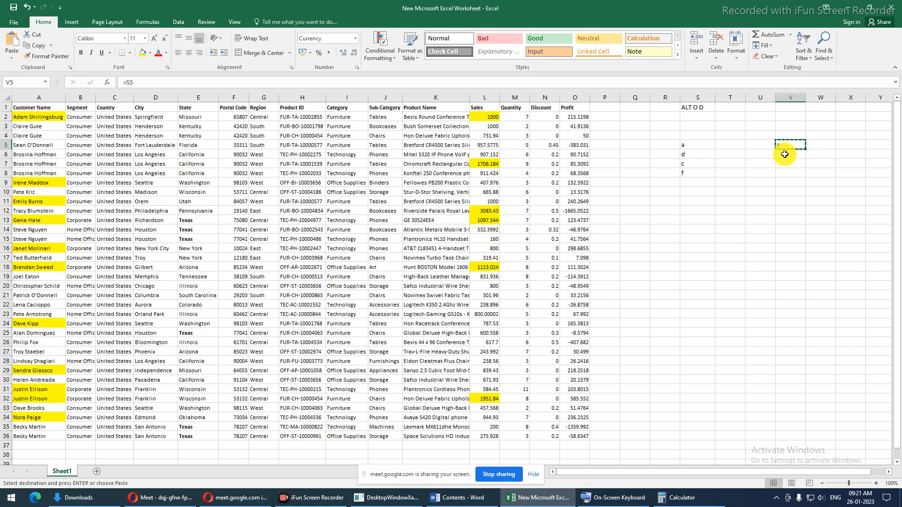
pyautogui.click(785, 156)
pyautogui.click(786, 163)
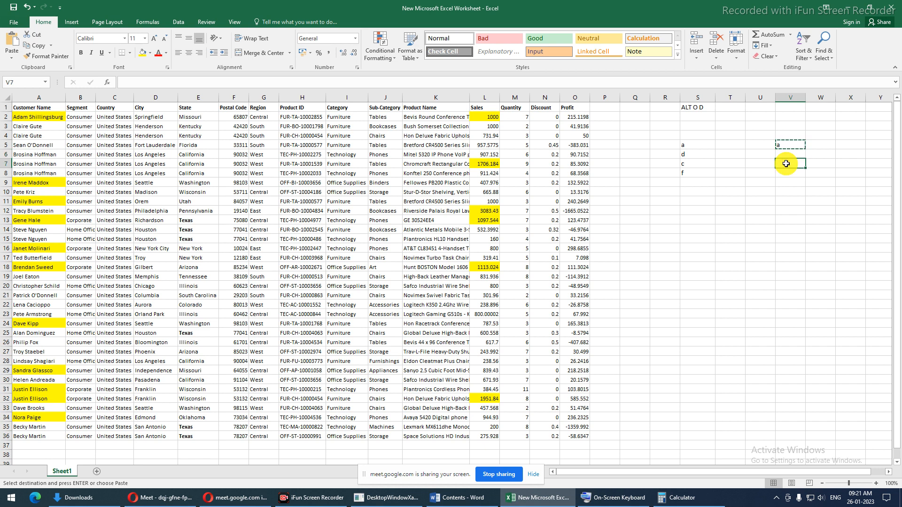
pyautogui.hotkey('ctrl', 'v')
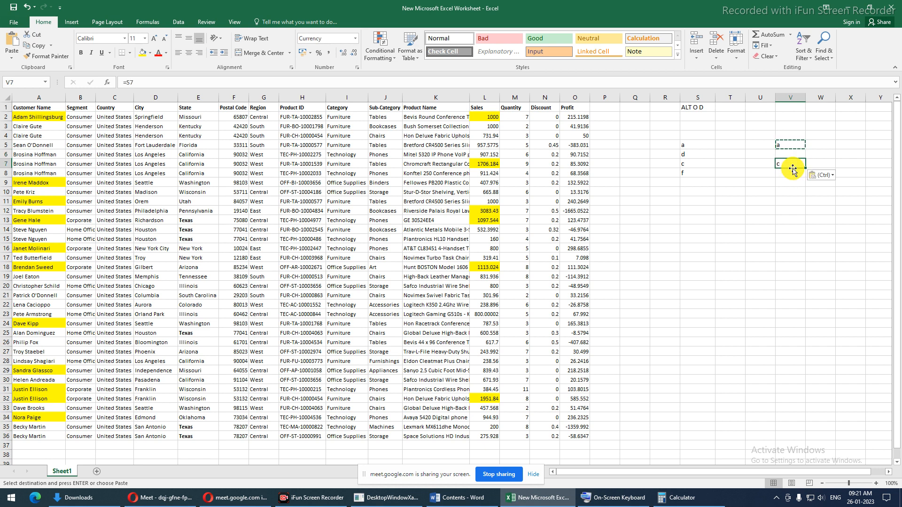
pyautogui.click(792, 146)
pyautogui.click(791, 164)
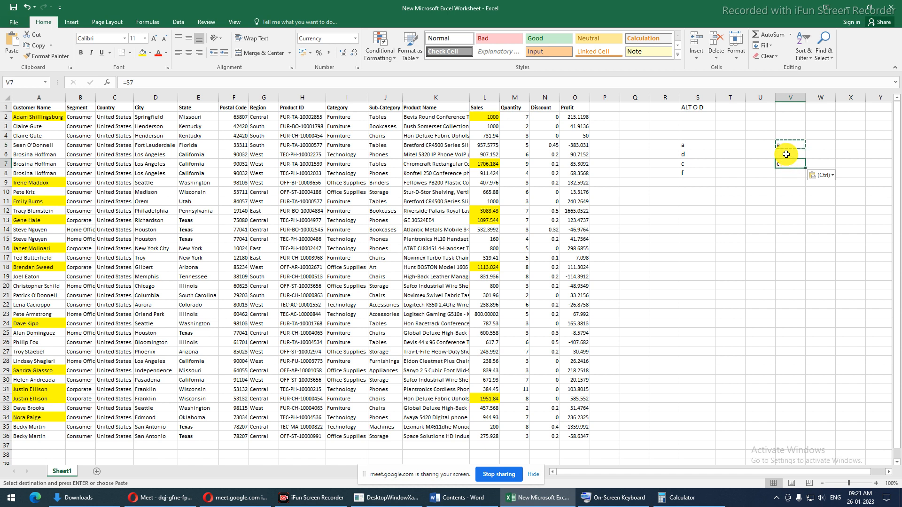
pyautogui.click(786, 146)
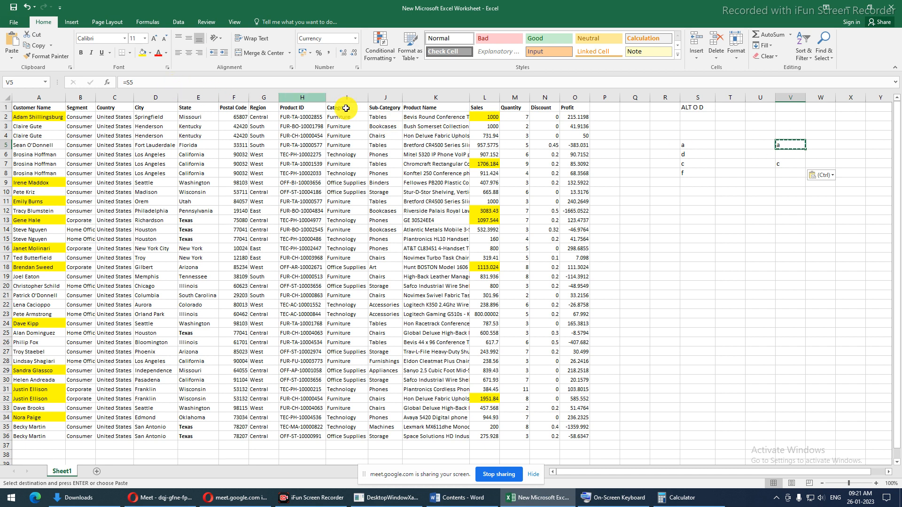
pyautogui.press('F2')
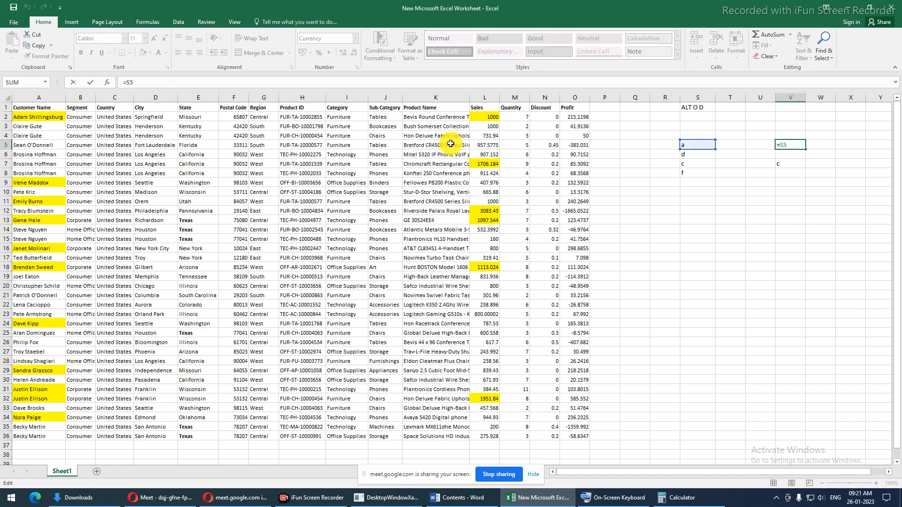
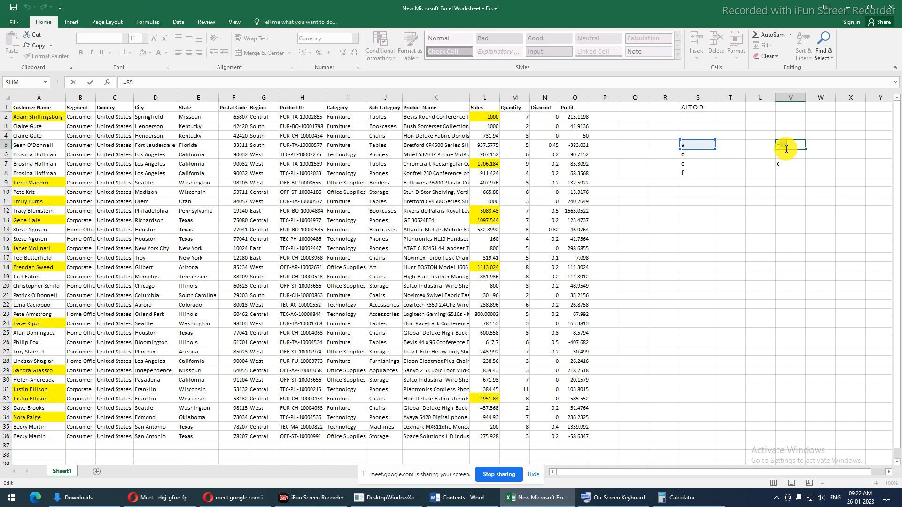
pyautogui.doubleClick(792, 148)
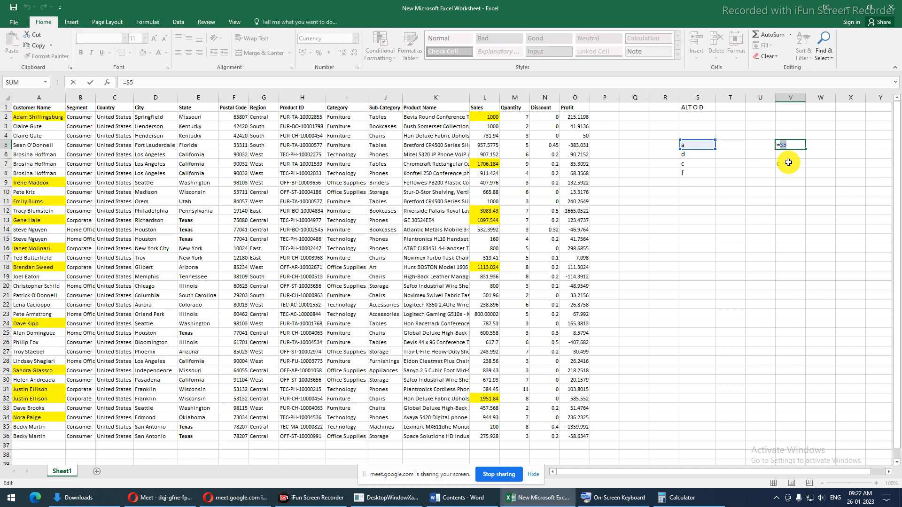
# - Enter the label "Relative Reference" in cell U1
pyautogui.click(761, 107)
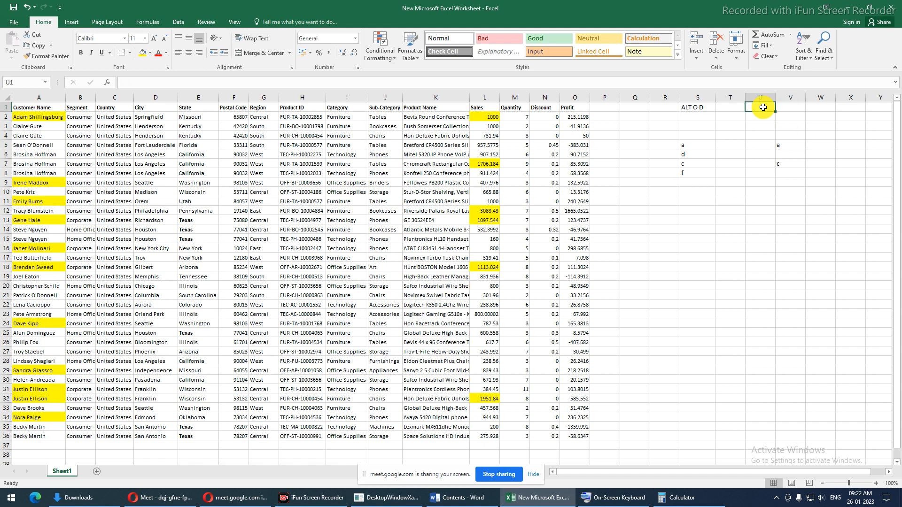
pyautogui.write('Relat')
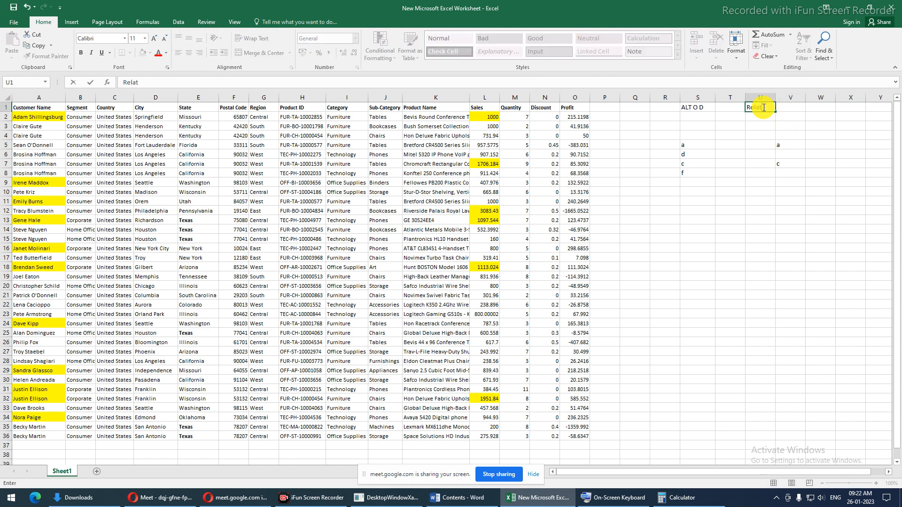
pyautogui.write('ive Reference')
pyautogui.hotkey('ctrl', 'Return')
# - Enter the sample reference S5 in cell W1 and make it bold
pyautogui.press('Right')
pyautogui.press('Right')
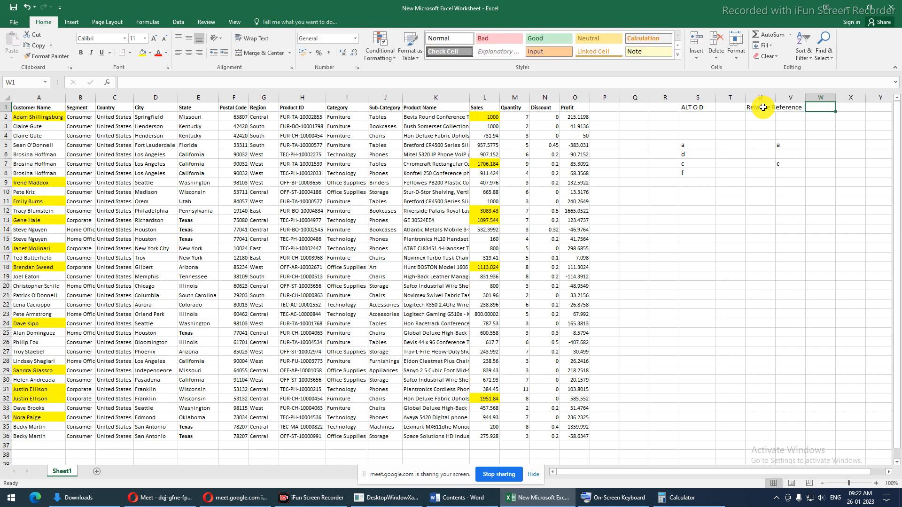
pyautogui.write('S5')
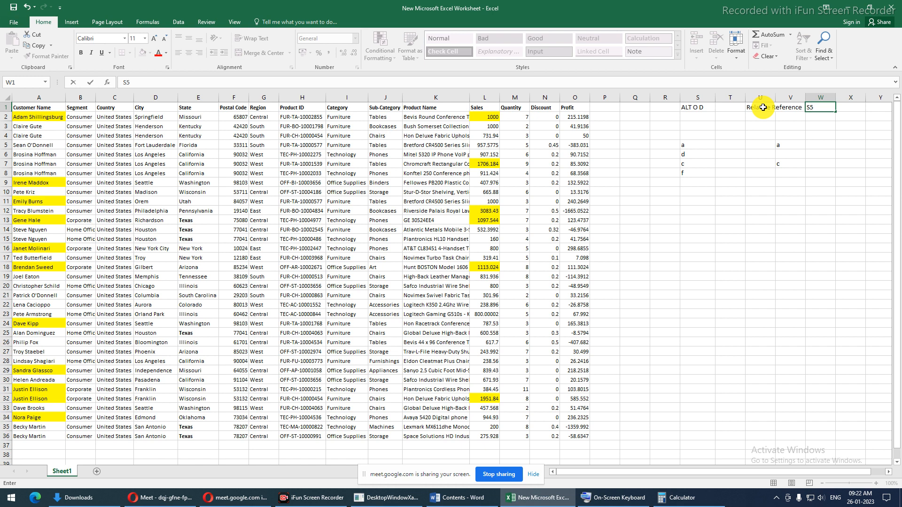
pyautogui.press('Return')
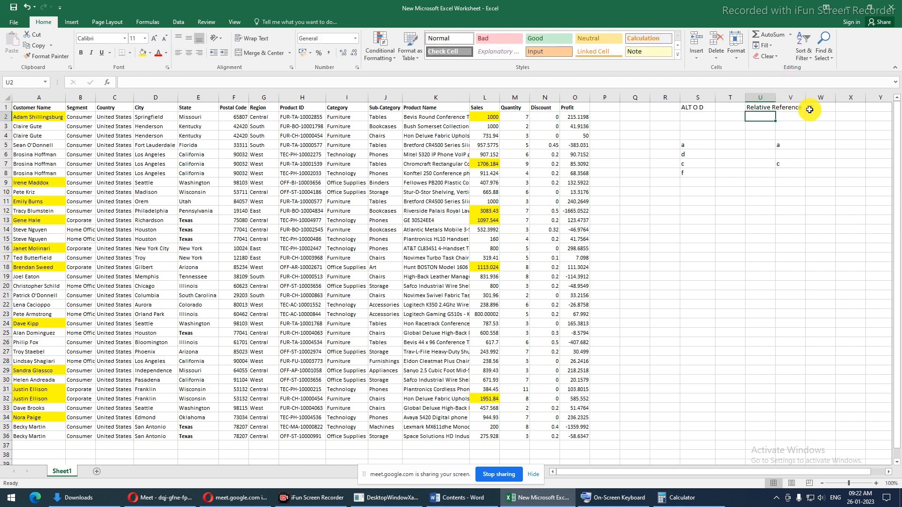
pyautogui.click(811, 108)
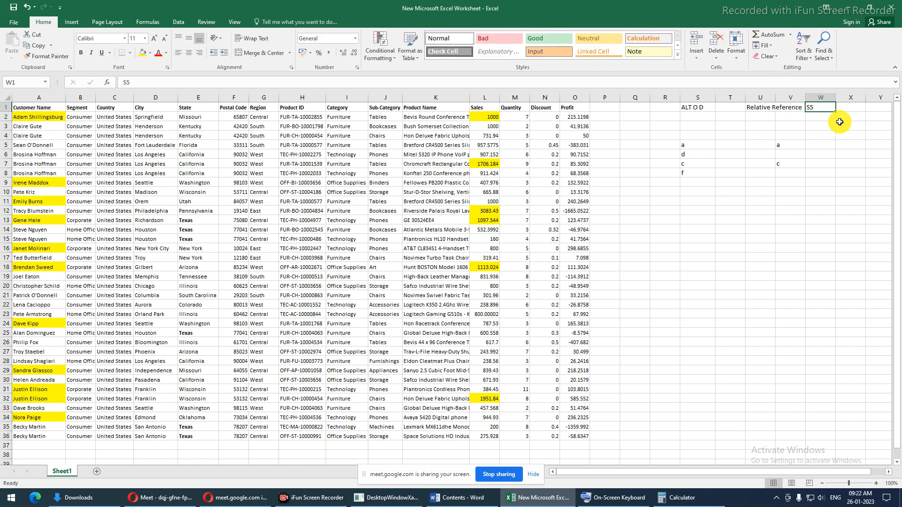
pyautogui.hotkey('ctrl', 'b')
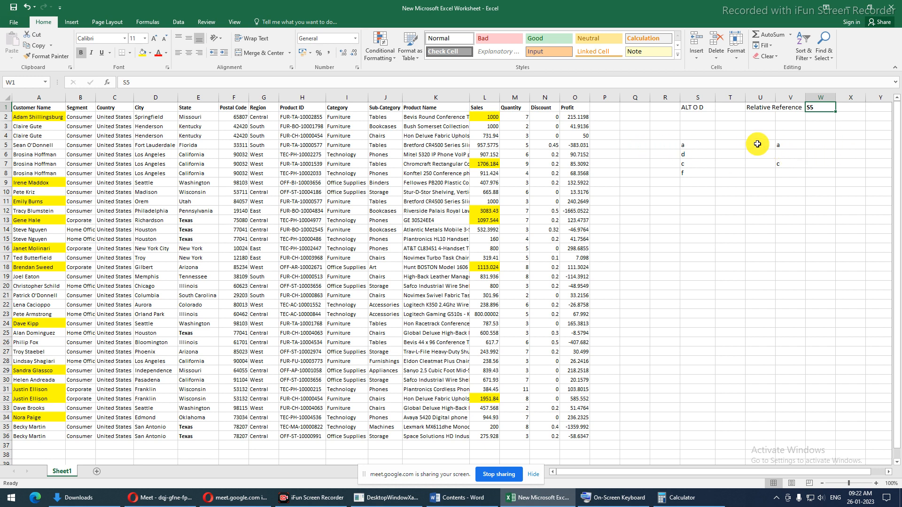
# - Copy the Profit values in O6:O7 to the cells starting at R5, beside the sample letters
pyautogui.click(778, 144)
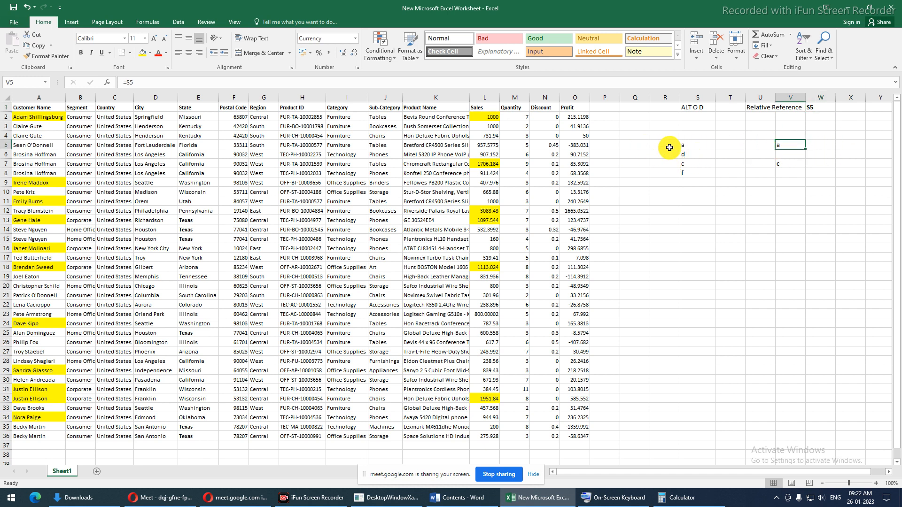
pyautogui.moveTo(582, 152); pyautogui.dragTo(582, 164)
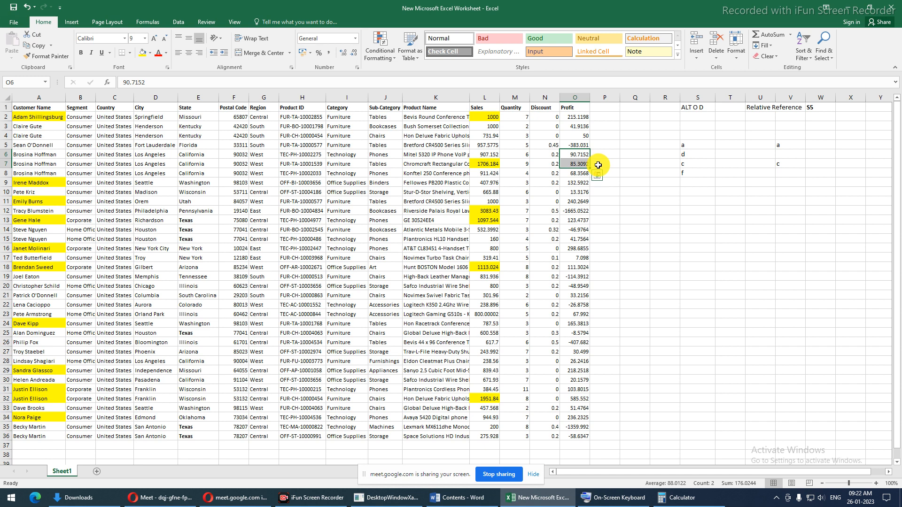
pyautogui.hotkey('ctrl', 'c')
pyautogui.click(663, 146)
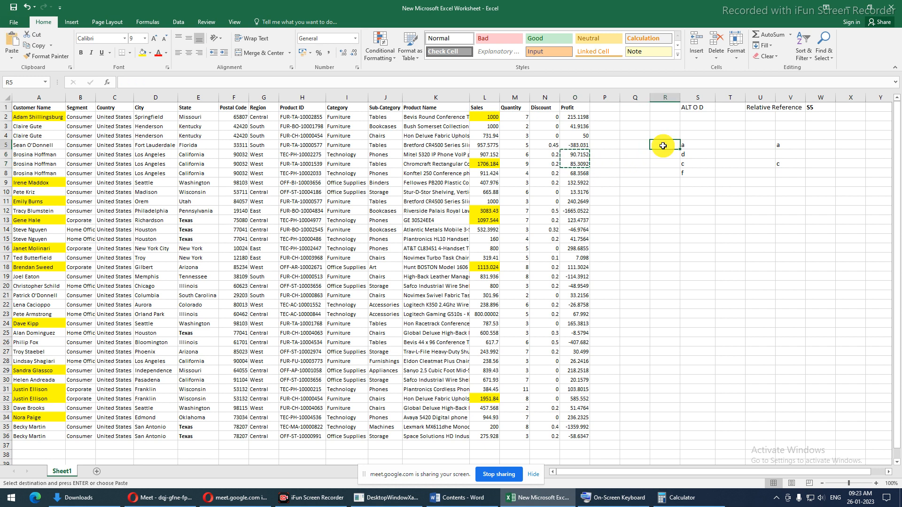
pyautogui.hotkey('ctrl', 'v')
# - Copy the formula from V5 to U5 and compare it with the source value in R5
pyautogui.click(783, 145)
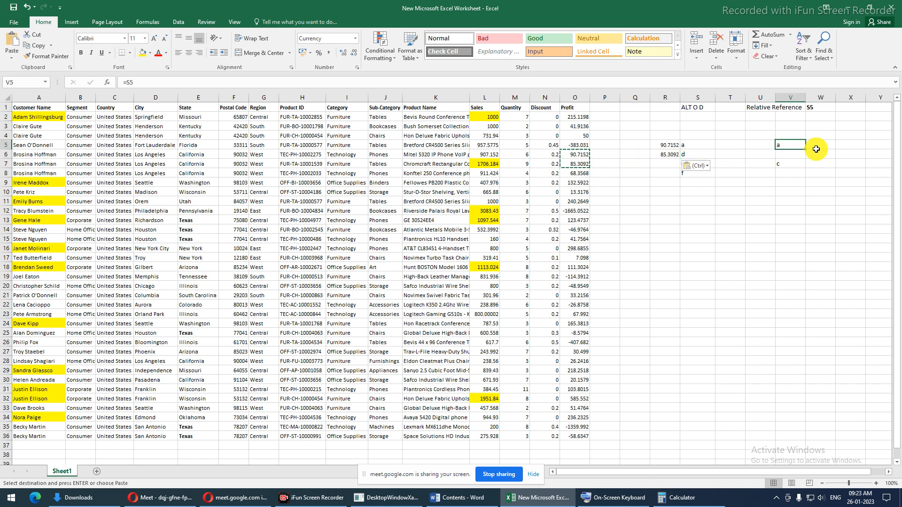
pyautogui.hotkey('ctrl', 'c')
pyautogui.click(762, 145)
pyautogui.hotkey('ctrl', 'v')
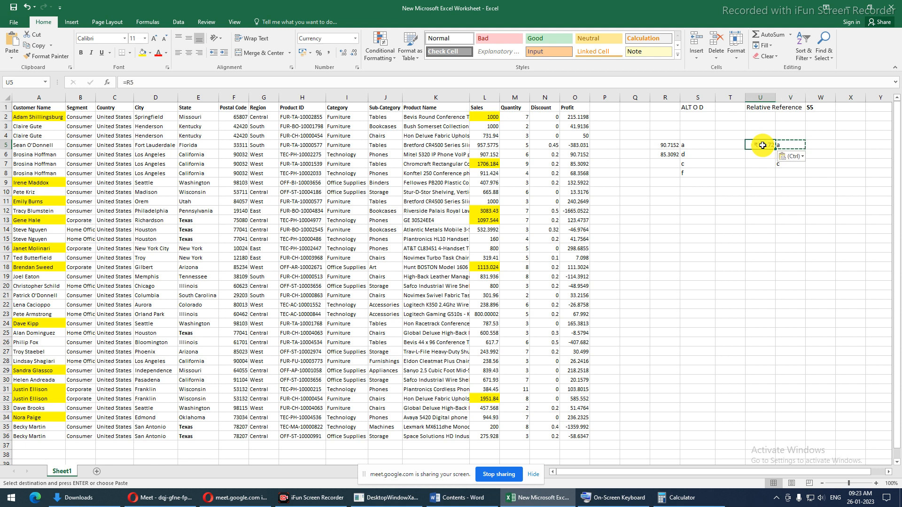
pyautogui.click(663, 149)
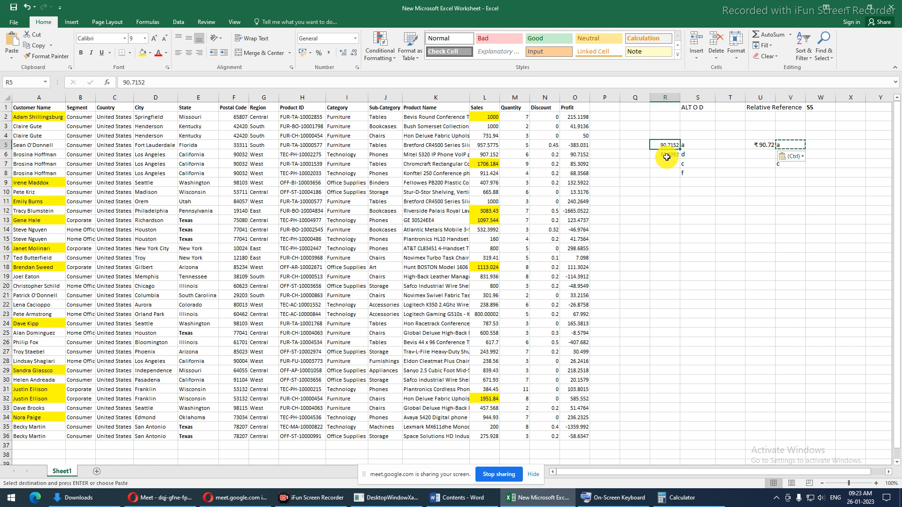
pyautogui.click(783, 144)
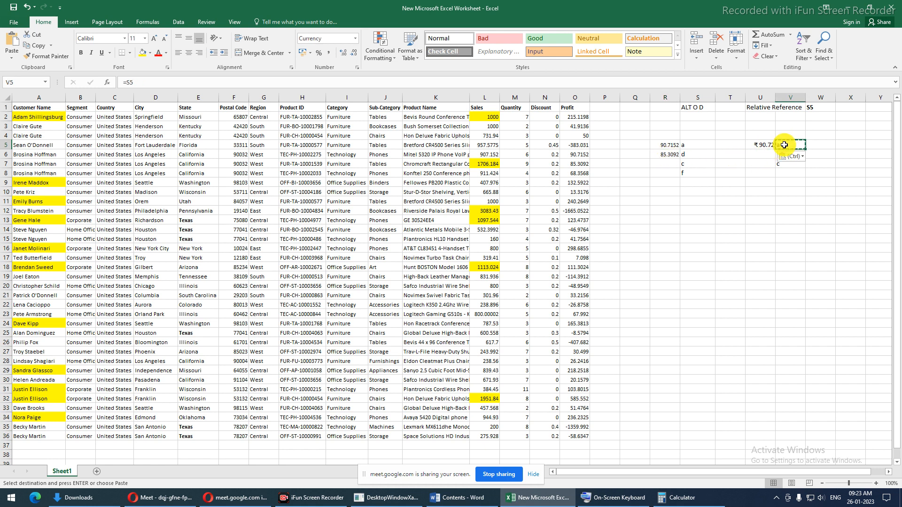
# - Paste the copied V5 formula into U7 and inspect the cell it references
pyautogui.click(753, 165)
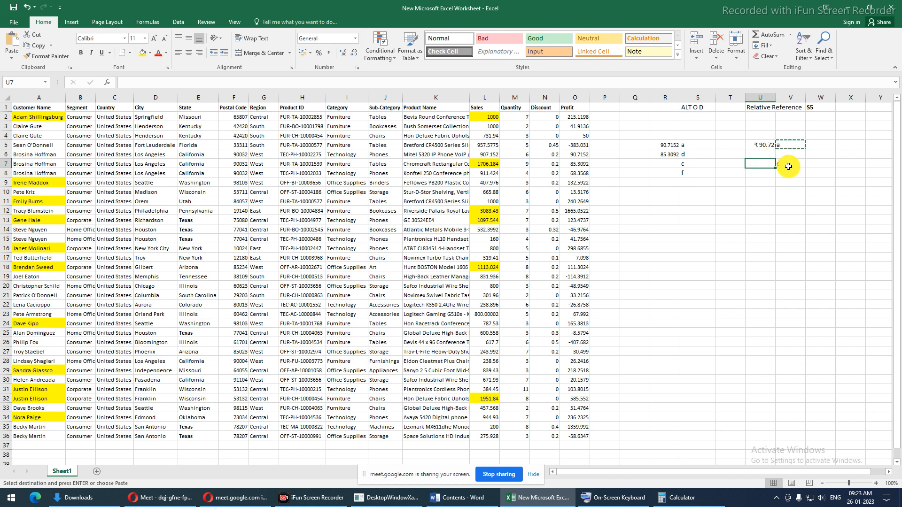
pyautogui.hotkey('ctrl', 'v')
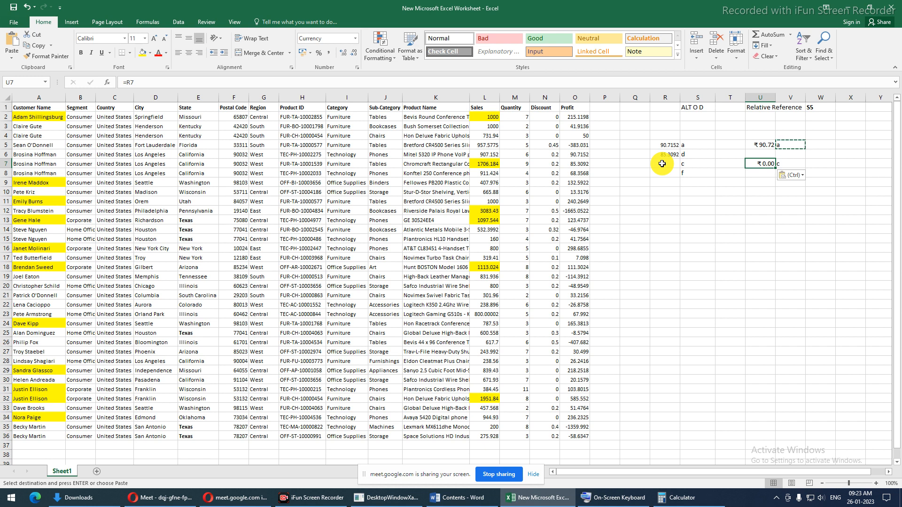
pyautogui.doubleClick(759, 163)
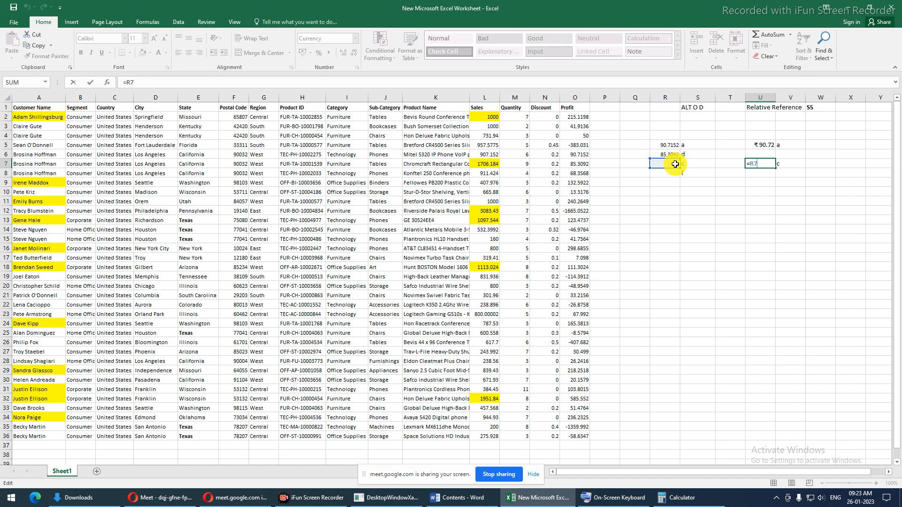
pyautogui.hotkey('ctrl', 'Return')
# - Clear the copied relative formulas from U5:U7 and V7
pyautogui.moveTo(759, 140); pyautogui.dragTo(766, 163)
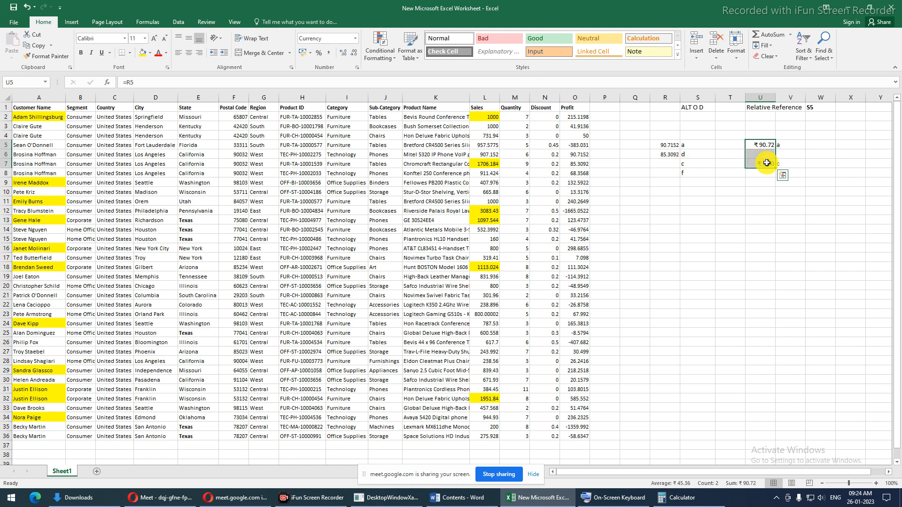
pyautogui.press('Delete')
pyautogui.click(780, 165)
# - Change the formula in V5 to the absolute reference =$S$5
pyautogui.click(781, 144)
pyautogui.click(129, 83)
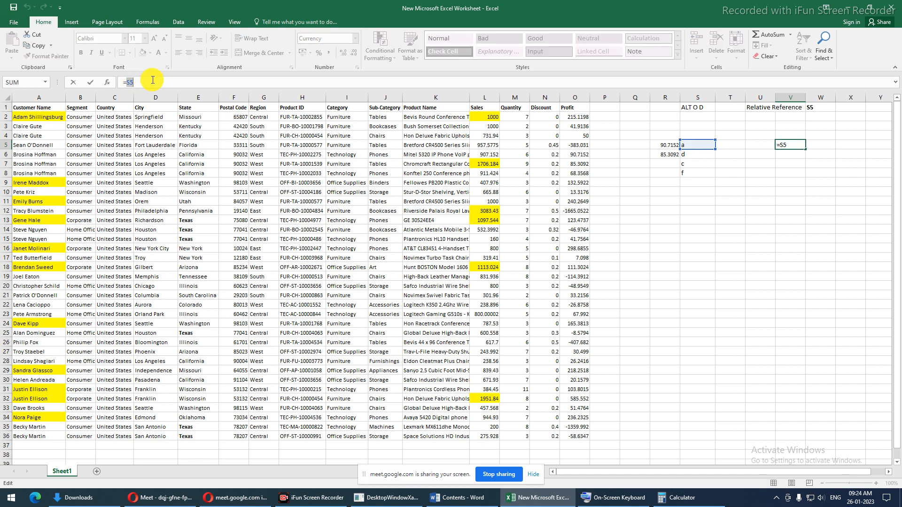
pyautogui.press('F4')
pyautogui.hotkey('ctrl', 'Return')
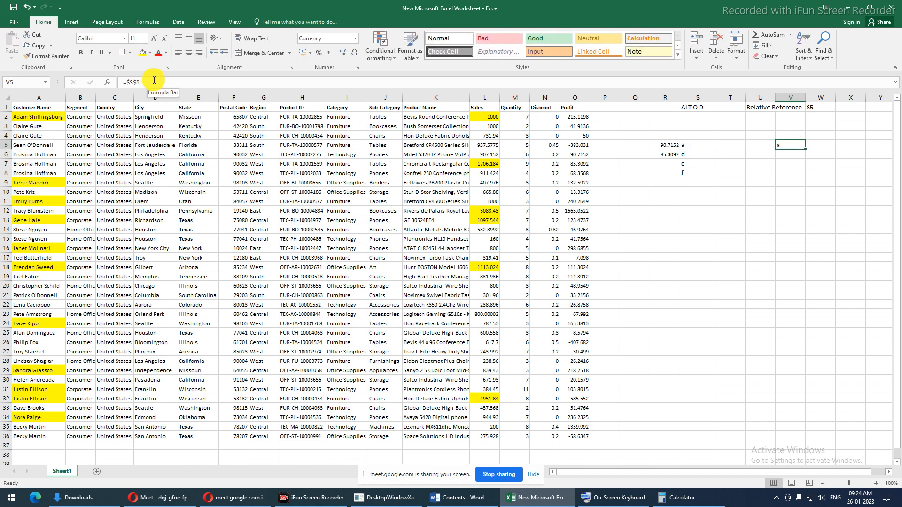
# - Copy the absolute-reference formula from V5 to V9 and T10 and compare the copies with source cell S5
pyautogui.hotkey('ctrl', 'c')
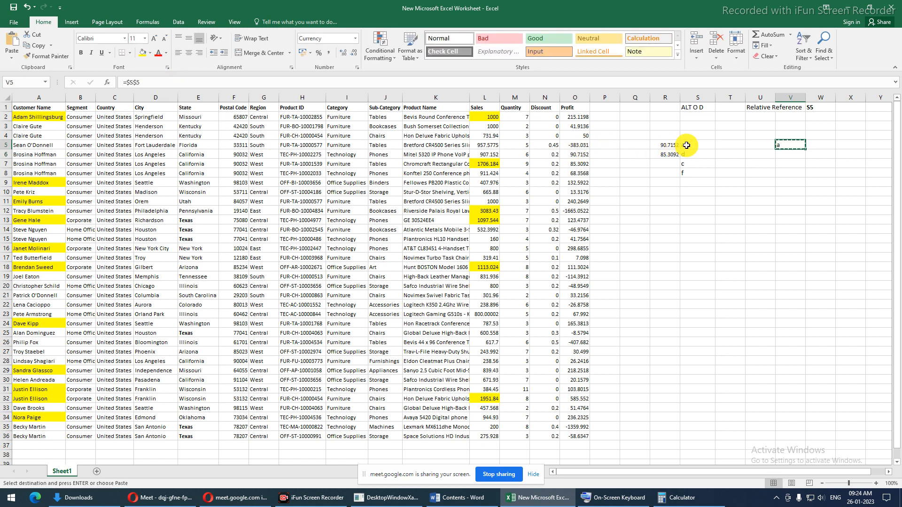
pyautogui.click(687, 145)
pyautogui.click(791, 181)
pyautogui.hotkey('ctrl', 'v')
pyautogui.click(738, 190)
pyautogui.hotkey('ctrl', 'v')
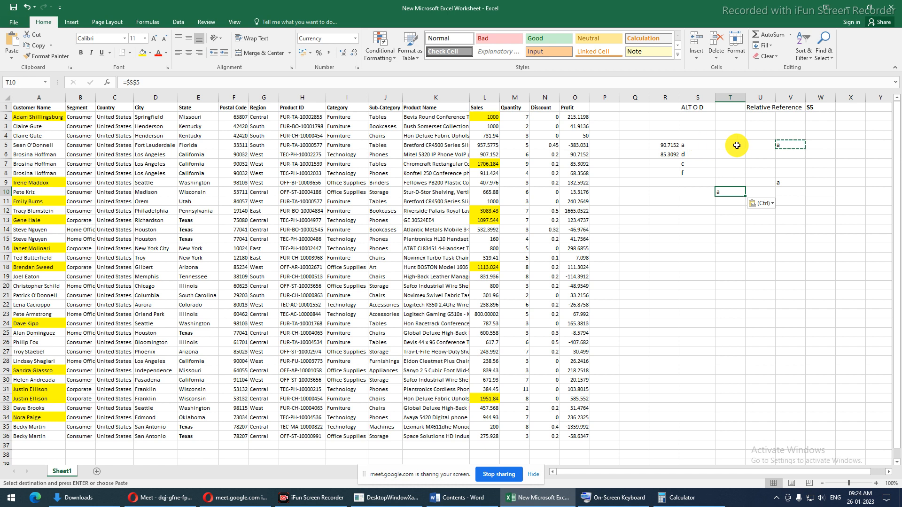
pyautogui.click(685, 147)
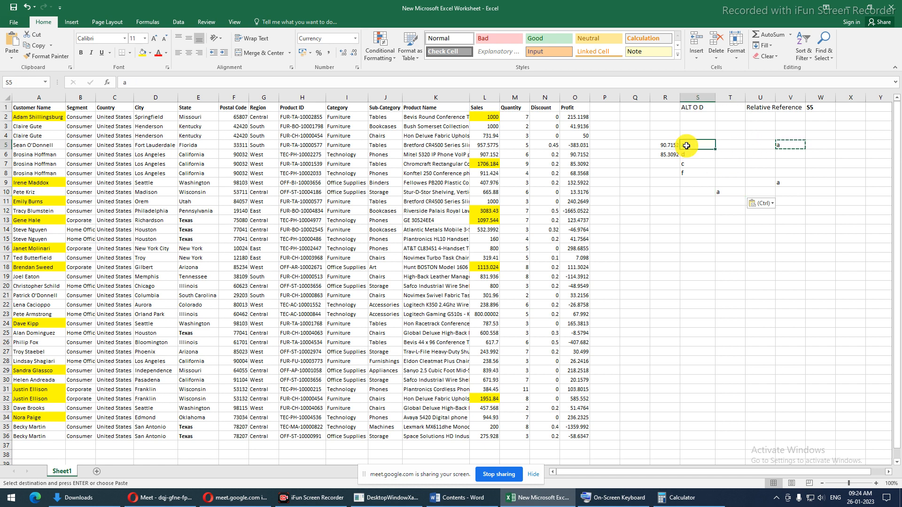
pyautogui.click(780, 184)
pyautogui.moveTo(789, 145); pyautogui.dragTo(741, 202)
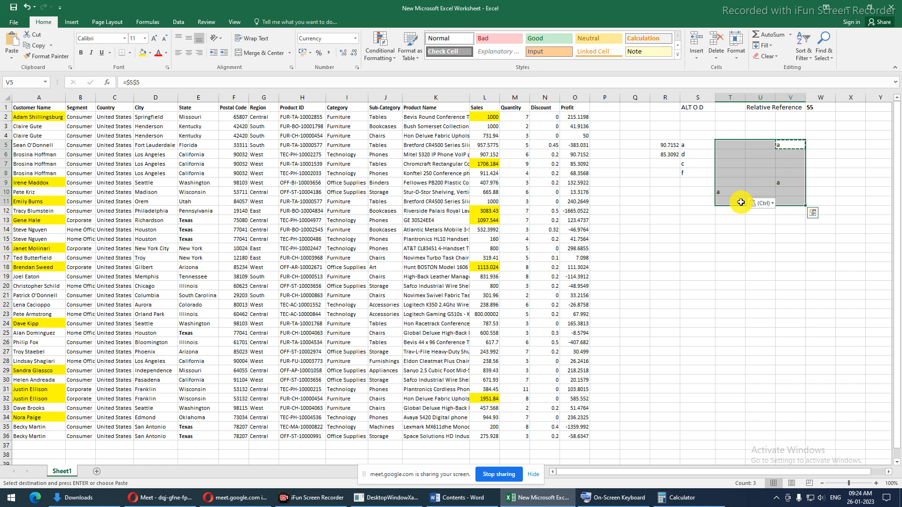
# - Compare the Customer Name range A2:A36 with the Profit values in column O
pyautogui.click(566, 116)
pyautogui.moveTo(20, 117); pyautogui.dragTo(43, 436)
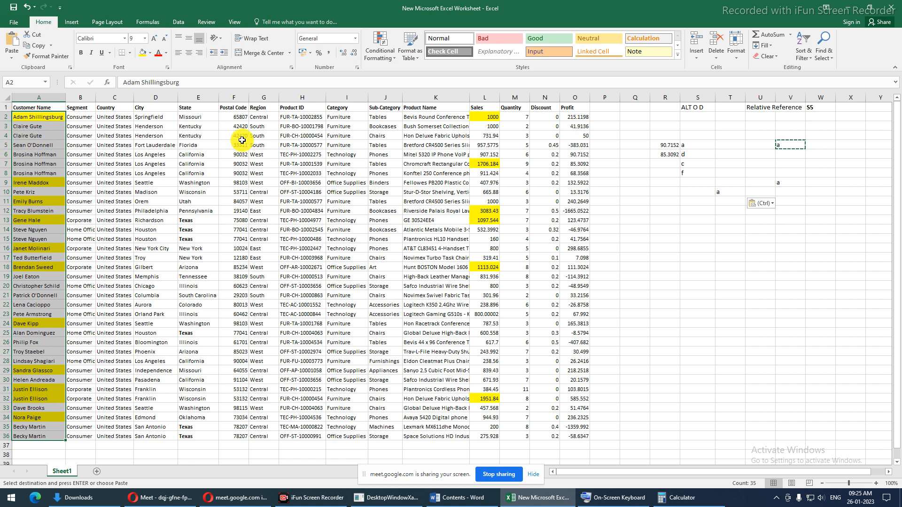
pyautogui.moveTo(575, 119); pyautogui.dragTo(582, 437)
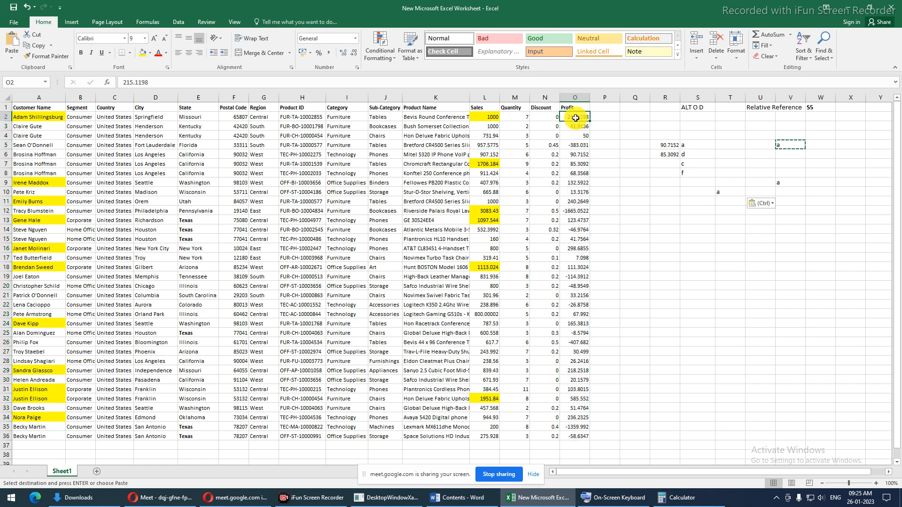
# - Examine row by row how the Customer Name cells in A2:A36 correspond to the Profit values starting at O2
pyautogui.moveTo(33, 117); pyautogui.dragTo(28, 418)
pyautogui.click(41, 97)
pyautogui.click(571, 118)
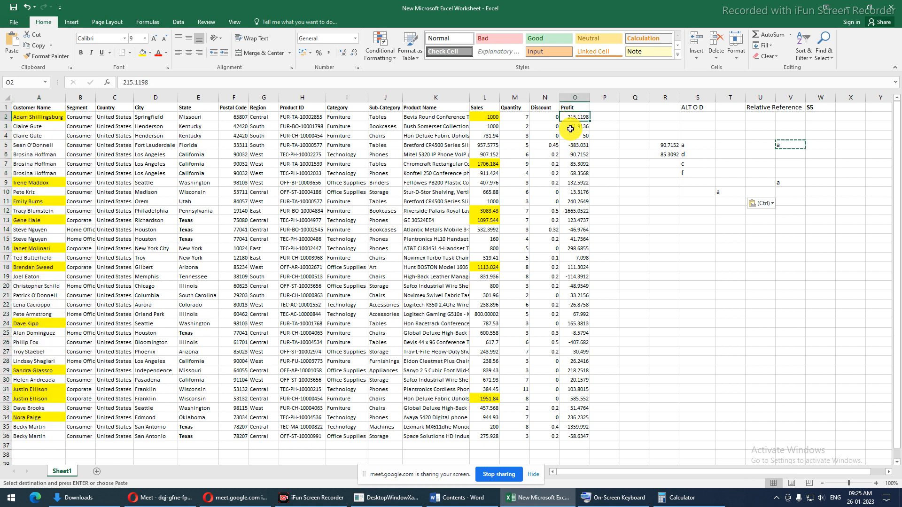
pyautogui.click(574, 98)
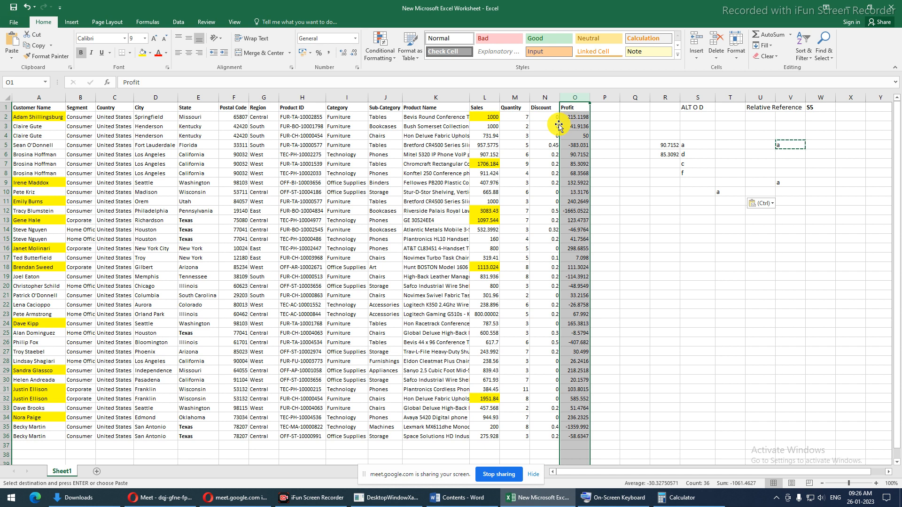
pyautogui.click(577, 117)
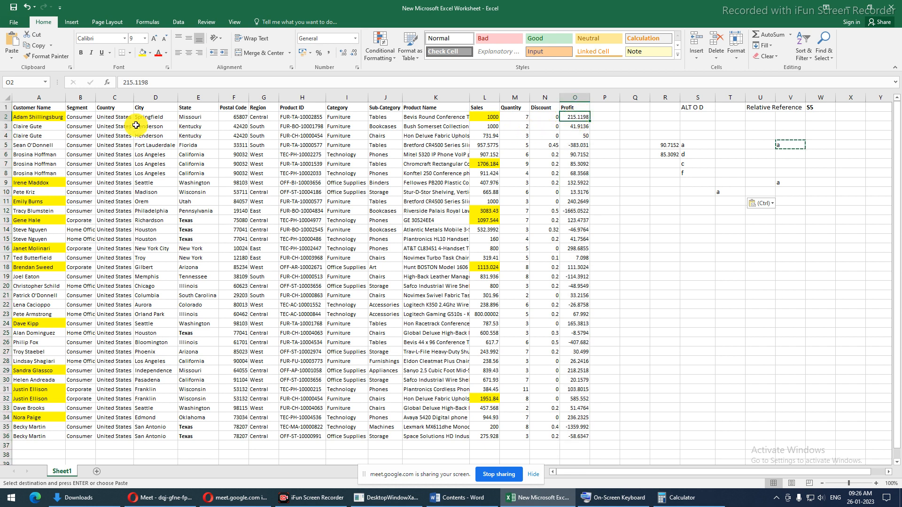
pyautogui.click(29, 126)
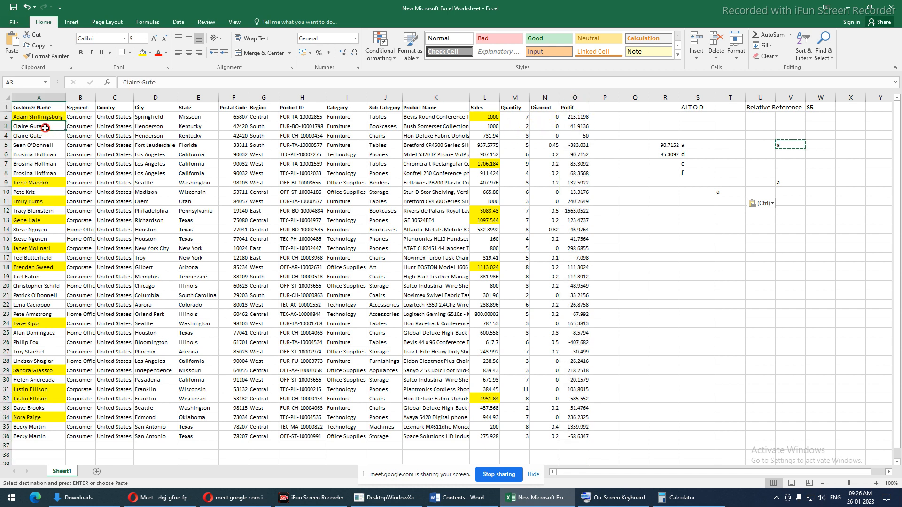
pyautogui.click(6, 125)
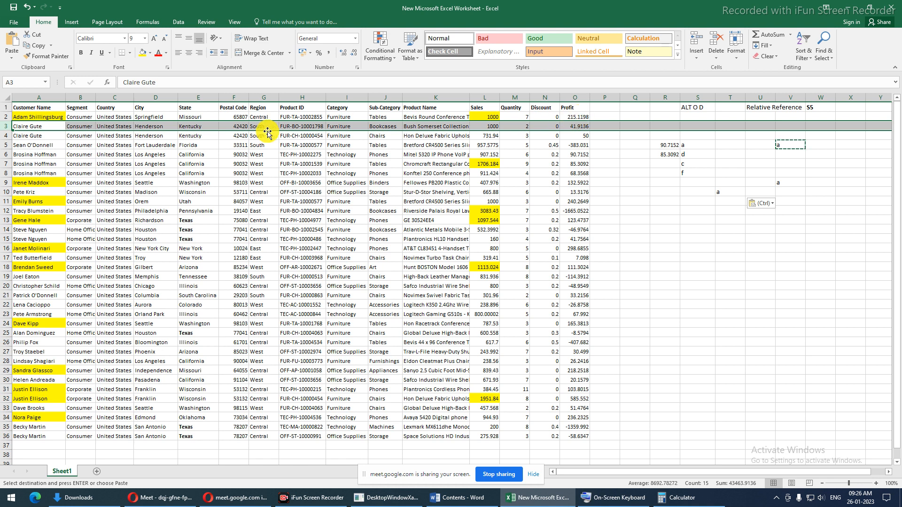
pyautogui.moveTo(48, 128); pyautogui.dragTo(45, 192)
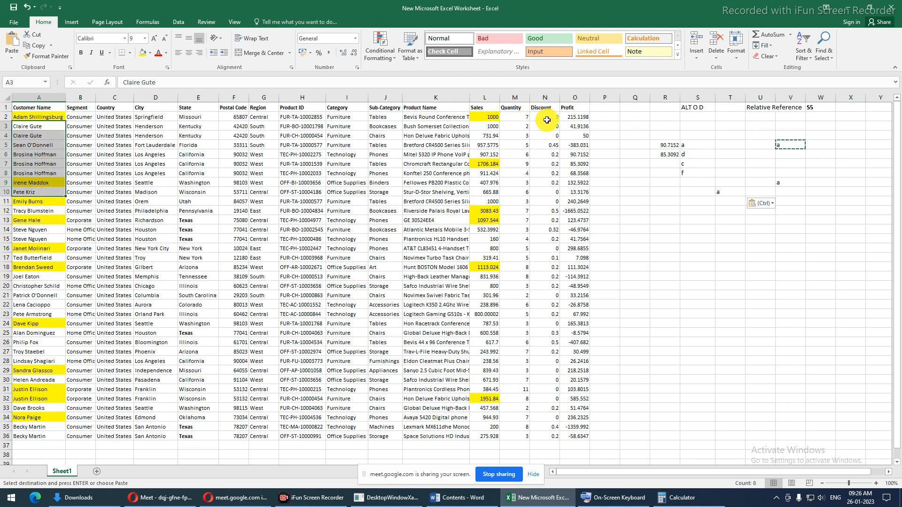
pyautogui.click(580, 120)
pyautogui.click(579, 124)
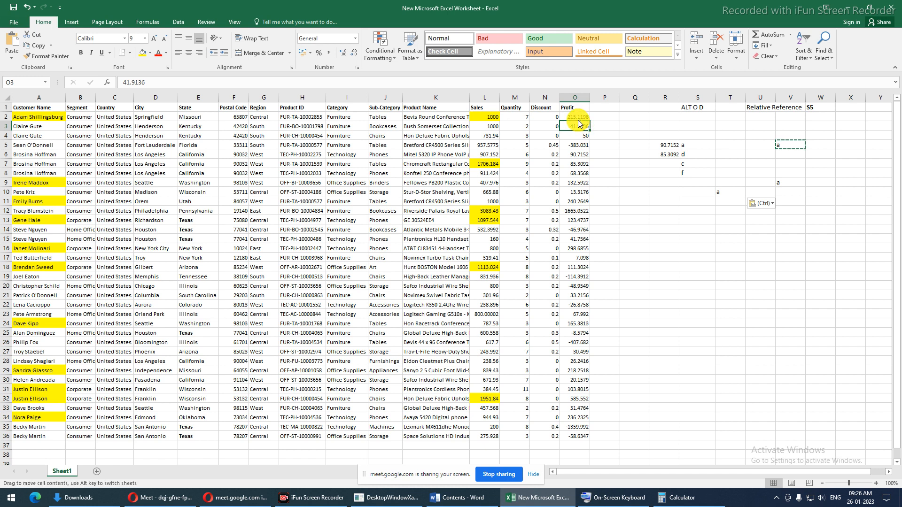
pyautogui.click(578, 116)
pyautogui.moveTo(20, 117); pyautogui.dragTo(20, 437)
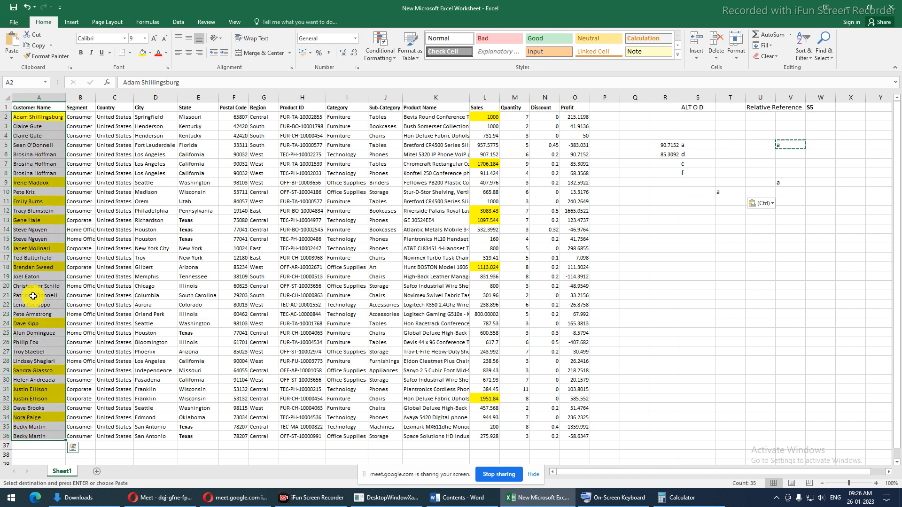
# - Label U2 "Absoloute" and paste the reference text $S$5 from V5's formula into W2 in bold
pyautogui.click(782, 144)
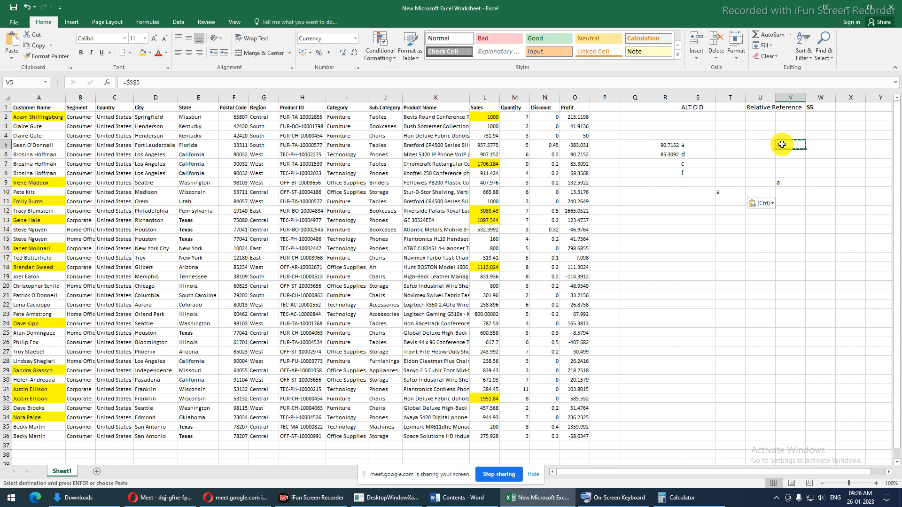
pyautogui.moveTo(125, 82); pyautogui.dragTo(187, 80)
pyautogui.hotkey('ctrl', 'c')
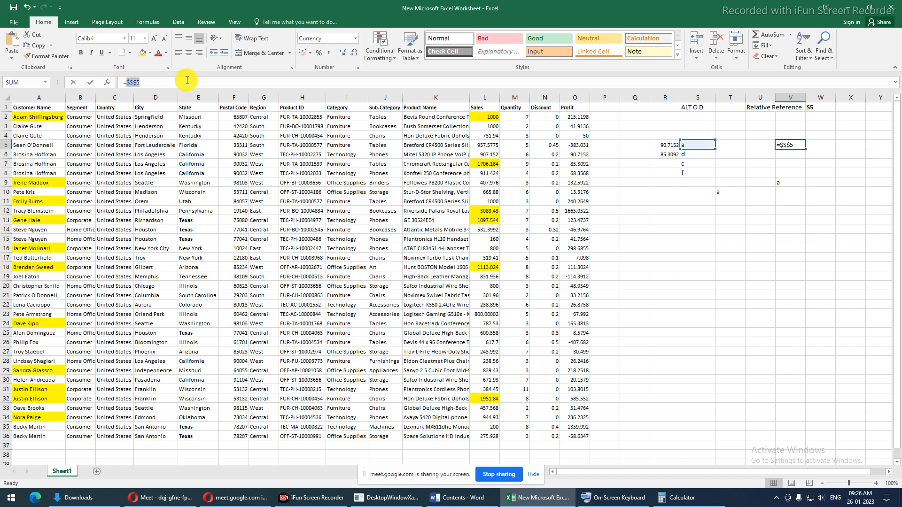
pyautogui.press('Escape')
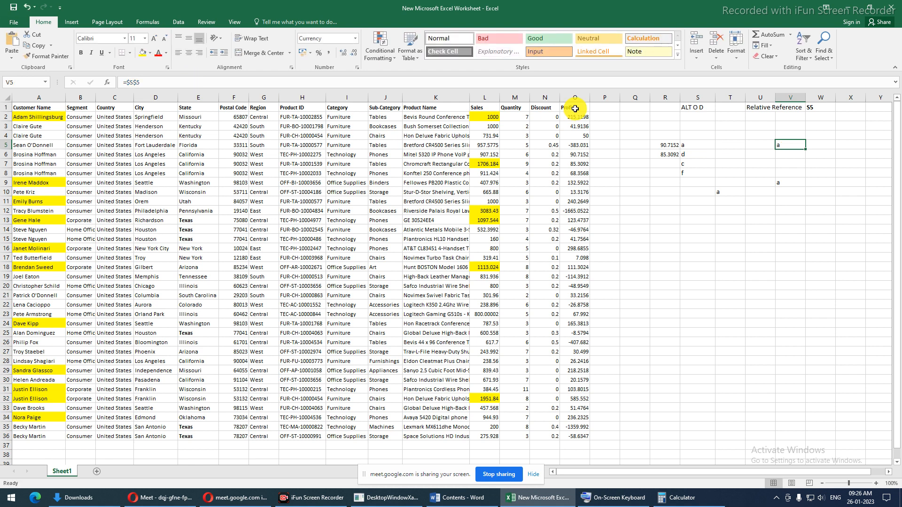
pyautogui.click(756, 117)
pyautogui.write('A')
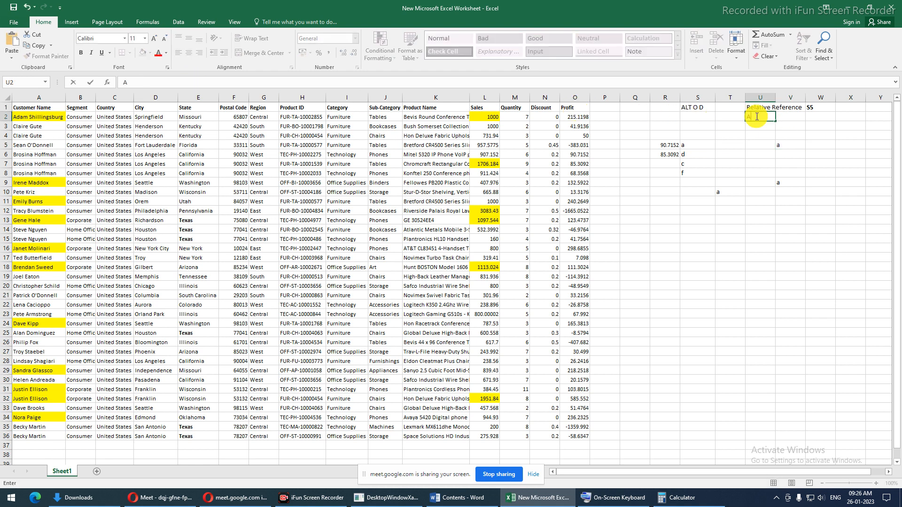
pyautogui.write('bsoloute')
pyautogui.press('Tab')
pyautogui.press('Tab')
pyautogui.hotkey('ctrl', 'v')
pyautogui.hotkey('ctrl', 'b')
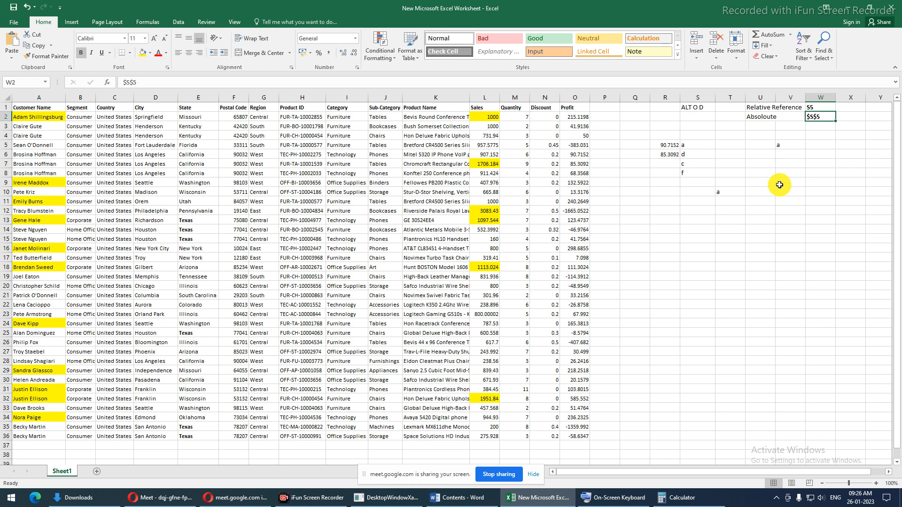
# - Enter the label "Mixed" in U3 below the absolute reference label
pyautogui.click(766, 128)
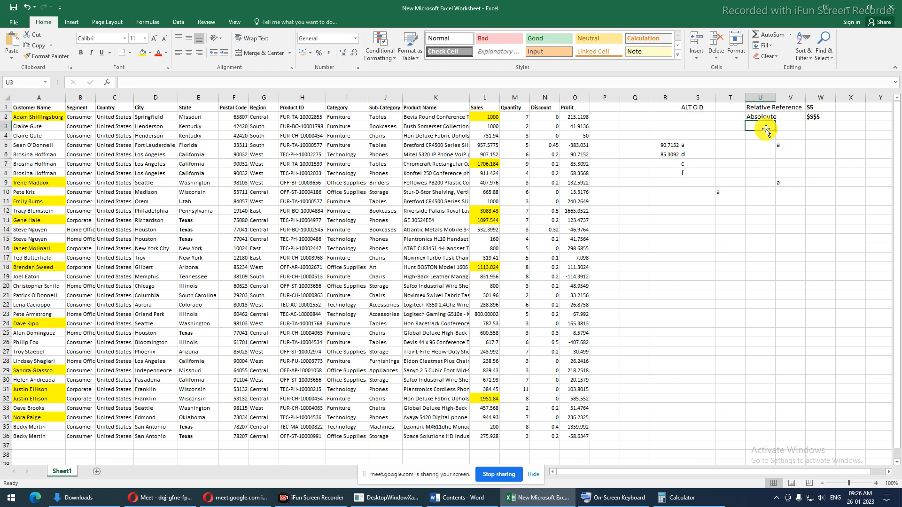
pyautogui.write('Mi')
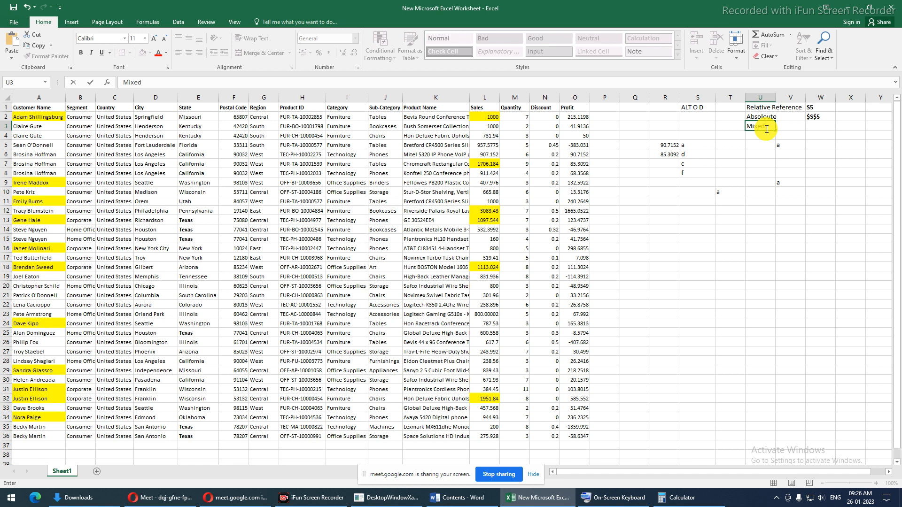
pyautogui.write('xed')
pyautogui.press('Tab')
# - Change the formula in V5 to the mixed reference =S$5 with only the row locked
pyautogui.click(787, 142)
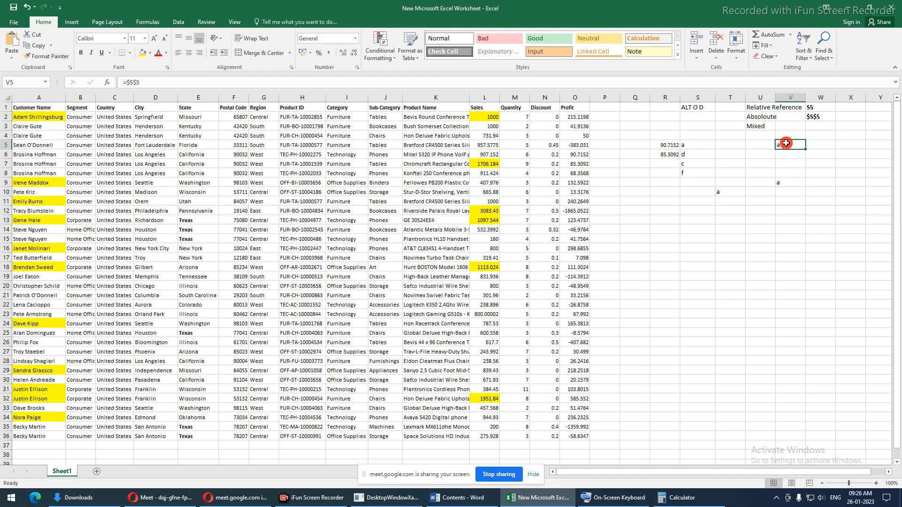
pyautogui.click(132, 83)
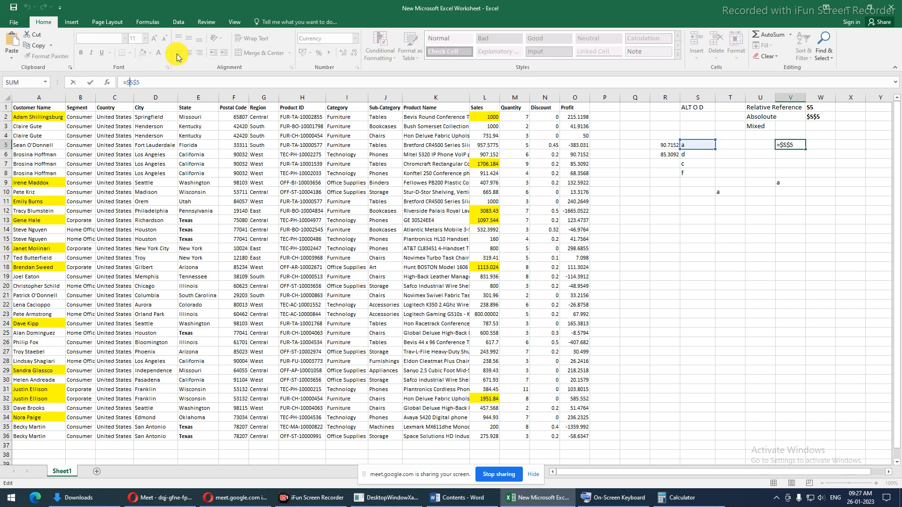
pyautogui.press('BackSpace')
pyautogui.press('Return')
pyautogui.press('Up')
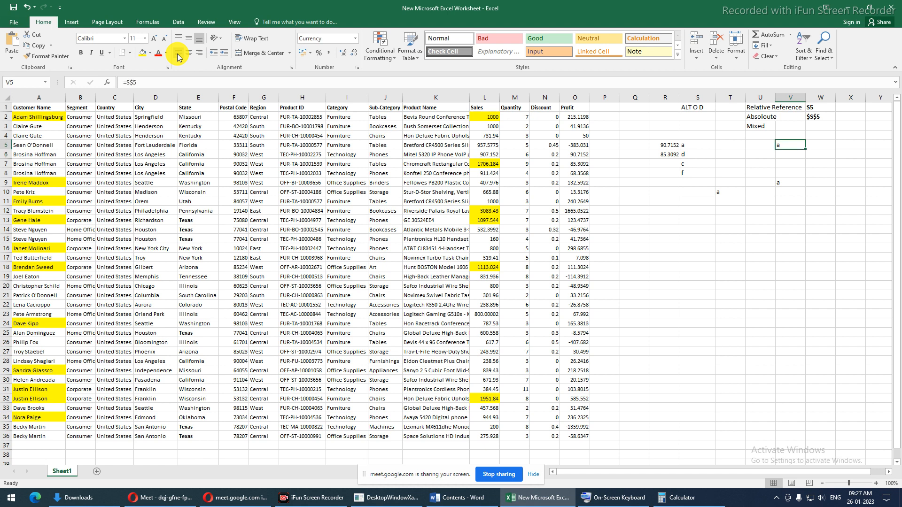
# - Copy the mixed-reference formula from V5 to U5 and compare the column references of both cells
pyautogui.hotkey('ctrl', 'c')
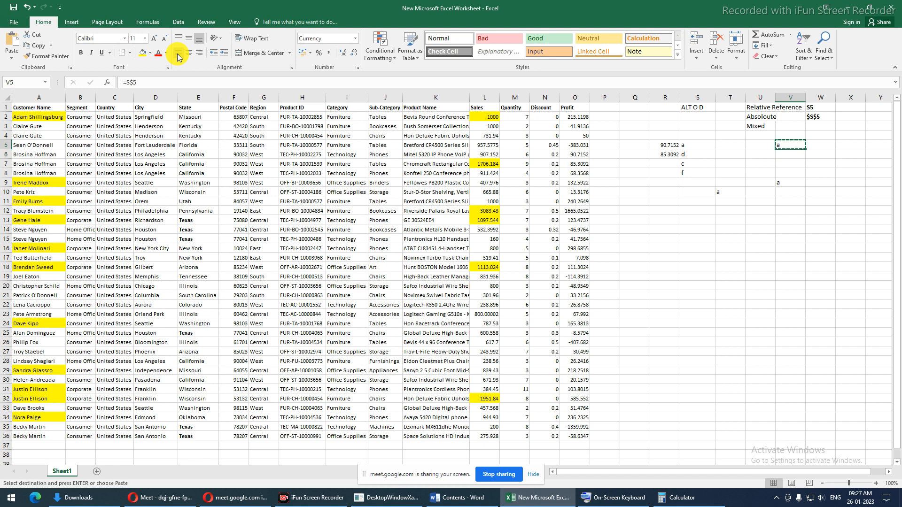
pyautogui.click(751, 145)
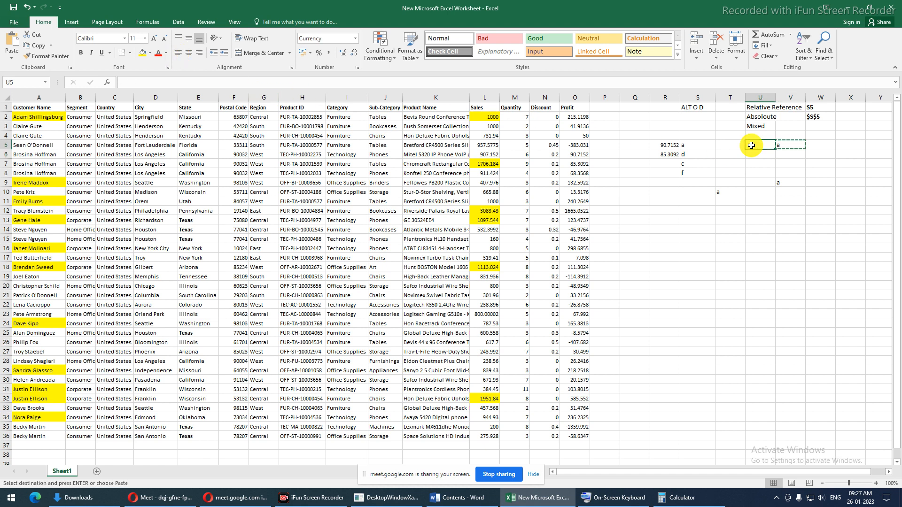
pyautogui.hotkey('ctrl', 'v')
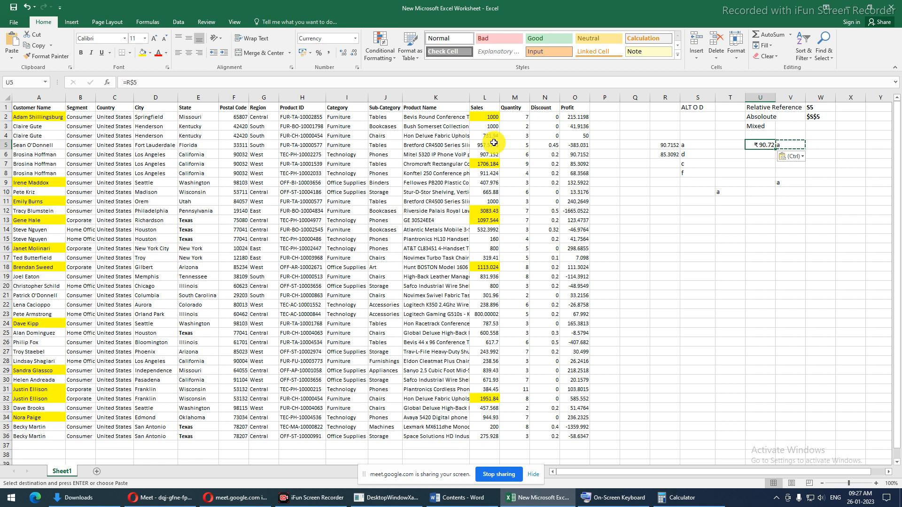
pyautogui.click(784, 97)
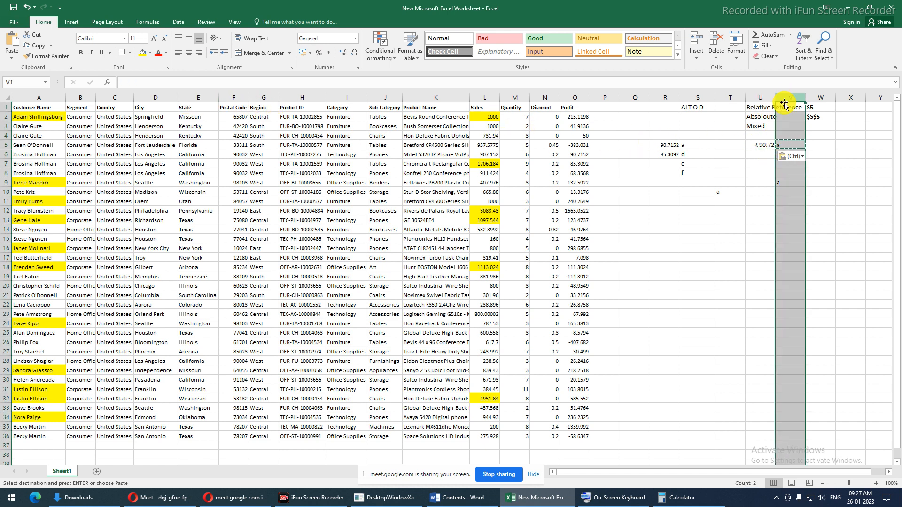
pyautogui.click(789, 146)
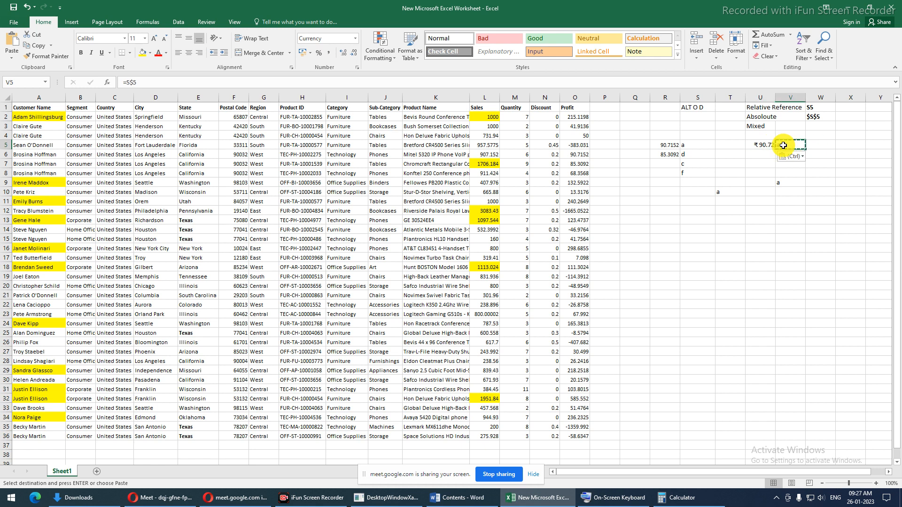
pyautogui.click(769, 143)
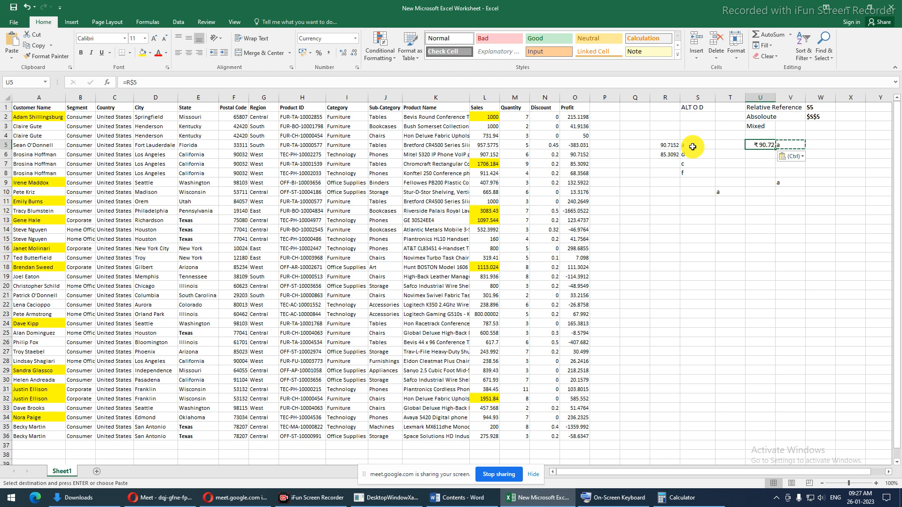
pyautogui.click(793, 141)
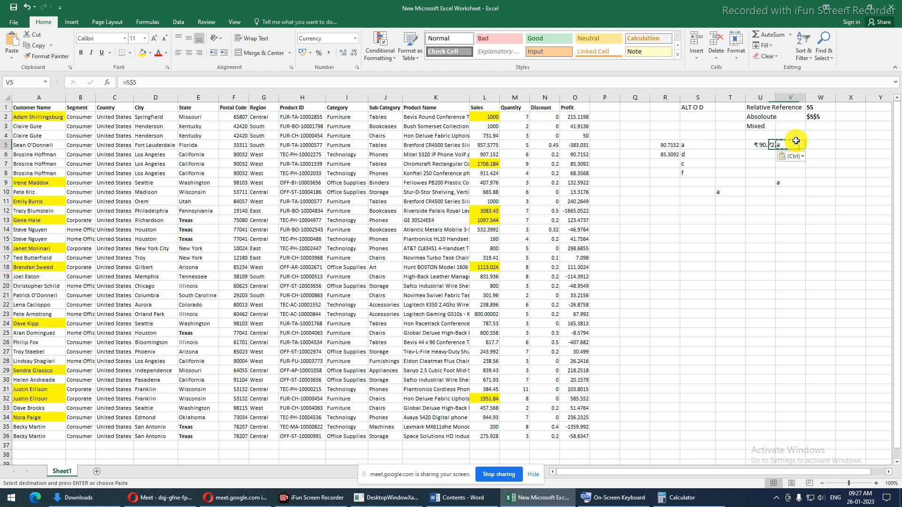
pyautogui.click(754, 144)
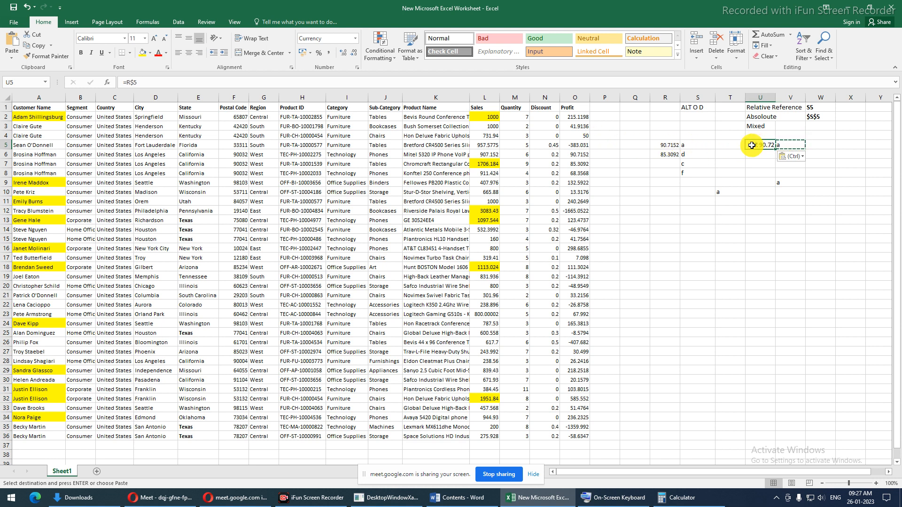
pyautogui.moveTo(148, 83); pyautogui.dragTo(119, 83)
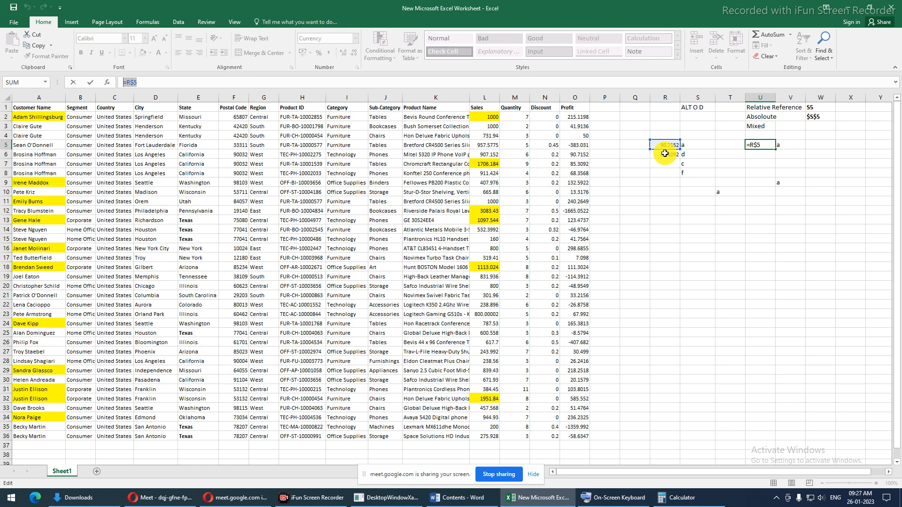
pyautogui.press('Return')
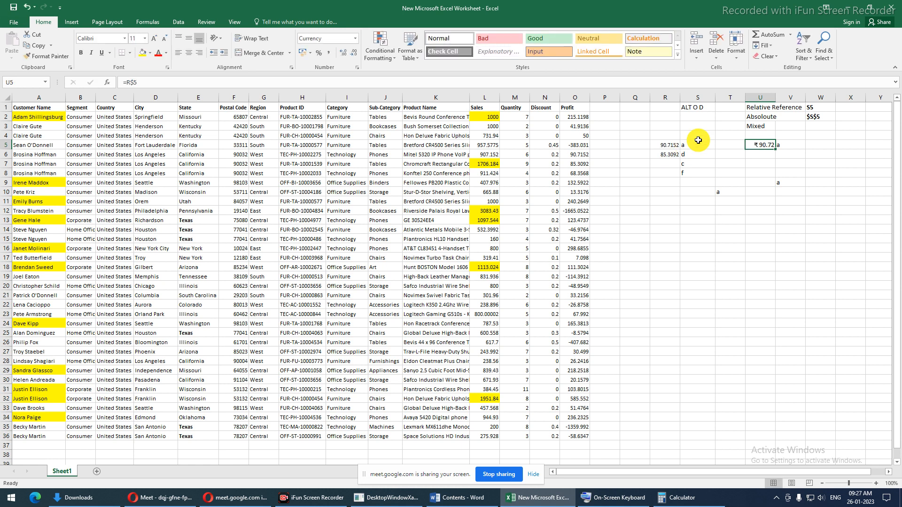
# - Copy the mixed-reference formula from V5 down to V7
pyautogui.click(792, 145)
pyautogui.hotkey('ctrl', 'c')
pyautogui.click(791, 164)
pyautogui.hotkey('ctrl', 'v')
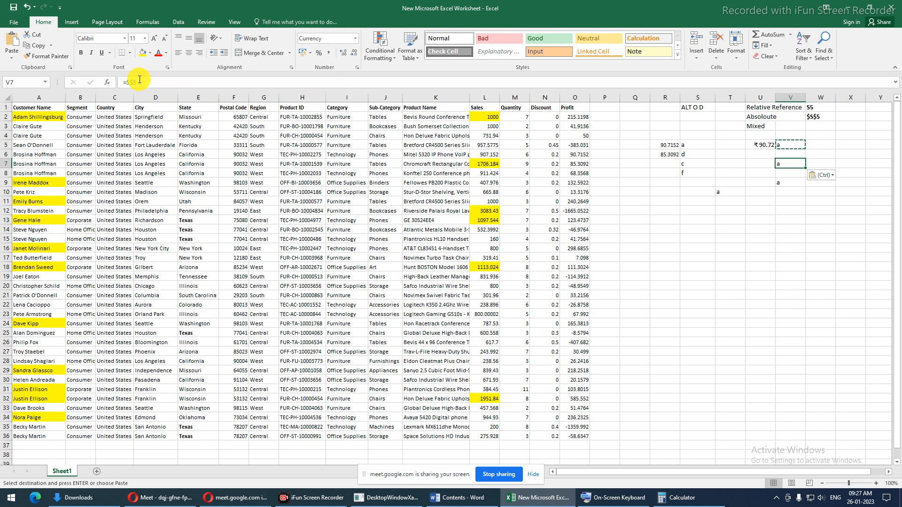
# - Examine the mixed-reference formula in V7 against the original in V5 and its source cell S5
pyautogui.moveTo(792, 148)
pyautogui.mouseDown()
pyautogui.moveTo(789, 221)
pyautogui.moveTo(791, 147)
pyautogui.moveTo(782, 145)
pyautogui.mouseUp()
pyautogui.click(782, 164)
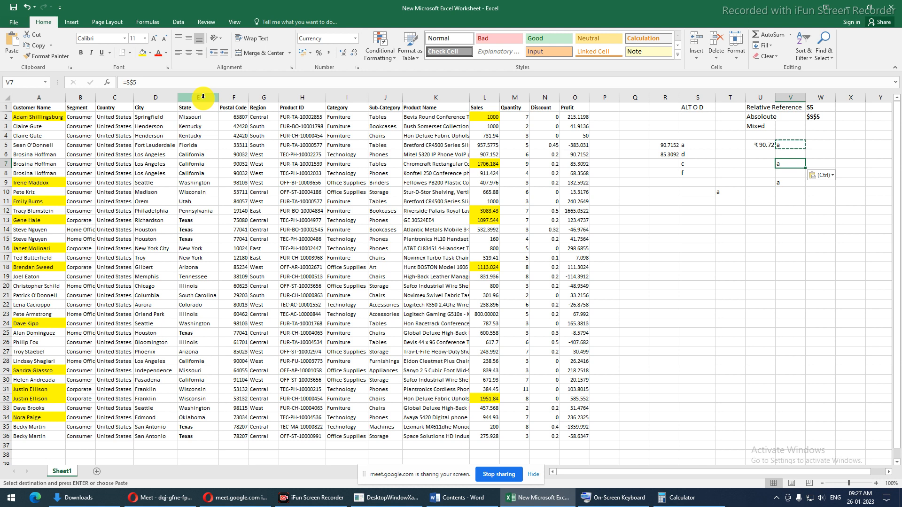
pyautogui.click(138, 84)
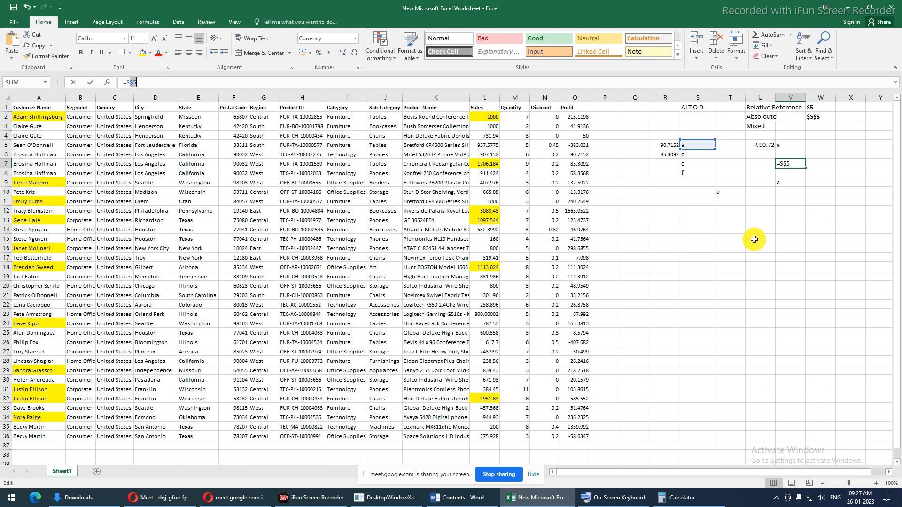
pyautogui.press('Escape')
pyautogui.moveTo(791, 147); pyautogui.dragTo(789, 160)
pyautogui.click(788, 164)
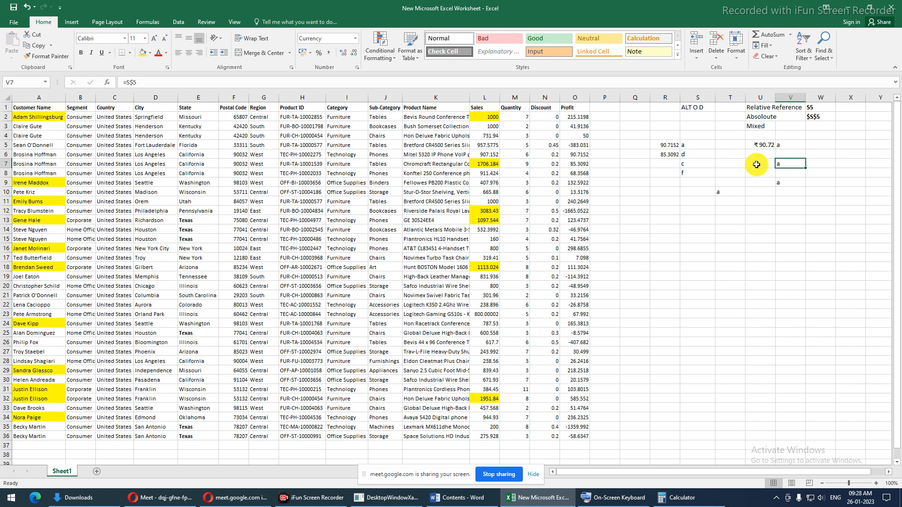
pyautogui.click(695, 147)
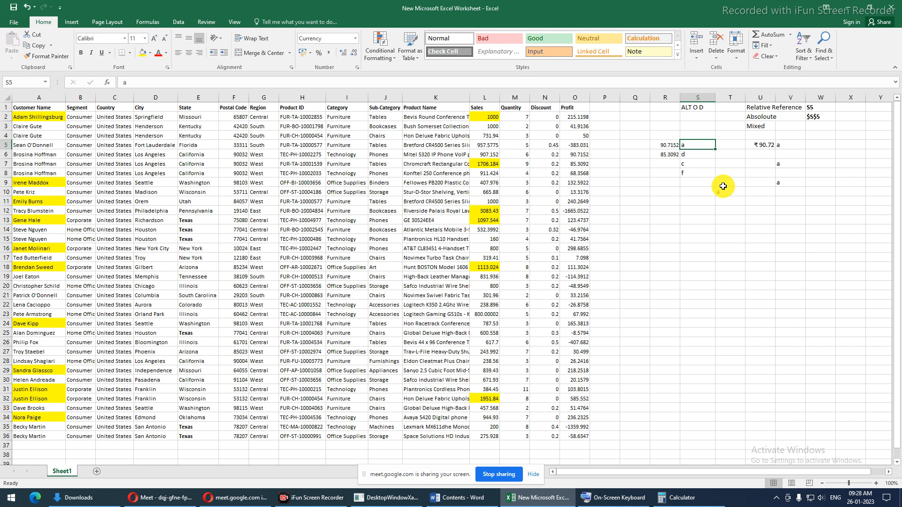
pyautogui.click(778, 165)
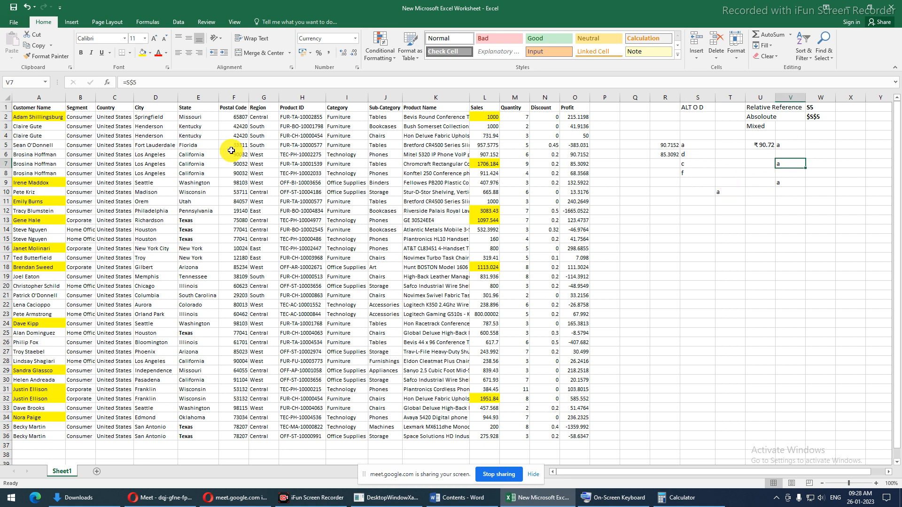
pyautogui.click(131, 82)
pyautogui.doubleClick(134, 82)
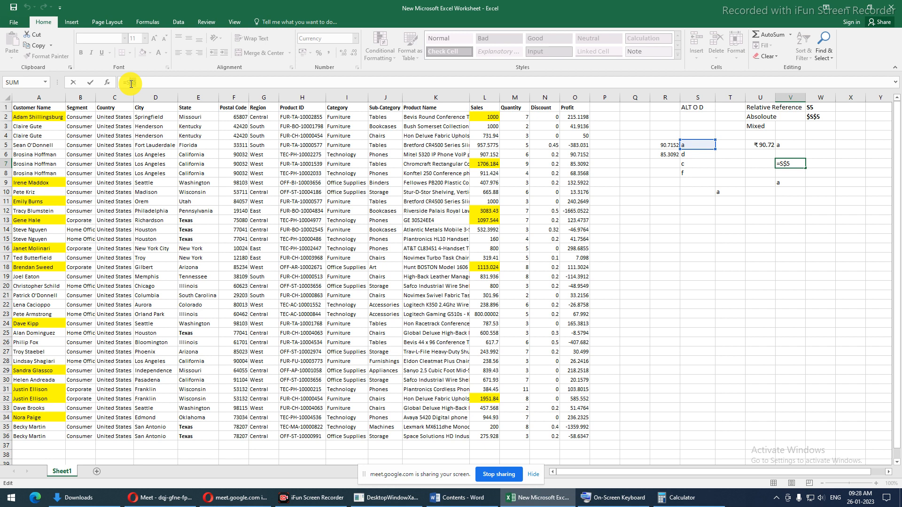
# - Clear the copied formulas from U5 and the range U6:V11, keeping the original mixed-reference formula in V5
pyautogui.click(778, 143)
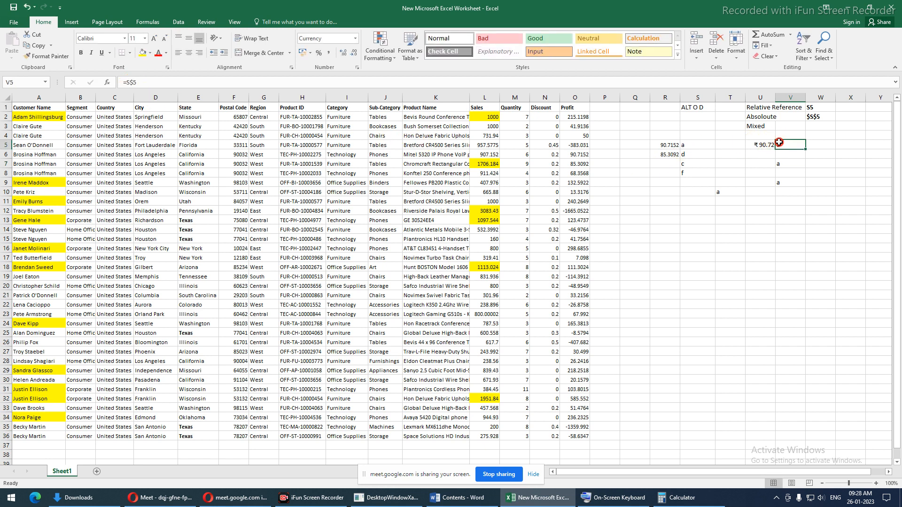
pyautogui.moveTo(774, 152); pyautogui.dragTo(801, 199)
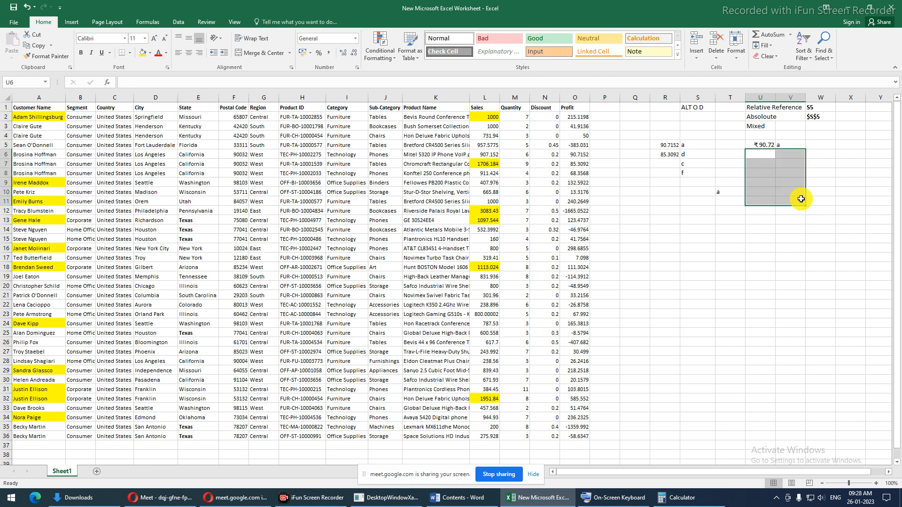
pyautogui.click(787, 145)
pyautogui.hotkey('ctrl', 'c')
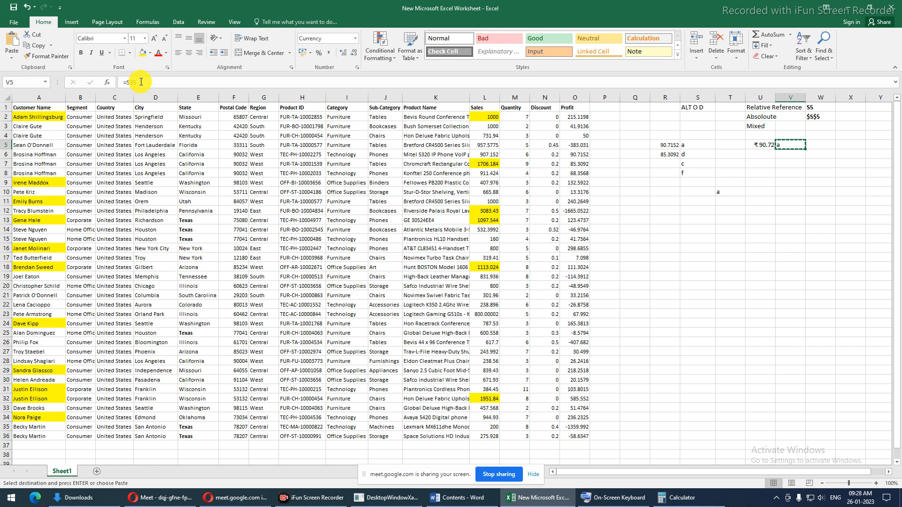
pyautogui.click(765, 151)
pyautogui.press('Escape')
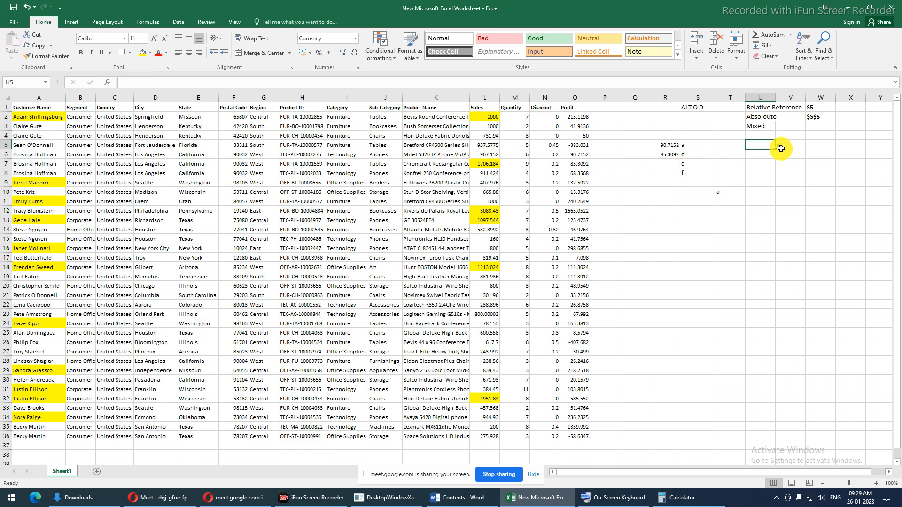
# - Copy the mixed-reference formula from V5 diagonally to U6 and compare the references of both cells
pyautogui.click(781, 149)
pyautogui.hotkey('ctrl', 'c')
pyautogui.click(759, 154)
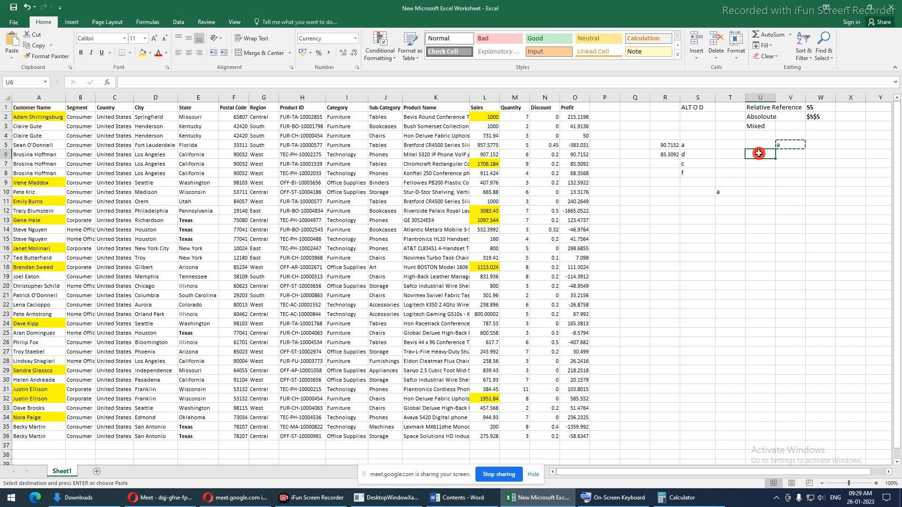
pyautogui.hotkey('ctrl', 'v')
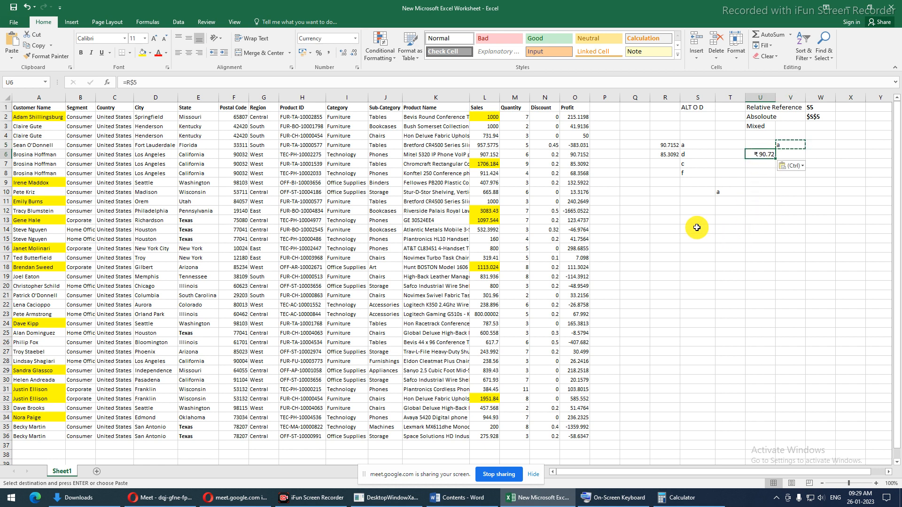
pyautogui.click(786, 145)
pyautogui.moveTo(786, 145); pyautogui.dragTo(788, 151)
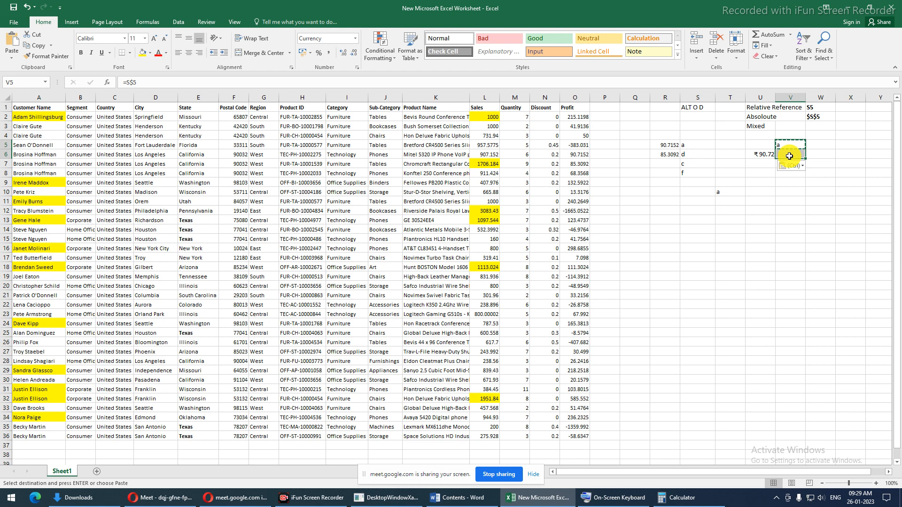
pyautogui.click(766, 156)
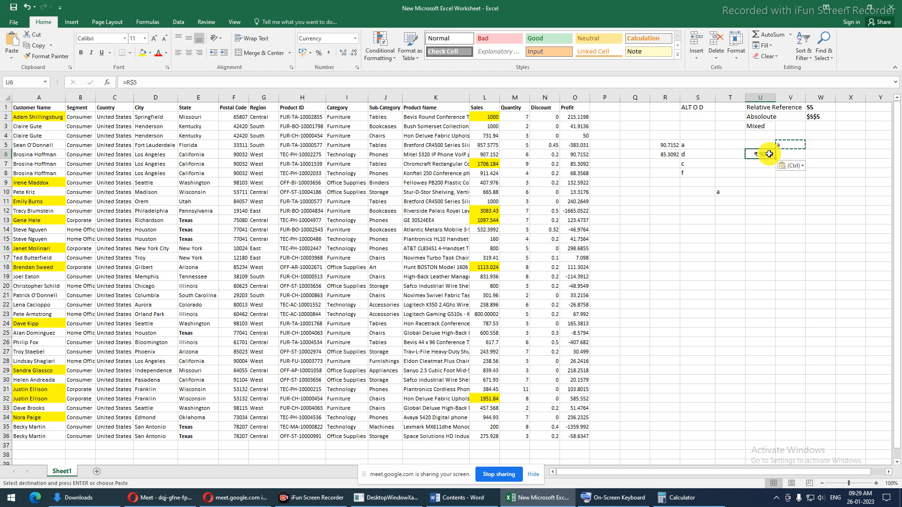
pyautogui.click(785, 148)
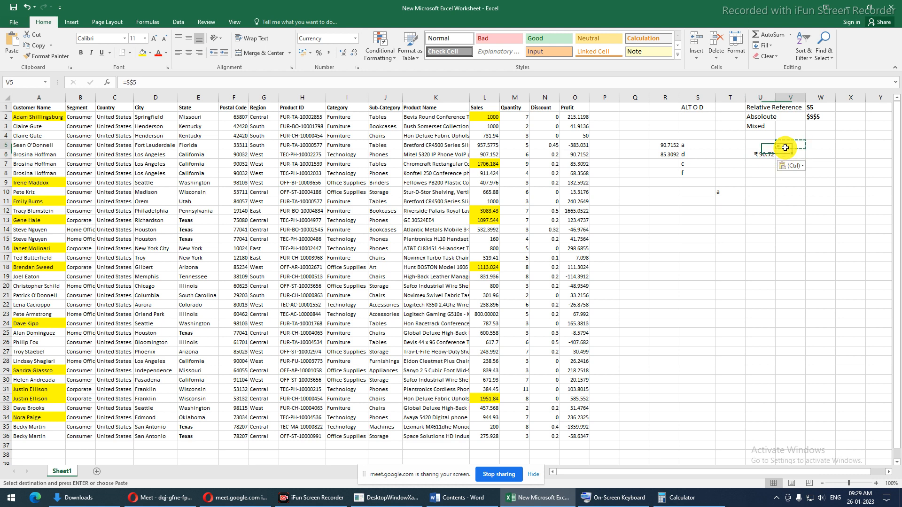
pyautogui.click(161, 83)
pyautogui.moveTo(126, 85); pyautogui.dragTo(137, 86)
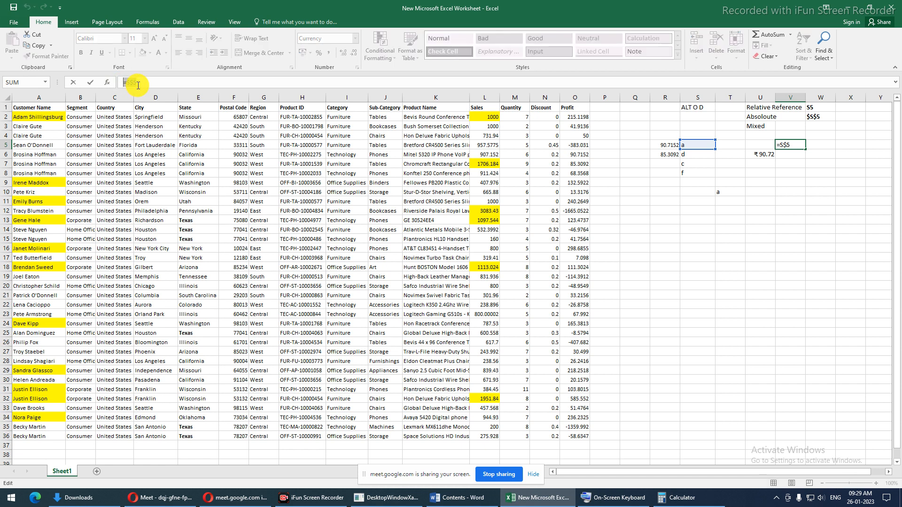
pyautogui.press('Escape')
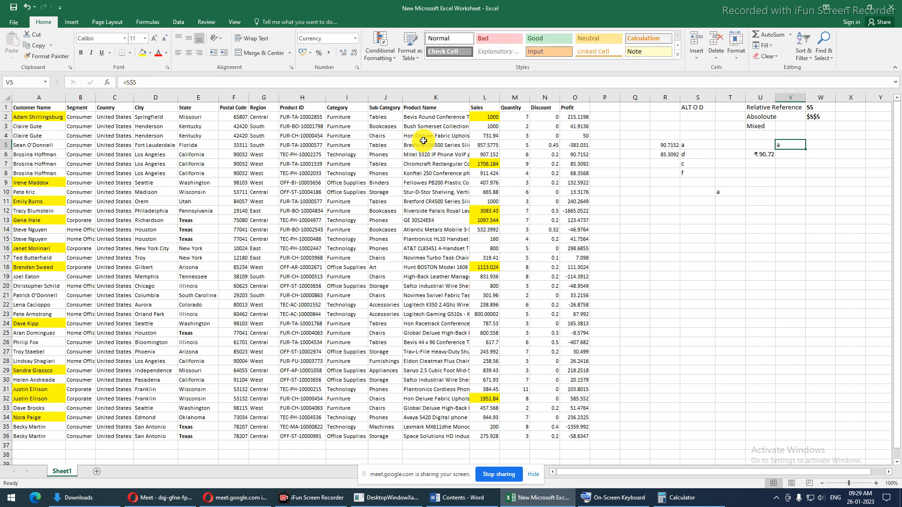
# - Open V5's formula for inspection, check the Google Meet call window and return to the worksheet
pyautogui.press('F2')
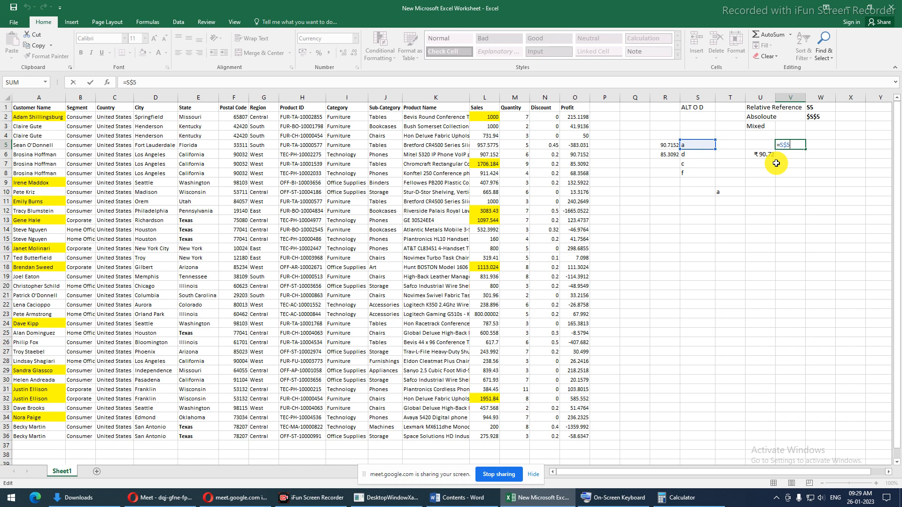
pyautogui.click(254, 497)
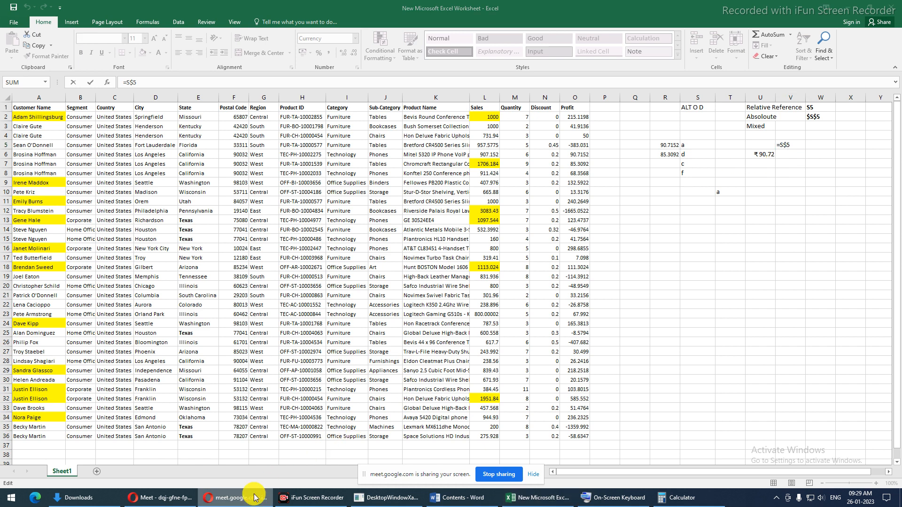
pyautogui.click(181, 498)
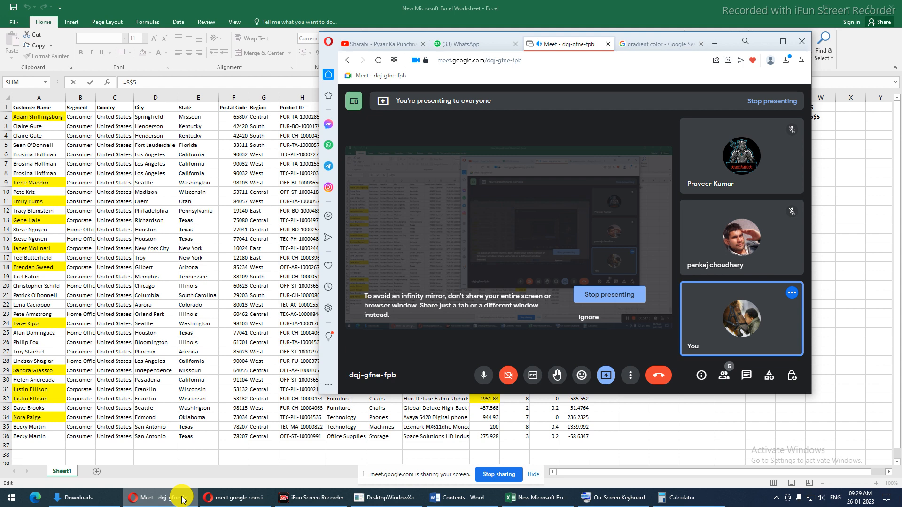
pyautogui.click(179, 497)
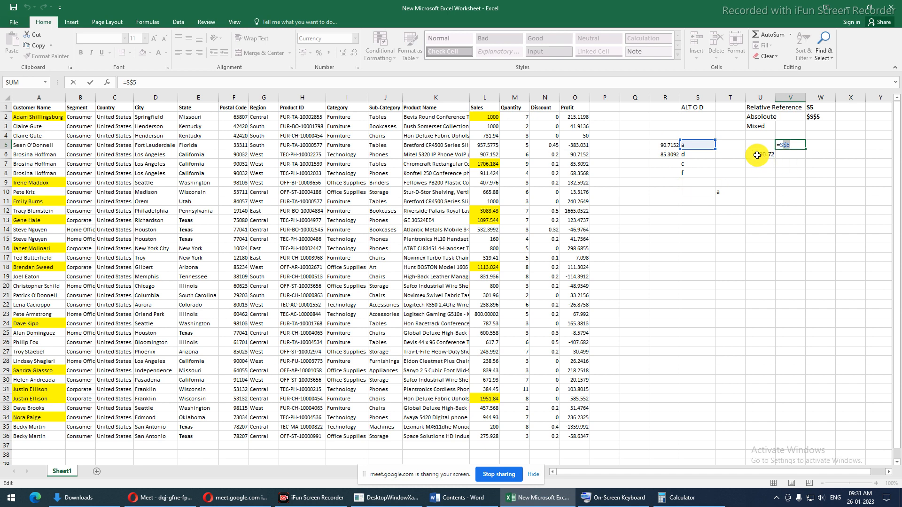
# - Copy the mixed-reference formula from V5 to W8
pyautogui.hotkey('ctrl', 'Return')
pyautogui.hotkey('ctrl', 'c')
pyautogui.click(819, 172)
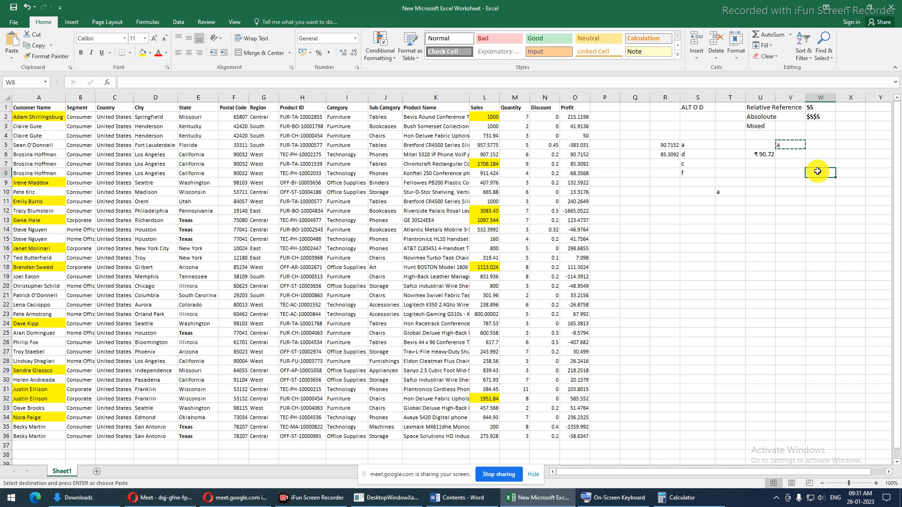
pyautogui.click(789, 146)
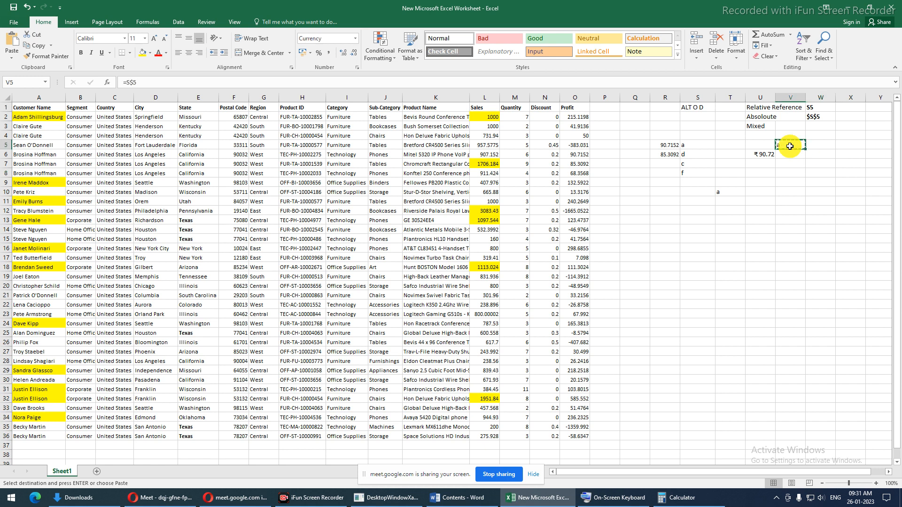
pyautogui.doubleClick(794, 146)
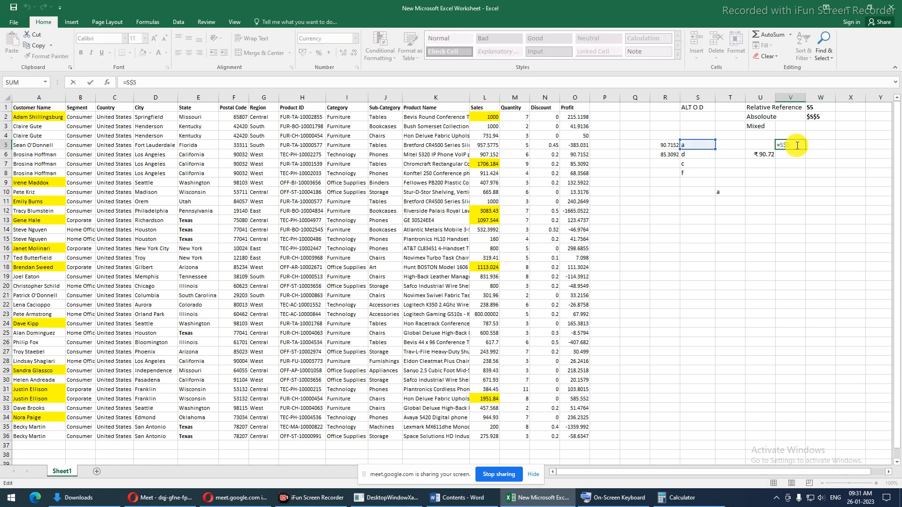
pyautogui.press('Escape')
pyautogui.hotkey('ctrl', 'c')
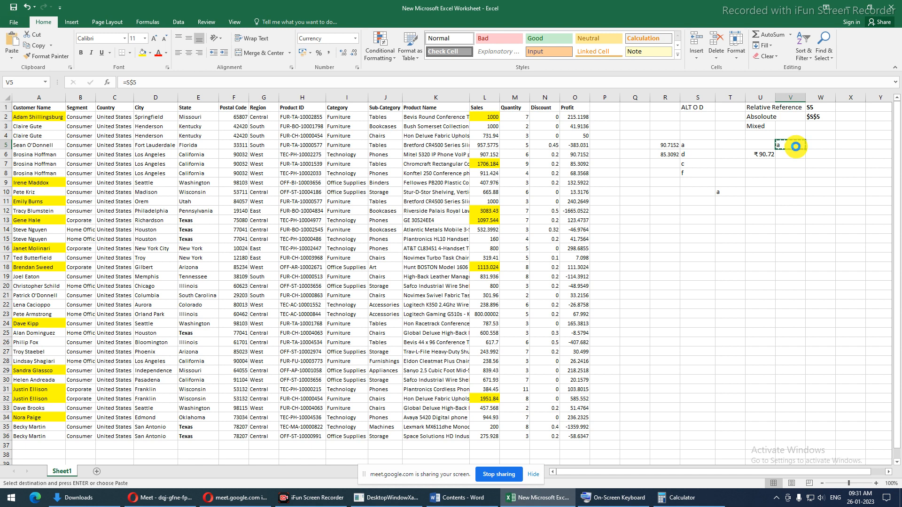
pyautogui.click(823, 173)
pyautogui.hotkey('ctrl', 'v')
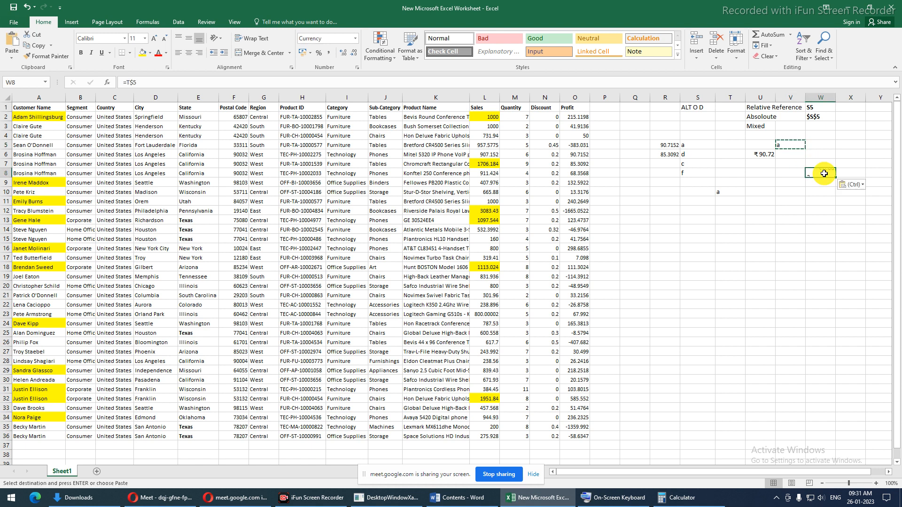
# - Examine the locked row part of V5's formula by relating it to S5 and the whole of row 5
pyautogui.click(788, 146)
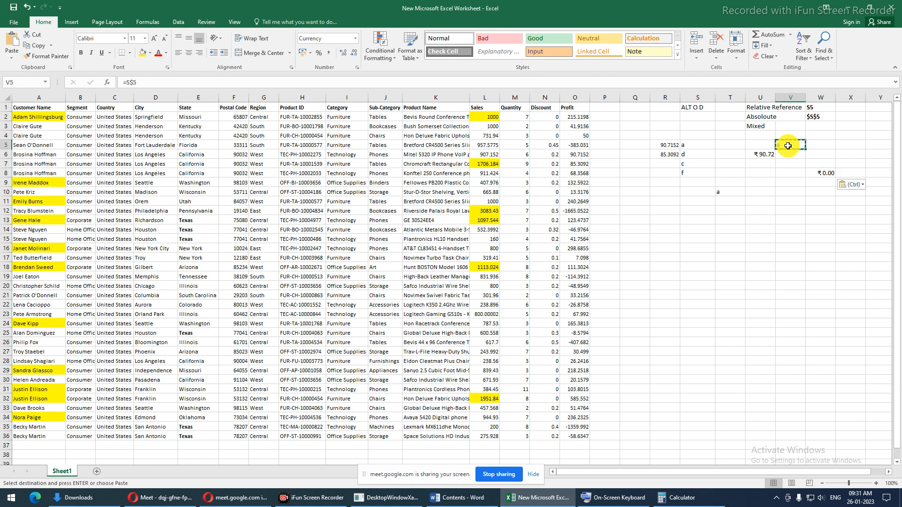
pyautogui.doubleClick(133, 81)
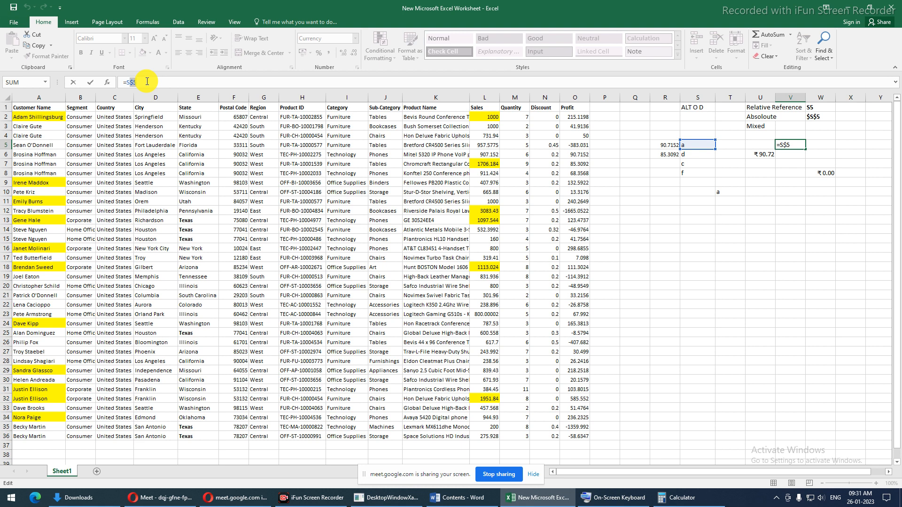
pyautogui.click(707, 144)
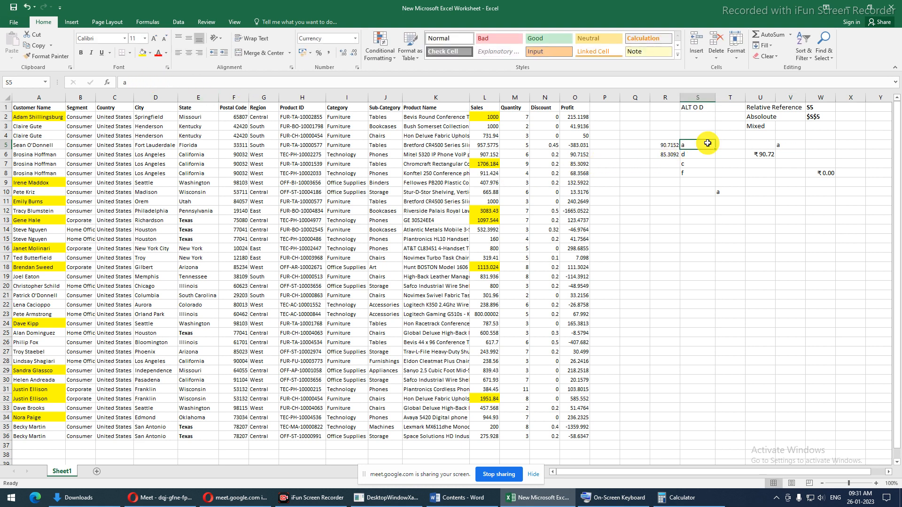
pyautogui.hotkey('shift', 'space')
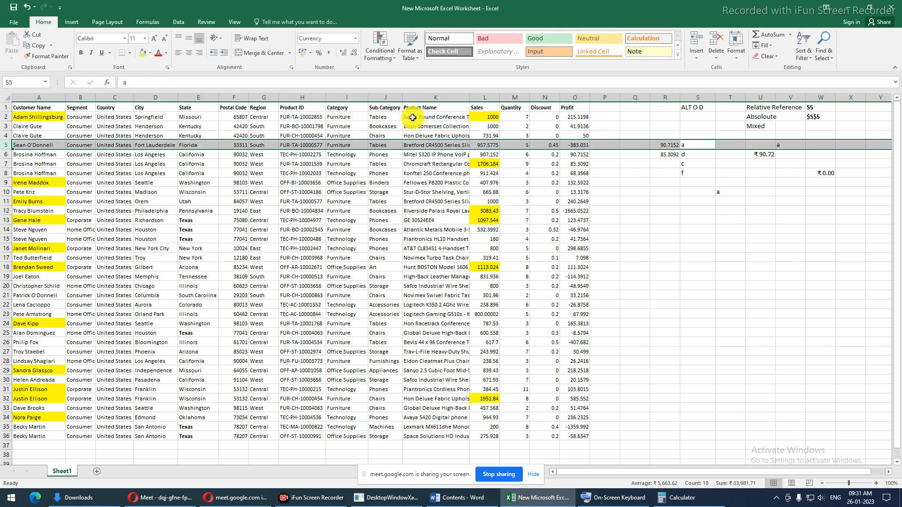
pyautogui.click(5, 146)
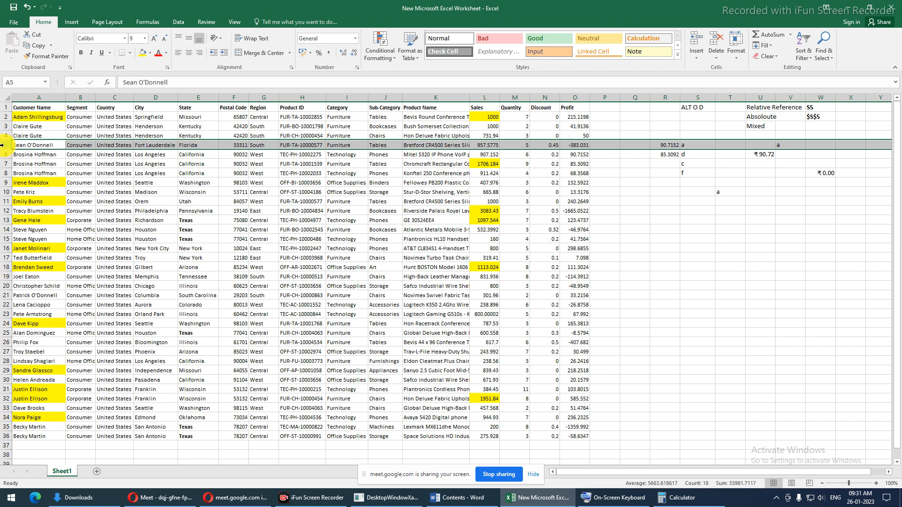
pyautogui.click(778, 144)
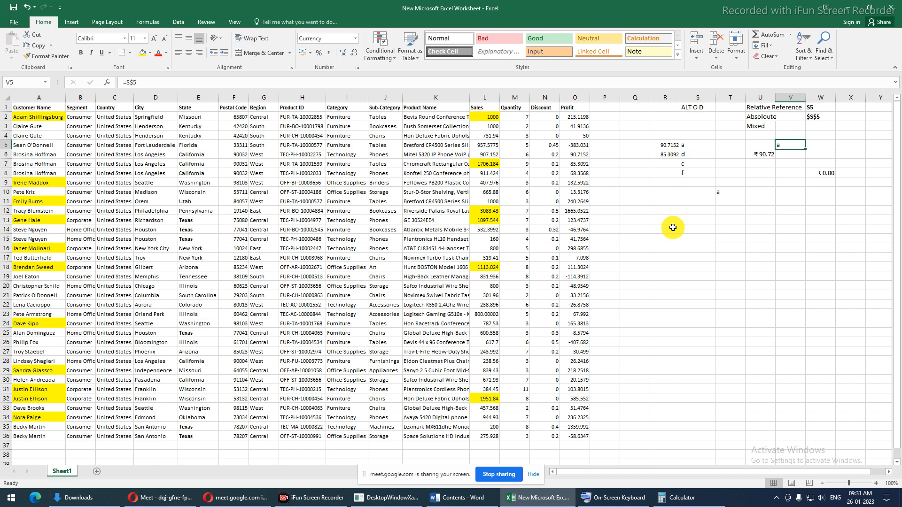
pyautogui.click(132, 85)
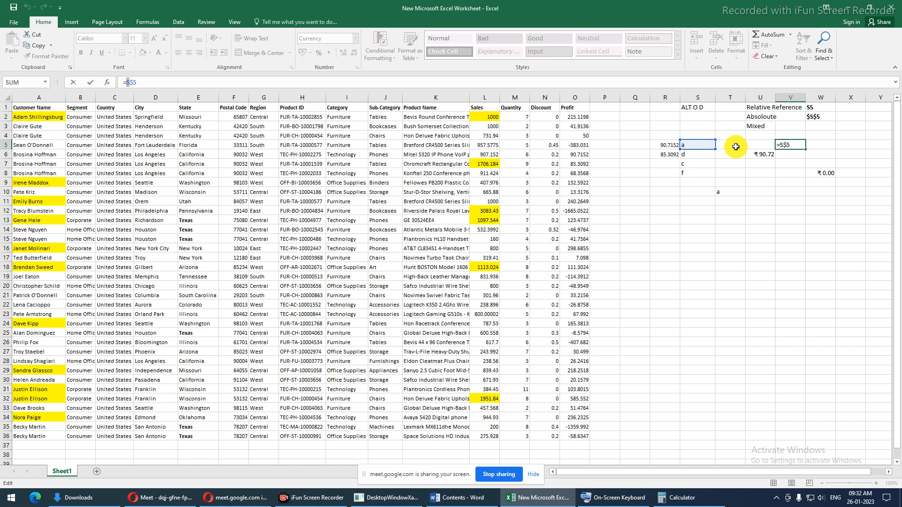
pyautogui.click(736, 147)
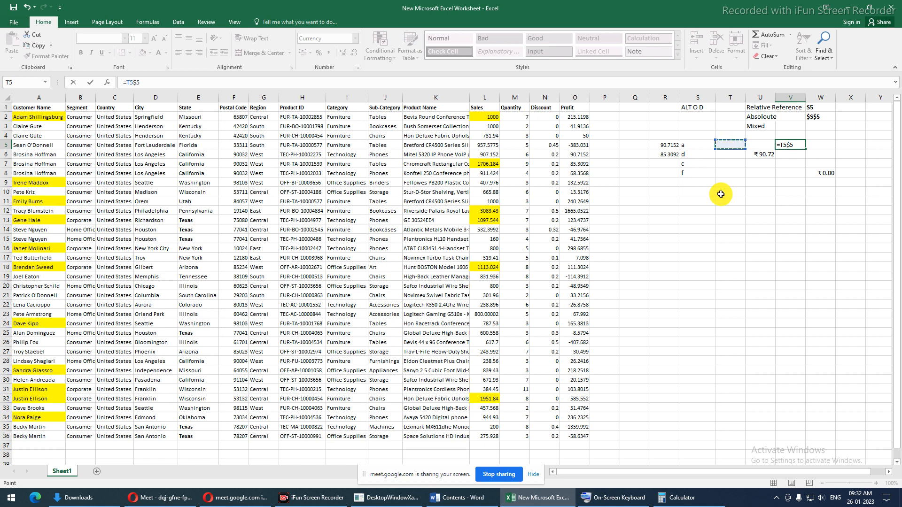
pyautogui.press('Return')
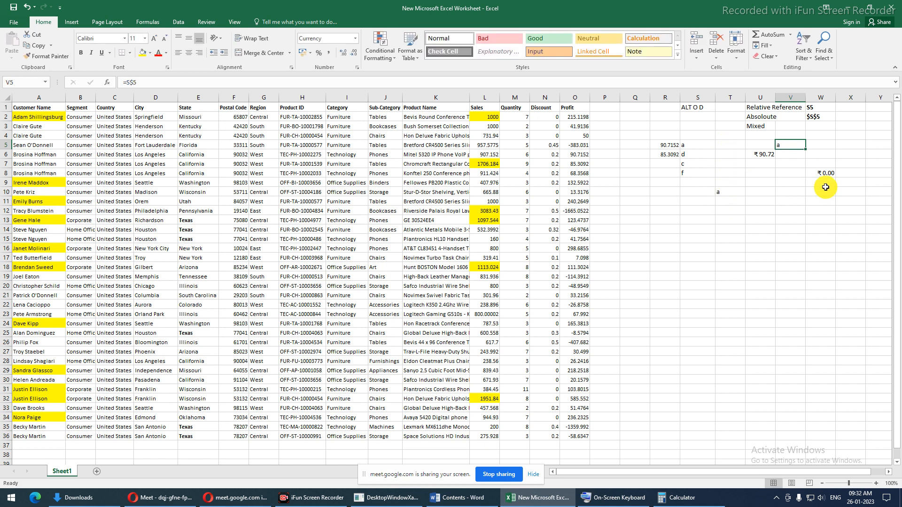
# - Examine the mixed-reference formula in W8 and relate it to cell T5, focusing on its locked row part
pyautogui.click(726, 146)
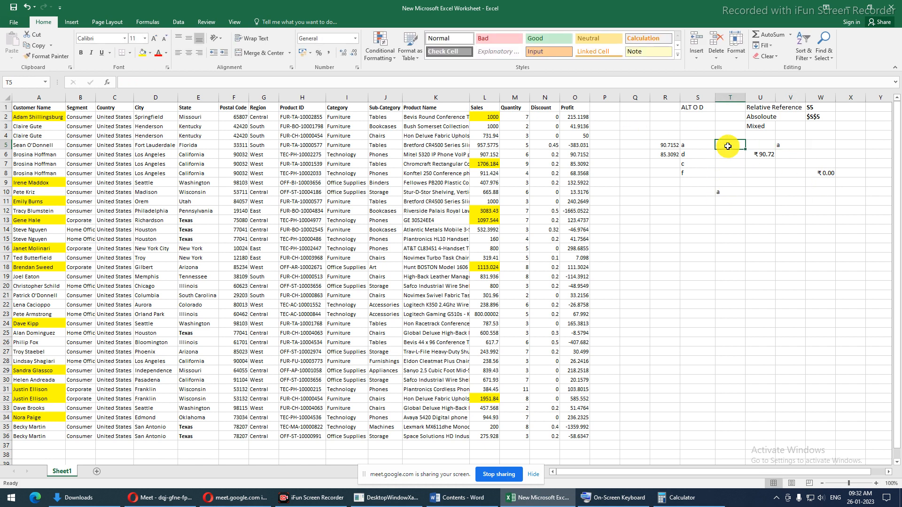
pyautogui.keyDown('ctrl'); pyautogui.click(728, 146); pyautogui.keyUp('ctrl')
pyautogui.keyDown('ctrl'); pyautogui.click(727, 146); pyautogui.keyUp('ctrl')
pyautogui.keyDown('ctrl'); pyautogui.click(727, 146); pyautogui.keyUp('ctrl')
pyautogui.keyDown('ctrl'); pyautogui.click(728, 146); pyautogui.keyUp('ctrl')
pyautogui.keyDown('ctrl'); pyautogui.click(727, 146); pyautogui.keyUp('ctrl')
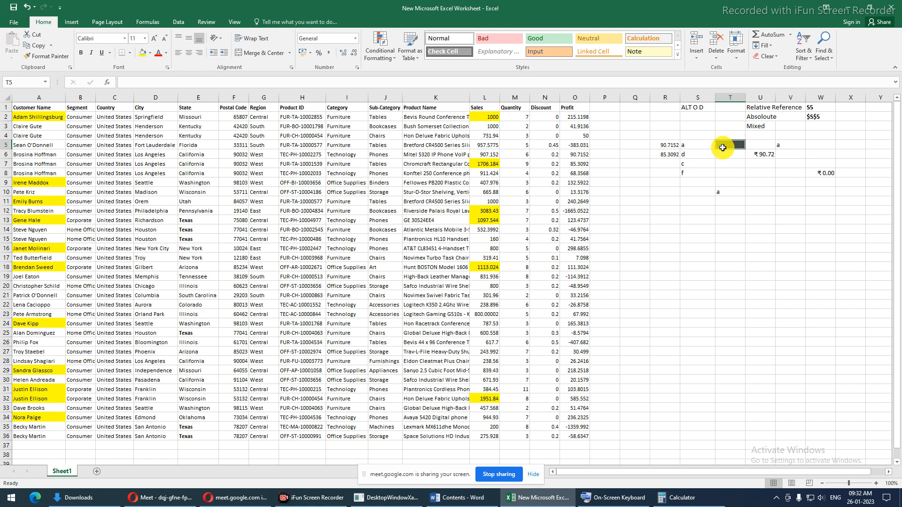
pyautogui.click(819, 174)
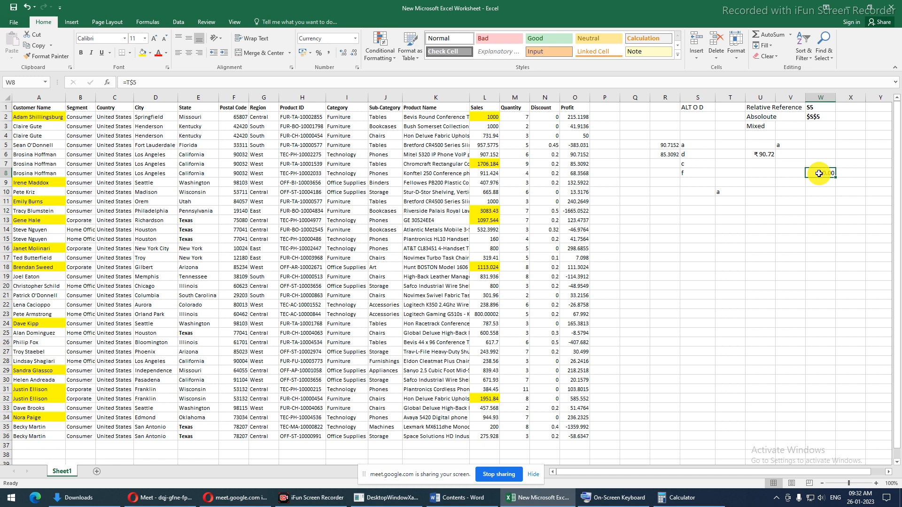
pyautogui.doubleClick(819, 173)
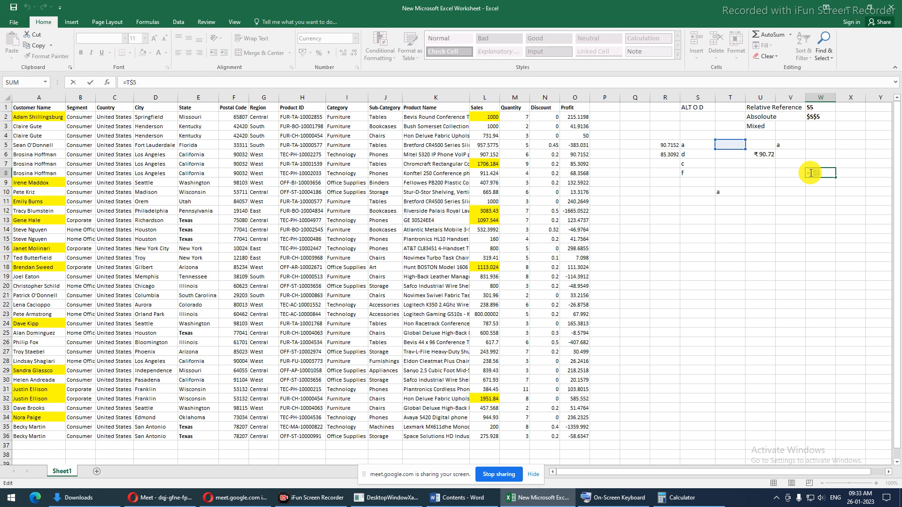
pyautogui.moveTo(373, 505)
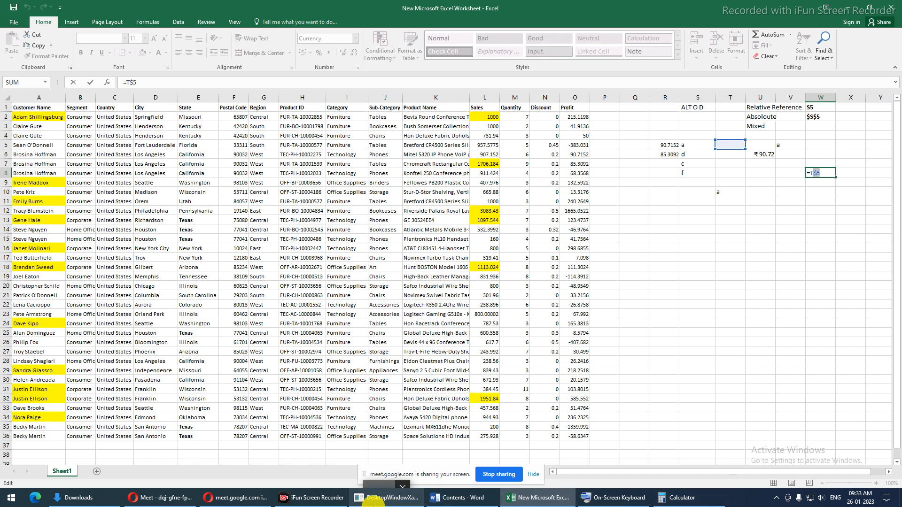
pyautogui.press('Escape')
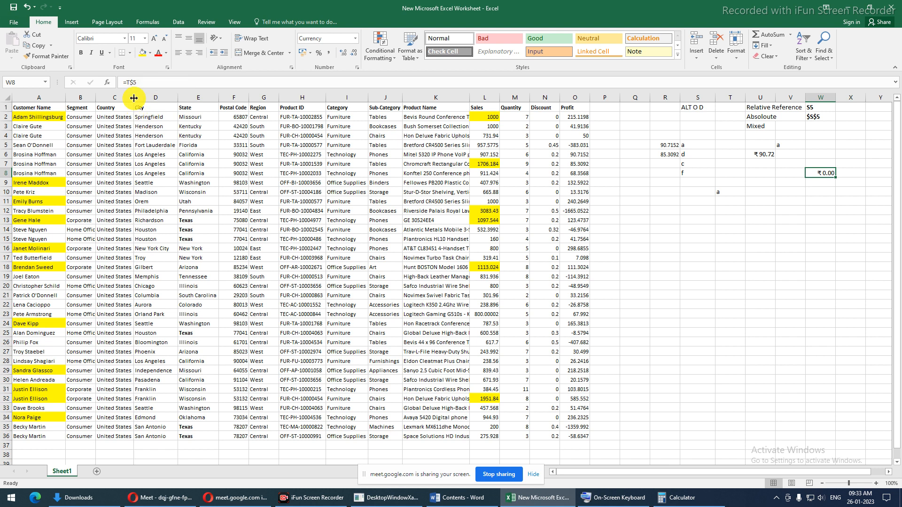
# - Start a formula-based conditional formatting rule for the City cells D2:D36 with an absolute reference to $O$2
pyautogui.moveTo(146, 127); pyautogui.dragTo(149, 438)
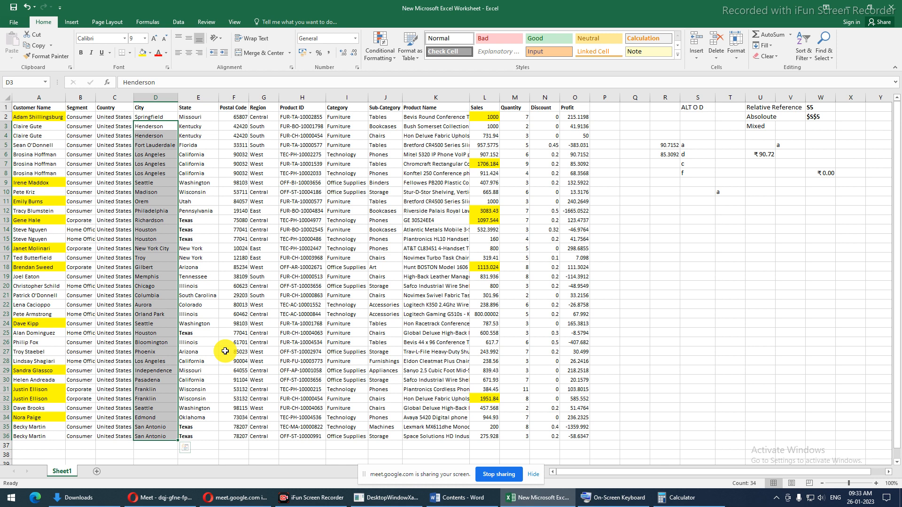
pyautogui.moveTo(155, 117); pyautogui.dragTo(166, 433)
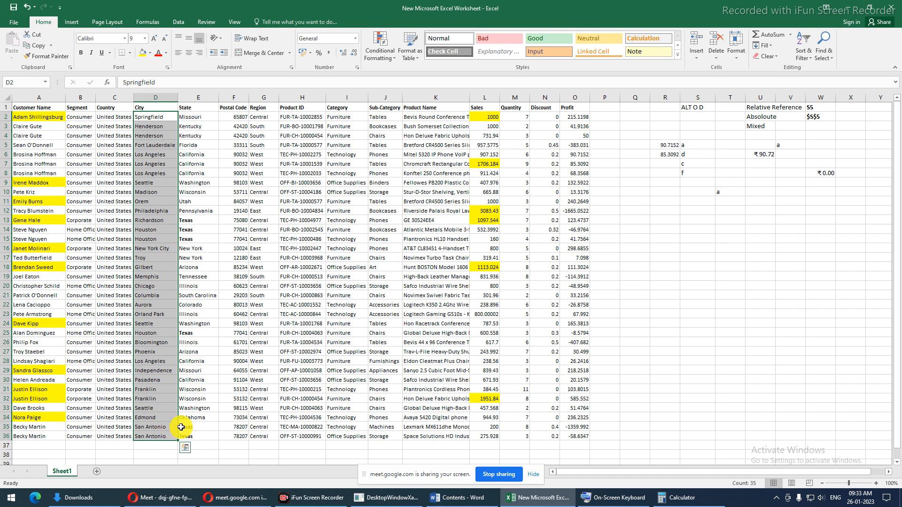
pyautogui.click(378, 60)
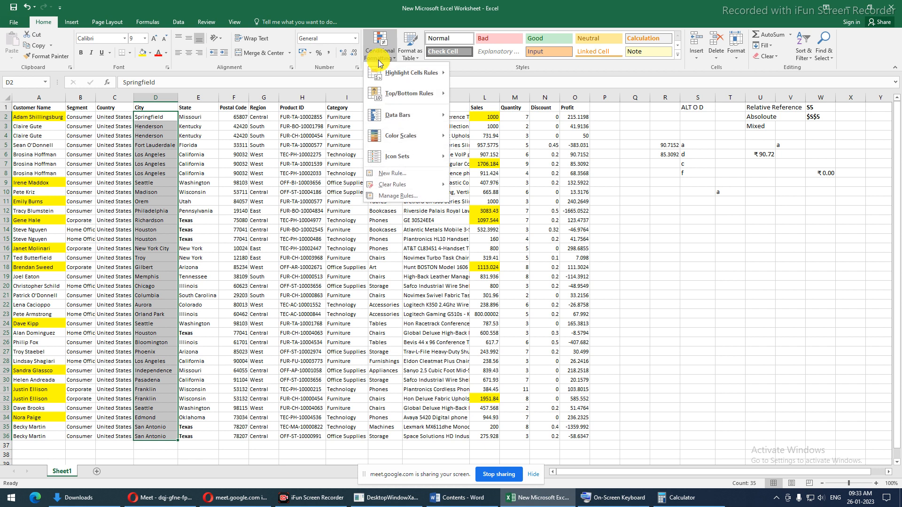
pyautogui.click(388, 174)
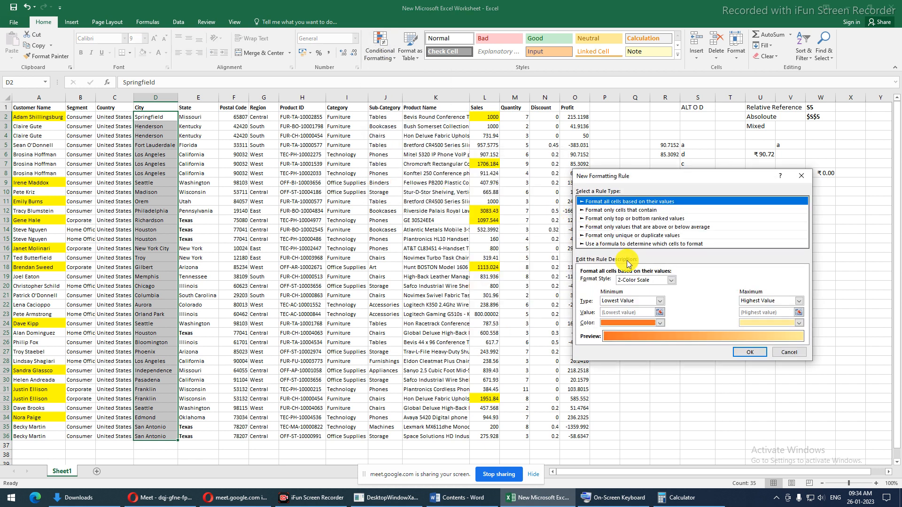
pyautogui.click(620, 244)
pyautogui.moveTo(639, 180); pyautogui.dragTo(584, 230)
pyautogui.click(562, 331)
pyautogui.write('=')
pyautogui.click(583, 120)
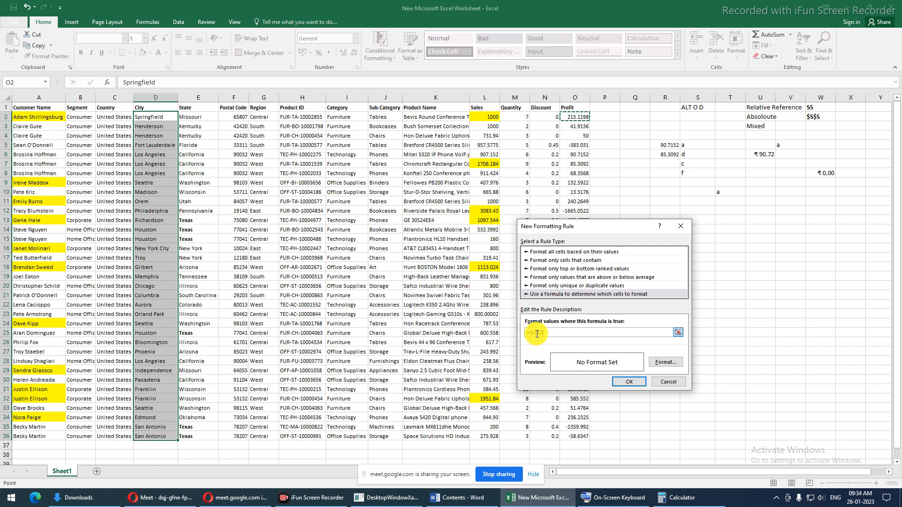
# - Give the new rule a light green background fill
pyautogui.click(667, 362)
pyautogui.click(610, 247)
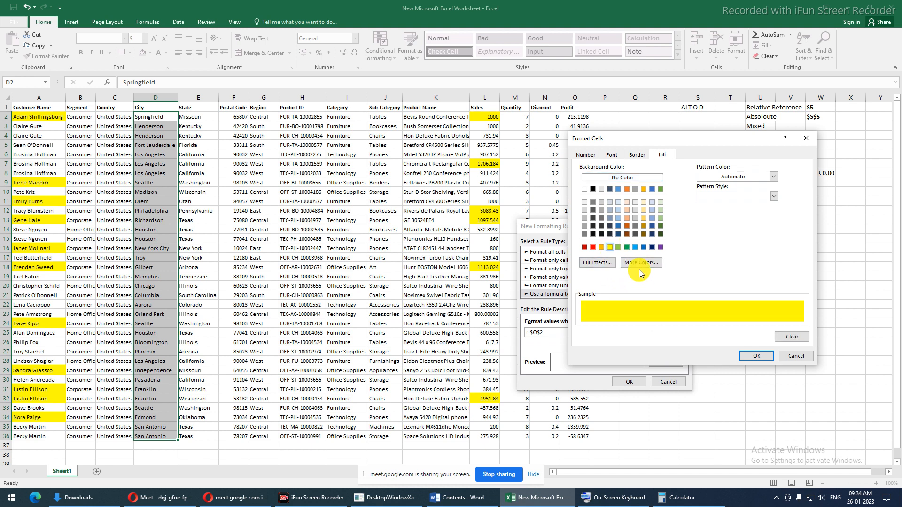
pyautogui.click(632, 249)
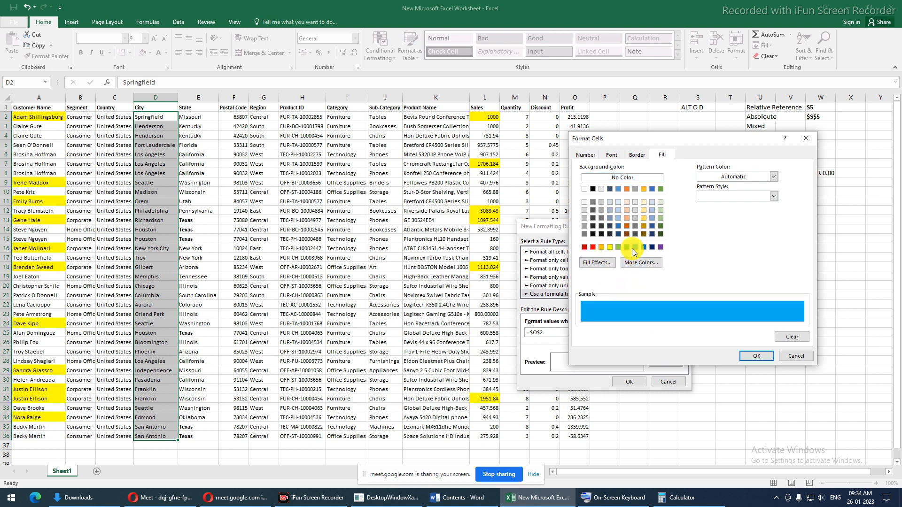
pyautogui.click(659, 212)
pyautogui.click(660, 218)
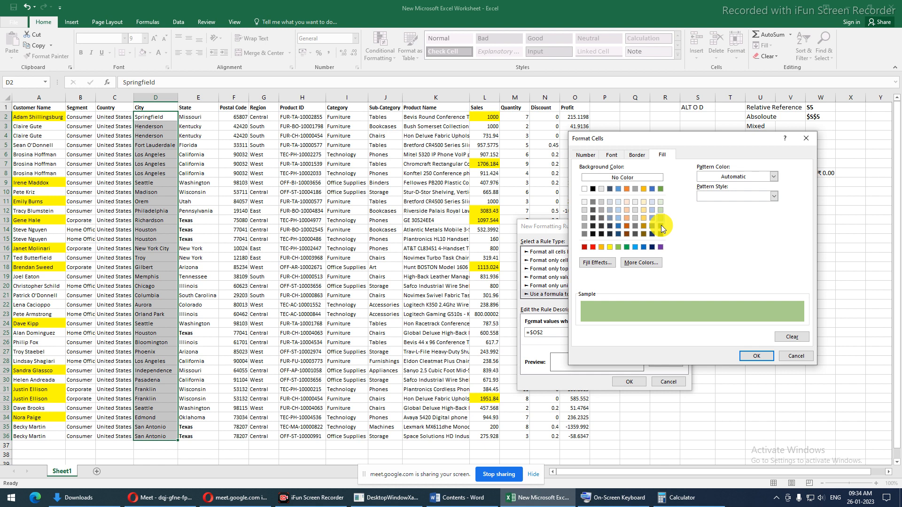
pyautogui.click(756, 355)
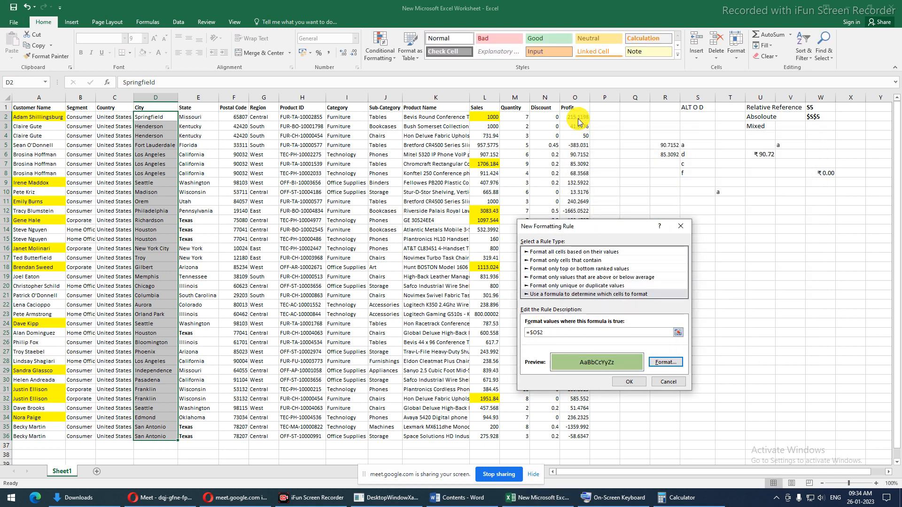
# - Complete the rule's formula as =$O$2<0 and apply the rule to the City cells
pyautogui.click(547, 333)
pyautogui.write('<')
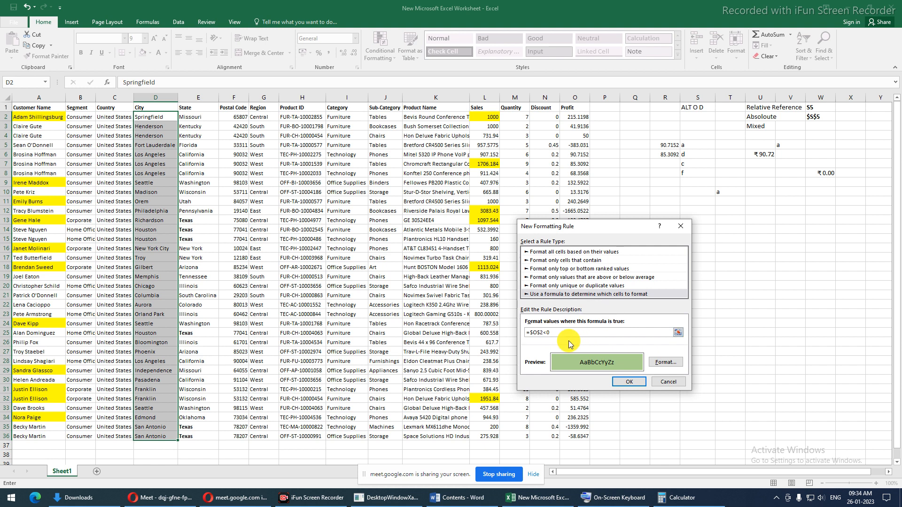
pyautogui.write('0')
pyautogui.click(530, 333)
pyautogui.moveTo(554, 334); pyautogui.dragTo(531, 335)
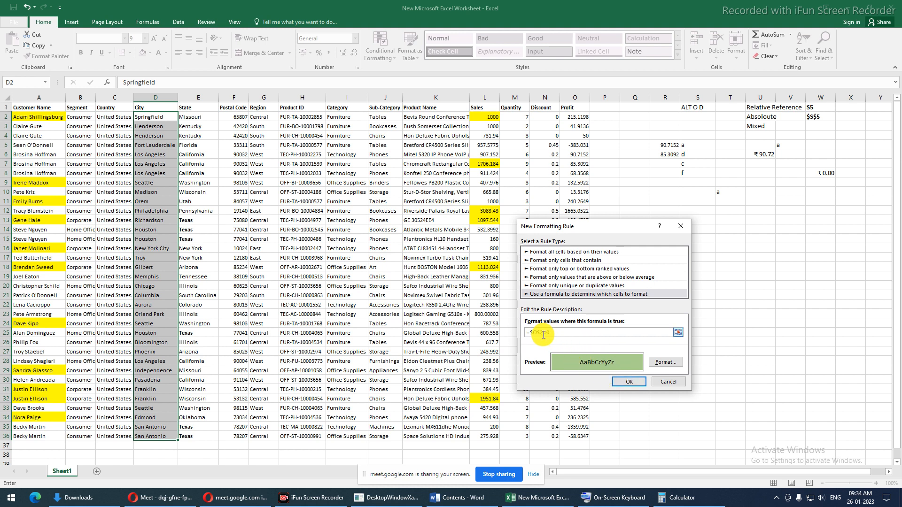
pyautogui.click(545, 334)
pyautogui.click(554, 334)
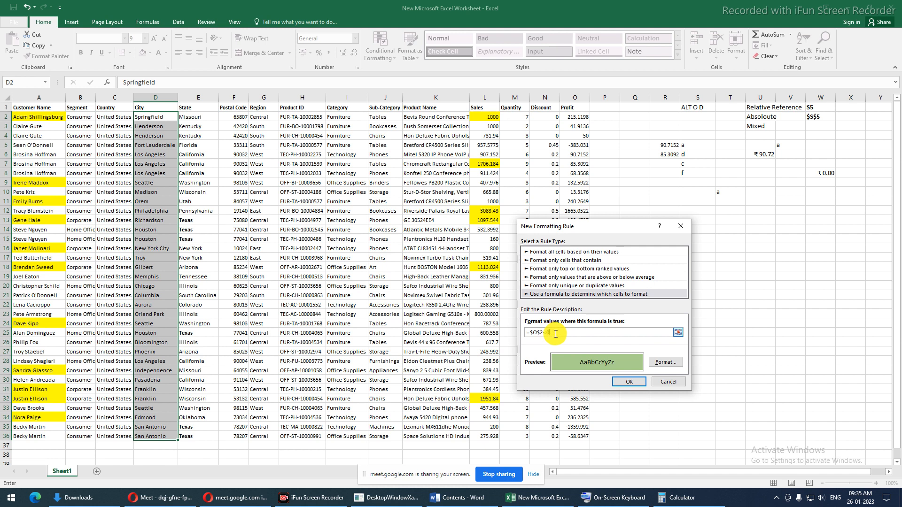
pyautogui.click(627, 382)
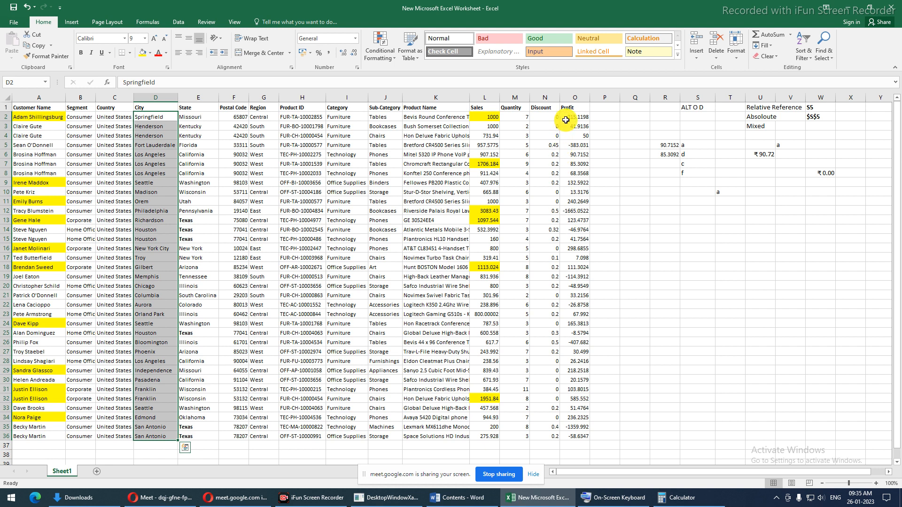
# - Set the Profit value in O2 to -3 and check the formatting of the City cells D2:D36
pyautogui.moveTo(167, 118); pyautogui.dragTo(151, 435)
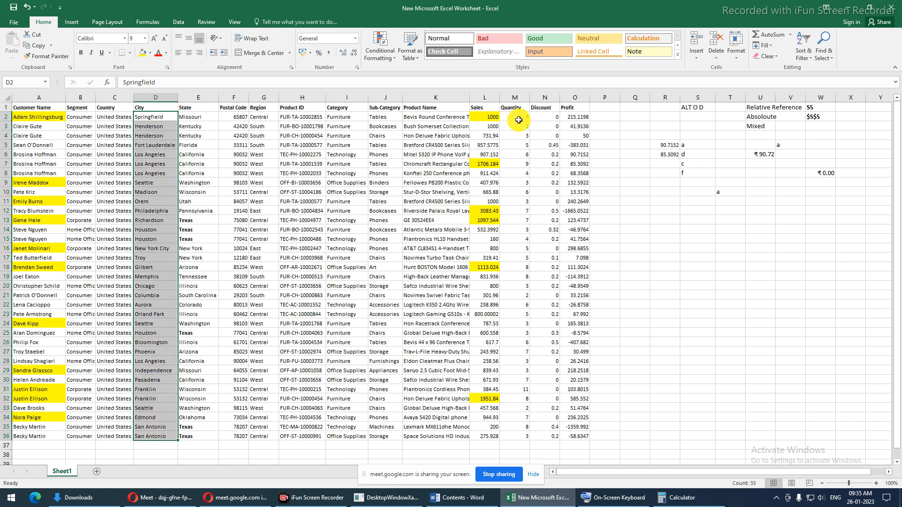
pyautogui.click(578, 118)
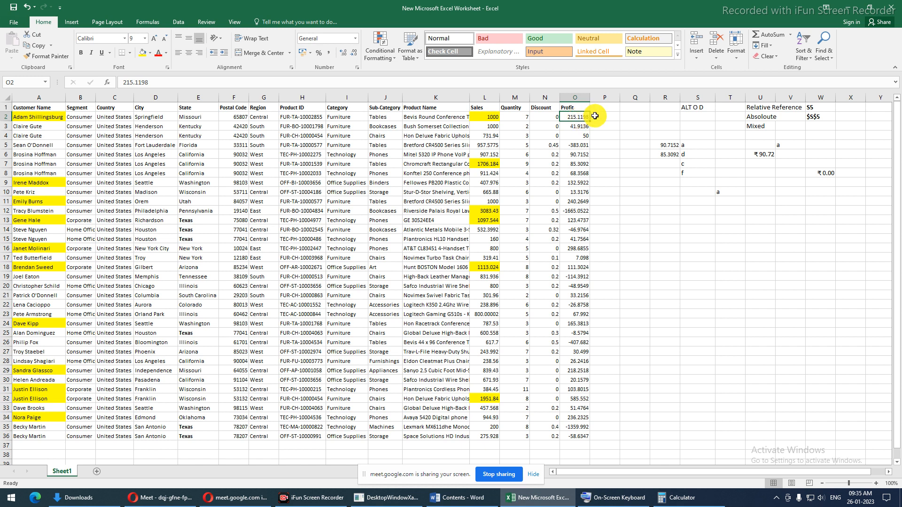
pyautogui.write('-3')
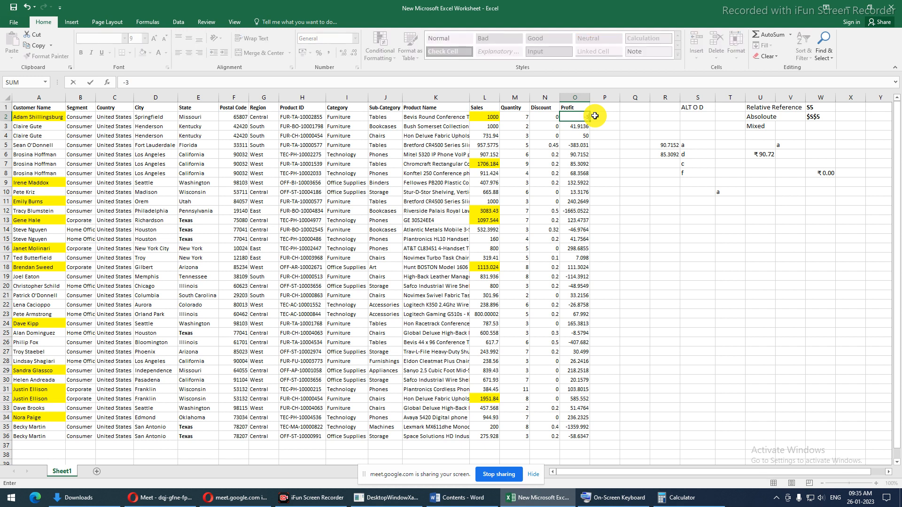
pyautogui.moveTo(157, 117); pyautogui.dragTo(158, 436)
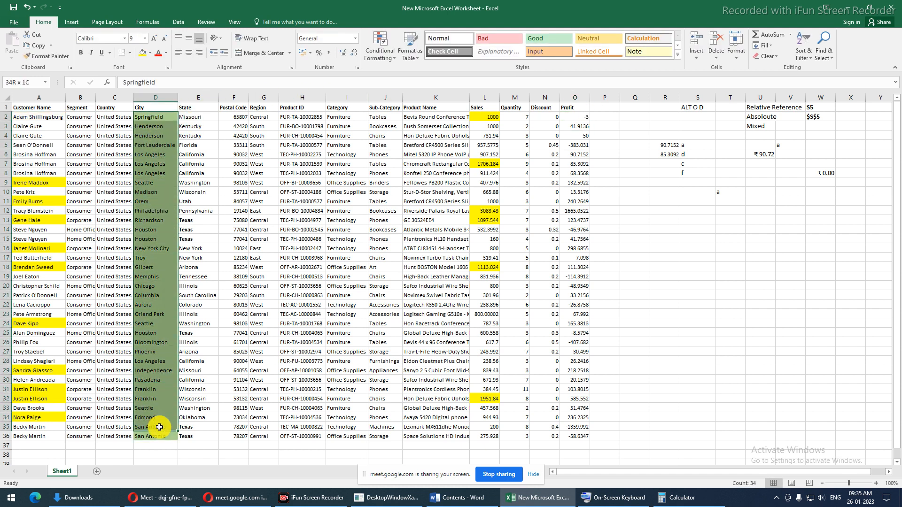
pyautogui.click(154, 146)
# - Compare the Profit values down column O with the highlighting in the Customer Name and City columns, relating D2 to O2
pyautogui.click(583, 115)
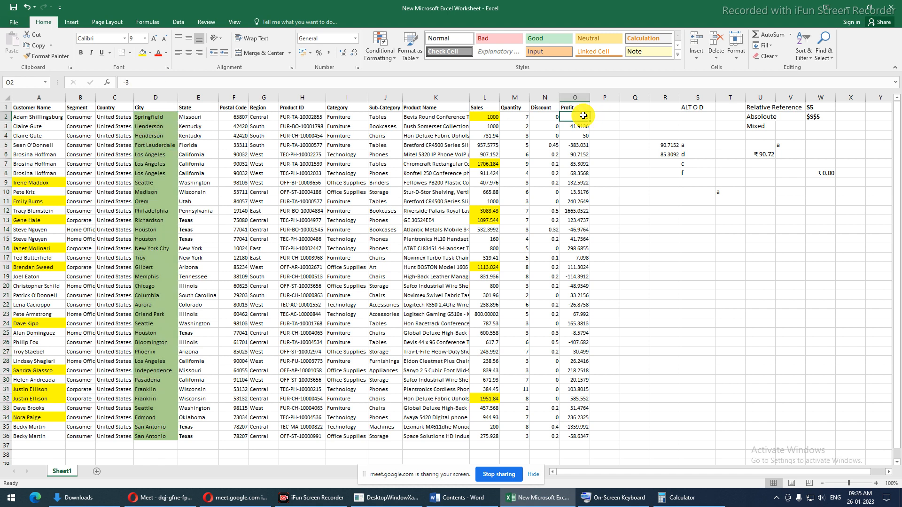
pyautogui.click(580, 127)
pyautogui.click(579, 136)
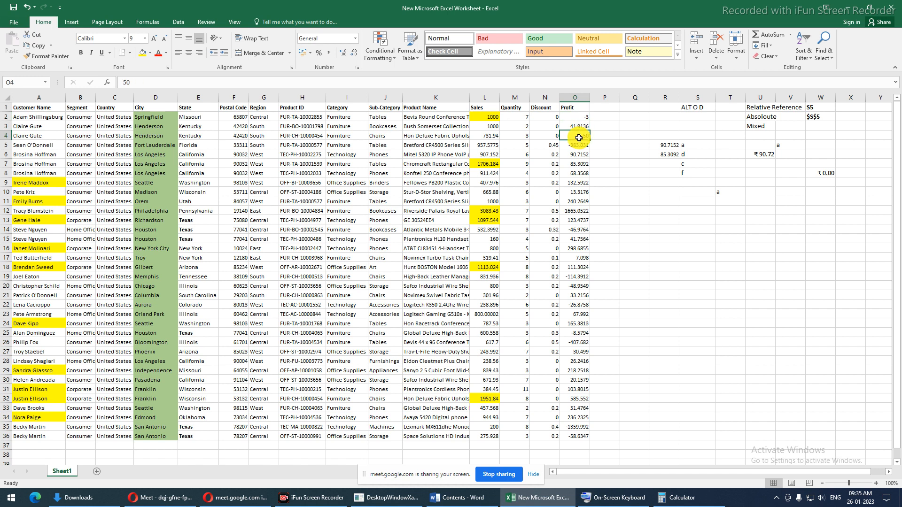
pyautogui.click(578, 146)
pyautogui.press('Down')
pyautogui.press('Down')
pyautogui.press('Down')
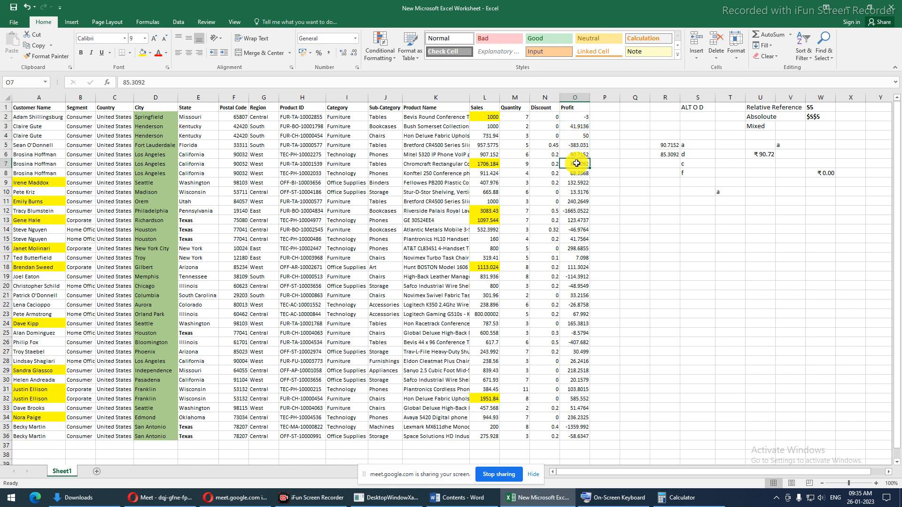
pyautogui.press('Down')
pyautogui.press('Down')
pyautogui.press('Down')
pyautogui.press('Down')
pyautogui.press('Down')
pyautogui.press('Down')
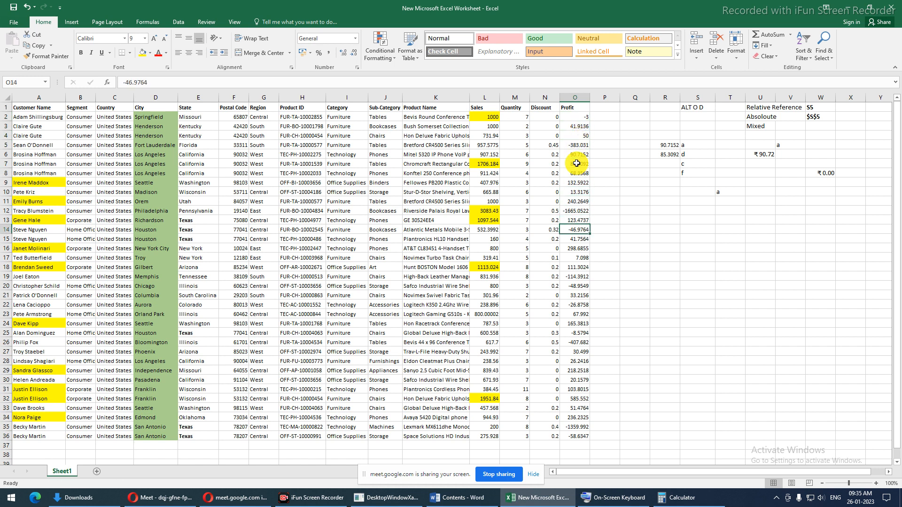
pyautogui.moveTo(35, 127); pyautogui.dragTo(34, 426)
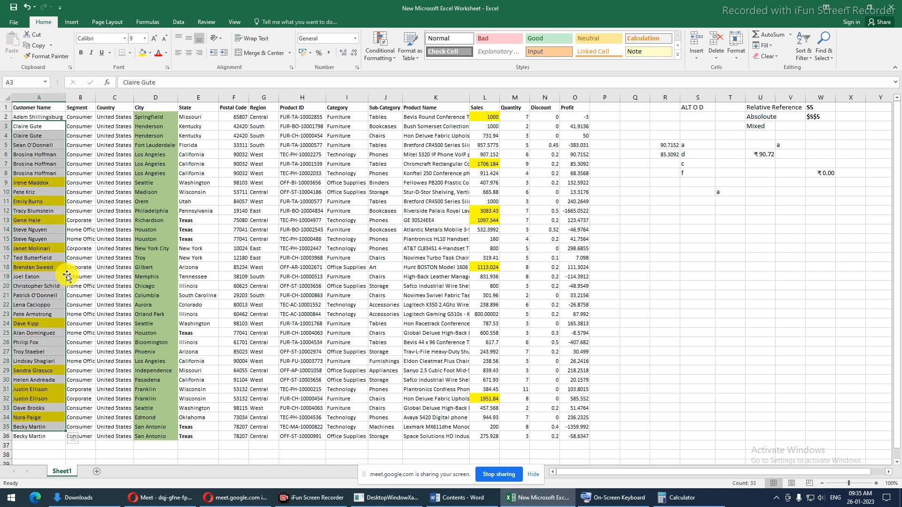
pyautogui.moveTo(140, 127); pyautogui.dragTo(147, 427)
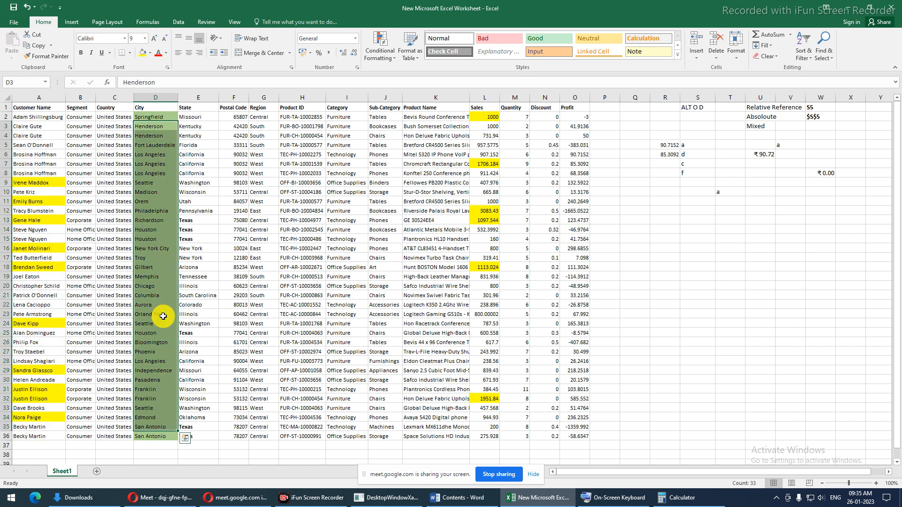
pyautogui.click(166, 117)
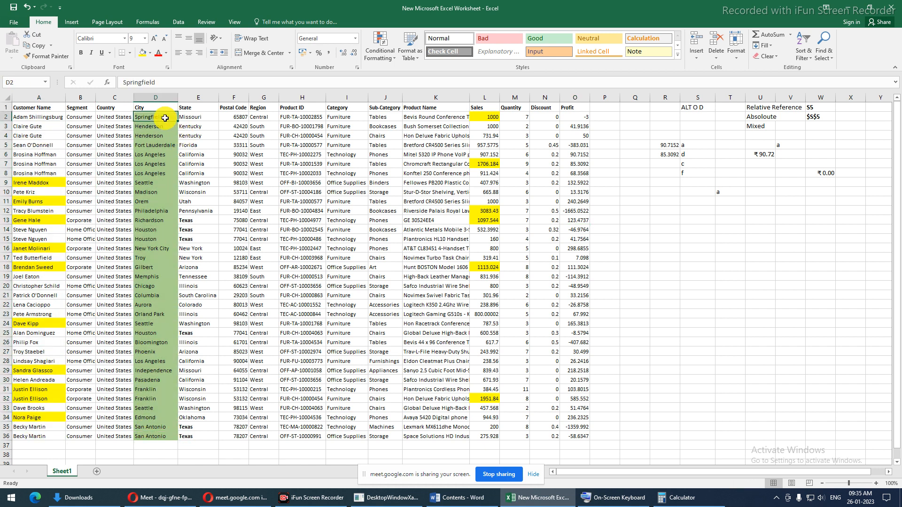
pyautogui.click(572, 120)
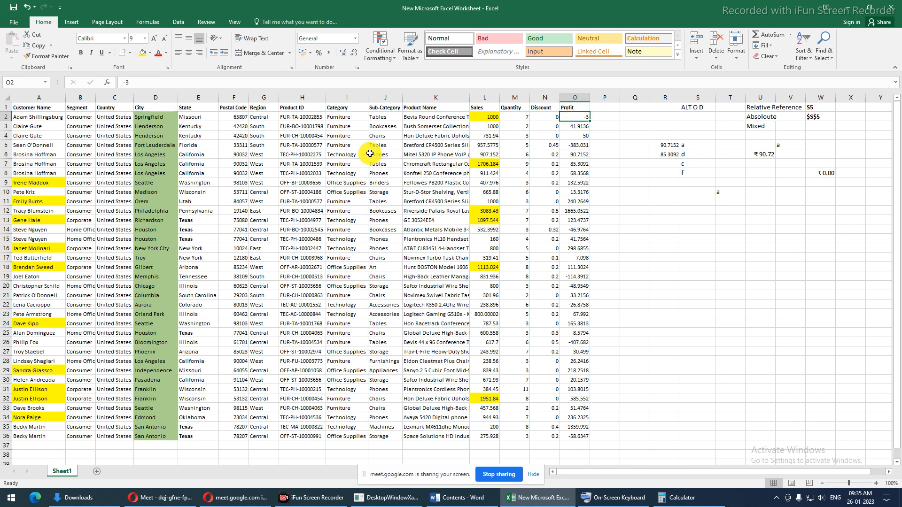
# - Review the conditional formatting rules of the whole worksheet and reselect the City cells D2:D36
pyautogui.moveTo(167, 117); pyautogui.dragTo(149, 437)
pyautogui.click(397, 61)
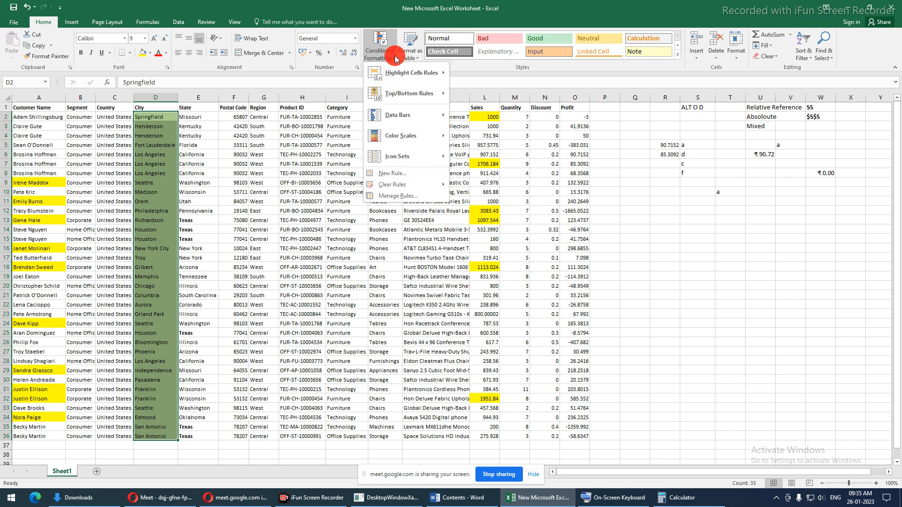
pyautogui.click(398, 198)
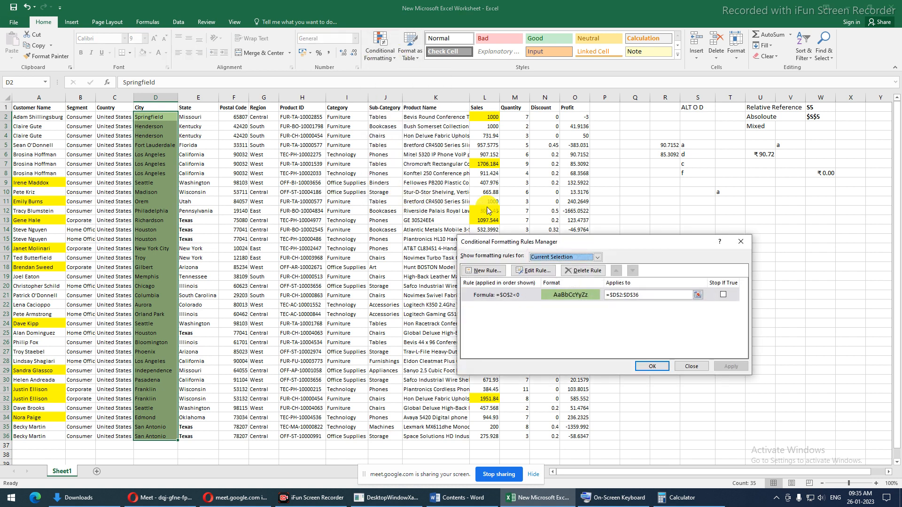
pyautogui.click(597, 258)
pyautogui.click(588, 271)
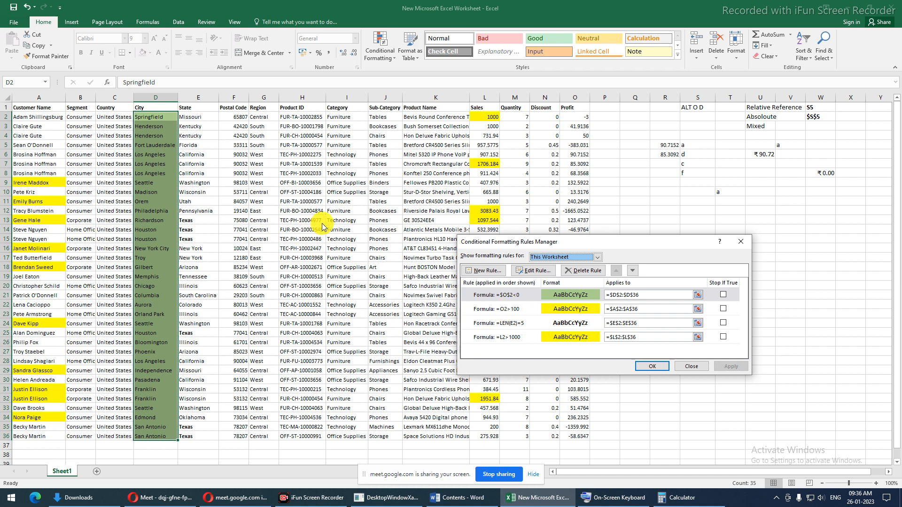
pyautogui.click(639, 366)
pyautogui.moveTo(150, 119); pyautogui.dragTo(151, 435)
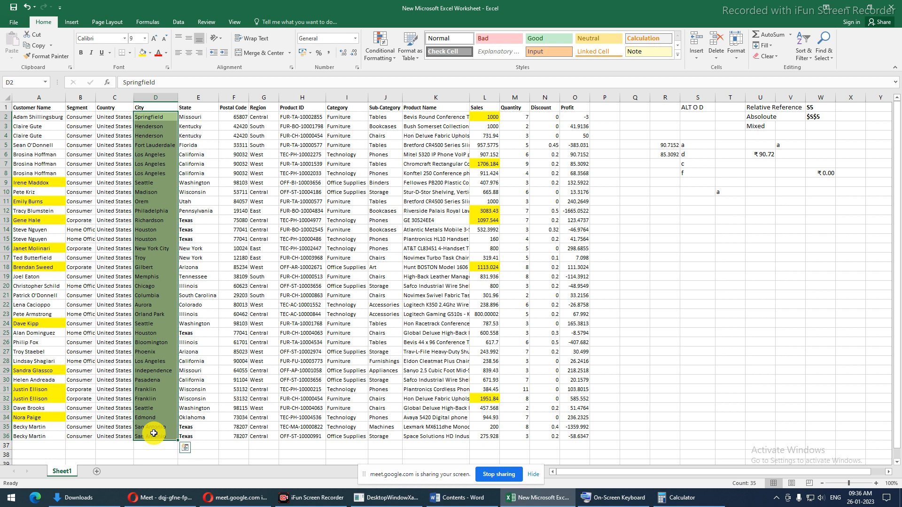
pyautogui.click(161, 123)
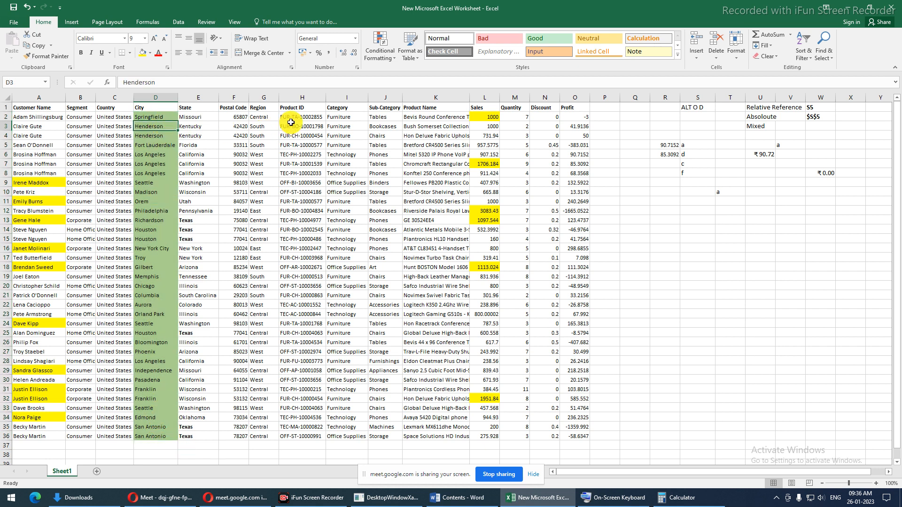
pyautogui.moveTo(150, 119); pyautogui.dragTo(155, 437)
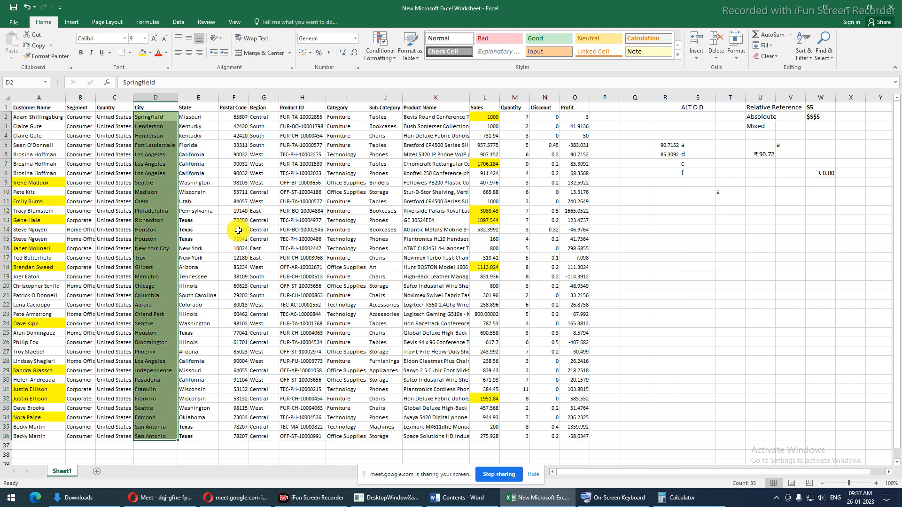
# - Create a formula-based conditional formatting rule for the Product ID cell H2 using the fully relative formula =O2<0
pyautogui.click(296, 117)
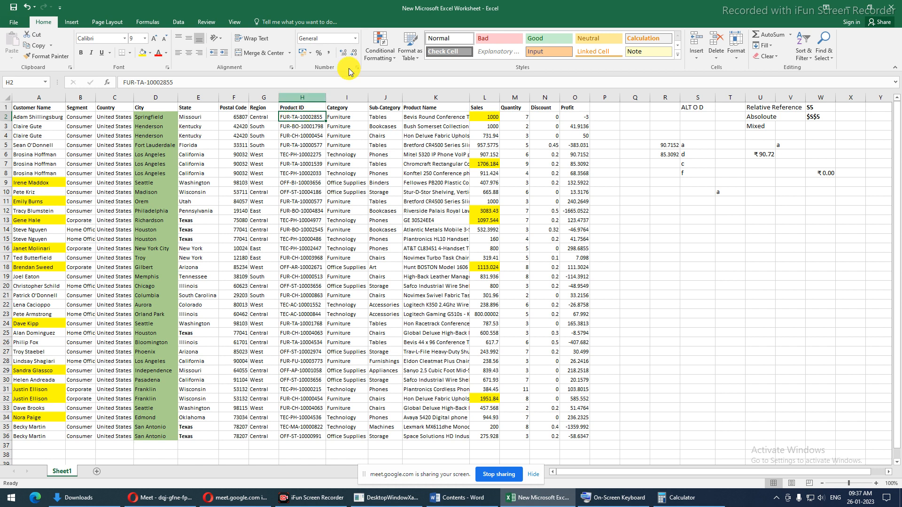
pyautogui.click(377, 43)
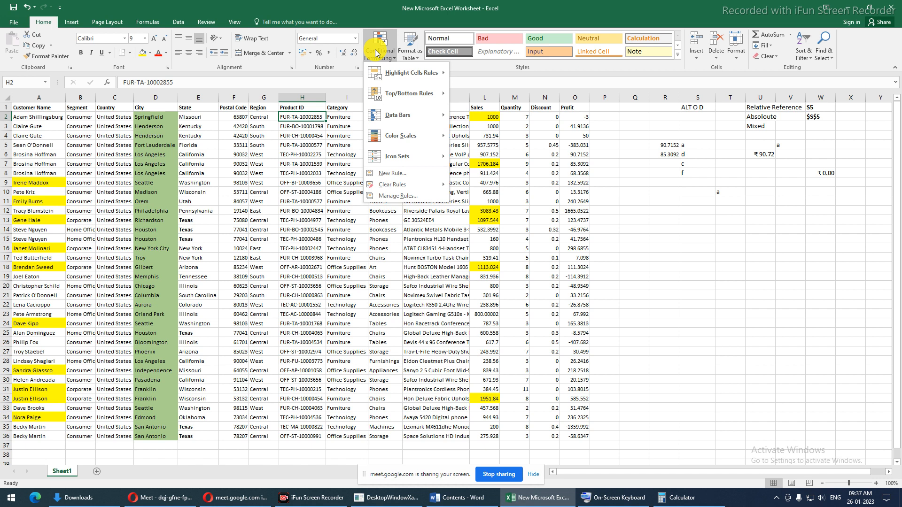
pyautogui.click(395, 196)
pyautogui.click(488, 270)
pyautogui.click(525, 284)
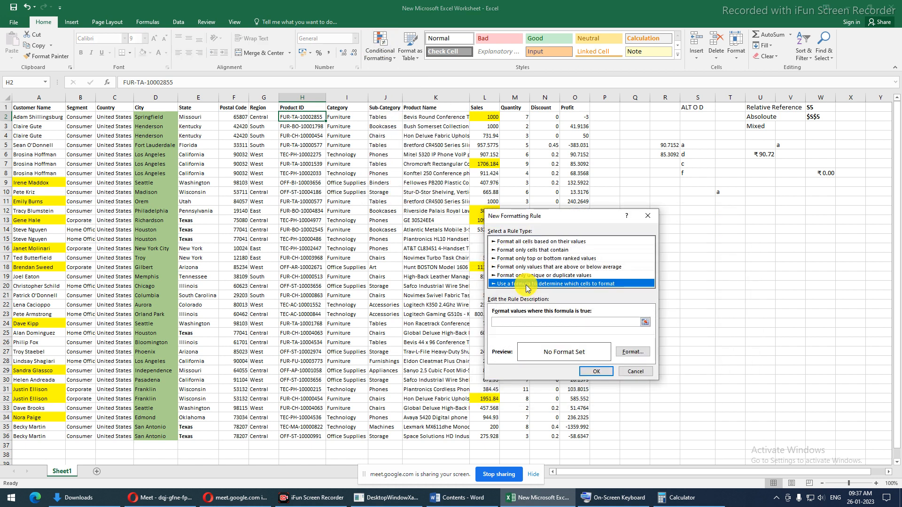
pyautogui.click(523, 323)
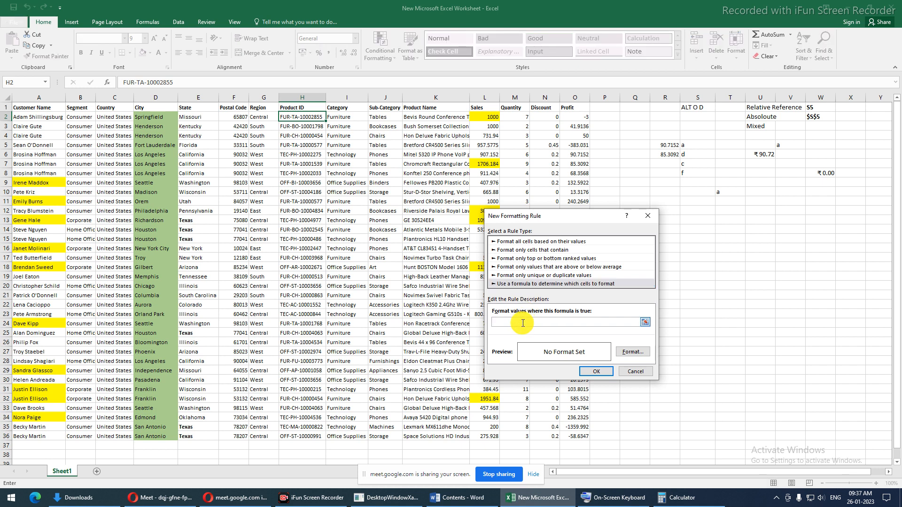
pyautogui.click(583, 119)
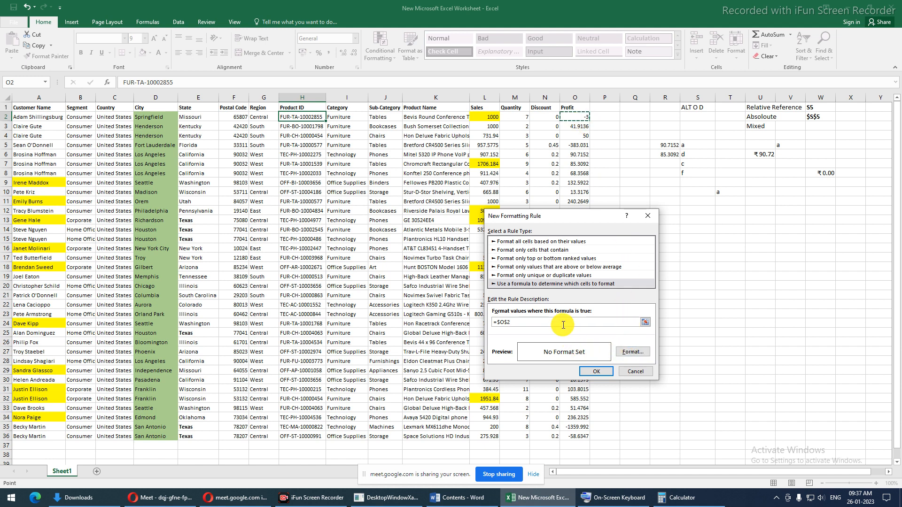
pyautogui.press('F4')
pyautogui.press('F4')
pyautogui.press('F4')
pyautogui.write('<0')
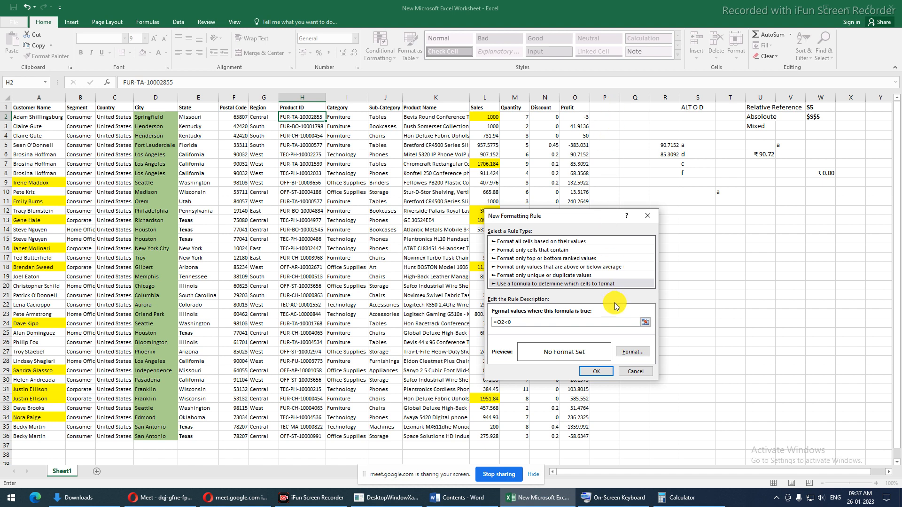
# - Give the new rule a light gold background fill and apply it to cell H2
pyautogui.click(632, 352)
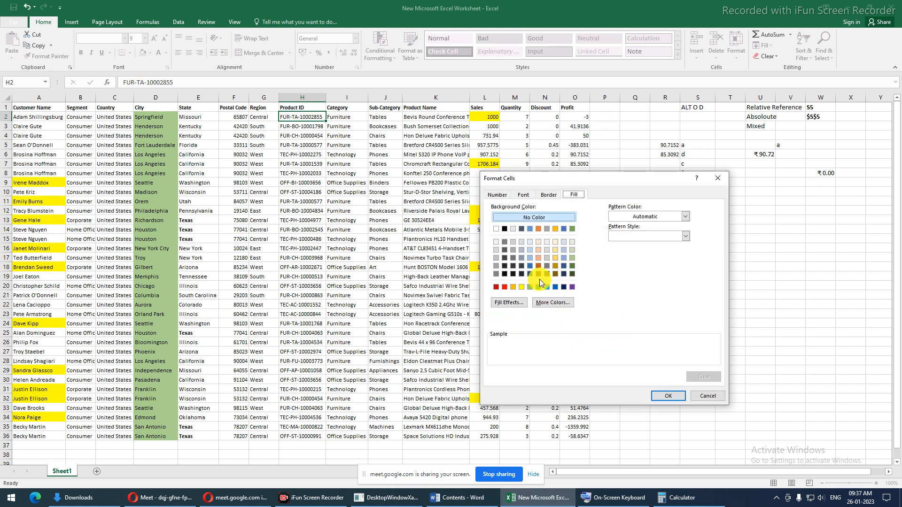
pyautogui.click(557, 260)
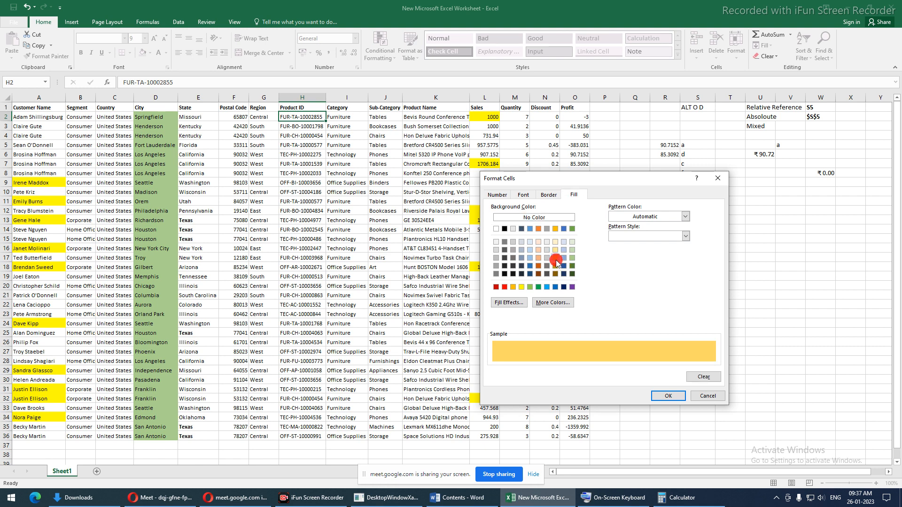
pyautogui.click(654, 398)
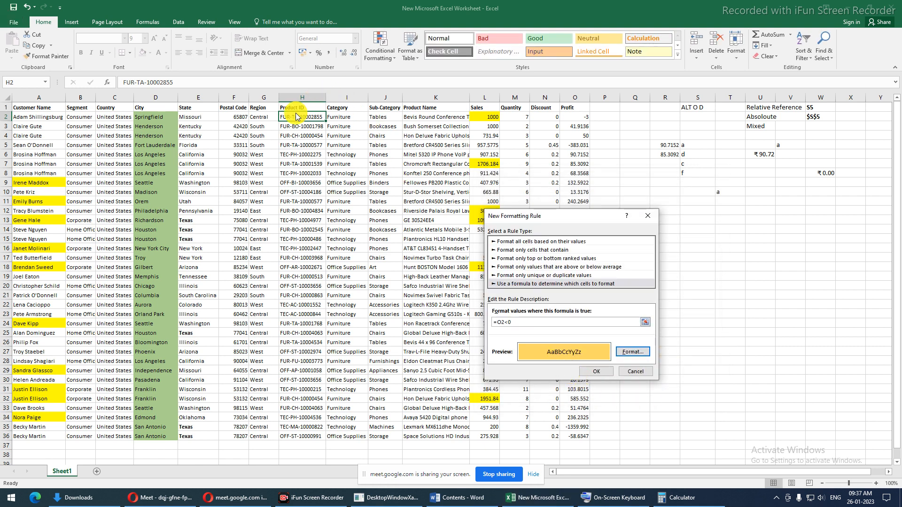
pyautogui.click(601, 372)
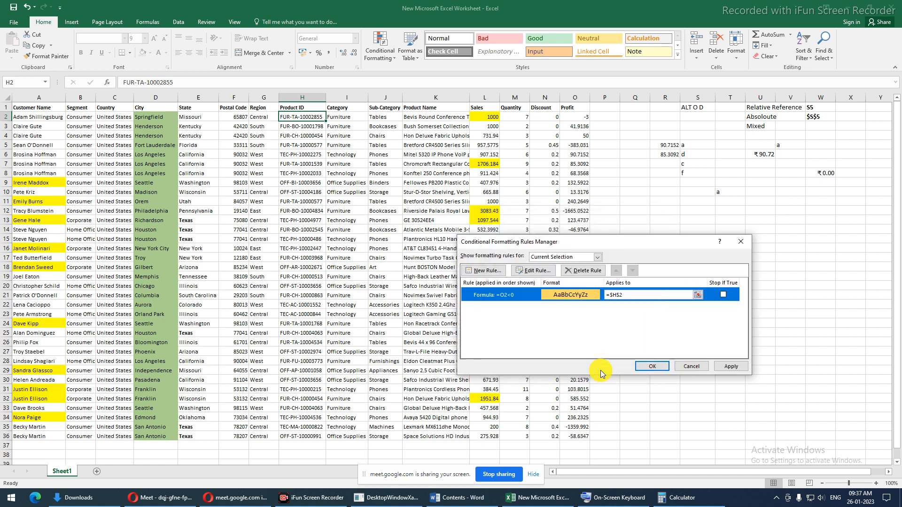
pyautogui.click(724, 367)
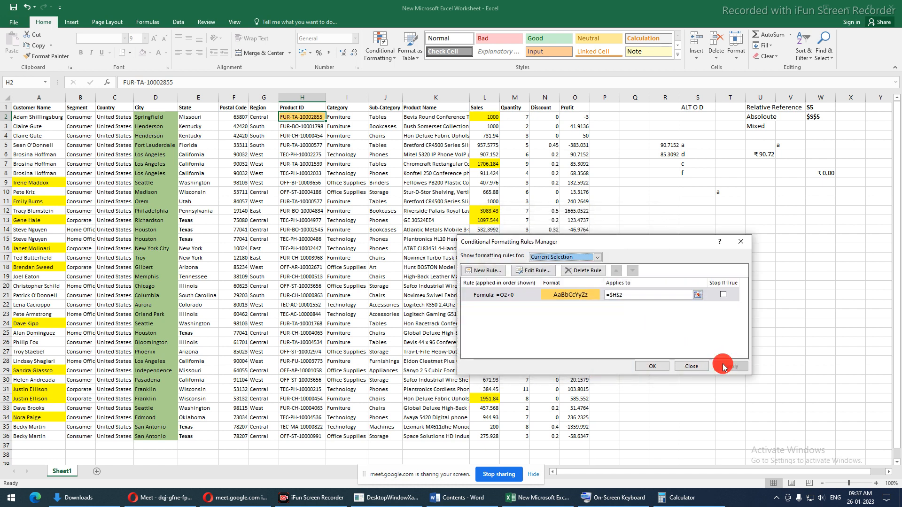
pyautogui.click(653, 367)
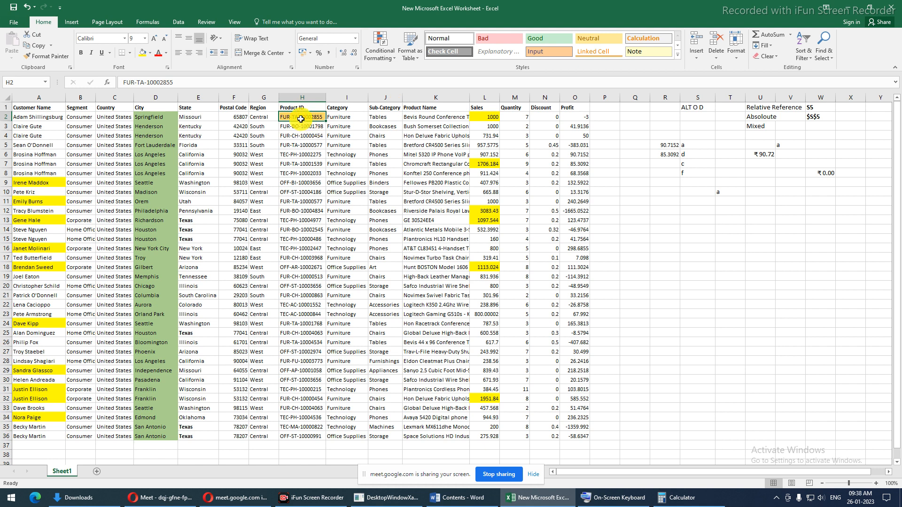
# - Paste H2 over H3:H36 with the All merging conditional formats option and compare the highlighted Product IDs with their rows' Profit values
pyautogui.hotkey('ctrl', 'c')
pyautogui.moveTo(300, 127); pyautogui.dragTo(304, 430)
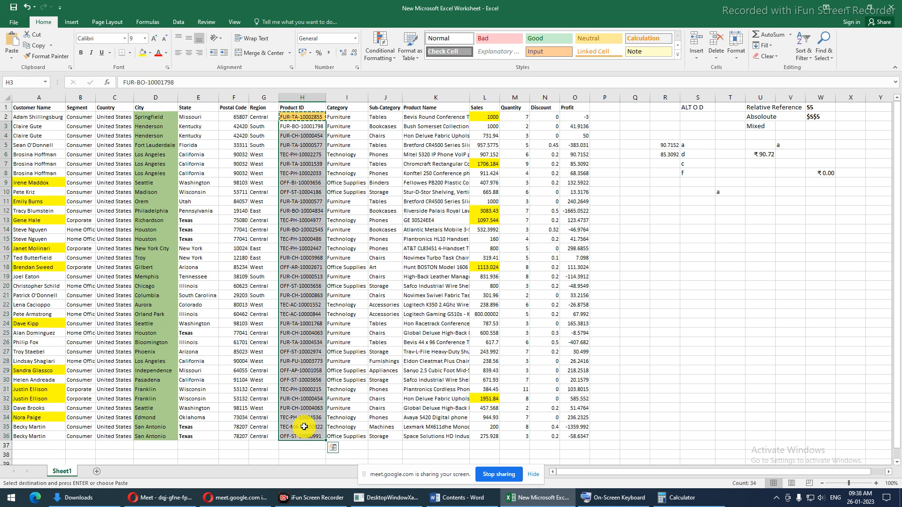
pyautogui.hotkey('ctrl', 'alt', 'v')
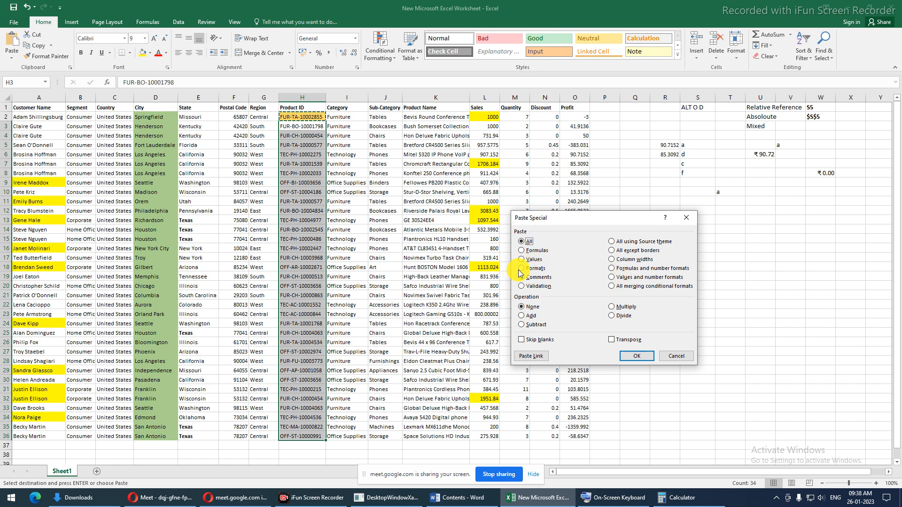
pyautogui.click(612, 287)
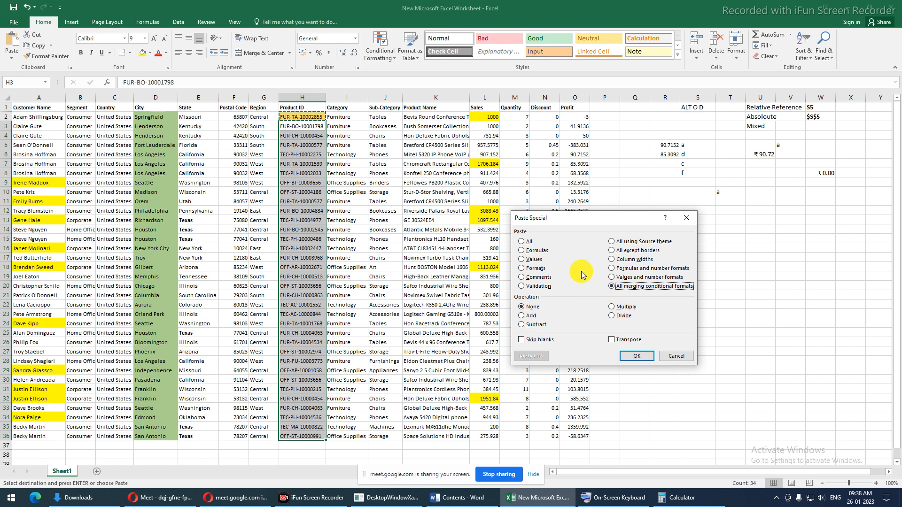
pyautogui.click(638, 356)
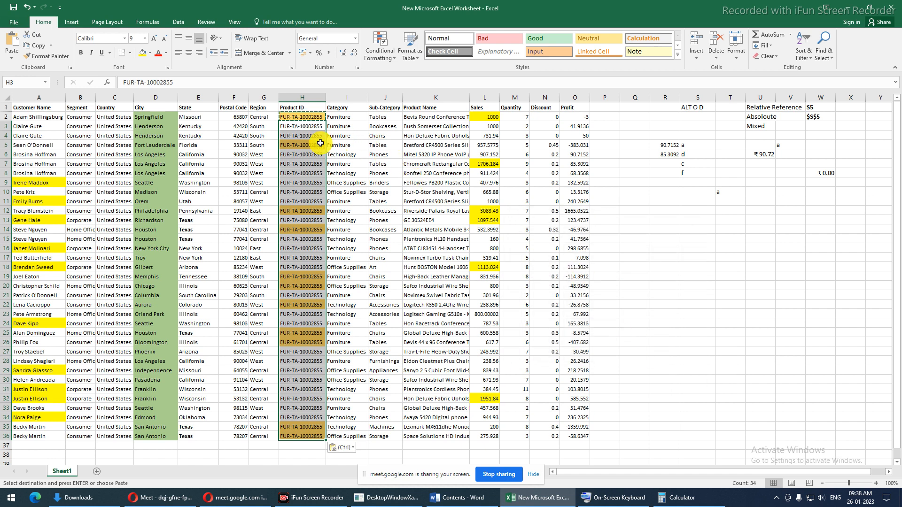
pyautogui.click(318, 118)
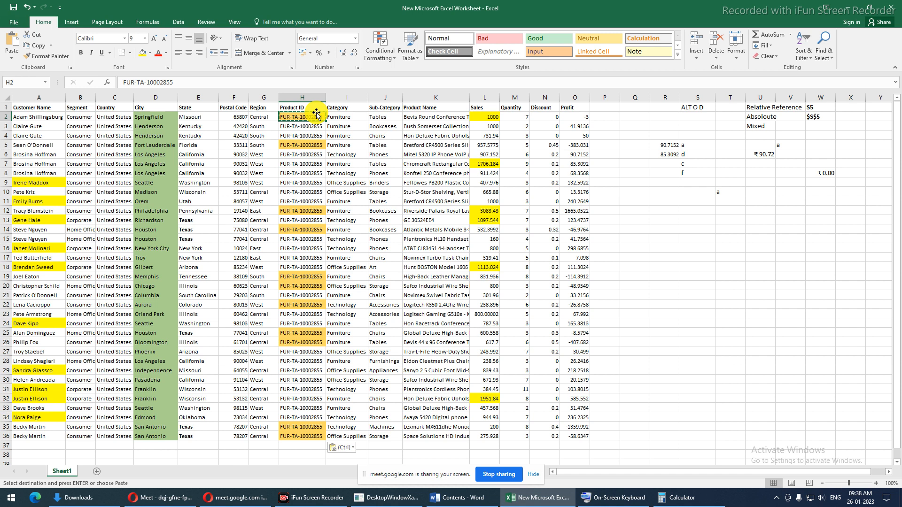
pyautogui.moveTo(308, 146); pyautogui.dragTo(570, 144)
pyautogui.moveTo(308, 213); pyautogui.dragTo(568, 212)
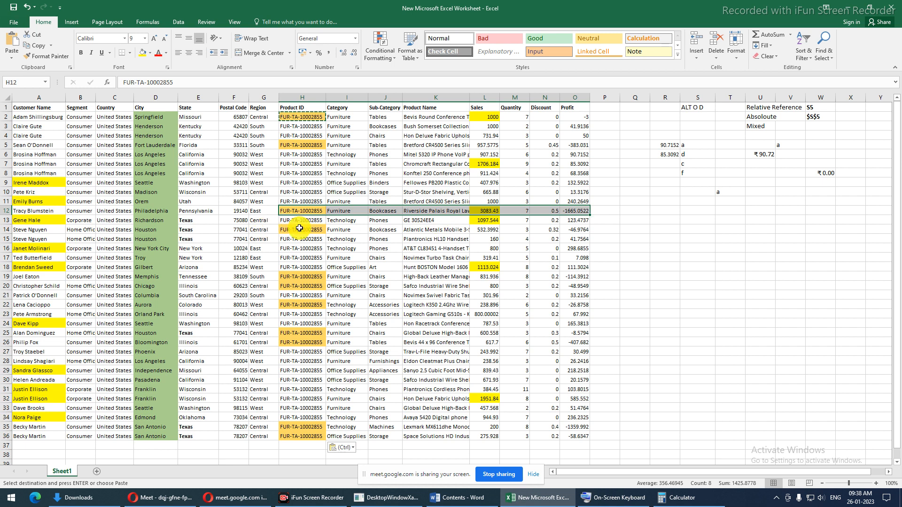
pyautogui.moveTo(296, 225); pyautogui.dragTo(597, 228)
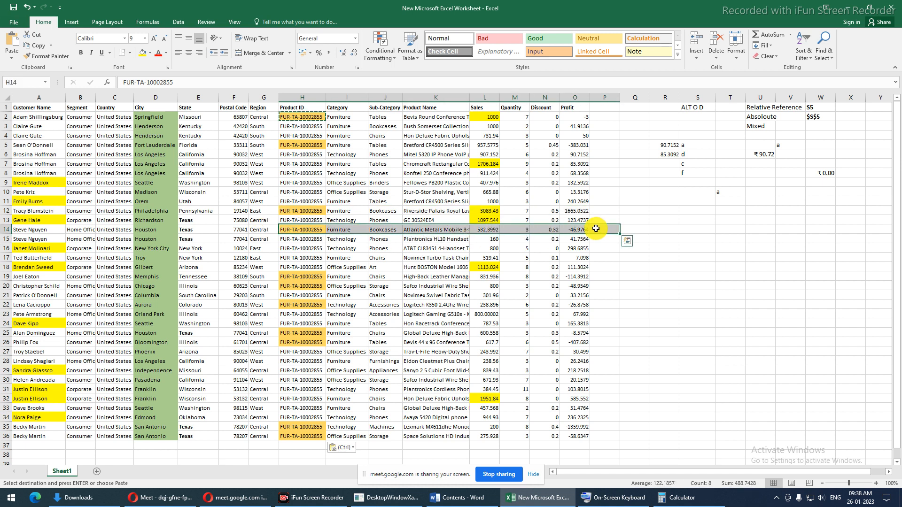
# - Undo the paste over the Product ID cells and cancel the copy of H2
pyautogui.hotkey('ctrl', 'z')
pyautogui.click(290, 118)
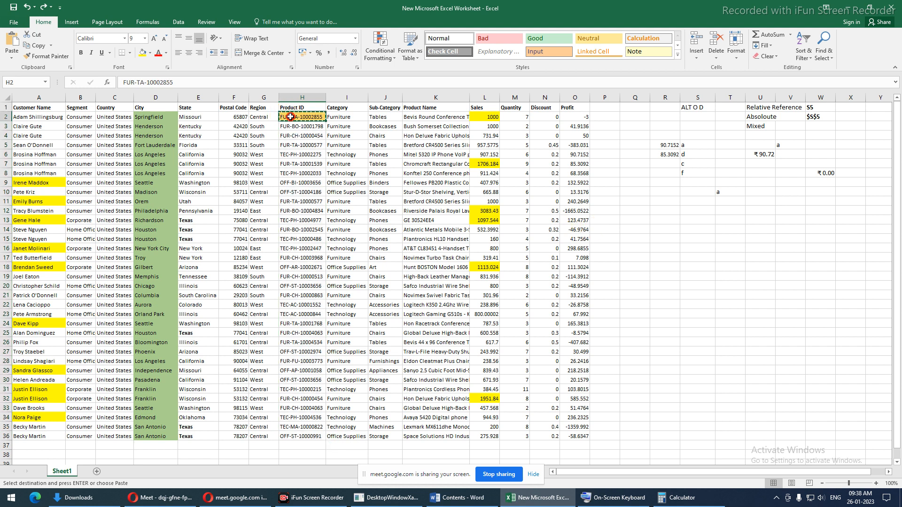
pyautogui.press('Escape')
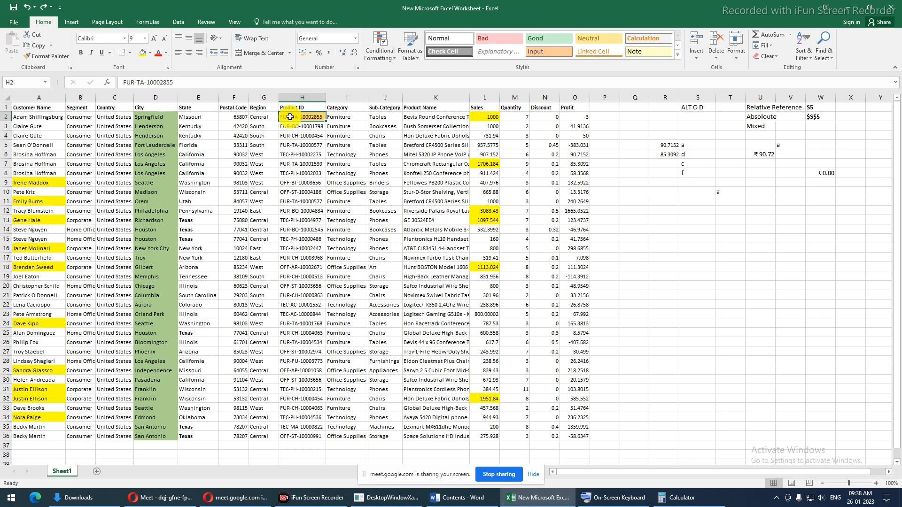
pyautogui.press('Down')
pyautogui.press('Down')
pyautogui.press('Down')
pyautogui.press('Down')
# - Copy only the formatting of H2 to the Product ID cells H3:H36 with Format Painter
pyautogui.click(301, 119)
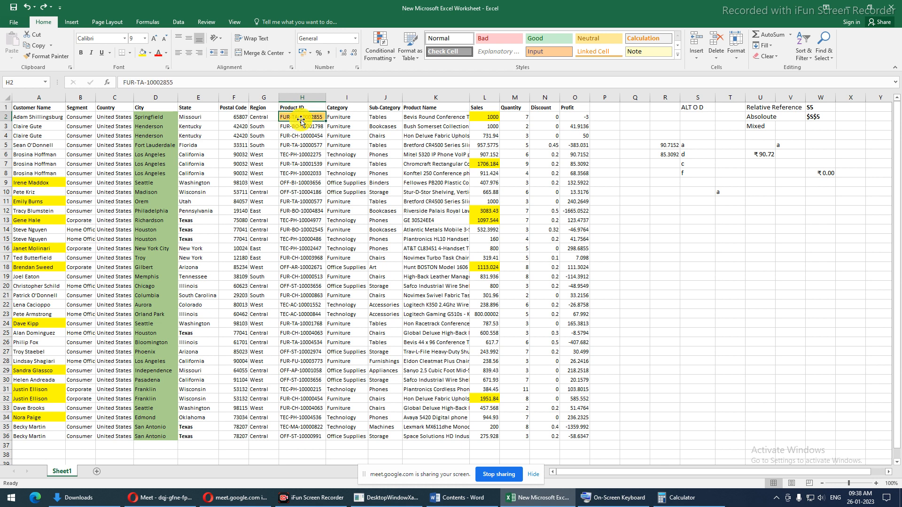
pyautogui.click(33, 56)
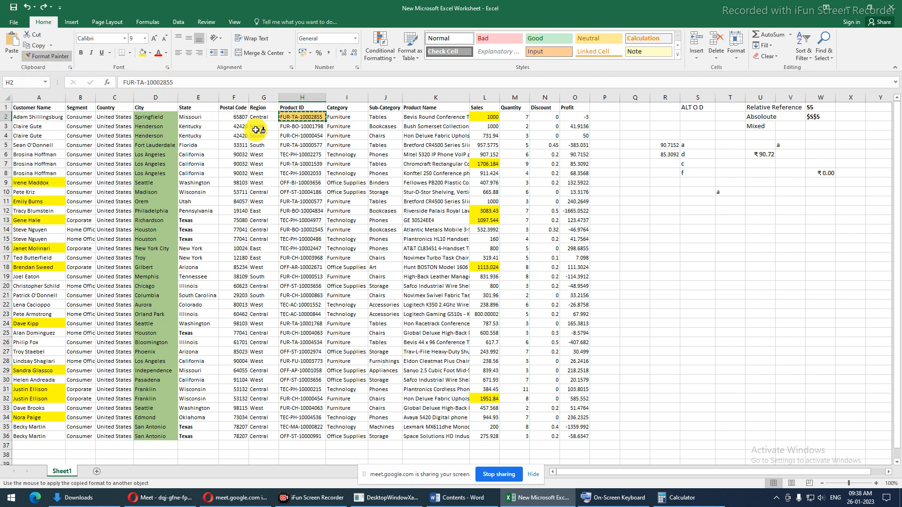
pyautogui.moveTo(302, 127); pyautogui.dragTo(307, 437)
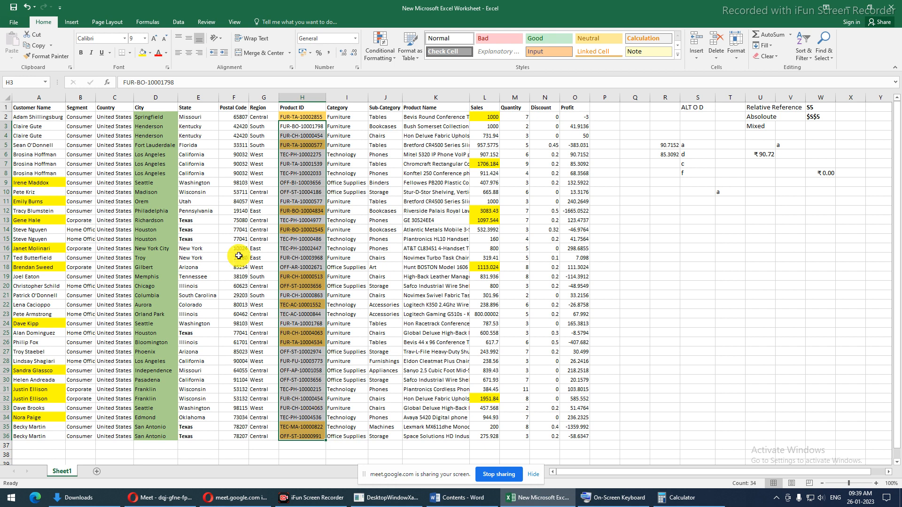
# - Clear all conditional formatting rules from the entire sheet
pyautogui.moveTo(37, 117); pyautogui.dragTo(580, 445)
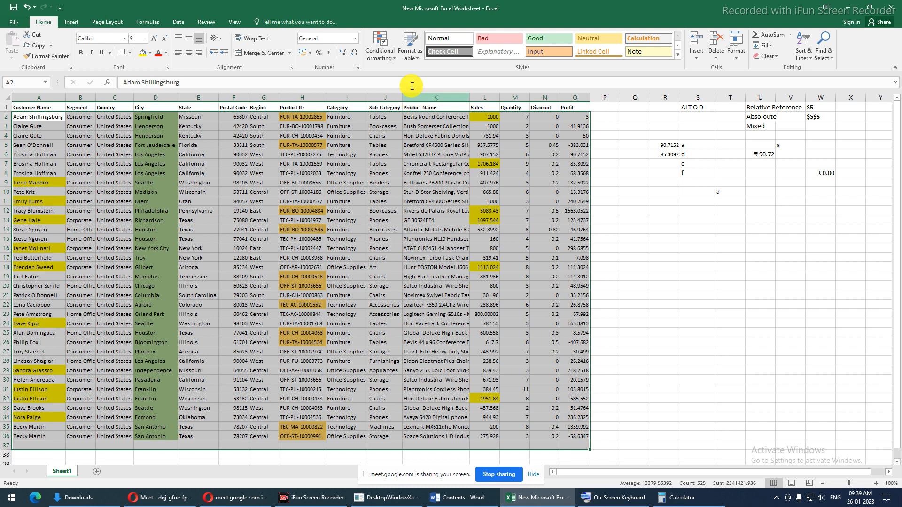
pyautogui.click(392, 60)
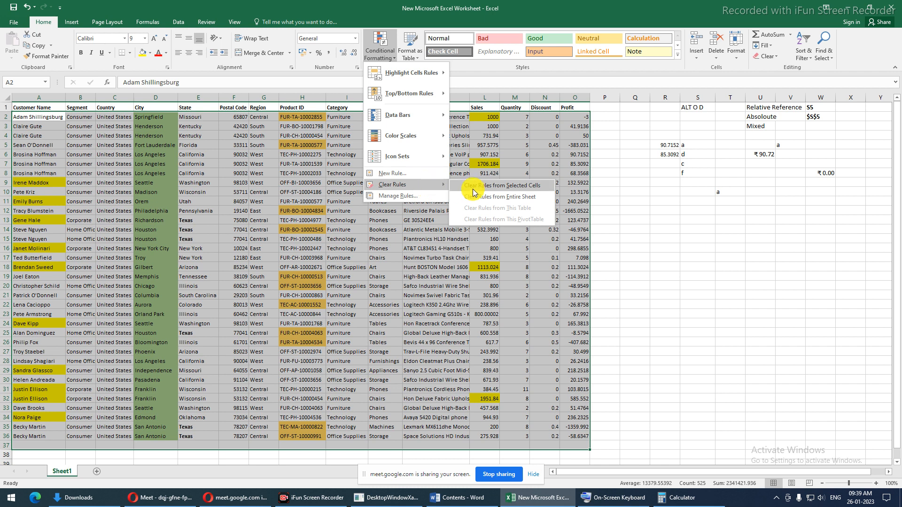
pyautogui.click(478, 196)
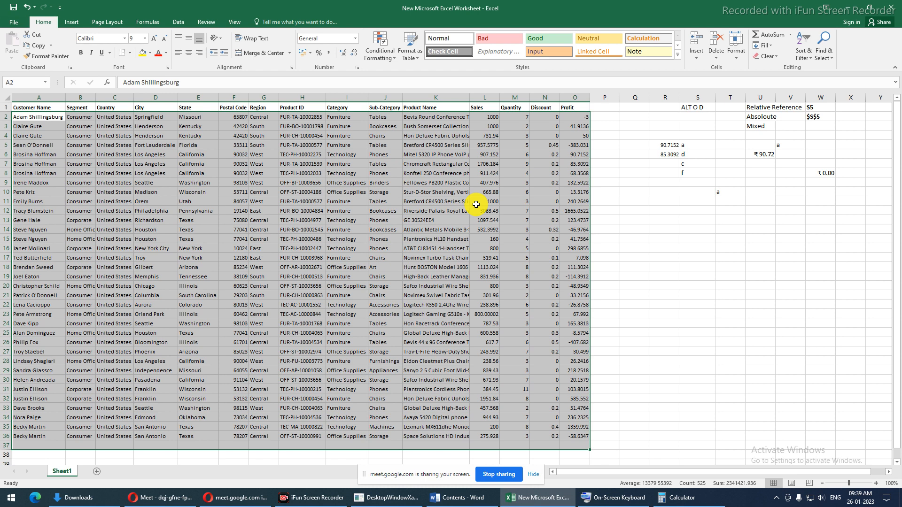
# - Select the record in A2:O2, followed by whole rows 3 and 5, as examples of full data rows
pyautogui.click(22, 117)
pyautogui.moveTo(105, 121); pyautogui.dragTo(572, 116)
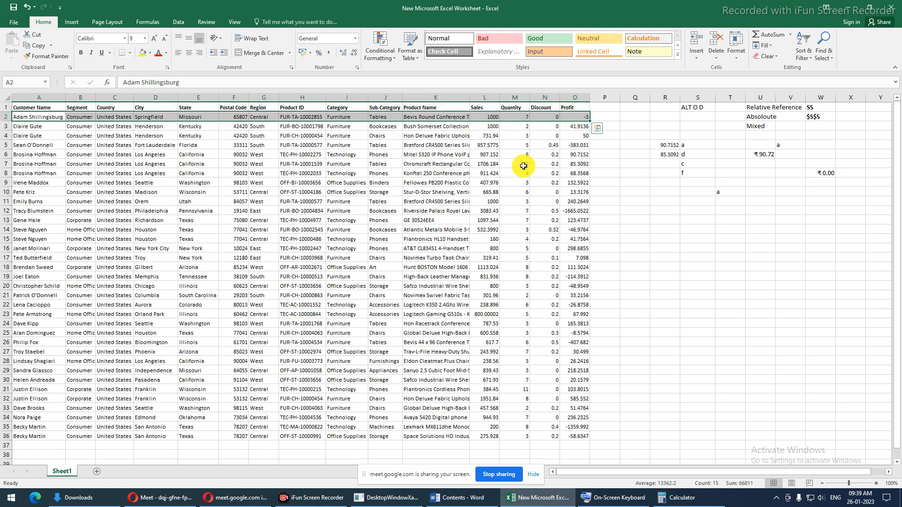
pyautogui.click(4, 127)
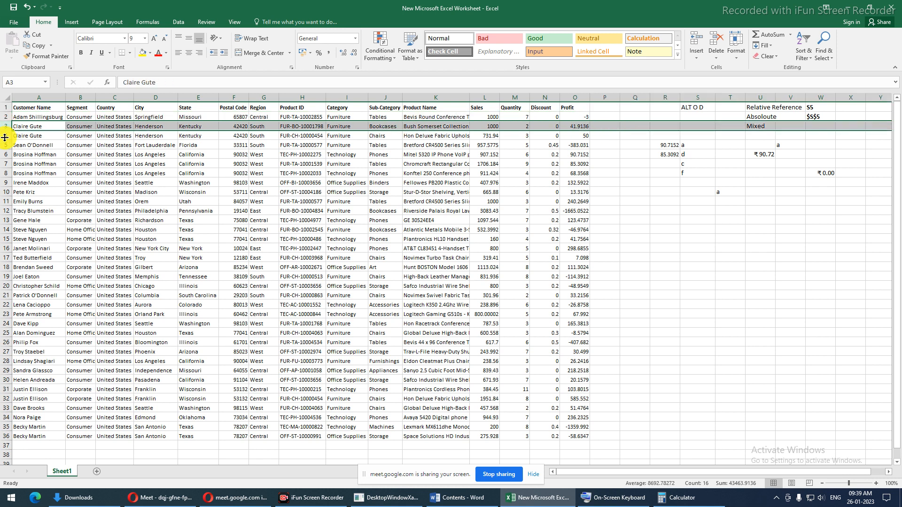
pyautogui.click(3, 145)
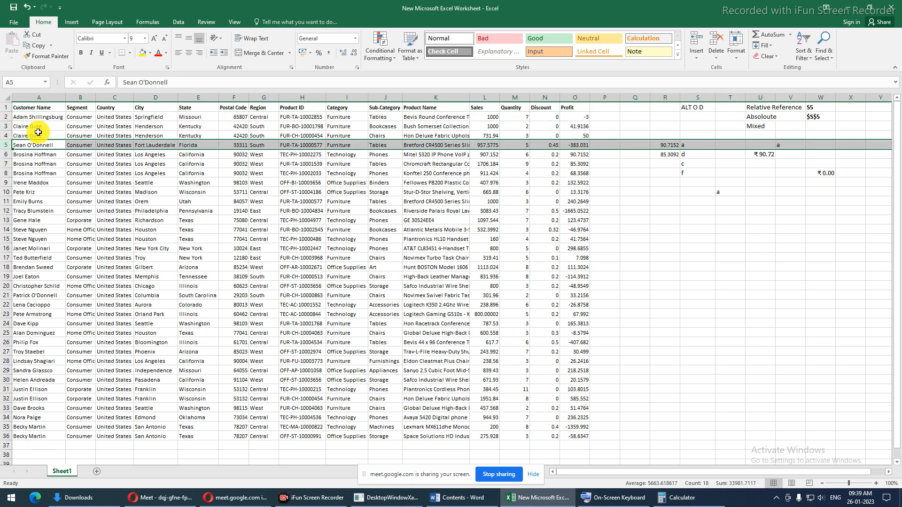
pyautogui.moveTo(34, 120); pyautogui.dragTo(585, 437)
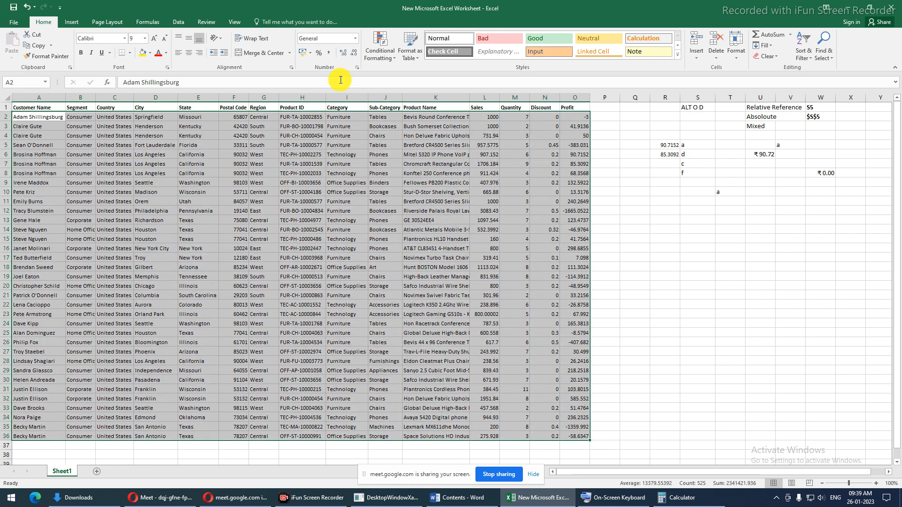
pyautogui.click(395, 59)
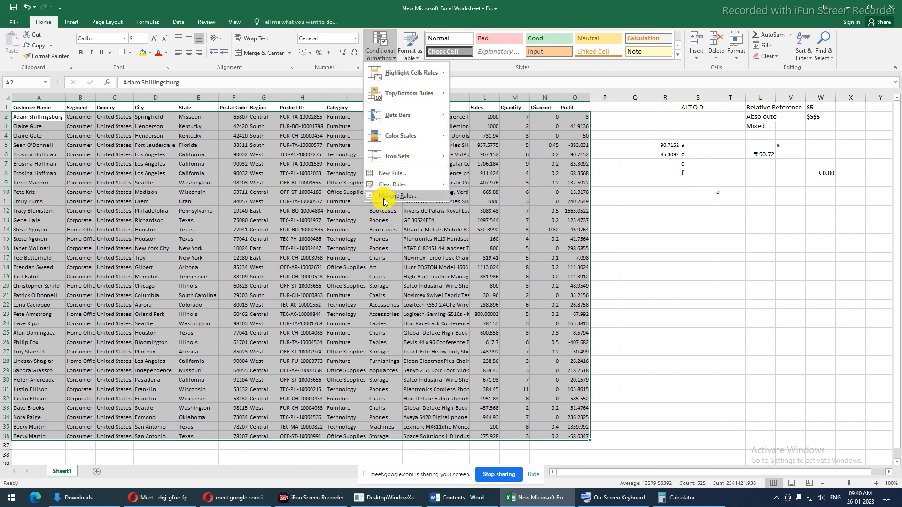
pyautogui.click(388, 176)
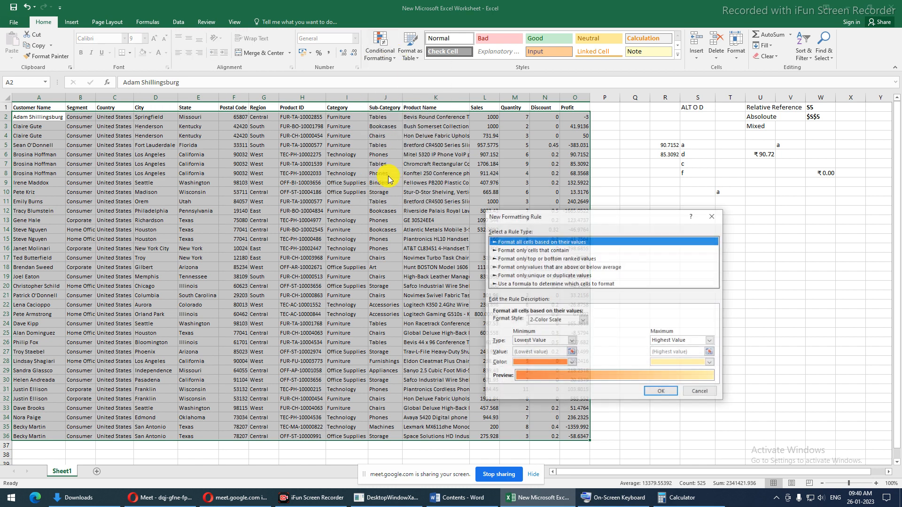
pyautogui.click(519, 284)
pyautogui.moveTo(555, 216); pyautogui.dragTo(747, 161)
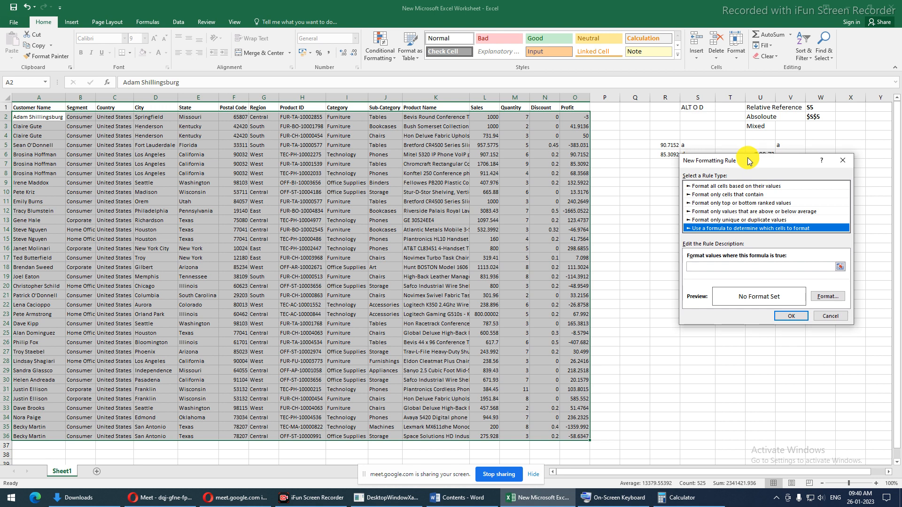
pyautogui.click(703, 266)
pyautogui.click(495, 118)
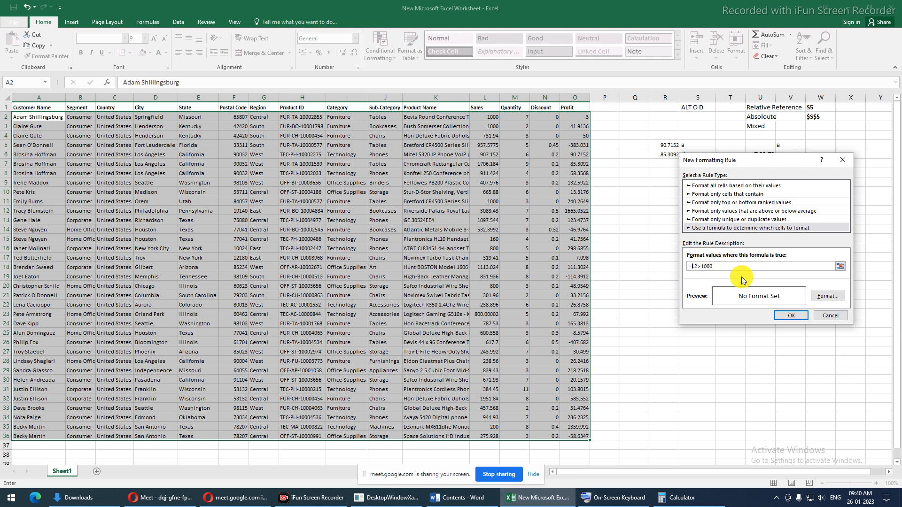
pyautogui.click(830, 316)
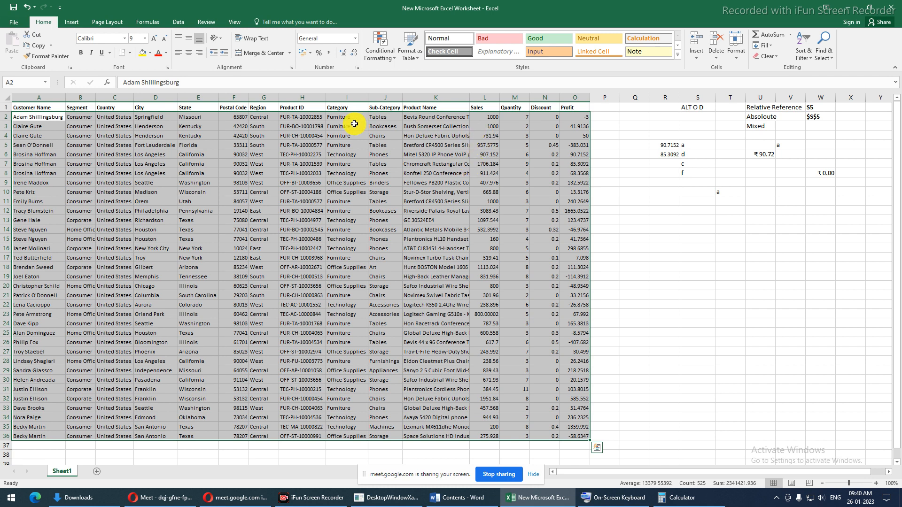
# - Create a formula-based conditional formatting rule for J2:K36 with the relative formula =L2>1000
pyautogui.click(389, 120)
pyautogui.moveTo(389, 121); pyautogui.dragTo(467, 435)
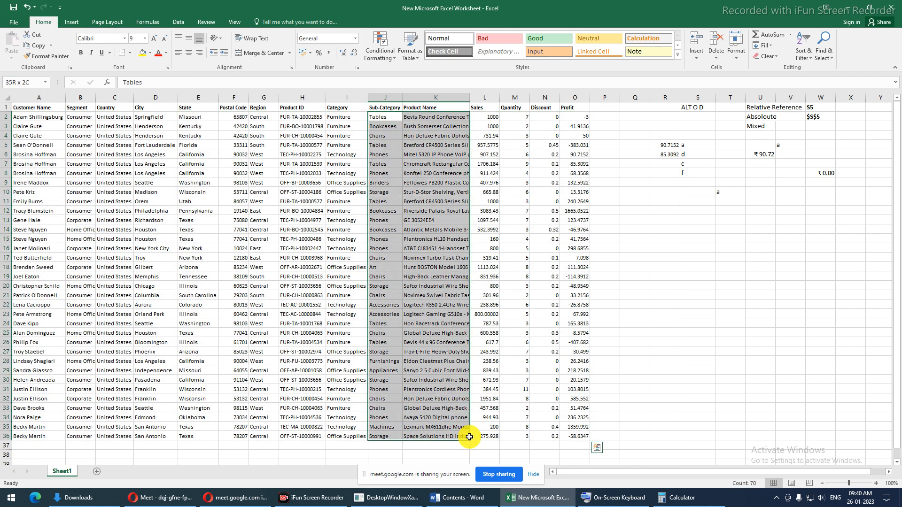
pyautogui.click(380, 52)
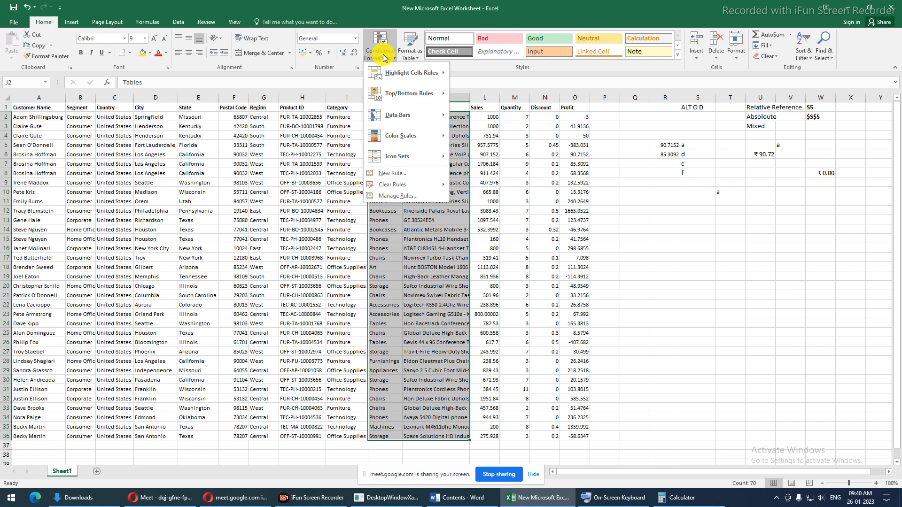
pyautogui.click(402, 197)
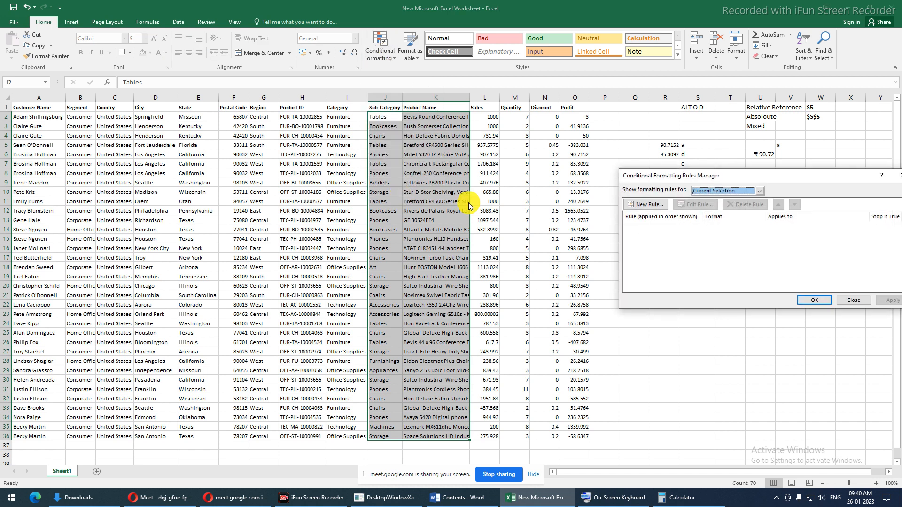
pyautogui.click(645, 203)
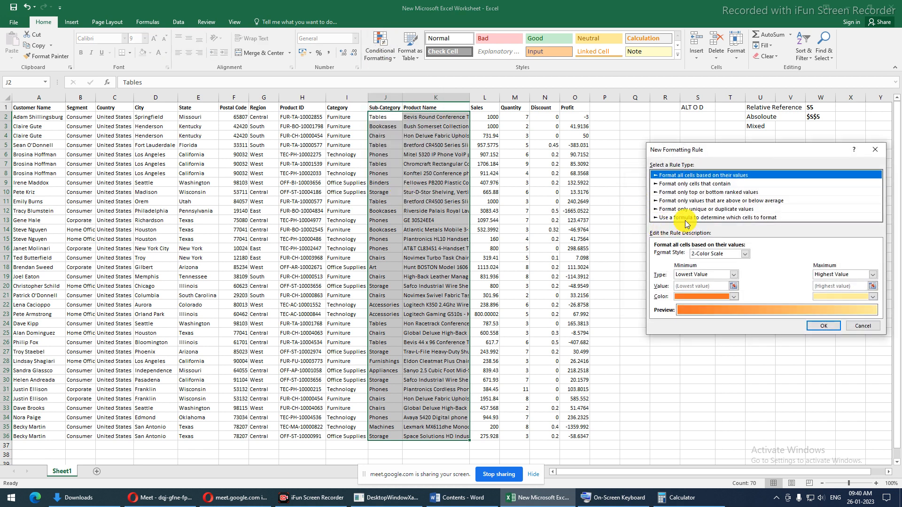
pyautogui.click(684, 218)
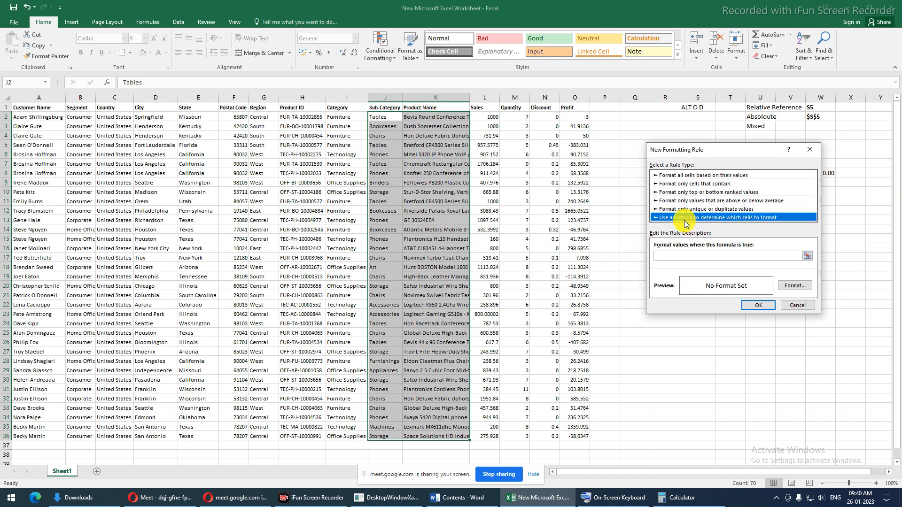
pyautogui.click(660, 254)
pyautogui.write('=')
pyautogui.click(489, 118)
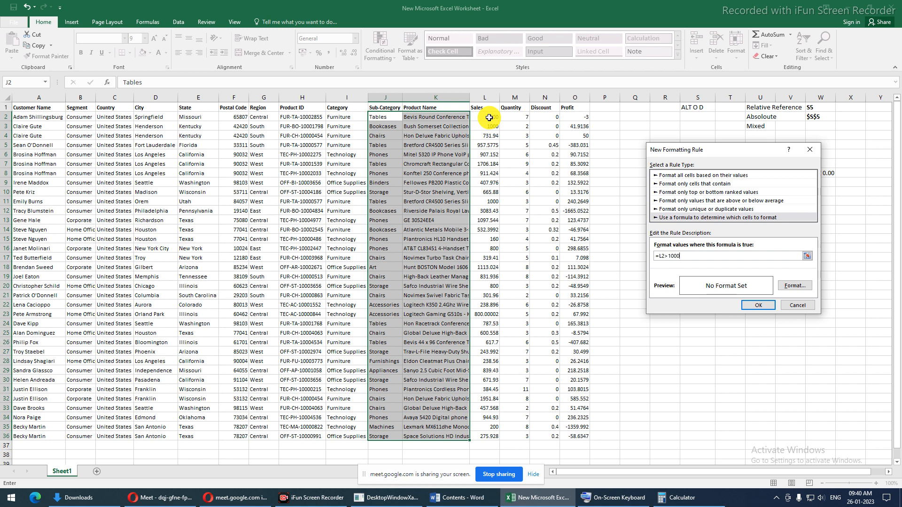
pyautogui.write('0')
# - Give the rule a yellow fill and apply it to the Sub-Category and Product Name cells
pyautogui.click(794, 285)
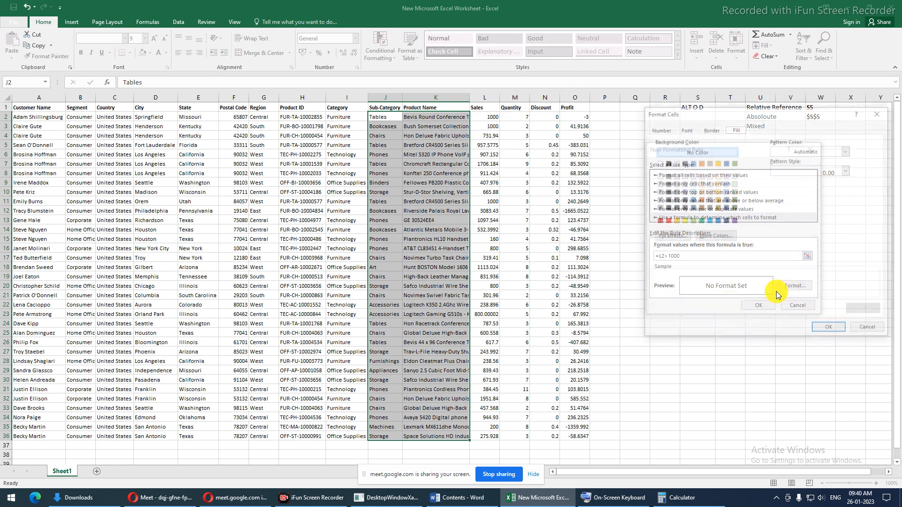
pyautogui.click(682, 221)
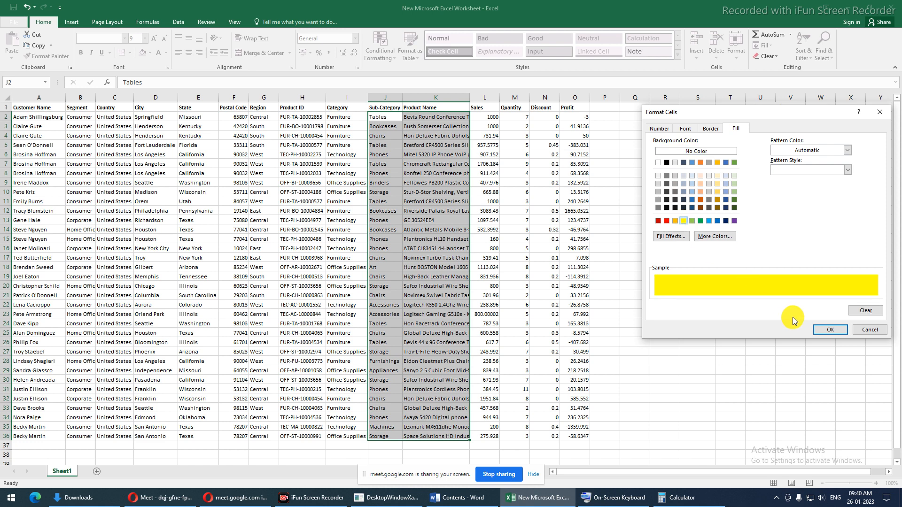
pyautogui.click(830, 329)
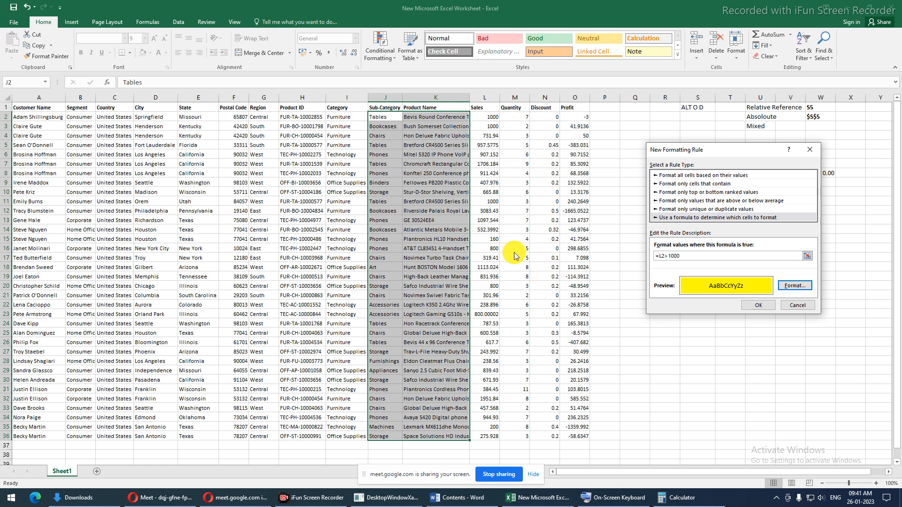
pyautogui.click(747, 306)
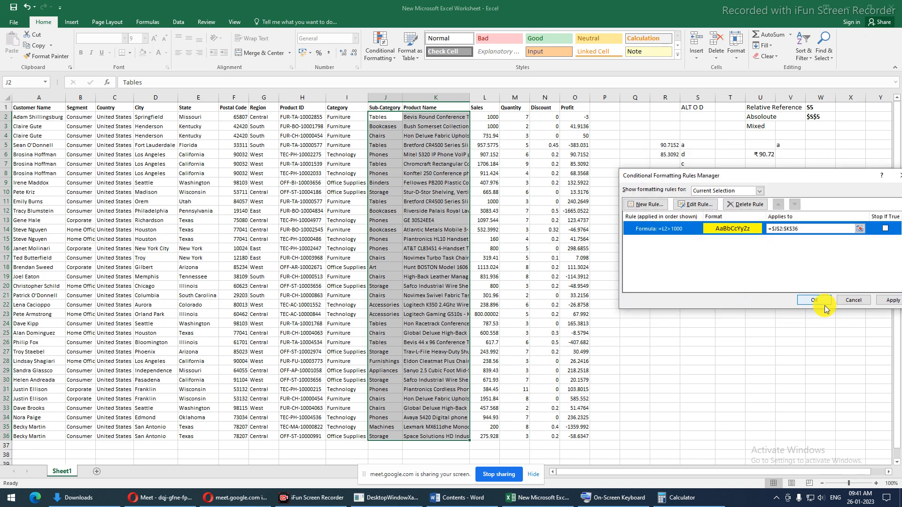
pyautogui.click(885, 303)
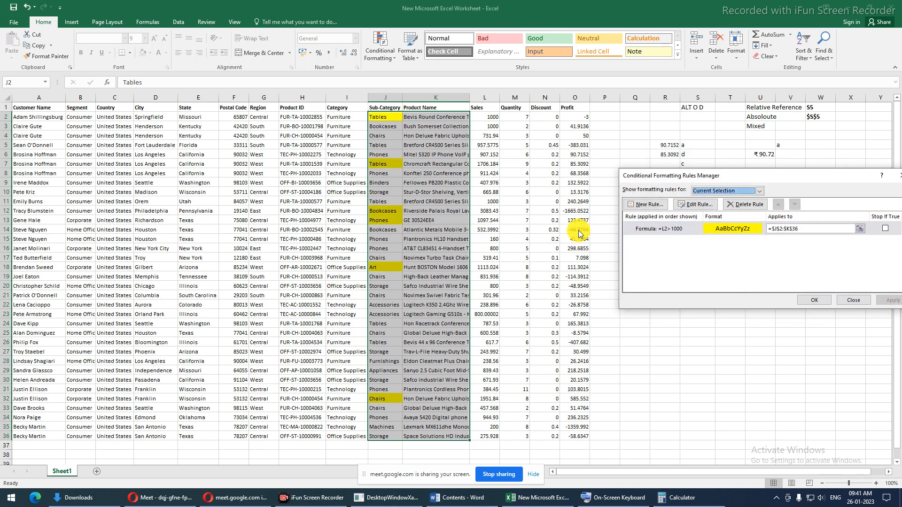
pyautogui.click(815, 300)
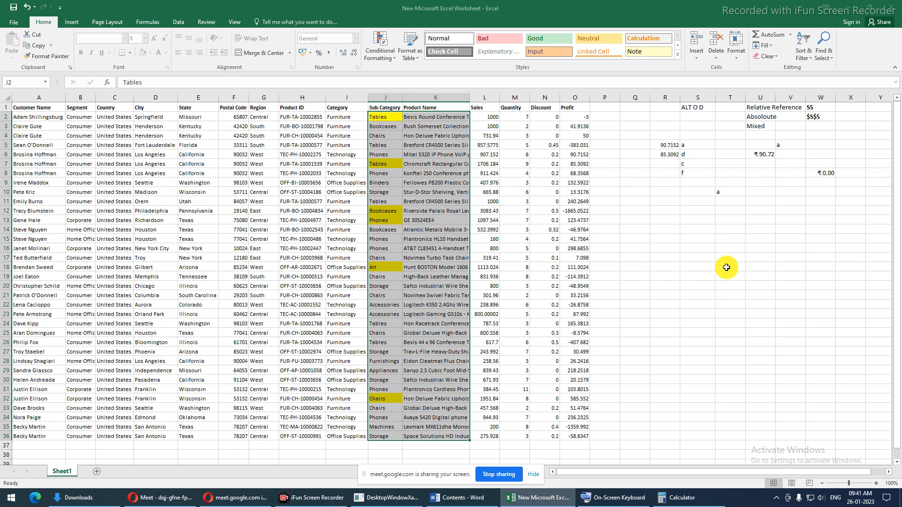
# - Compare the highlighting in the Sub-Category column with Sales, and the Product Name column with Quantity
pyautogui.click(392, 118)
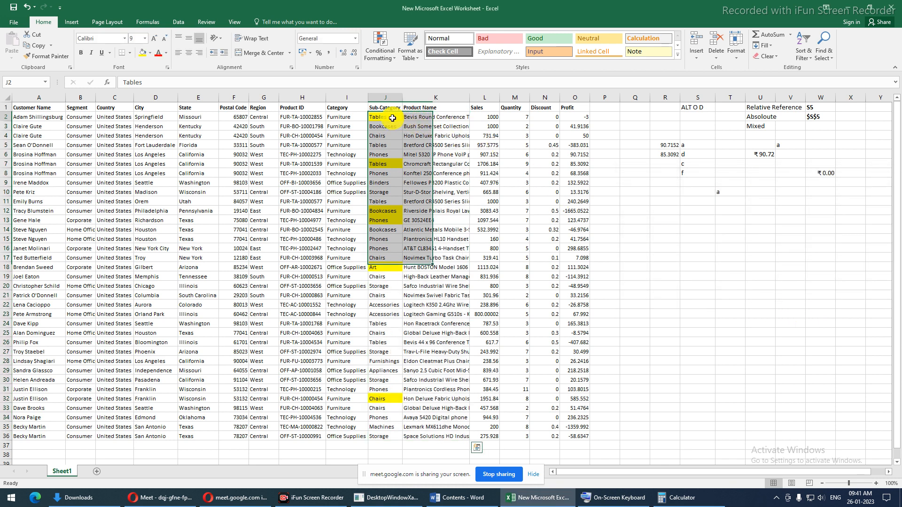
pyautogui.click(484, 120)
pyautogui.moveTo(484, 120); pyautogui.dragTo(489, 347)
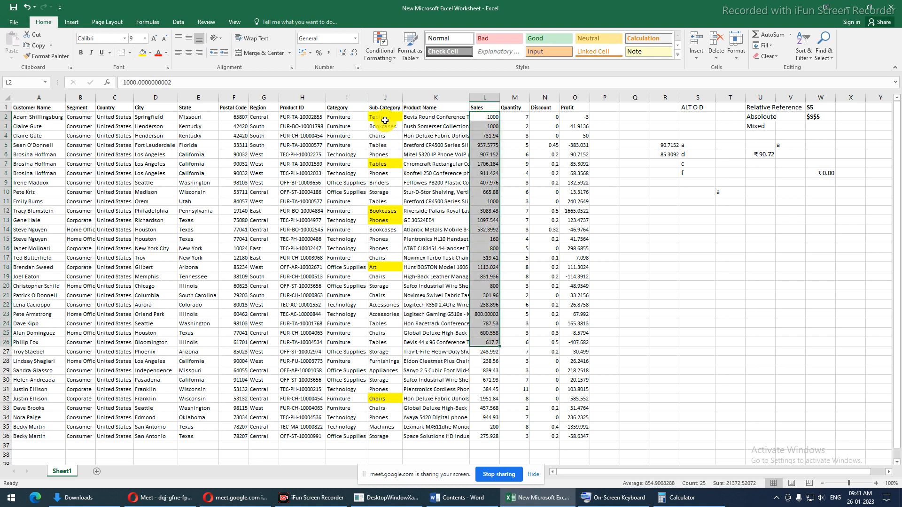
pyautogui.moveTo(382, 118); pyautogui.dragTo(382, 295)
pyautogui.moveTo(417, 118); pyautogui.dragTo(433, 334)
pyautogui.moveTo(512, 117); pyautogui.dragTo(508, 426)
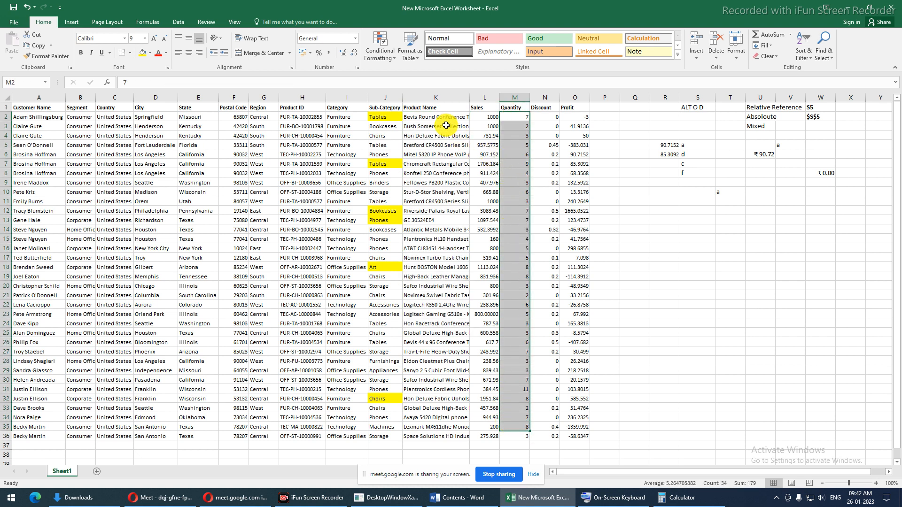
# - Set the Quantity in M3 to 1200 to test the relative rule on the Product Name column
pyautogui.click(518, 127)
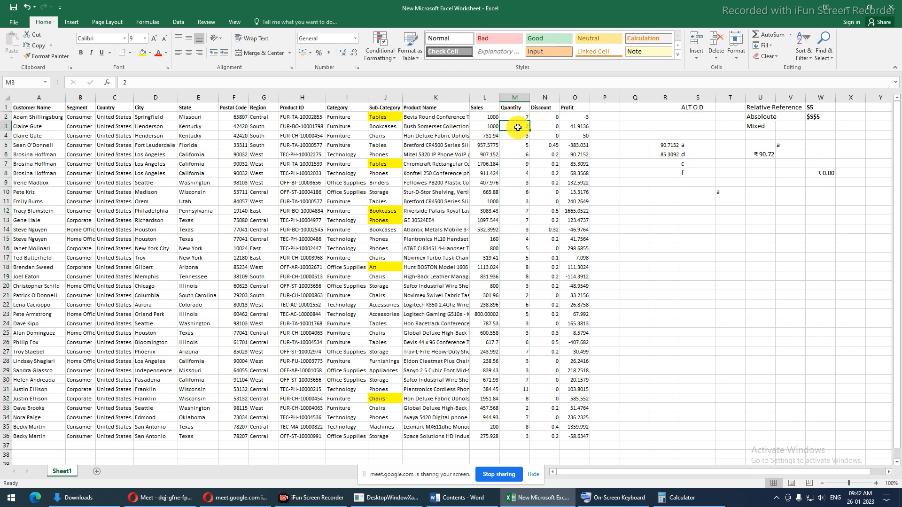
pyautogui.write('1200')
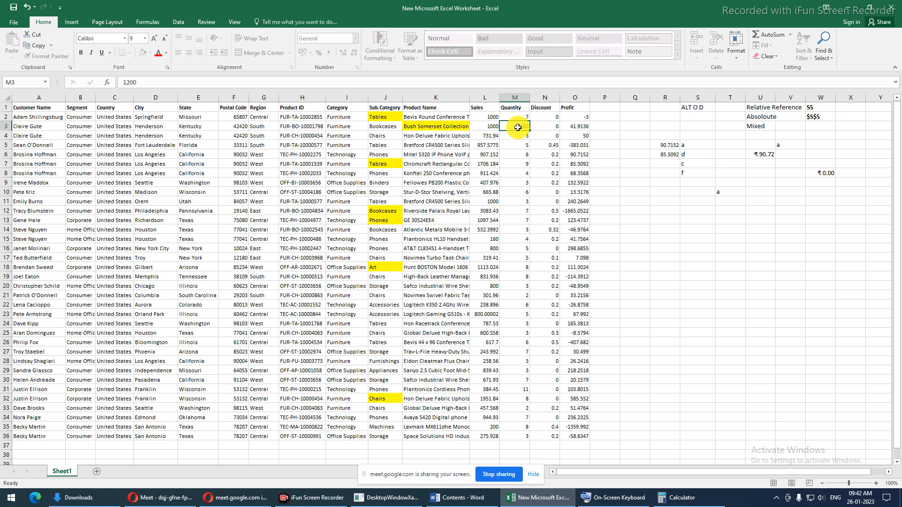
pyautogui.press('Return')
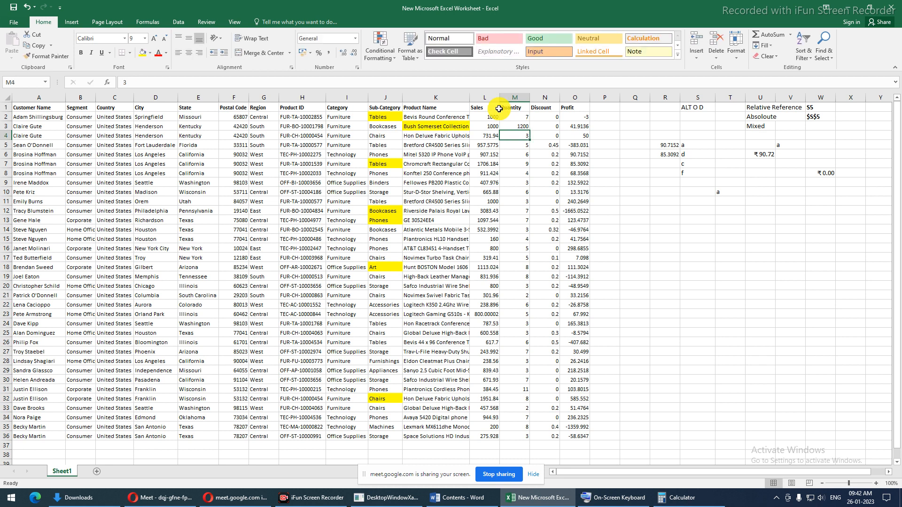
# - From row 3 down, match the Sub-Category cells to Sales and the Product Name cells to Quantity
pyautogui.click(387, 126)
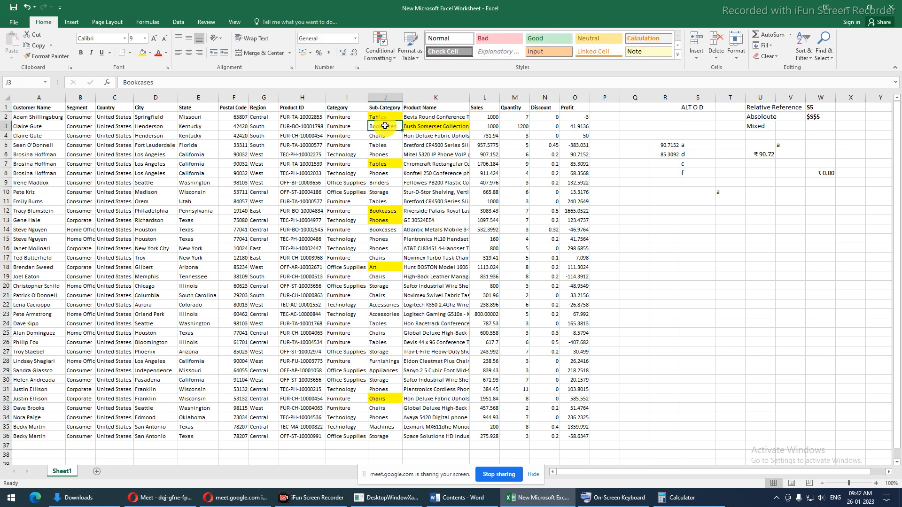
pyautogui.moveTo(385, 126); pyautogui.dragTo(385, 183)
pyautogui.moveTo(484, 126); pyautogui.dragTo(484, 173)
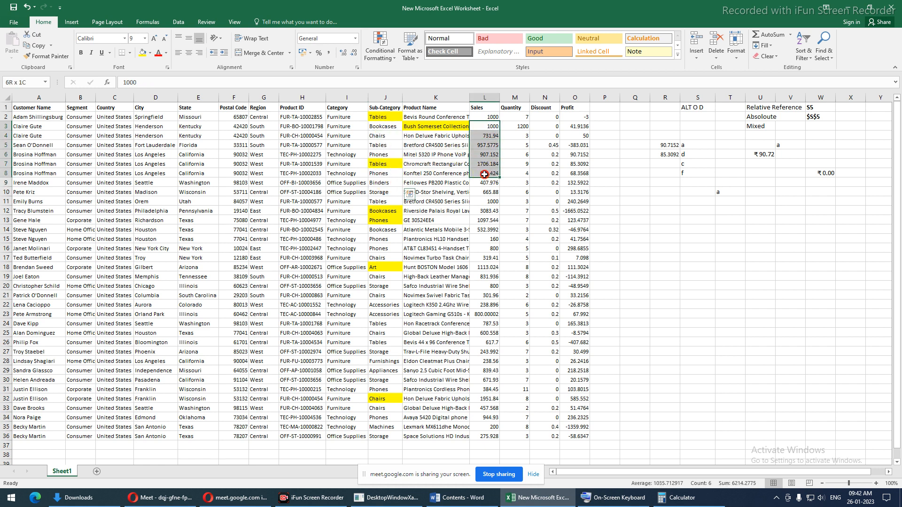
pyautogui.moveTo(428, 131); pyautogui.dragTo(430, 173)
pyautogui.moveTo(523, 126); pyautogui.dragTo(520, 192)
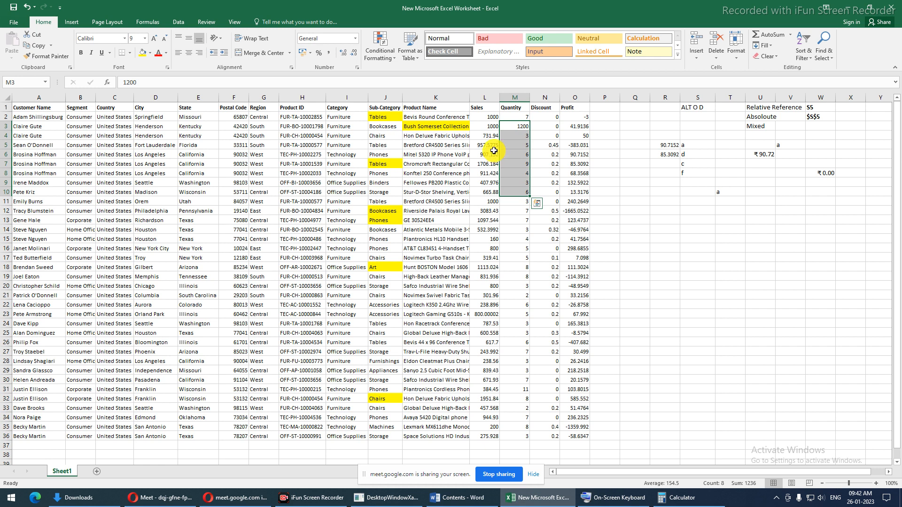
# - Delete the =L2>1000 conditional formatting rule from the Sub-Category and Product Name cells J2:K36
pyautogui.moveTo(384, 118); pyautogui.dragTo(442, 436)
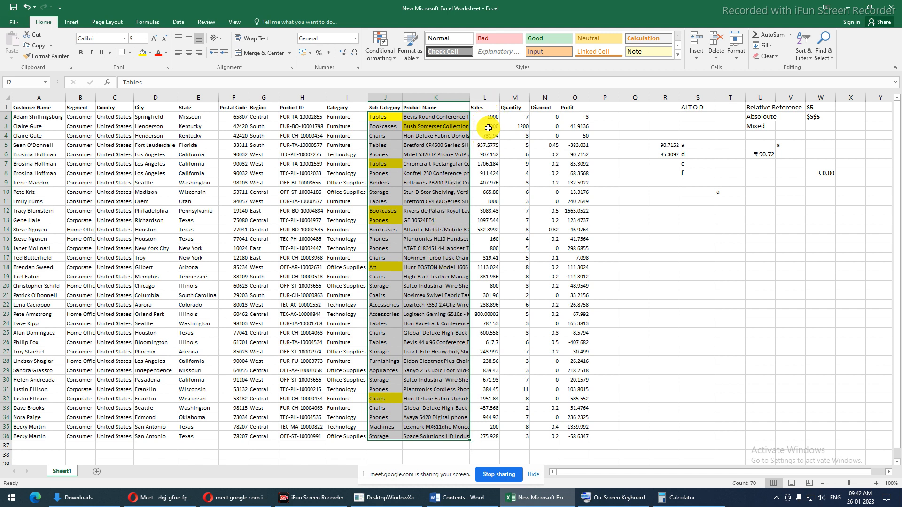
pyautogui.click(389, 60)
pyautogui.click(404, 196)
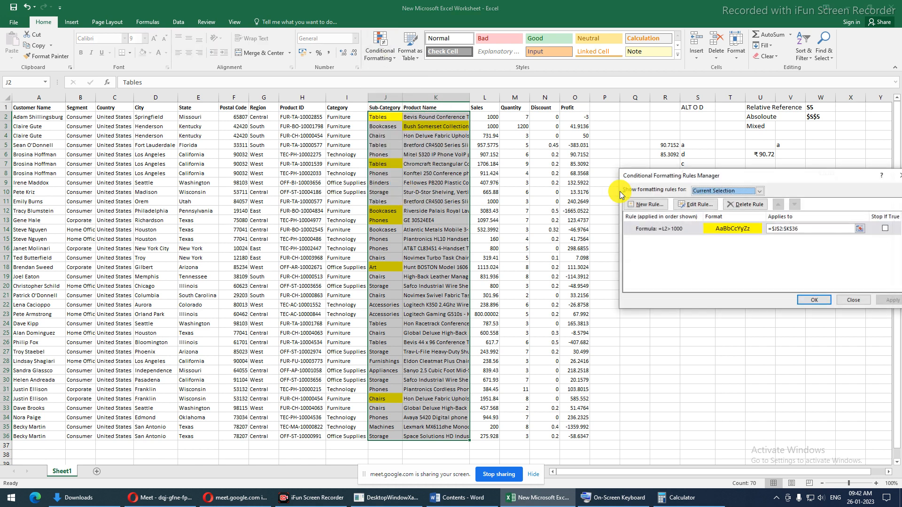
pyautogui.click(695, 228)
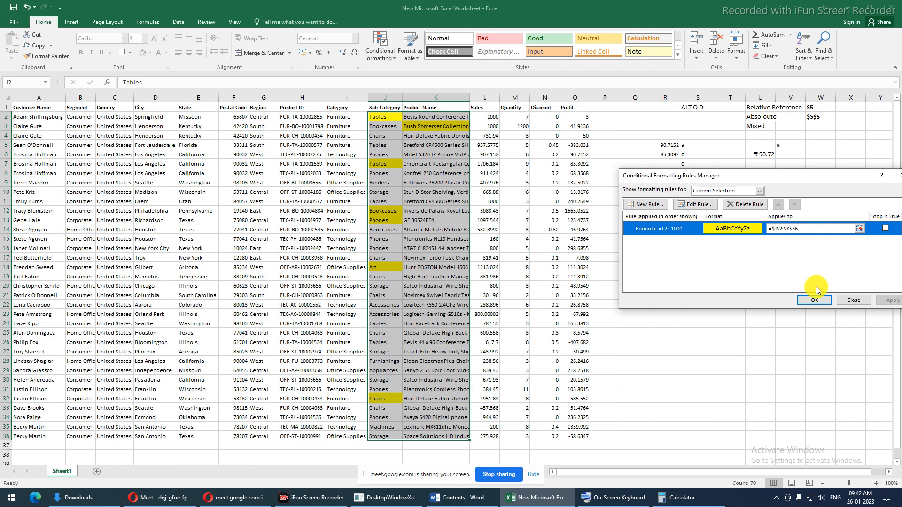
# - Start a new formula-based formatting rule for J2:K36 with the mixed reference =$L2, locking only the Sales column
pyautogui.click(646, 204)
pyautogui.click(660, 219)
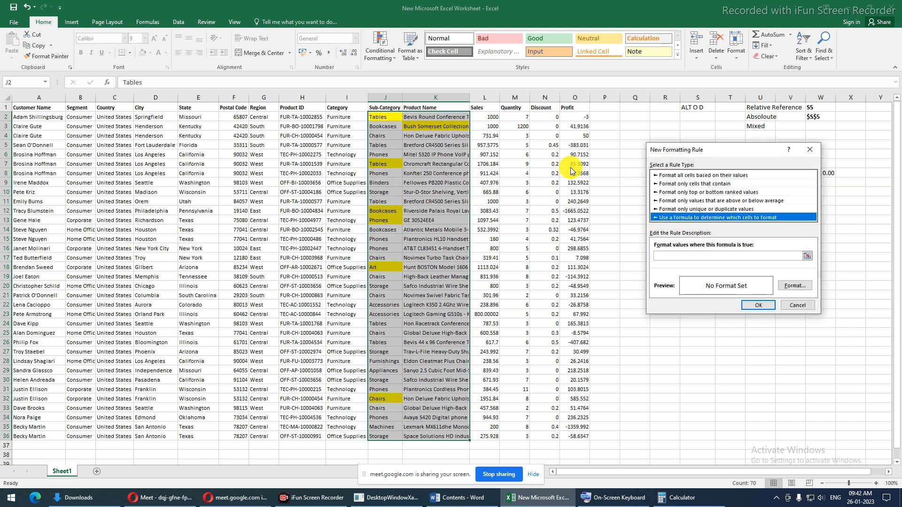
pyautogui.click(676, 256)
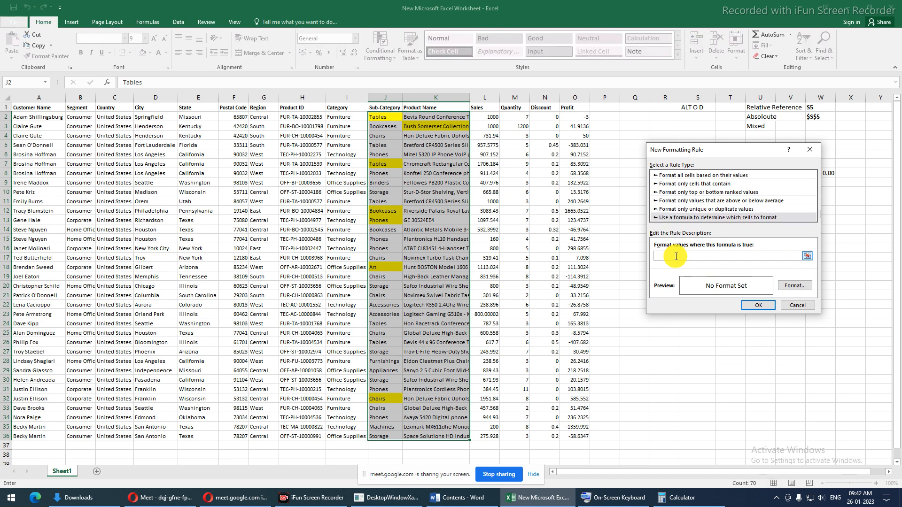
pyautogui.write('=')
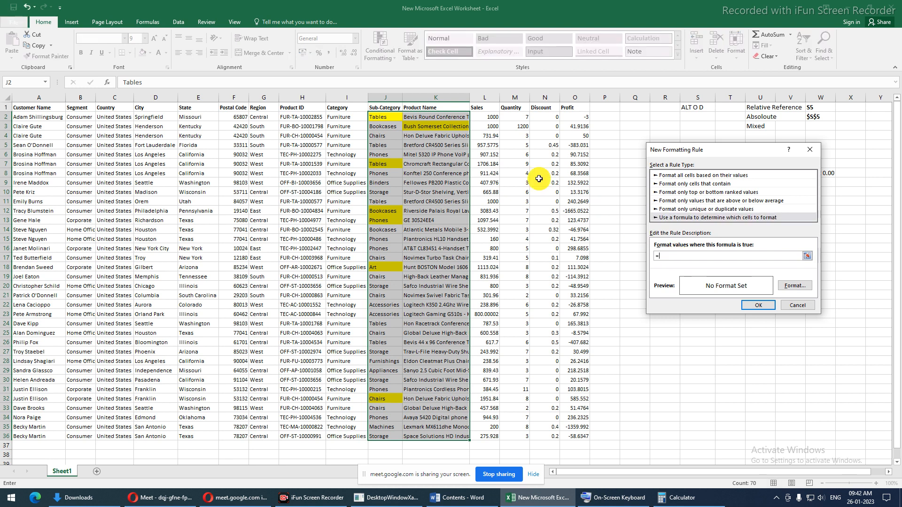
pyautogui.click(484, 117)
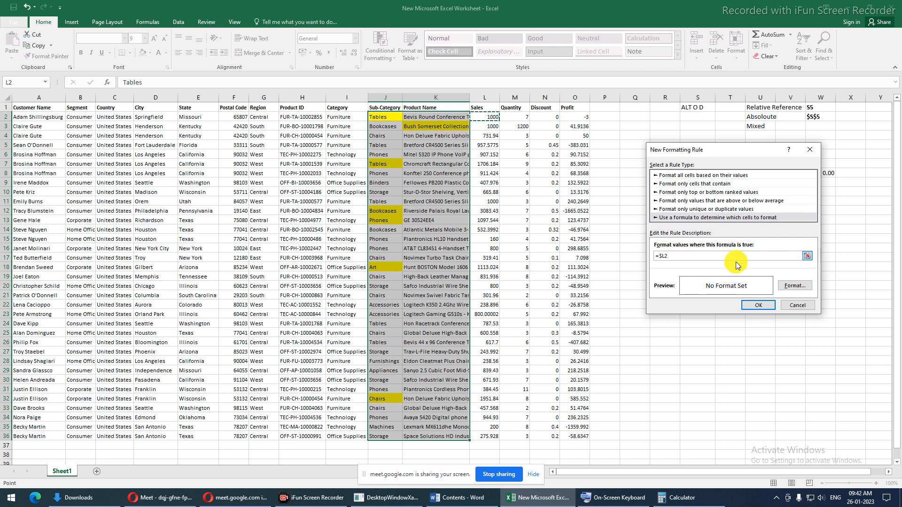
# - Give the =$L2 rule a yellow fill and add it to the rules for the selected cells
pyautogui.click(793, 285)
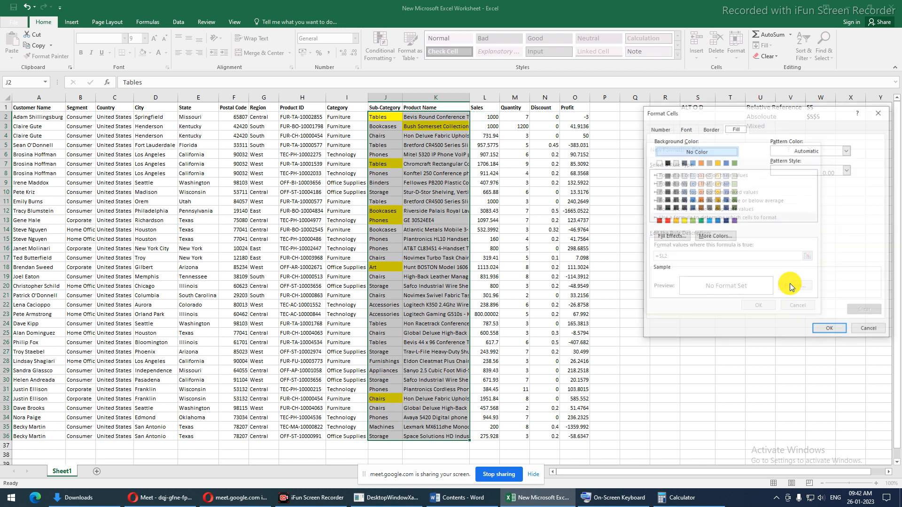
pyautogui.click(683, 220)
pyautogui.click(818, 331)
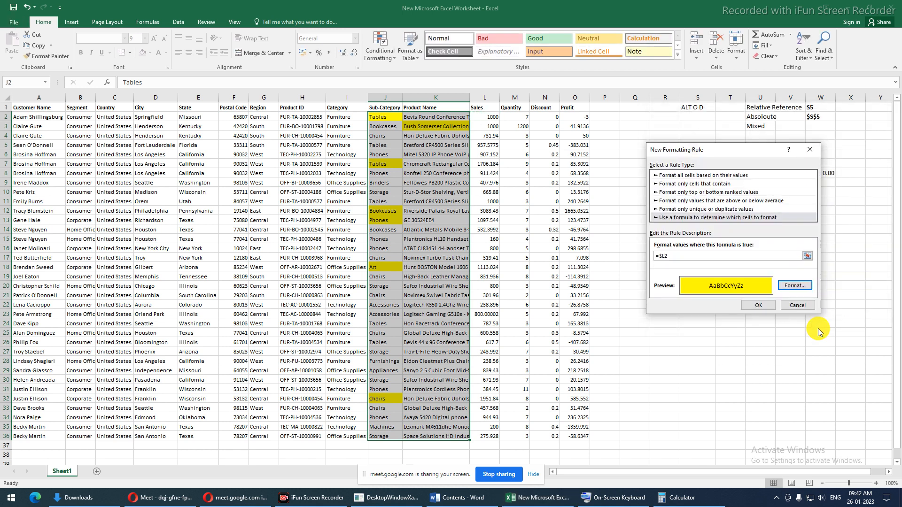
pyautogui.click(760, 306)
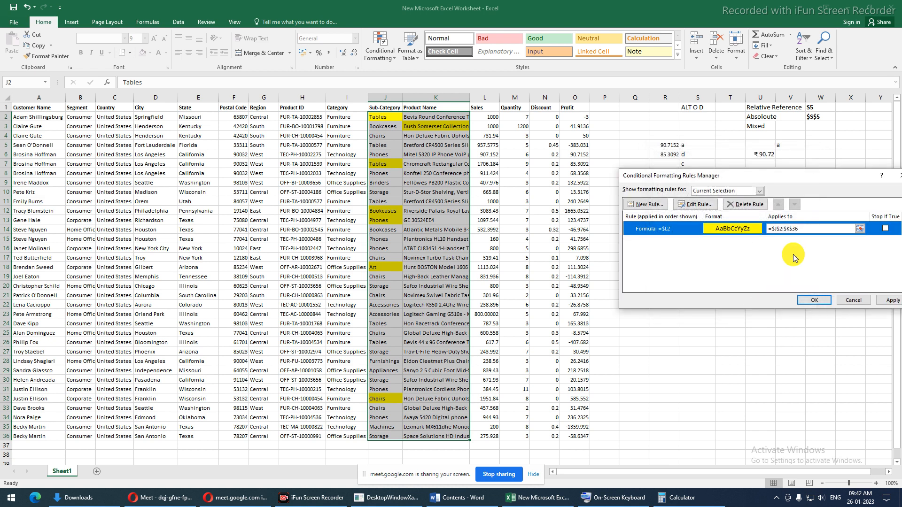
pyautogui.moveTo(793, 173); pyautogui.dragTo(720, 176)
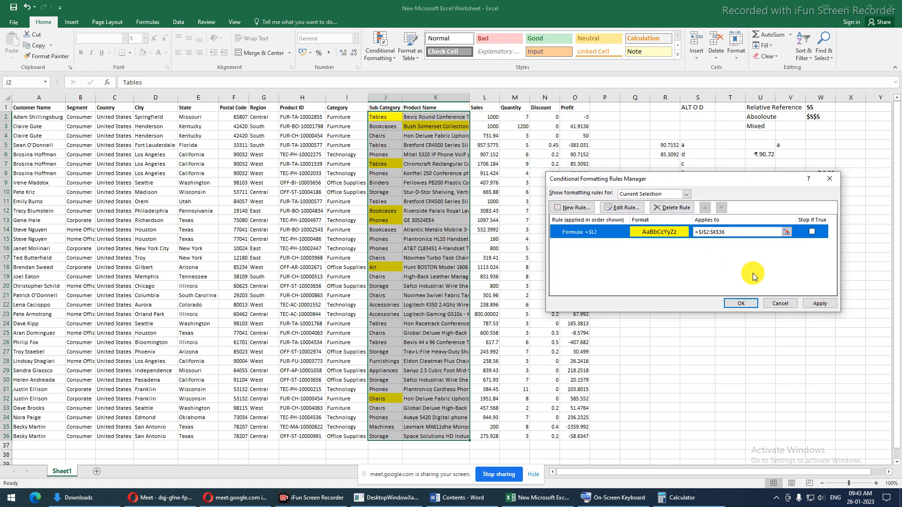
# - Apply the yellow conditional formatting rule for J2:K36 and change its formula to =$L2>1000
pyautogui.click(816, 305)
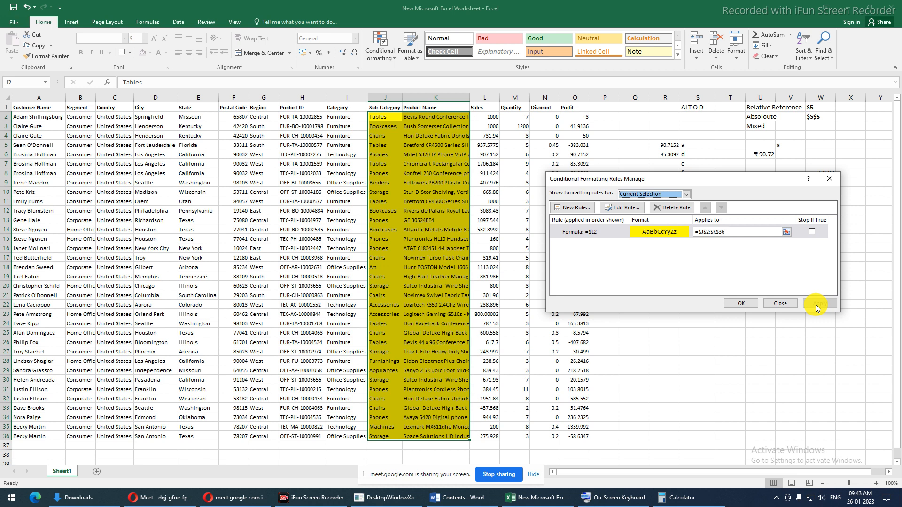
pyautogui.click(622, 207)
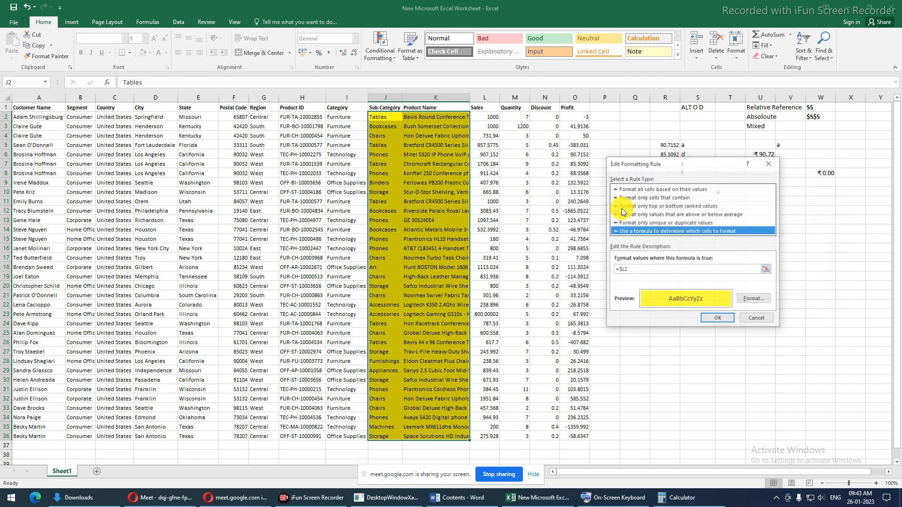
pyautogui.click(639, 269)
pyautogui.write('>1000')
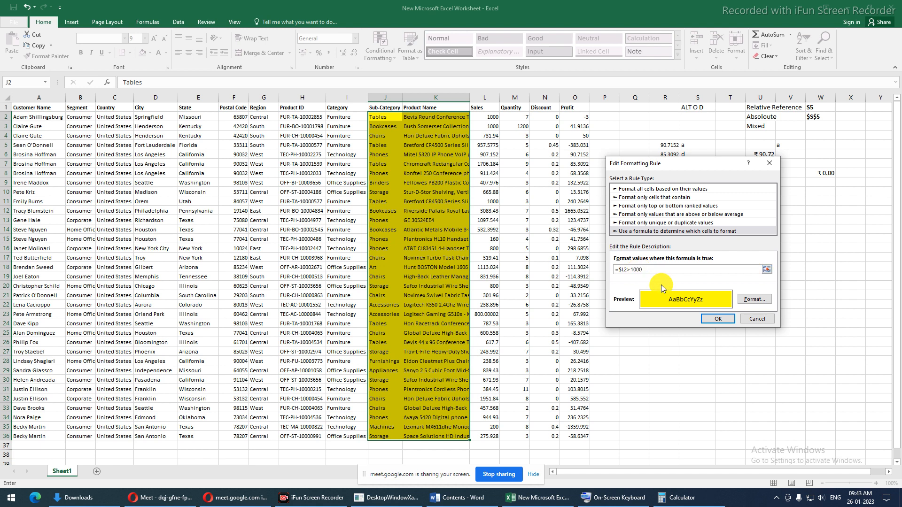
pyautogui.click(716, 320)
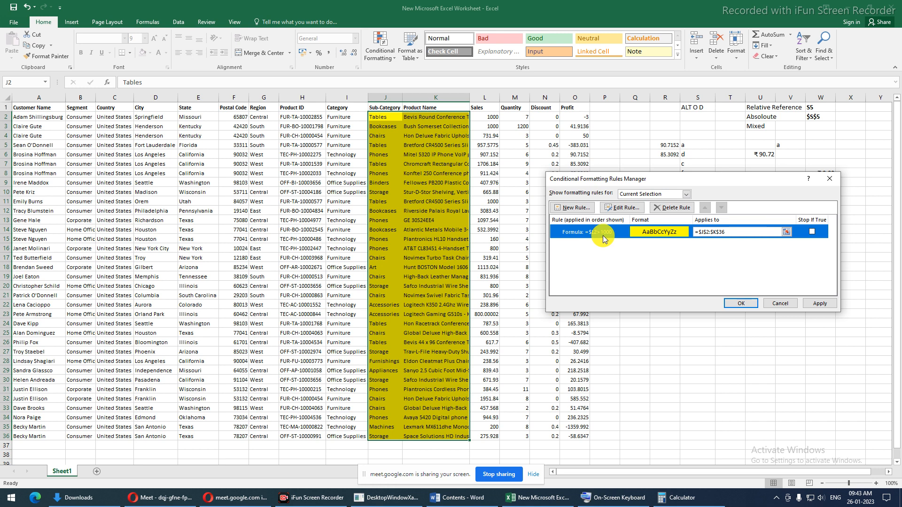
pyautogui.click(806, 304)
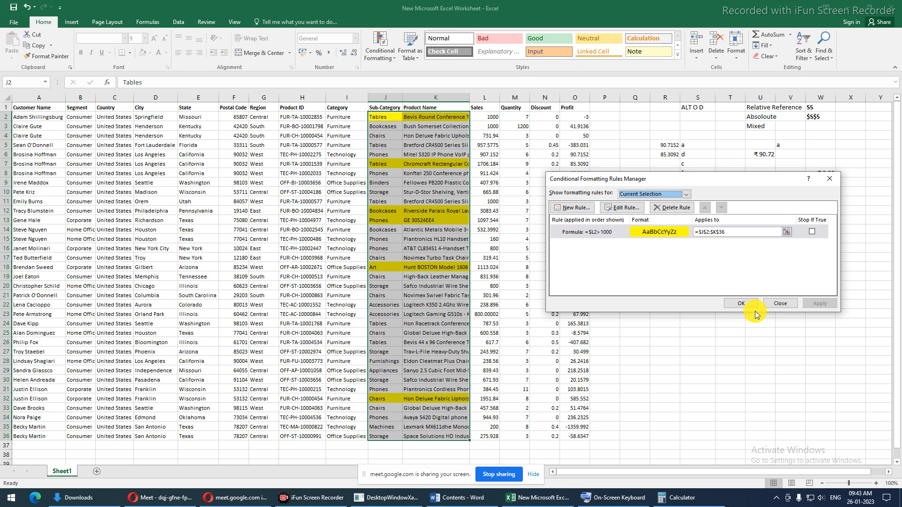
# - Review the yellow rule's formula in the rule editor, leave it unedited, and close the rules manager
pyautogui.click(626, 208)
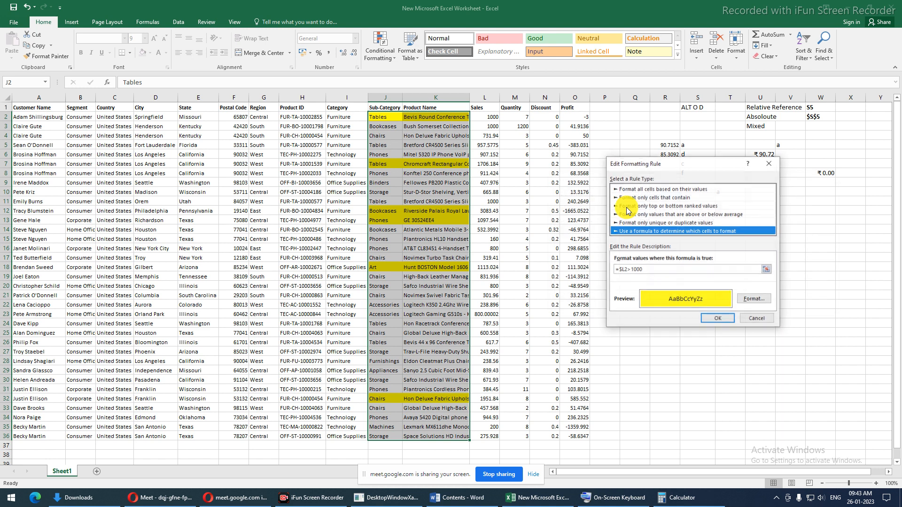
pyautogui.click(743, 316)
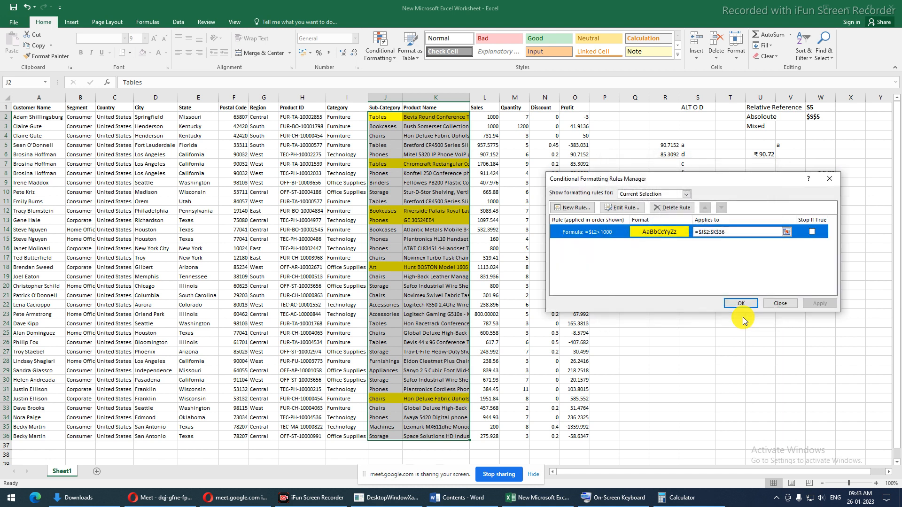
pyautogui.click(771, 304)
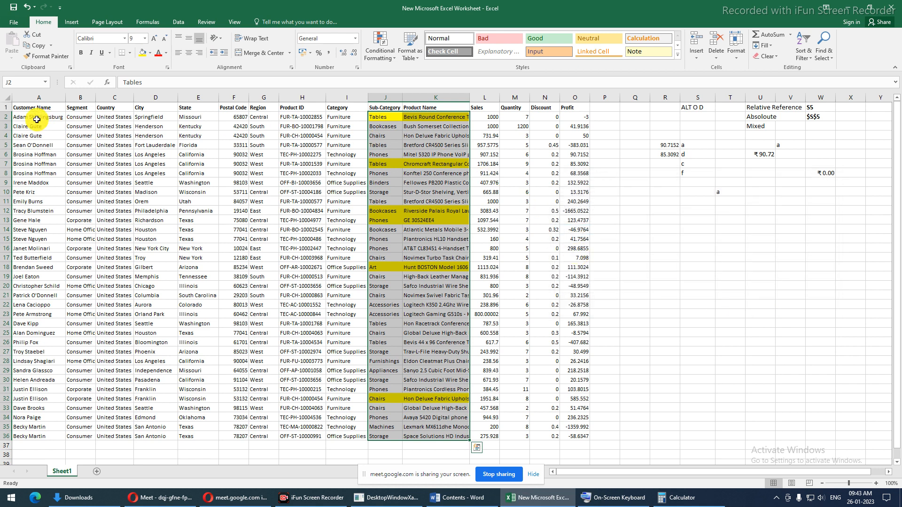
# - Clear the conditional formatting rules from the entire sheet
pyautogui.click(381, 56)
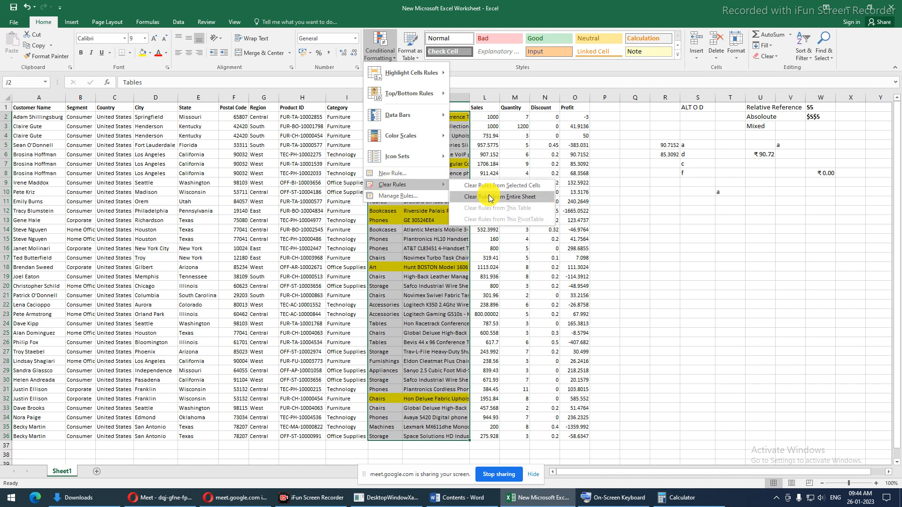
pyautogui.click(491, 196)
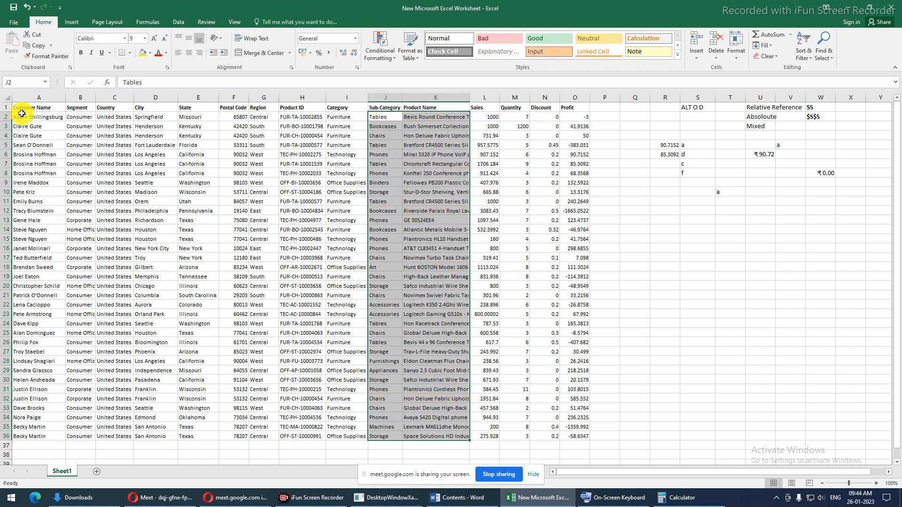
pyautogui.moveTo(379, 117); pyautogui.dragTo(434, 438)
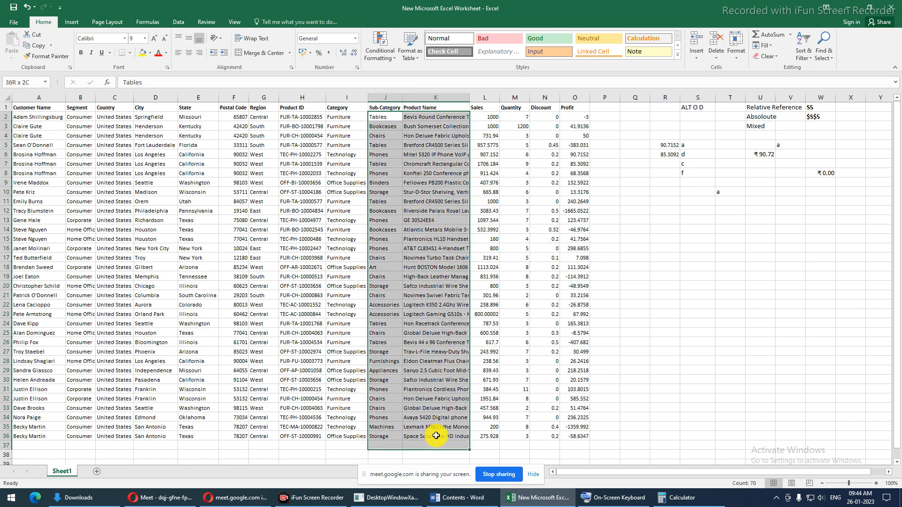
pyautogui.moveTo(36, 120); pyautogui.dragTo(25, 436)
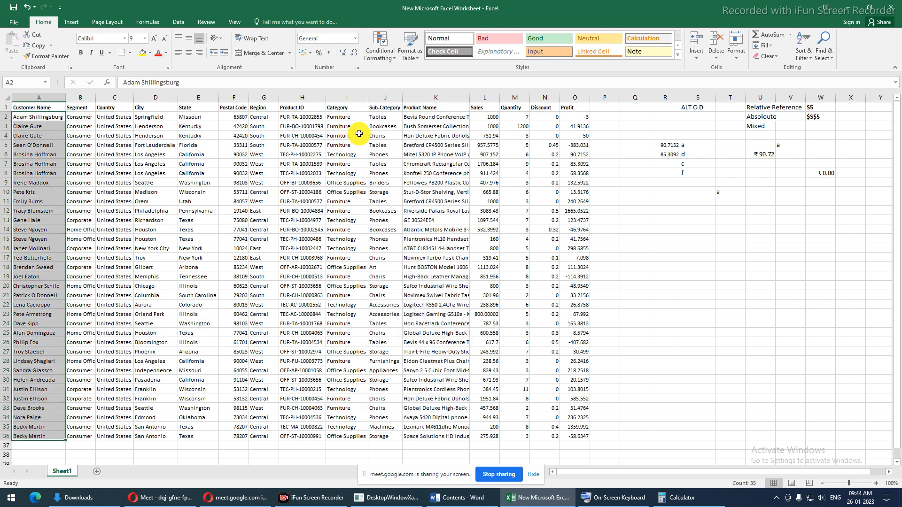
pyautogui.moveTo(379, 117); pyautogui.dragTo(441, 437)
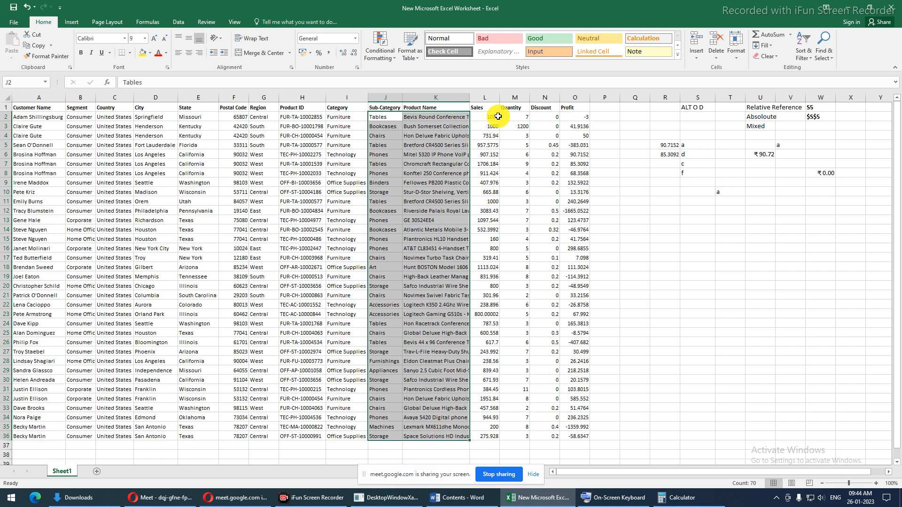
pyautogui.moveTo(24, 117); pyautogui.dragTo(54, 435)
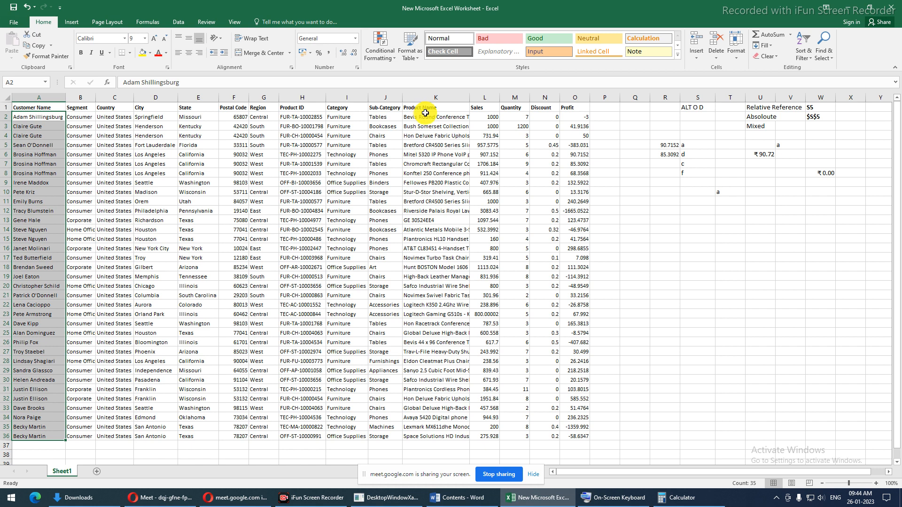
# - Start a formula-based conditional formatting rule for the data range A2:O36 with the formula =$L2>1000
pyautogui.moveTo(28, 115); pyautogui.dragTo(578, 438)
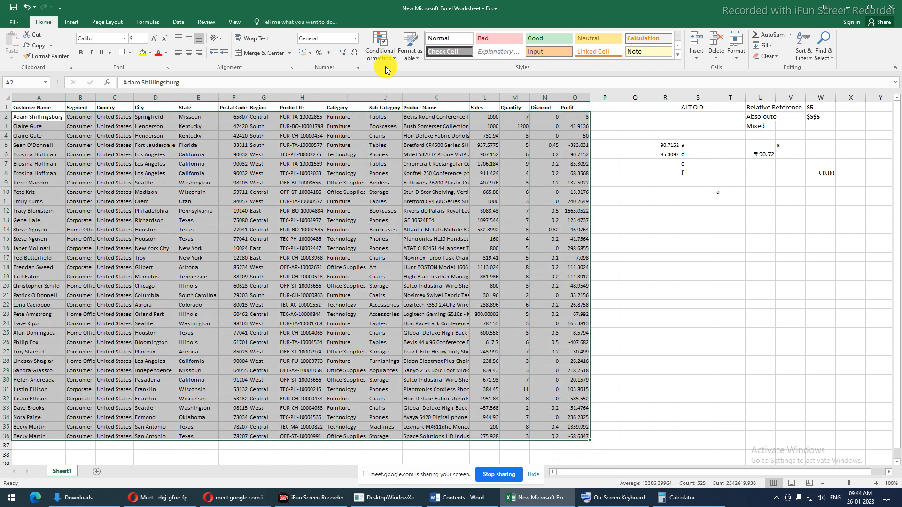
pyautogui.click(381, 52)
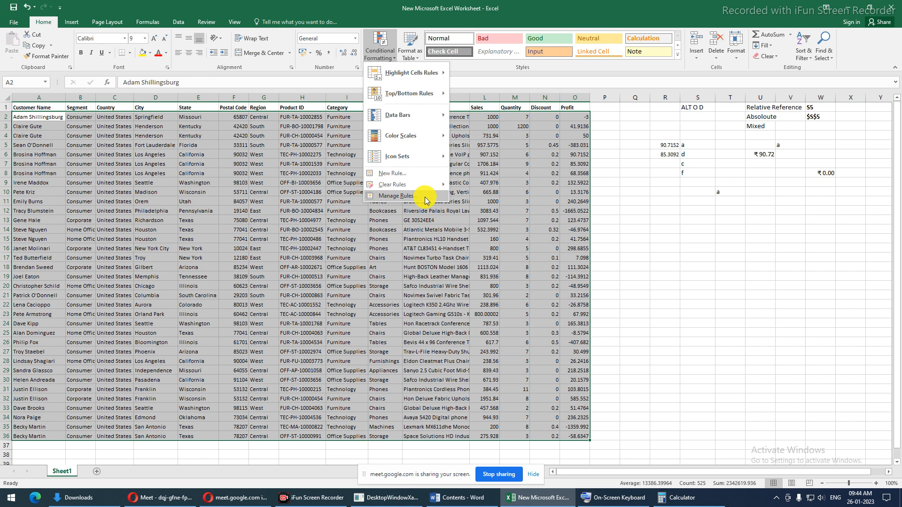
pyautogui.click(408, 173)
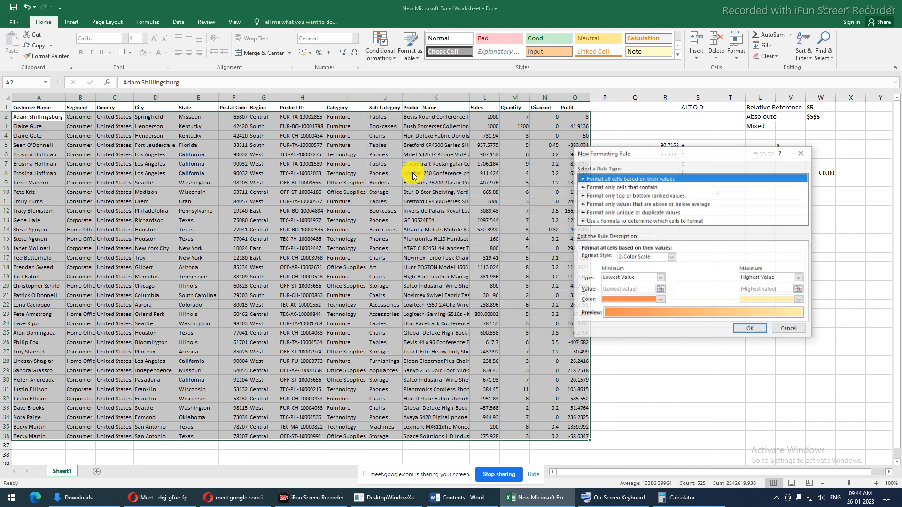
pyautogui.click(637, 220)
pyautogui.click(639, 259)
pyautogui.moveTo(642, 152); pyautogui.dragTo(703, 170)
pyautogui.write('=')
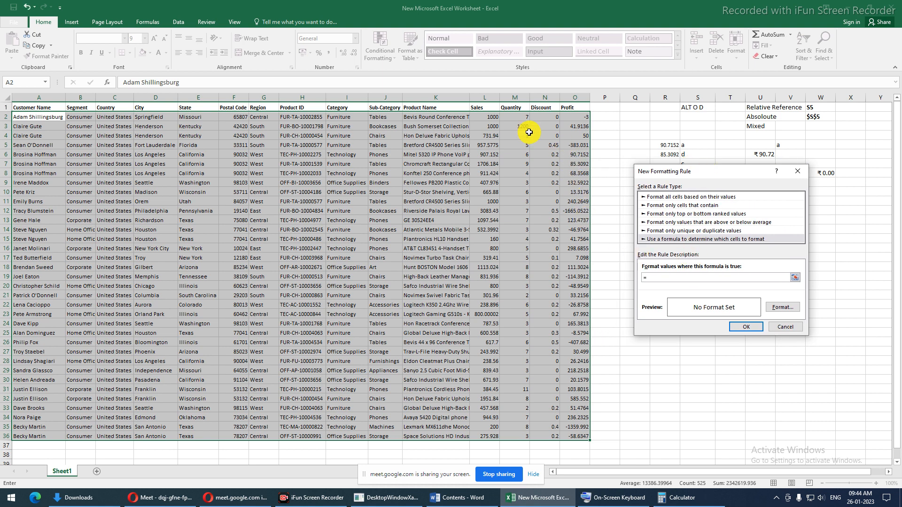
pyautogui.click(490, 120)
pyautogui.press('F4')
pyautogui.press('F4')
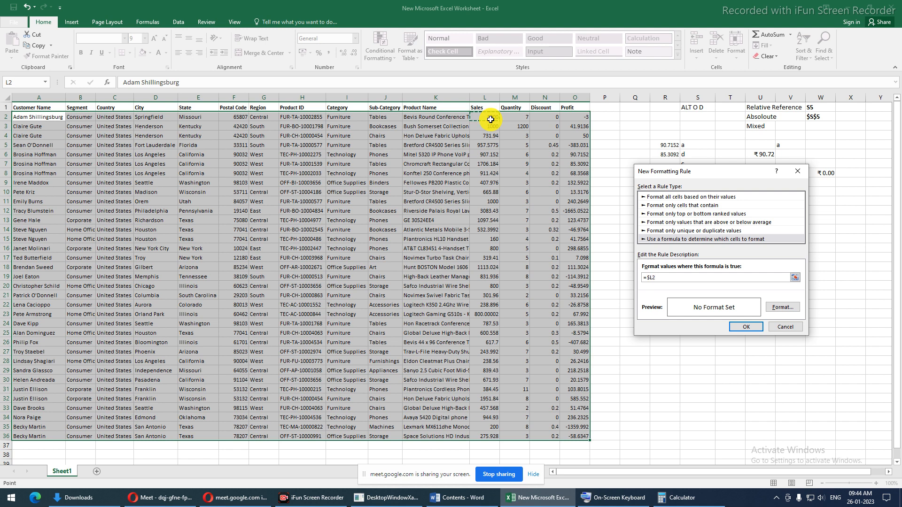
pyautogui.write('>1000')
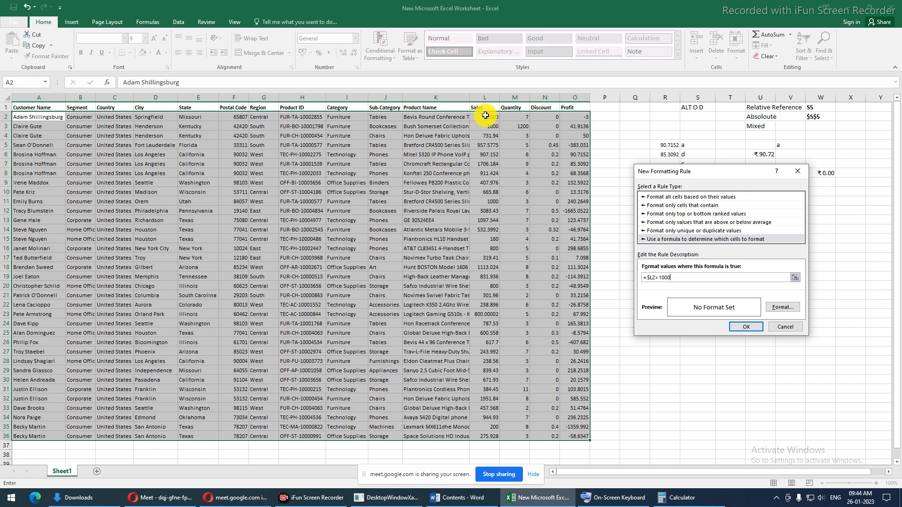
# - Give the new rule a light green fill and apply it to the data range
pyautogui.click(777, 307)
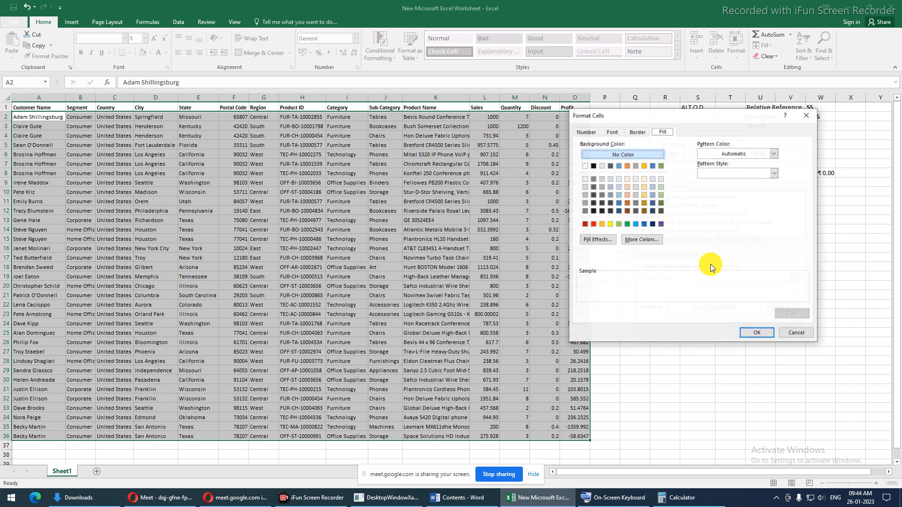
pyautogui.click(616, 224)
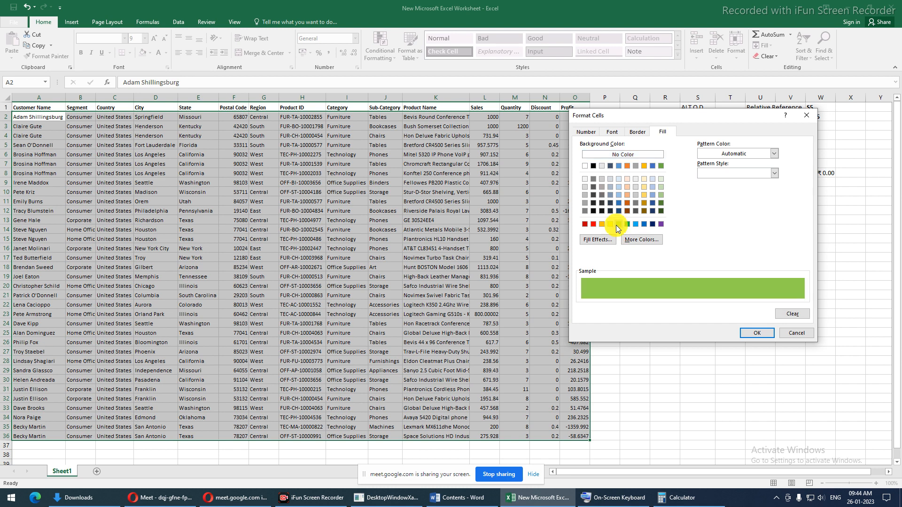
pyautogui.click(749, 333)
pyautogui.click(745, 327)
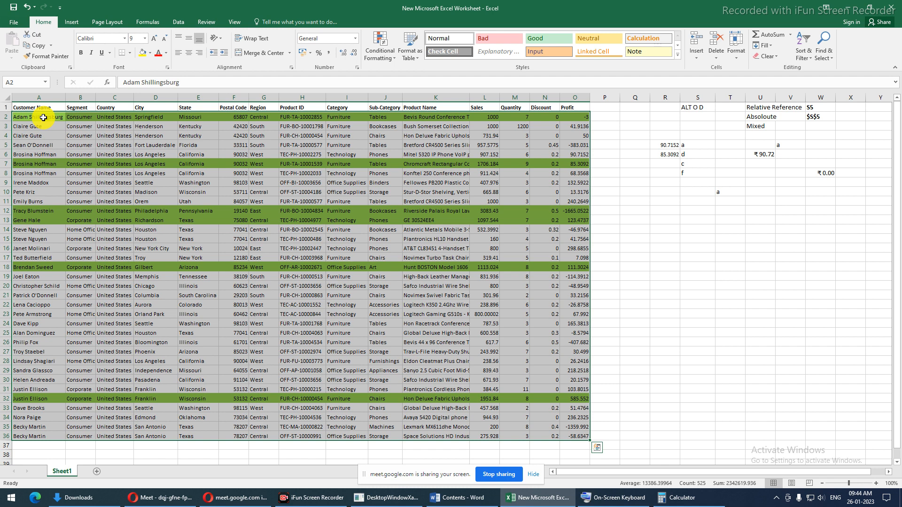
# - Examine the highlighted rows and compare their Sales values with those in unhighlighted rows, including the Sales value in row 3
pyautogui.moveTo(35, 117); pyautogui.dragTo(544, 128)
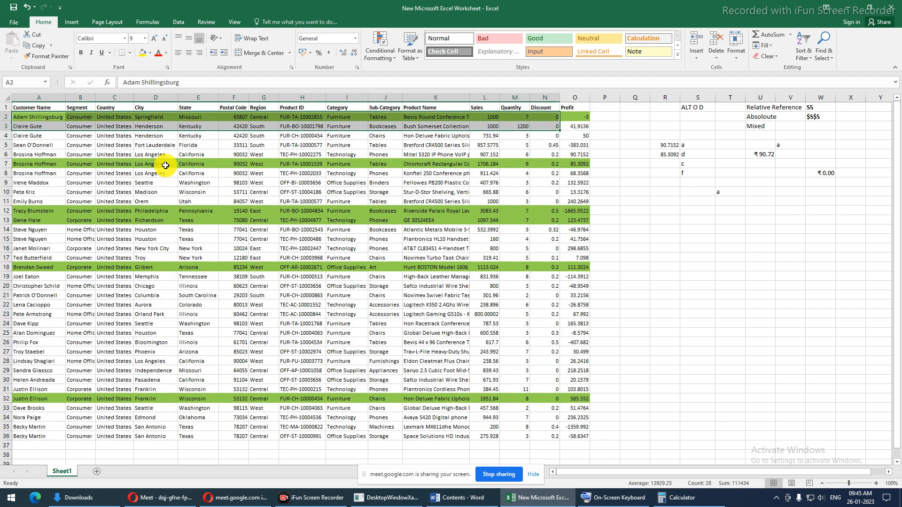
pyautogui.moveTo(77, 164); pyautogui.dragTo(587, 164)
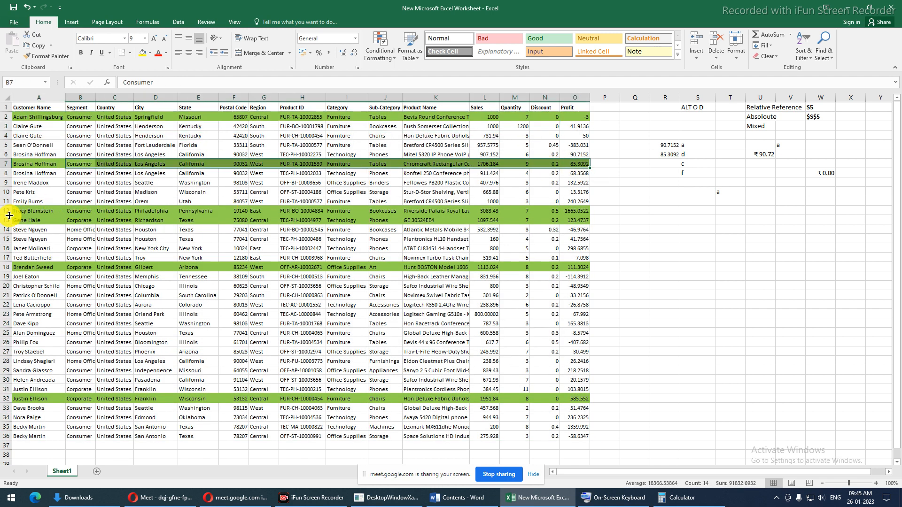
pyautogui.moveTo(13, 211); pyautogui.dragTo(588, 214)
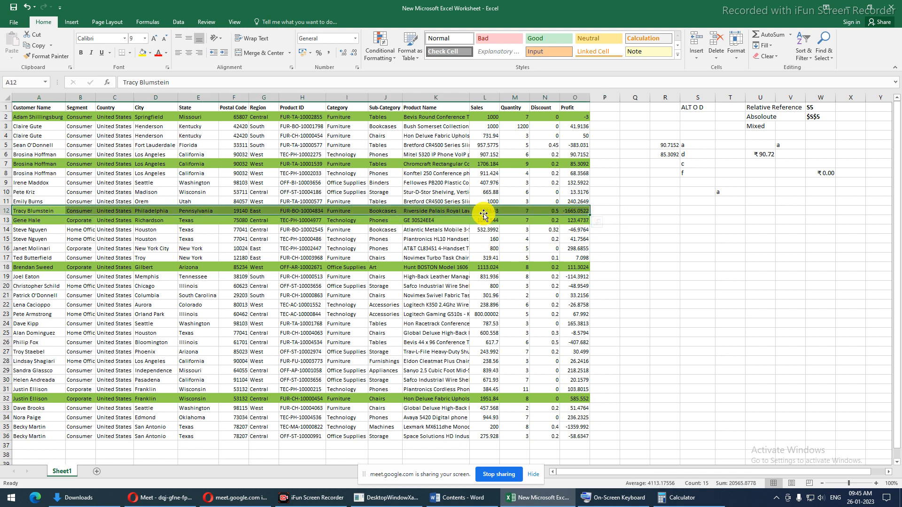
pyautogui.click(491, 182)
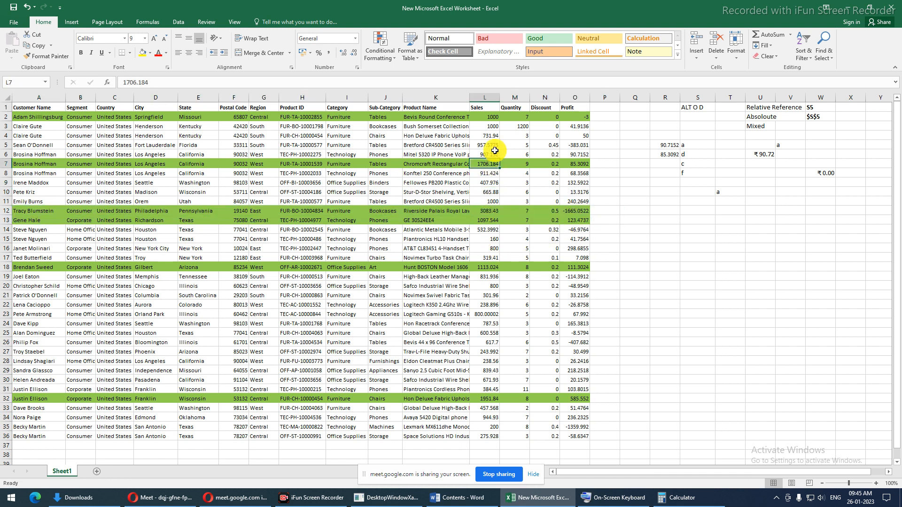
pyautogui.click(495, 135)
pyautogui.click(493, 126)
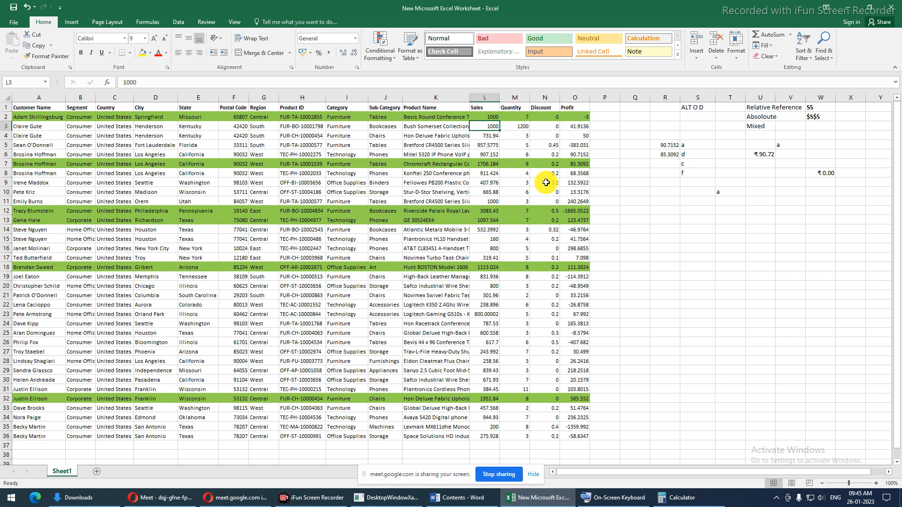
# - Open the existing formula-based conditional formatting rule of the data range A2:O36 for editing
pyautogui.click(29, 114)
pyautogui.moveTo(28, 114); pyautogui.dragTo(581, 437)
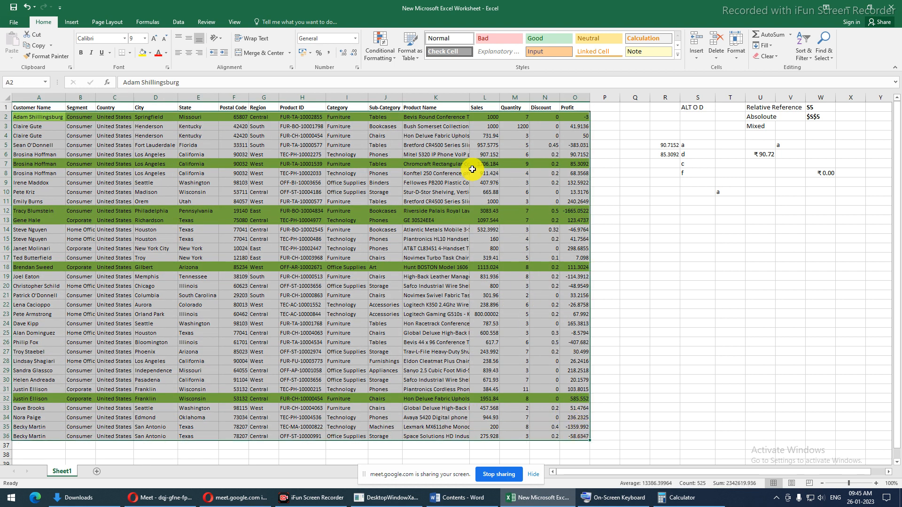
pyautogui.click(375, 44)
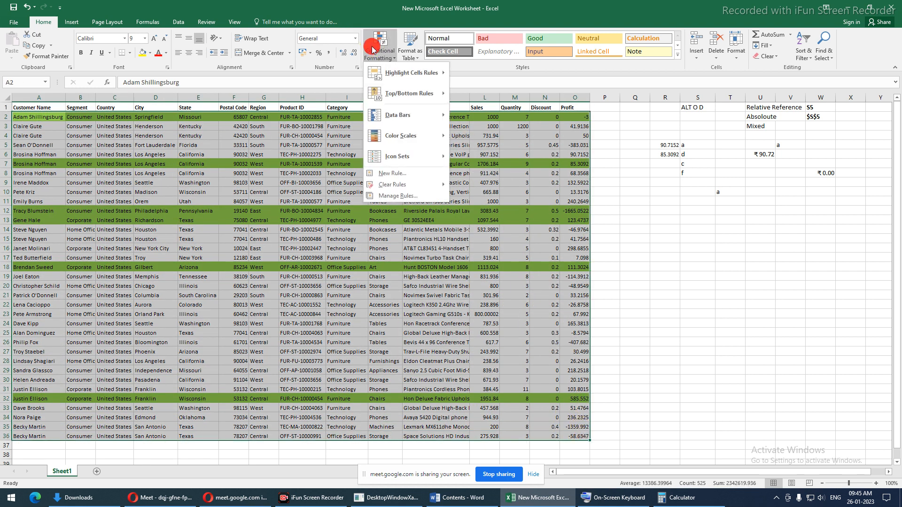
pyautogui.click(403, 195)
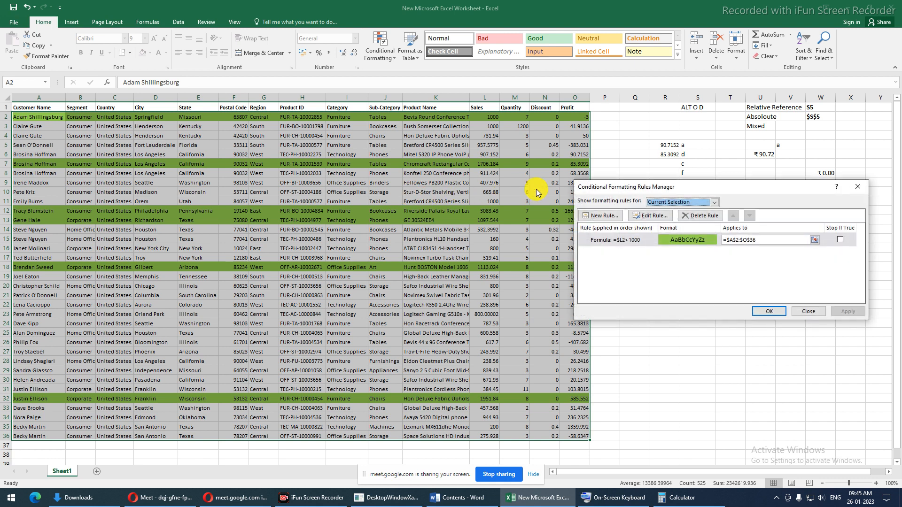
pyautogui.click(638, 240)
pyautogui.click(656, 219)
# - Try to change the rule's formula to =$L2=>1000
pyautogui.click(661, 277)
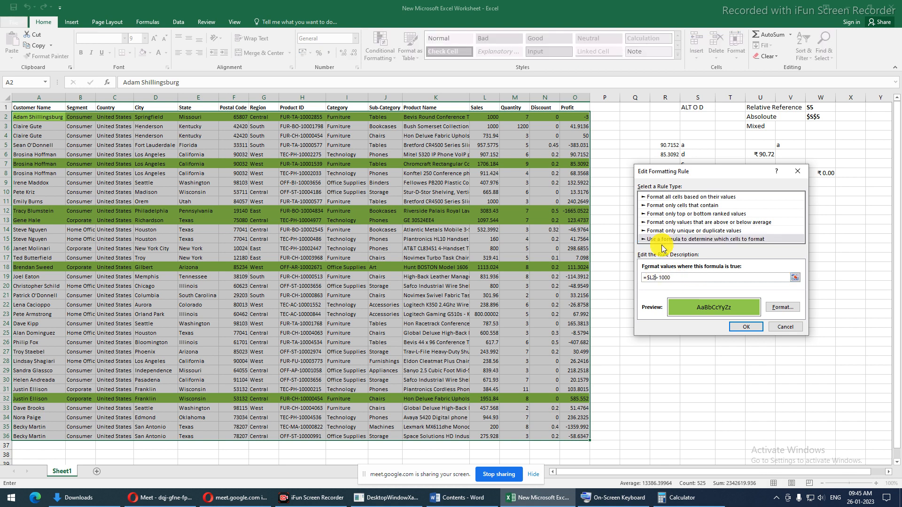
pyautogui.write('=')
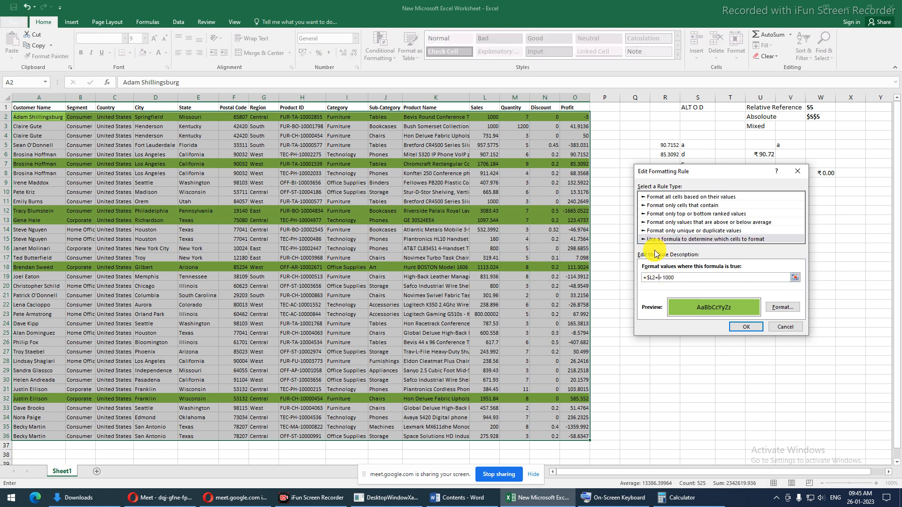
pyautogui.click(663, 278)
pyautogui.click(740, 327)
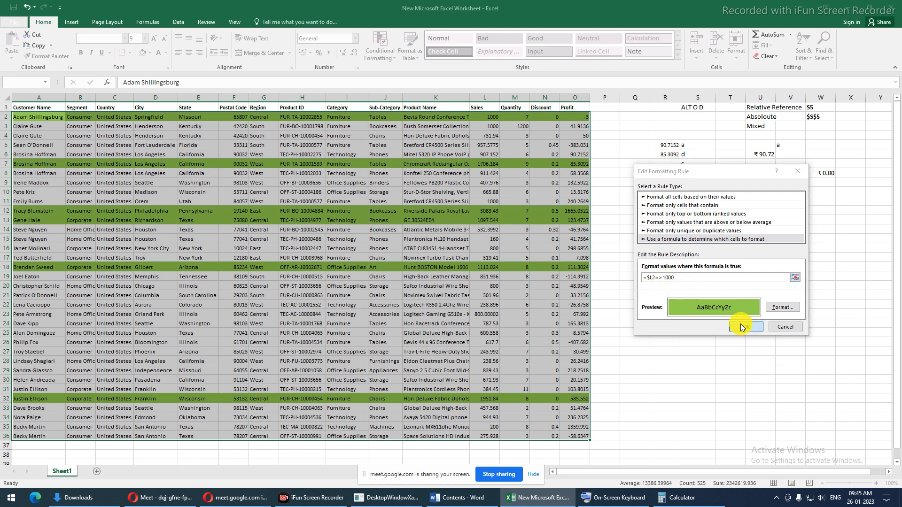
pyautogui.click(435, 299)
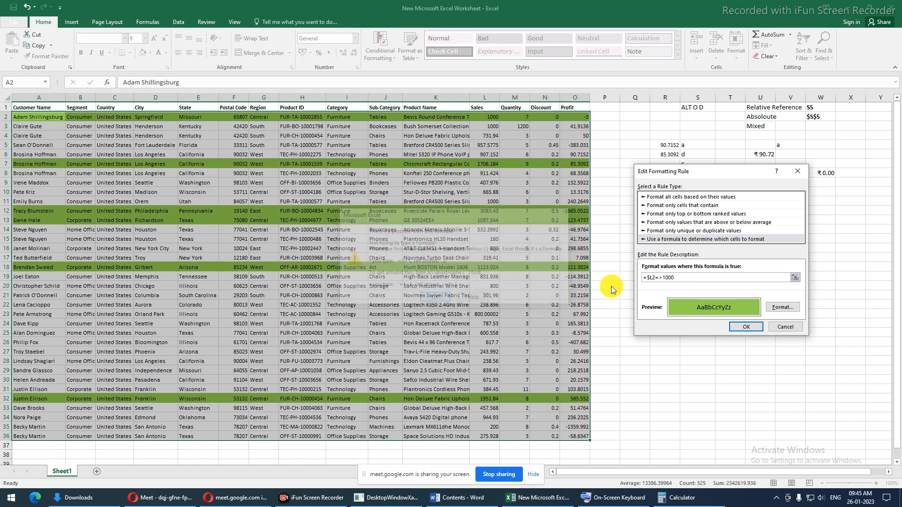
# - Set the rule's formula to =$L2>=1000 and apply it to the data range
pyautogui.click(658, 276)
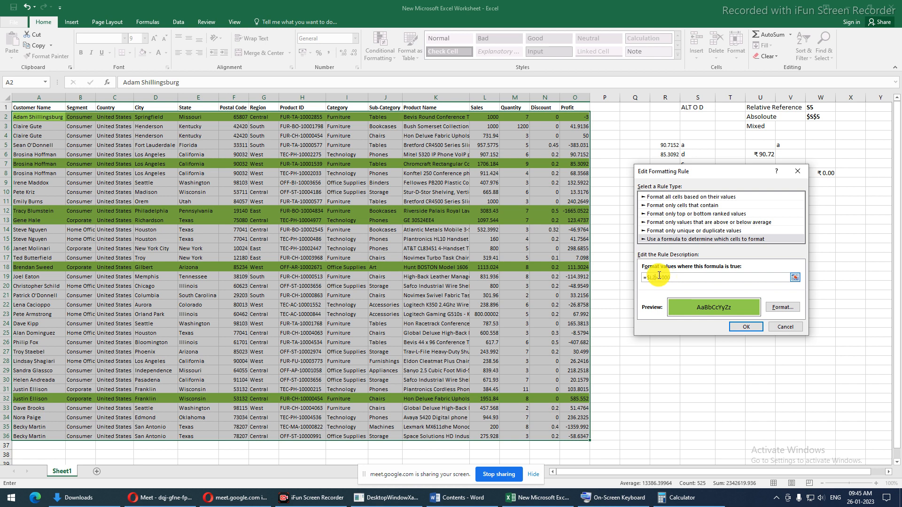
pyautogui.write('=')
pyautogui.click(746, 327)
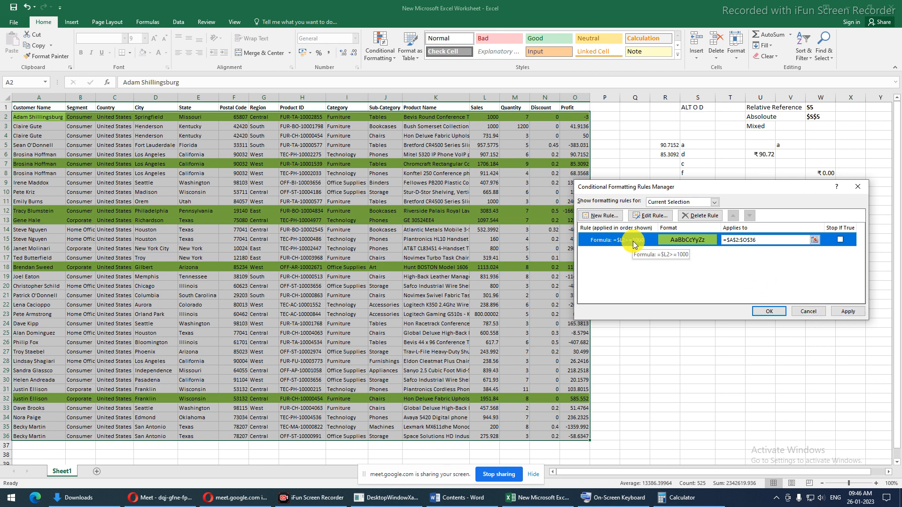
pyautogui.click(838, 313)
pyautogui.click(773, 310)
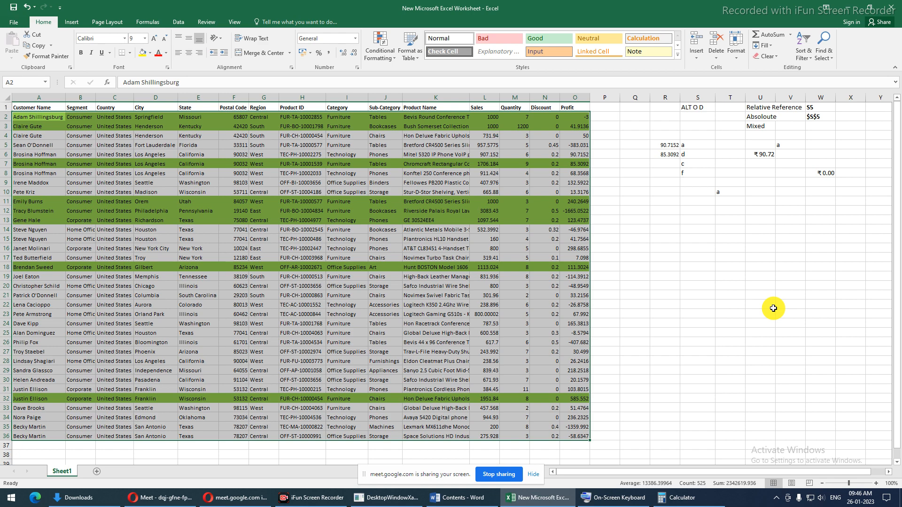
# - Switch to the Contents document in Word, review the Module 1 topics and Module 4 logical functions, and return to the Excel workbook
pyautogui.click(458, 497)
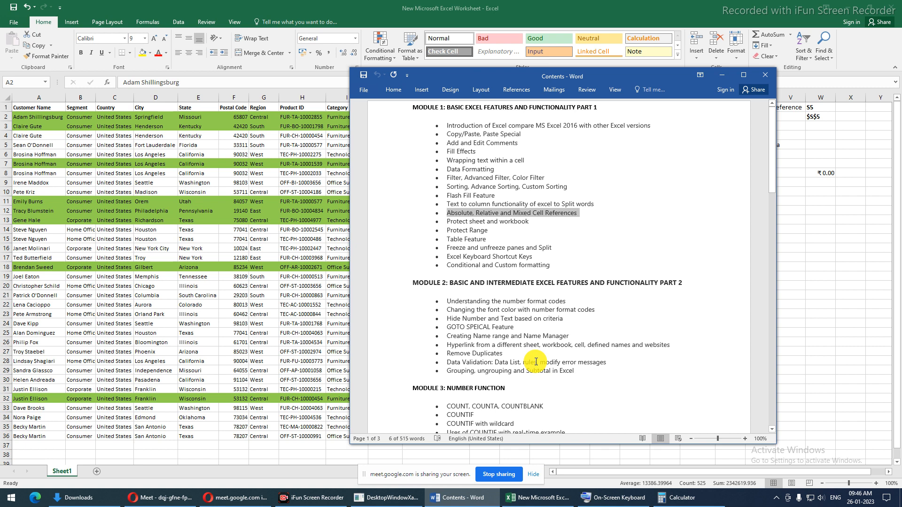
pyautogui.moveTo(558, 268); pyautogui.dragTo(401, 110)
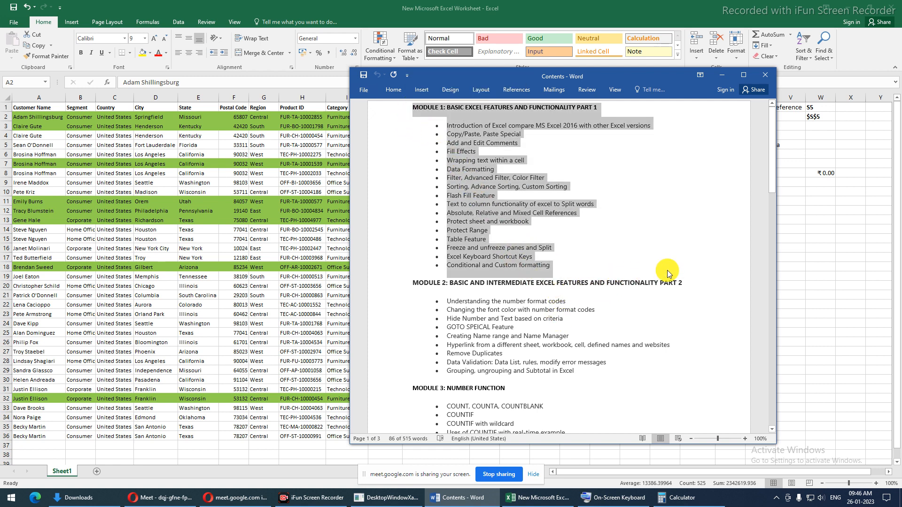
pyautogui.click(574, 356)
pyautogui.scroll(-5, 573, 356)
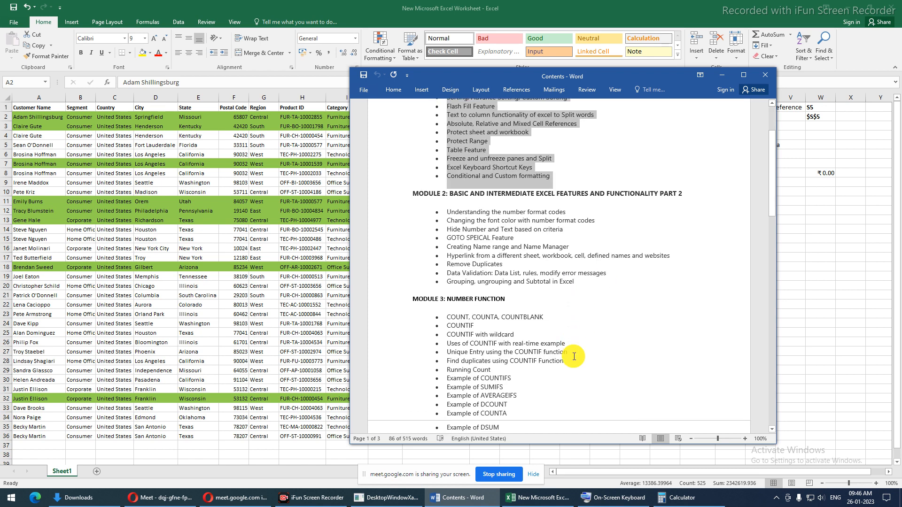
pyautogui.scroll(-2, 574, 357)
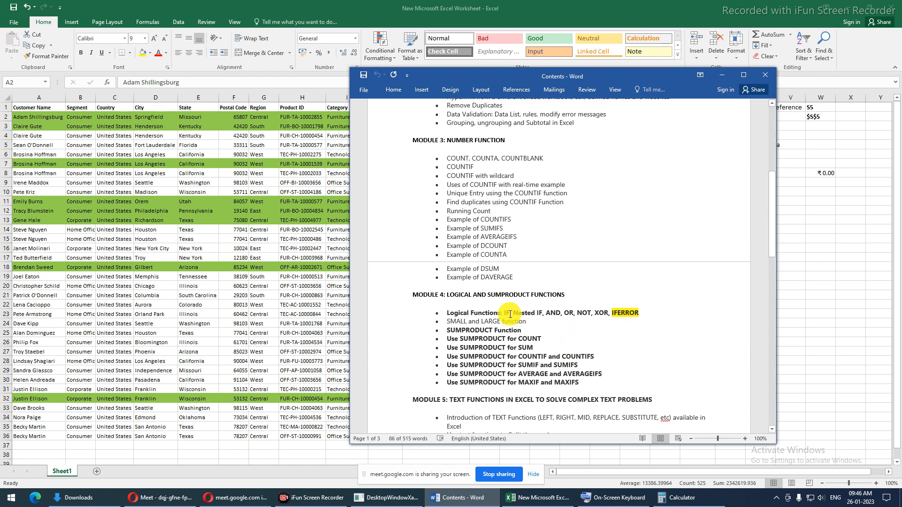
pyautogui.moveTo(505, 313); pyautogui.dragTo(601, 314)
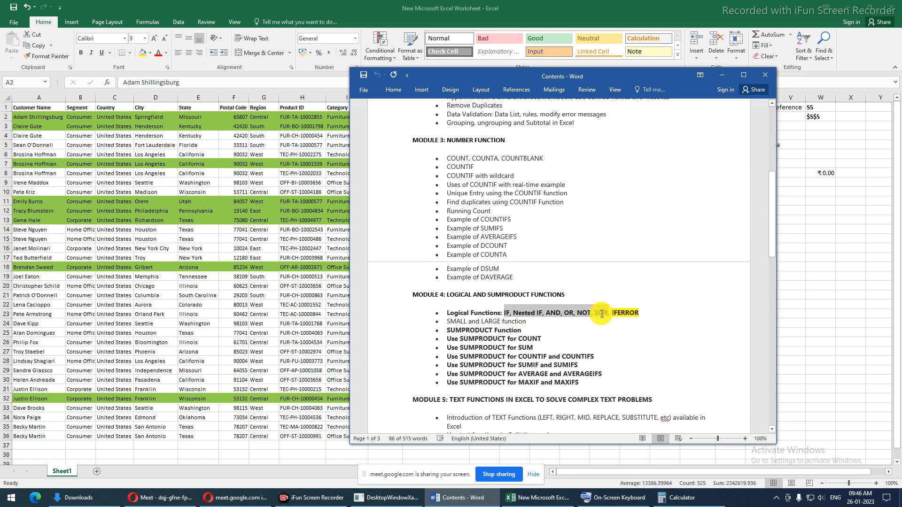
pyautogui.scroll(4, 555, 303)
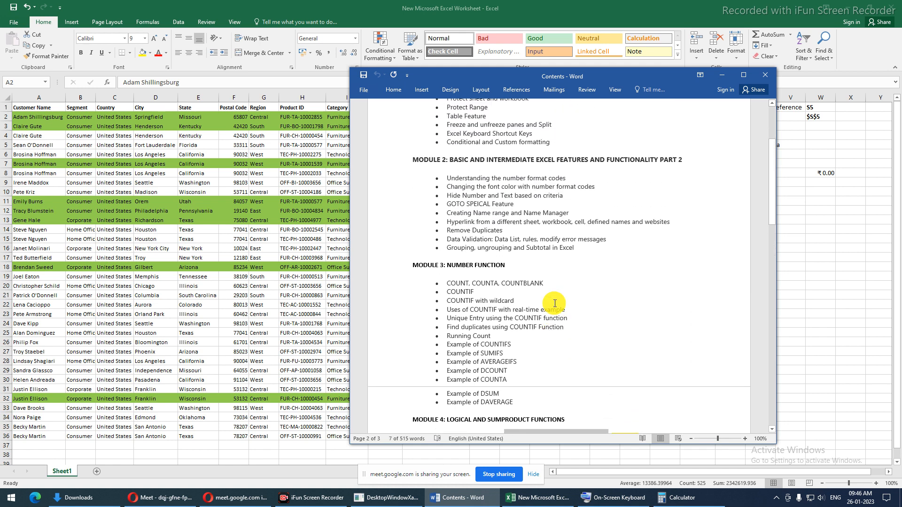
pyautogui.scroll(3, 555, 303)
pyautogui.click(554, 246)
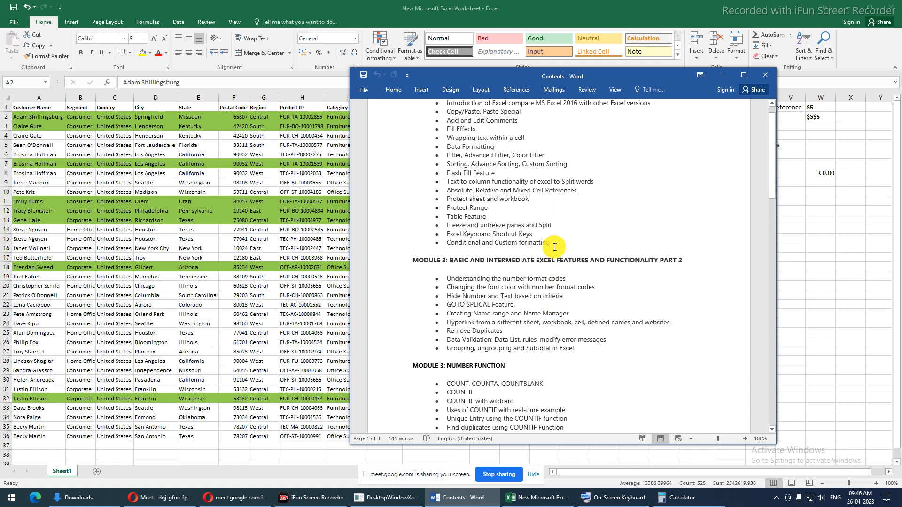
pyautogui.click(722, 75)
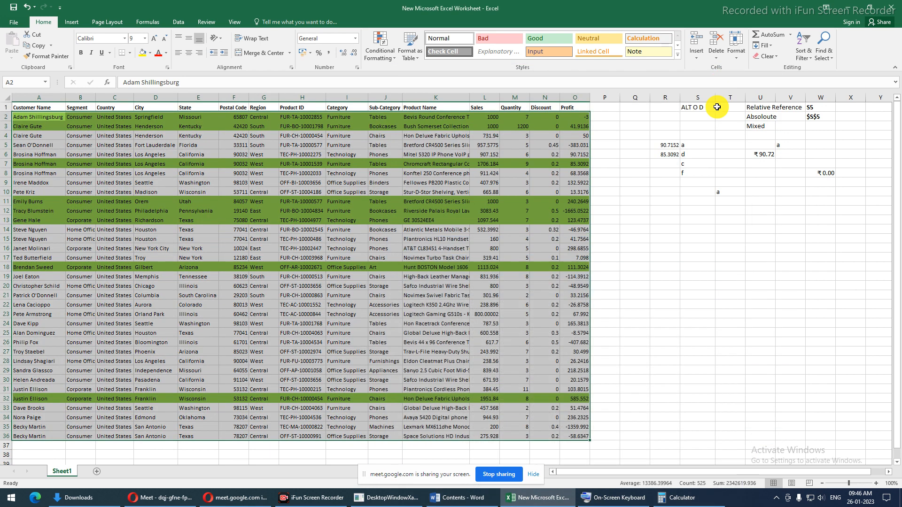
# - Enter the labels AND, OR and NOT in cells R13 to R15
pyautogui.click(672, 220)
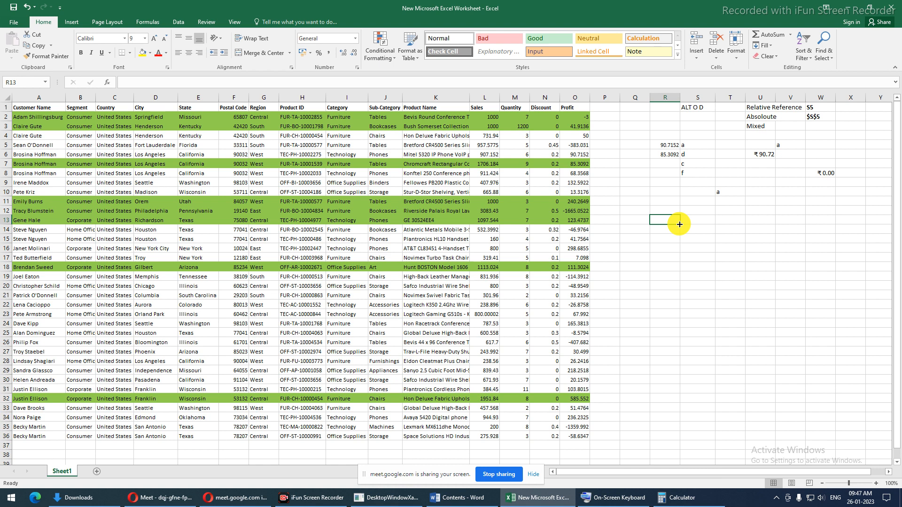
pyautogui.write('AND')
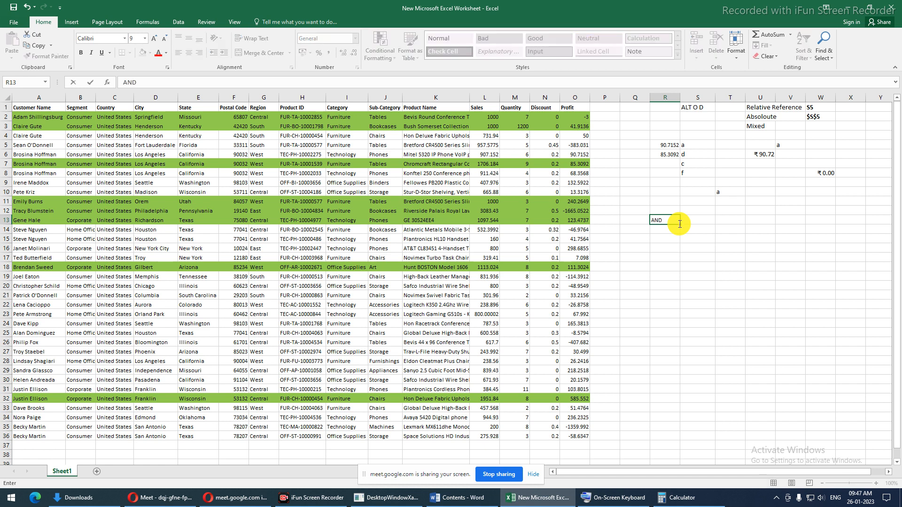
pyautogui.press('Return')
pyautogui.write('OR')
pyautogui.press('Return')
pyautogui.write('NOT')
pyautogui.press('Return')
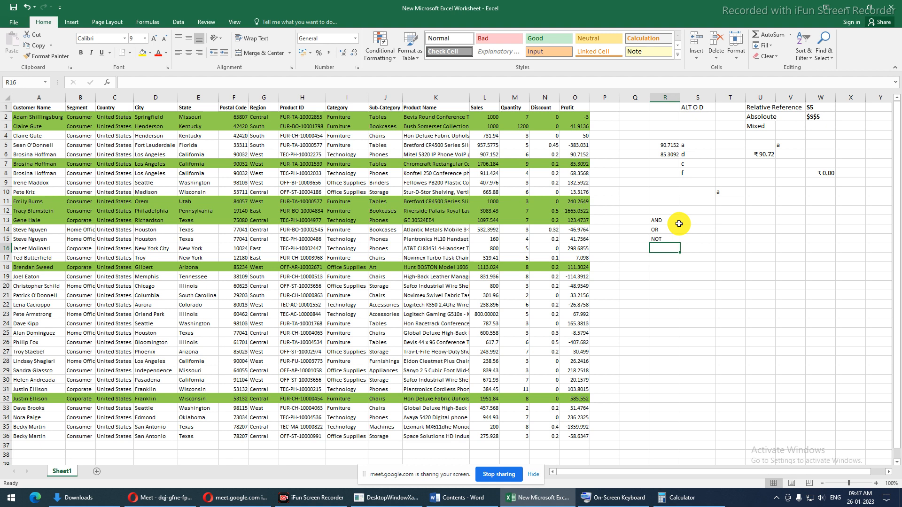
# - Write an AND formula in cell S13 with the conditions 2=2 and 2=(1+1)
pyautogui.click(691, 218)
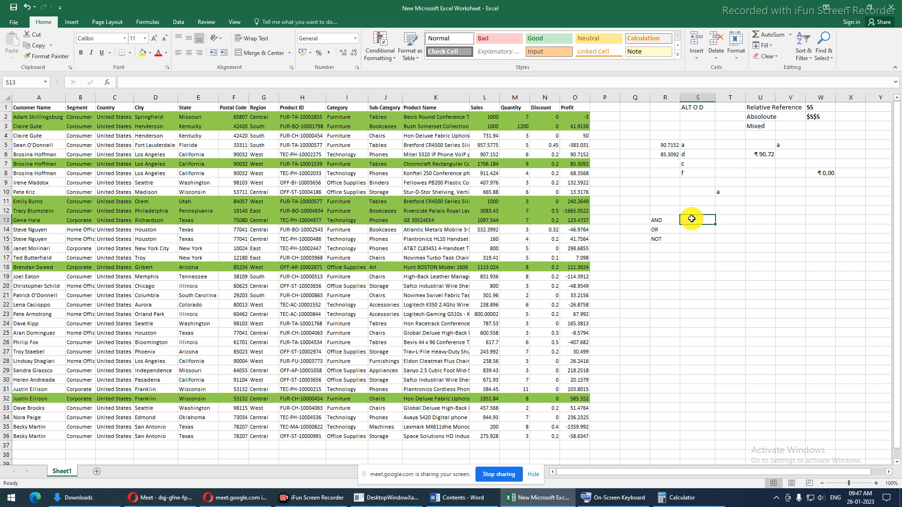
pyautogui.write('=AND')
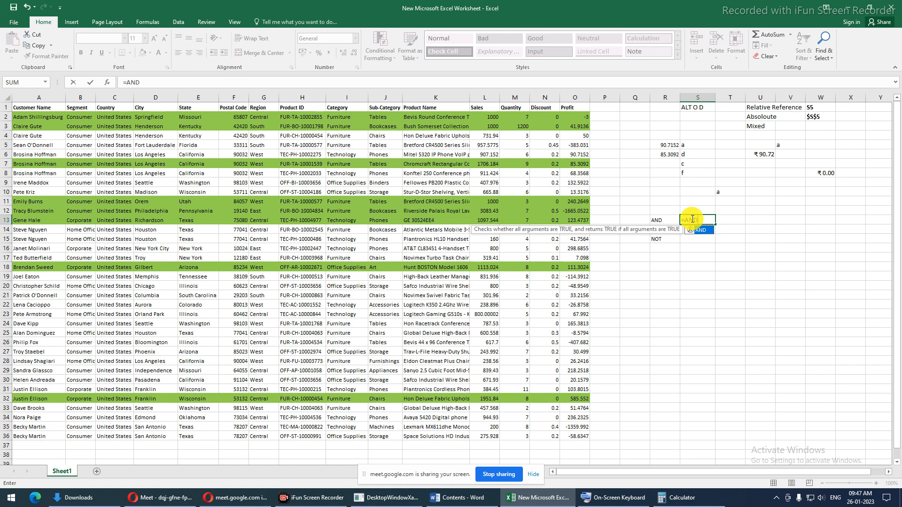
pyautogui.write('(2=2,2')
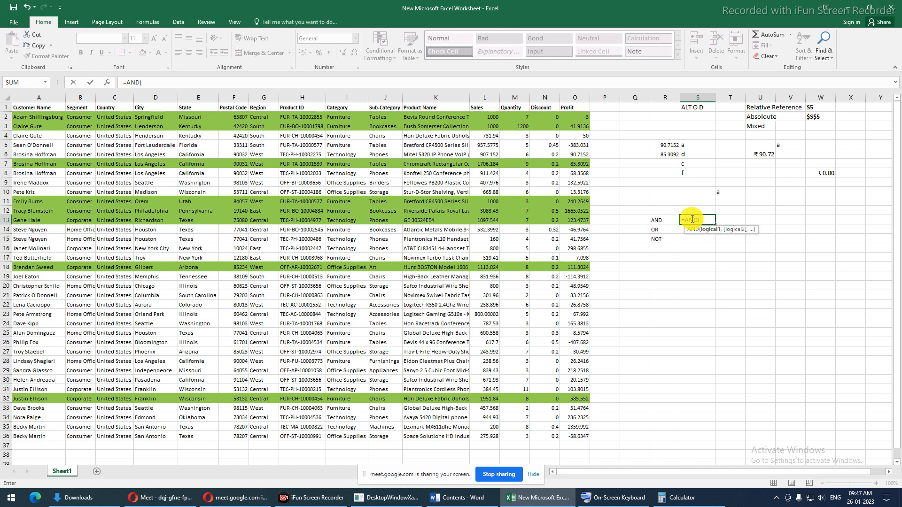
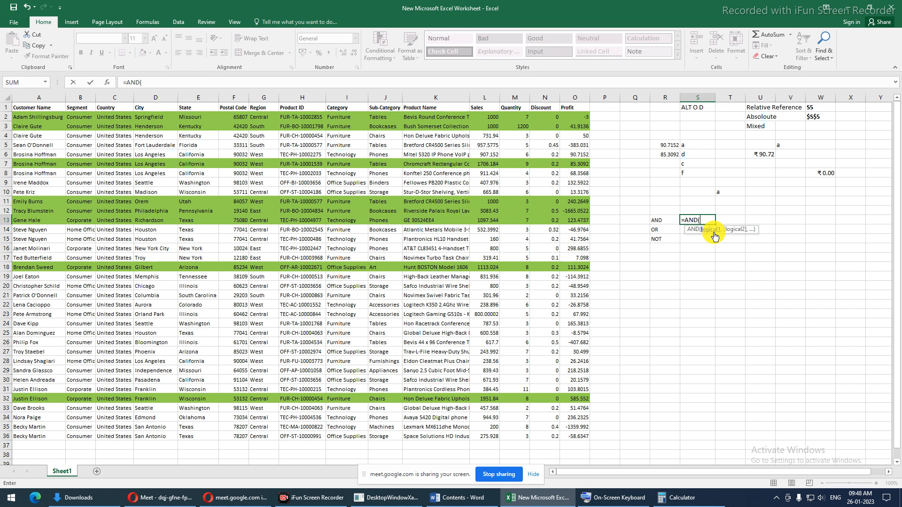
pyautogui.write('2=2,2')
pyautogui.press('BackSpace')
pyautogui.press('BackSpace')
pyautogui.write('=(1+1')
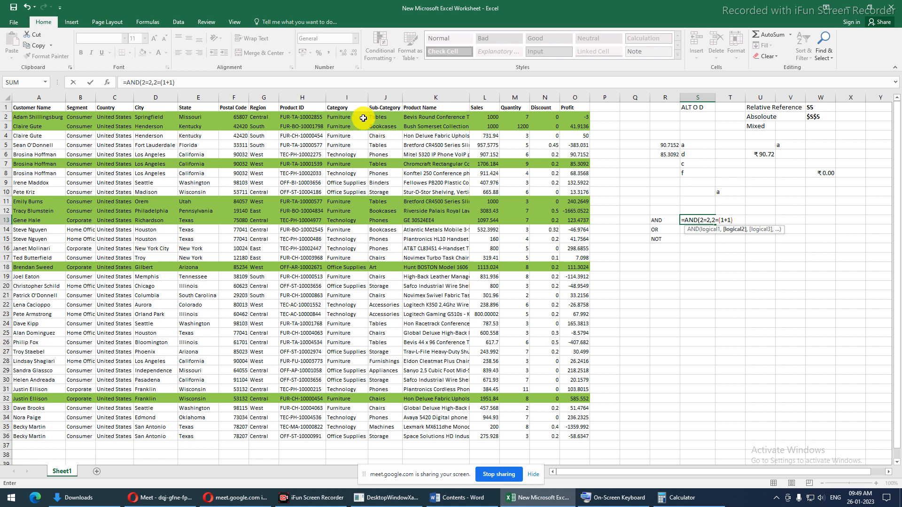
# - Review the two conditions of the AND formula in S13 and complete it as =AND(2=2,2=(1+1))
pyautogui.moveTo(142, 84); pyautogui.dragTo(153, 85)
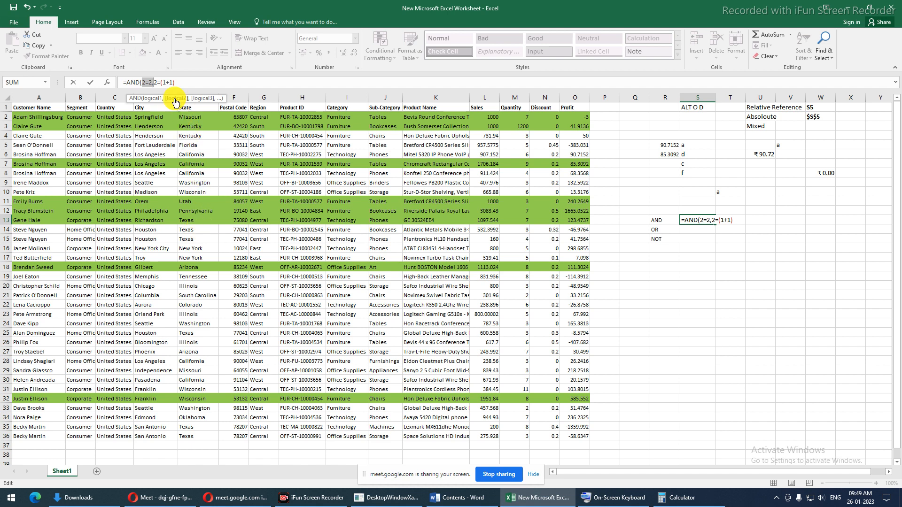
pyautogui.click(156, 82)
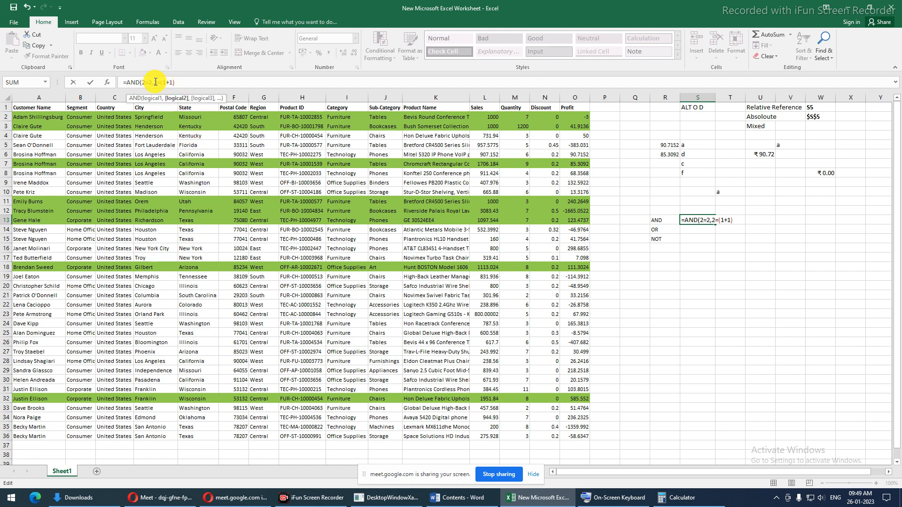
pyautogui.moveTo(156, 82); pyautogui.dragTo(172, 82)
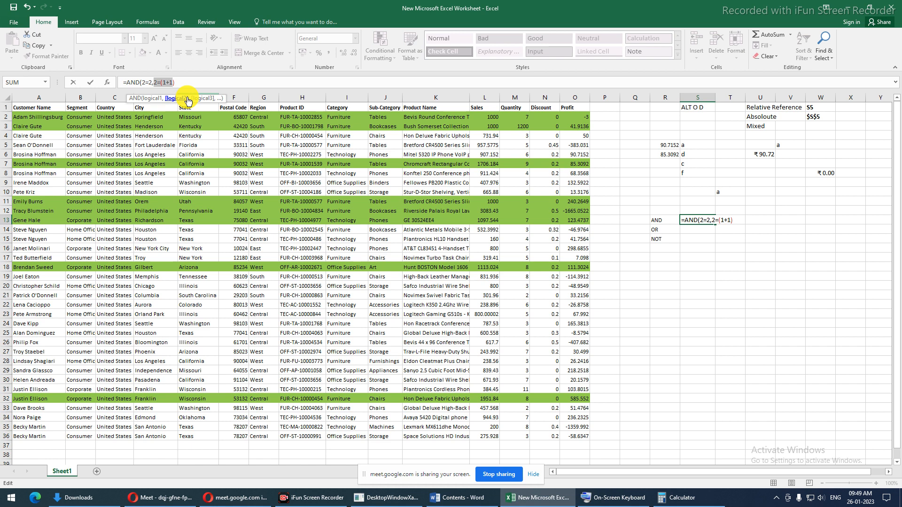
pyautogui.press('Return')
pyautogui.press('Return')
pyautogui.press('Up')
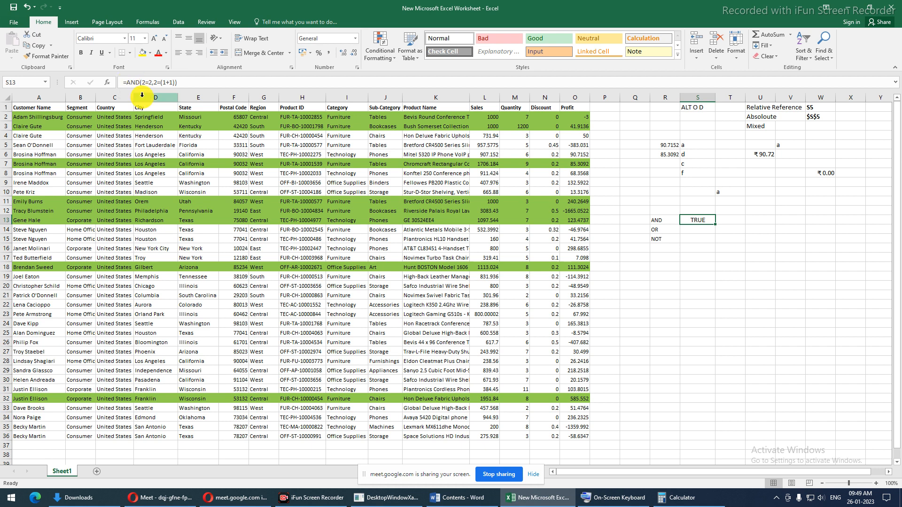
# - Copy the AND formula down to S14 and change its function to OR, giving =OR(2=2,2=(1+1))
pyautogui.press('Return')
pyautogui.hotkey('ctrl', 'd')
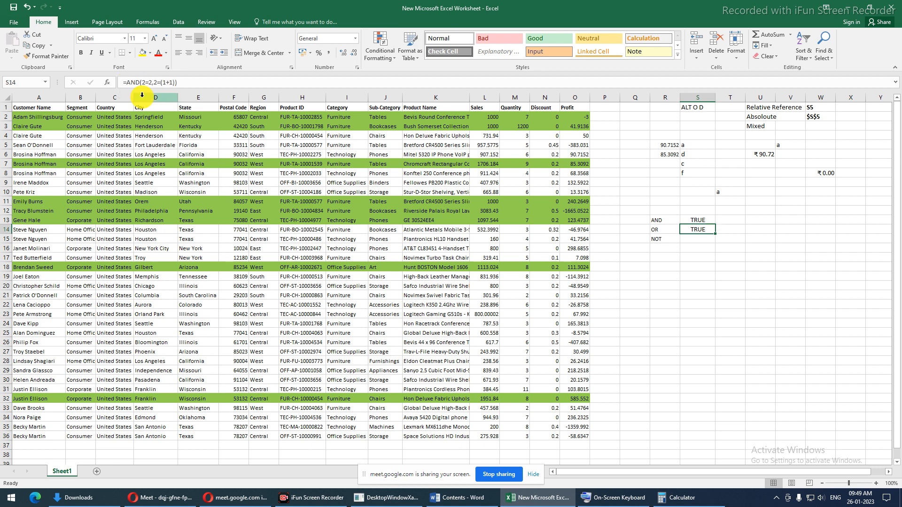
pyautogui.click(134, 82)
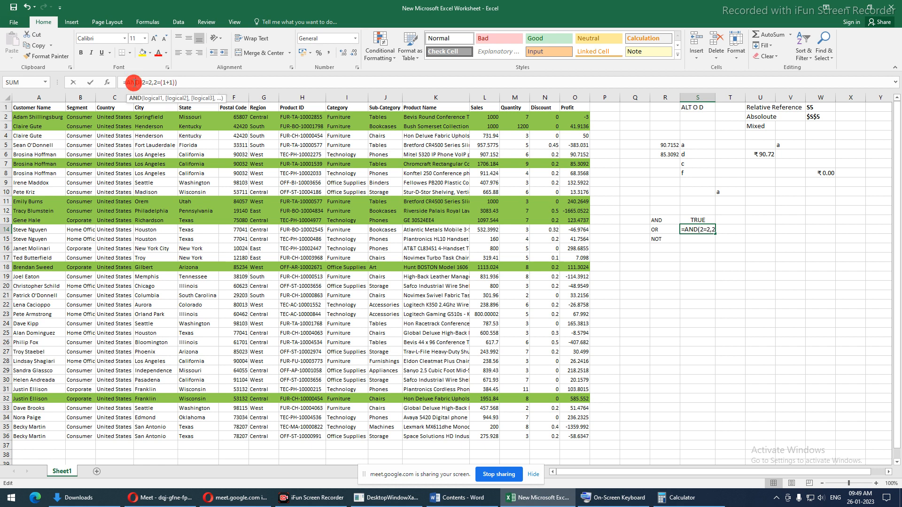
pyautogui.write('OR')
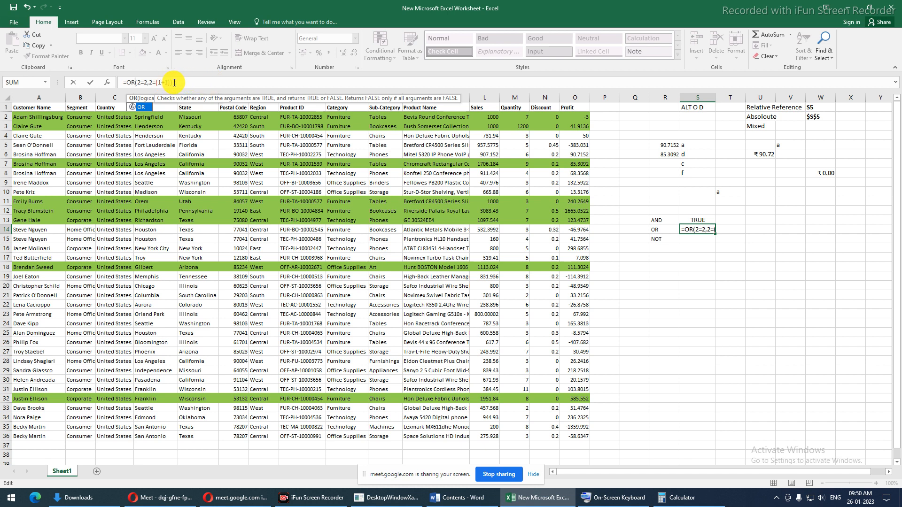
pyautogui.press('Return')
pyautogui.press('Up')
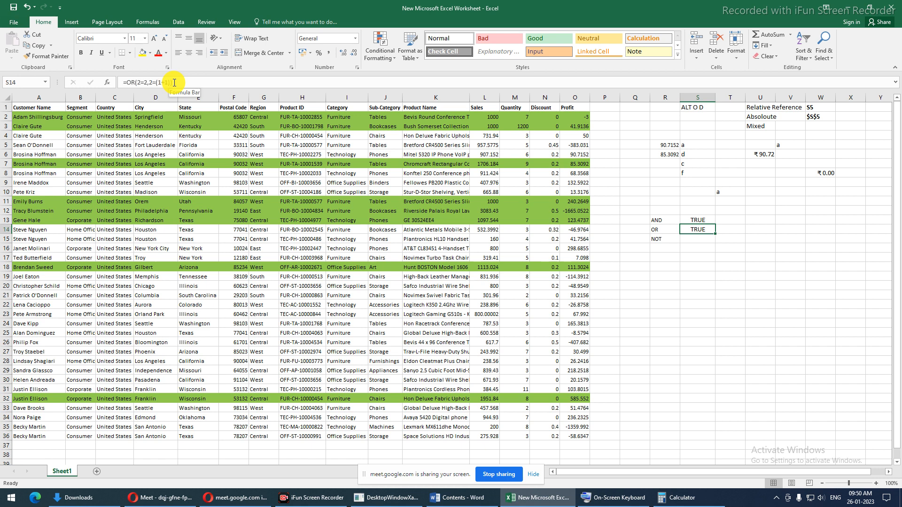
pyautogui.press('Down')
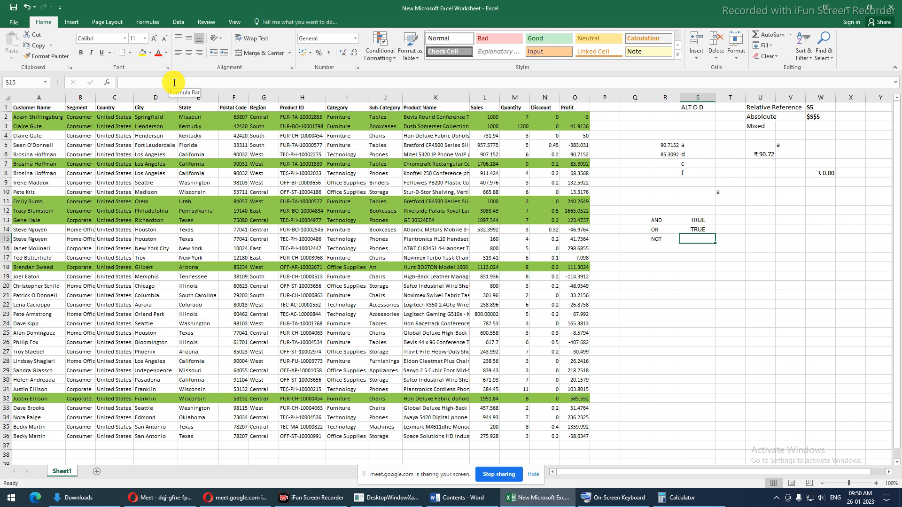
# - Enter the formula =NOT(2=2) in cell S15 beside the NOT label
pyautogui.write('=')
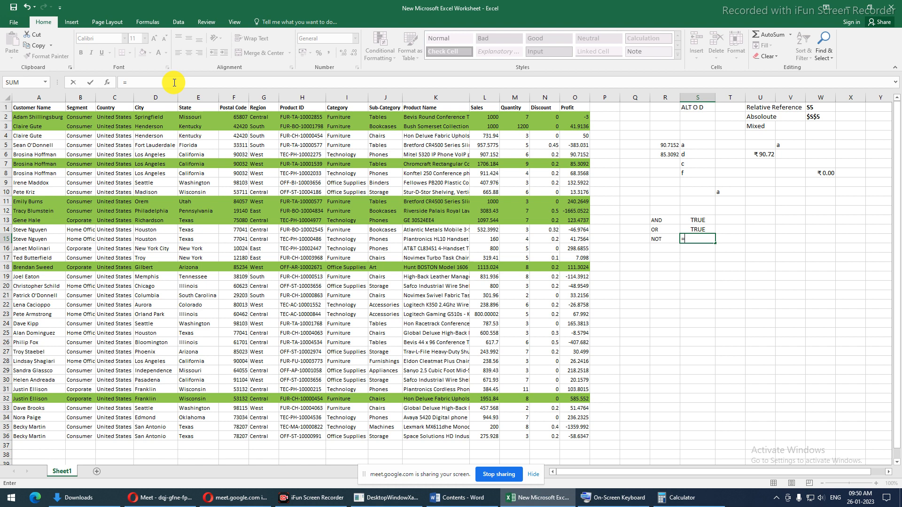
pyautogui.write('NOT(')
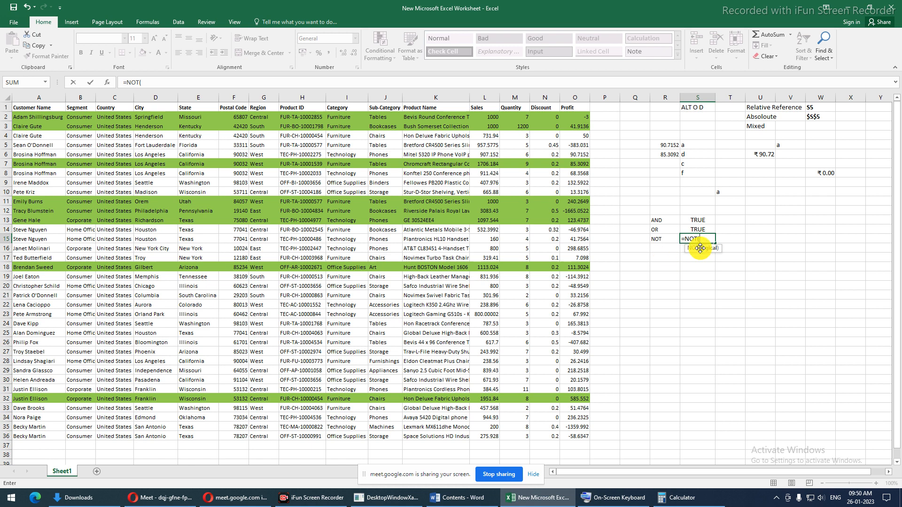
pyautogui.write('=2')
pyautogui.press('BackSpace')
pyautogui.press('BackSpace')
pyautogui.write('2=2')
pyautogui.press('Return')
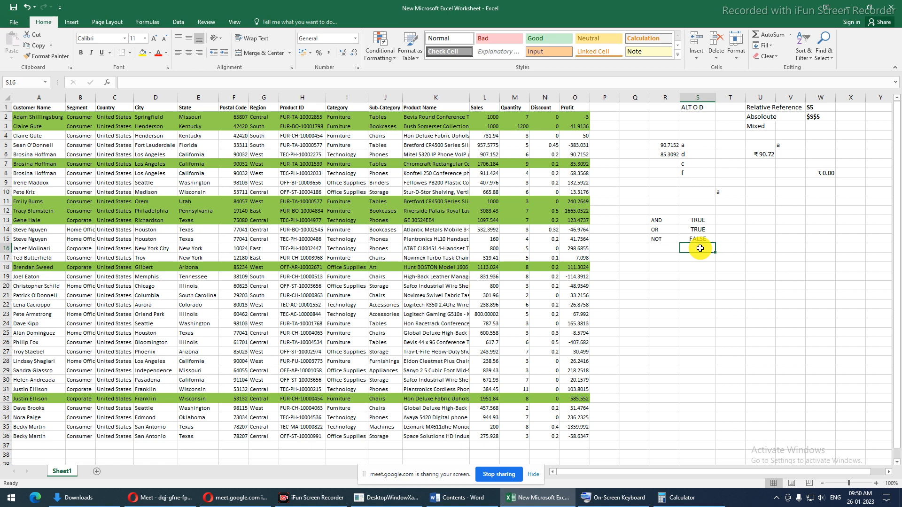
# - Change the condition of the NOT formula in S15 so that it reads =NOT(2=3)
pyautogui.press('Up')
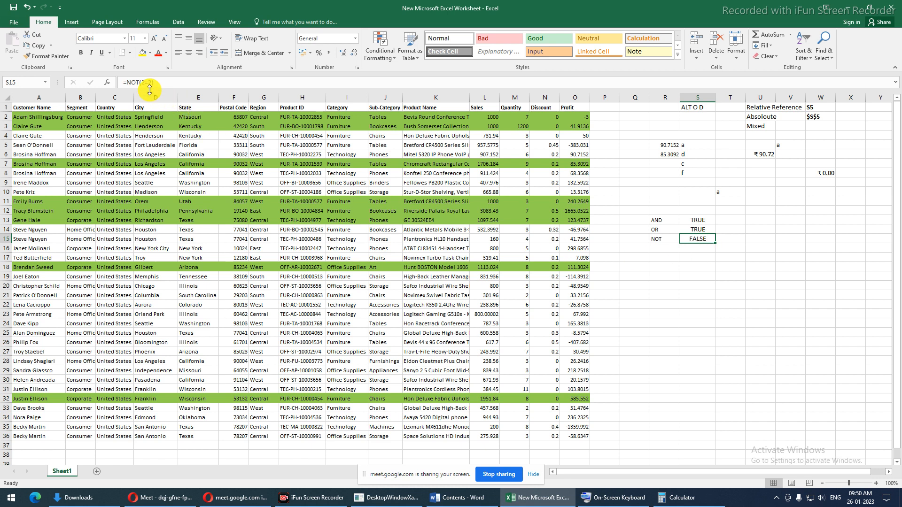
pyautogui.moveTo(141, 82); pyautogui.dragTo(154, 83)
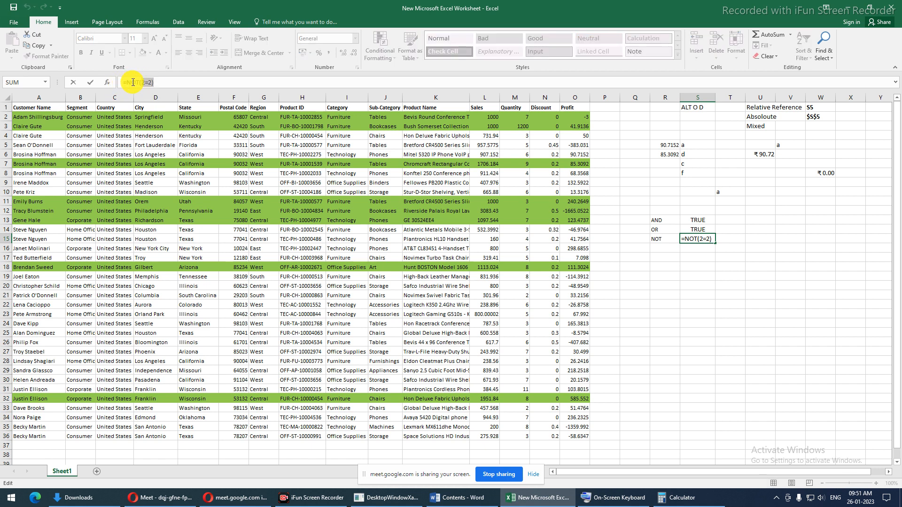
pyautogui.click(145, 82)
pyautogui.press('BackSpace')
pyautogui.write('3')
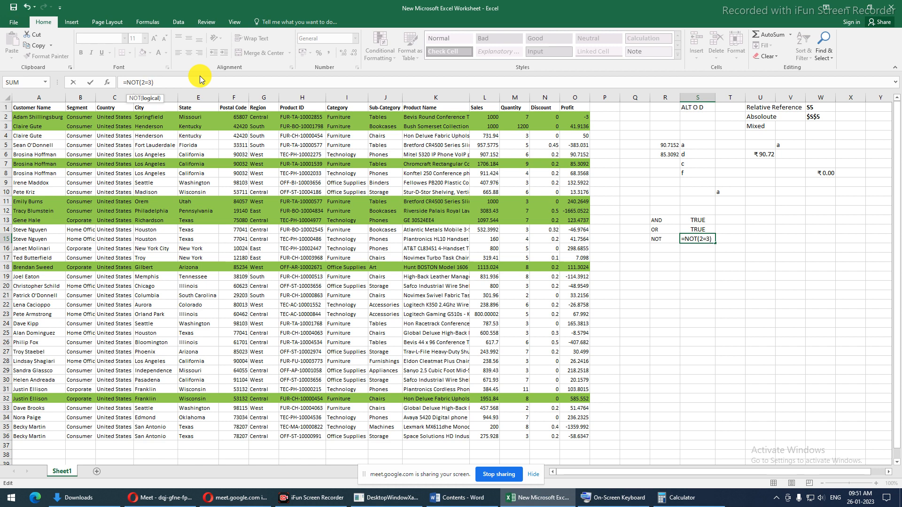
pyautogui.press('Return')
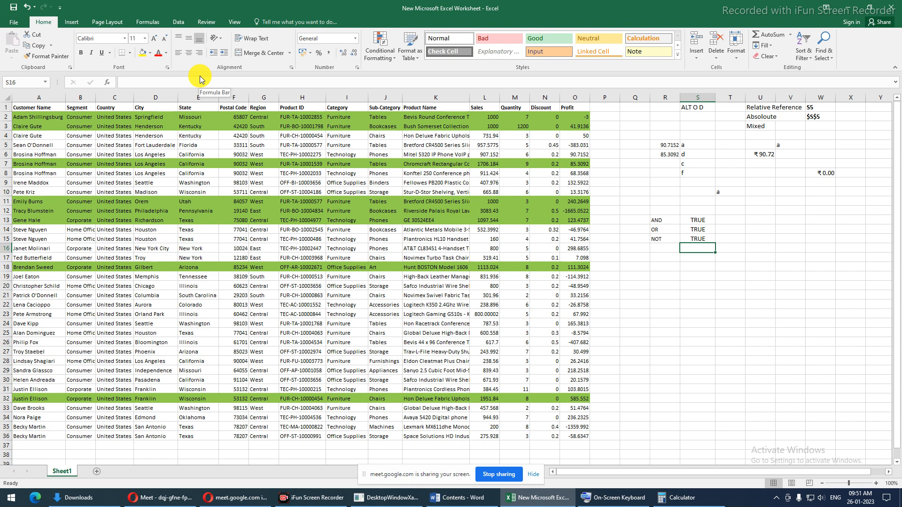
pyautogui.press('Up')
pyautogui.press('Up')
pyautogui.press('Up')
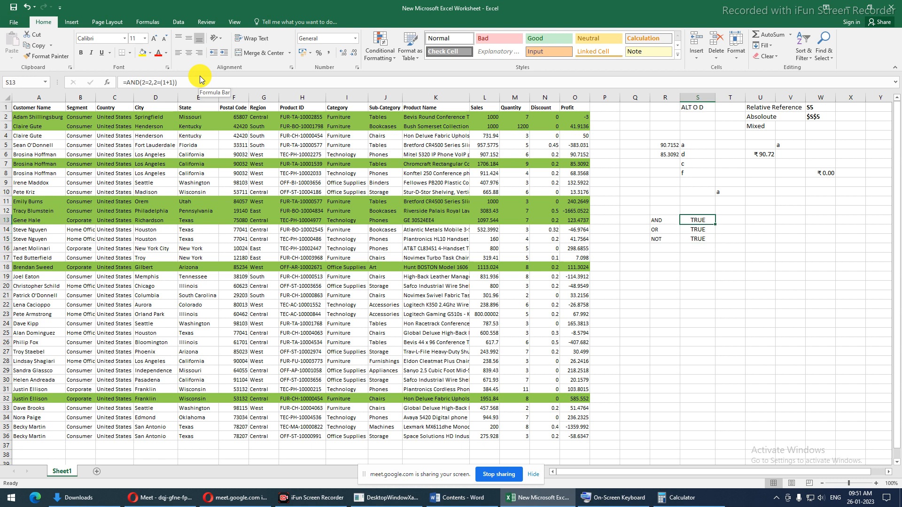
pyautogui.press('Right')
pyautogui.press('Left')
pyautogui.press('Right')
pyautogui.write('=A')
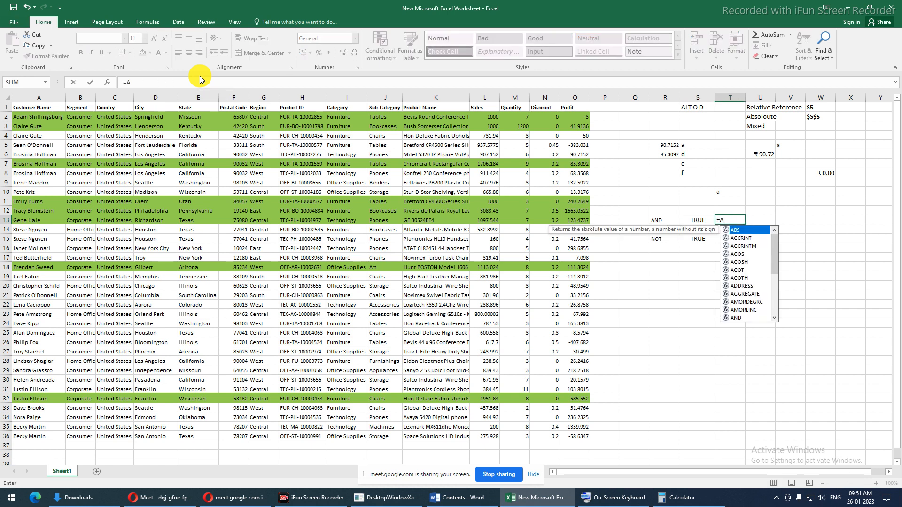
pyautogui.write('ND(')
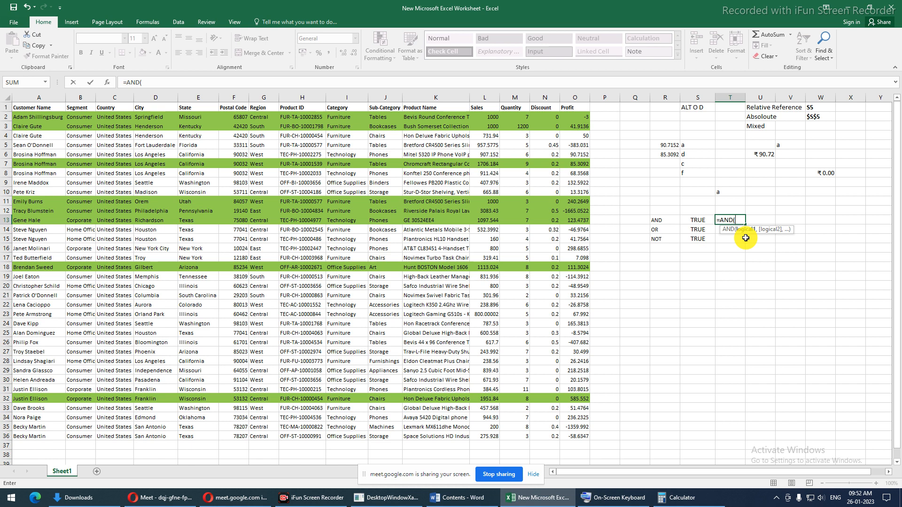
pyautogui.press('Escape')
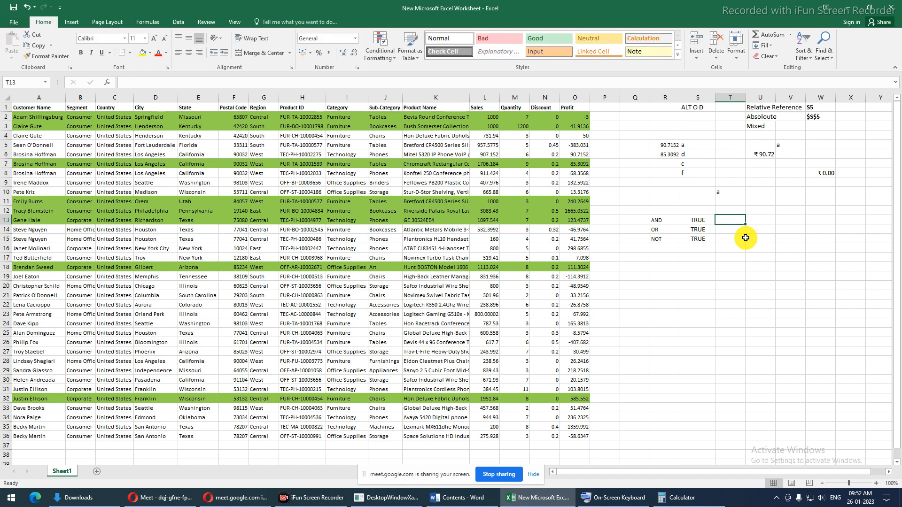
# - Enter the column headings Gender, Age and Yes/No in cells S18 to U18
pyautogui.click(663, 265)
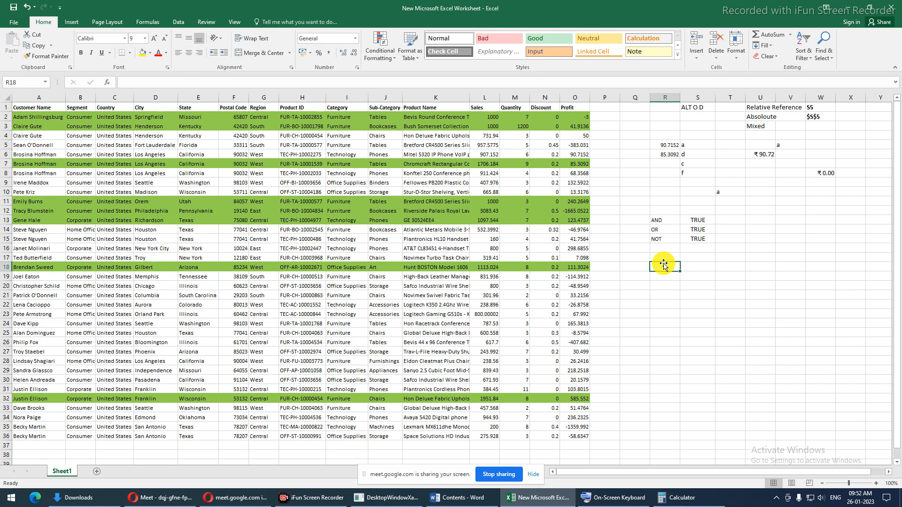
pyautogui.write('g')
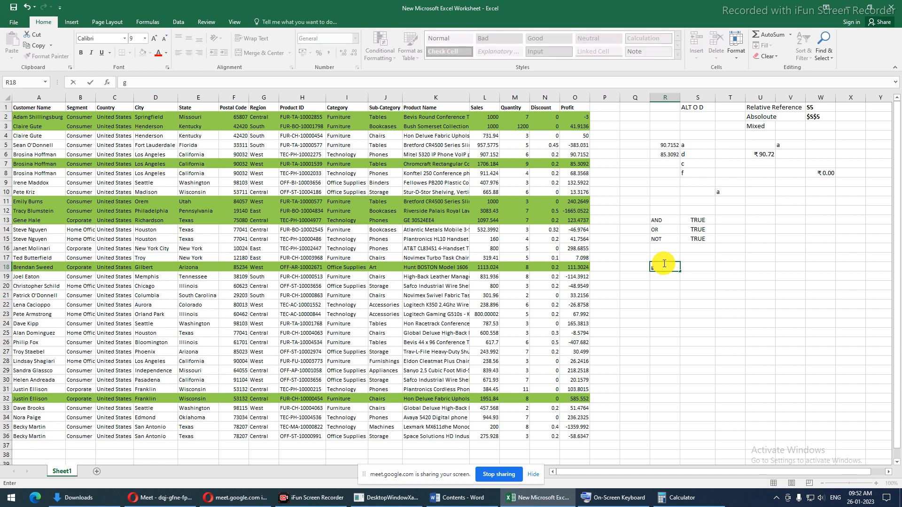
pyautogui.press('Tab')
pyautogui.write('g')
pyautogui.press('BackSpace')
pyautogui.write('G')
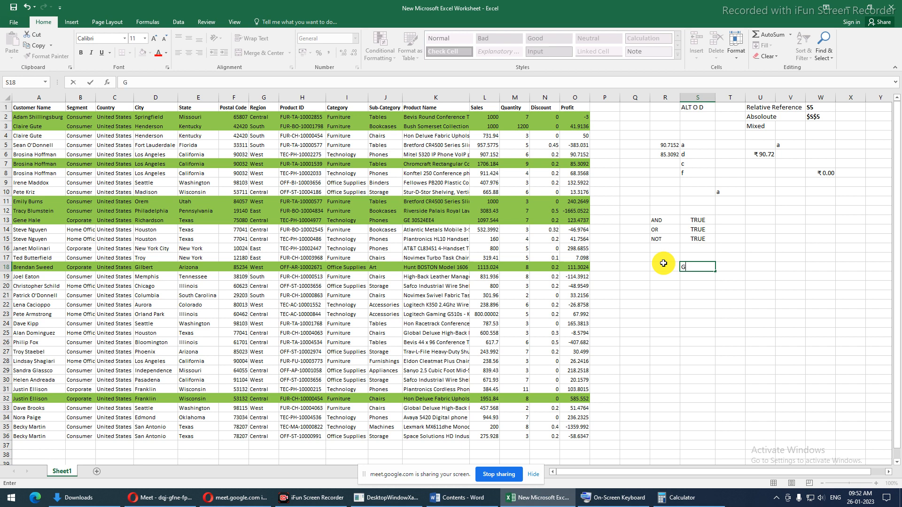
pyautogui.write('ender')
pyautogui.press('Tab')
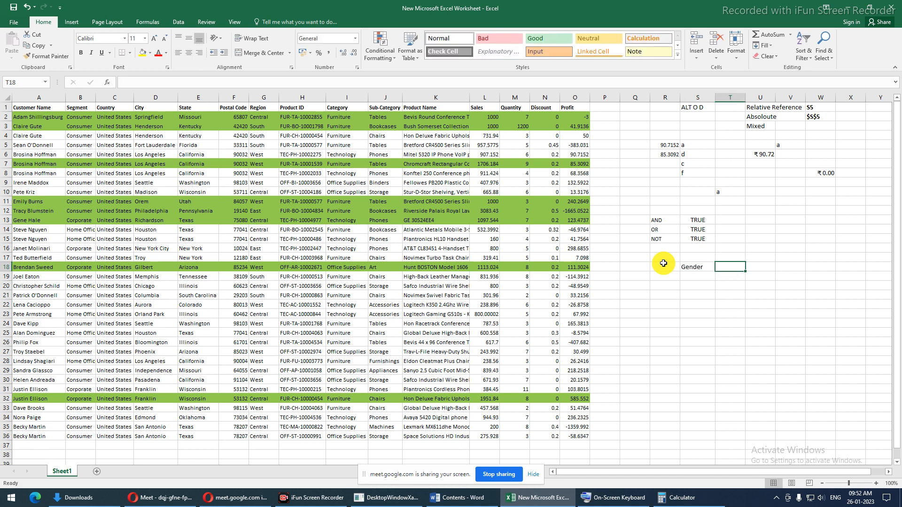
pyautogui.write('Age')
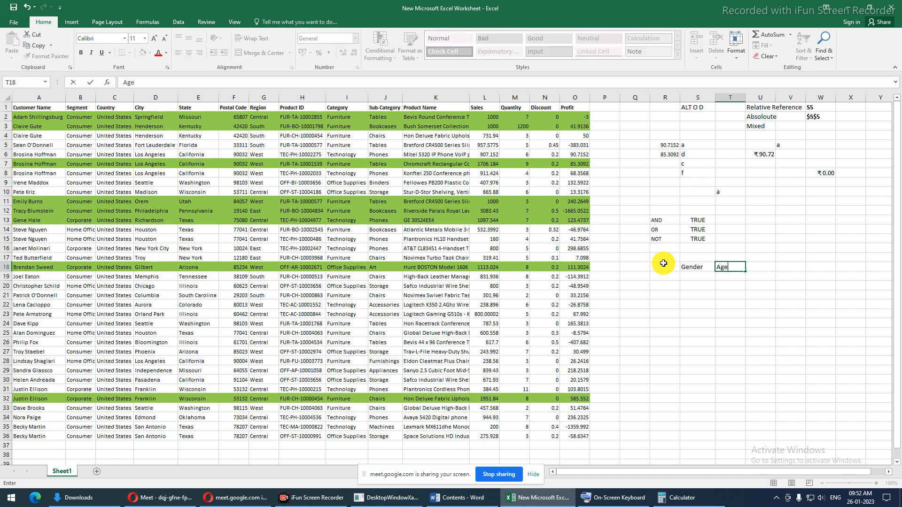
pyautogui.press('Tab')
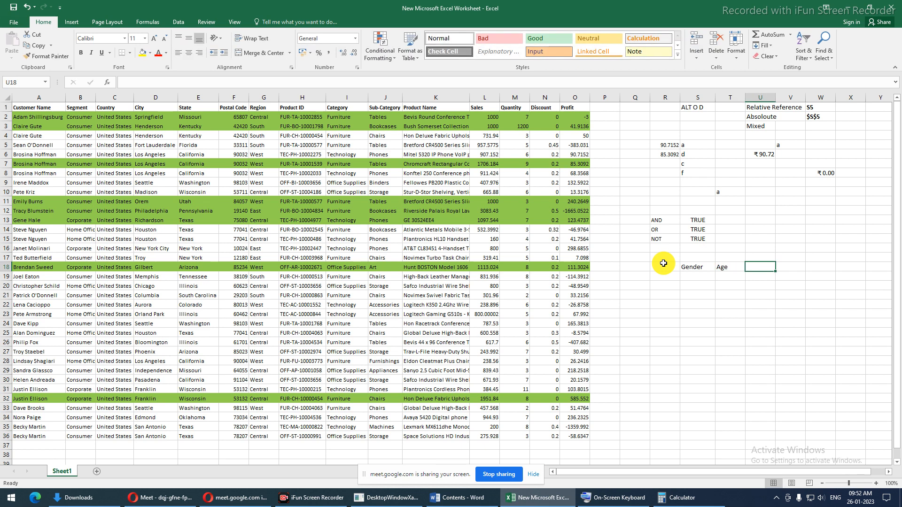
pyautogui.write('Yes')
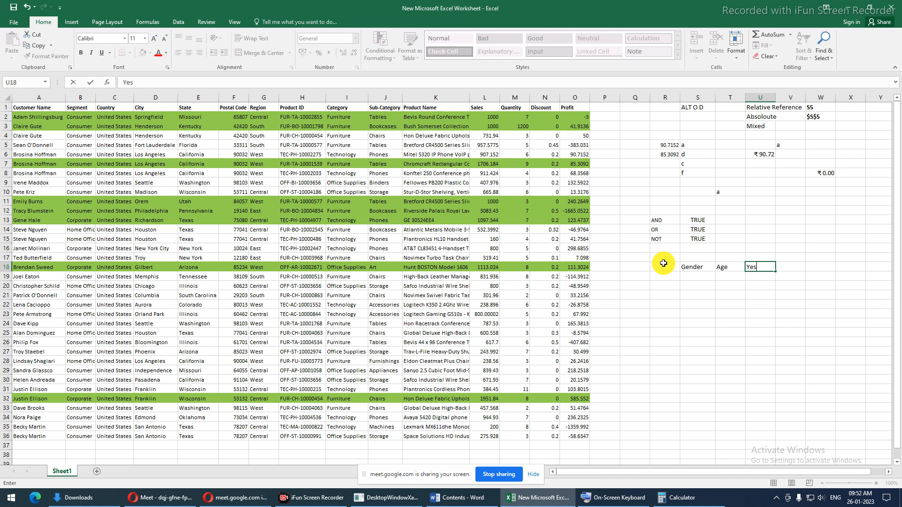
pyautogui.write('/No')
pyautogui.press('Return')
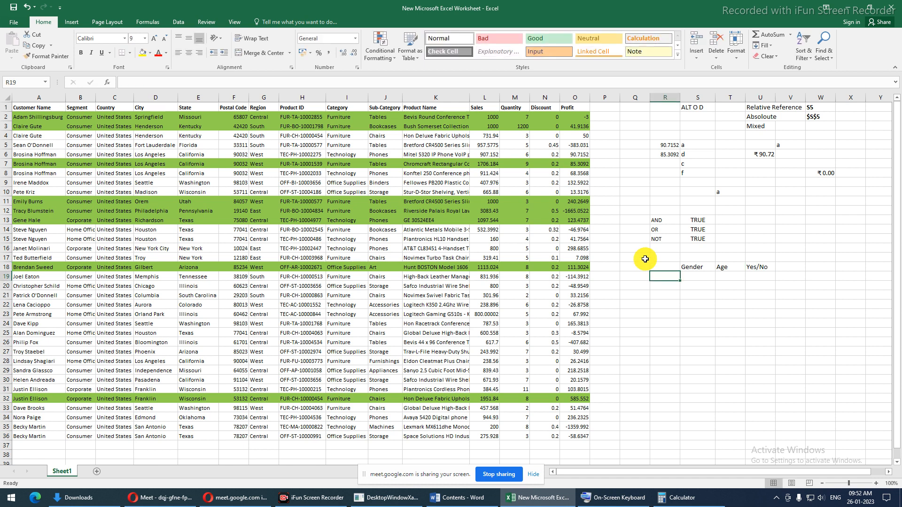
# - Fill the first row under the headings with gender M in S19 and age 21 in T19
pyautogui.click(694, 277)
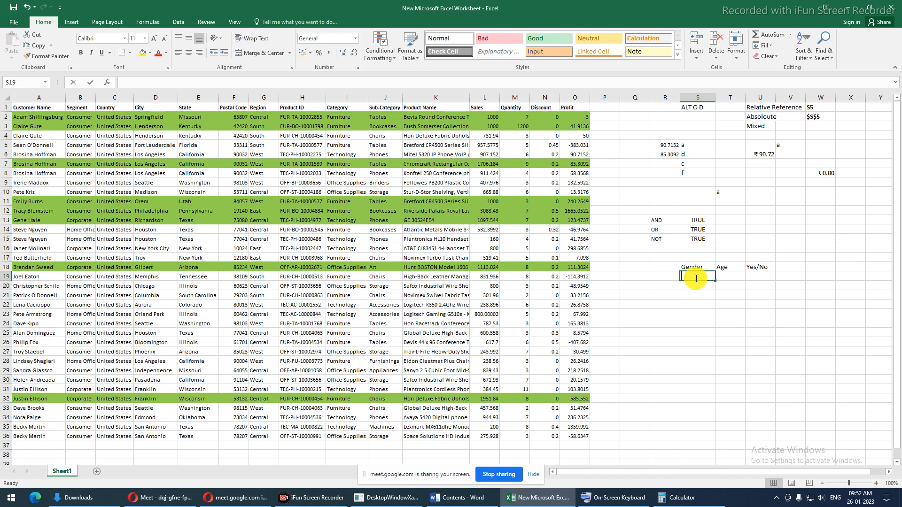
pyautogui.write('M')
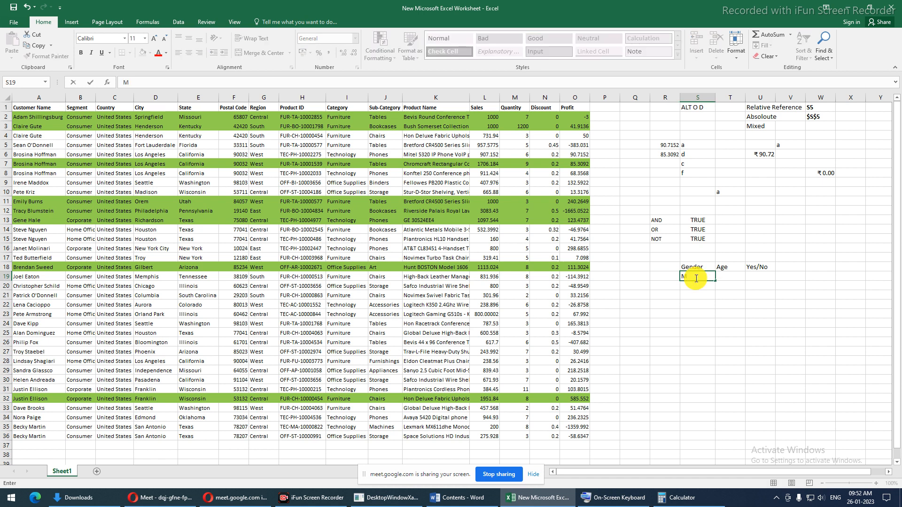
pyautogui.press('Tab')
pyautogui.write('21')
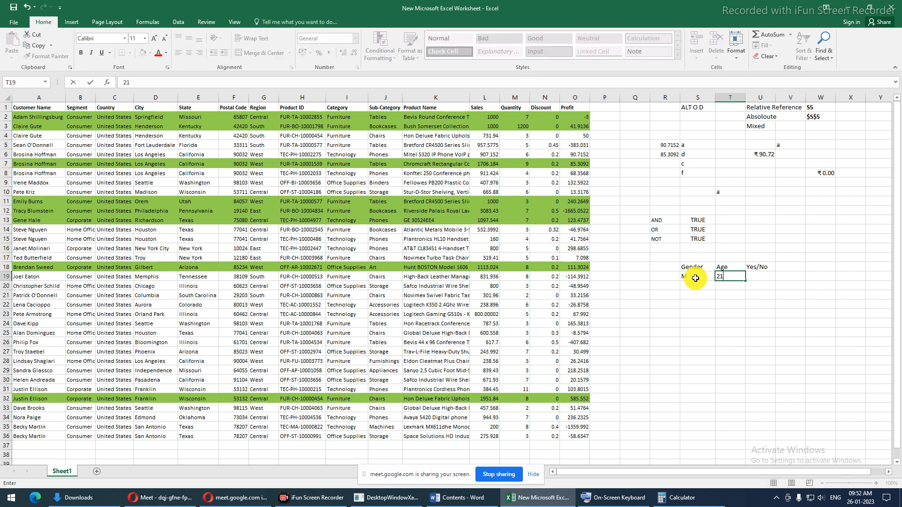
pyautogui.press('Return')
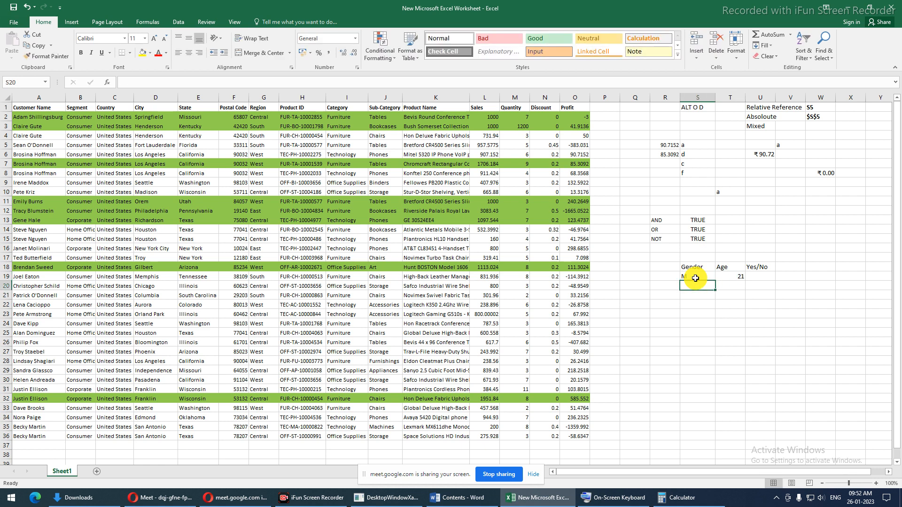
# - Replace the age in cell T19 with 25
pyautogui.write('F')
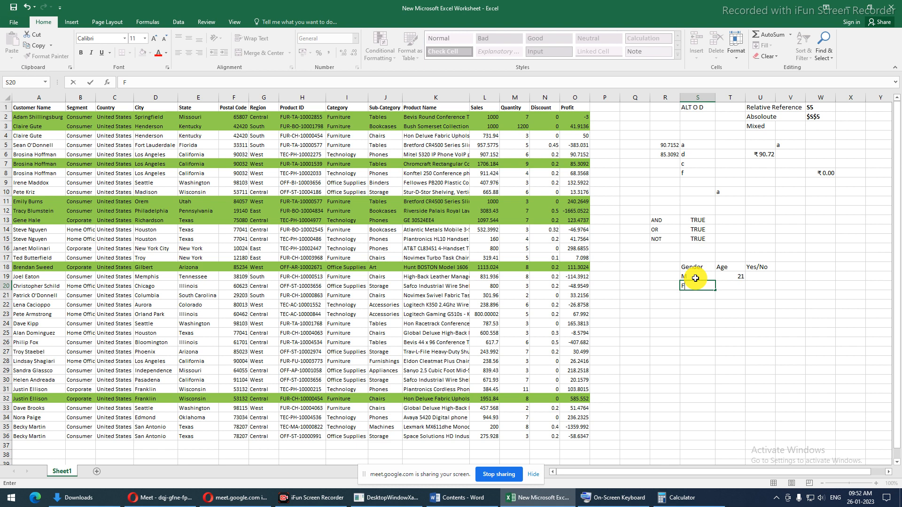
pyautogui.press('Escape')
pyautogui.press('Up')
pyautogui.press('Right')
pyautogui.write('25')
pyautogui.press('Return')
# - Fill the second row of the small table with gender F in S20 and age 19 in T20
pyautogui.press('Left')
pyautogui.press('Left')
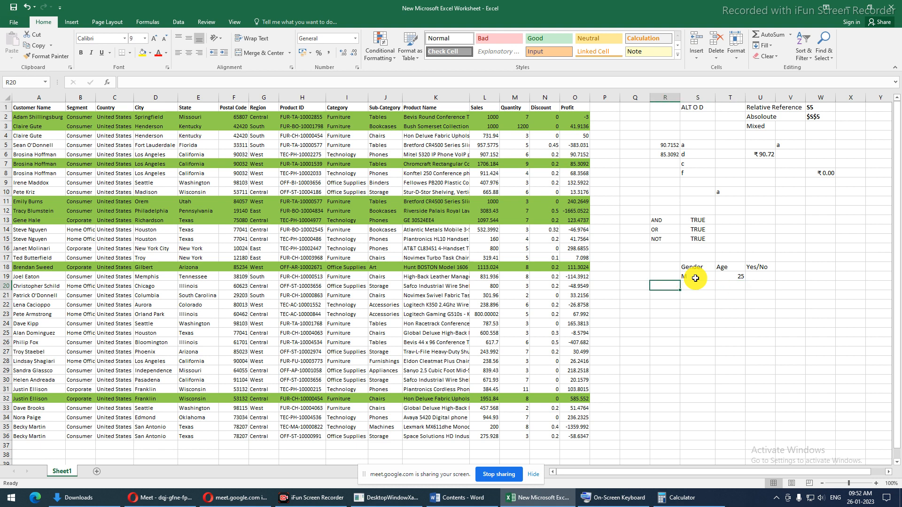
pyautogui.press('Right')
pyautogui.write('F')
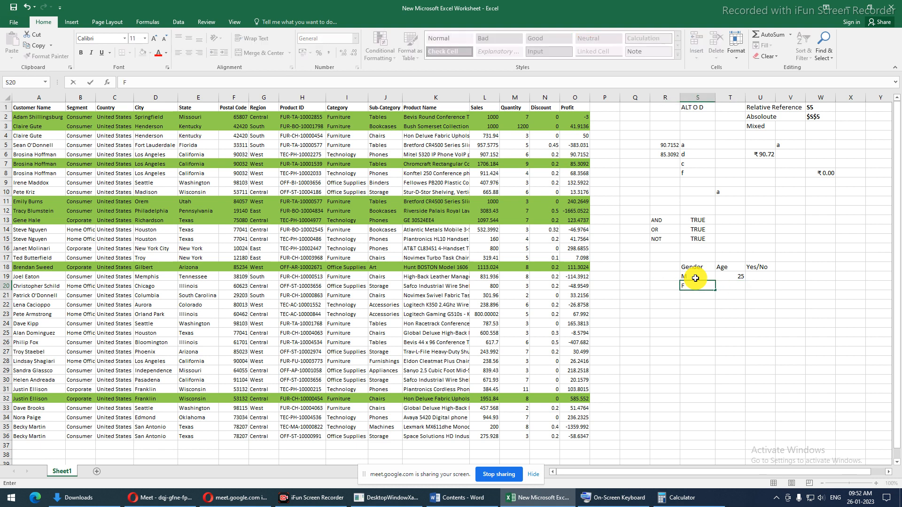
pyautogui.press('Right')
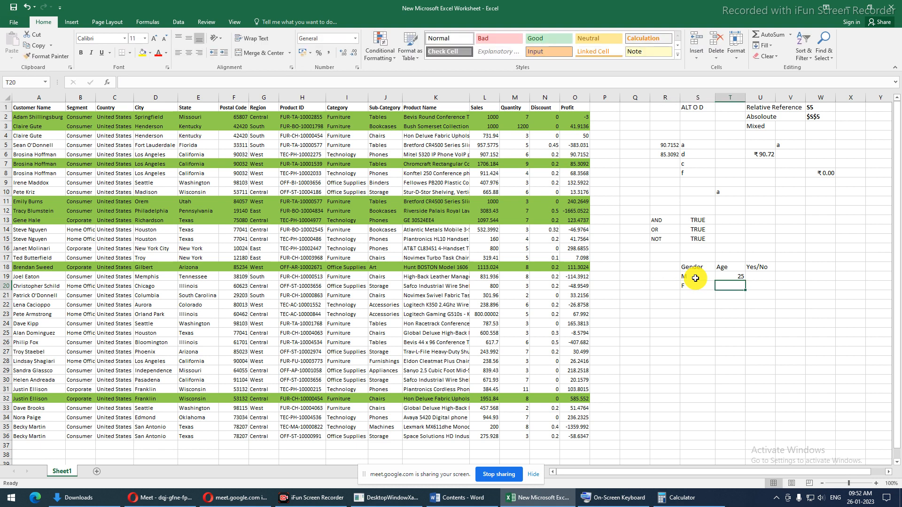
pyautogui.write('19')
pyautogui.press('Return')
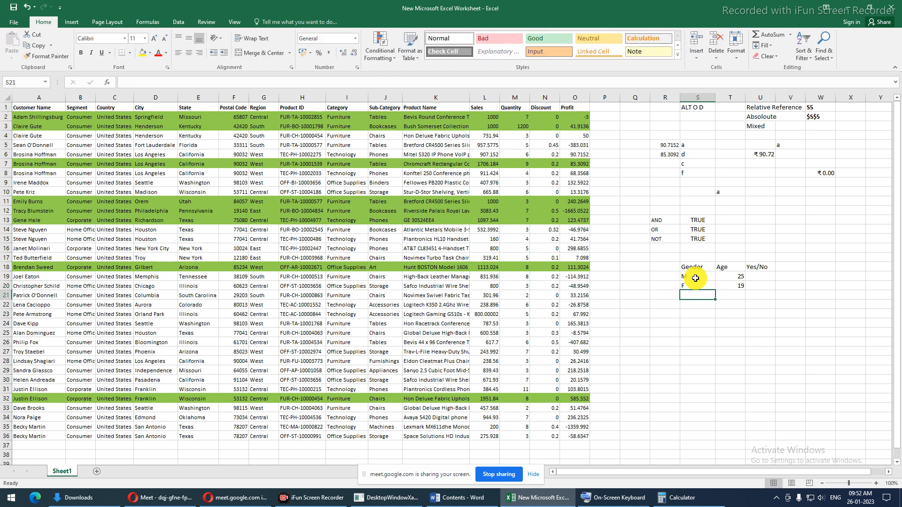
# - Fill the third row of the small table with gender M in S21 and age 15 in T21
pyautogui.write('m')
pyautogui.press('BackSpace')
pyautogui.write('m')
pyautogui.press('BackSpace')
pyautogui.write('M')
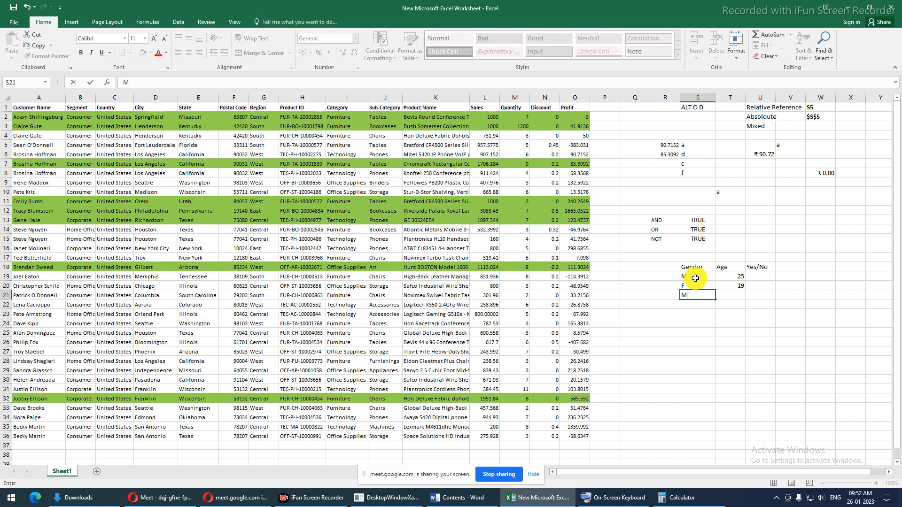
pyautogui.press('Tab')
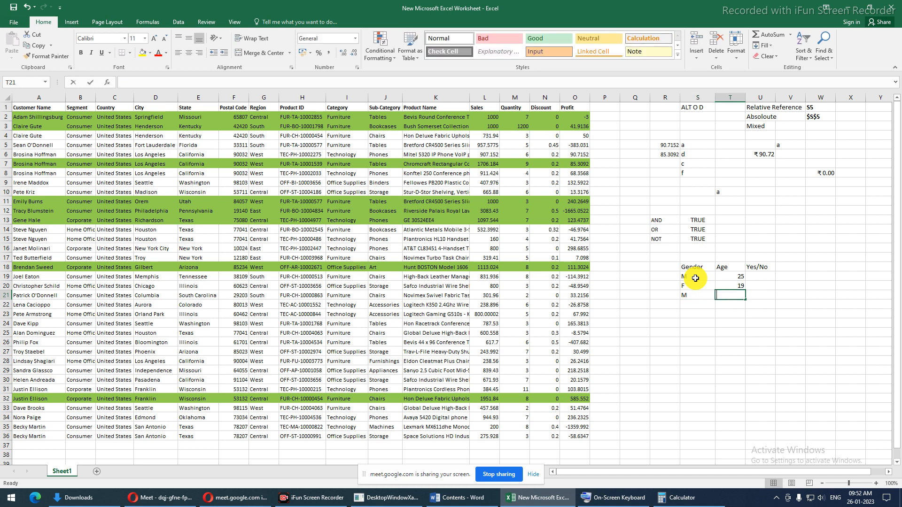
pyautogui.write('15')
pyautogui.press('Return')
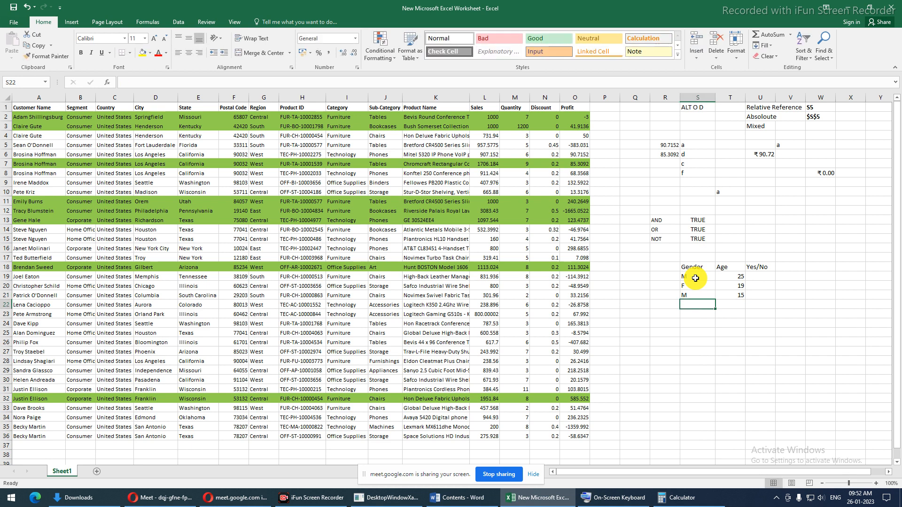
# - Enter =AND(S19="M",T19>=18) in U19 and fill the formula down to U21
pyautogui.click(766, 277)
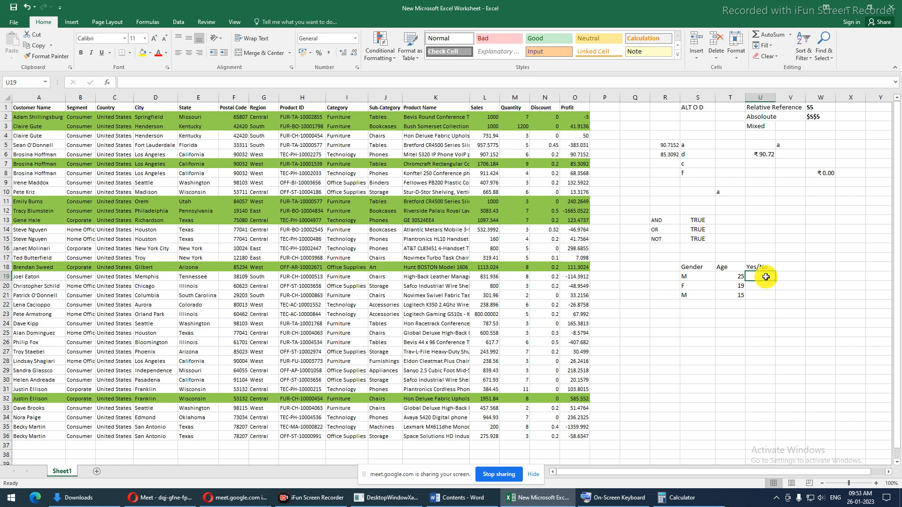
pyautogui.write('=')
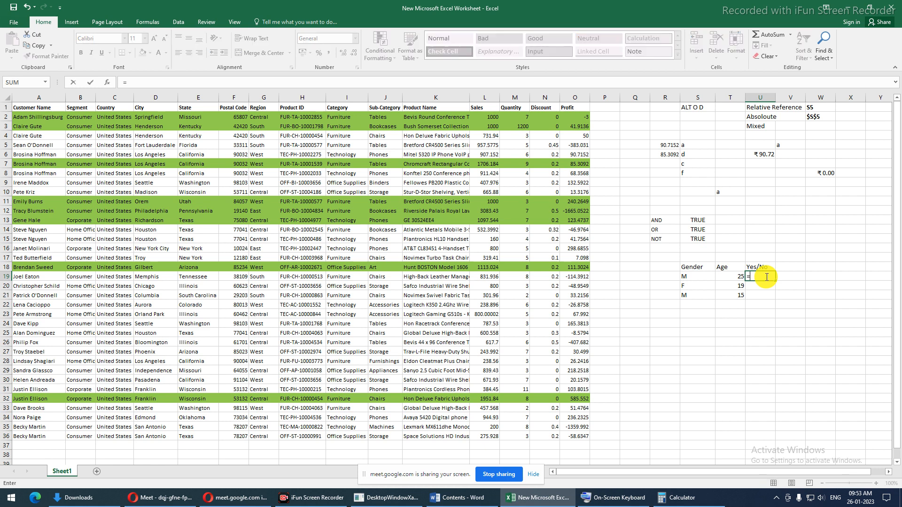
pyautogui.write('and')
pyautogui.press('Tab')
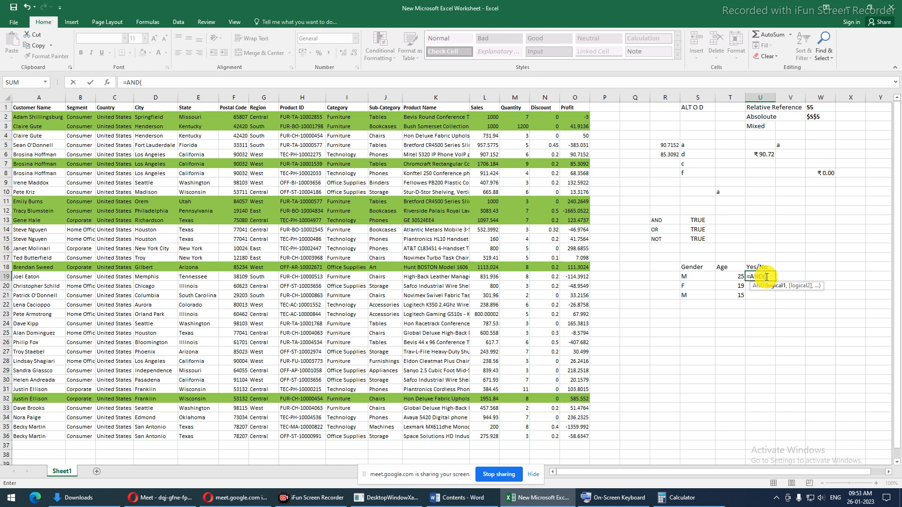
pyautogui.click(689, 279)
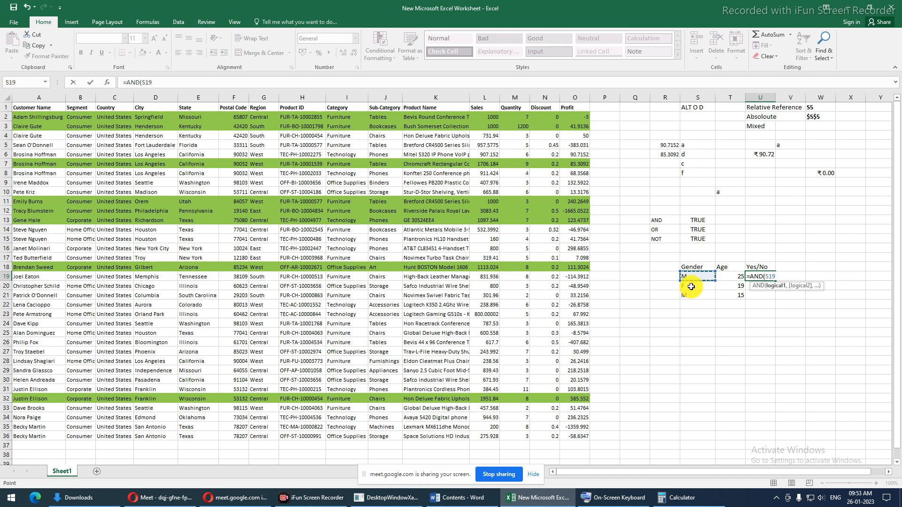
pyautogui.write('="M",')
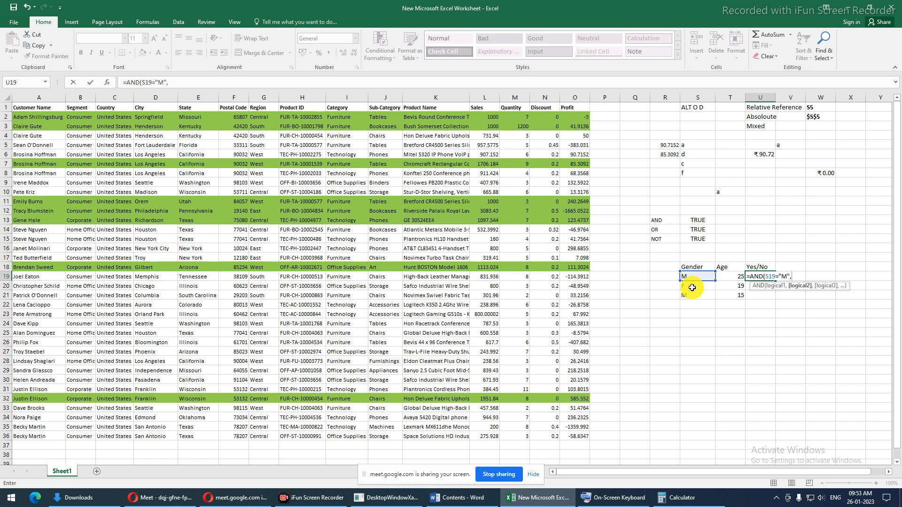
pyautogui.click(733, 276)
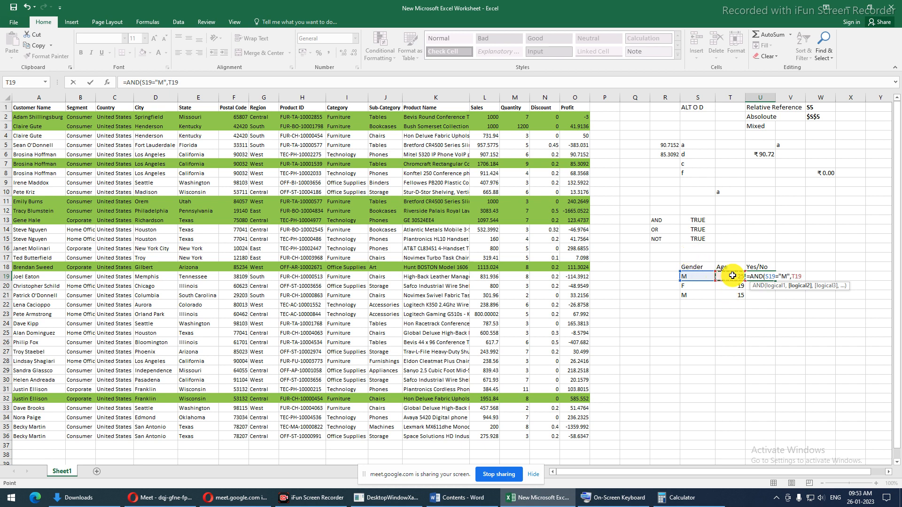
pyautogui.write('>=18)')
pyautogui.hotkey('ctrl', 'Return')
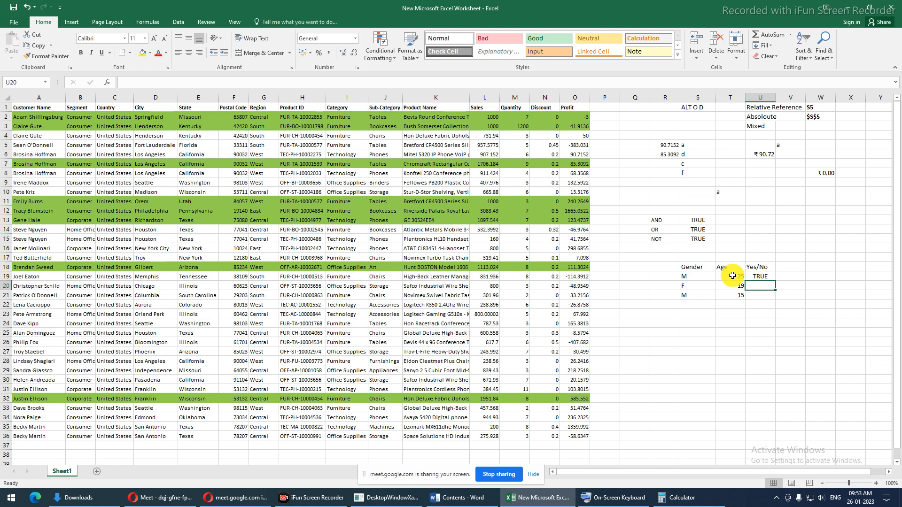
pyautogui.moveTo(775, 280); pyautogui.dragTo(772, 302)
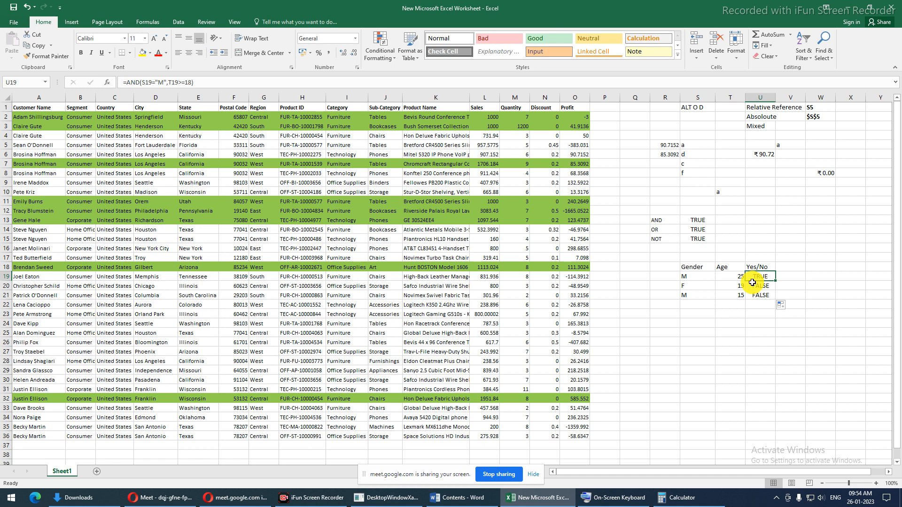
# - Inspect the AND formulas in U19 and U20, checking the gender and age conditions against their referenced cells
pyautogui.press('F2')
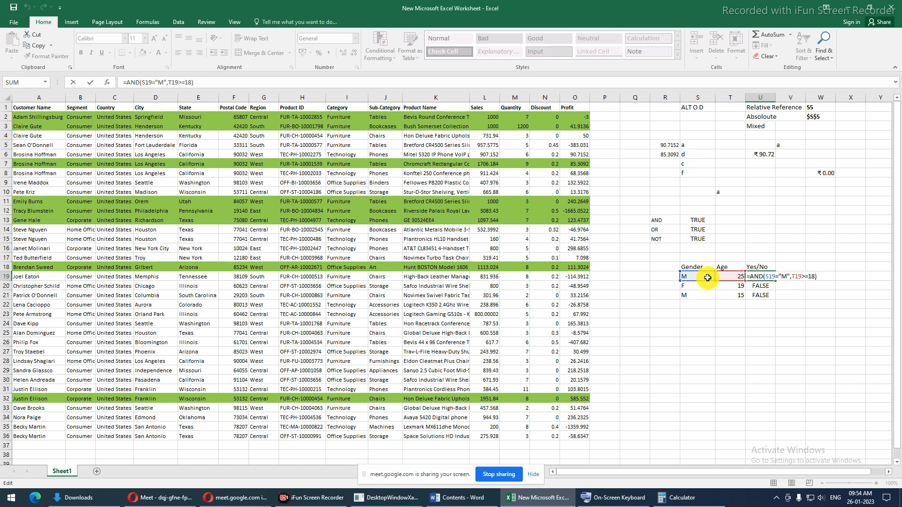
pyautogui.press('Return')
pyautogui.press('F2')
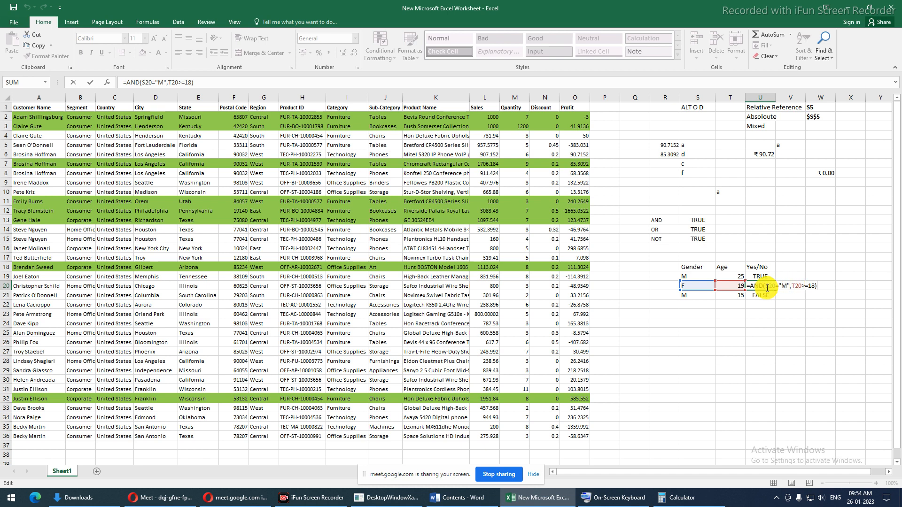
pyautogui.moveTo(792, 286); pyautogui.dragTo(817, 286)
pyautogui.click(802, 288)
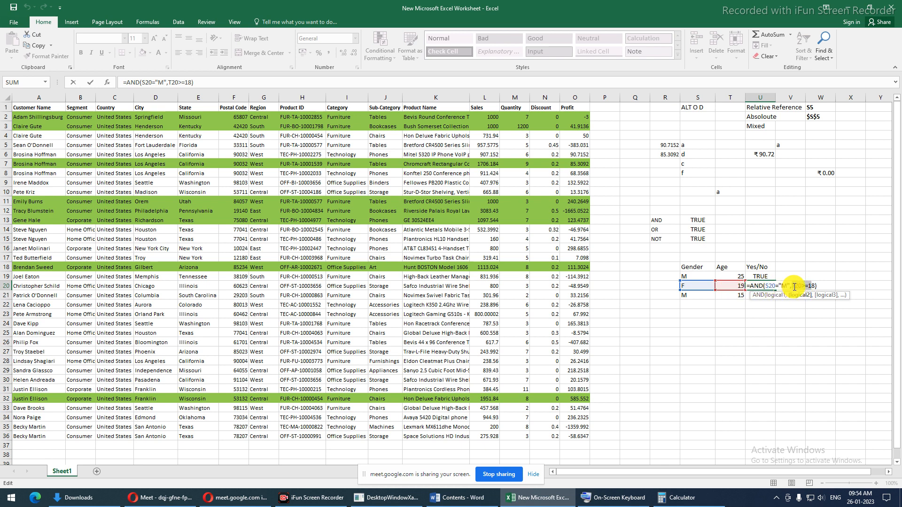
pyautogui.moveTo(765, 286); pyautogui.dragTo(785, 284)
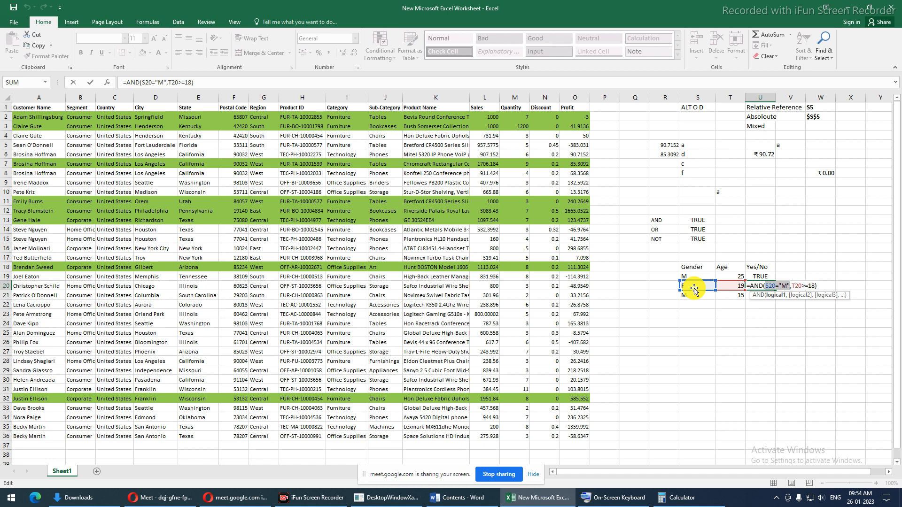
pyautogui.press('Return')
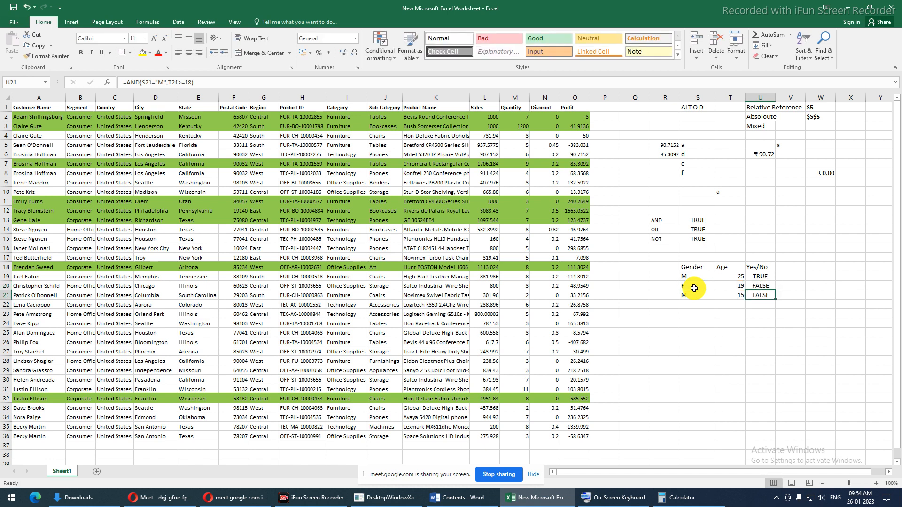
# - Add the heading Country in cell R18, beside the Gender heading
pyautogui.press('Up')
pyautogui.press('Up')
pyautogui.press('Up')
pyautogui.press('Left')
pyautogui.press('Left')
pyautogui.press('Left')
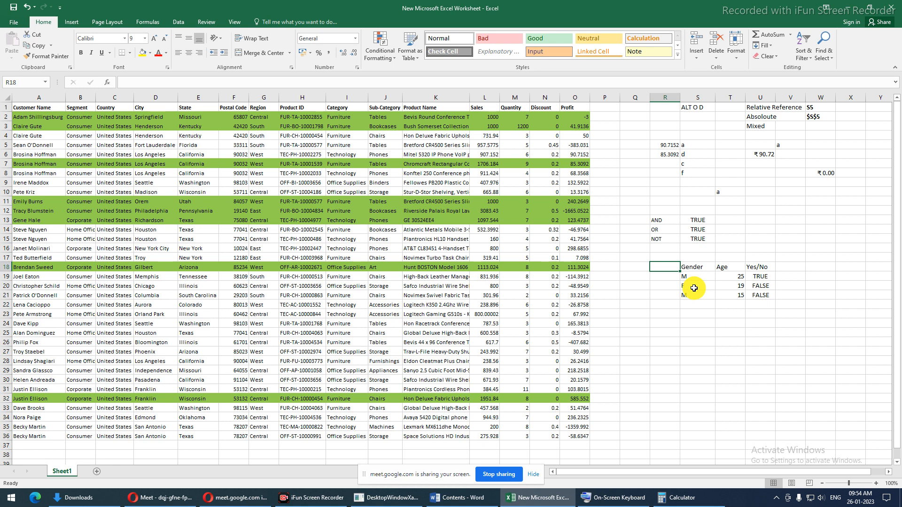
pyautogui.write('M')
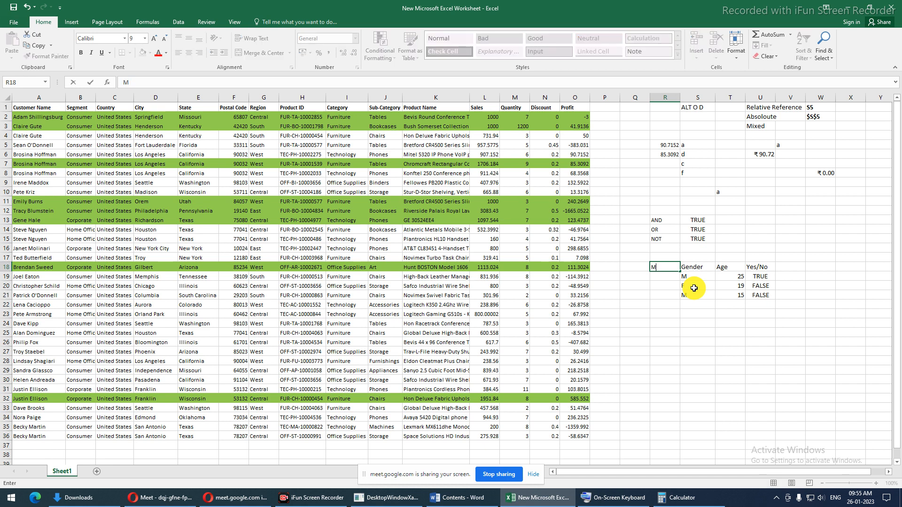
pyautogui.press('BackSpace')
pyautogui.press('Escape')
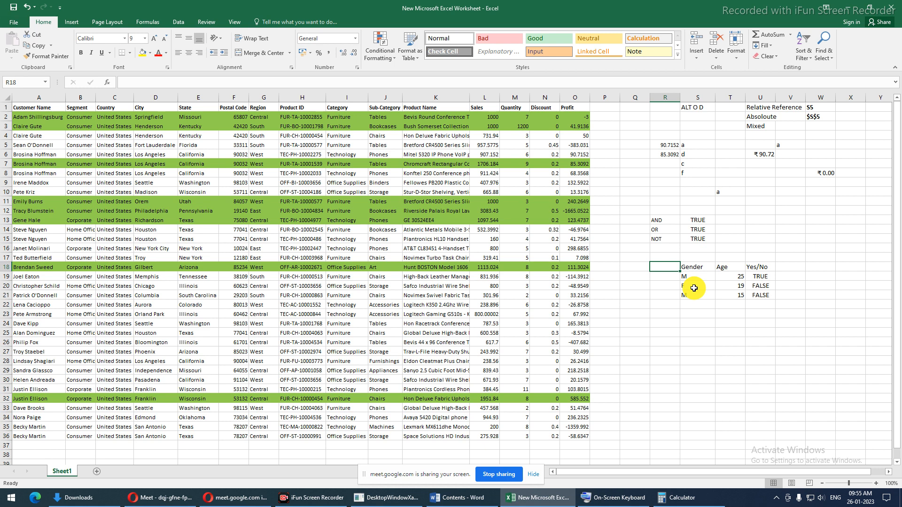
pyautogui.write('Country')
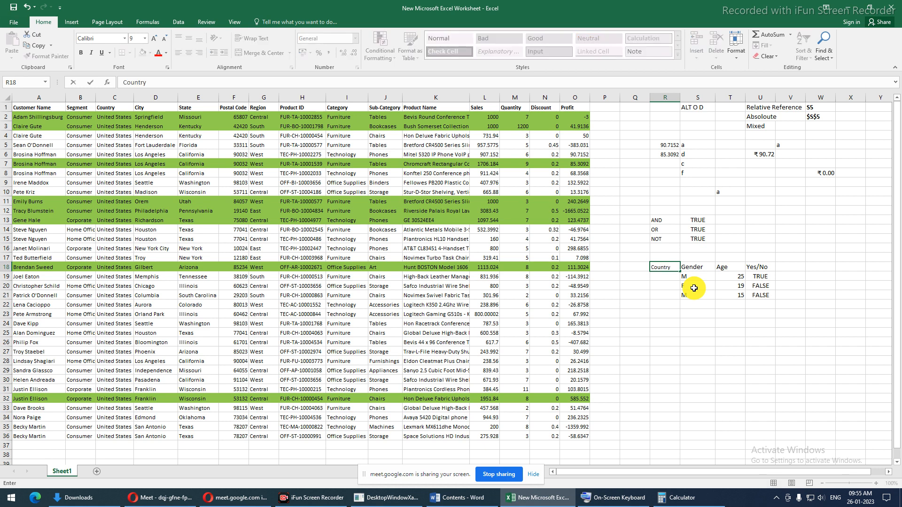
pyautogui.press('Return')
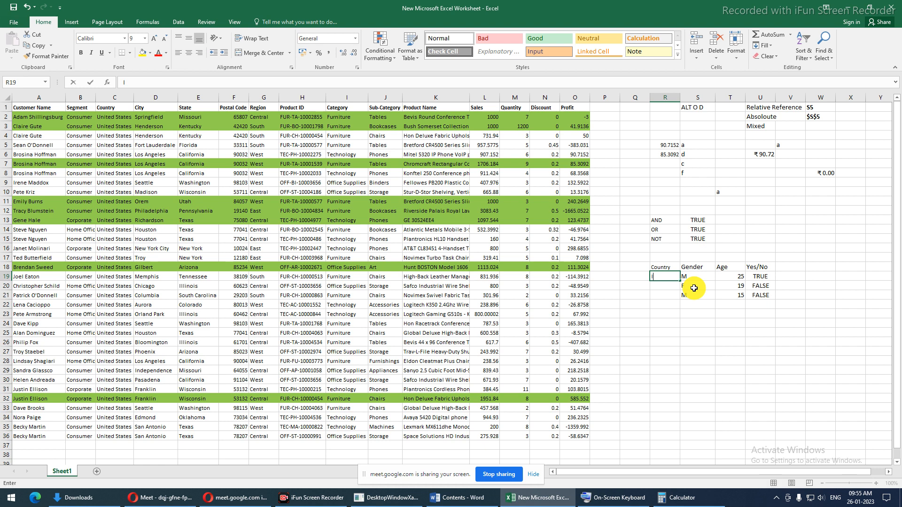
# - Fill the Country column with India in R19, Iran in R20 and Pakistan in R21
pyautogui.write('India')
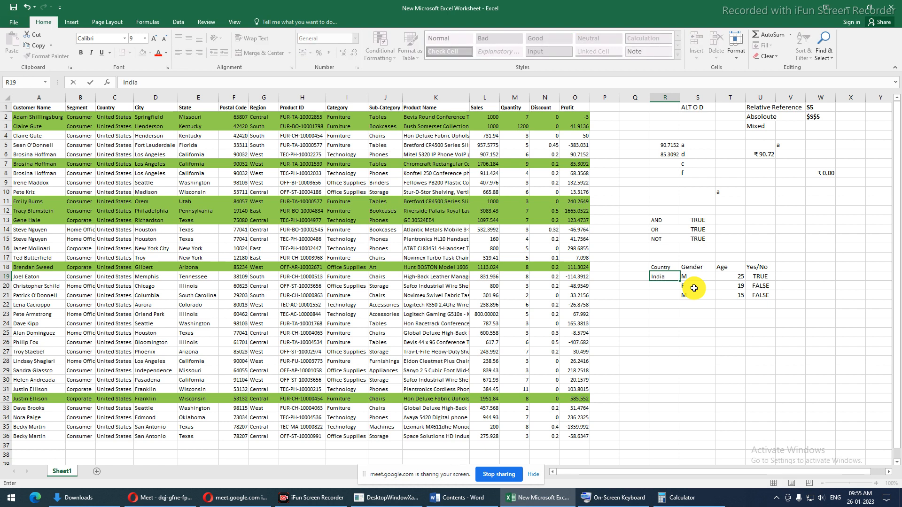
pyautogui.press('Return')
pyautogui.write('Ir')
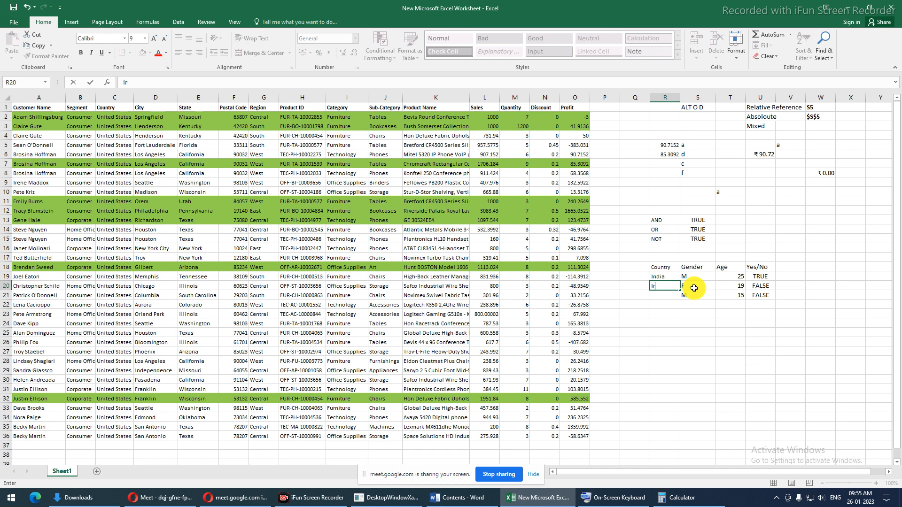
pyautogui.write('an')
pyautogui.click(694, 288)
pyautogui.press('Down')
pyautogui.press('Left')
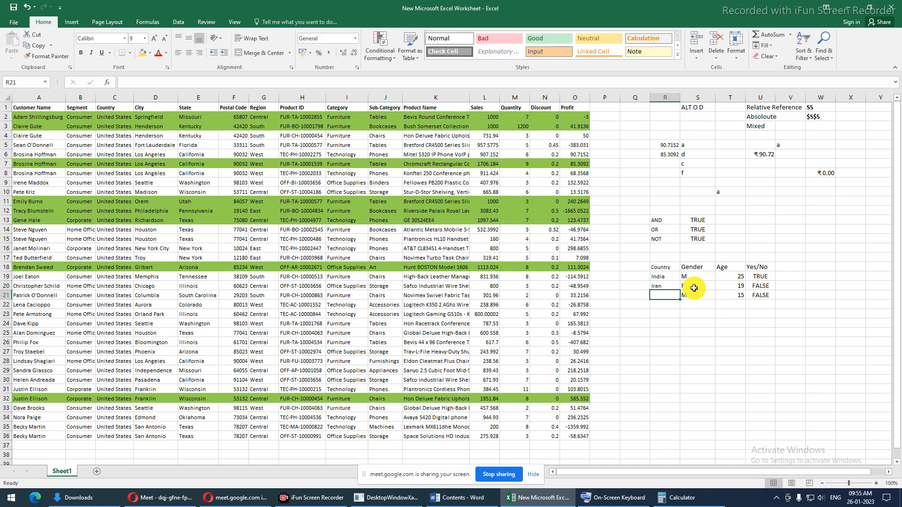
pyautogui.write('P')
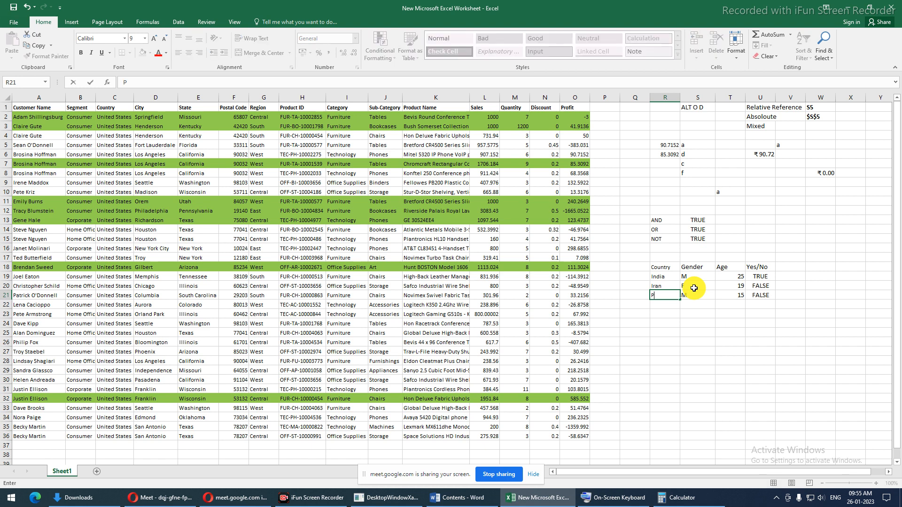
pyautogui.write('akistan')
pyautogui.press('Return')
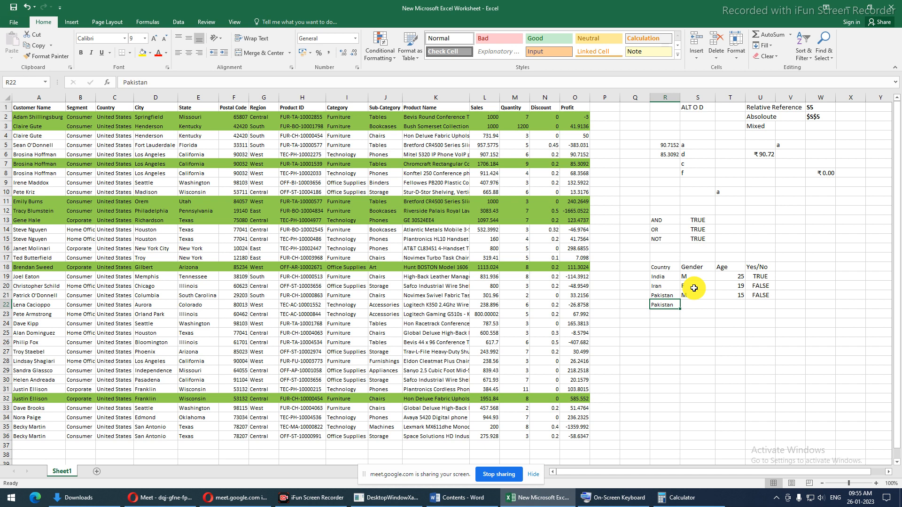
# - Start a fourth table row with country Pakistan in R22 and gender M in S22
pyautogui.write('Pakistan')
pyautogui.press('Tab')
pyautogui.write('M')
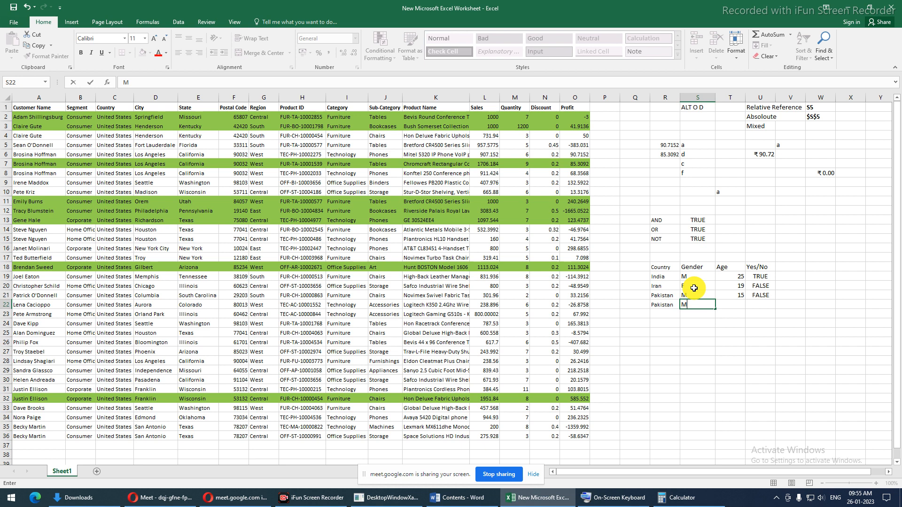
pyautogui.press('Tab')
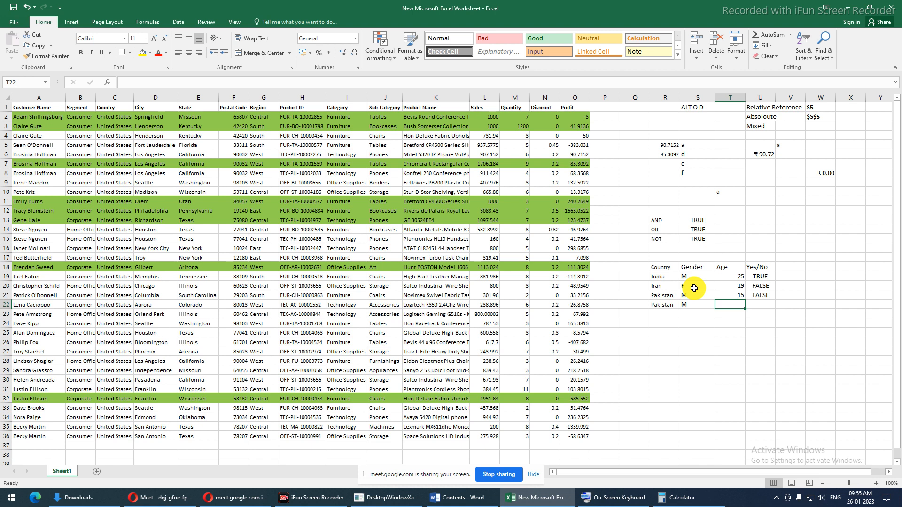
pyautogui.write('1')
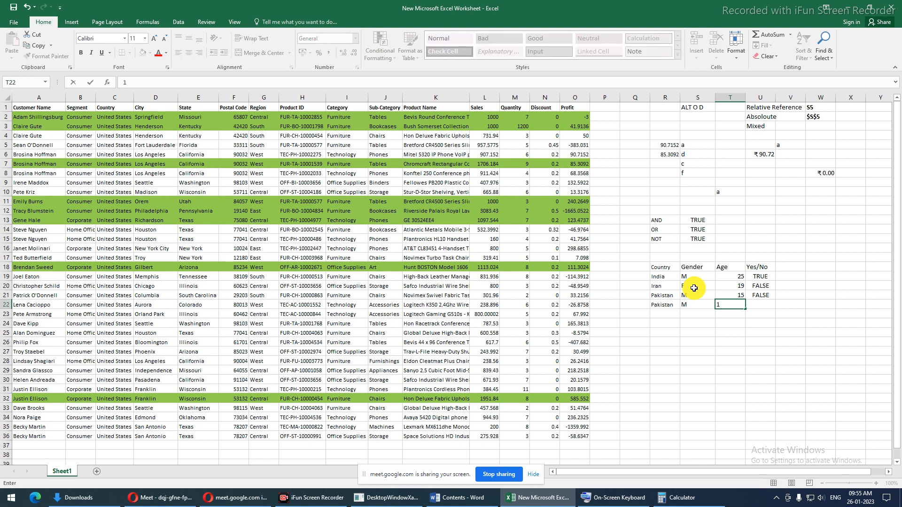
pyautogui.press('Escape')
# - Replace the country in R22 with China and enter age 23 in T22
pyautogui.press('Left')
pyautogui.press('Left')
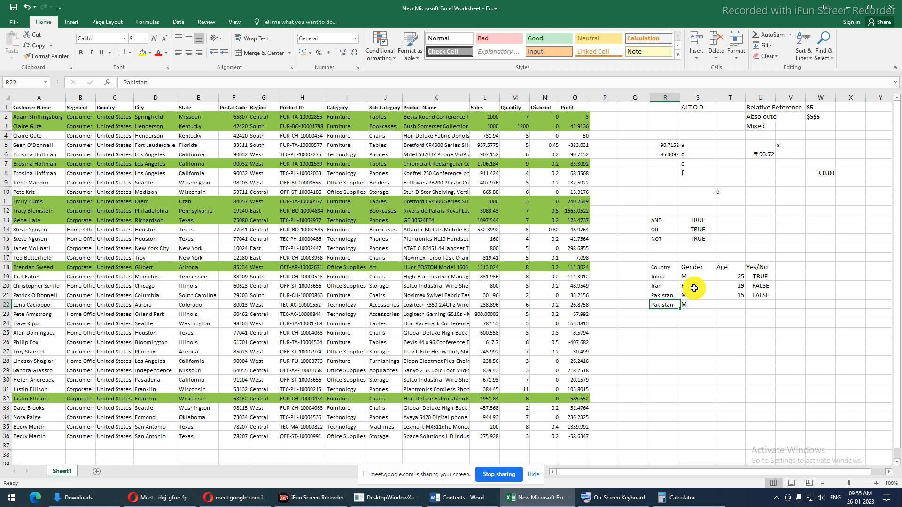
pyautogui.write('China')
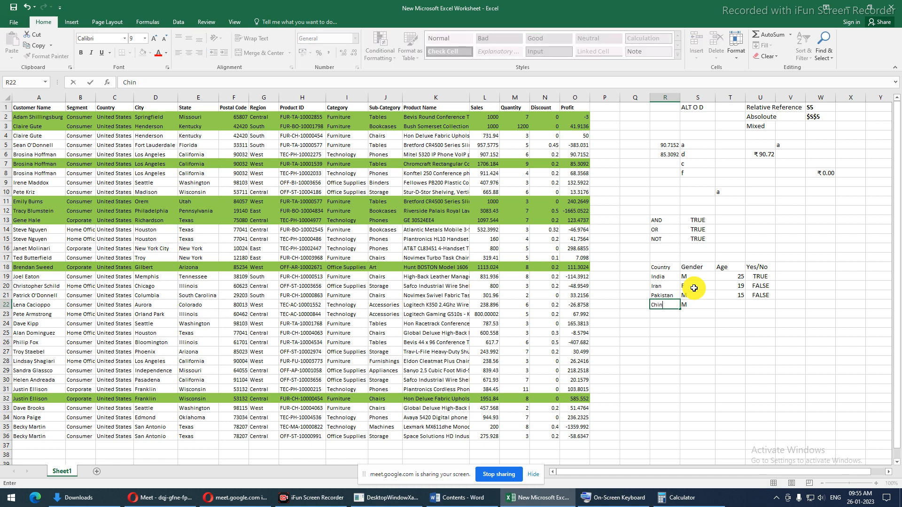
pyautogui.press('Tab')
pyautogui.press('Tab')
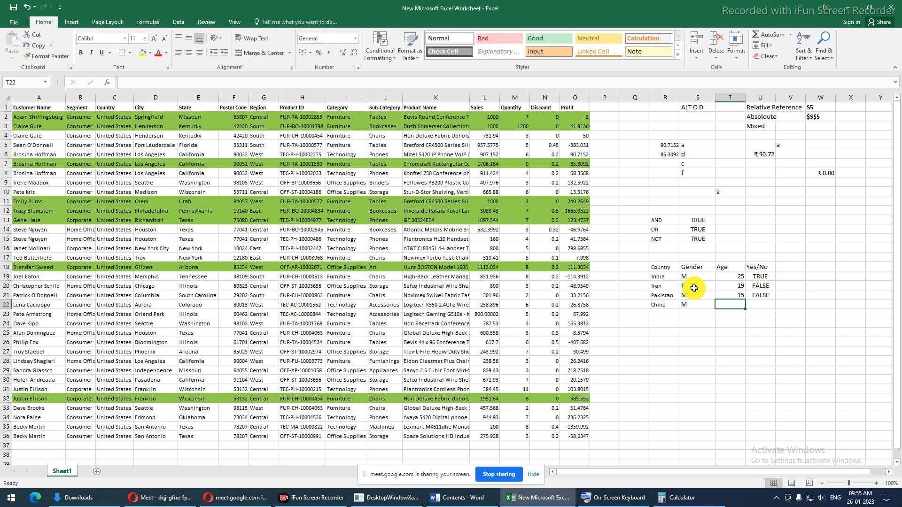
pyautogui.write('23')
pyautogui.press('Return')
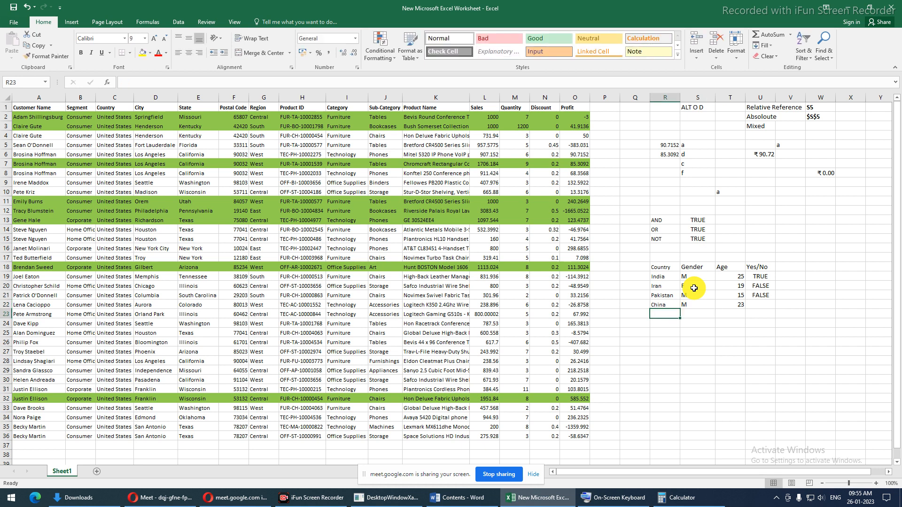
# - Mark the China row with ** in cell Q22
pyautogui.press('Left')
pyautogui.press('Up')
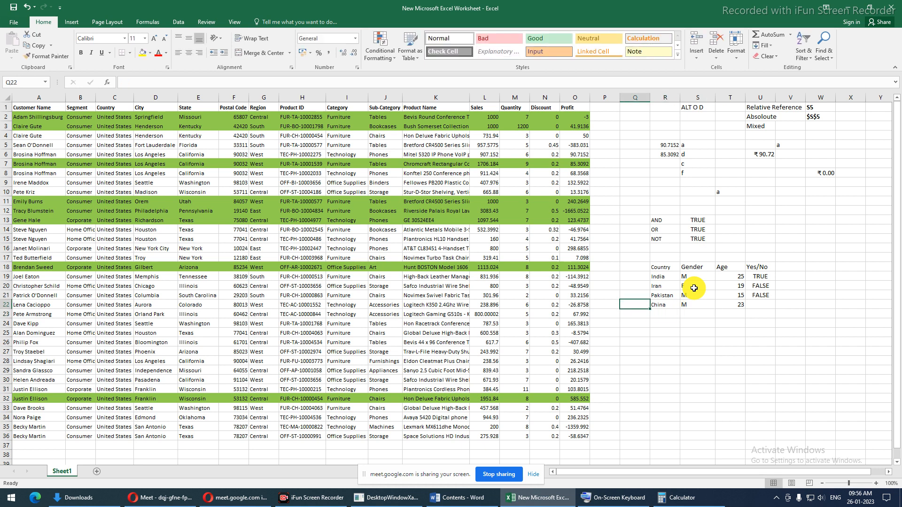
pyautogui.write('**')
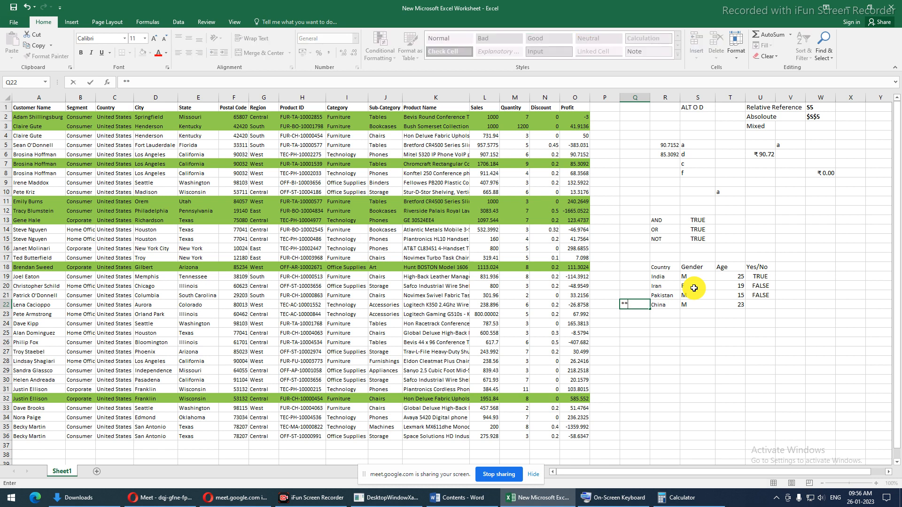
pyautogui.press('Right')
# - Copy the AND formula from U21 down into cell U22 for the China row
pyautogui.press('Right')
pyautogui.press('Right')
pyautogui.press('Right')
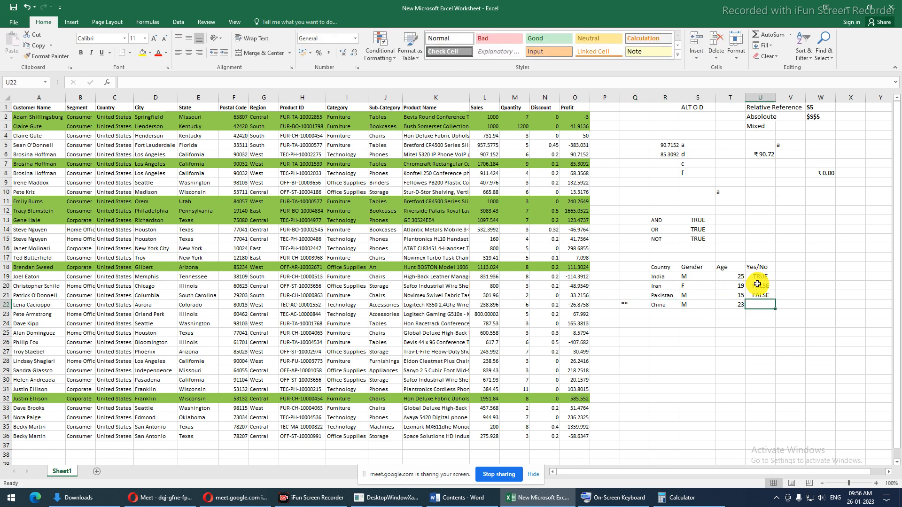
pyautogui.hotkey('ctrl', 'd')
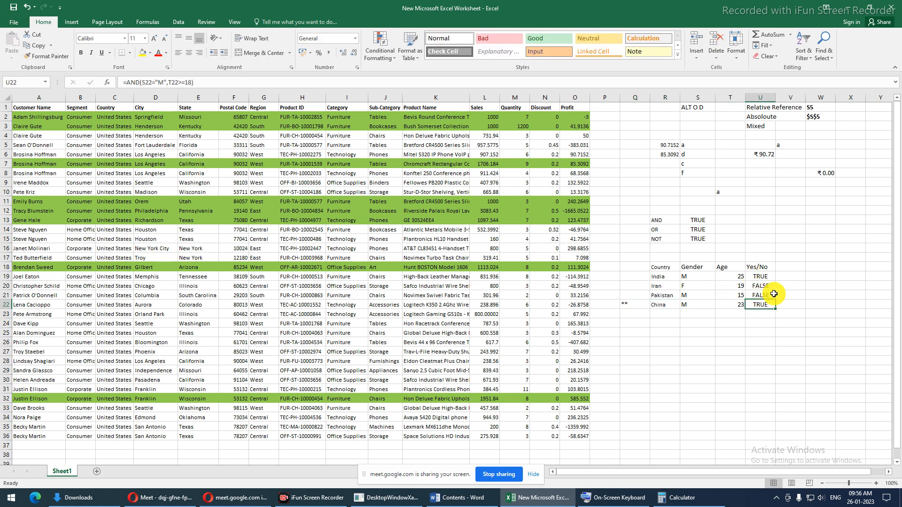
# - Add a second Yes/No column header in cell V18
pyautogui.click(774, 267)
pyautogui.moveTo(774, 267); pyautogui.dragTo(788, 267)
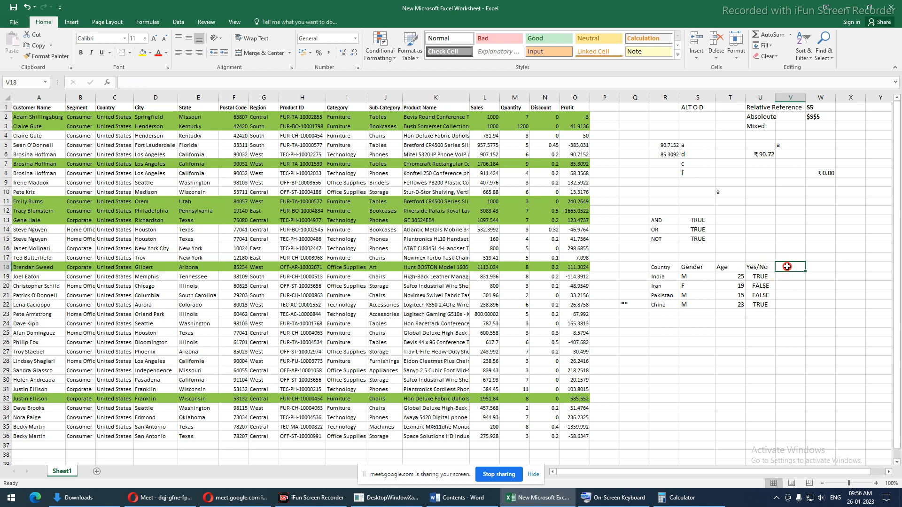
pyautogui.click(791, 277)
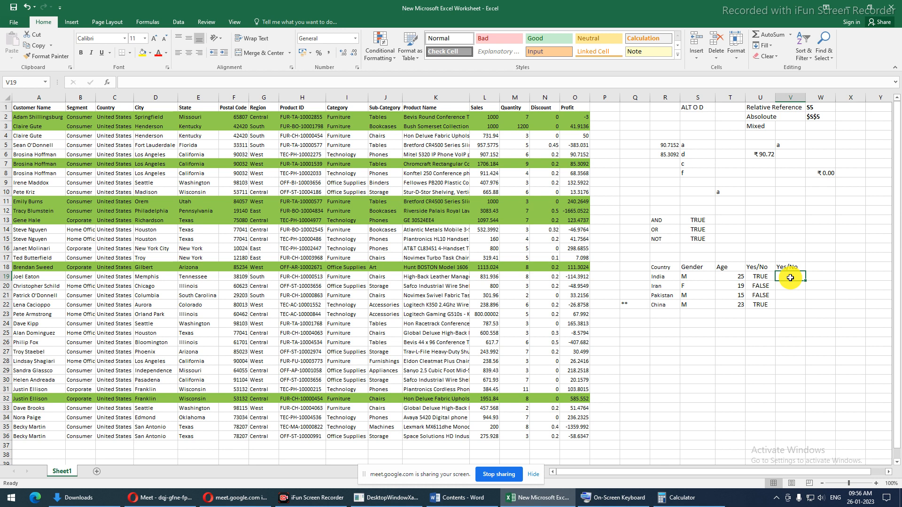
# - Enter =AND(R19="India",S19="M",T19>=21) in V19 and fill it down through V22
pyautogui.write('=')
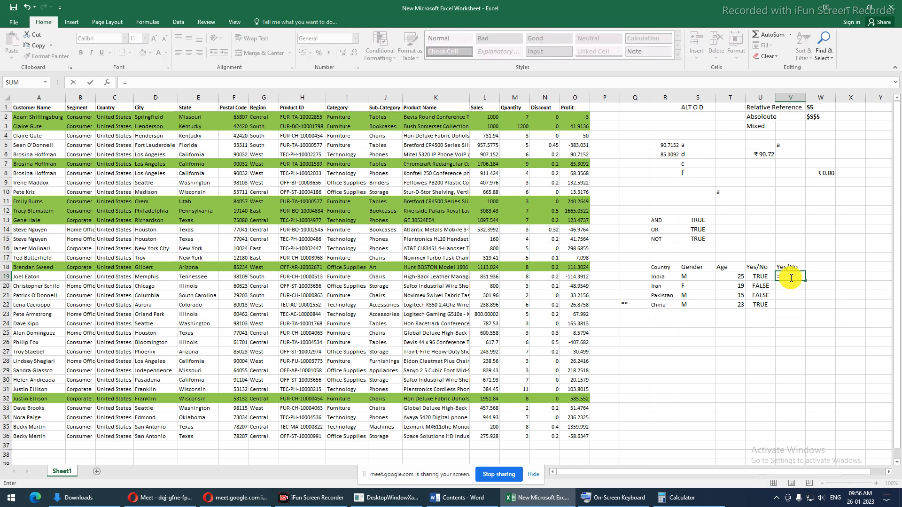
pyautogui.write('AND(')
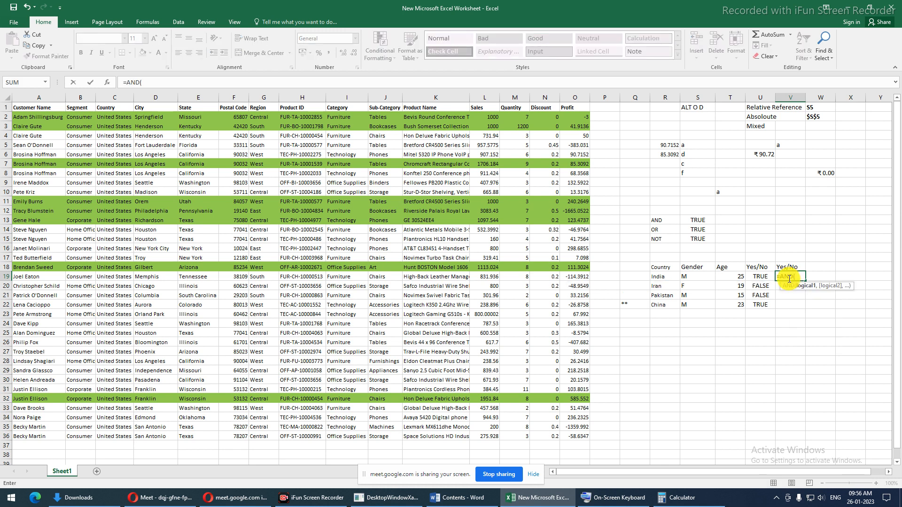
pyautogui.click(664, 277)
pyautogui.write('=')
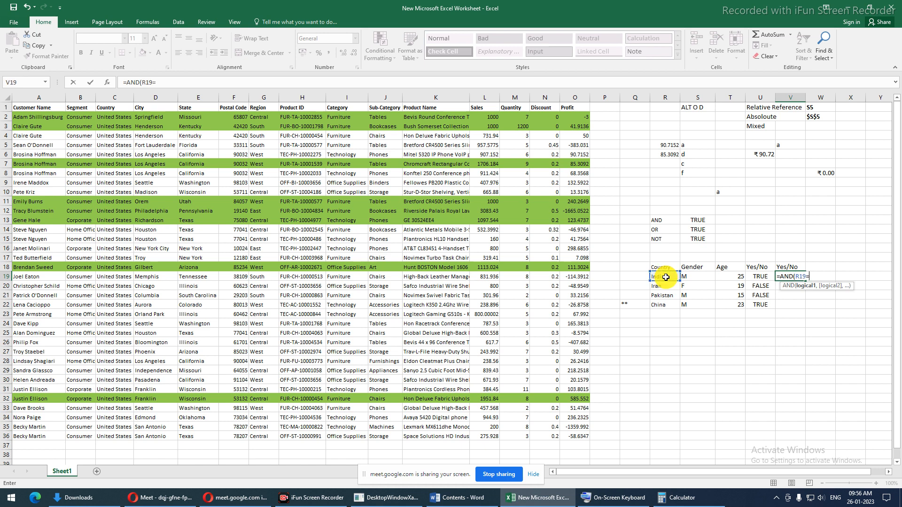
pyautogui.write('"India",')
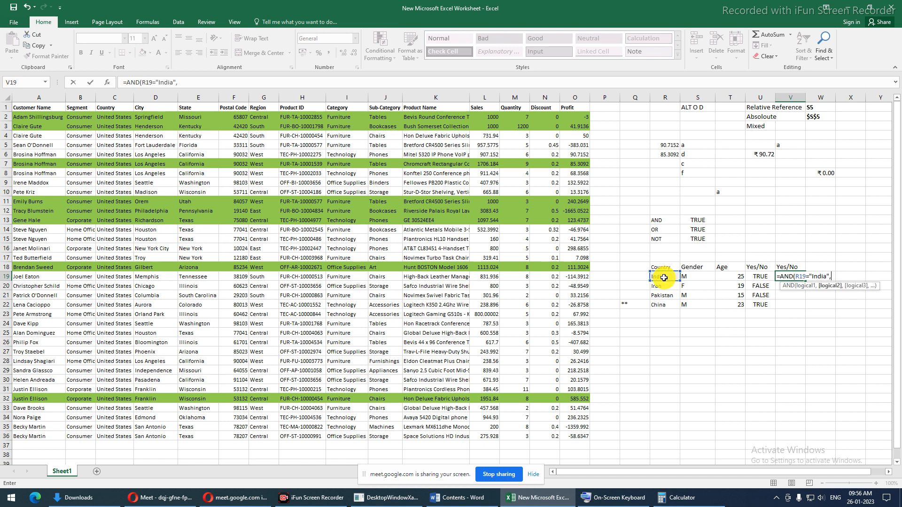
pyautogui.click(687, 277)
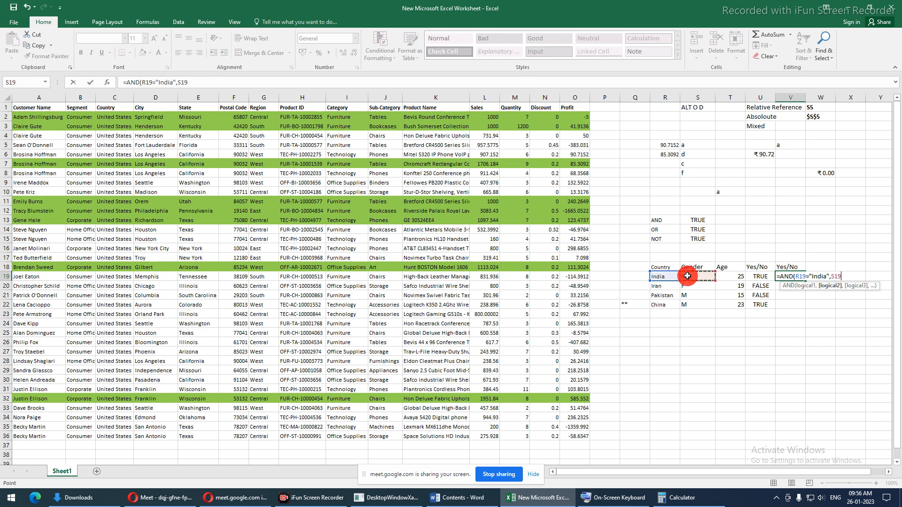
pyautogui.write('="')
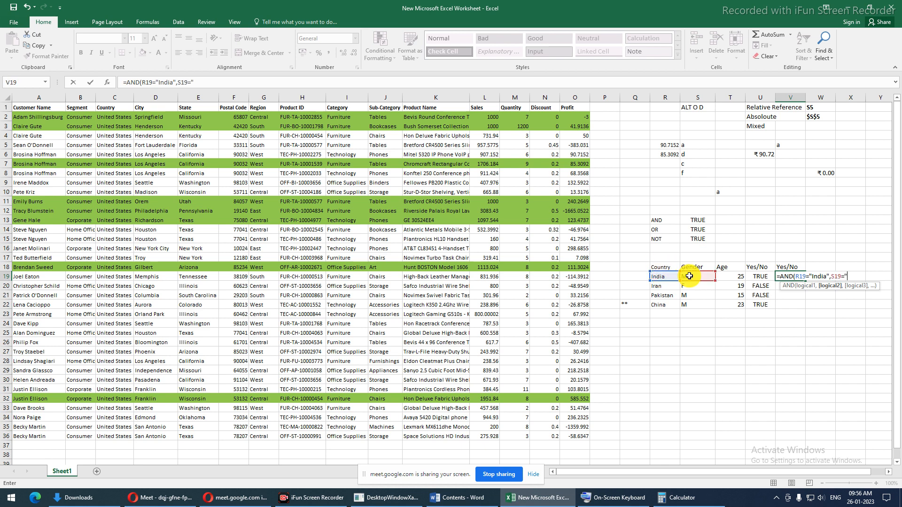
pyautogui.write('M",')
pyautogui.click(732, 276)
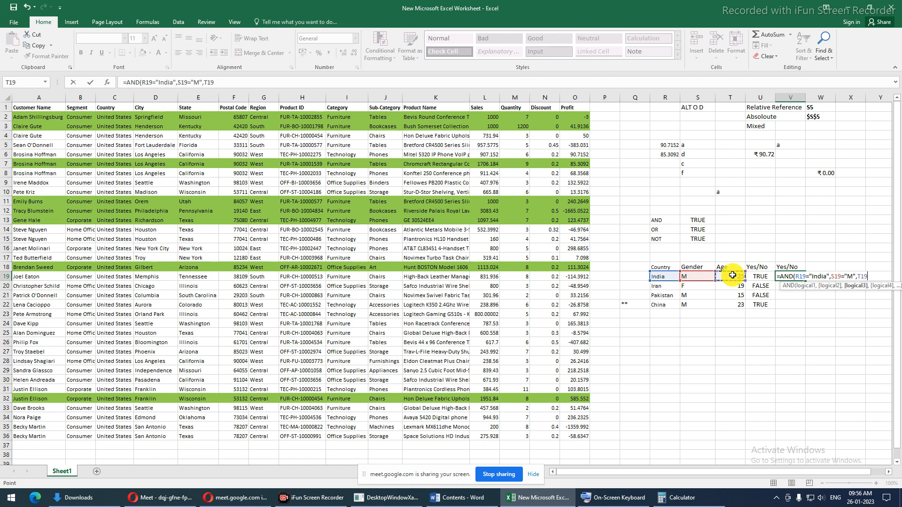
pyautogui.write('>=21)')
pyautogui.press('Return')
pyautogui.press('Up')
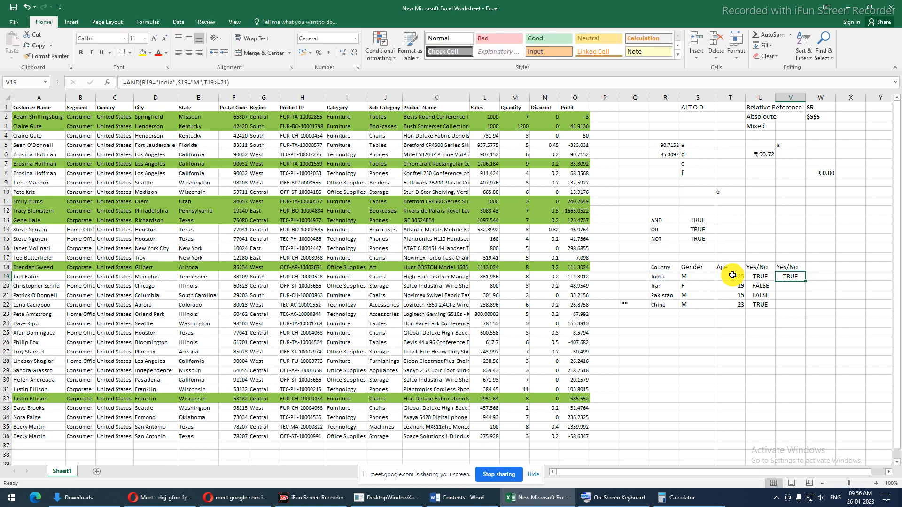
pyautogui.moveTo(805, 280); pyautogui.dragTo(805, 306)
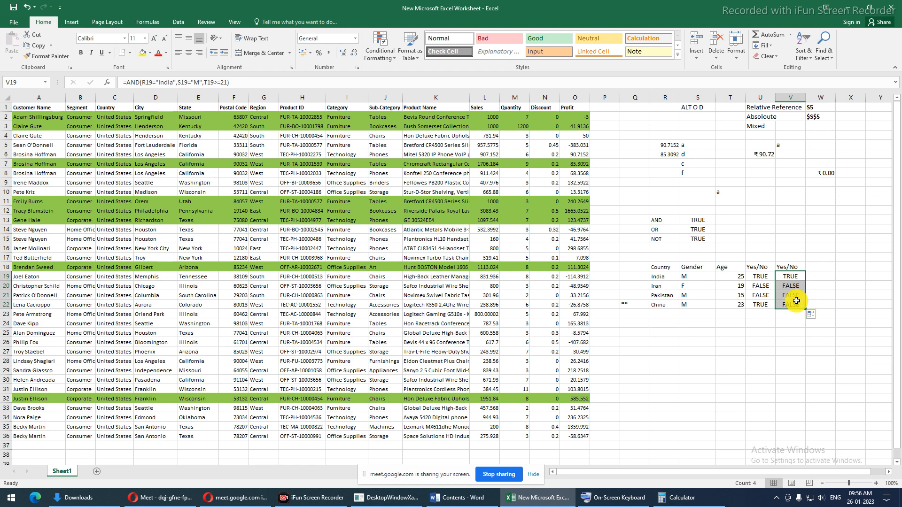
# - Examine the country, gender and age cells of rows 19 and 22 and the AND formula in V22
pyautogui.click(665, 276)
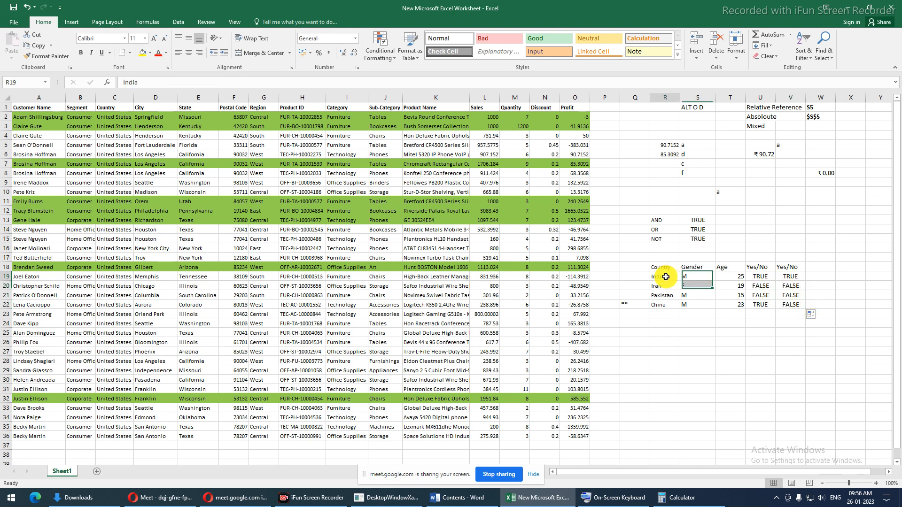
pyautogui.click(705, 277)
pyautogui.click(721, 278)
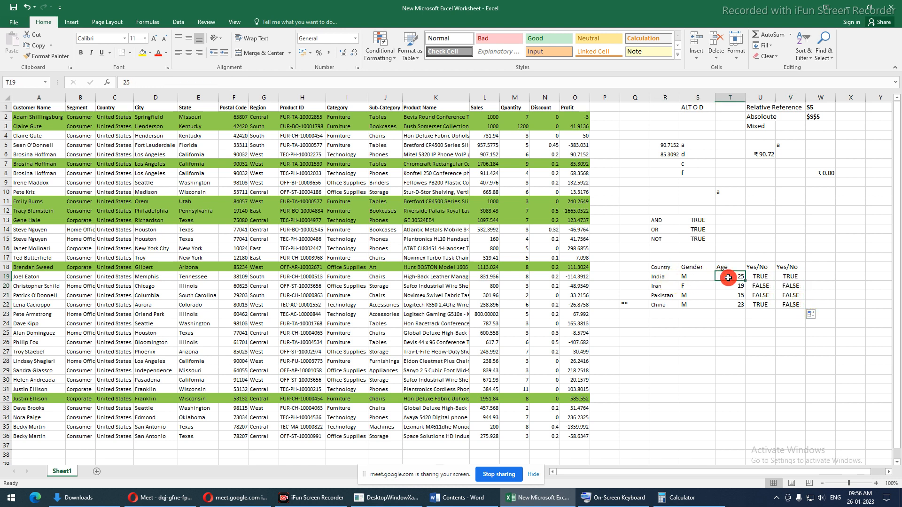
pyautogui.click(655, 307)
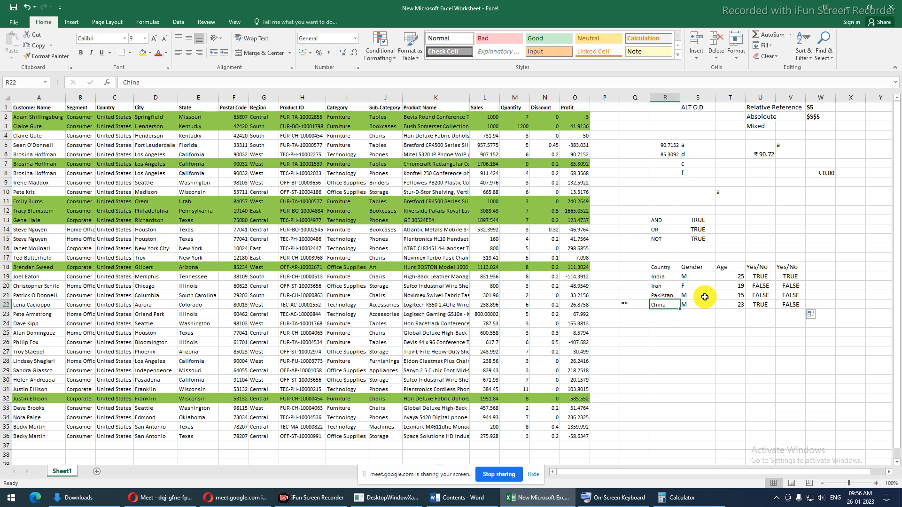
pyautogui.click(690, 305)
pyautogui.click(727, 305)
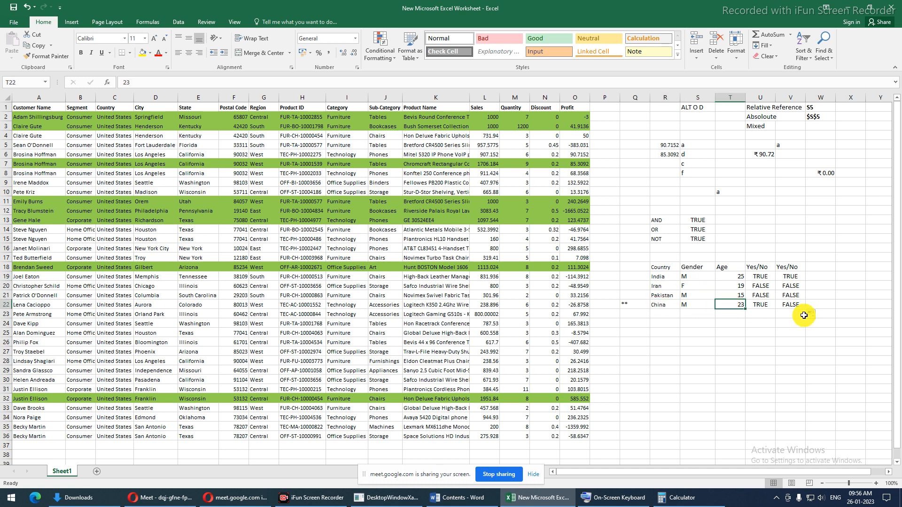
pyautogui.click(789, 304)
pyautogui.doubleClick(790, 305)
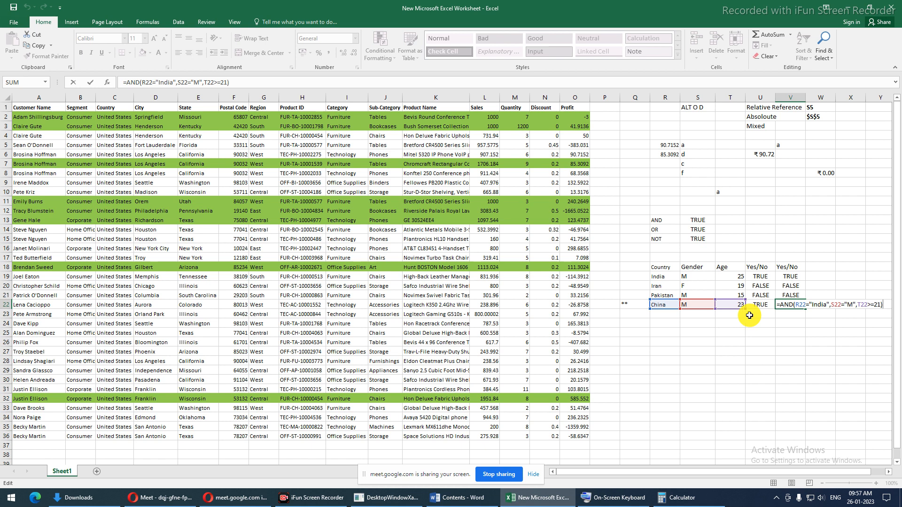
pyautogui.hotkey('ctrl', 'Return')
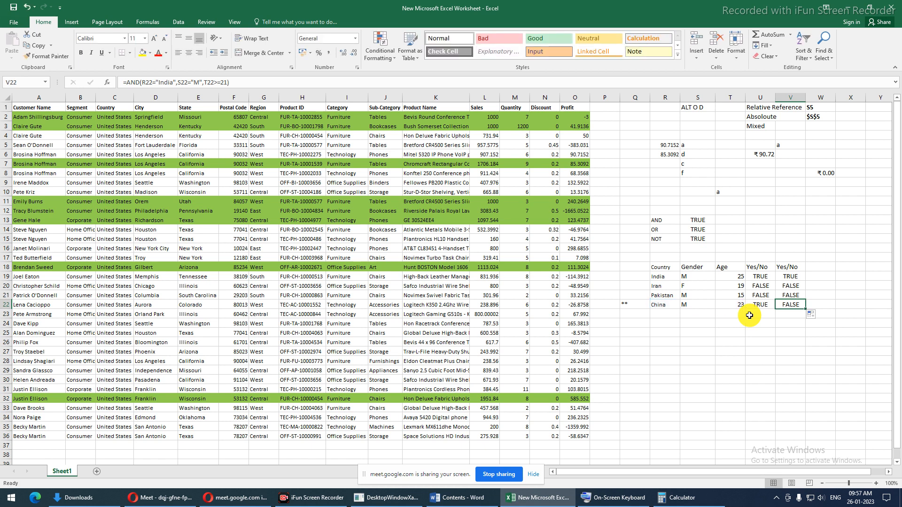
# - Replace the country in R22 with India and check the AND result in V22
pyautogui.click(666, 304)
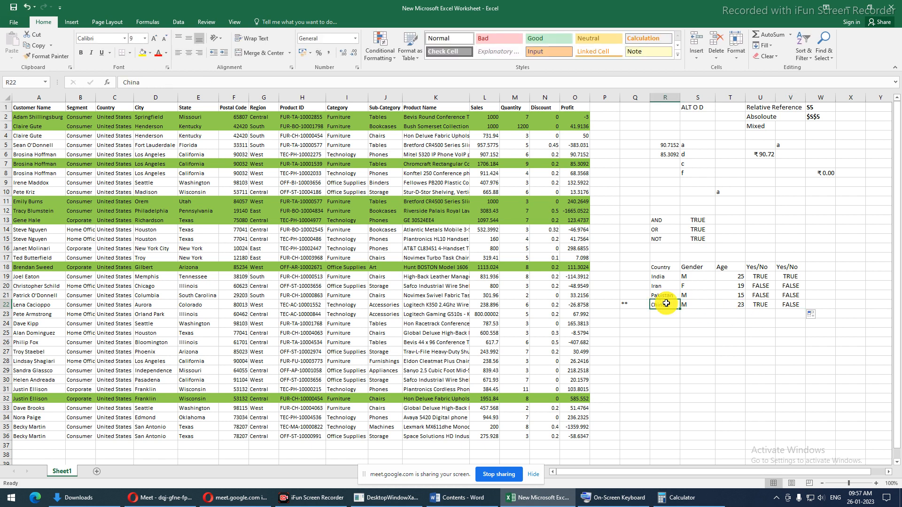
pyautogui.write('India')
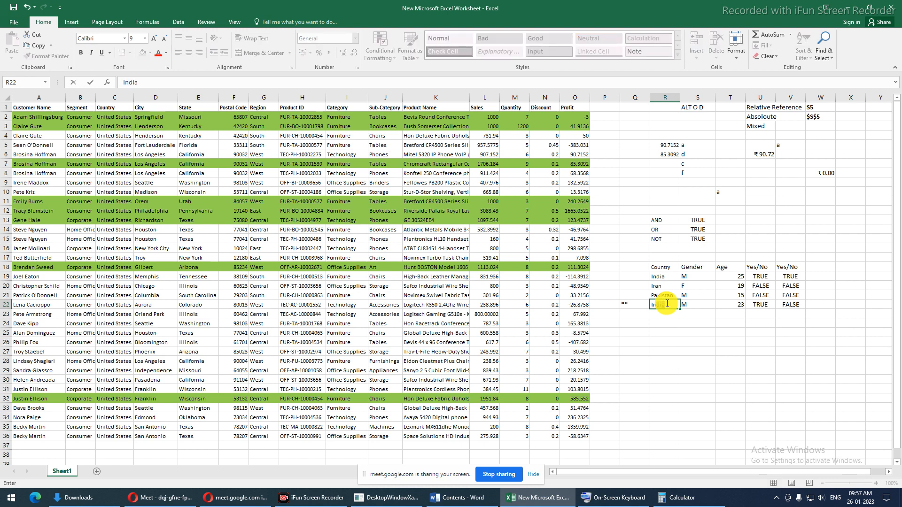
pyautogui.press('Return')
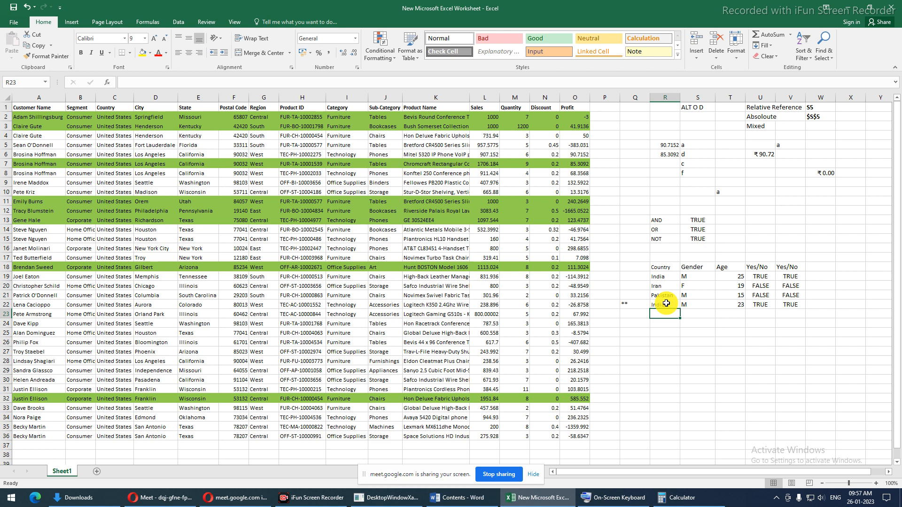
pyautogui.press('Right')
pyautogui.press('Right')
pyautogui.press('Right')
pyautogui.press('Right')
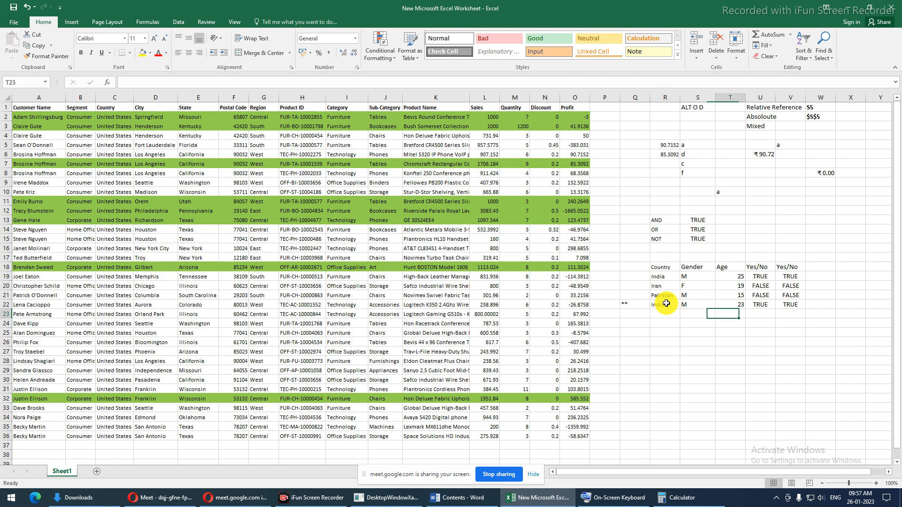
pyautogui.press('Up')
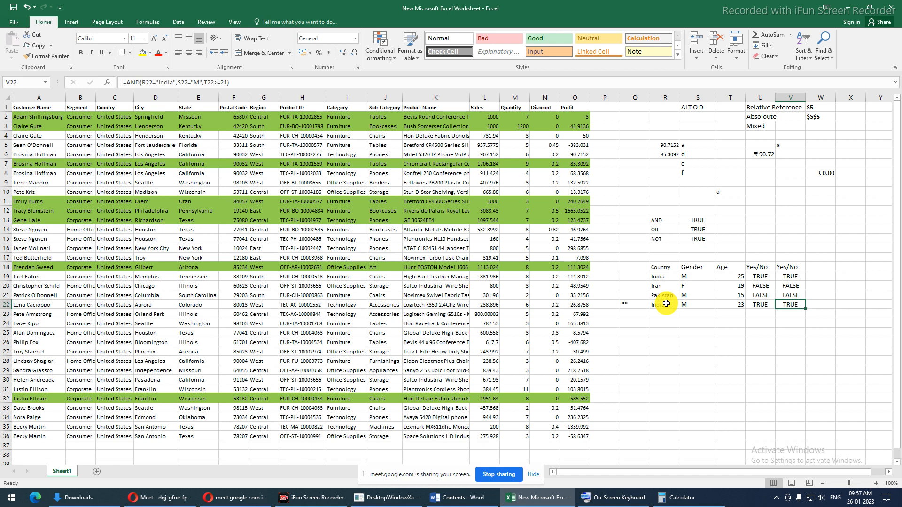
# - Add a third Yes/No column header in cell W18
pyautogui.click(814, 267)
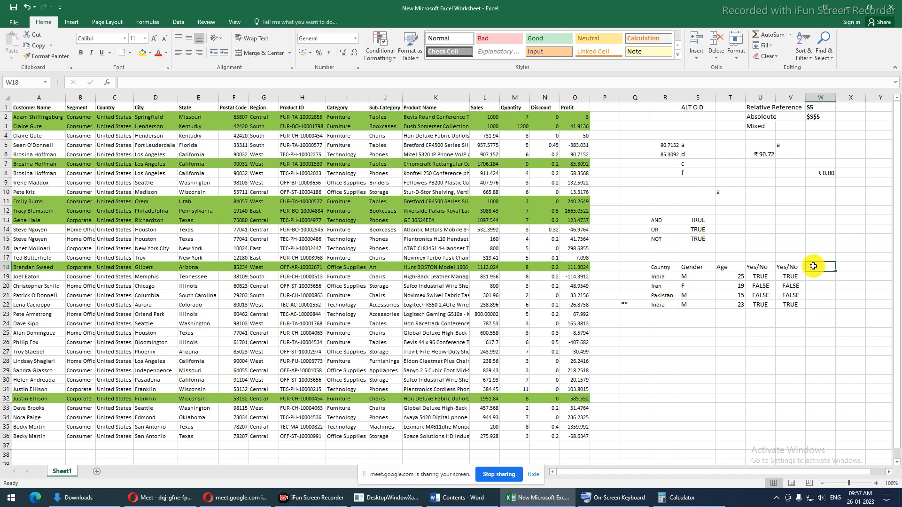
pyautogui.write('Yes/No')
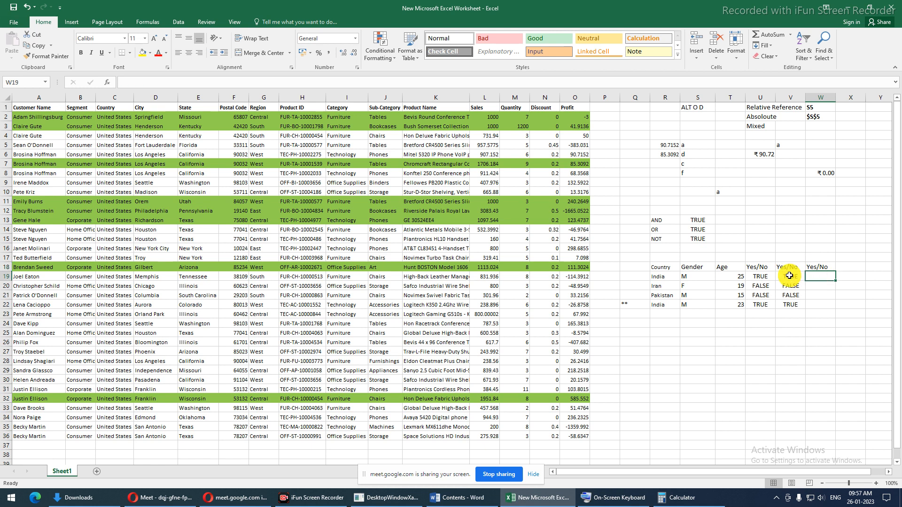
pyautogui.click(791, 276)
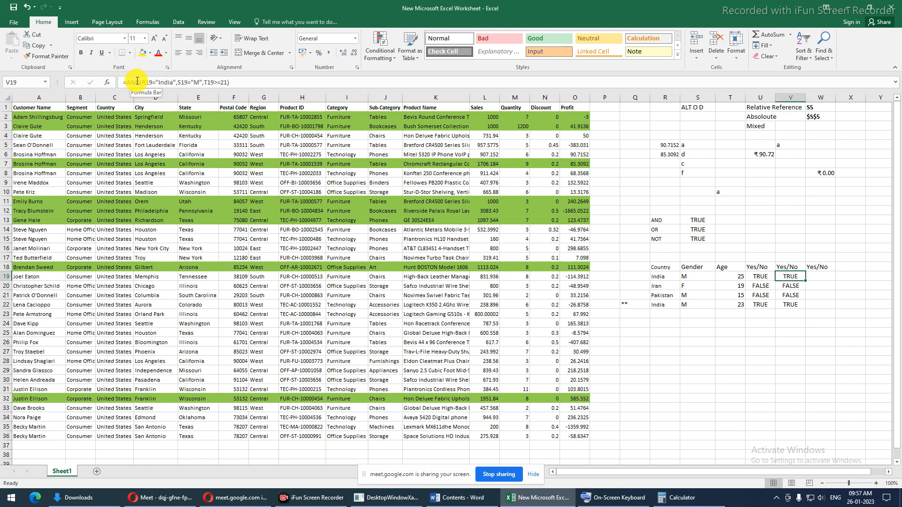
pyautogui.moveTo(140, 82); pyautogui.dragTo(291, 84)
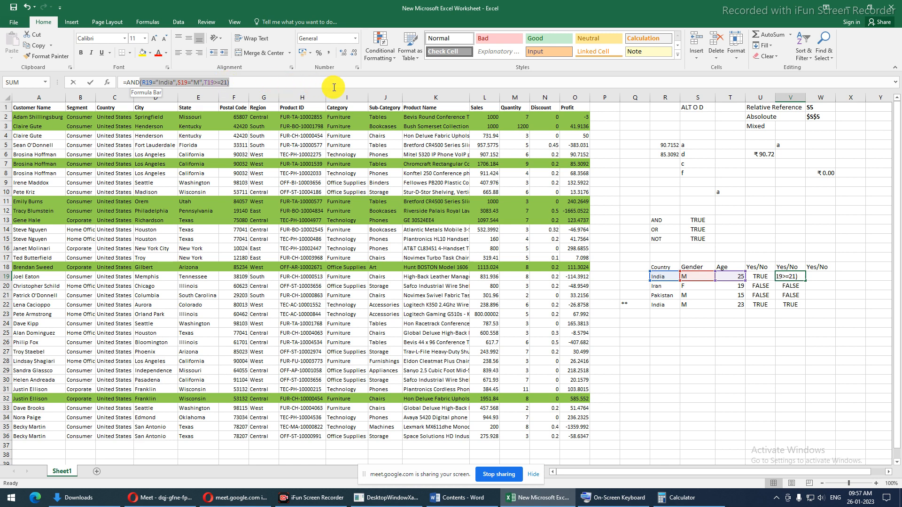
pyautogui.press('Escape')
pyautogui.click(811, 276)
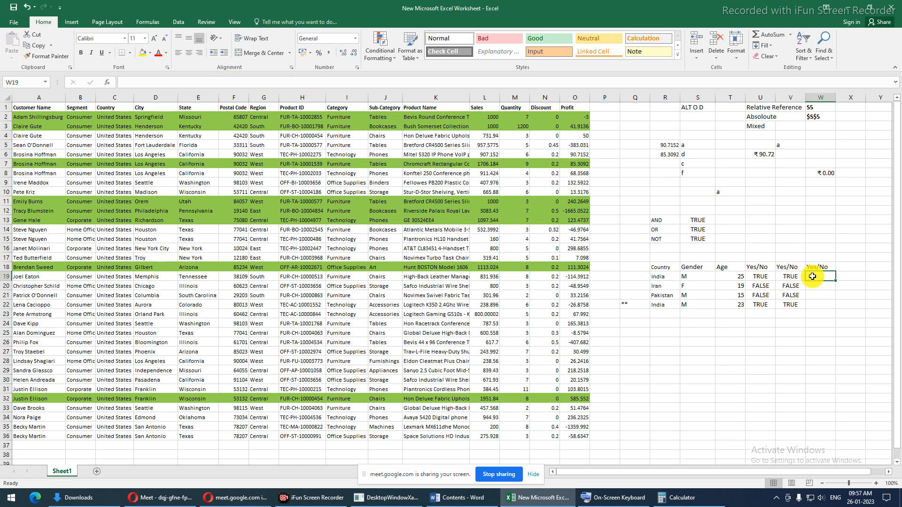
pyautogui.write('=OR(')
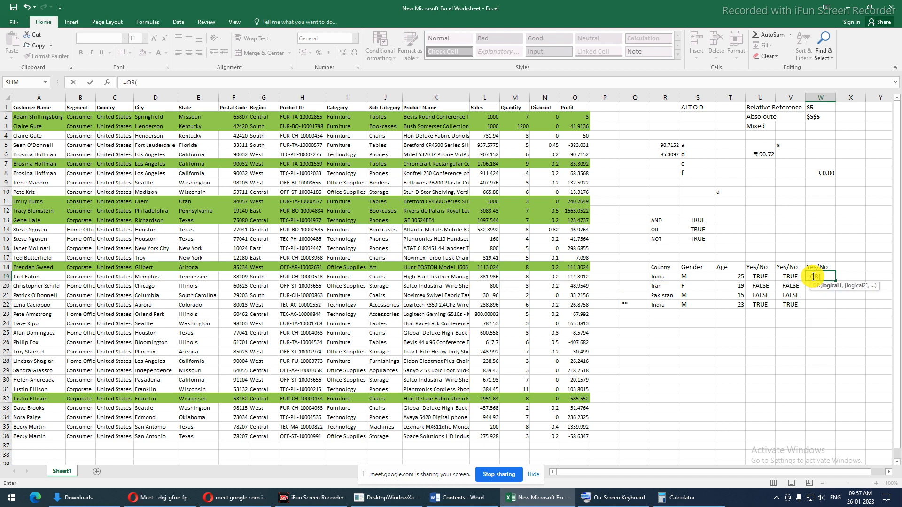
pyautogui.press('Escape')
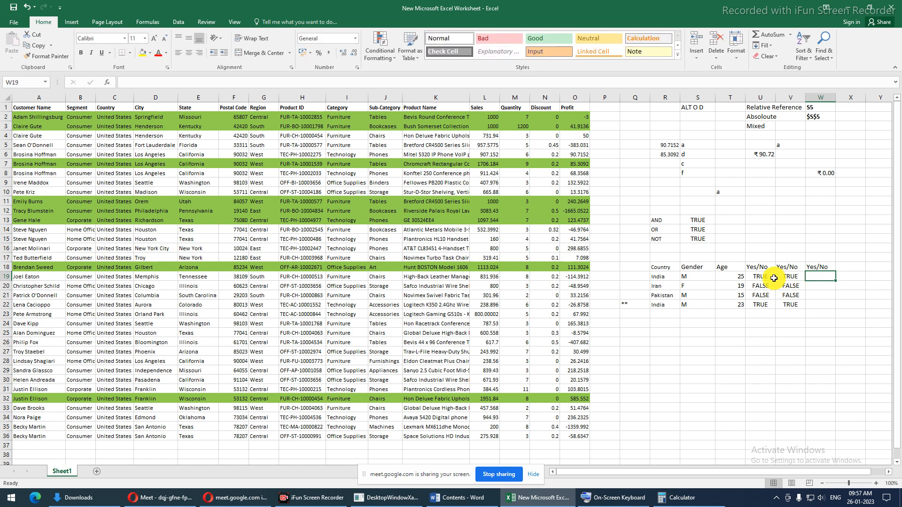
pyautogui.click(779, 278)
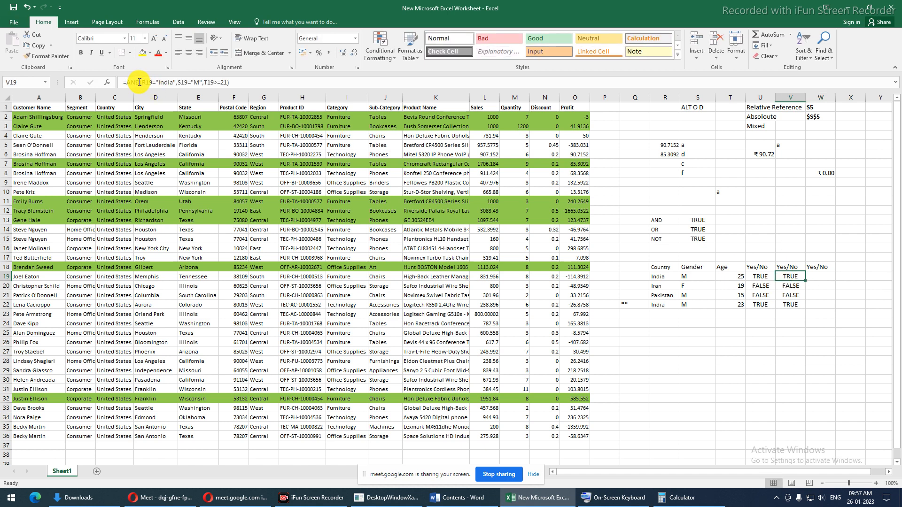
pyautogui.moveTo(141, 82); pyautogui.dragTo(372, 83)
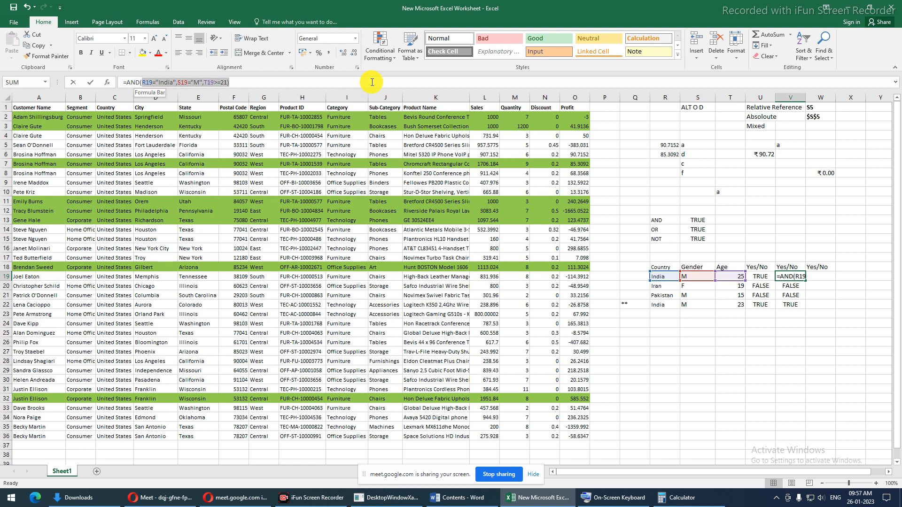
pyautogui.press('Escape')
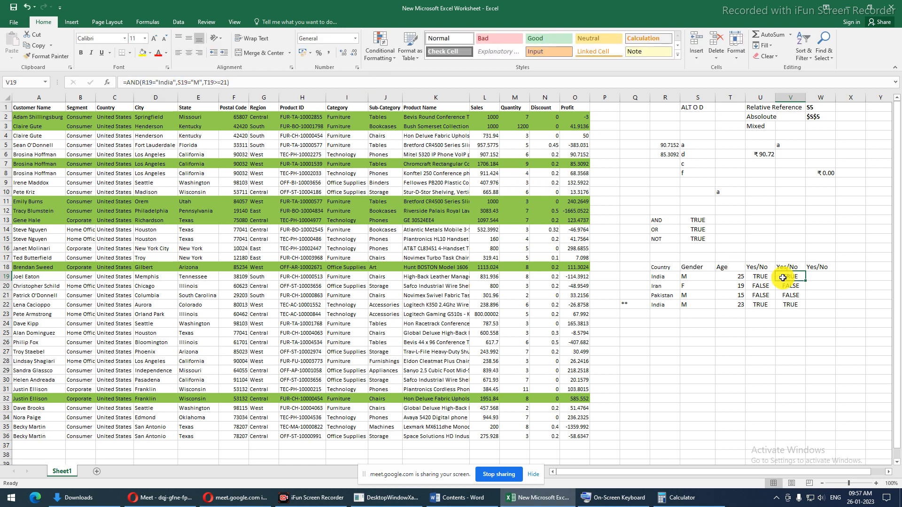
# - Enter =OR(R19="India",S19="M",T19>=21) in W19 and fill it down through W22
pyautogui.click(817, 278)
pyautogui.write('=')
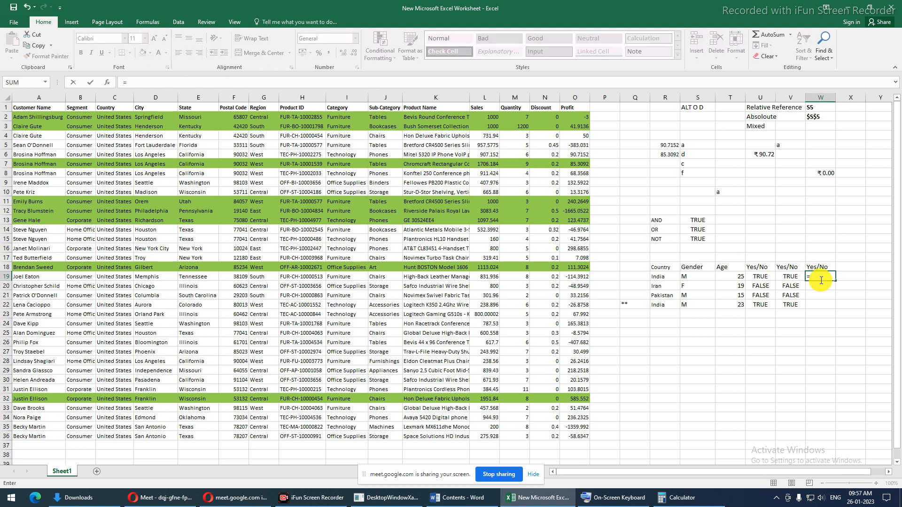
pyautogui.write('or')
pyautogui.press('Tab')
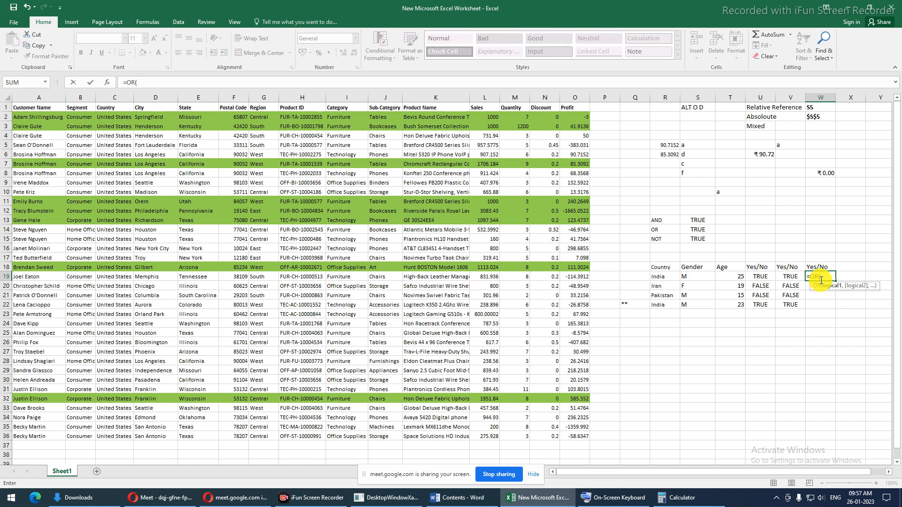
pyautogui.click(667, 276)
pyautogui.write('=')
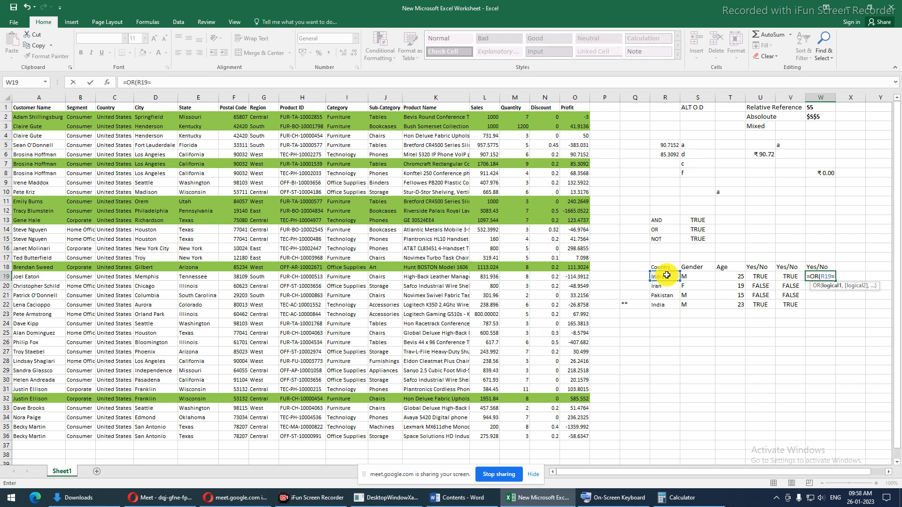
pyautogui.write('"India",')
pyautogui.click(700, 276)
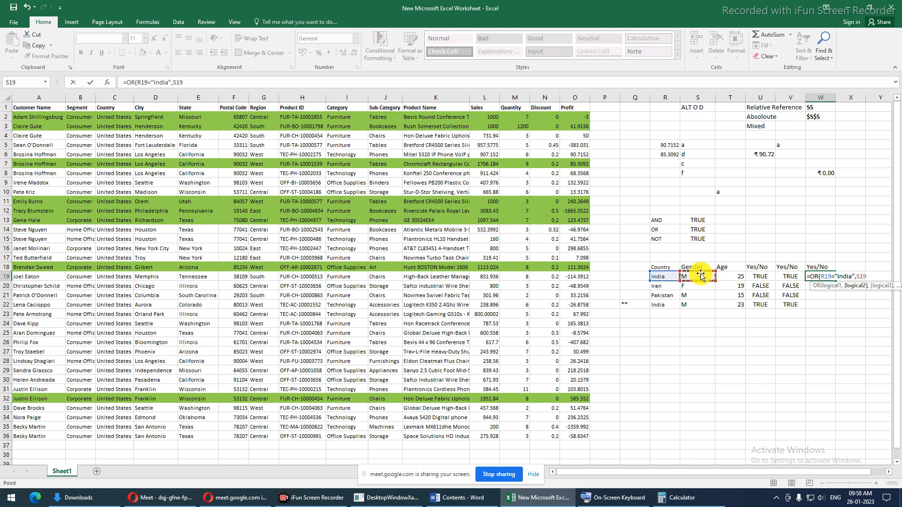
pyautogui.write('="M",')
pyautogui.click(727, 277)
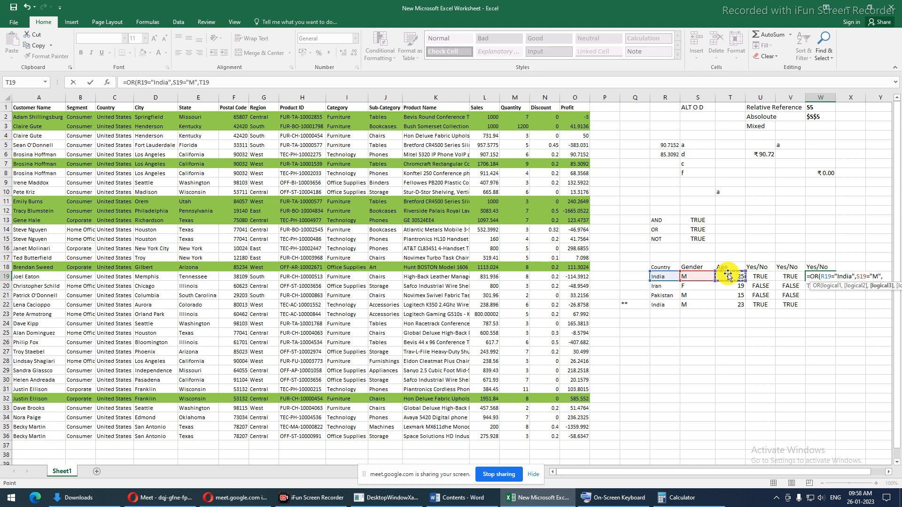
pyautogui.write('>=')
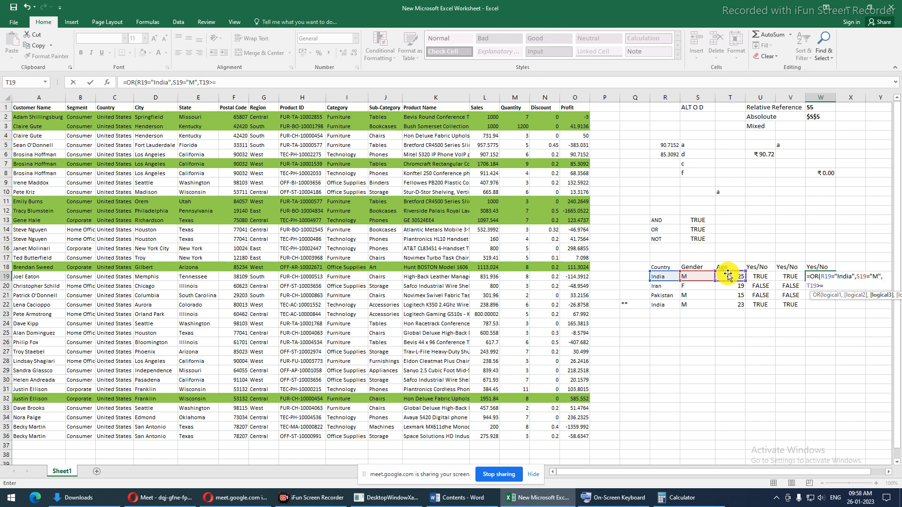
pyautogui.write('21')
pyautogui.hotkey('ctrl', 'Return')
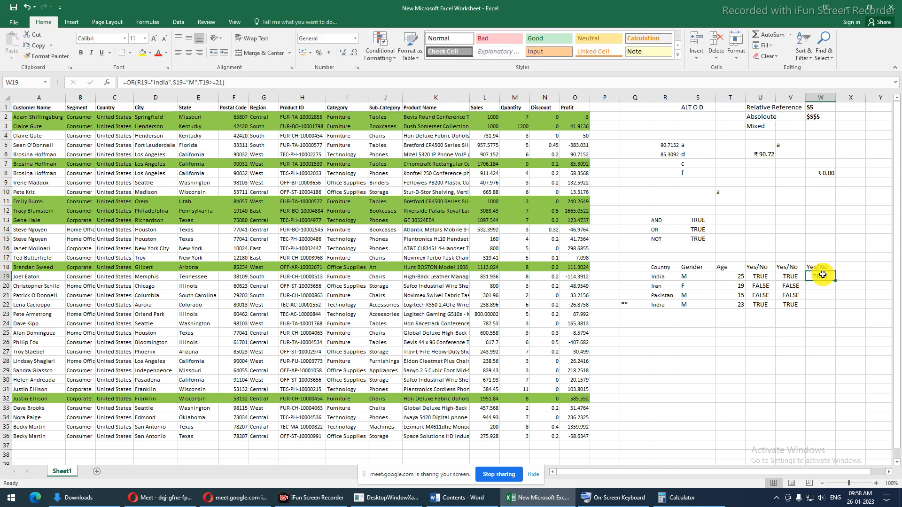
pyautogui.moveTo(835, 281); pyautogui.dragTo(839, 308)
# - Examine the OR formula in W20 against the country, gender and age cells of row 20
pyautogui.click(820, 289)
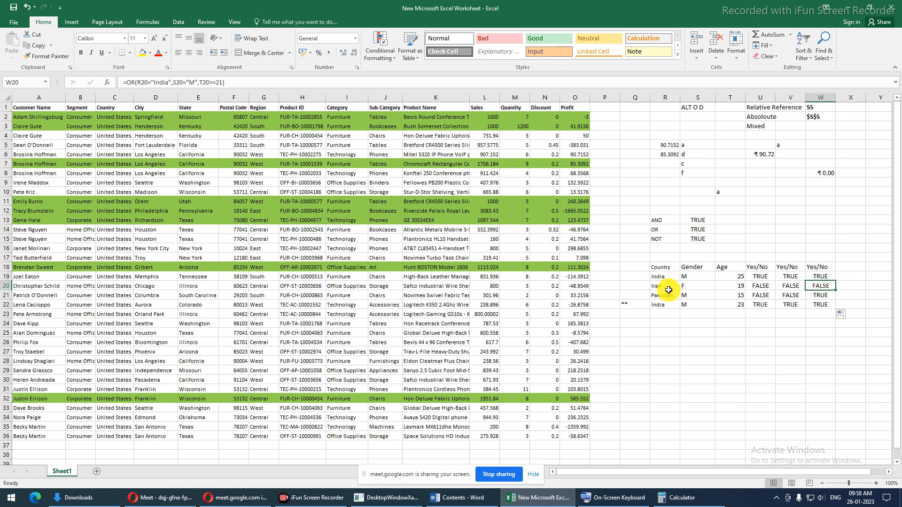
pyautogui.press('F2')
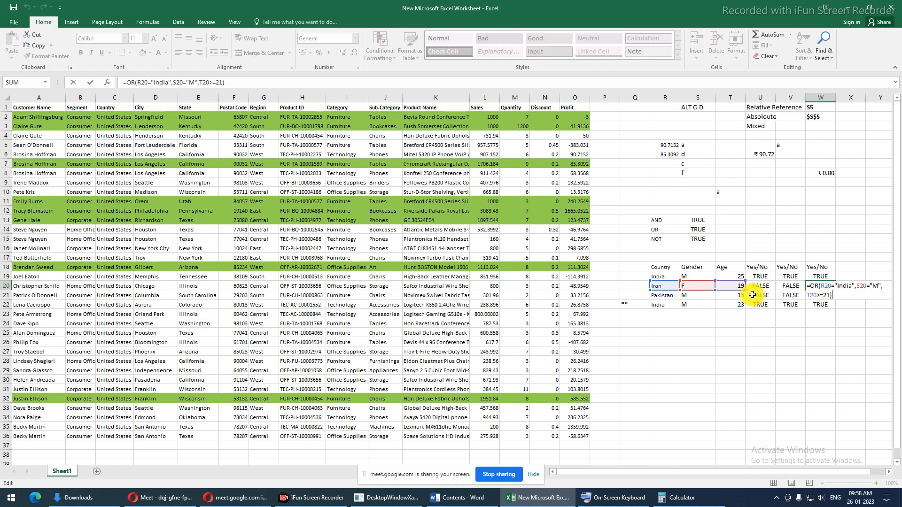
pyautogui.hotkey('ctrl', 'Return')
pyautogui.moveTo(659, 288); pyautogui.dragTo(728, 291)
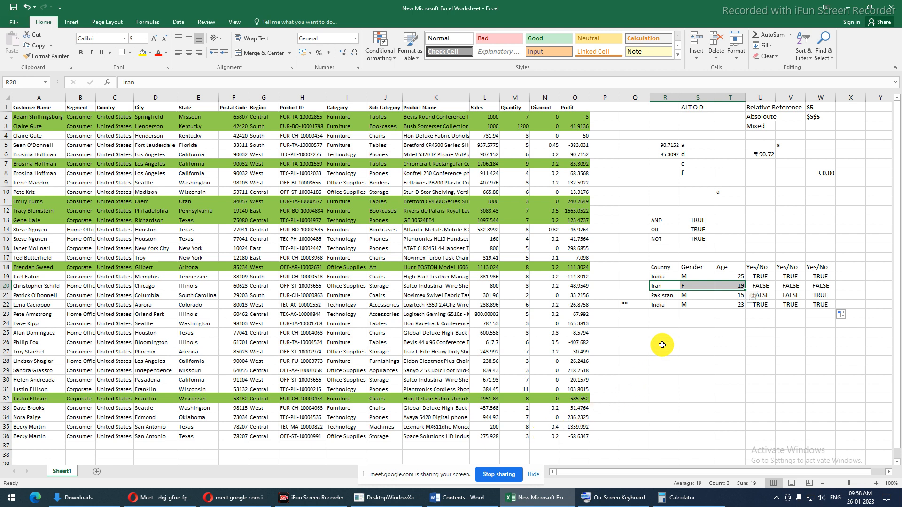
# - Enter the comparison formulas =2<>4 in R24 and =2=4 in R25
pyautogui.click(662, 325)
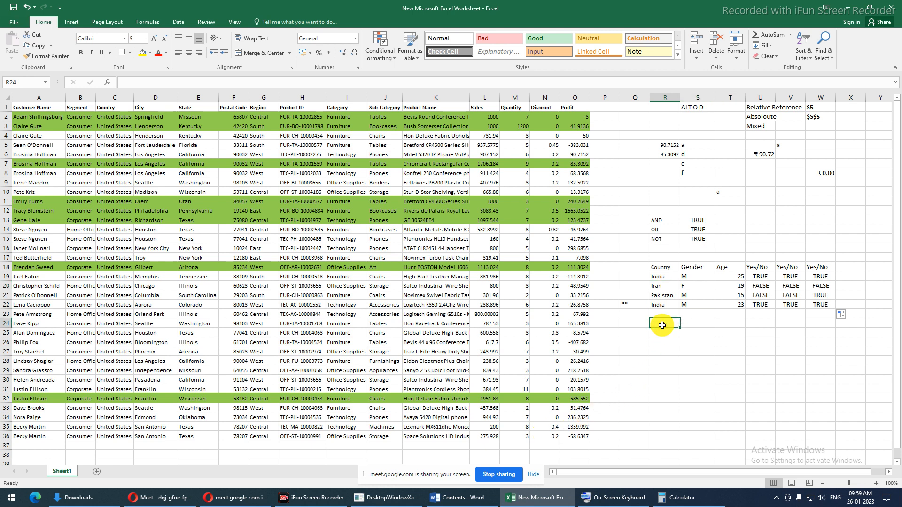
pyautogui.write('=2<>')
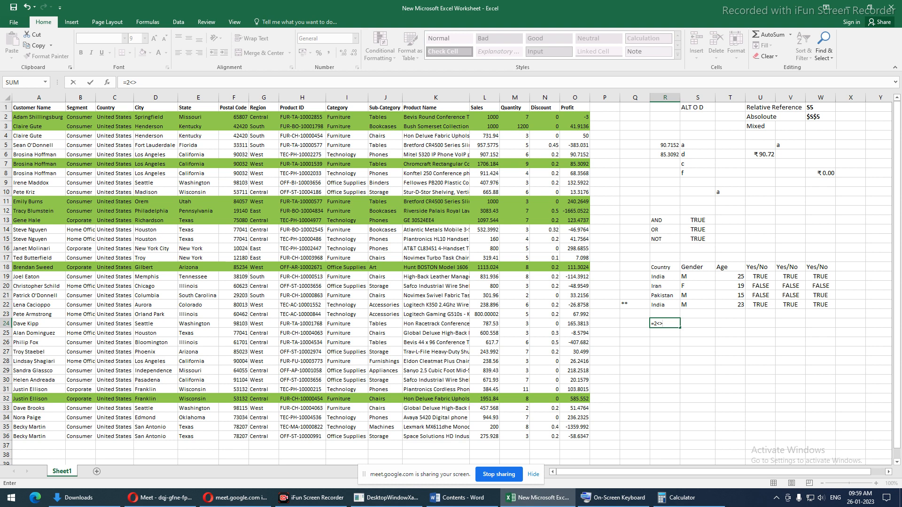
pyautogui.write('4')
pyautogui.press('Return')
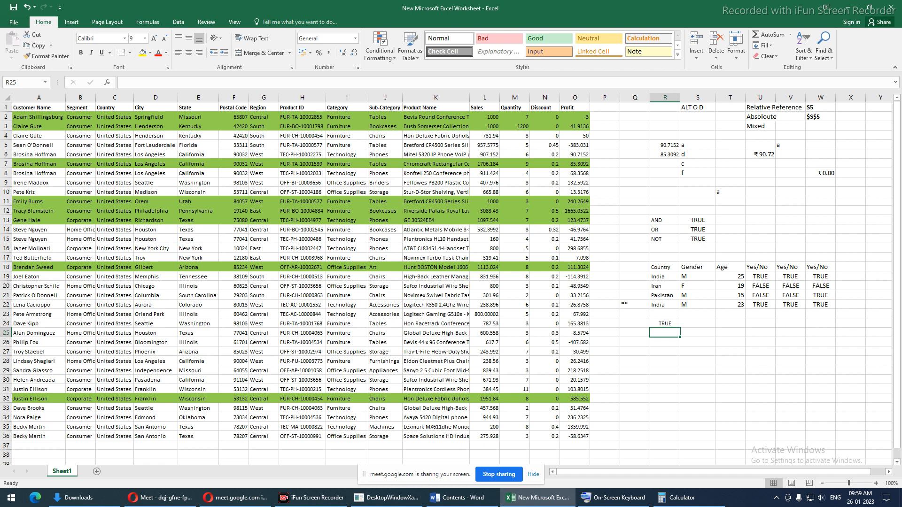
pyautogui.write('=2=4')
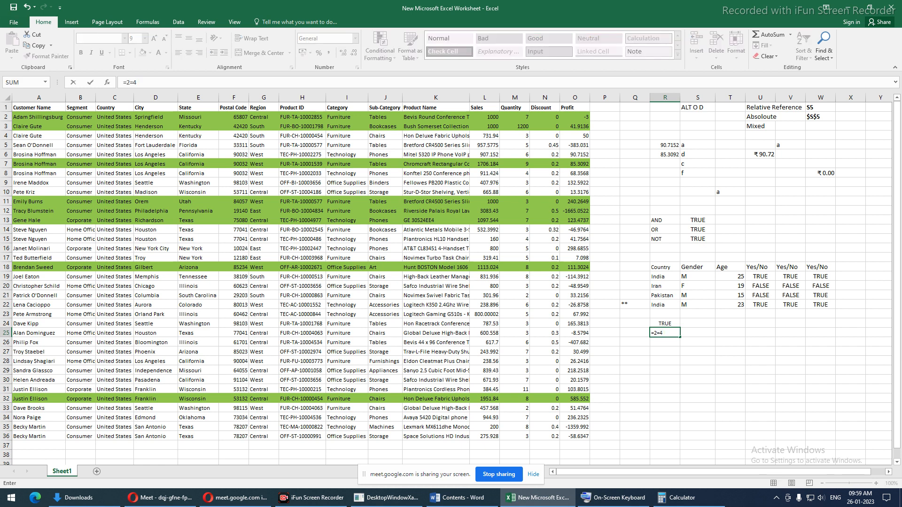
pyautogui.press('Return')
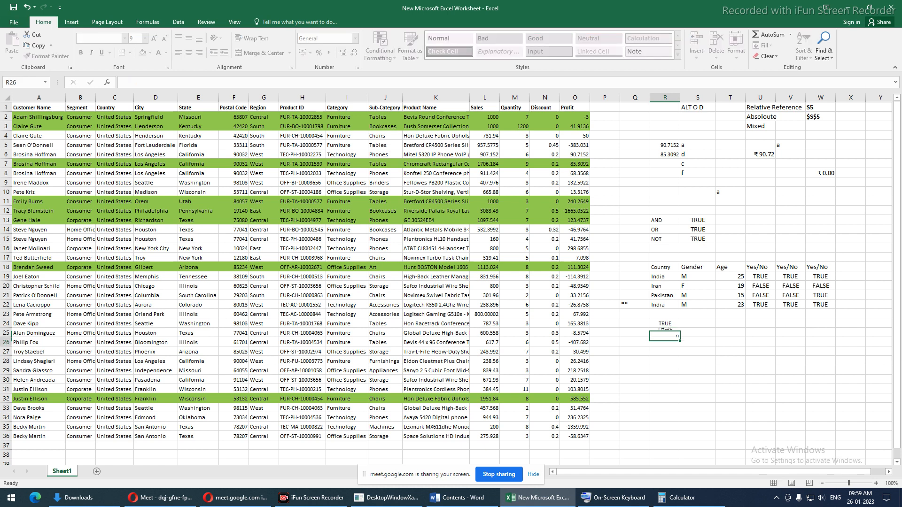
# - Wrap the comparison in R24 in the NOT function so the formula reads =NOT(2<>4)
pyautogui.press('Up')
pyautogui.press('Up')
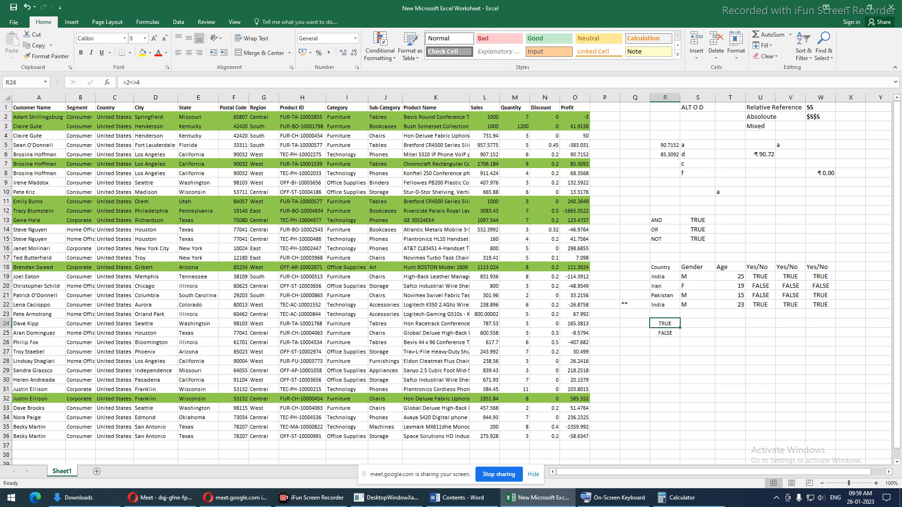
pyautogui.click(128, 82)
pyautogui.write('not')
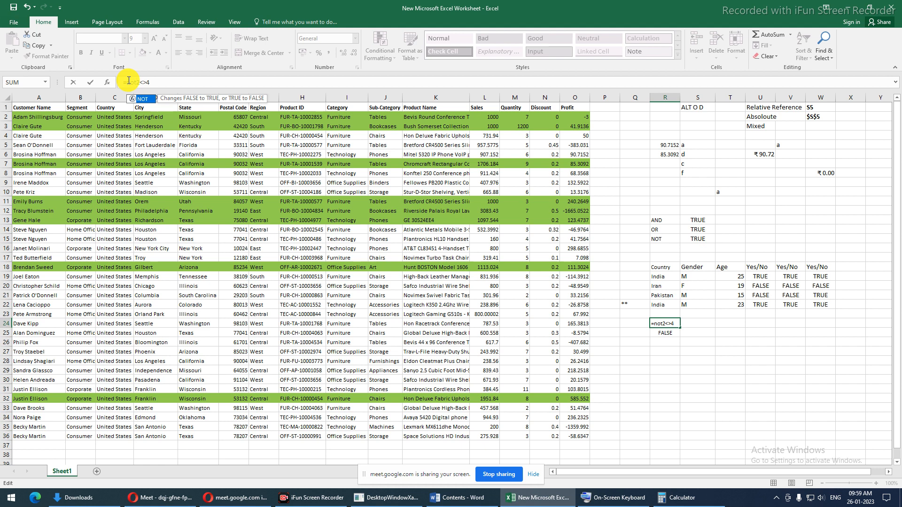
pyautogui.write('(')
pyautogui.press('Return')
pyautogui.press('Up')
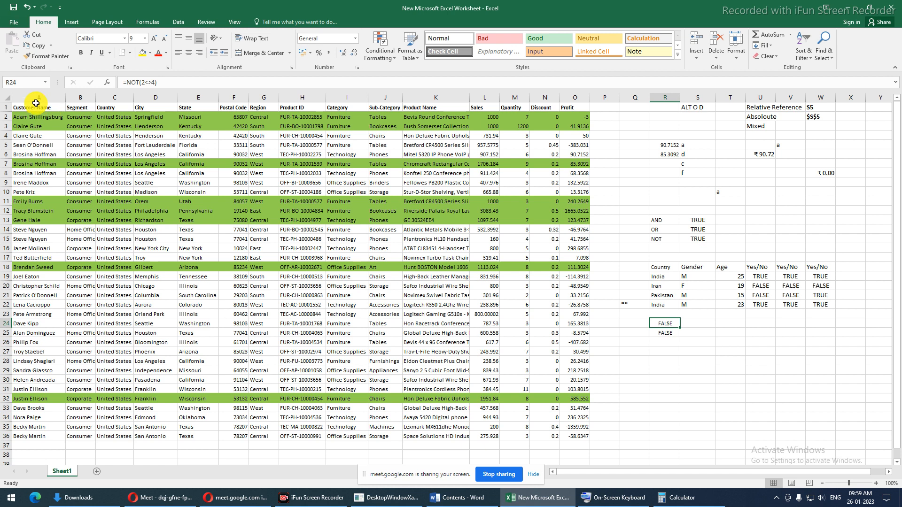
# - Clear the conditional formatting rules from the entire sheet and autofit the Product Name column's width
pyautogui.moveTo(29, 117); pyautogui.dragTo(573, 438)
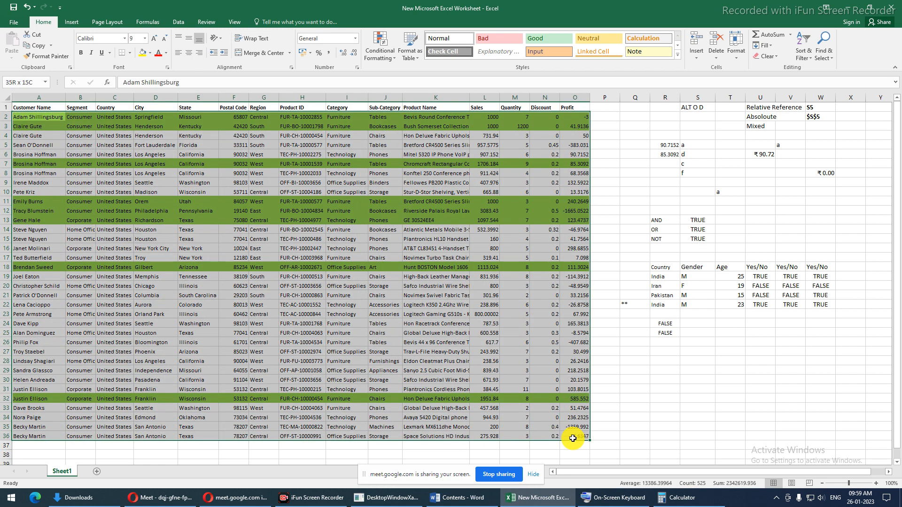
pyautogui.click(380, 52)
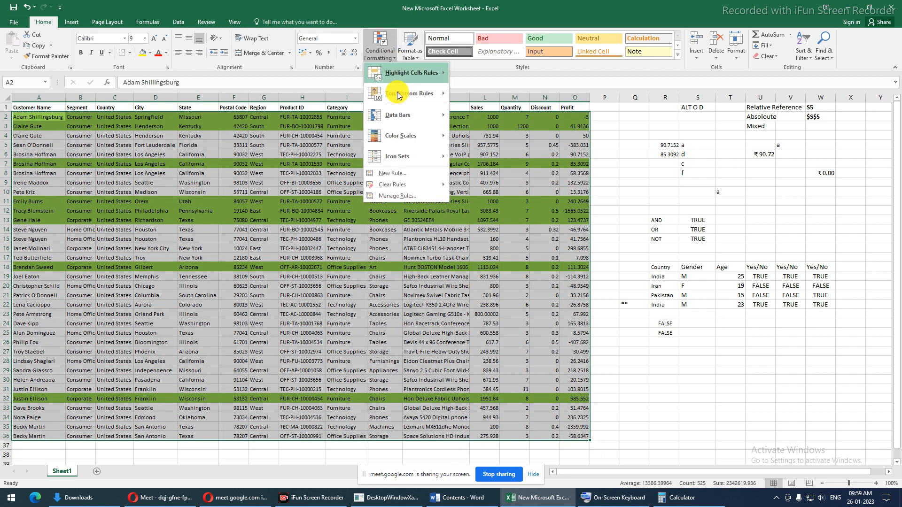
pyautogui.moveTo(403, 184)
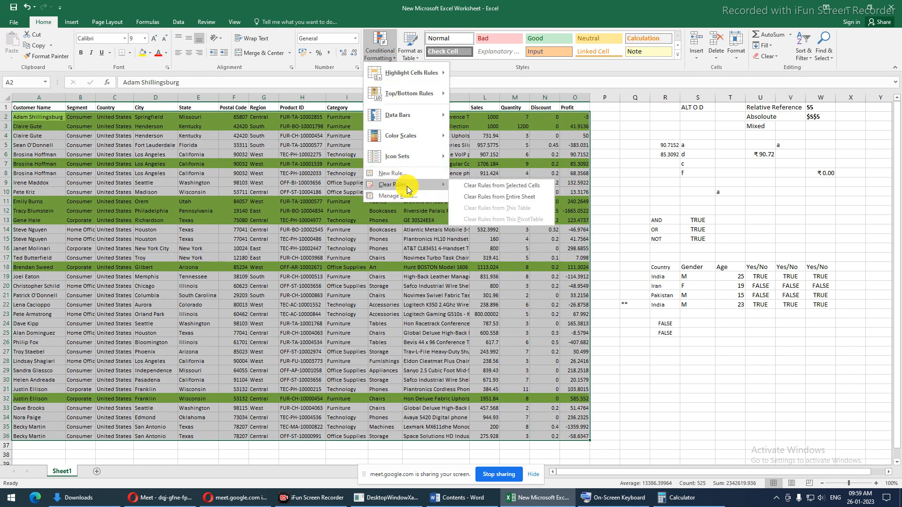
pyautogui.click(499, 200)
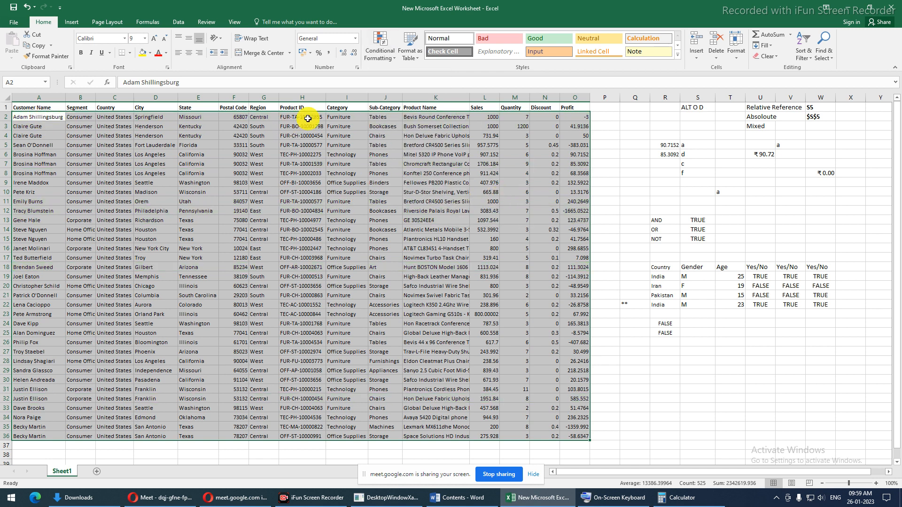
pyautogui.doubleClick(469, 97)
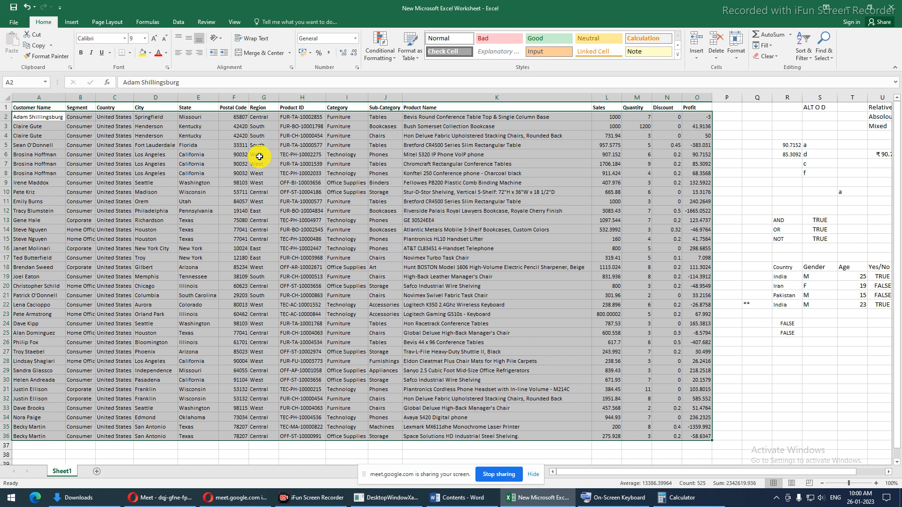
# - Start a new formula-based conditional formatting rule for the customer names in A2:A36
pyautogui.click(43, 118)
pyautogui.moveTo(43, 118); pyautogui.dragTo(47, 438)
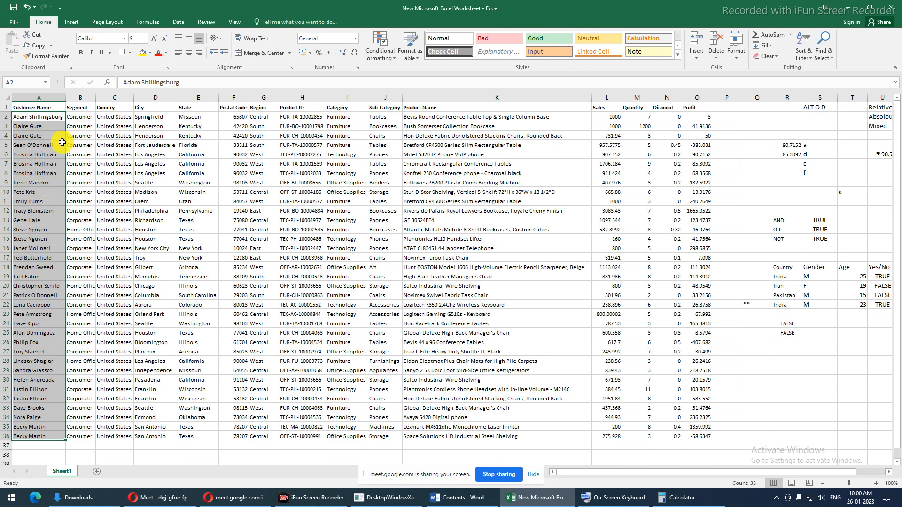
pyautogui.click(390, 54)
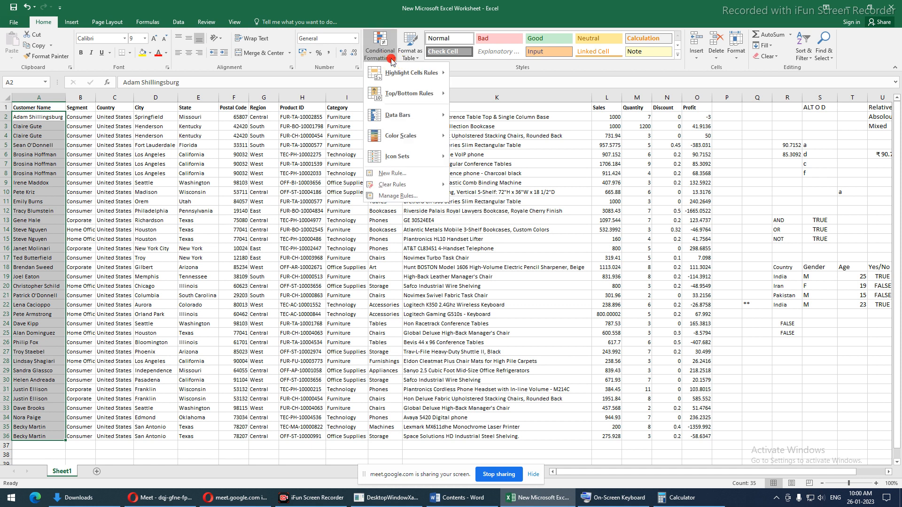
pyautogui.click(395, 173)
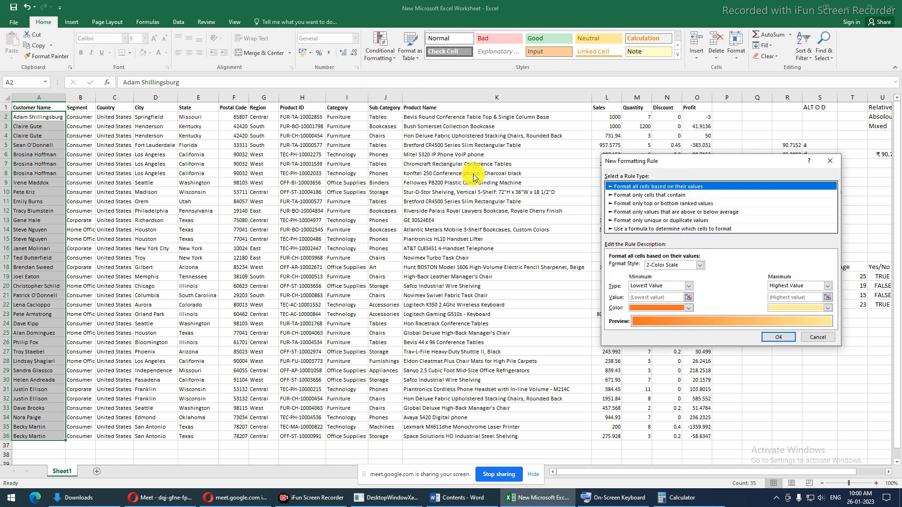
pyautogui.moveTo(671, 162); pyautogui.dragTo(257, 142)
pyautogui.click(266, 209)
pyautogui.click(252, 247)
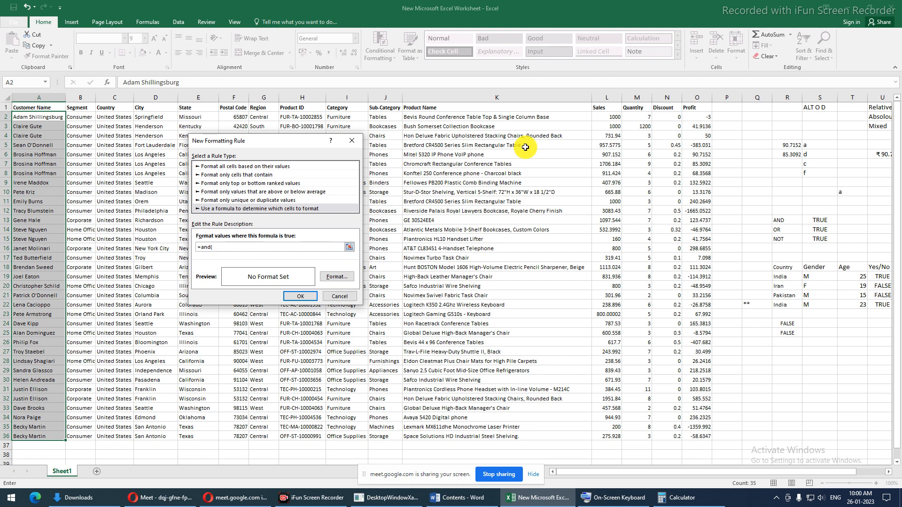
# - Set the rule's formula to =AND($L2>1000,$O2>100), locking only the Sales and Profit columns
pyautogui.click(604, 119)
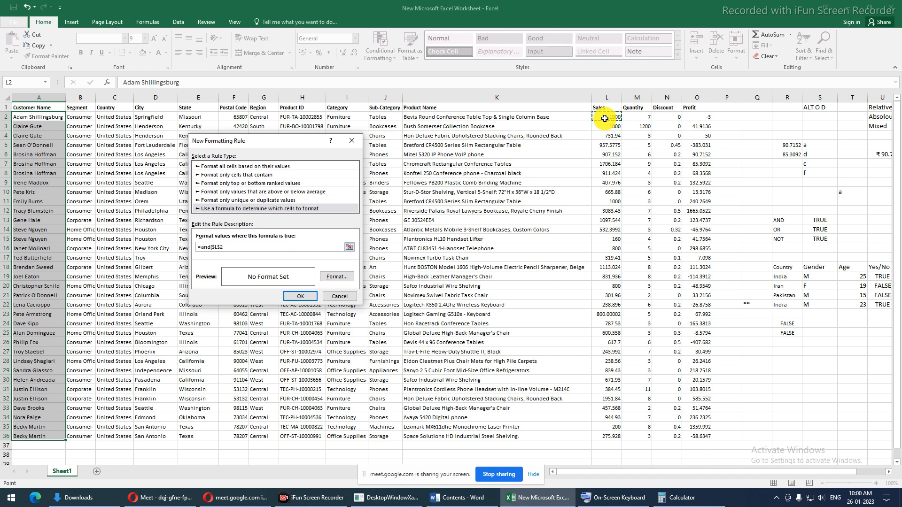
pyautogui.press('F4')
pyautogui.press('F4')
pyautogui.write('>')
pyautogui.write('1000,')
pyautogui.click(696, 117)
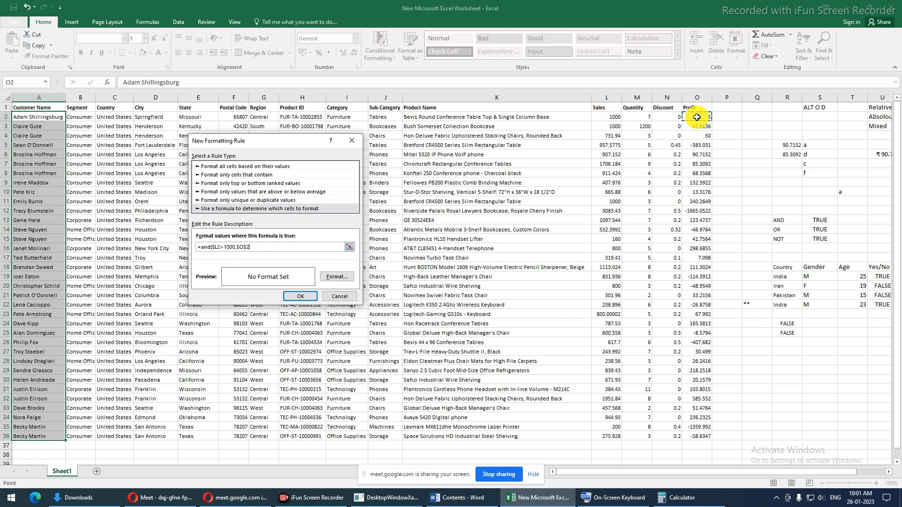
pyautogui.press('F4')
pyautogui.press('F4')
pyautogui.press('F4')
pyautogui.press('F4')
pyautogui.press('F4')
pyautogui.press('F4')
pyautogui.write('>100')
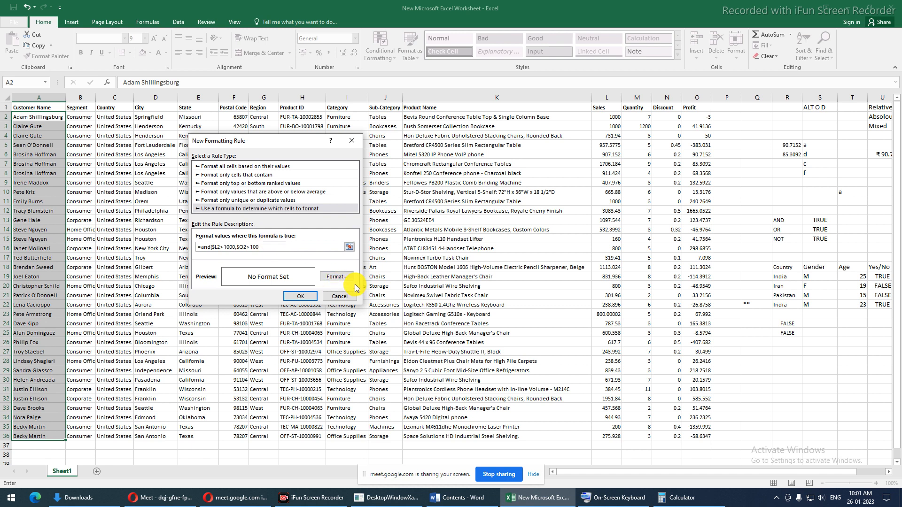
# - Give the formatting rule a yellow fill and apply it to the customer names
pyautogui.click(341, 278)
pyautogui.click(639, 231)
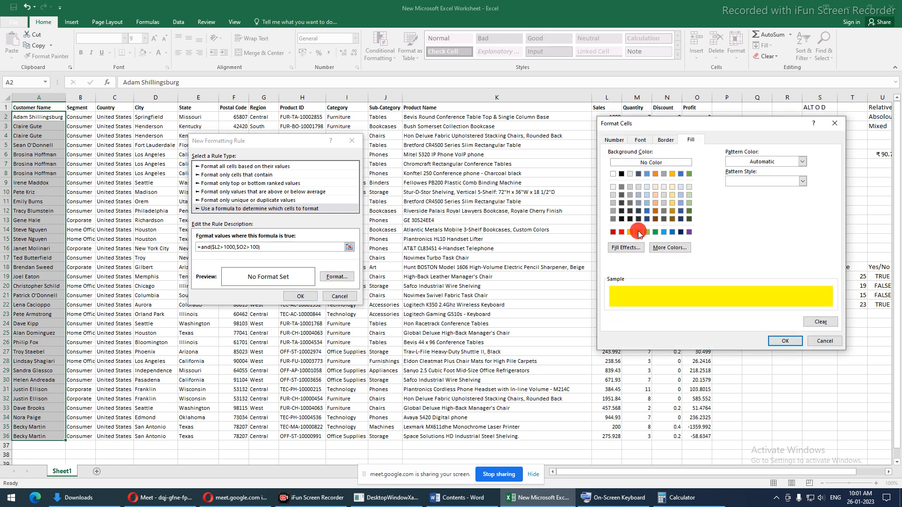
pyautogui.click(784, 341)
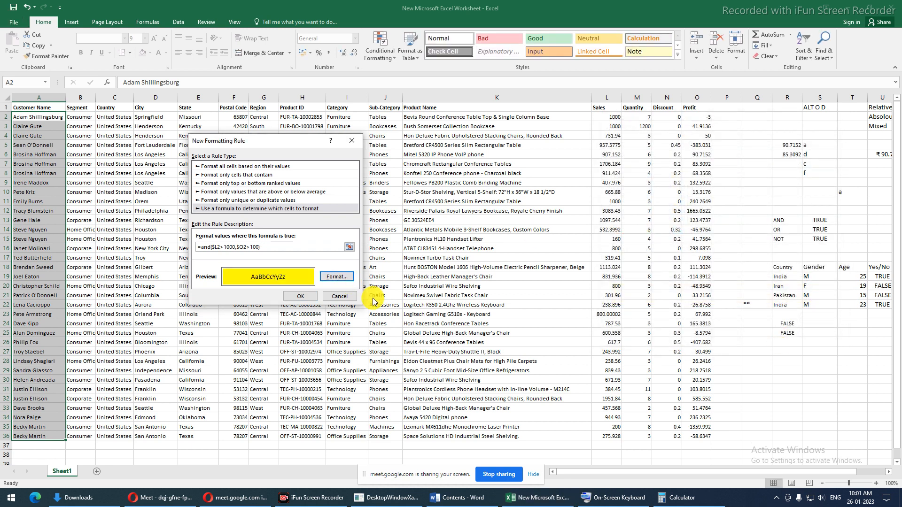
pyautogui.click(300, 299)
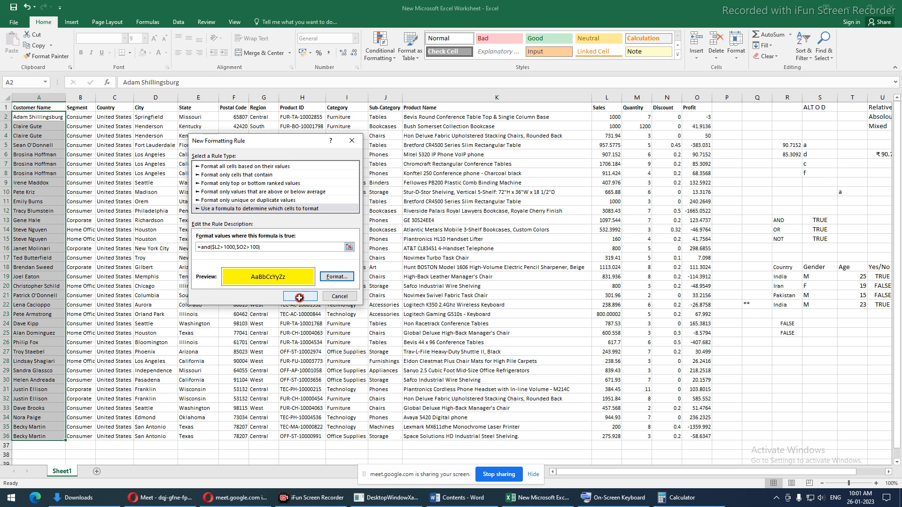
# - Check the sales and profit values in rows 13 and 18 against the rule's conditions
pyautogui.click(7, 220)
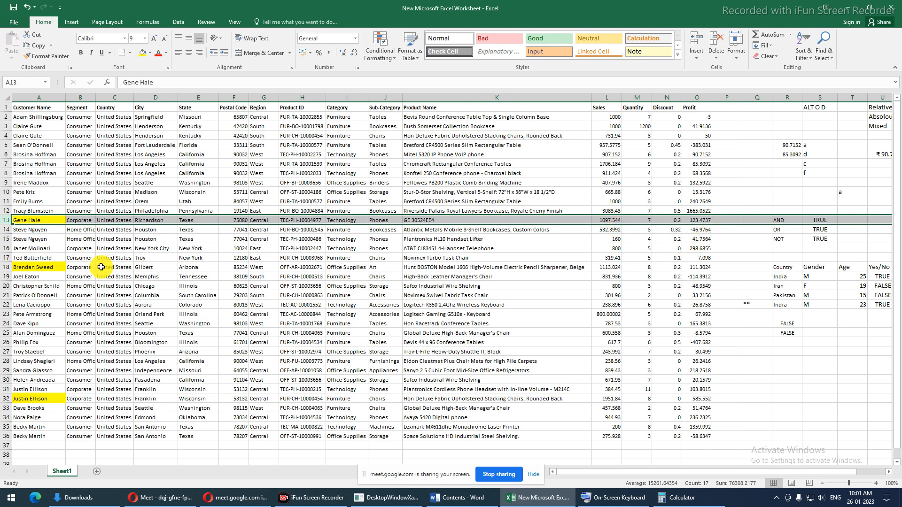
pyautogui.click(7, 267)
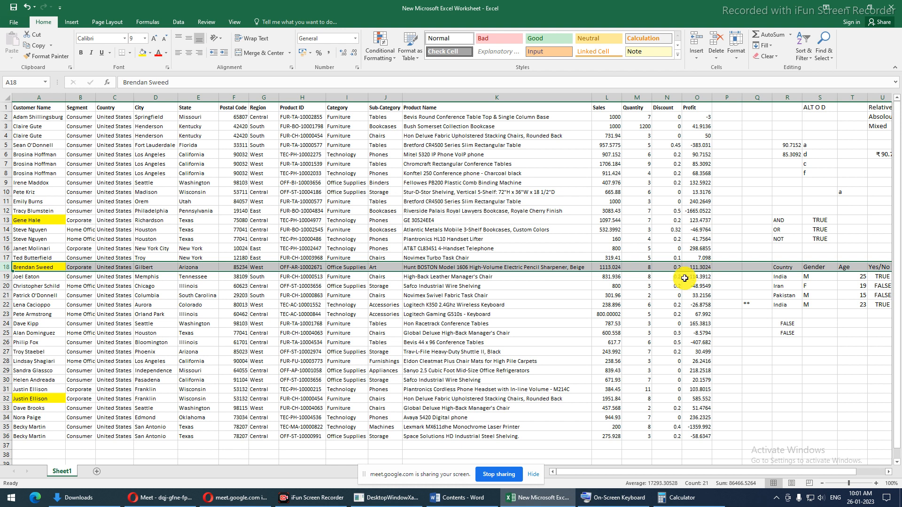
# - Check the sales and profit values in rows 32 and 34 against the AND rule's conditions
pyautogui.click(4, 399)
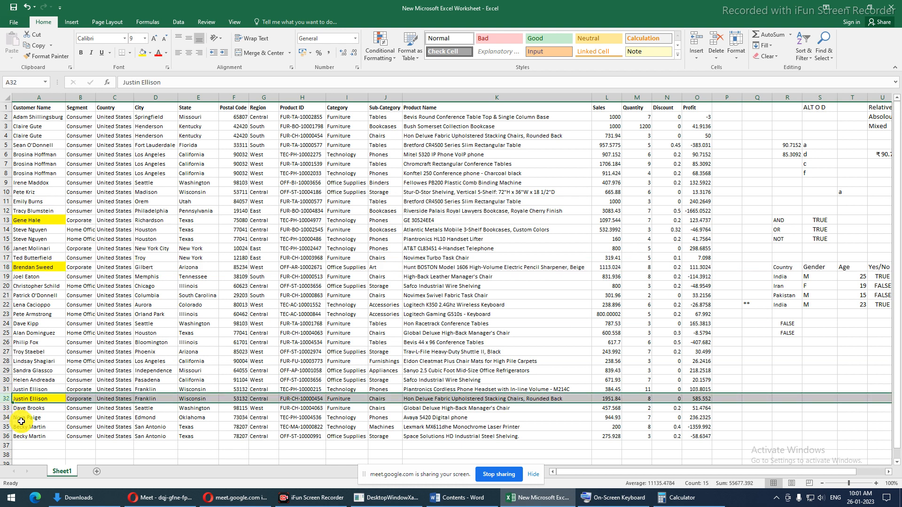
pyautogui.click(603, 419)
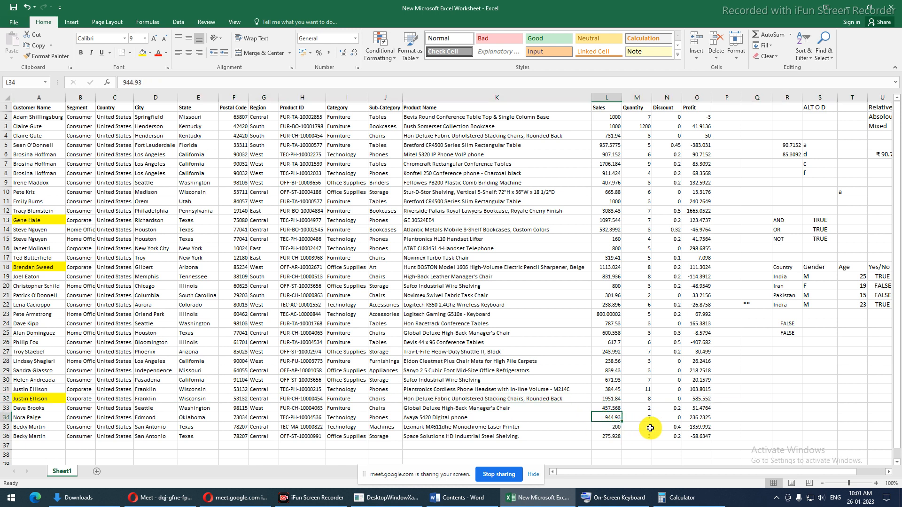
pyautogui.click(696, 418)
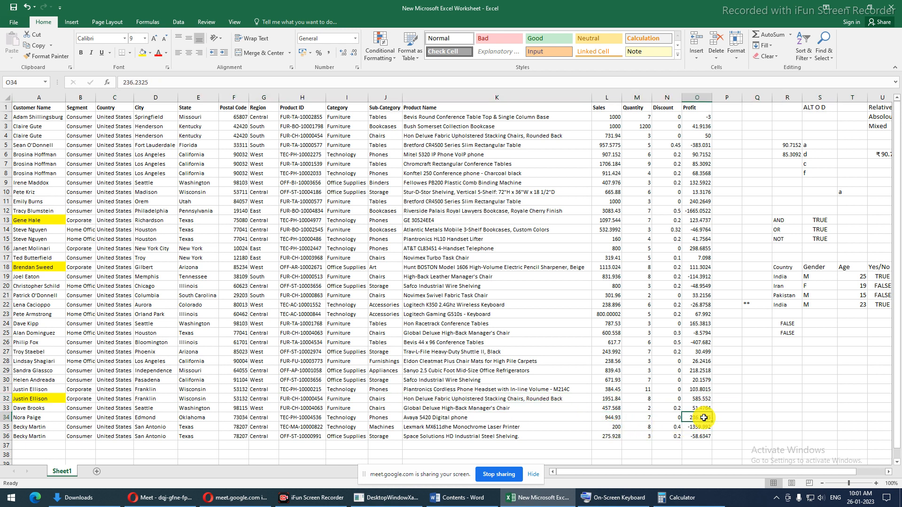
pyautogui.click(611, 416)
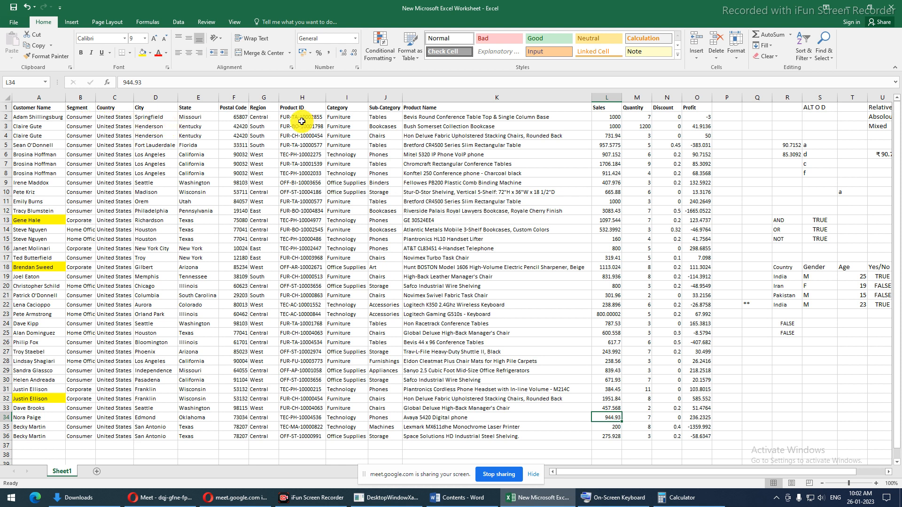
pyautogui.moveTo(301, 118); pyautogui.dragTo(304, 436)
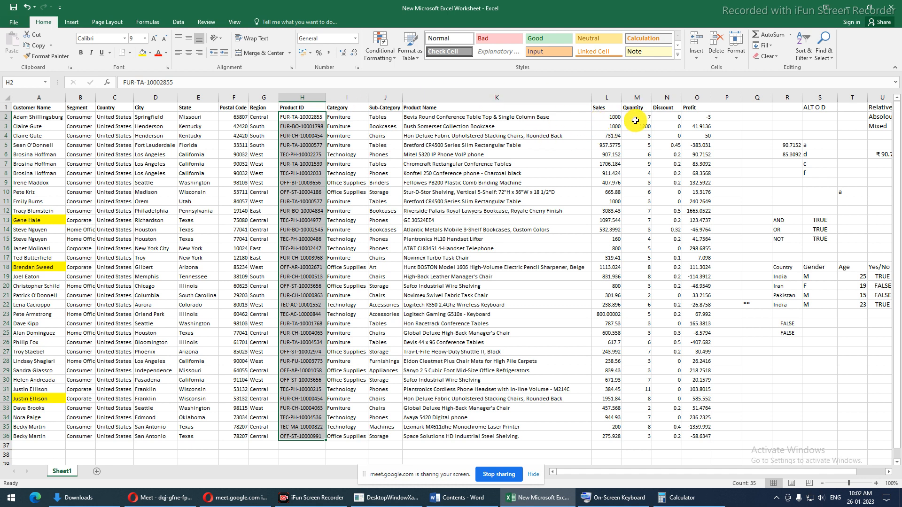
pyautogui.moveTo(308, 108); pyautogui.dragTo(311, 436)
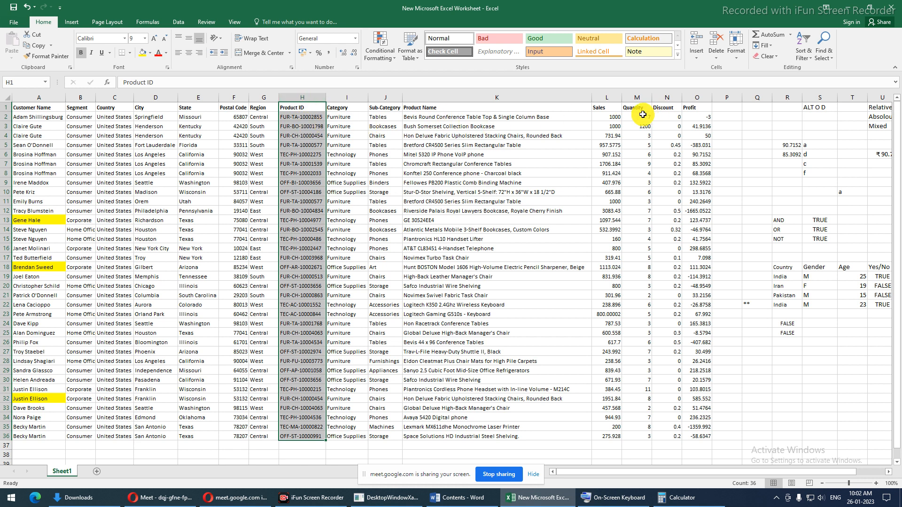
pyautogui.click(317, 117)
pyautogui.moveTo(317, 116); pyautogui.dragTo(303, 437)
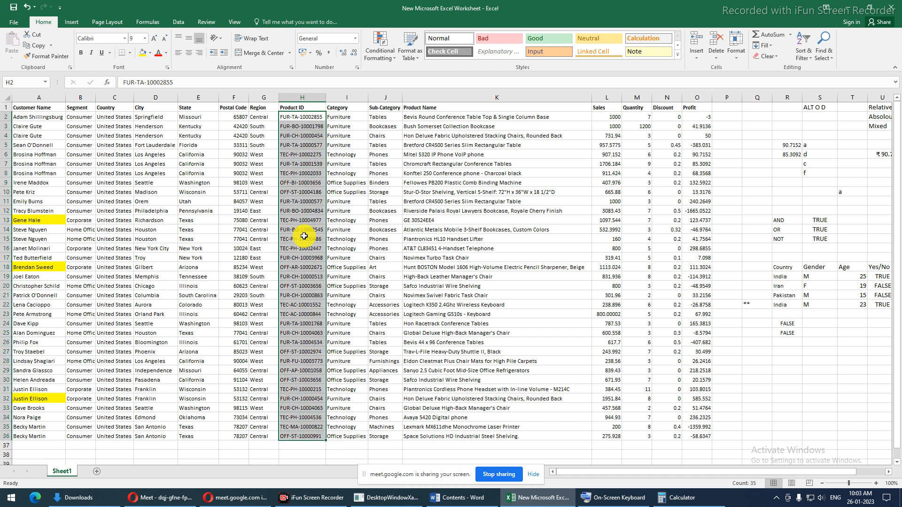
pyautogui.moveTo(305, 126); pyautogui.dragTo(312, 436)
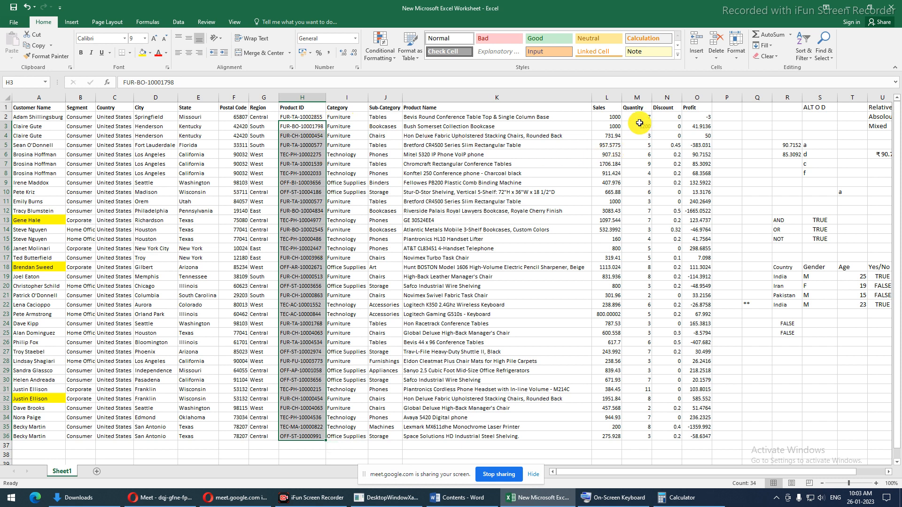
# - Start a new formula-based conditional formatting rule for the product IDs in H2:H36
pyautogui.moveTo(315, 117); pyautogui.dragTo(312, 438)
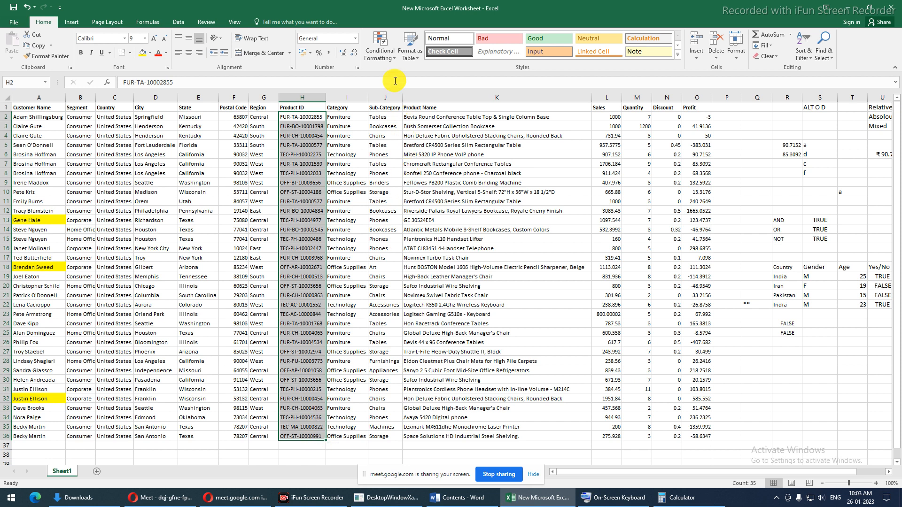
pyautogui.click(392, 60)
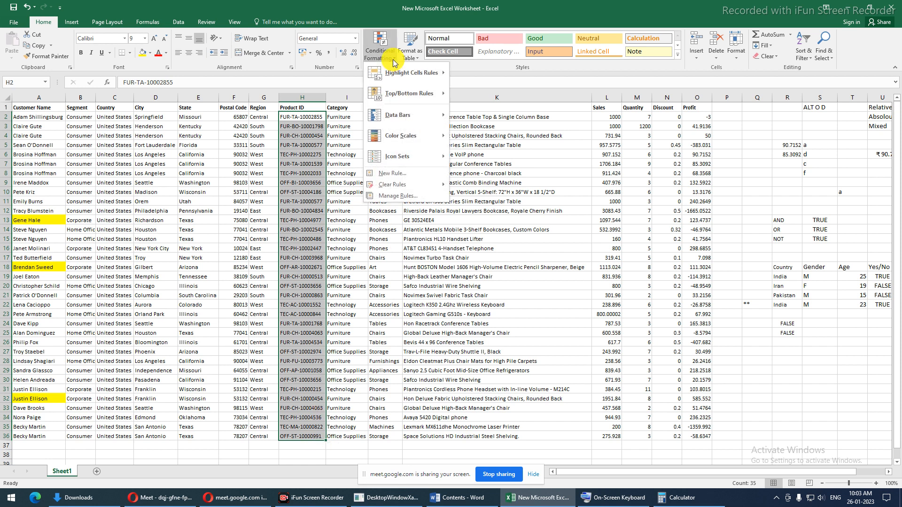
pyautogui.click(398, 194)
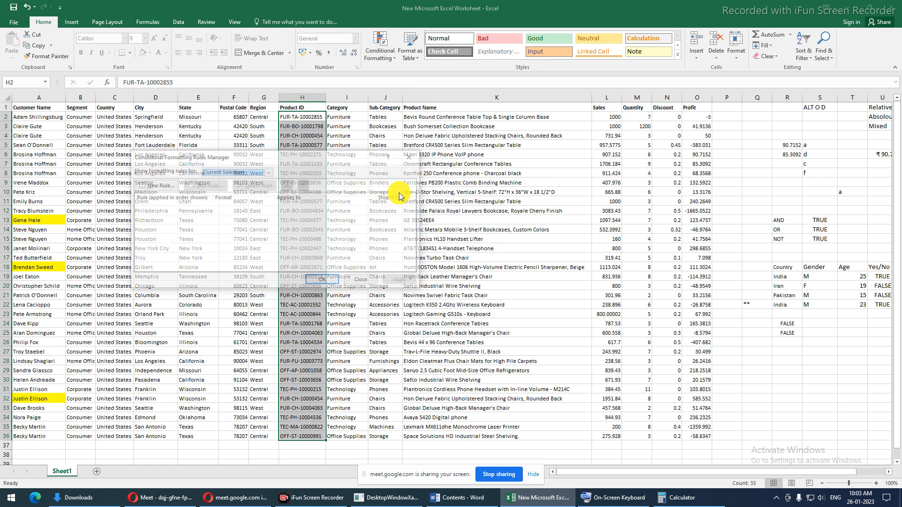
pyautogui.moveTo(317, 159); pyautogui.dragTo(446, 217)
pyautogui.click(397, 231)
pyautogui.click(388, 240)
pyautogui.click(300, 245)
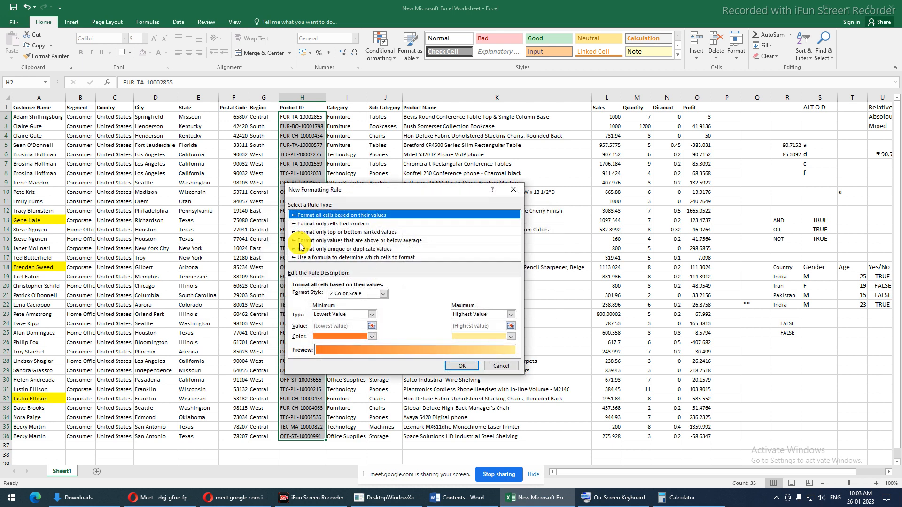
pyautogui.click(352, 258)
# - Set the rule's formula to =OR(L2>1000,O2>100), with fully relative references to the Sales and Profit cells
pyautogui.click(354, 296)
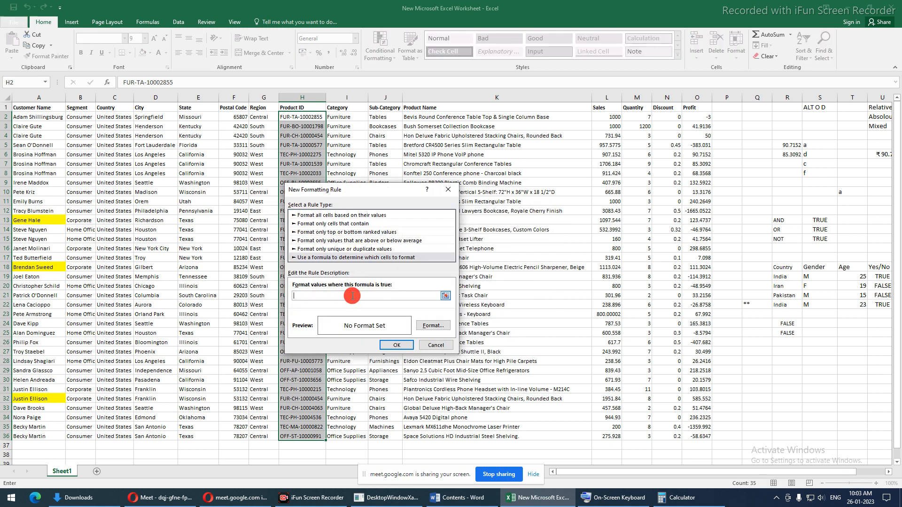
pyautogui.write('=or')
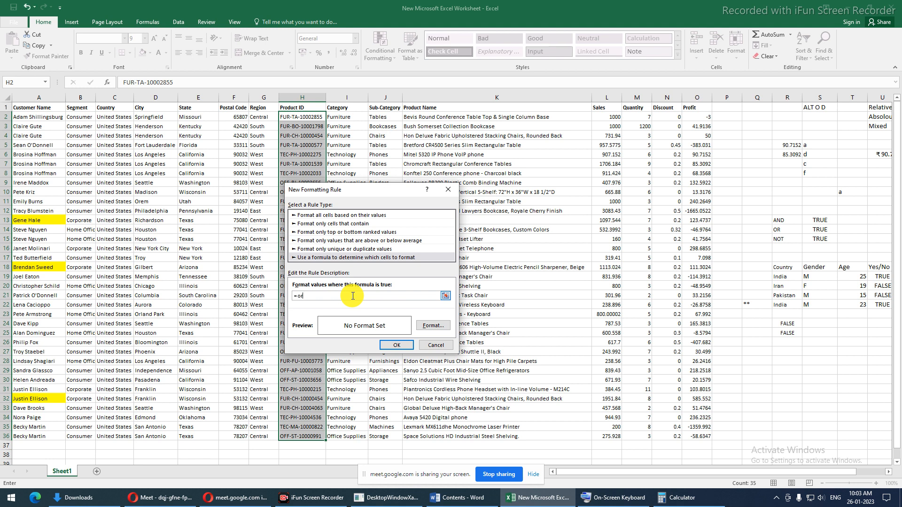
pyautogui.write('(')
pyautogui.click(613, 116)
pyautogui.press('F4')
pyautogui.press('F4')
pyautogui.press('F4')
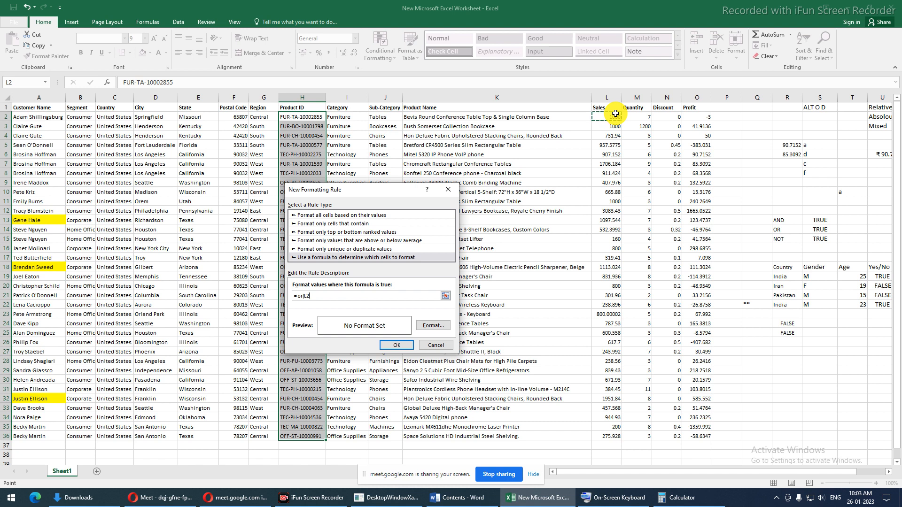
pyautogui.write('>1000,')
pyautogui.click(695, 118)
pyautogui.press('F4')
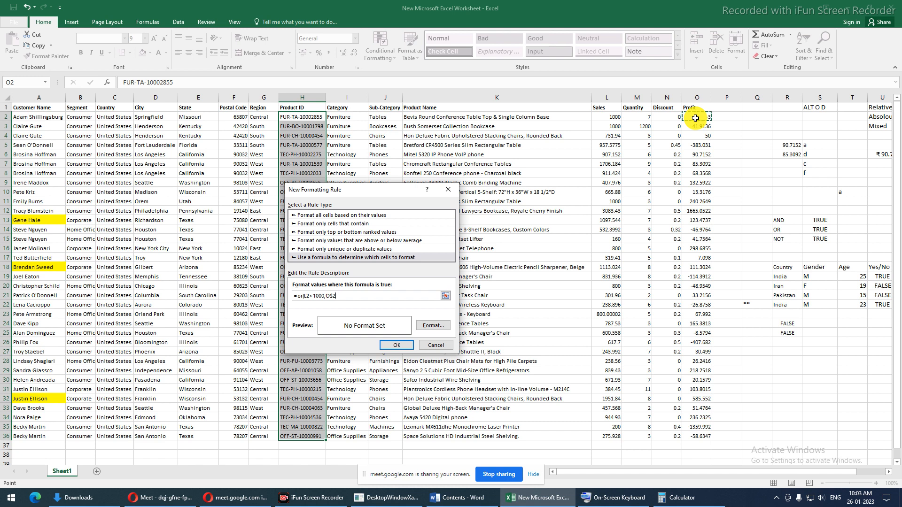
pyautogui.press('F4')
pyautogui.press('F4')
pyautogui.write('>100')
# - Give the OR rule a yellow fill and apply it to the product IDs
pyautogui.click(444, 326)
pyautogui.click(324, 261)
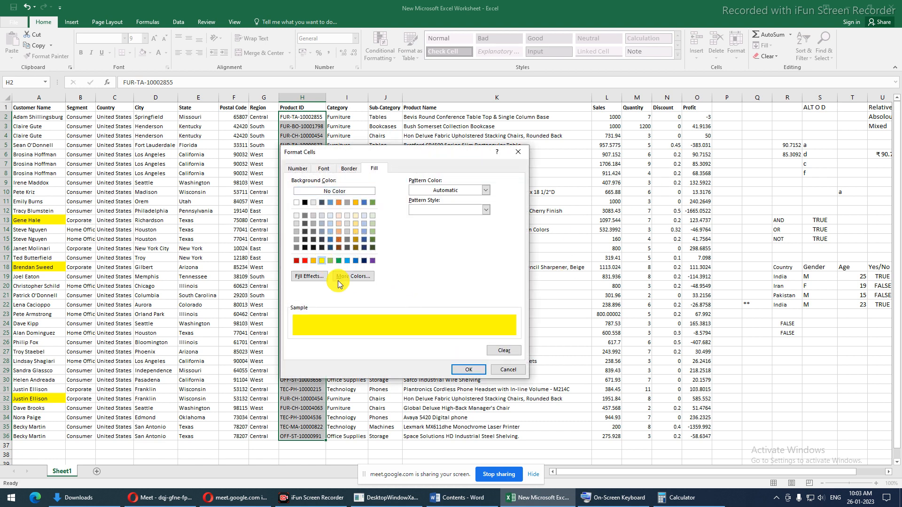
pyautogui.click(468, 370)
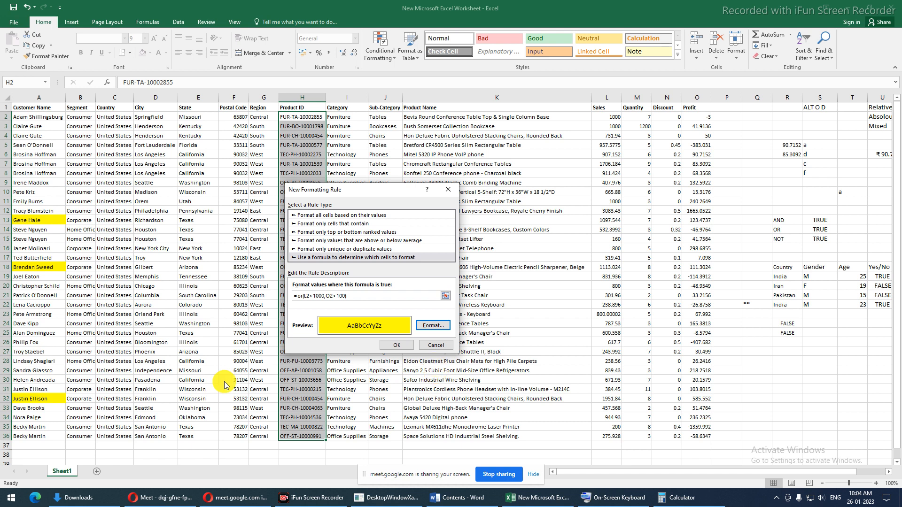
pyautogui.moveTo(352, 188); pyautogui.dragTo(435, 182)
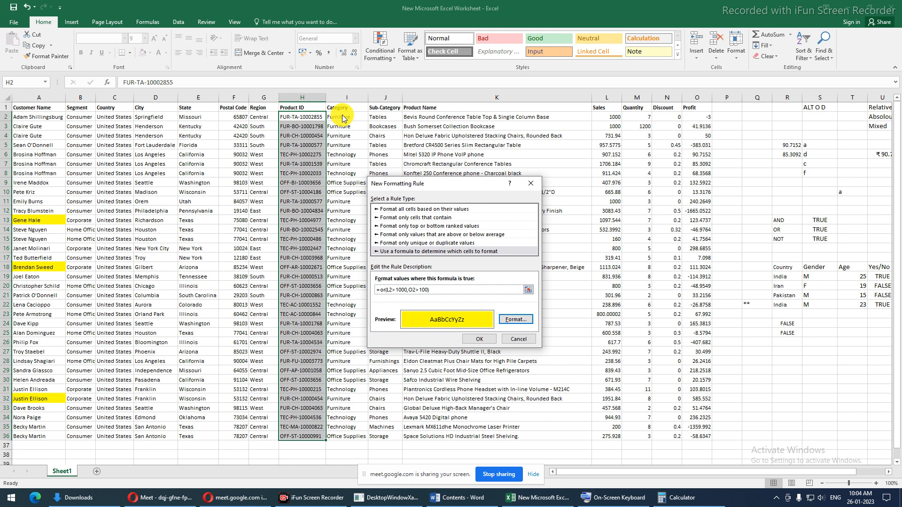
pyautogui.click(409, 290)
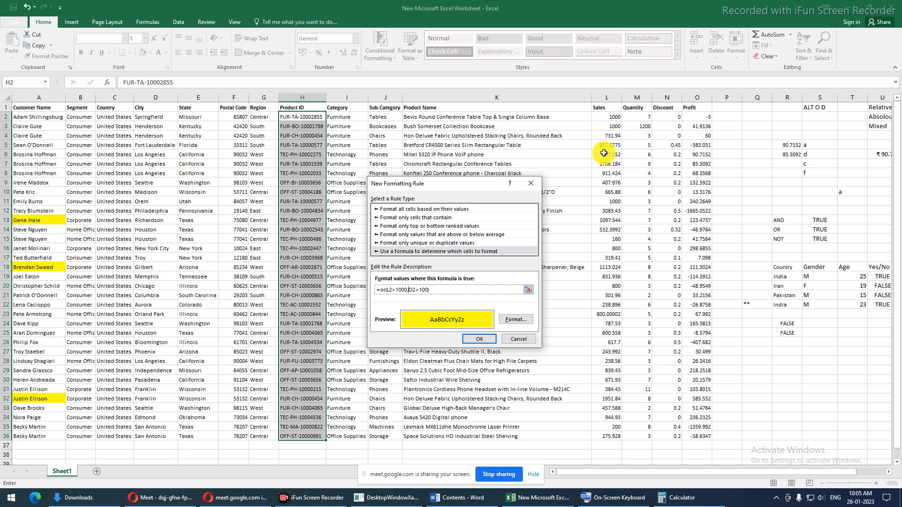
pyautogui.click(479, 339)
pyautogui.click(530, 340)
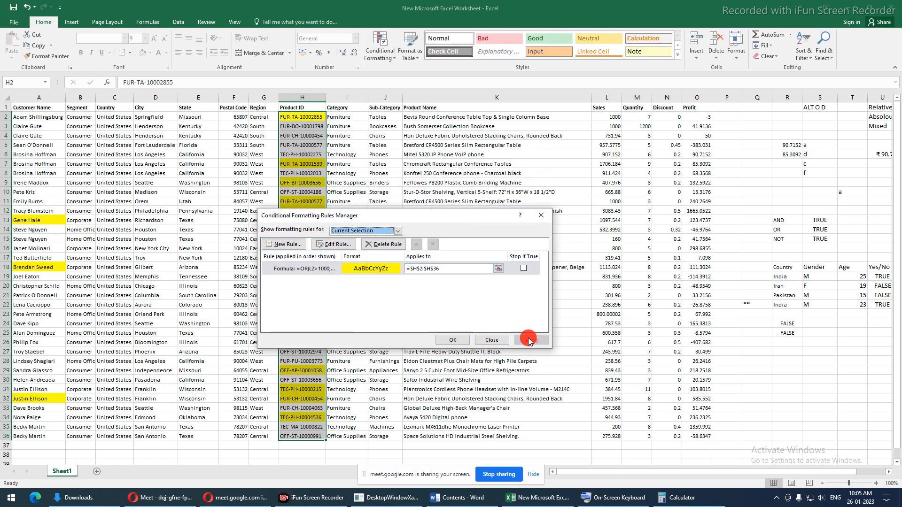
pyautogui.click(452, 339)
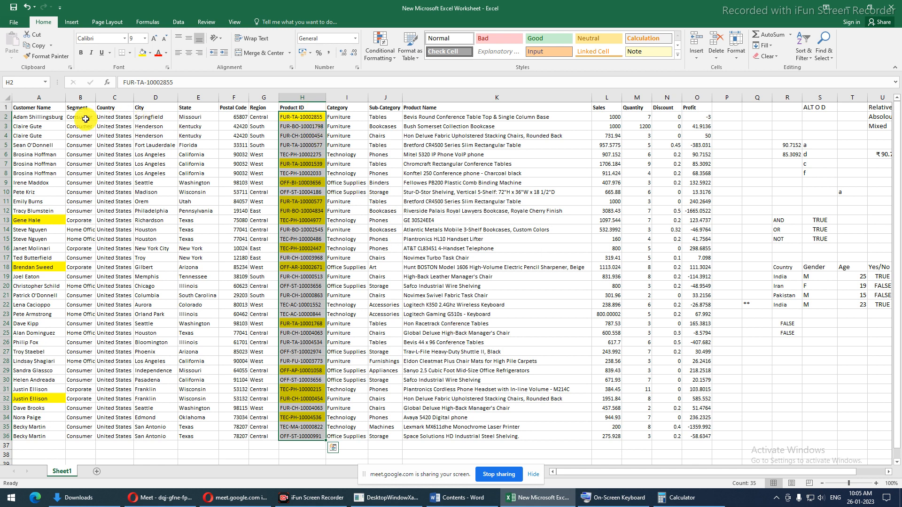
# - Examine row 2 and the exact sales values in L2 and L3 against the OR rule's conditions
pyautogui.click(320, 117)
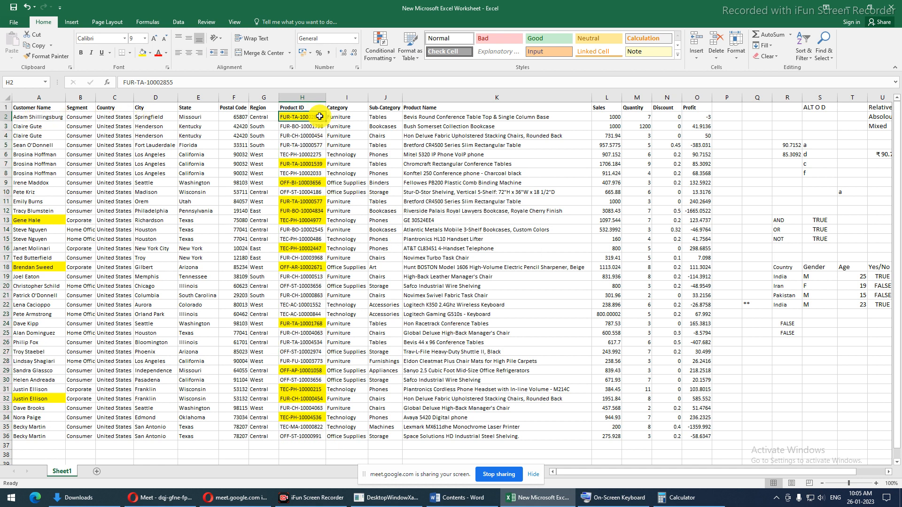
pyautogui.hotkey('ctrl', 'space')
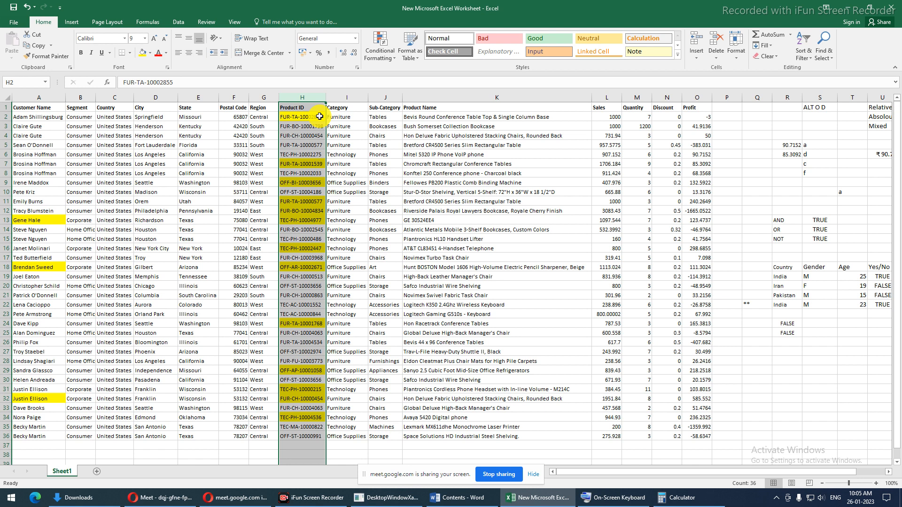
pyautogui.press('Right')
pyautogui.hotkey('shift', 'space')
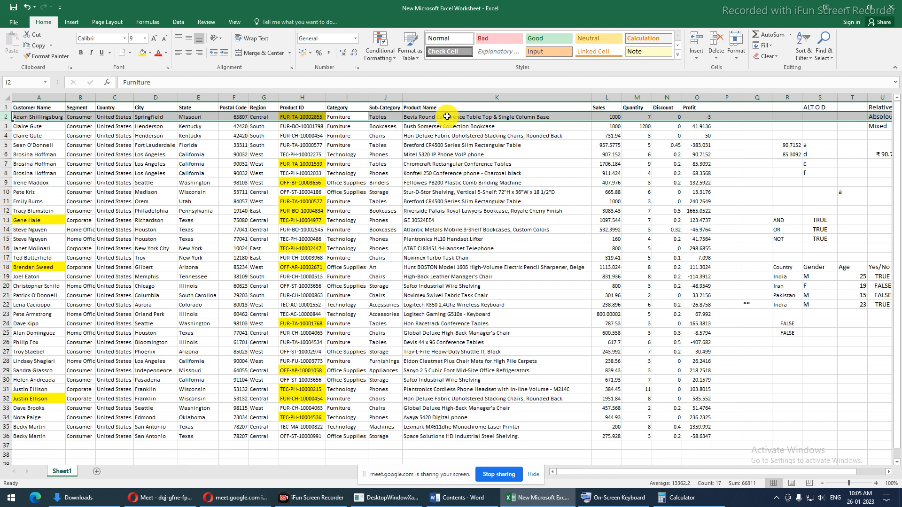
pyautogui.click(617, 116)
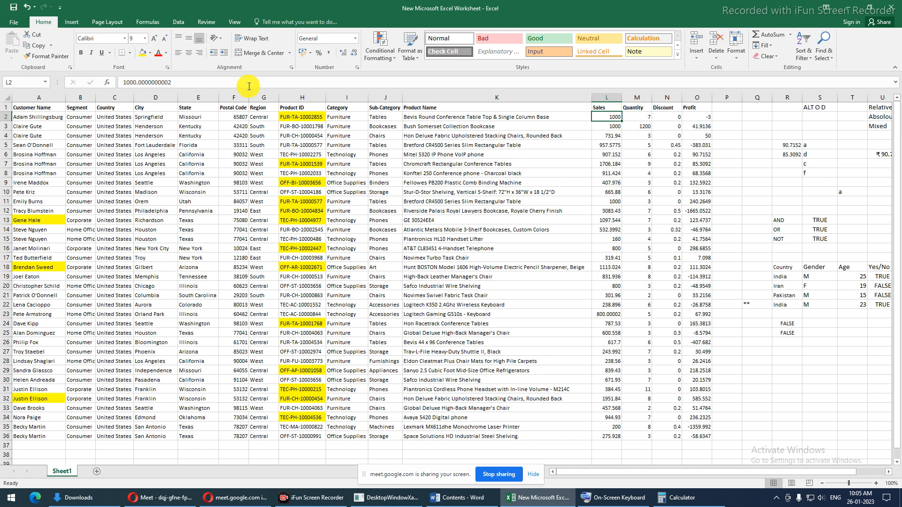
pyautogui.moveTo(200, 82); pyautogui.dragTo(44, 80)
pyautogui.press('Escape')
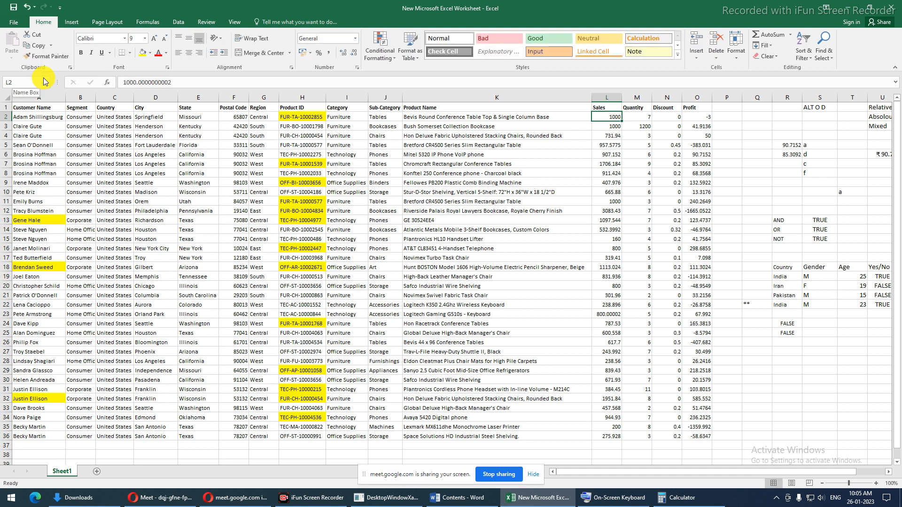
pyautogui.hotkey('shift', 'space')
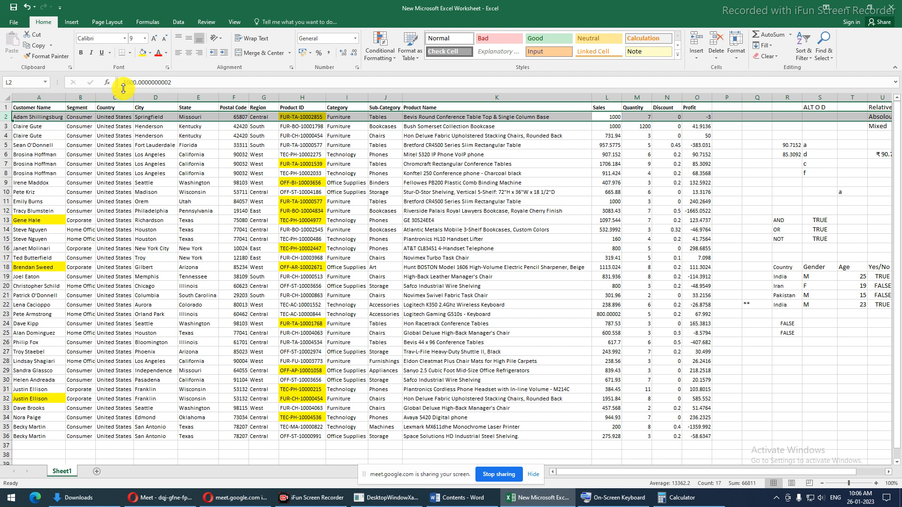
pyautogui.click(607, 127)
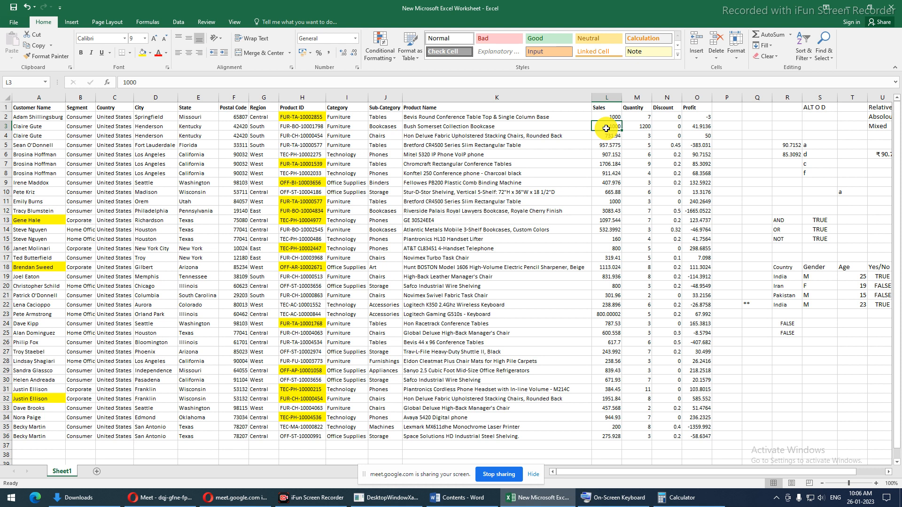
# - Turn on filtering for the header row of the sales data
pyautogui.press('Up')
pyautogui.press('Left')
pyautogui.press('Left')
pyautogui.press('Home')
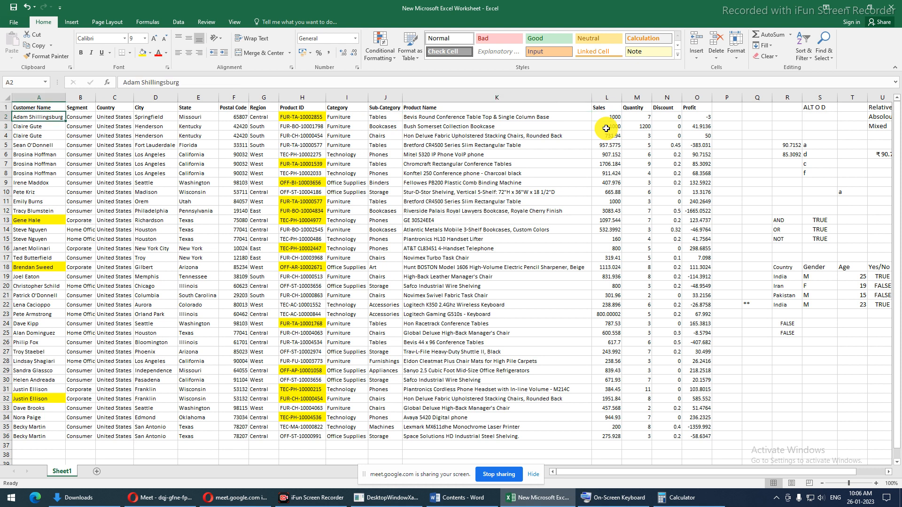
pyautogui.hotkey('ctrl', 'shift', 'l')
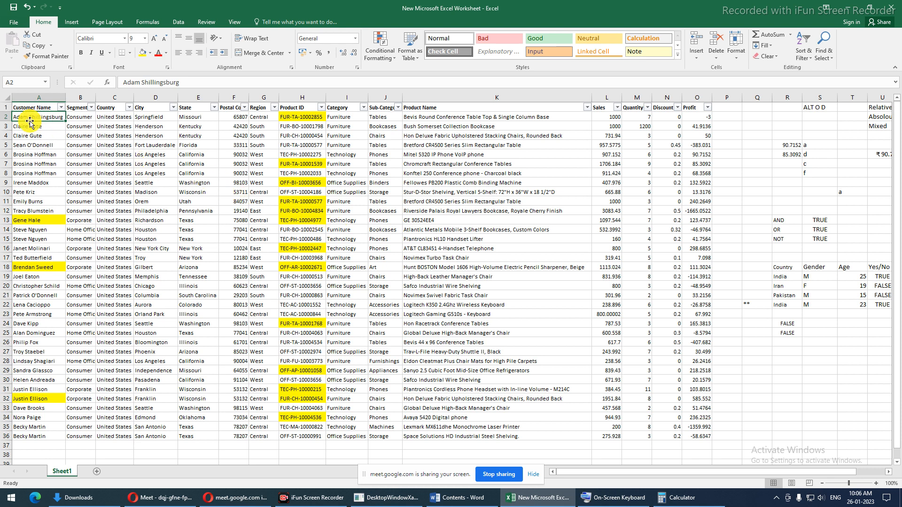
# - Enter two sample first names in cells E39 and E40, below the sales data
pyautogui.moveTo(26, 118); pyautogui.dragTo(23, 436)
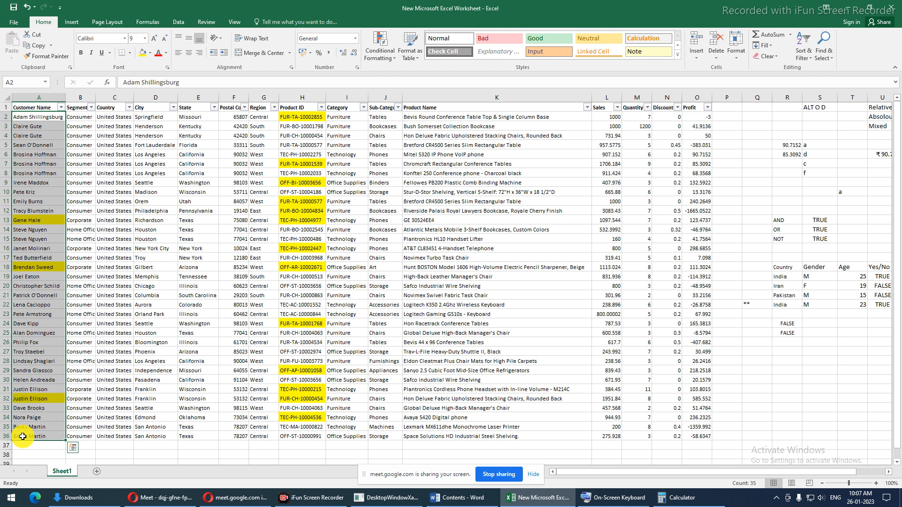
pyautogui.scroll(-4, 169, 407)
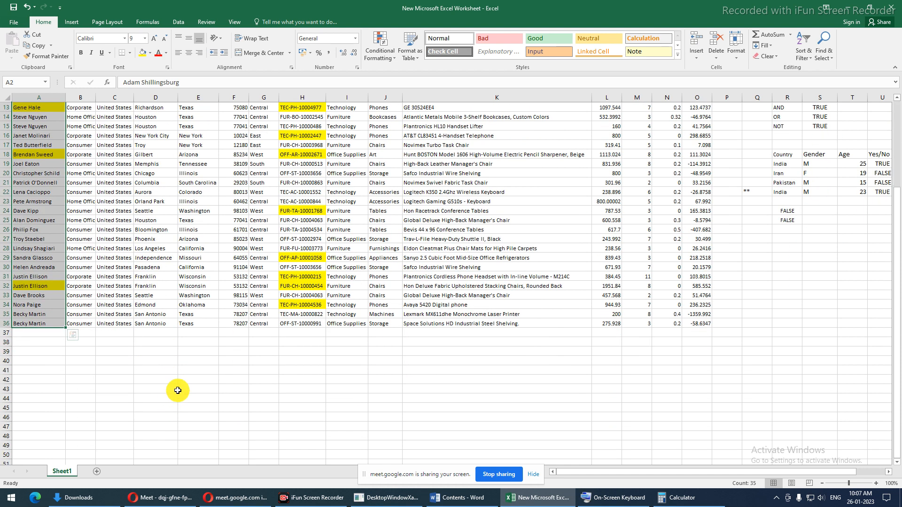
pyautogui.click(202, 352)
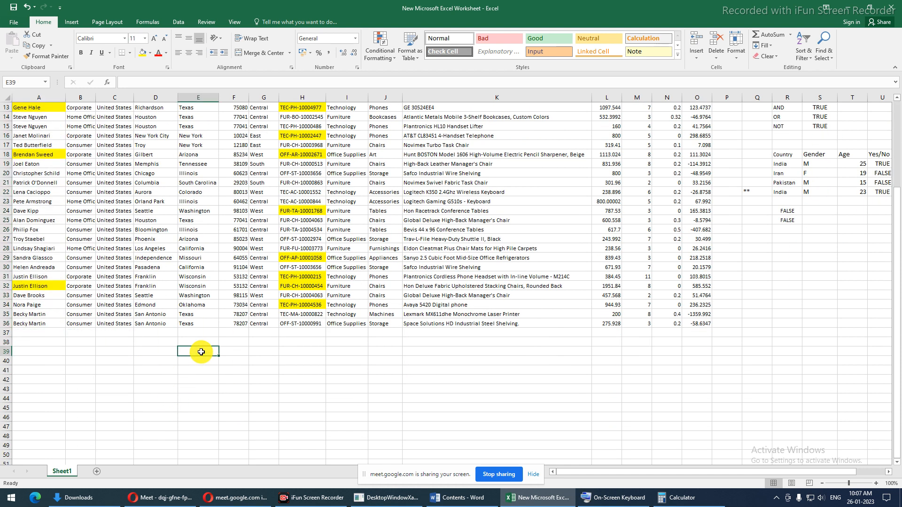
pyautogui.write('Pra')
pyautogui.press('BackSpace')
pyautogui.press('BackSpace')
pyautogui.write('inki')
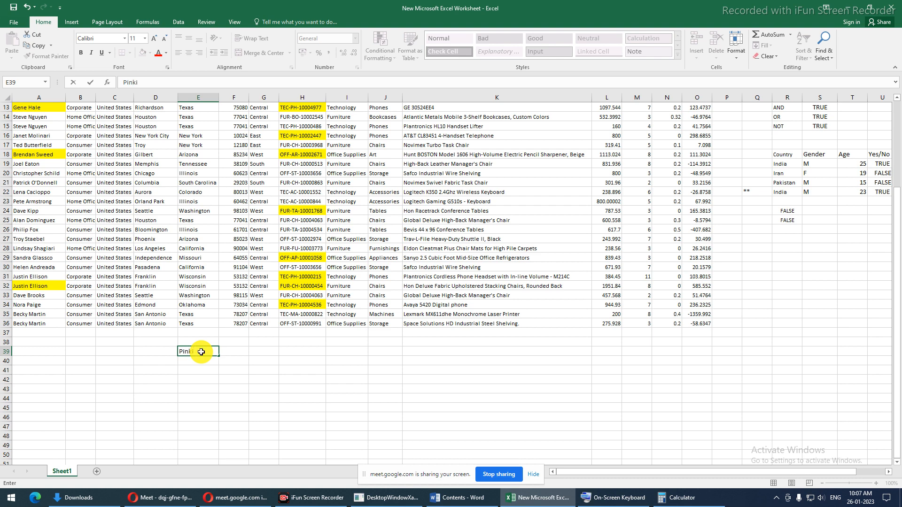
pyautogui.press('Return')
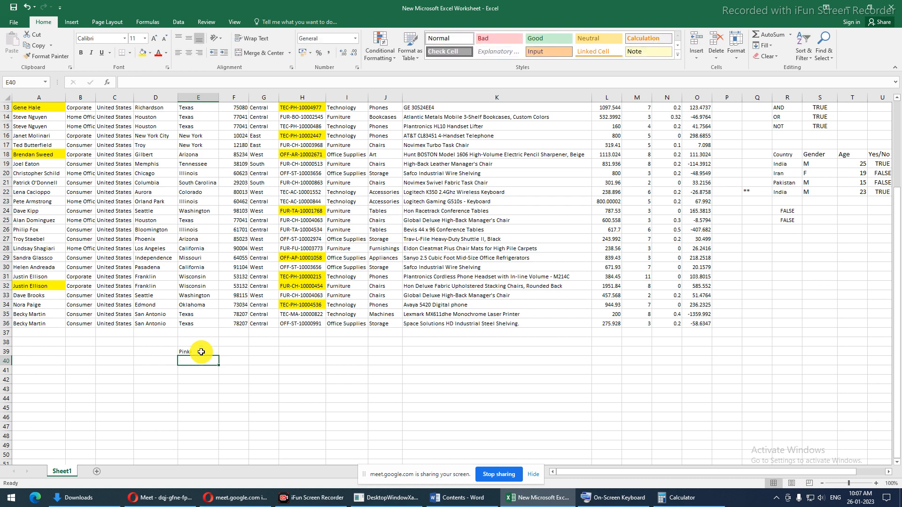
pyautogui.write('Prakash')
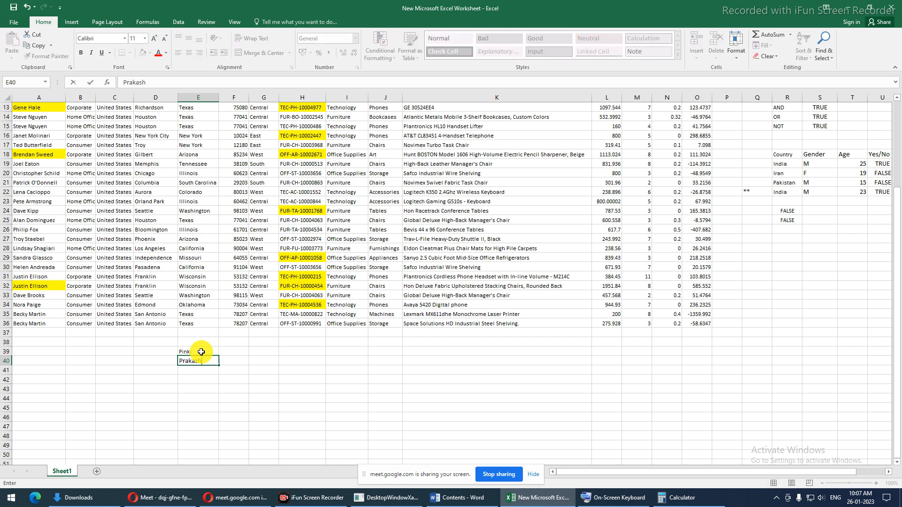
pyautogui.press('Return')
pyautogui.press('Up')
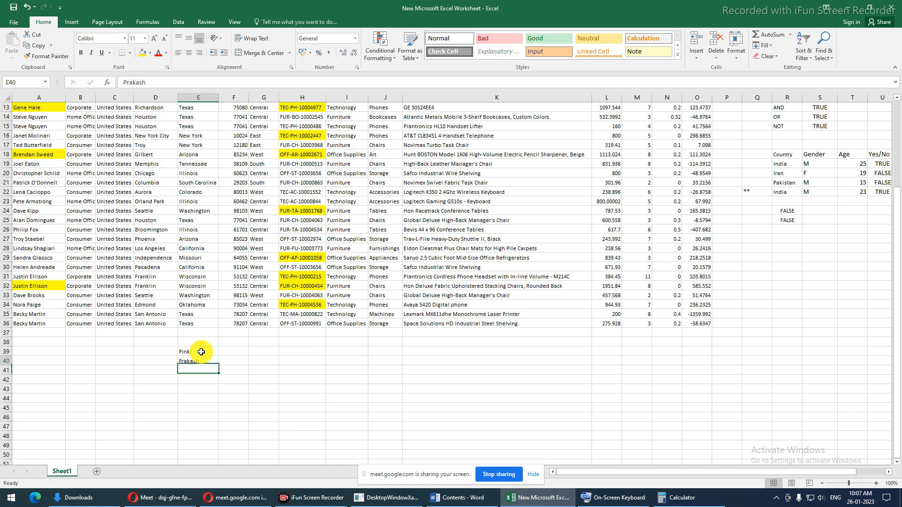
# - Enter Mummy in cell F40 and Boy in cell F39, beside the sample names
pyautogui.press('Right')
pyautogui.write('Mummy')
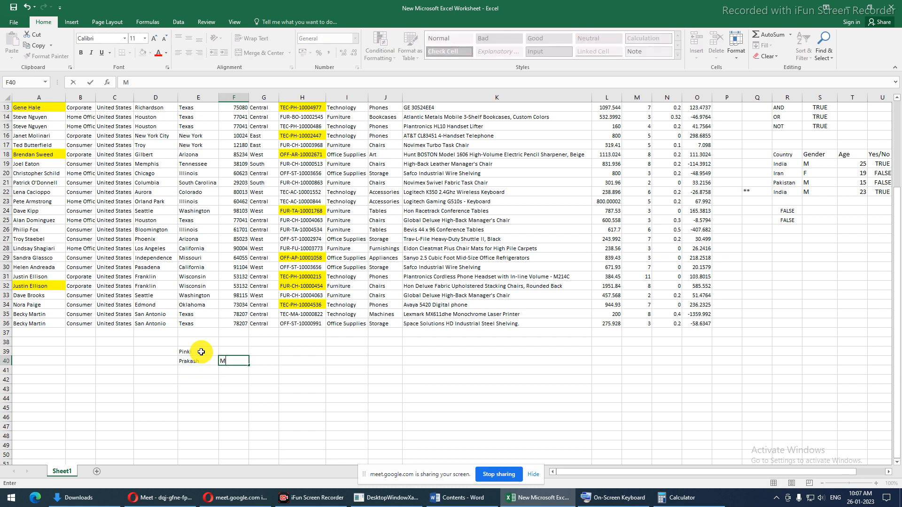
pyautogui.press('Return')
pyautogui.press('Up')
pyautogui.press('Up')
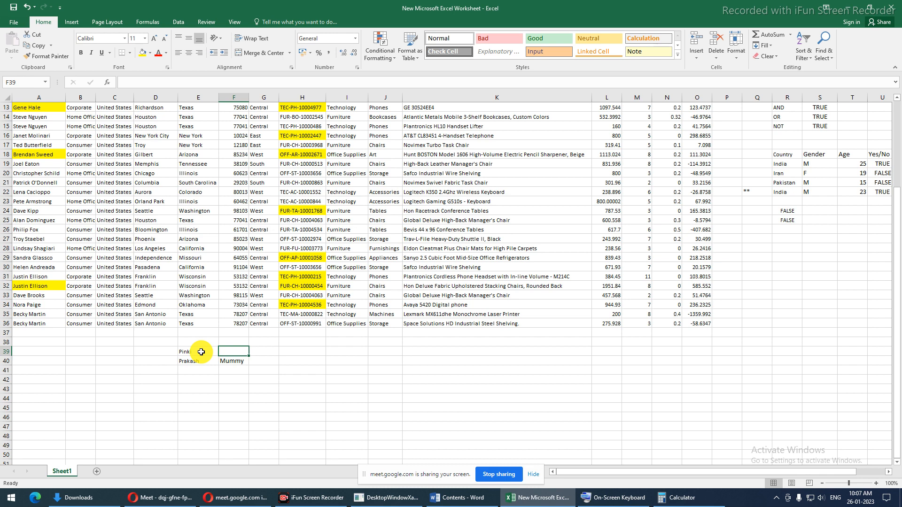
pyautogui.write('Bio')
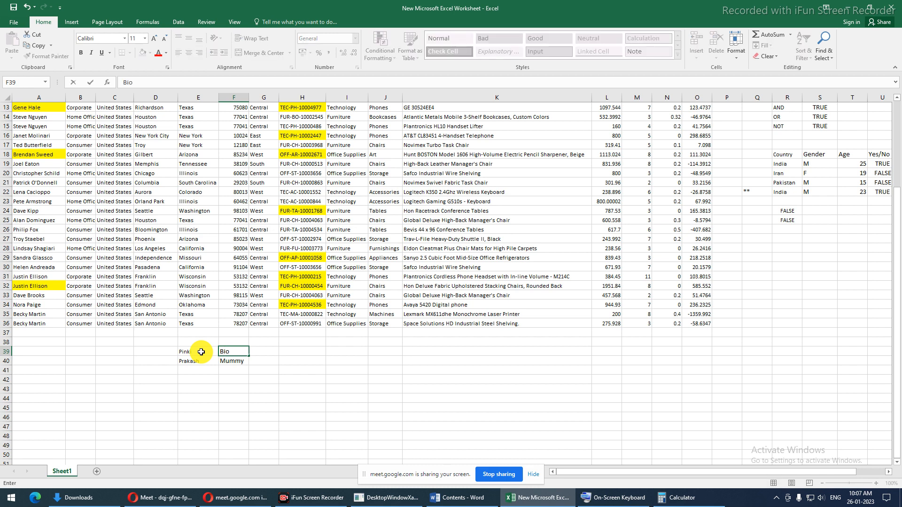
pyautogui.press('BackSpace')
pyautogui.press('BackSpace')
pyautogui.write('oy')
pyautogui.press('Return')
# - Delete the empty row 37 between the sales data and the sample entries
pyautogui.moveTo(201, 352); pyautogui.dragTo(221, 359)
pyautogui.scroll(2, 221, 358)
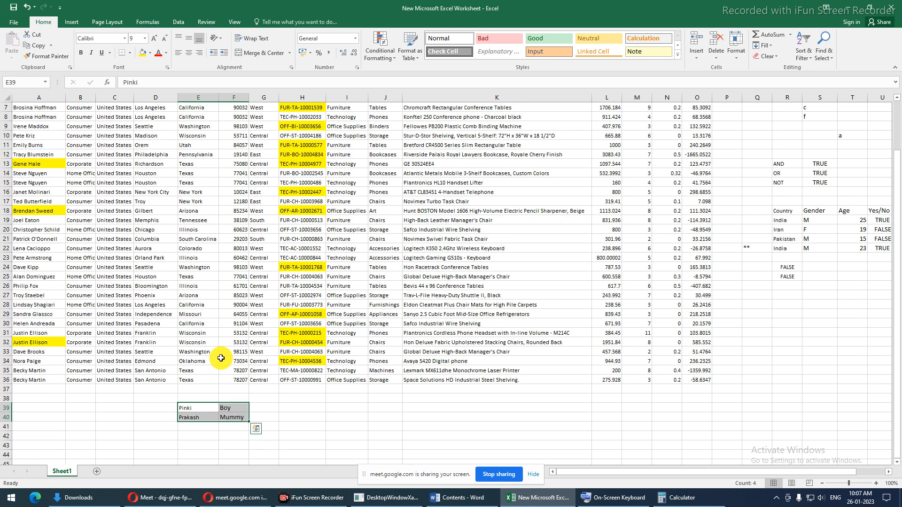
pyautogui.scroll(1, 221, 359)
pyautogui.scroll(1, 221, 358)
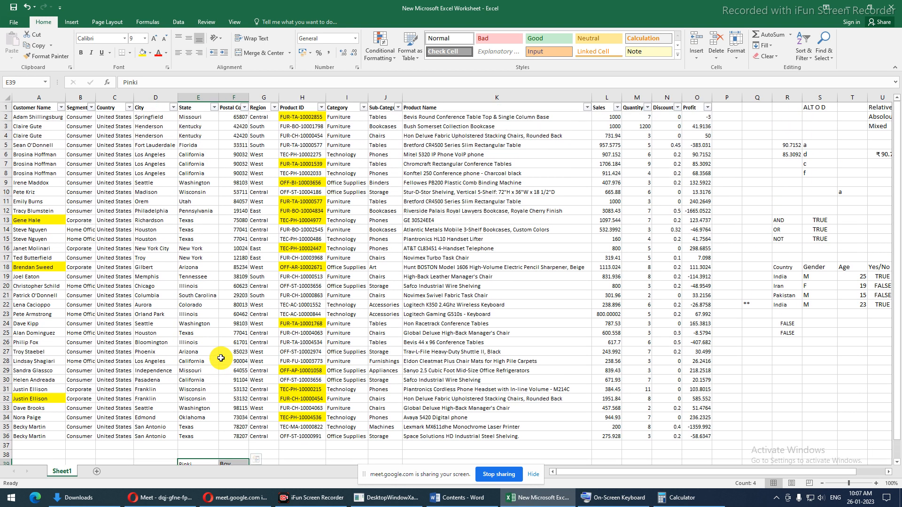
pyautogui.scroll(-1, 221, 358)
pyautogui.click(193, 416)
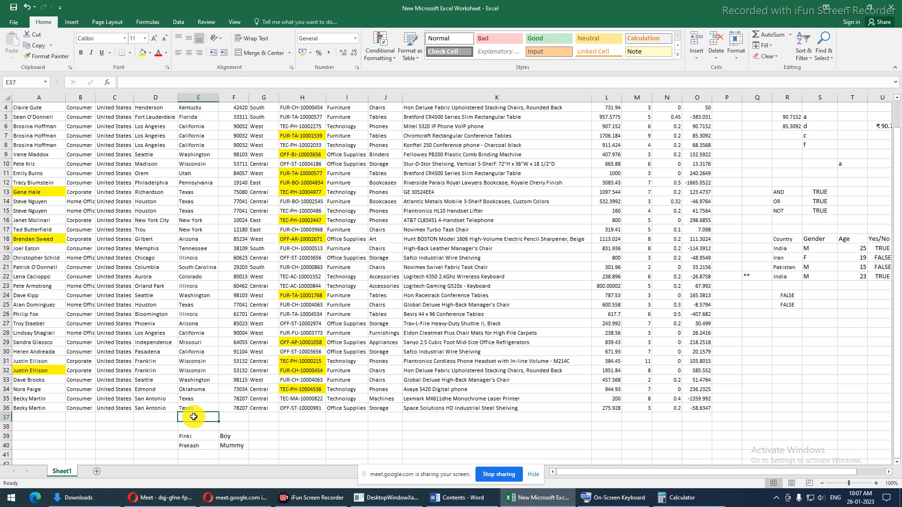
pyautogui.hotkey('shift', 'space')
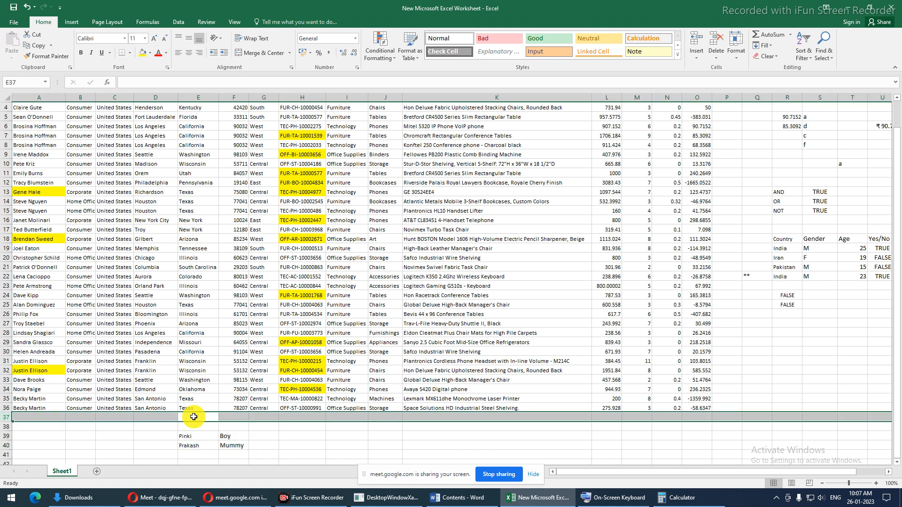
pyautogui.hotkey('ctrl', '-')
pyautogui.scroll(1, 193, 416)
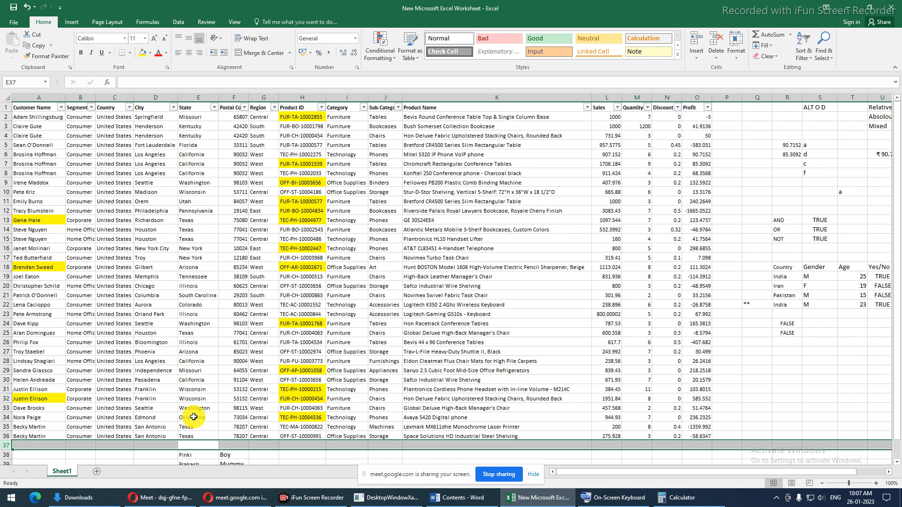
# - Collapse the ribbon so that only its tab names show above the worksheet
pyautogui.doubleClick(43, 22)
pyautogui.click(44, 22)
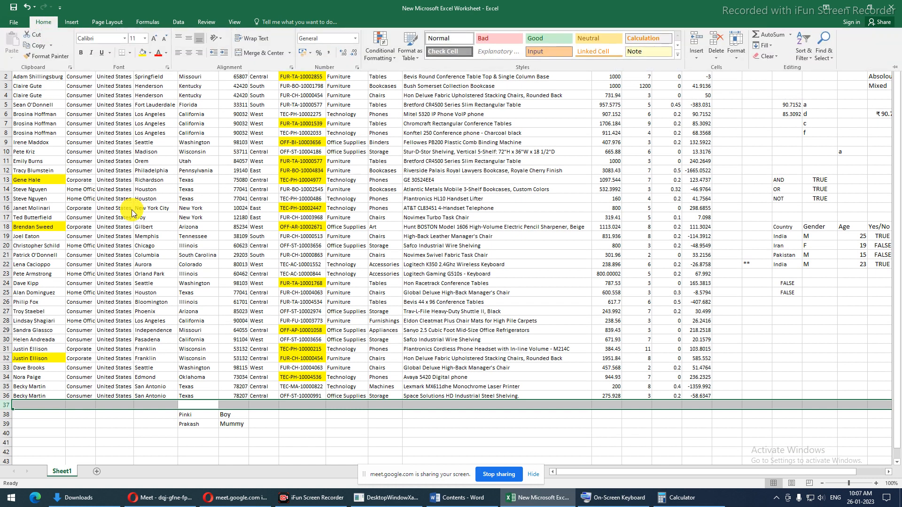
pyautogui.click(132, 213)
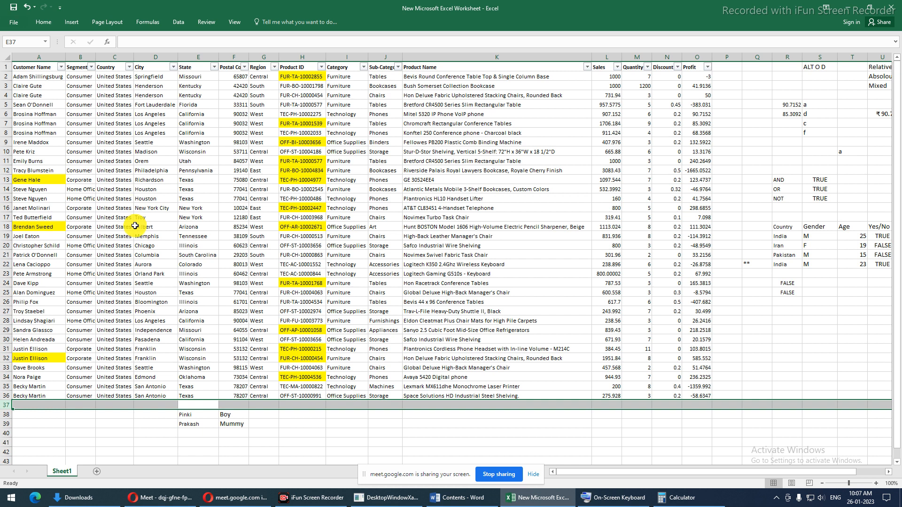
# - Clear the sample names and words from cells E38:F39
pyautogui.moveTo(185, 415); pyautogui.dragTo(242, 424)
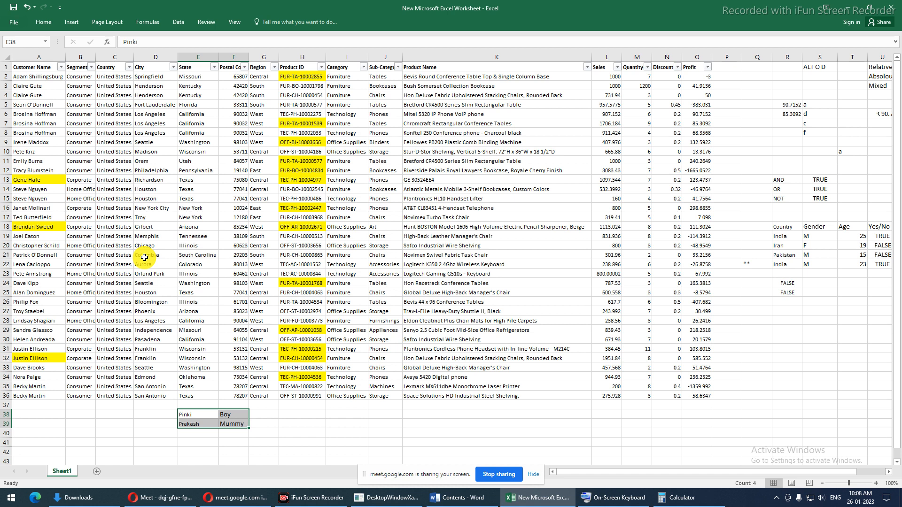
pyautogui.press('Delete')
pyautogui.press('Up')
pyautogui.press('Up')
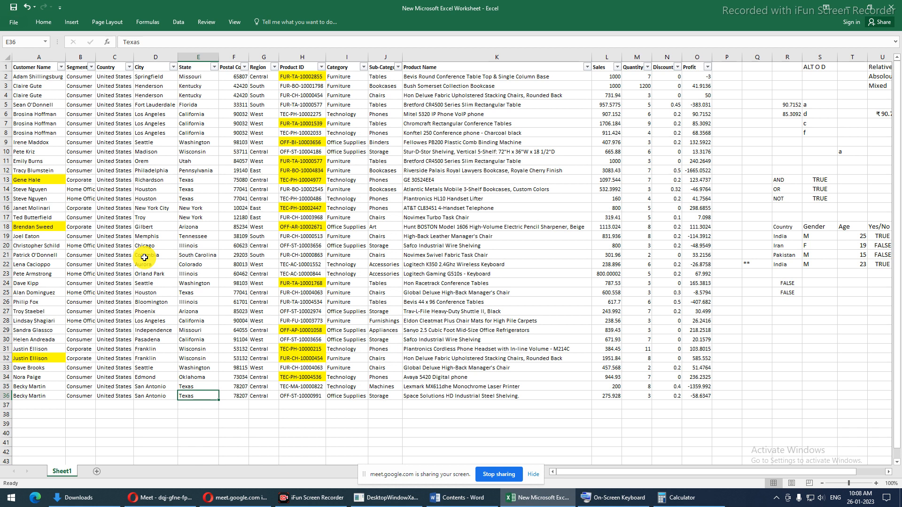
# - Turn off filtering for the sales data and highlight the headings from Customer Name to Postal Code
pyautogui.hotkey('ctrl', 'Up')
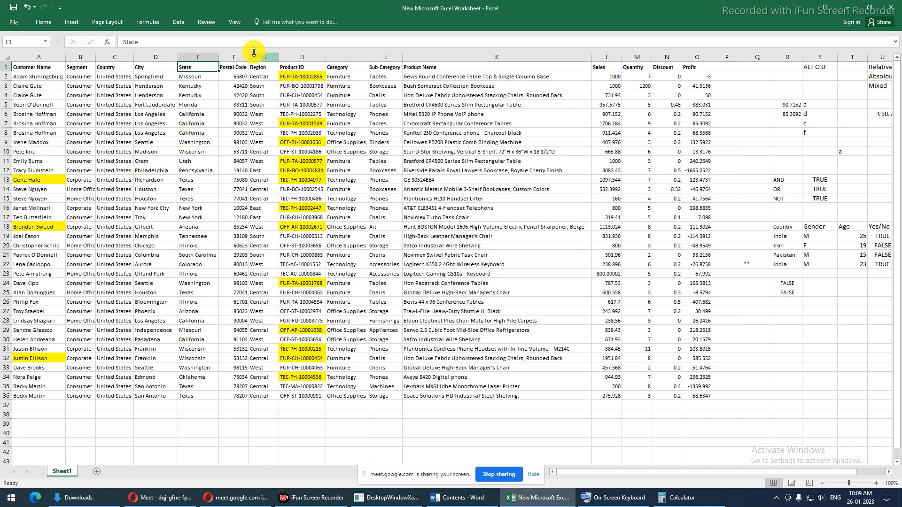
pyautogui.click(233, 67)
pyautogui.moveTo(233, 67); pyautogui.dragTo(27, 67)
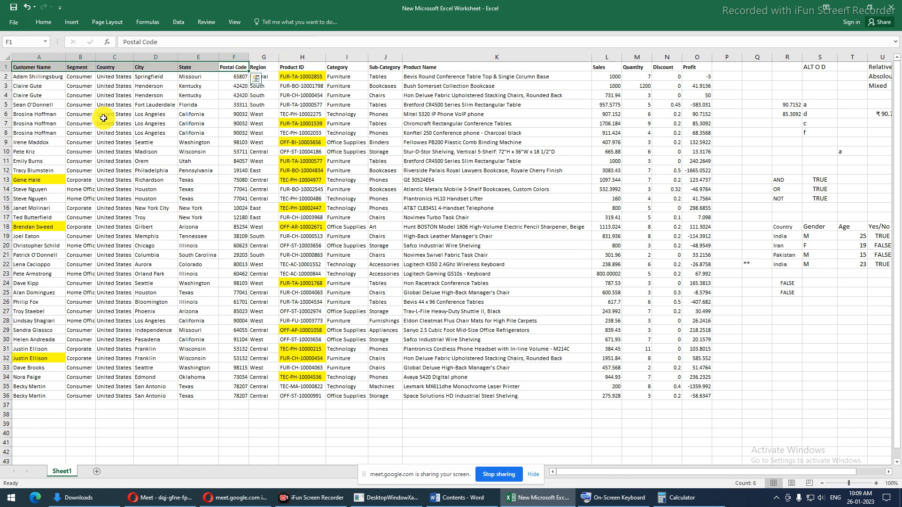
pyautogui.click(24, 67)
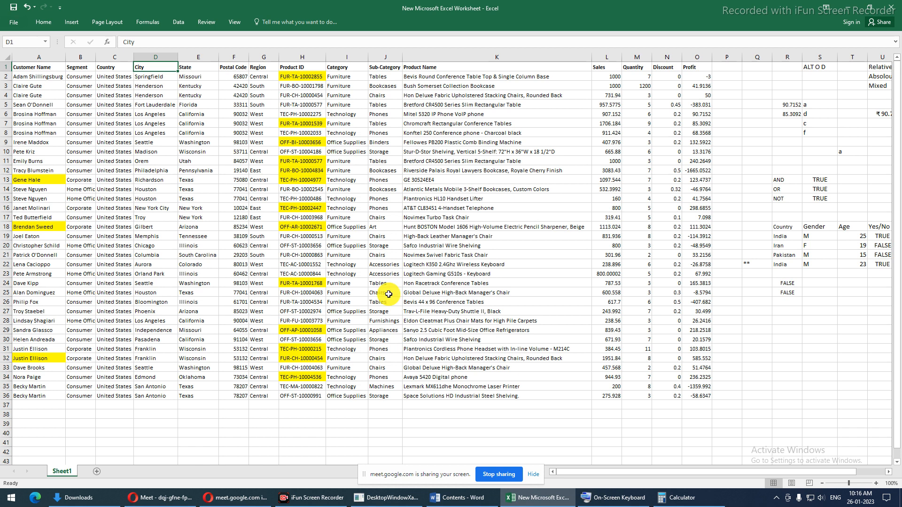
# - Examine the full sales data range A1:O36 and the text content of State cell E2
pyautogui.moveTo(39, 68)
pyautogui.mouseDown()
pyautogui.moveTo(666, 378)
pyautogui.moveTo(705, 423)
pyautogui.moveTo(709, 398)
pyautogui.mouseUp()
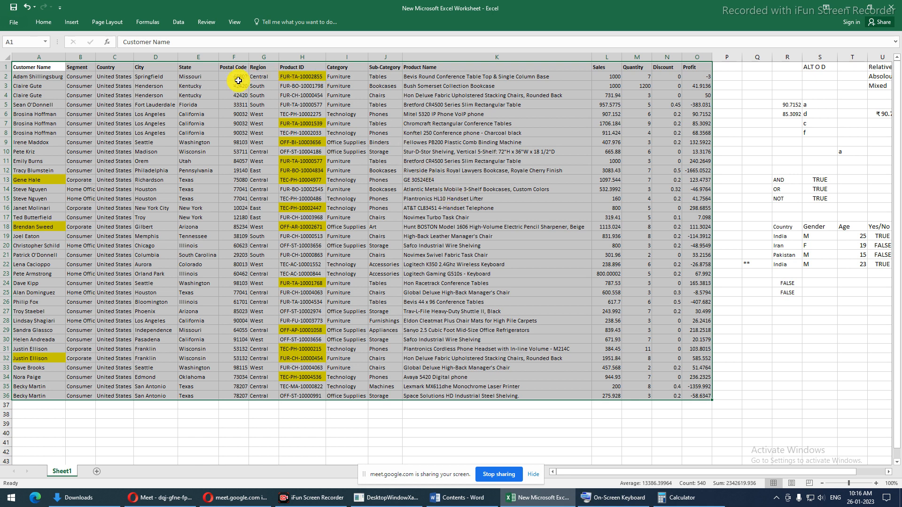
pyautogui.click(188, 77)
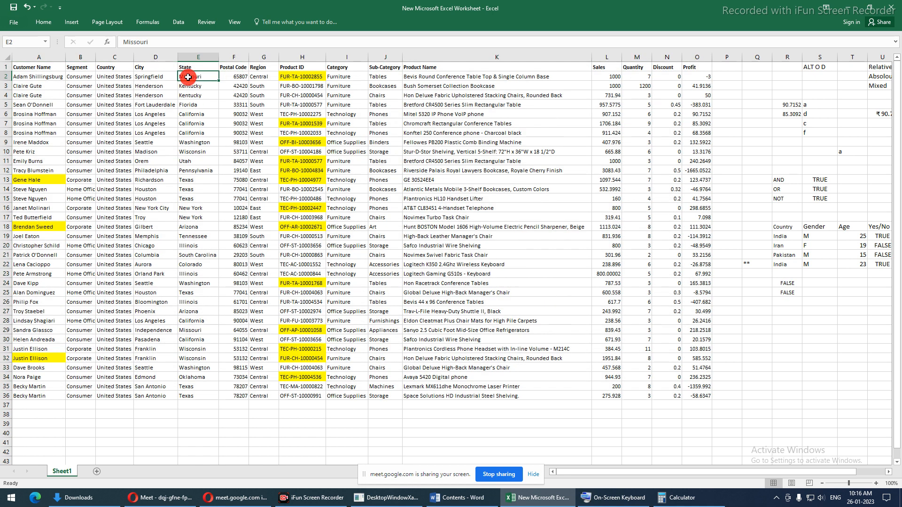
pyautogui.click(437, 79)
pyautogui.click(200, 76)
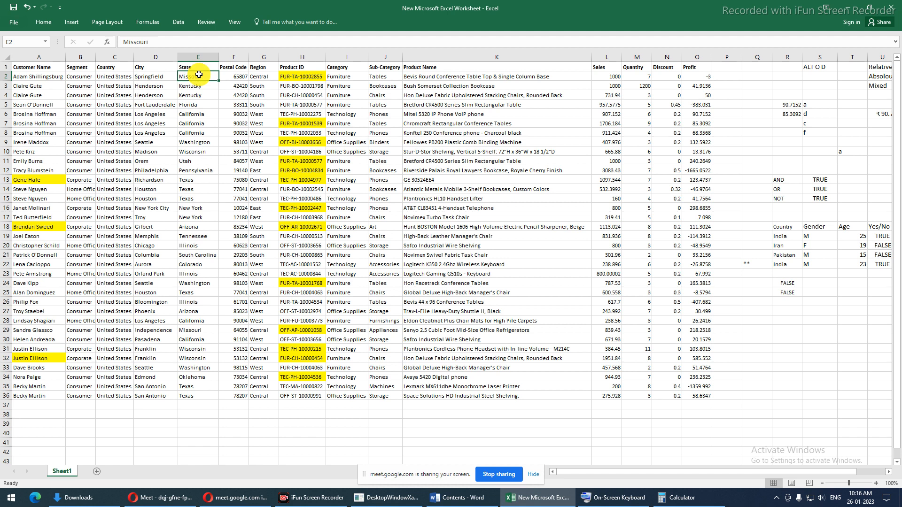
pyautogui.click(199, 76)
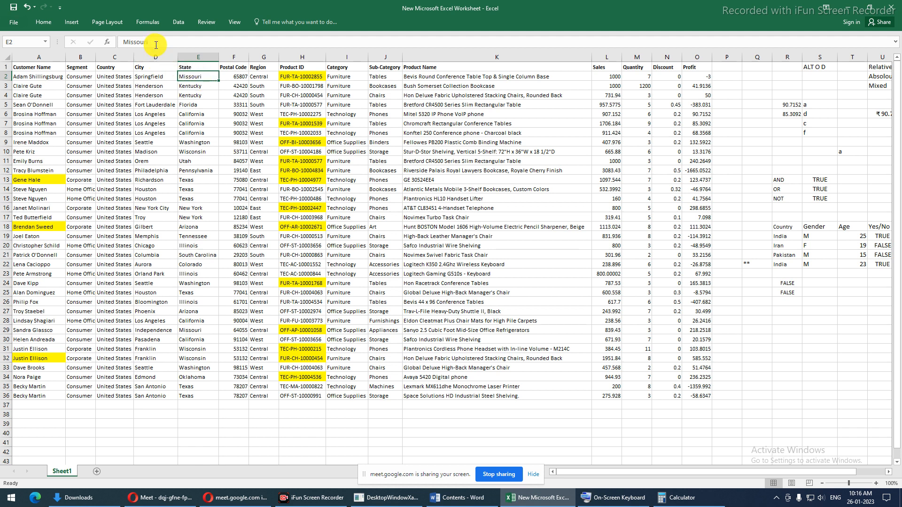
pyautogui.doubleClick(136, 42)
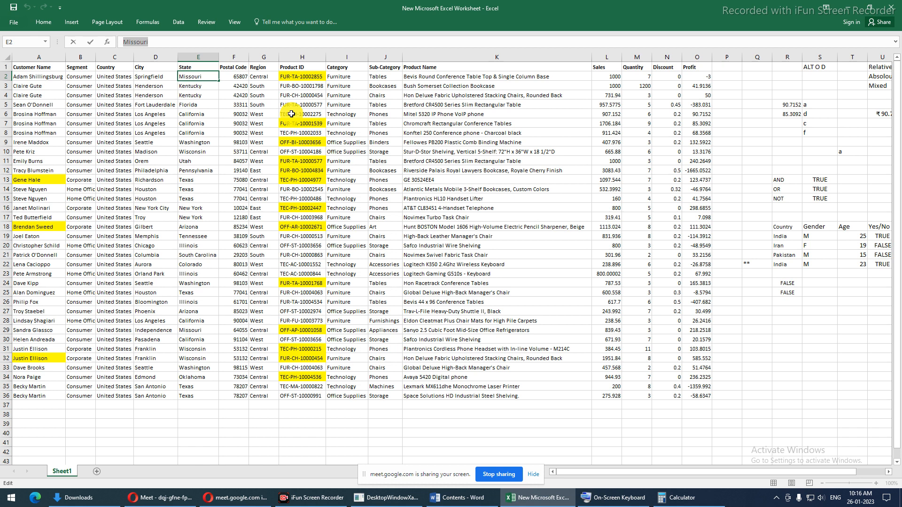
pyautogui.click(358, 421)
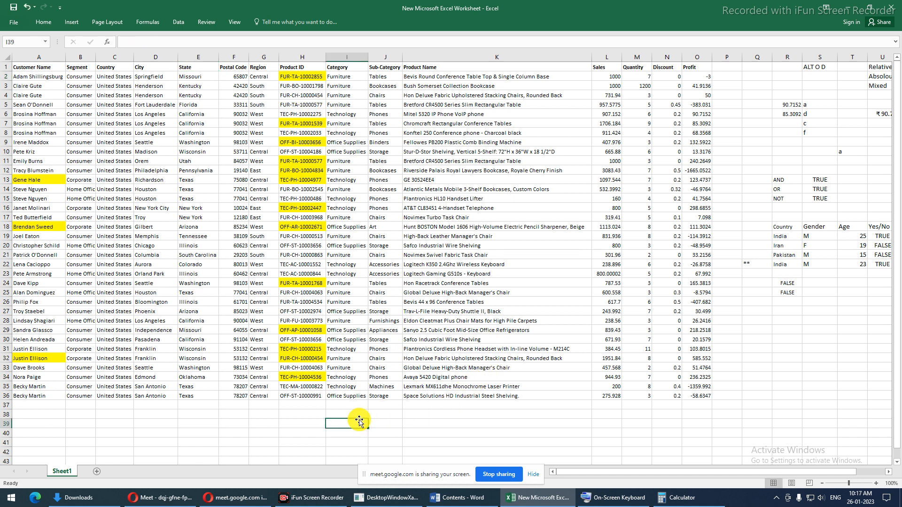
# - Enter 532 in cell K38 as a sample number and clear the cell again
pyautogui.click(426, 415)
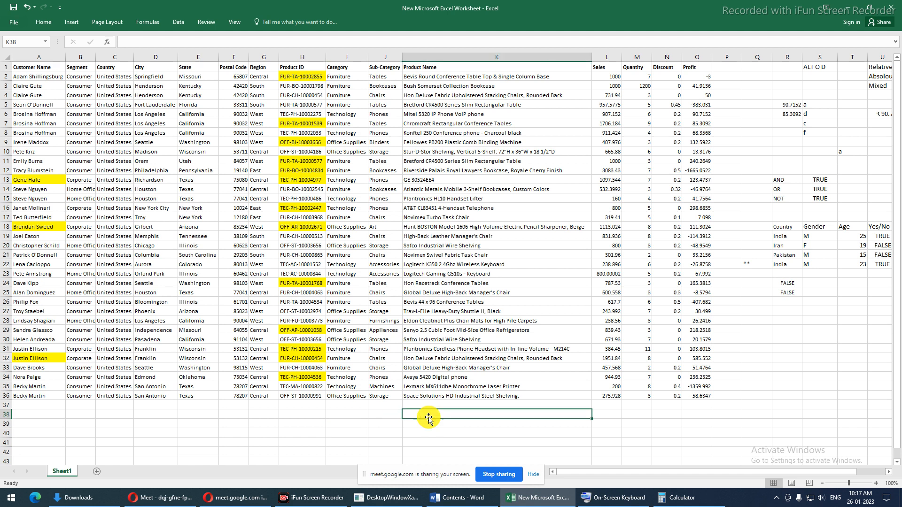
pyautogui.write('532')
pyautogui.press('Return')
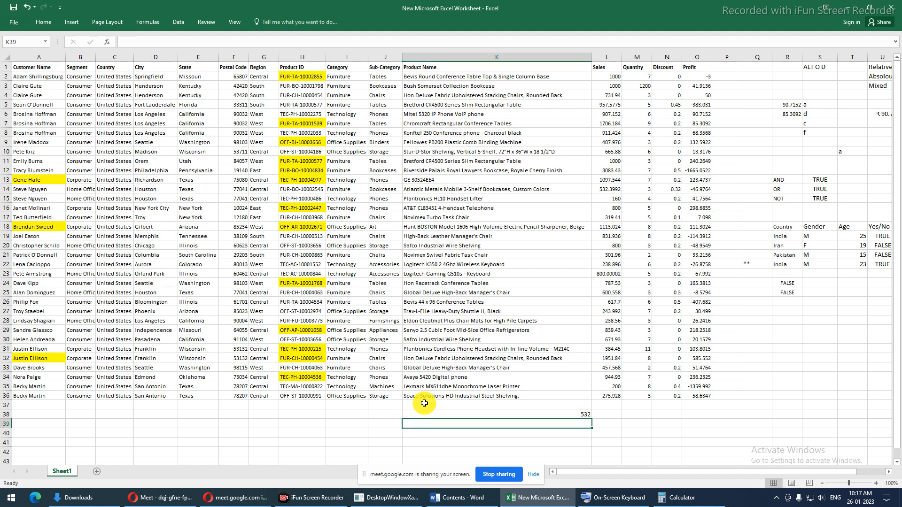
pyautogui.click(470, 416)
pyautogui.press('Delete')
# - Enter abientou in cell H38 and good bye in cell I38
pyautogui.press('Left')
pyautogui.press('Left')
pyautogui.press('Left')
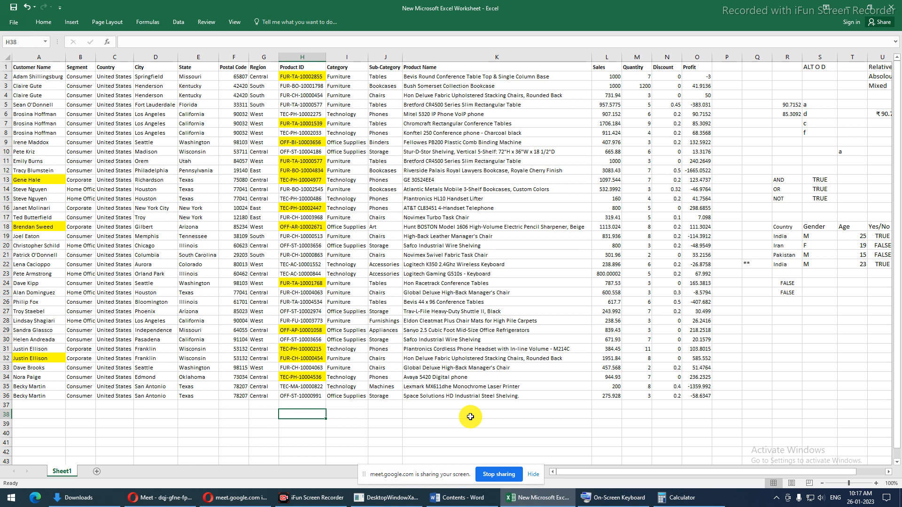
pyautogui.write('abien')
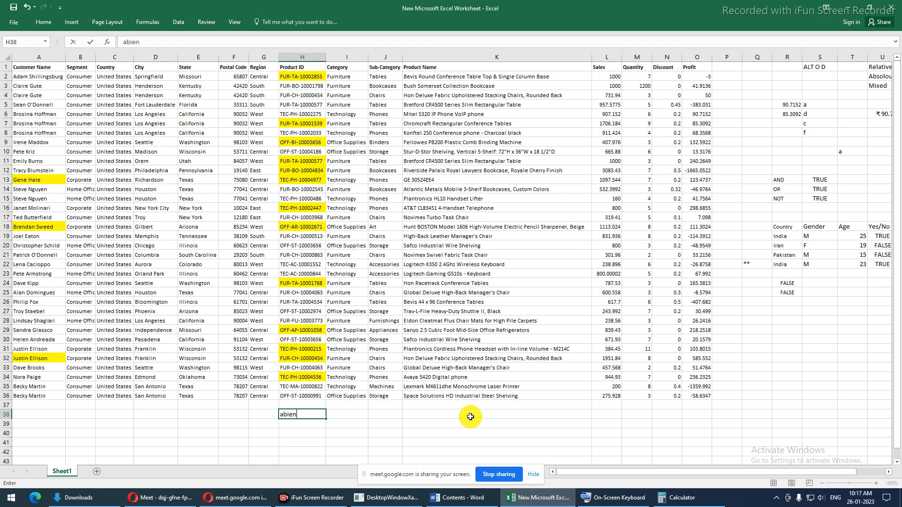
pyautogui.write('tou')
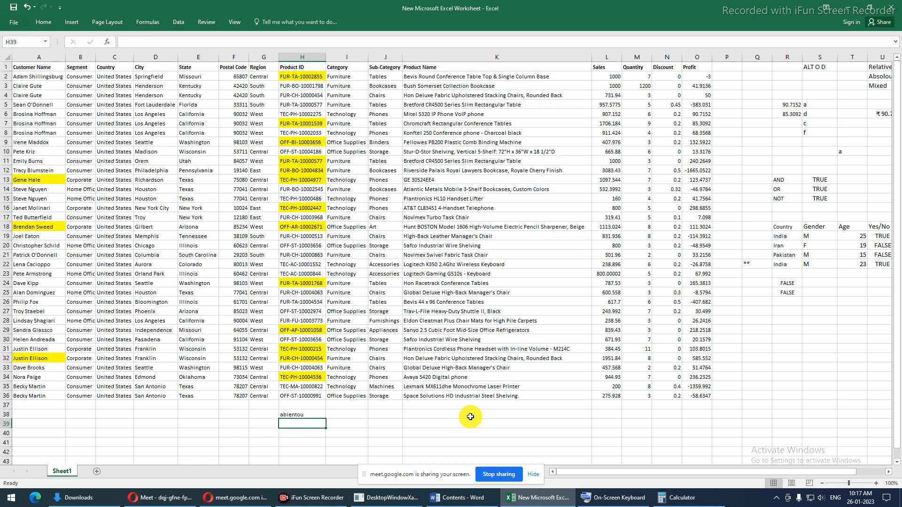
pyautogui.press('Tab')
pyautogui.write('good bye')
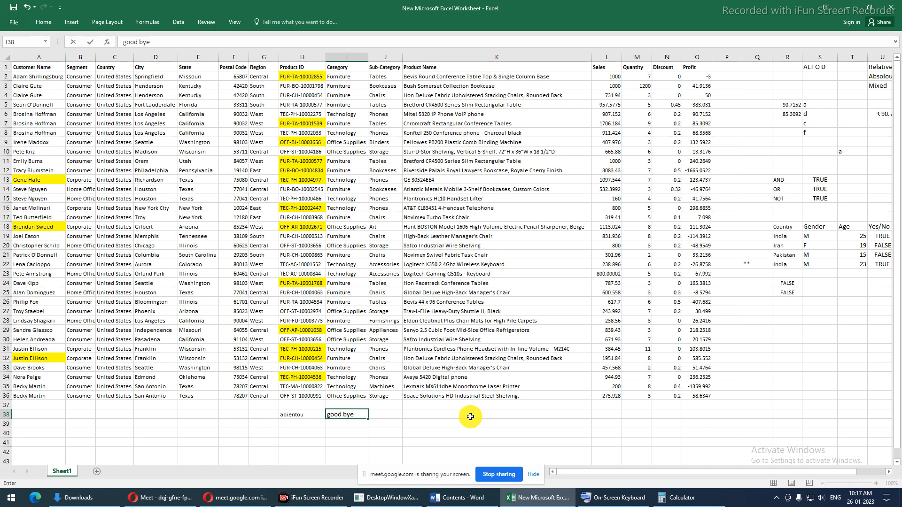
pyautogui.press('Return')
pyautogui.press('Down')
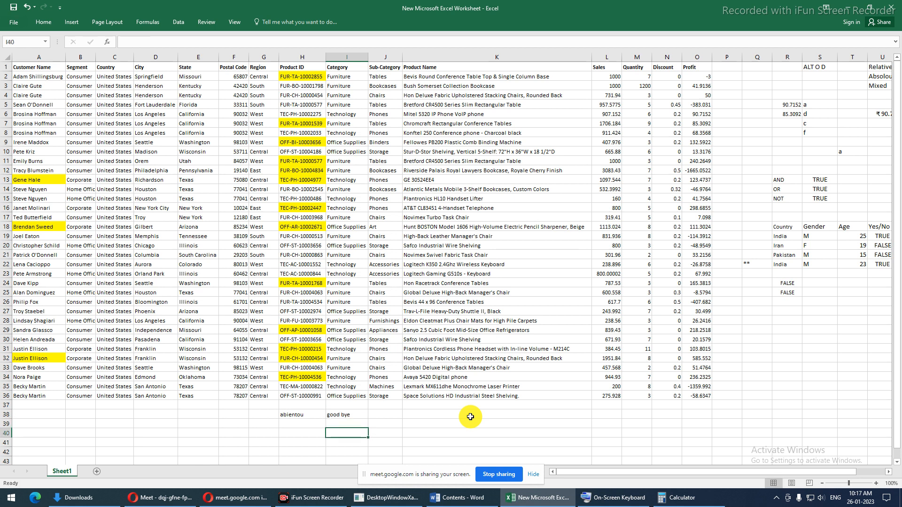
# - Enter the formula =H38=I38 in cell H40 to compare the two sample texts
pyautogui.press('Left')
pyautogui.write('=')
pyautogui.click(283, 414)
pyautogui.write('=')
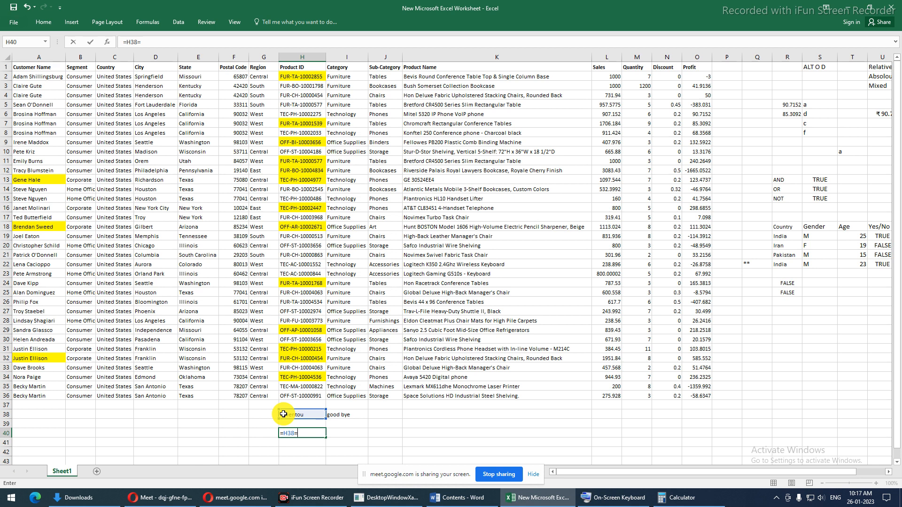
pyautogui.click(331, 415)
pyautogui.hotkey('ctrl', 'Return')
pyautogui.press('Return')
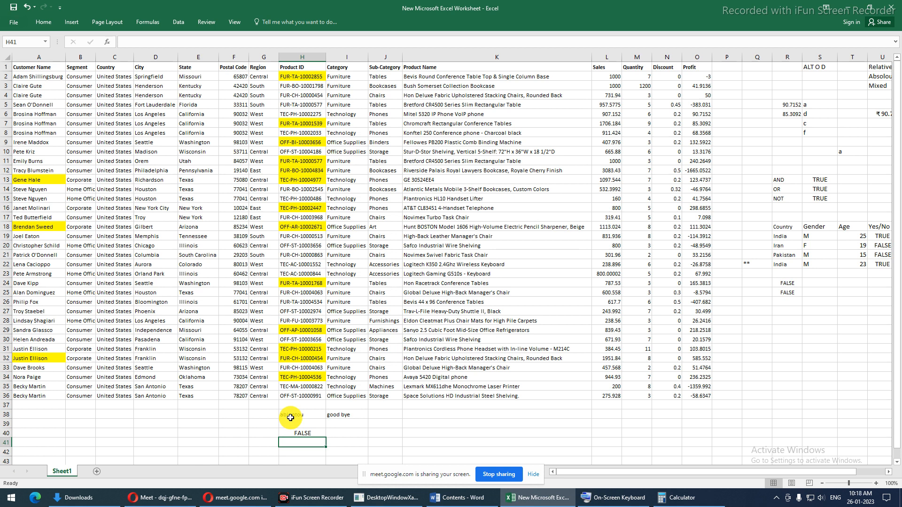
# - Clear the sample texts in H38 and I38 together with the comparison formula in H40
pyautogui.click(291, 416)
pyautogui.moveTo(291, 416); pyautogui.dragTo(332, 418)
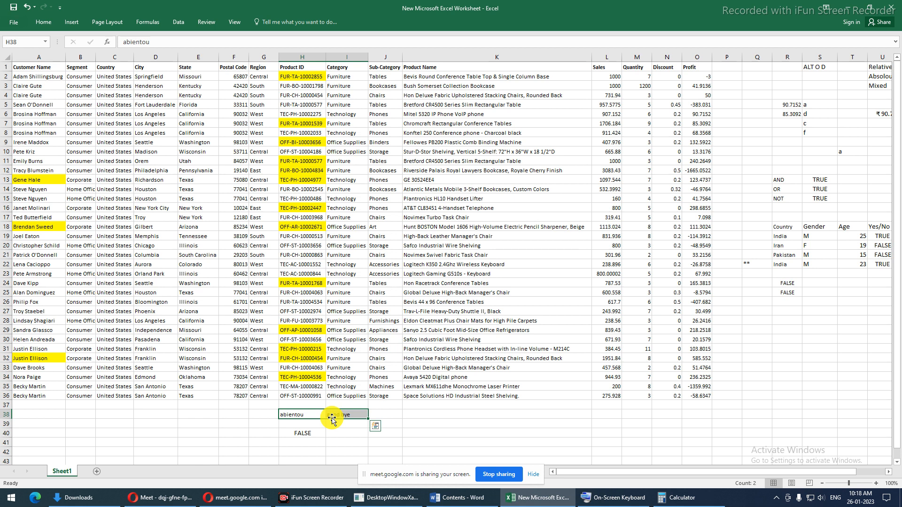
pyautogui.press('Left')
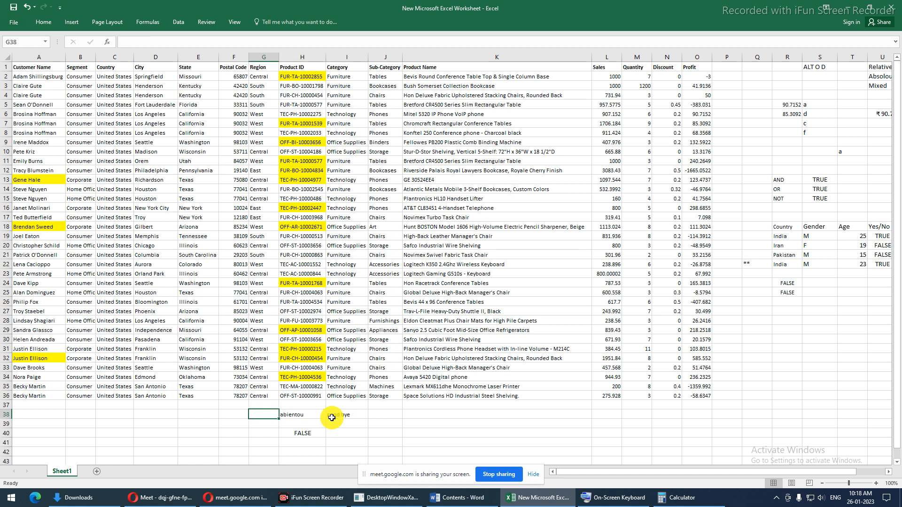
pyautogui.press('Right')
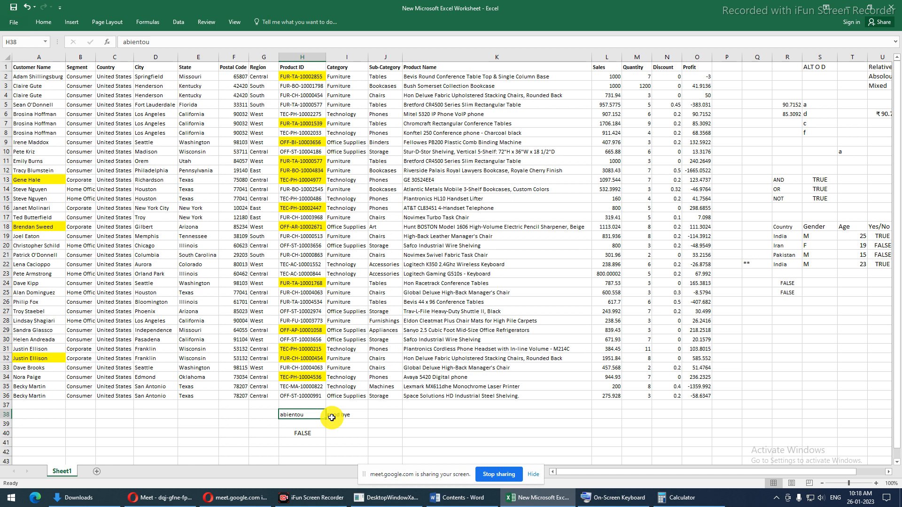
pyautogui.click(332, 418)
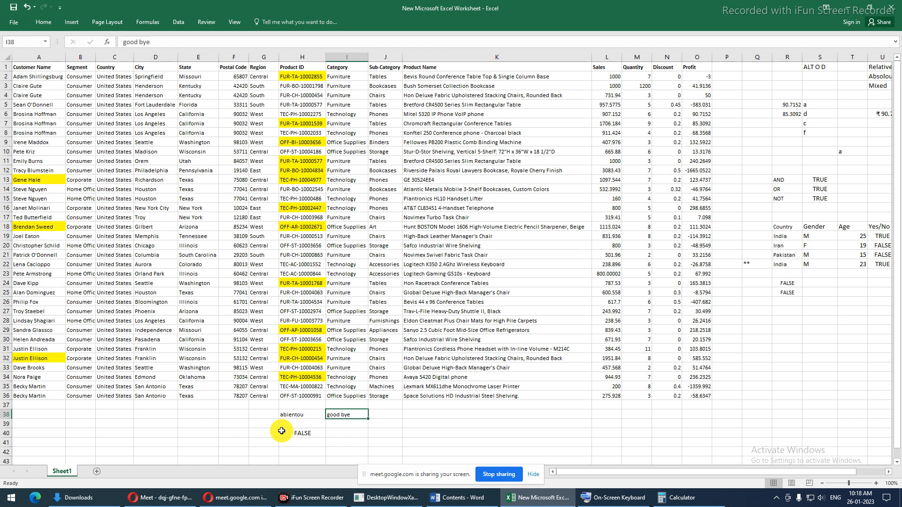
pyautogui.hotkey('shift', 'Down')
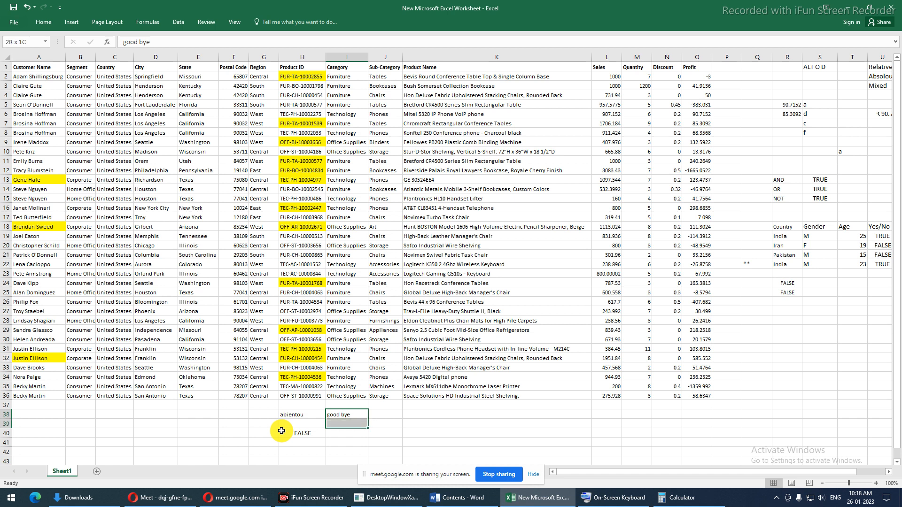
pyautogui.hotkey('shift', 'Left')
pyautogui.hotkey('shift', 'Left')
pyautogui.hotkey('shift', 'Down')
pyautogui.press('Delete')
# - Enter the number 10 in cell H38 and the letter X in cell I38
pyautogui.click(287, 413)
pyautogui.write('10')
pyautogui.press('Tab')
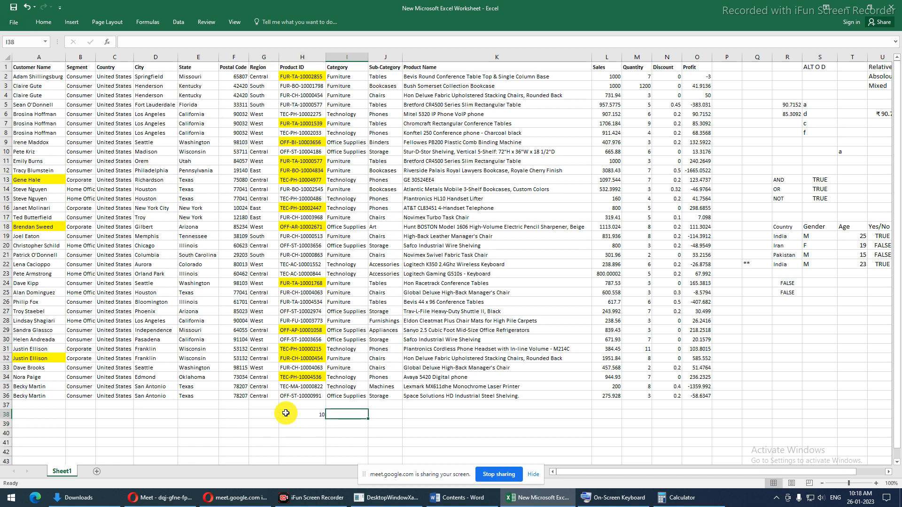
pyautogui.write('X')
pyautogui.press('Return')
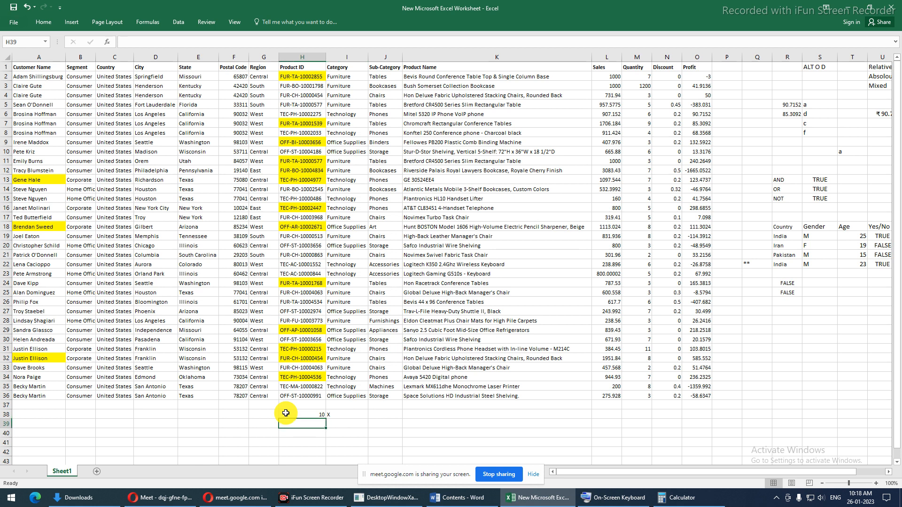
# - Enter the formula =H38=I38 in cell H39 to compare the number with the letter
pyautogui.write('=')
pyautogui.click(285, 413)
pyautogui.write('=')
pyautogui.press('Right')
pyautogui.press('Up')
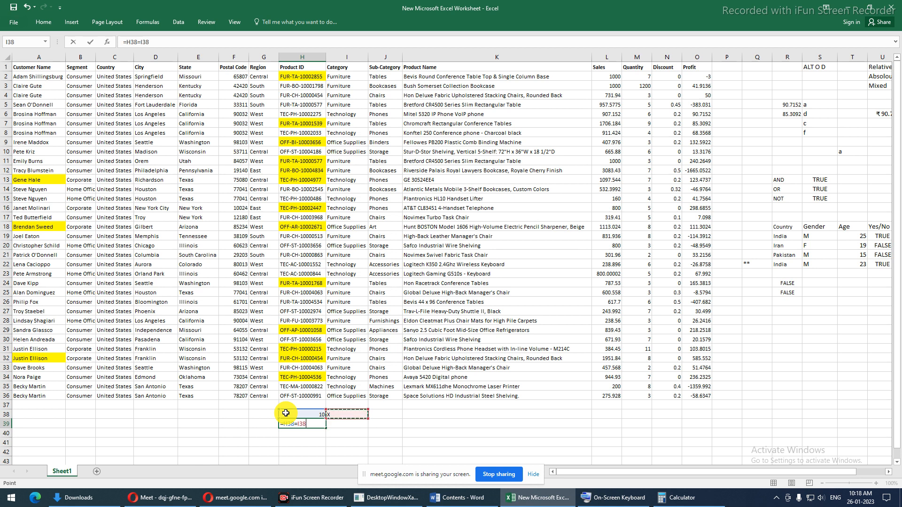
pyautogui.press('Return')
pyautogui.press('Up')
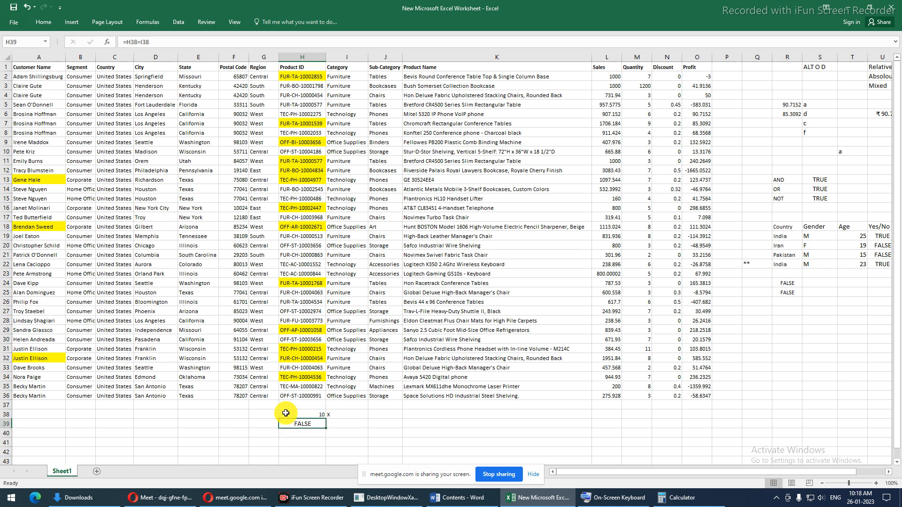
# - Enter the formula =ROMAN(10) in cell J39 to convert the number to a Roman numeral
pyautogui.press('Right')
pyautogui.press('Right')
pyautogui.write('=rom')
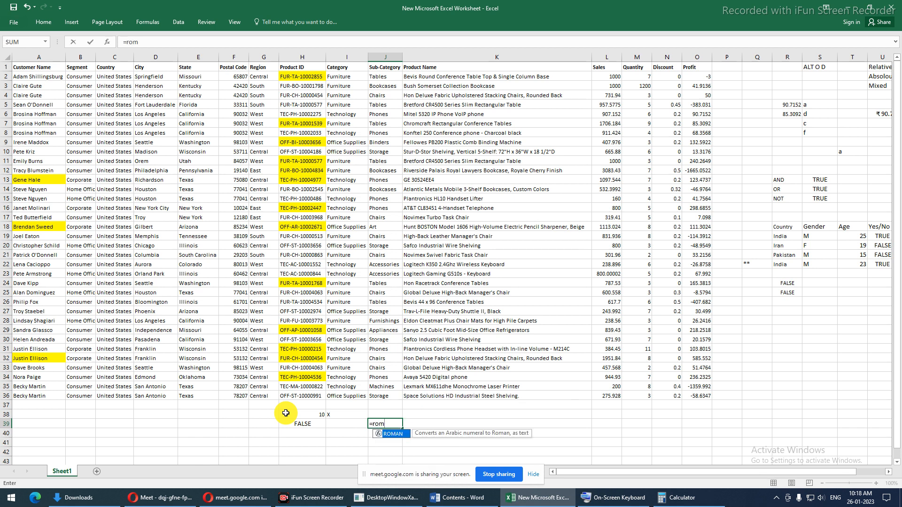
pyautogui.press('Tab')
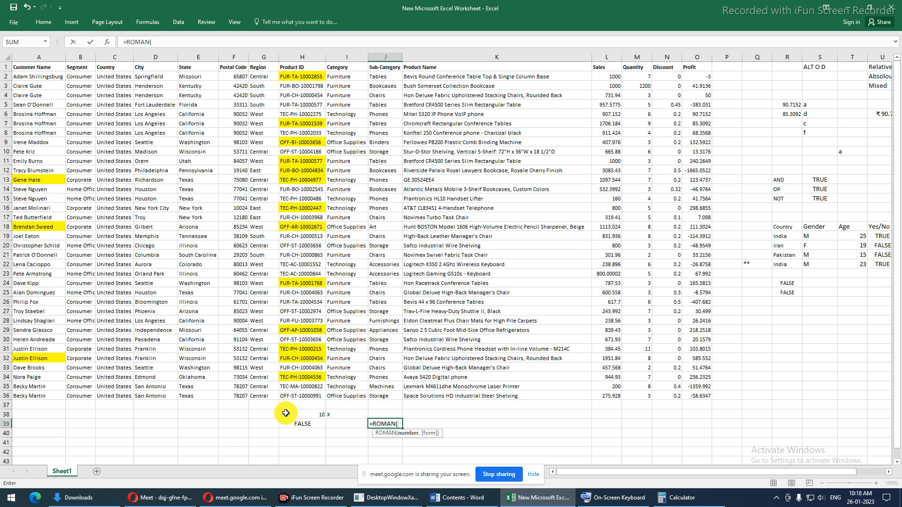
pyautogui.write('10')
pyautogui.press('Return')
pyautogui.press('Up')
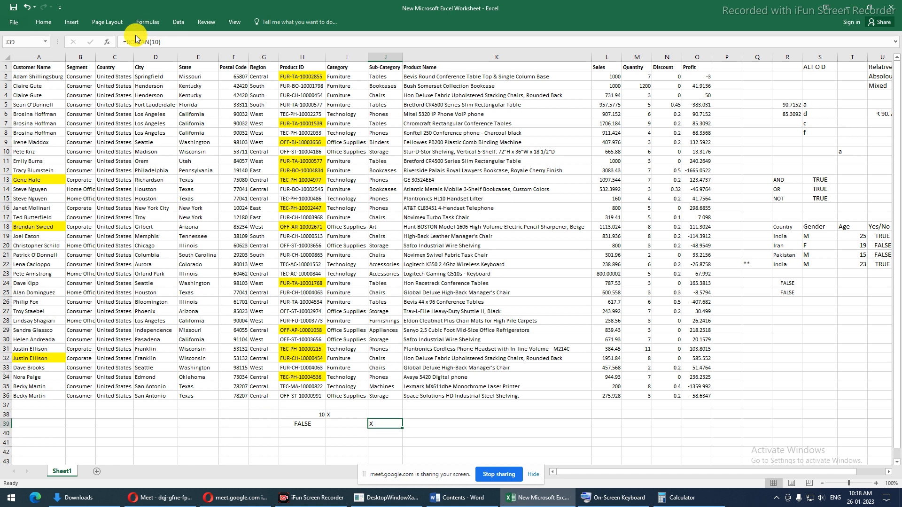
# - Examine the ROMAN formula in J39, the text in I38 and the comparison formula in H39
pyautogui.moveTo(124, 42); pyautogui.dragTo(203, 42)
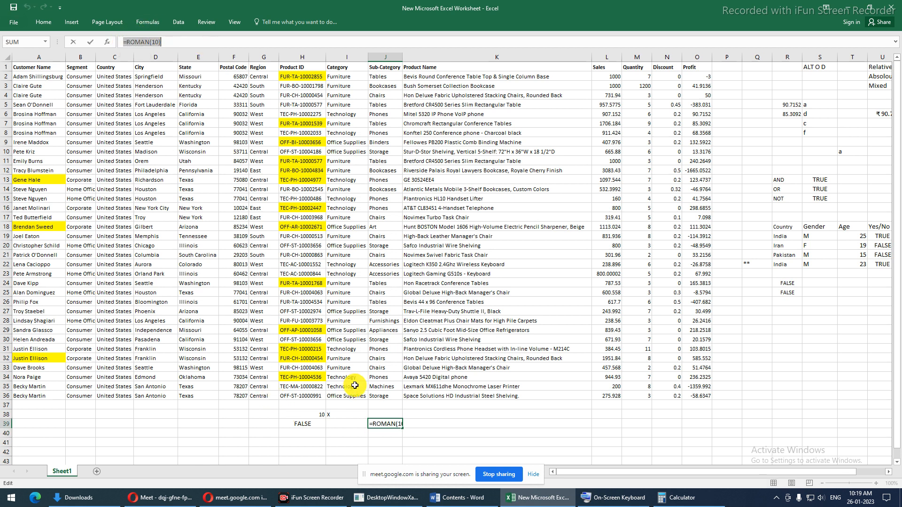
pyautogui.press('Escape')
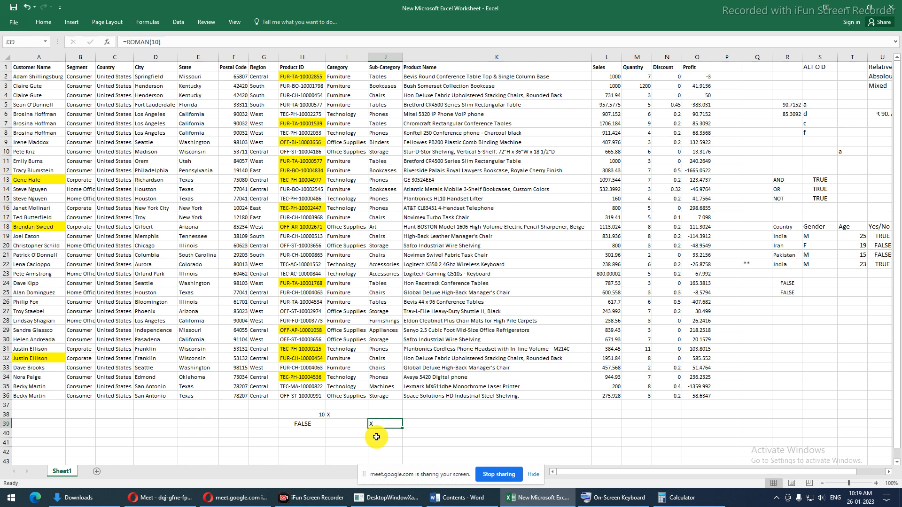
pyautogui.click(329, 415)
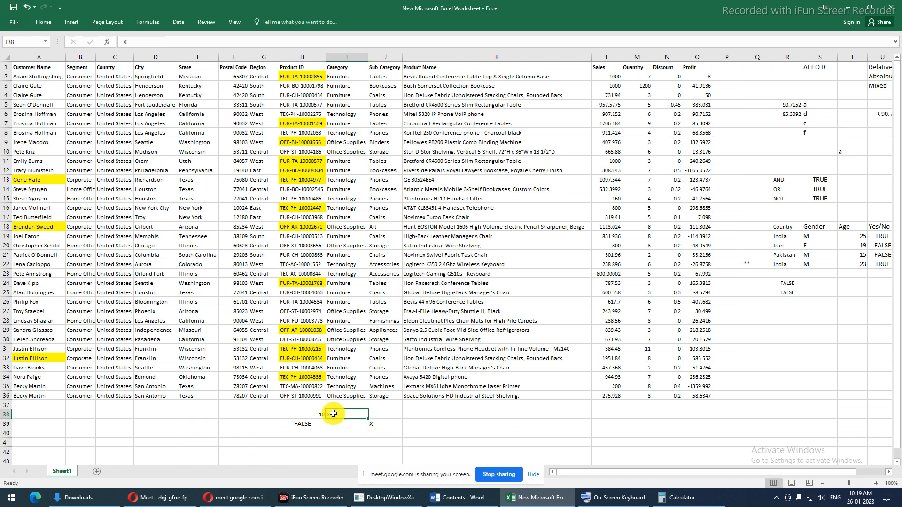
pyautogui.click(315, 425)
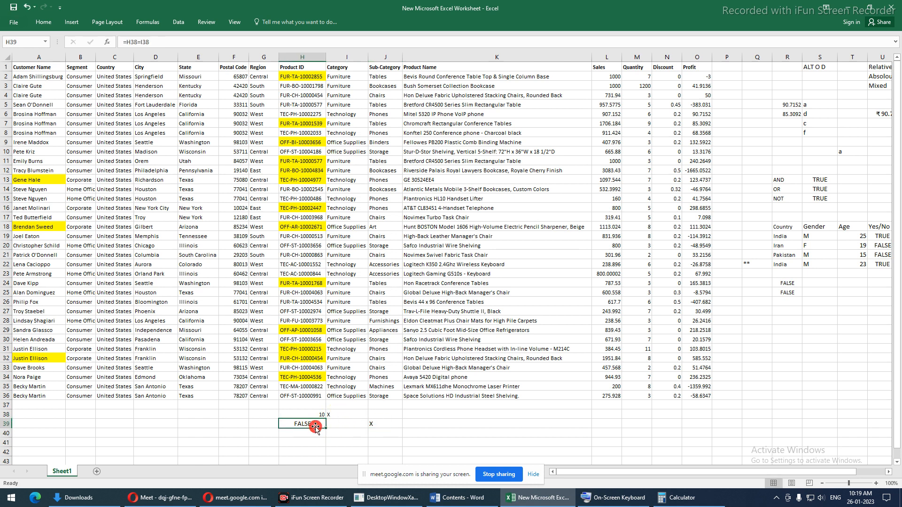
pyautogui.click(140, 41)
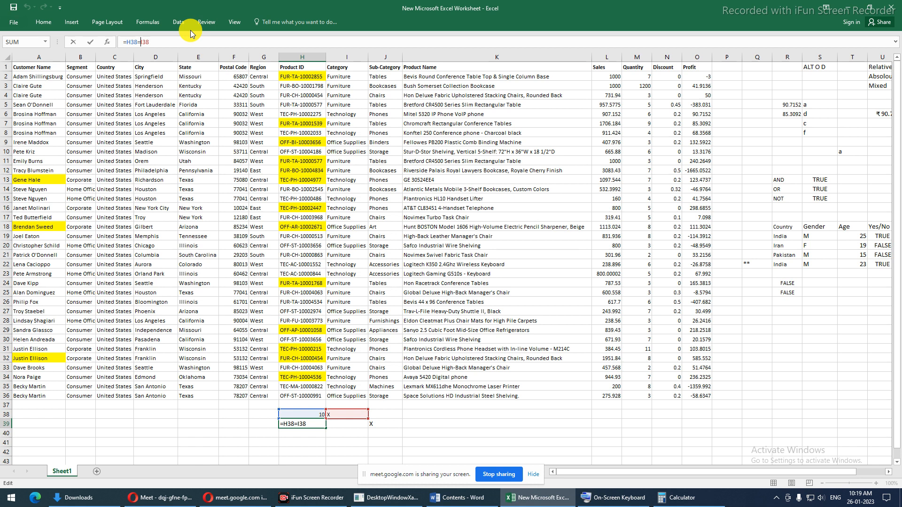
pyautogui.hotkey('ctrl', 'Return')
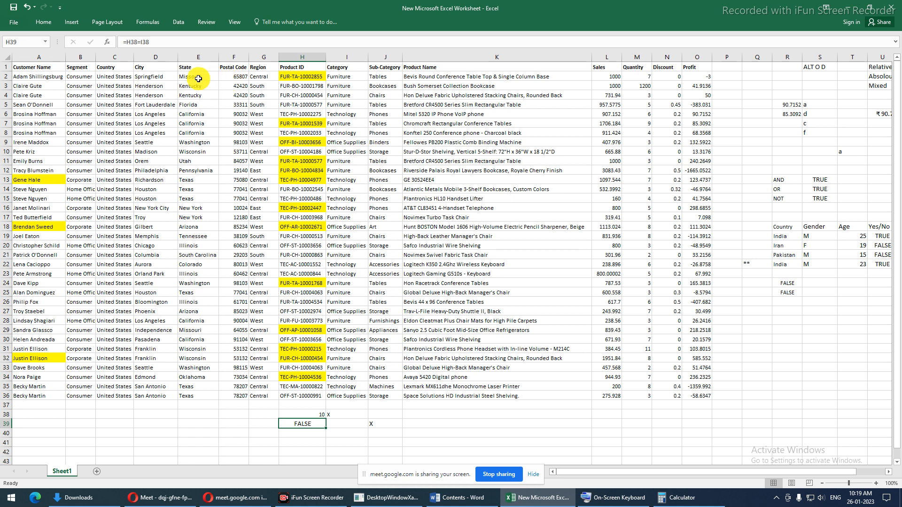
# - Write the criteria note "sales>1000, Profit>100, State<>Texas" in cell E40 below the State column
pyautogui.moveTo(198, 77); pyautogui.dragTo(211, 393)
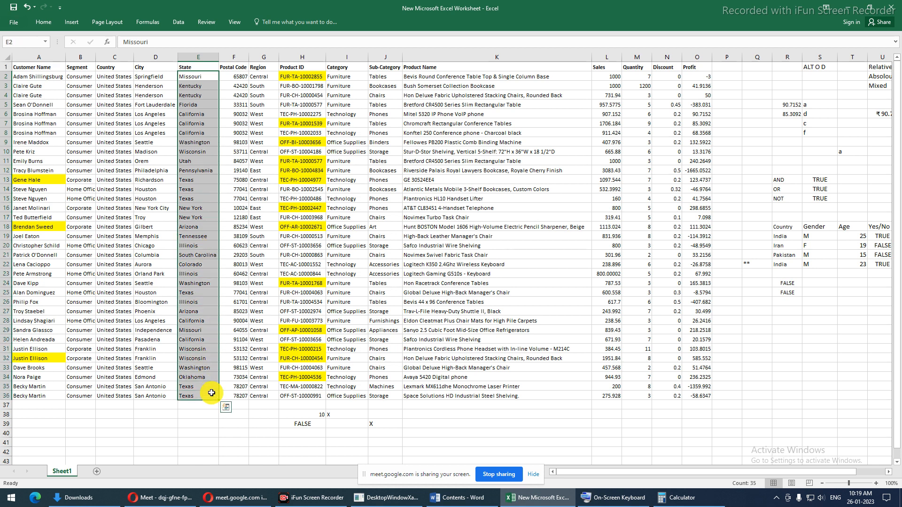
pyautogui.click(199, 433)
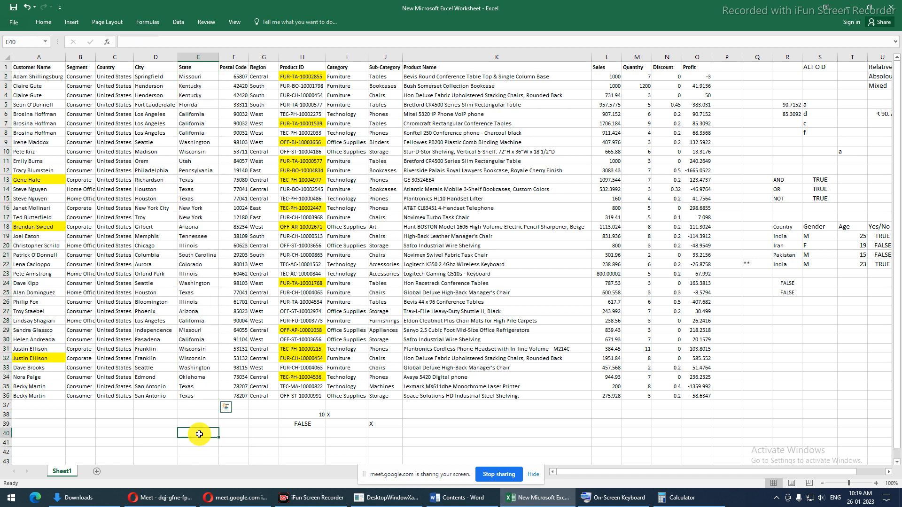
pyautogui.write('sal')
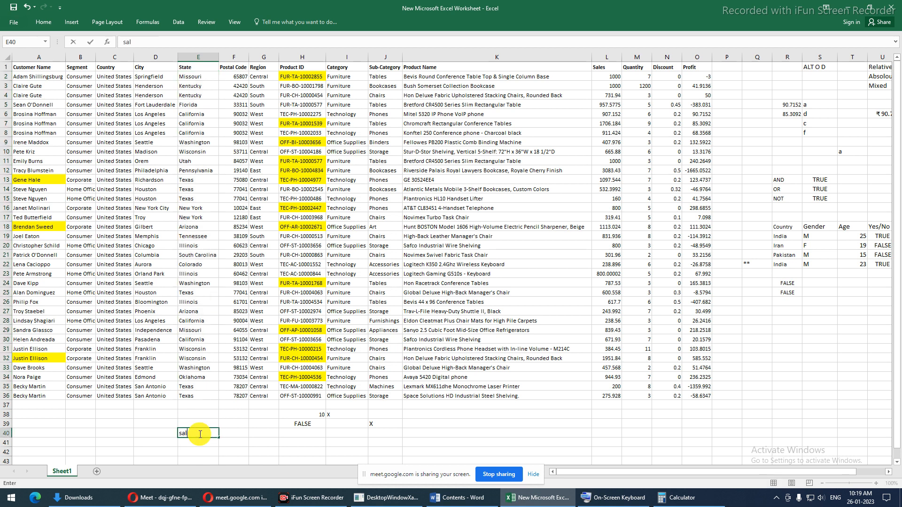
pyautogui.write('es>1000, Profit>100')
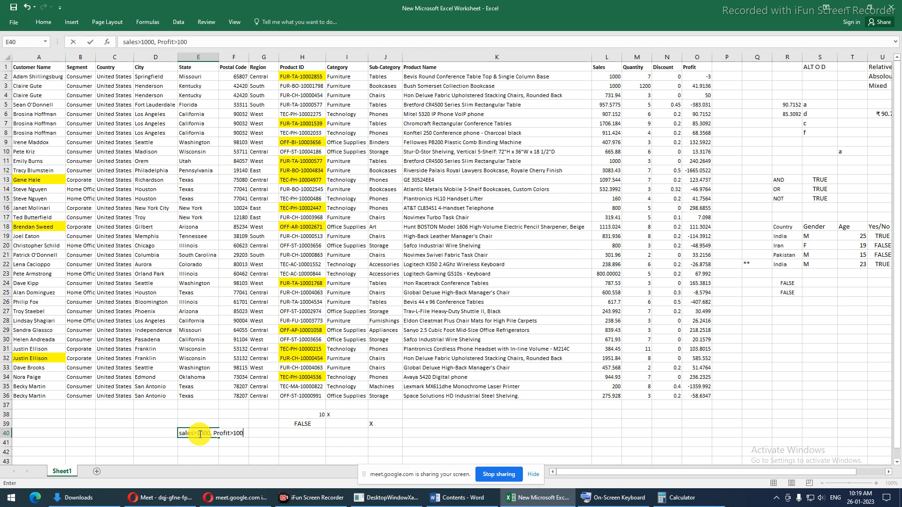
pyautogui.write(', State<>Texas')
pyautogui.press('Return')
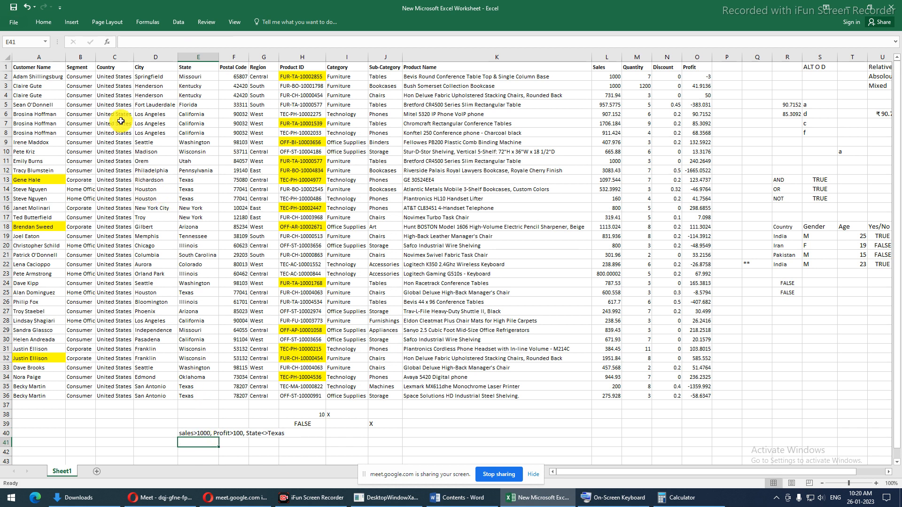
# - Select customer names A2:A36, then delete both conditional formatting rules listed for this worksheet and apply the change
pyautogui.moveTo(44, 82); pyautogui.dragTo(44, 392)
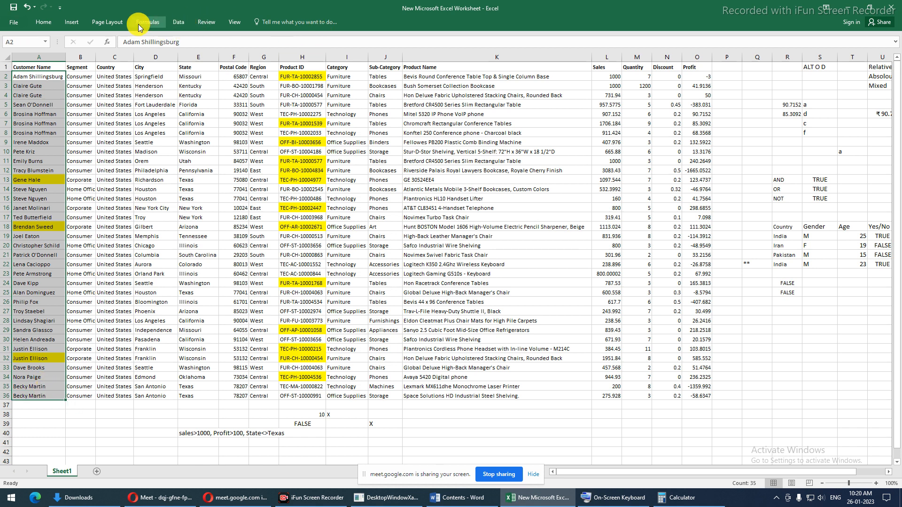
pyautogui.hotkey('alt', 'h')
pyautogui.press('l')
pyautogui.press('r')
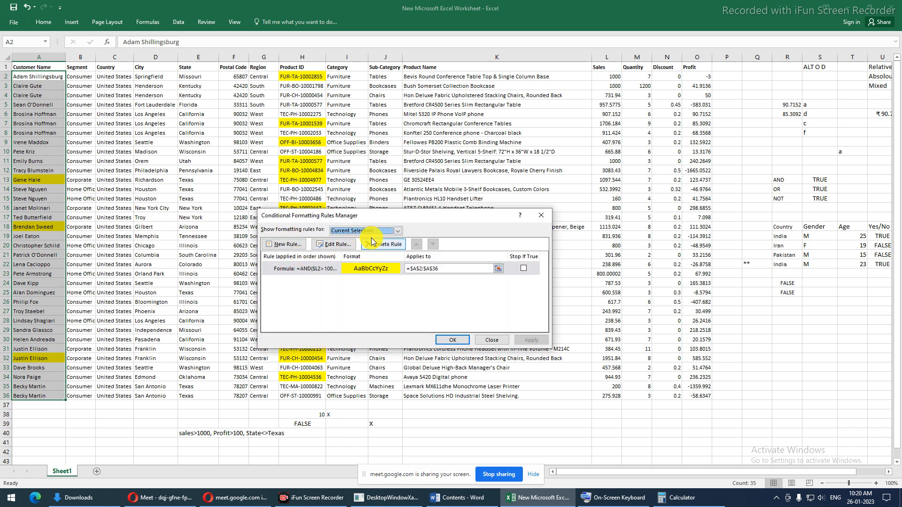
pyautogui.click(402, 232)
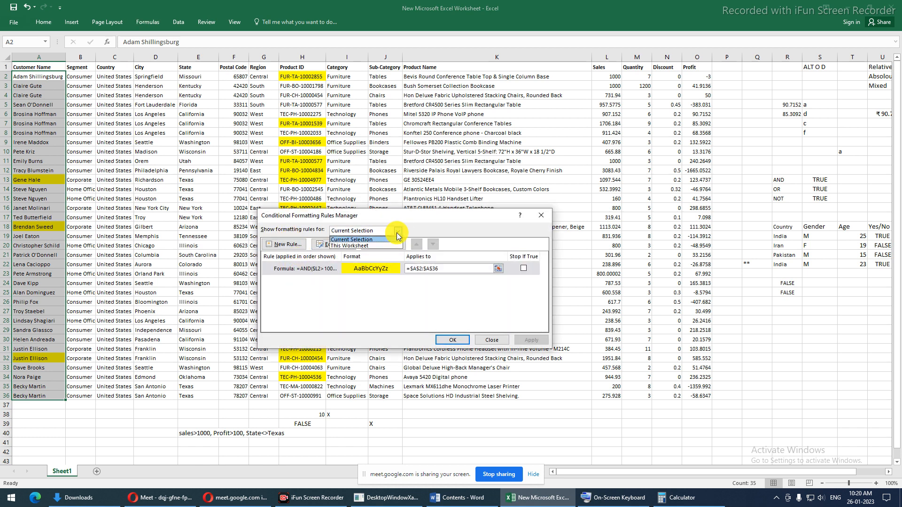
pyautogui.click(359, 246)
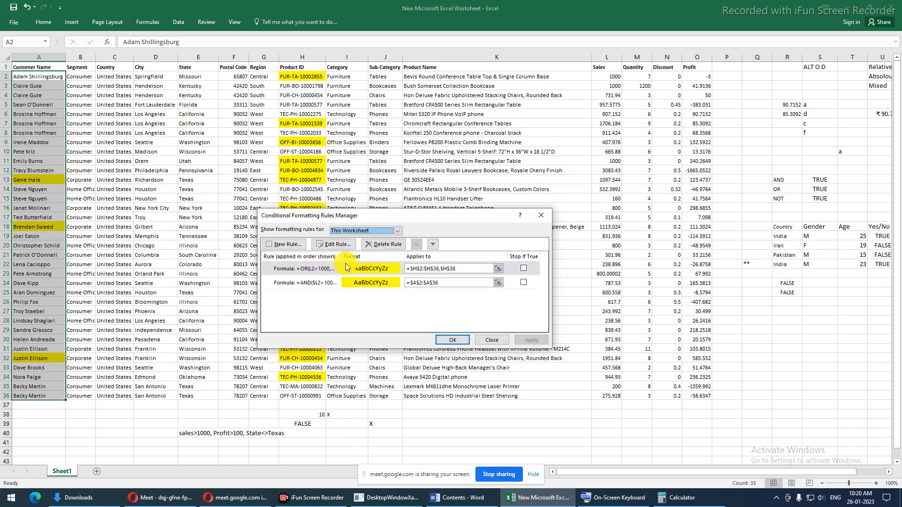
pyautogui.click(373, 244)
pyautogui.click(373, 244)
pyautogui.moveTo(351, 215); pyautogui.dragTo(552, 214)
pyautogui.click(734, 341)
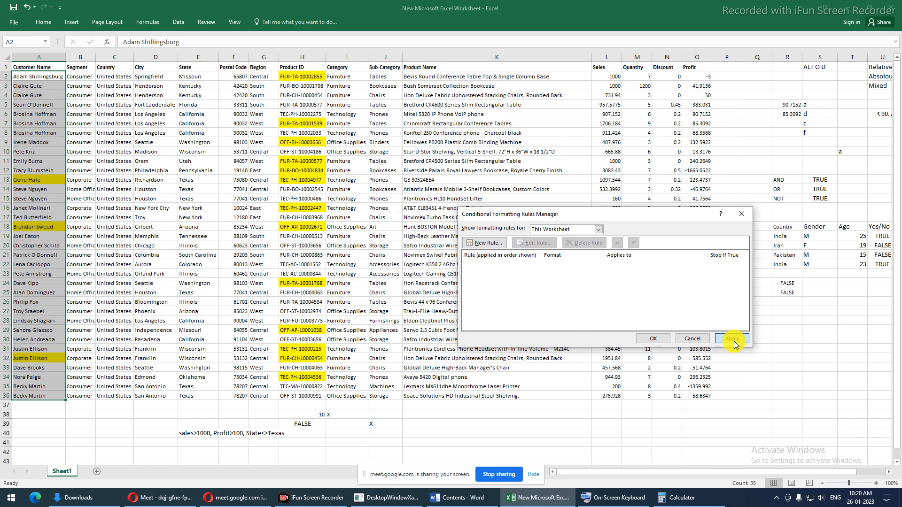
# - Create a new formula-based conditional formatting rule and start its formula with =and(L2>1000, using a relative cell reference
pyautogui.click(498, 246)
pyautogui.moveTo(585, 204); pyautogui.dragTo(307, 168)
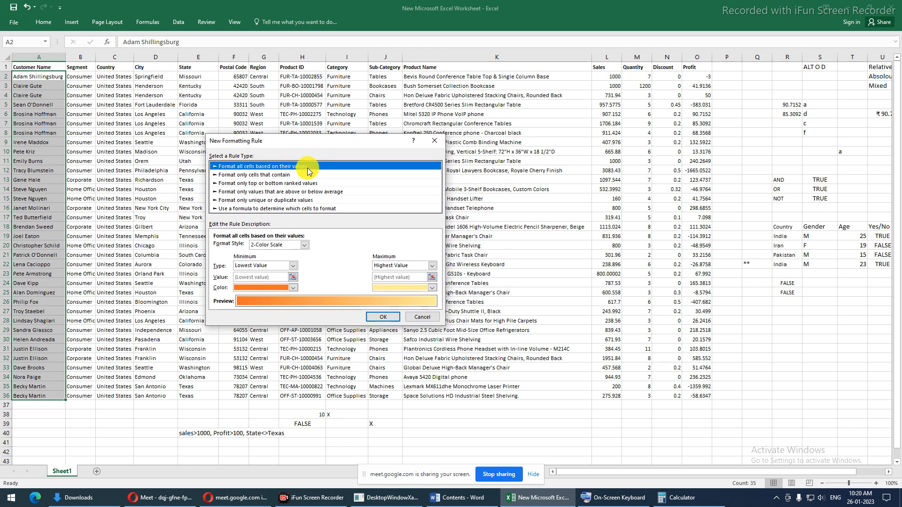
pyautogui.click(289, 210)
pyautogui.click(258, 248)
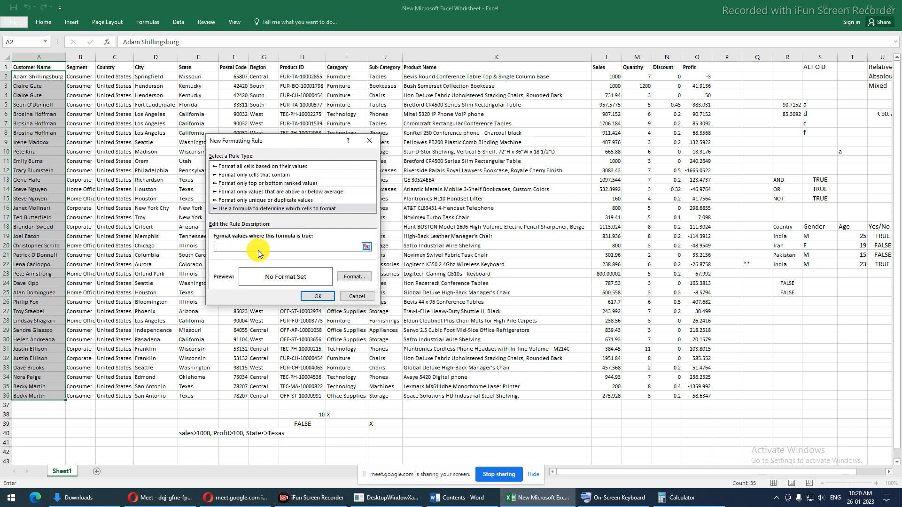
pyautogui.write('=')
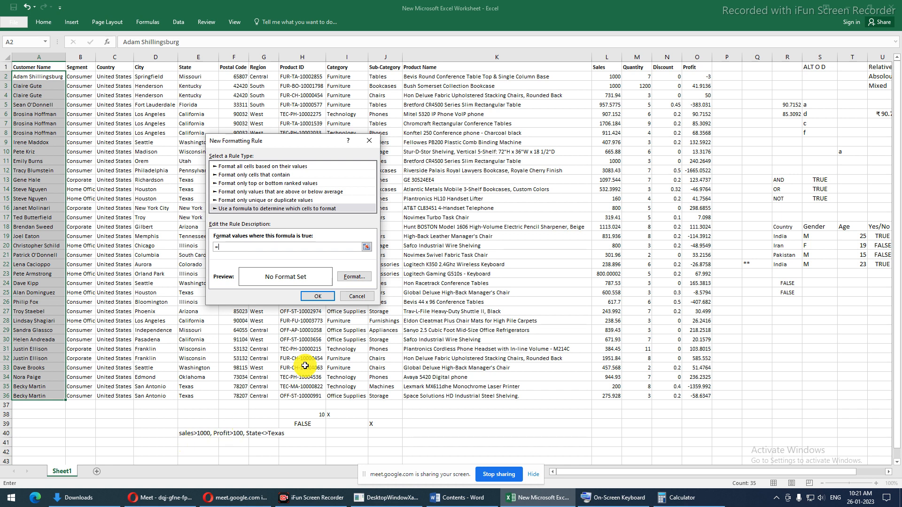
pyautogui.write('nd(')
pyautogui.click(607, 76)
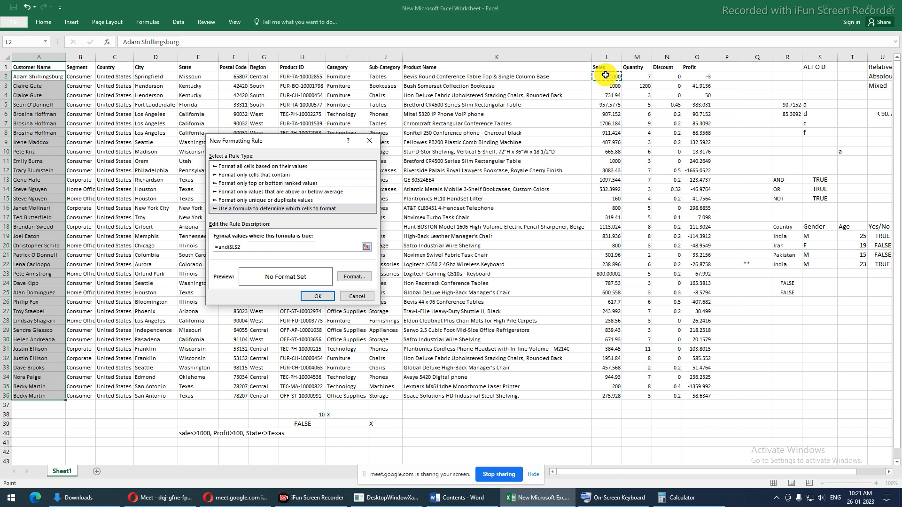
pyautogui.press('F4')
pyautogui.press('F4')
pyautogui.press('F4')
pyautogui.write('>1000,')
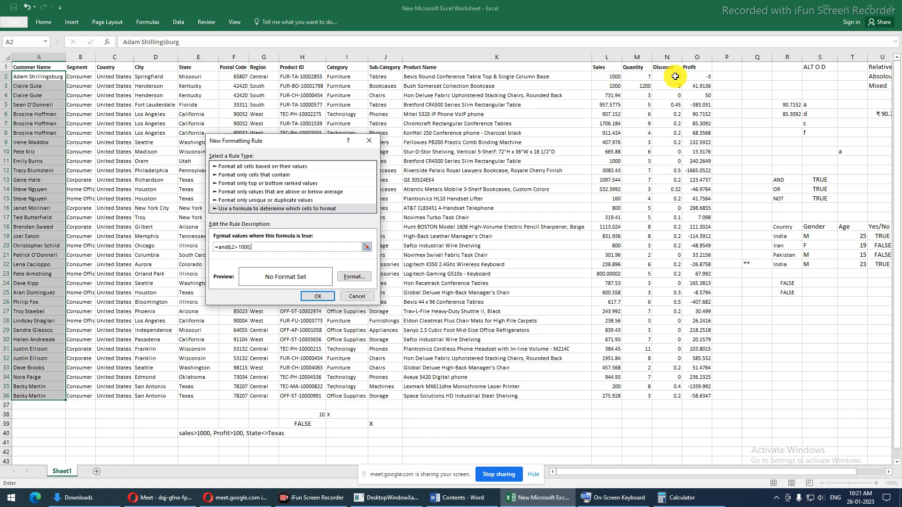
# - Extend the rule formula with relative references for profit and state so it reads =and(L2>1000,O2>100.E2<>"Texas")
pyautogui.click(700, 78)
pyautogui.press('F4')
pyautogui.press('F4')
pyautogui.press('F4')
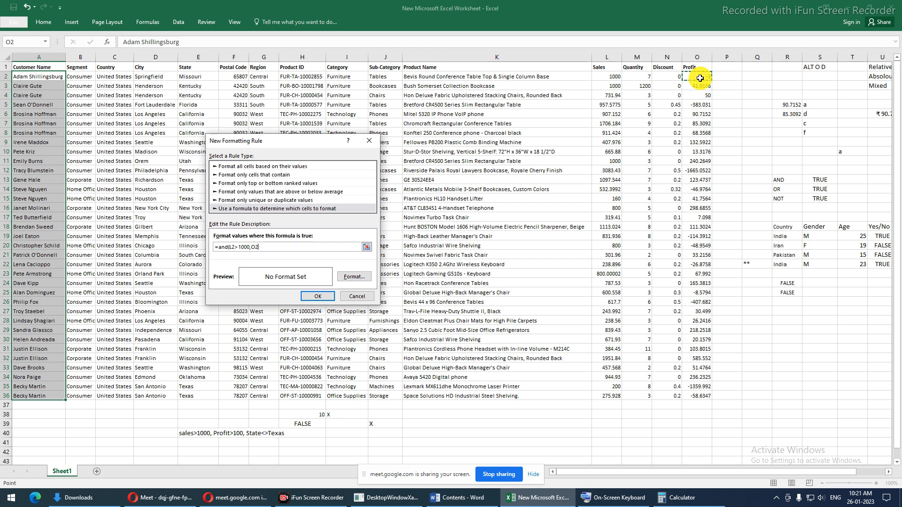
pyautogui.write('>100.')
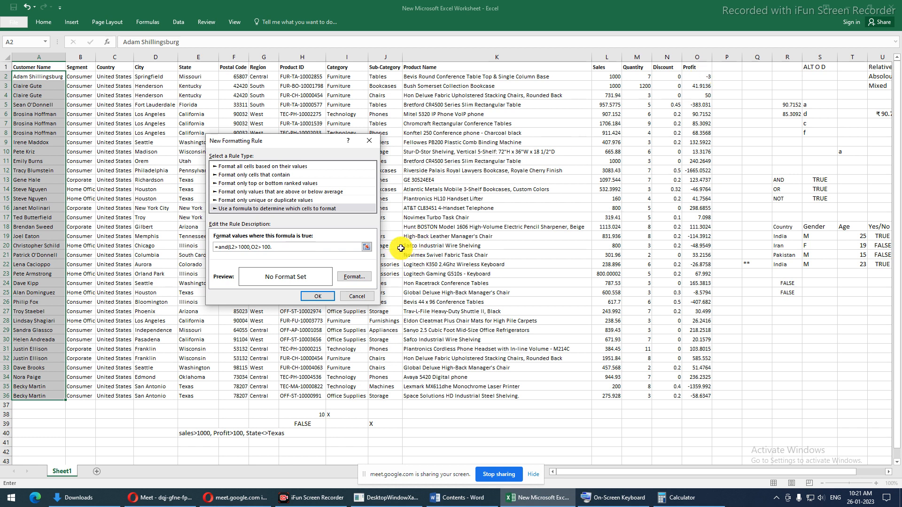
pyautogui.write(',')
pyautogui.click(192, 79)
pyautogui.press('F4')
pyautogui.press('F4')
pyautogui.press('F4')
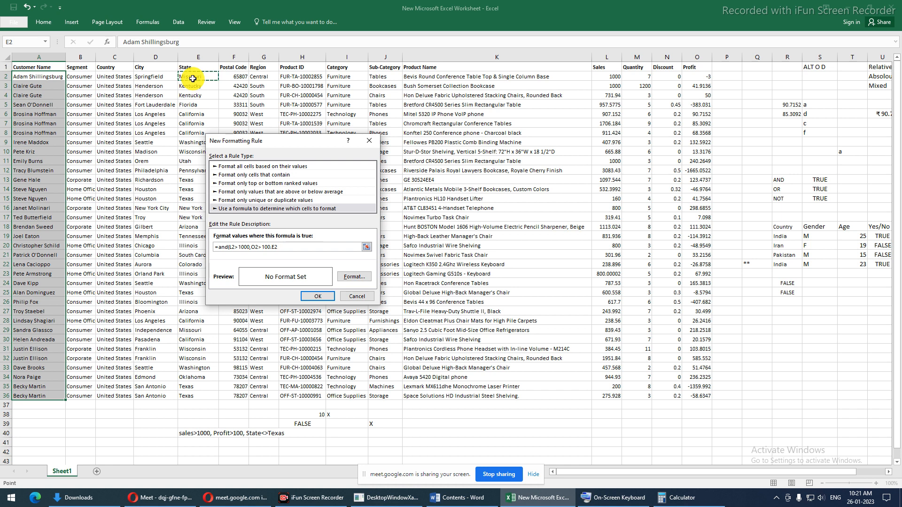
pyautogui.write('<>"Texas')
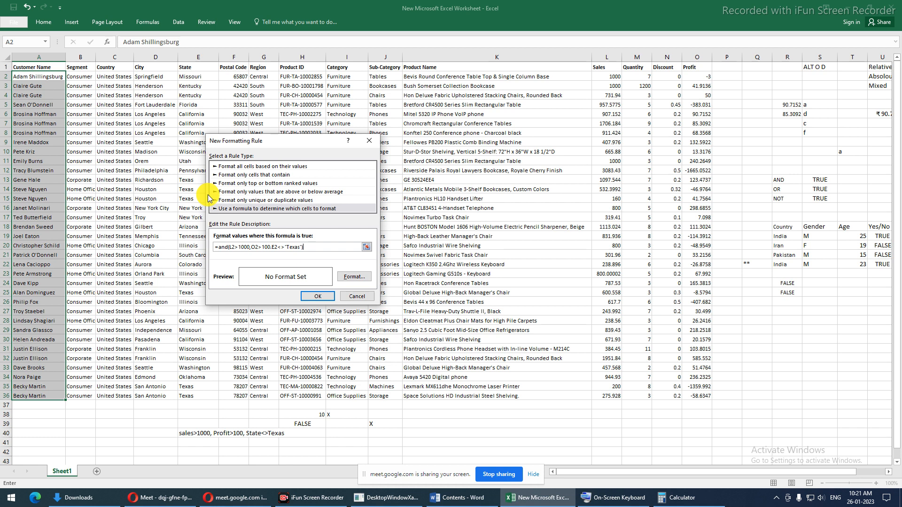
# - Give the new rule a yellow fill, apply it to the customer names and close the rules manager
pyautogui.click(346, 279)
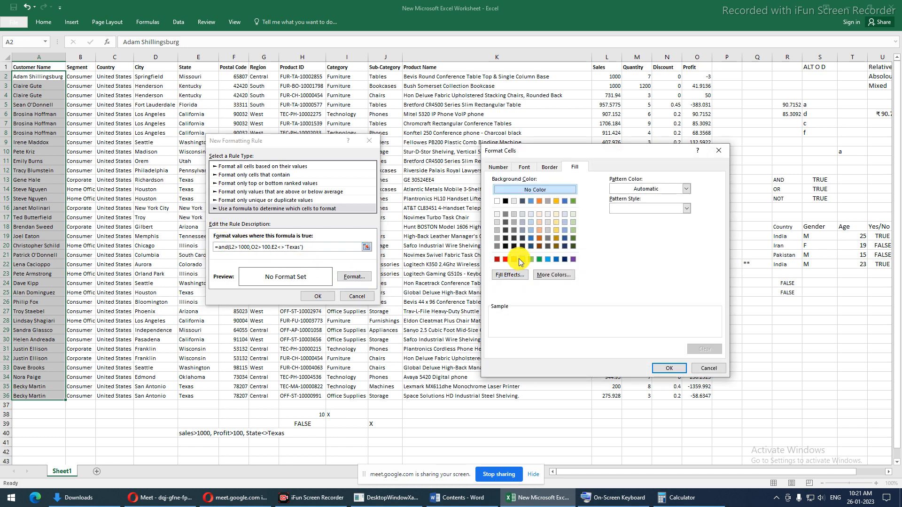
pyautogui.click(521, 259)
pyautogui.click(668, 368)
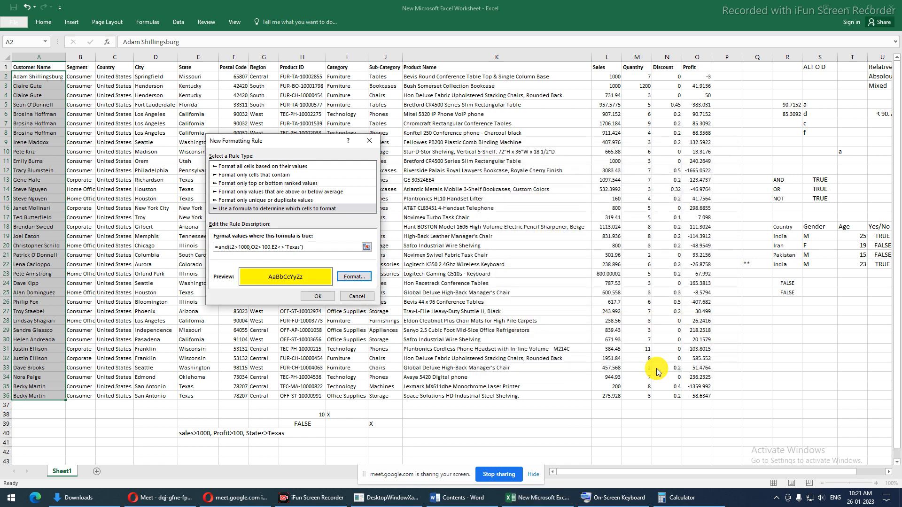
pyautogui.click(318, 296)
pyautogui.click(722, 340)
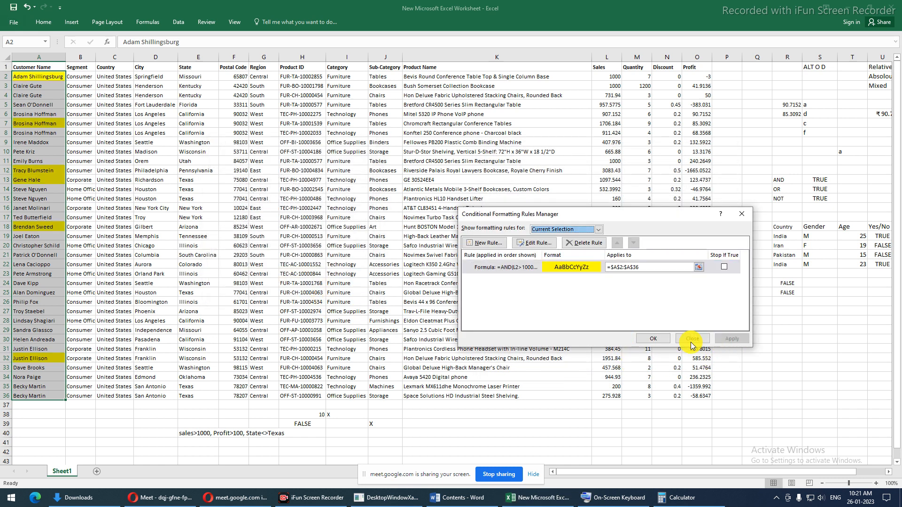
pyautogui.click(654, 343)
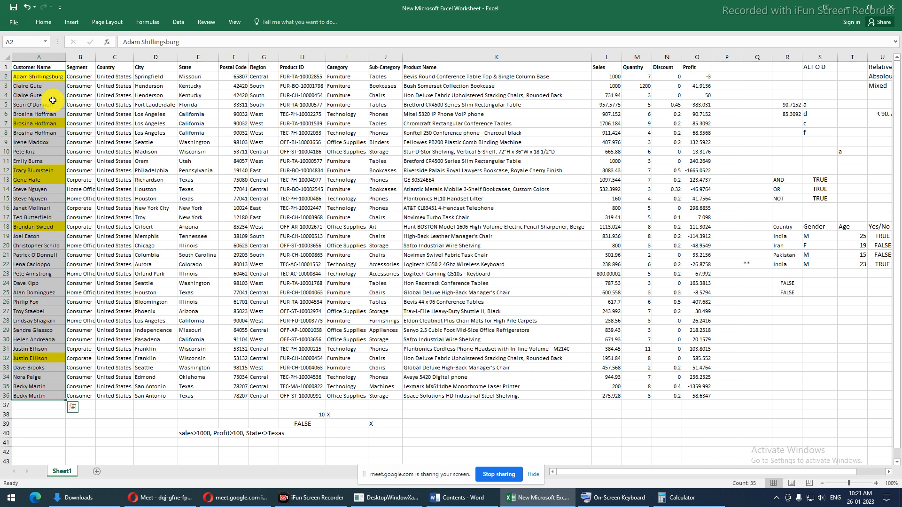
# - Compare the highlighted customer names with the Texas rows 13 to 15 and check the text in E13 for extra characters
pyautogui.click(42, 79)
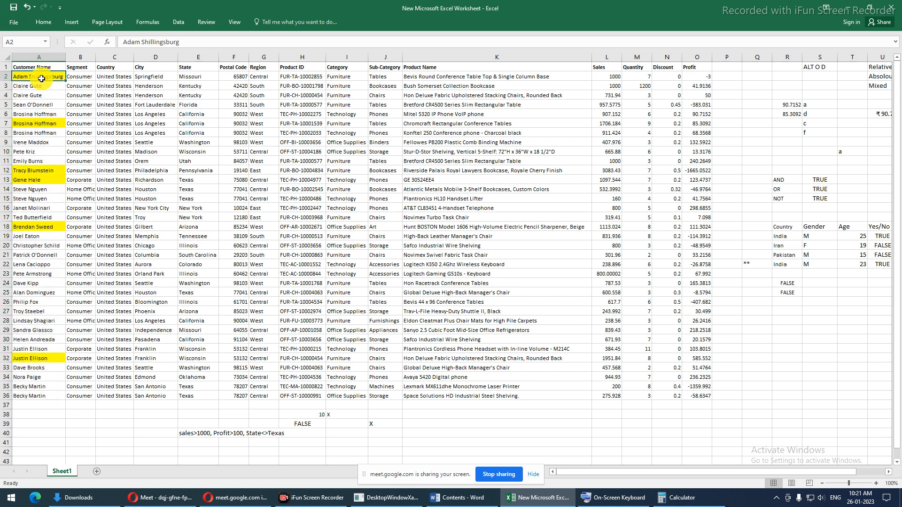
pyautogui.click(184, 188)
pyautogui.moveTo(184, 180); pyautogui.dragTo(185, 195)
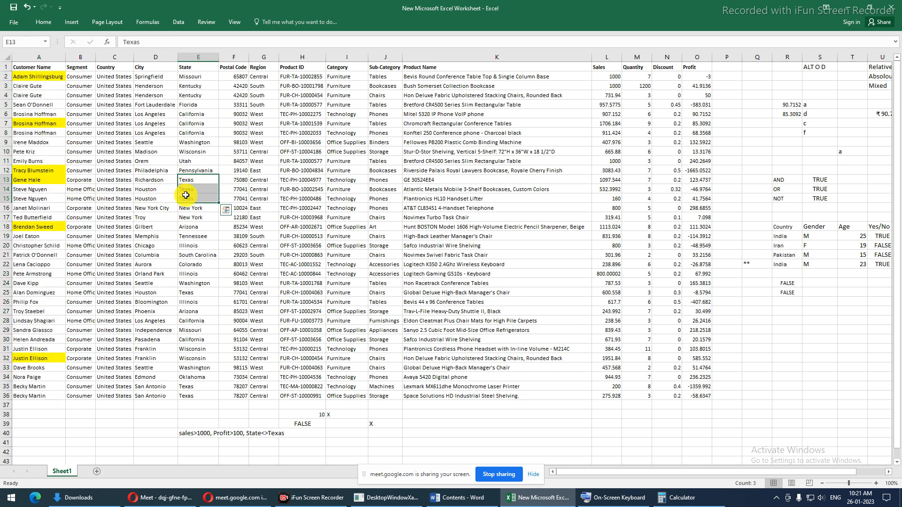
pyautogui.hotkey('shift', 'space')
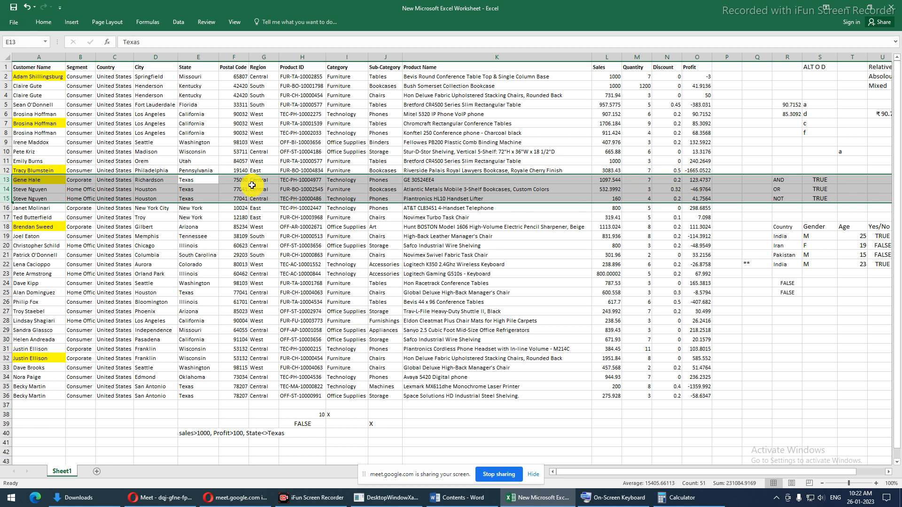
pyautogui.click(203, 180)
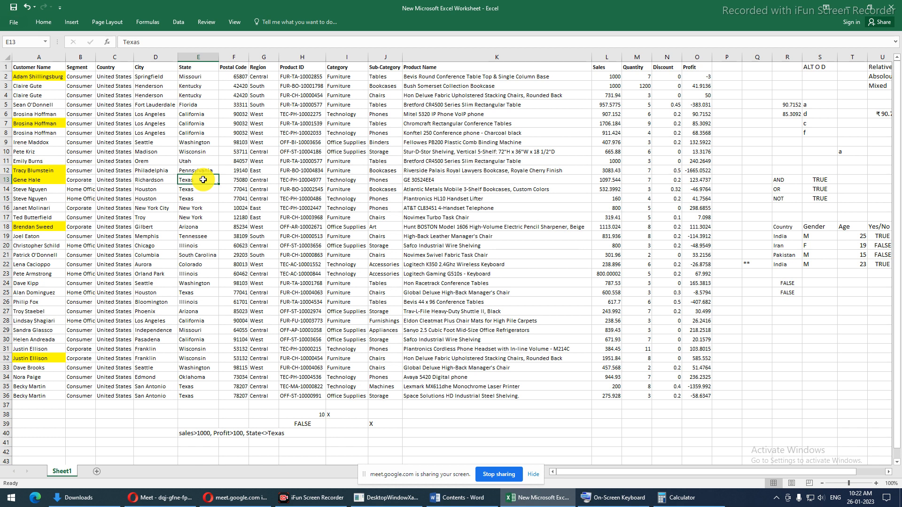
pyautogui.doubleClick(212, 180)
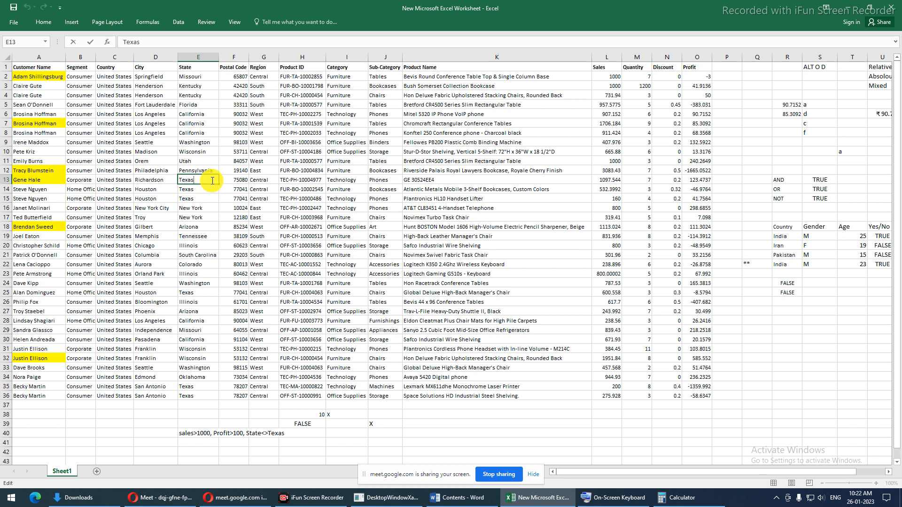
pyautogui.hotkey('ctrl', 'Return')
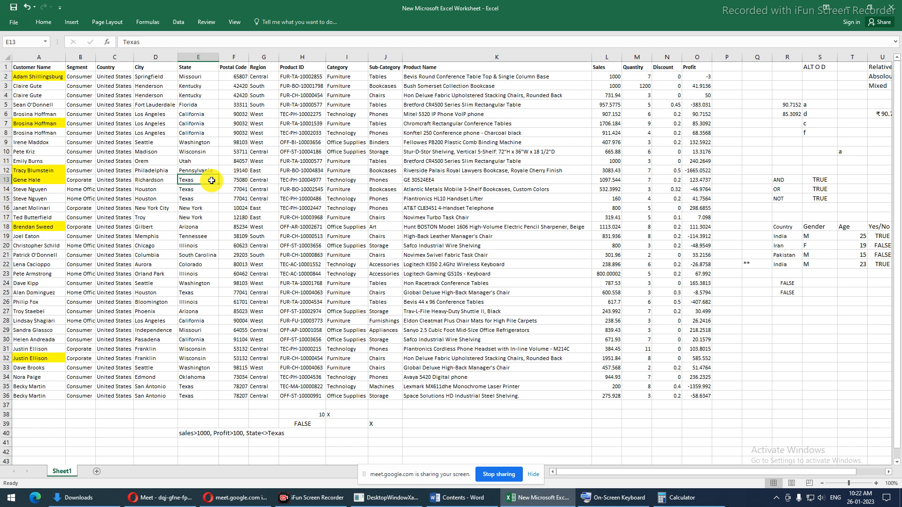
# - Edit the rule for A2:A36 so its formula reads =AND(L2>1000,O2>10000, E2<>"Texas"), then apply it
pyautogui.click(37, 76)
pyautogui.moveTo(37, 104); pyautogui.dragTo(53, 385)
pyautogui.hotkey('alt', 'h')
pyautogui.press('l')
pyautogui.press('r')
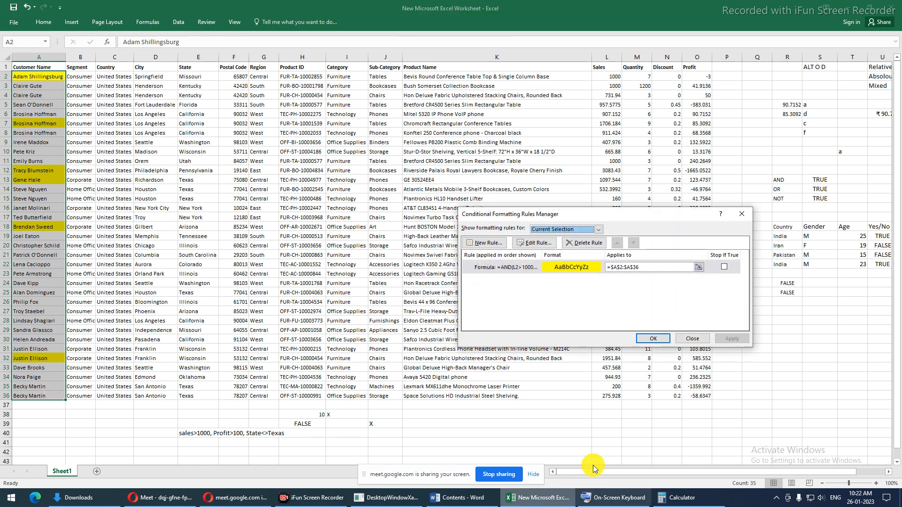
pyautogui.click(526, 243)
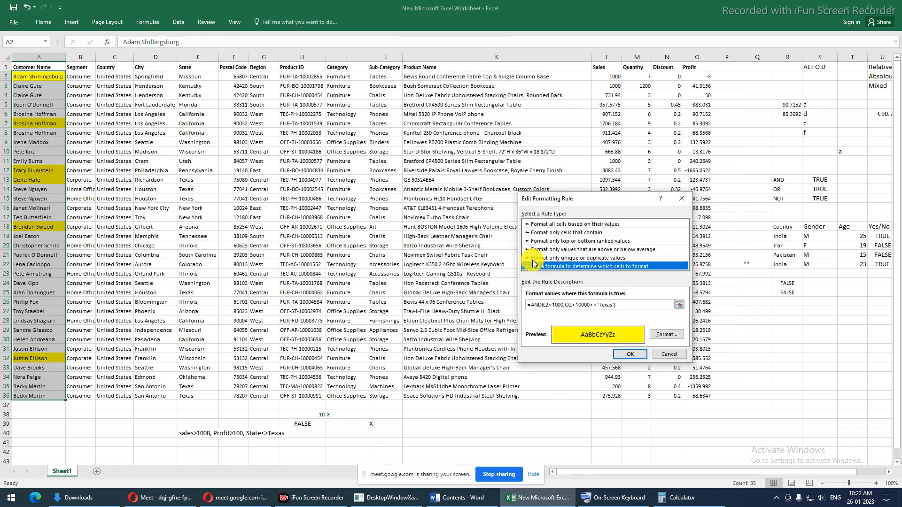
pyautogui.click(591, 305)
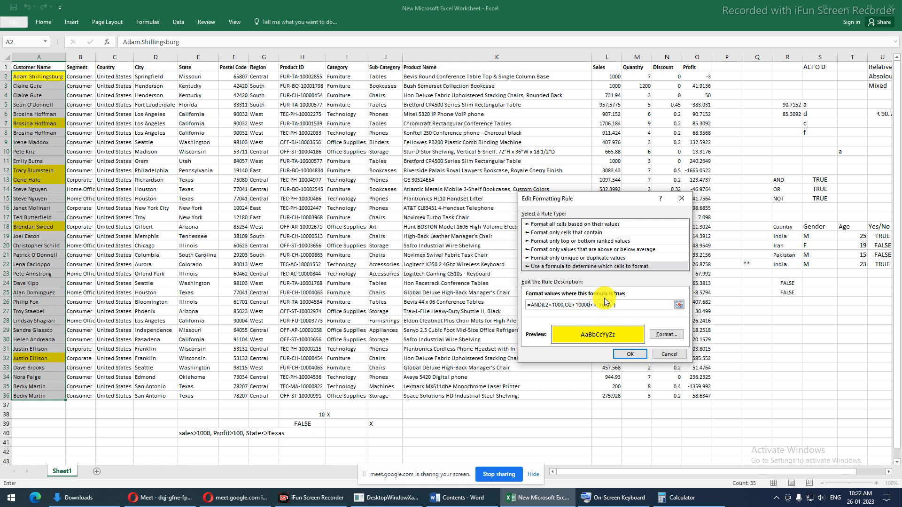
pyautogui.write(',')
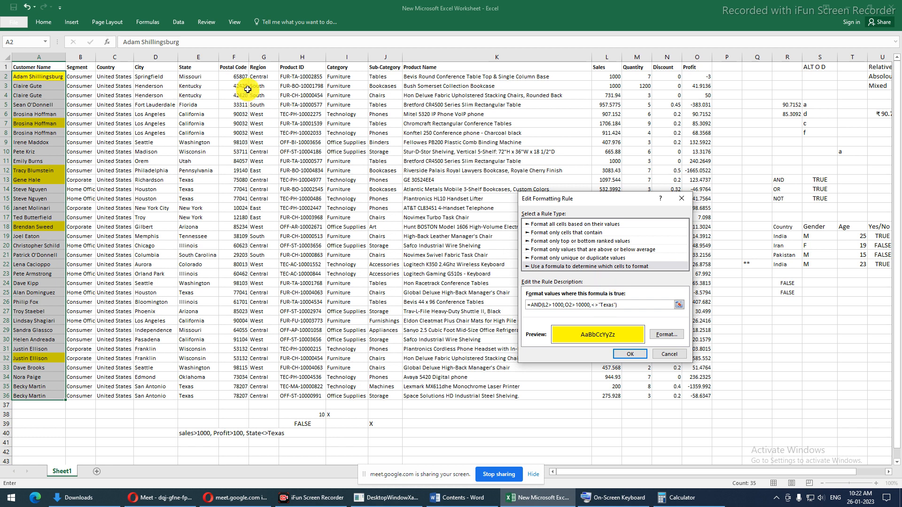
pyautogui.click(208, 78)
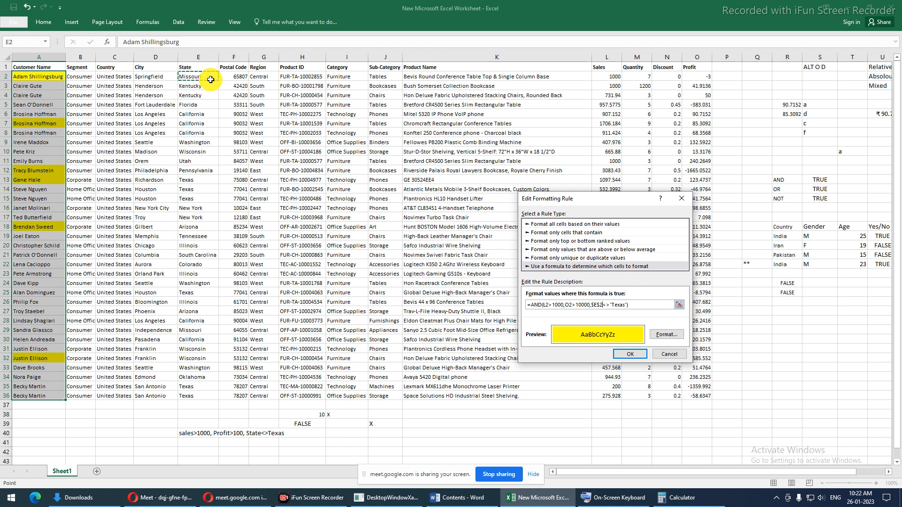
pyautogui.press('F4')
pyautogui.press('F4')
pyautogui.press('F4')
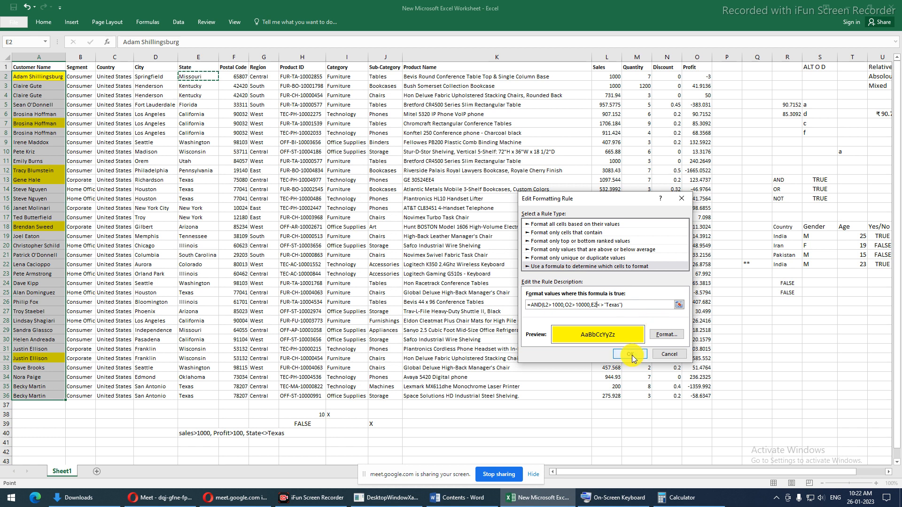
pyautogui.click(605, 304)
pyautogui.click(635, 354)
pyautogui.click(732, 339)
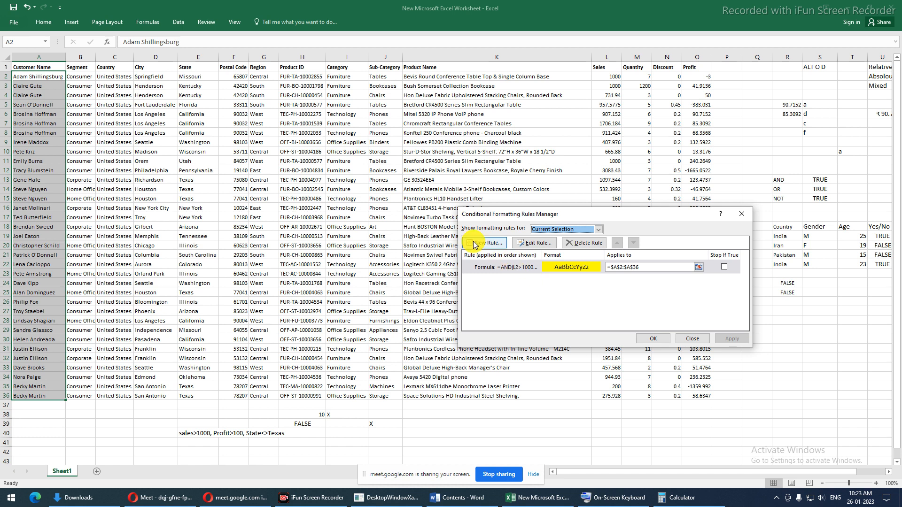
# - Reopen the customer name rule to review its formula, then close the rule and the rules manager
pyautogui.click(520, 246)
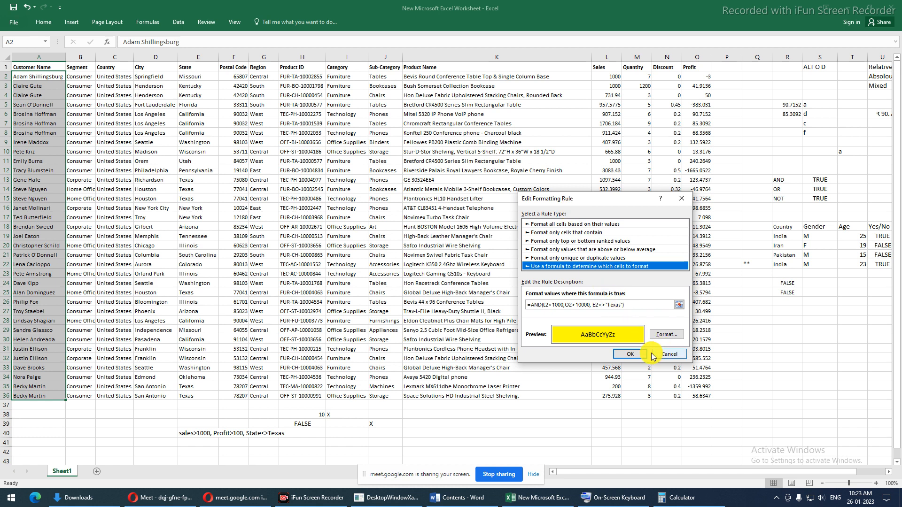
pyautogui.click(631, 353)
pyautogui.click(655, 339)
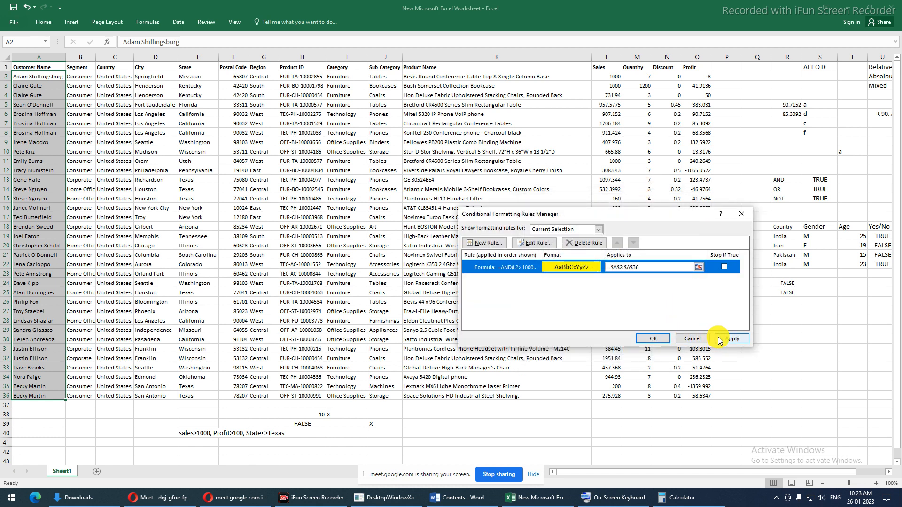
# - Check the sales values and full rows 9 and 13, the customer names and L18 against the rule's criteria
pyautogui.click(608, 105)
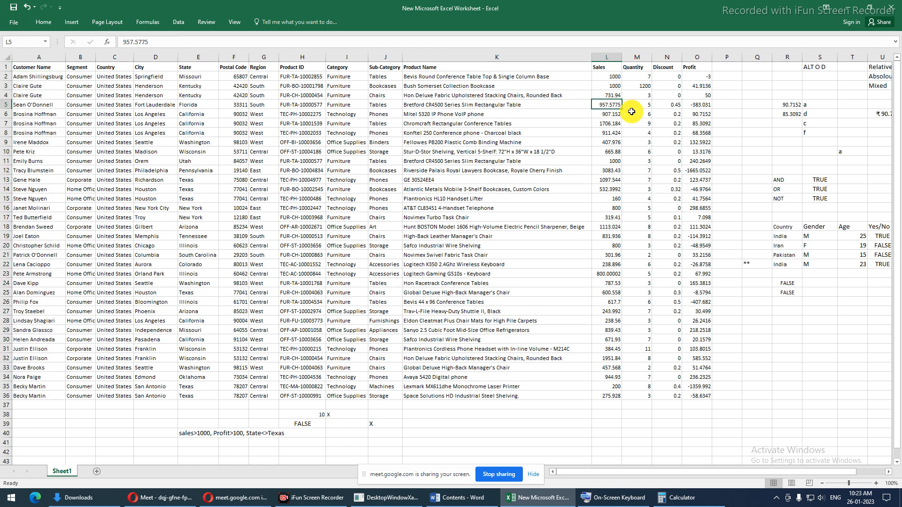
pyautogui.click(620, 115)
pyautogui.click(613, 123)
pyautogui.click(617, 141)
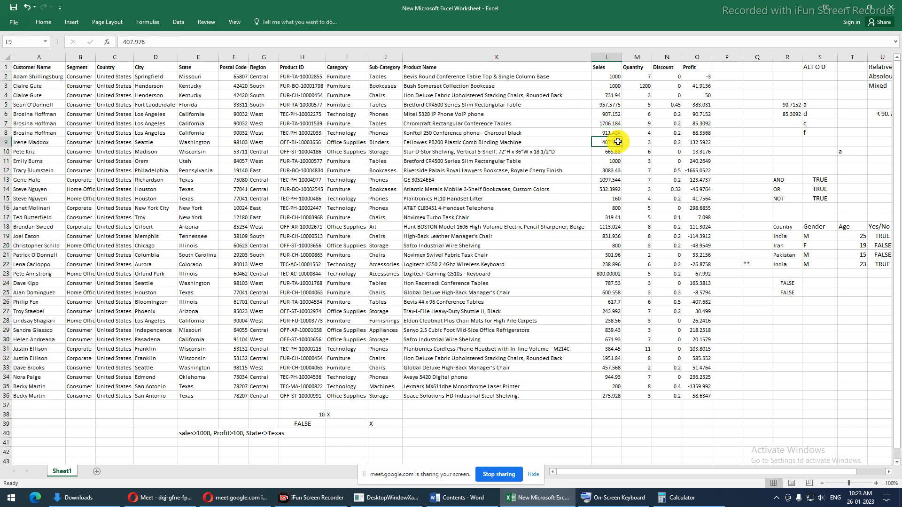
pyautogui.hotkey('shift', 'space')
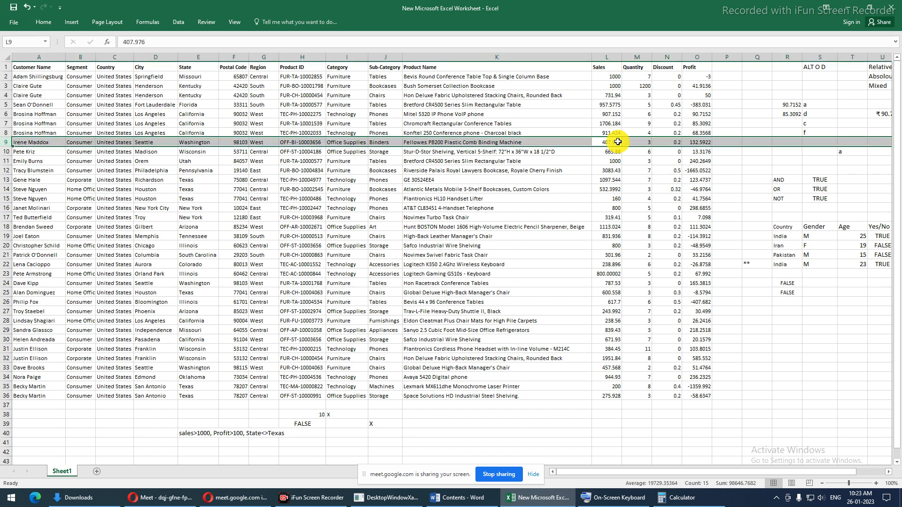
pyautogui.click(616, 179)
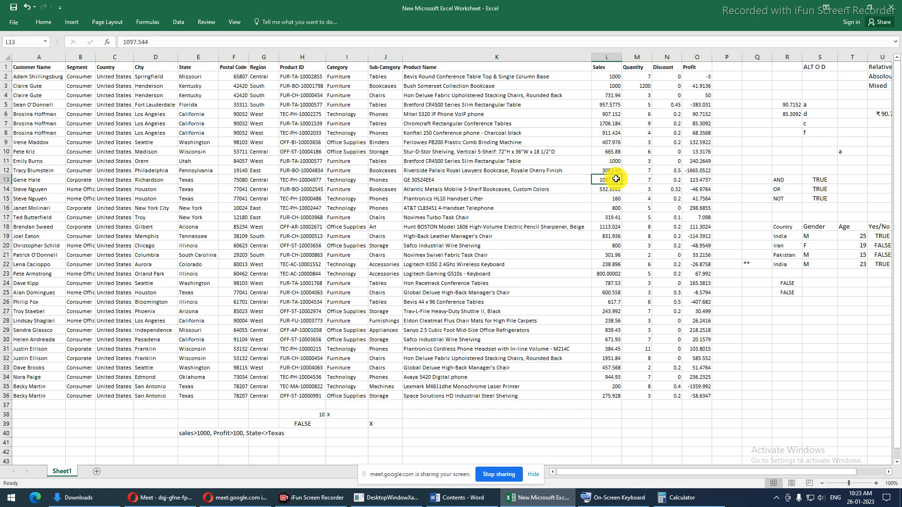
pyautogui.hotkey('shift', 'space')
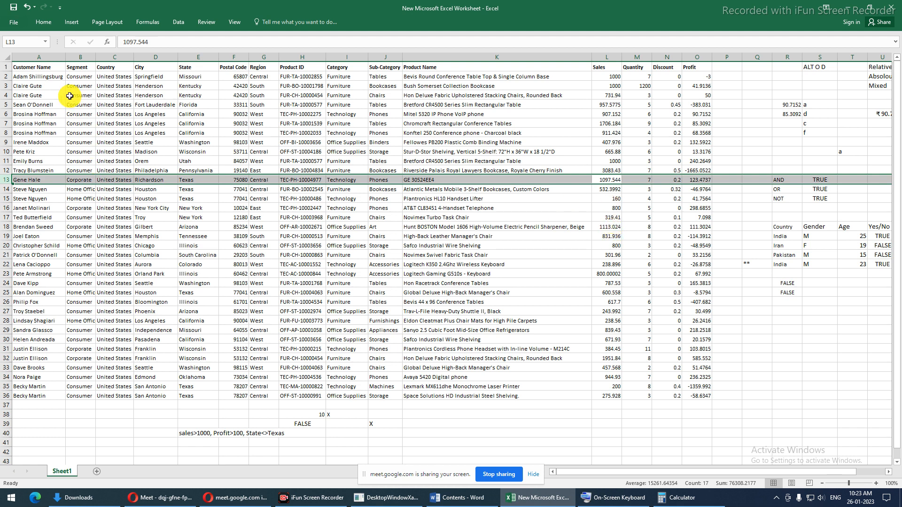
pyautogui.moveTo(51, 85); pyautogui.dragTo(42, 376)
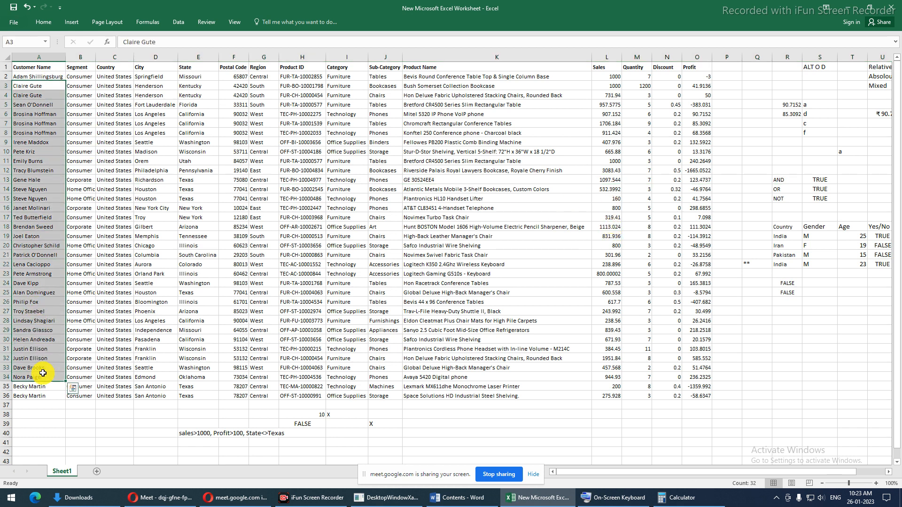
pyautogui.click(611, 229)
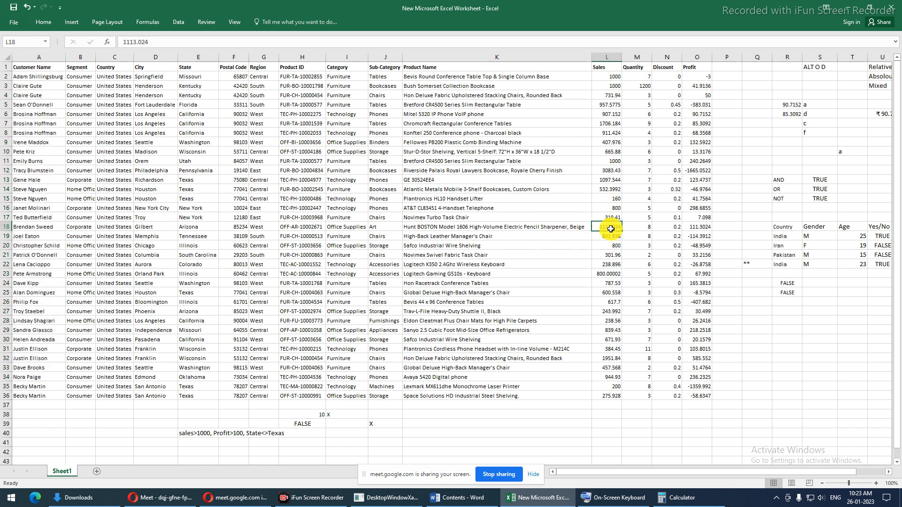
# - Correct the conditional formatting rule for A2:A36 so its formula reads =AND(L2>1000,O2>100, E2<>"Texas"), and apply it
pyautogui.hotkey('shift', 'space')
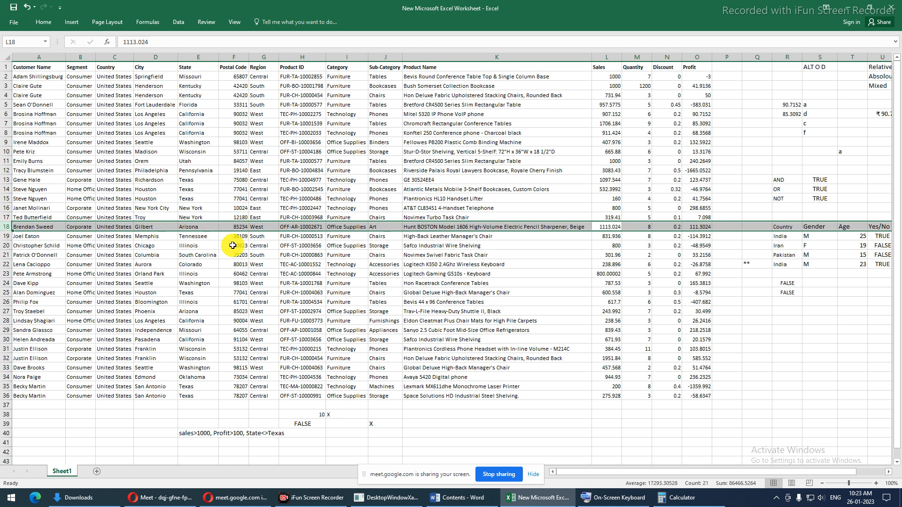
pyautogui.moveTo(24, 77); pyautogui.dragTo(29, 396)
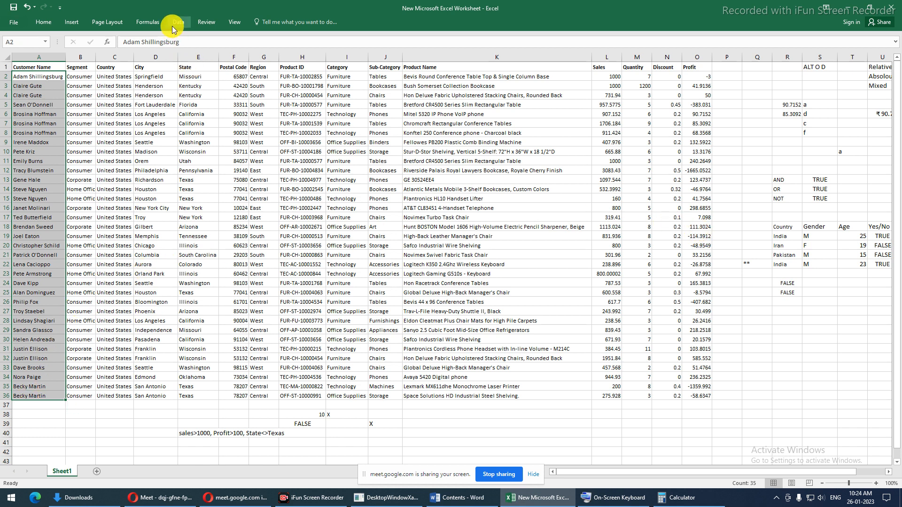
pyautogui.press('alt')
pyautogui.press('o')
pyautogui.press('d')
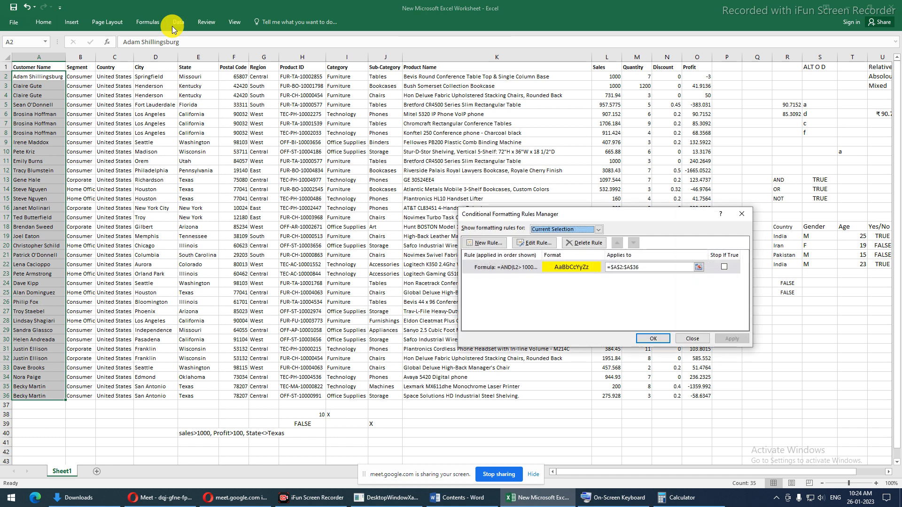
pyautogui.click(534, 243)
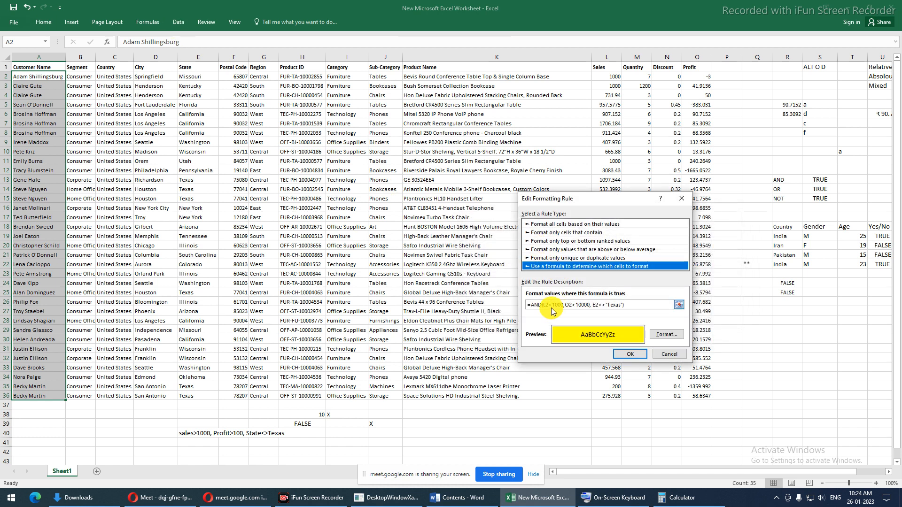
pyautogui.click(584, 305)
pyautogui.press('BackSpace')
pyautogui.press('BackSpace')
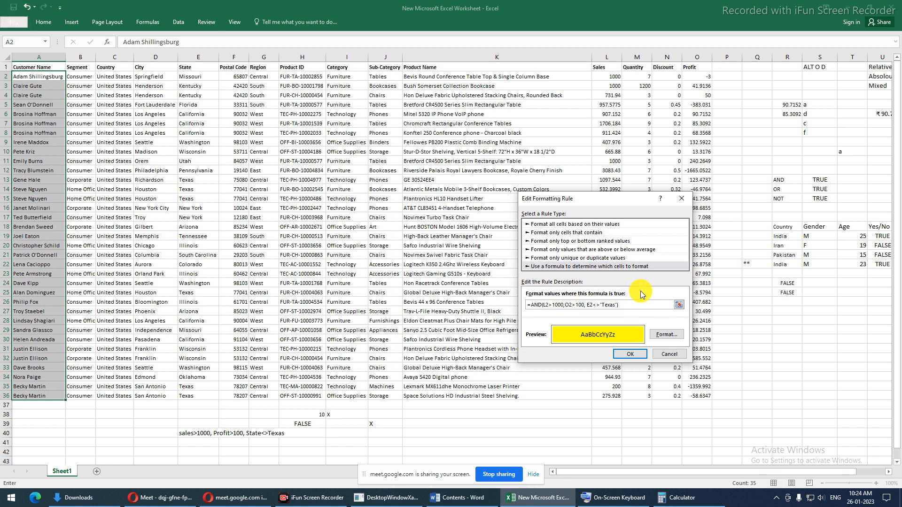
pyautogui.click(637, 355)
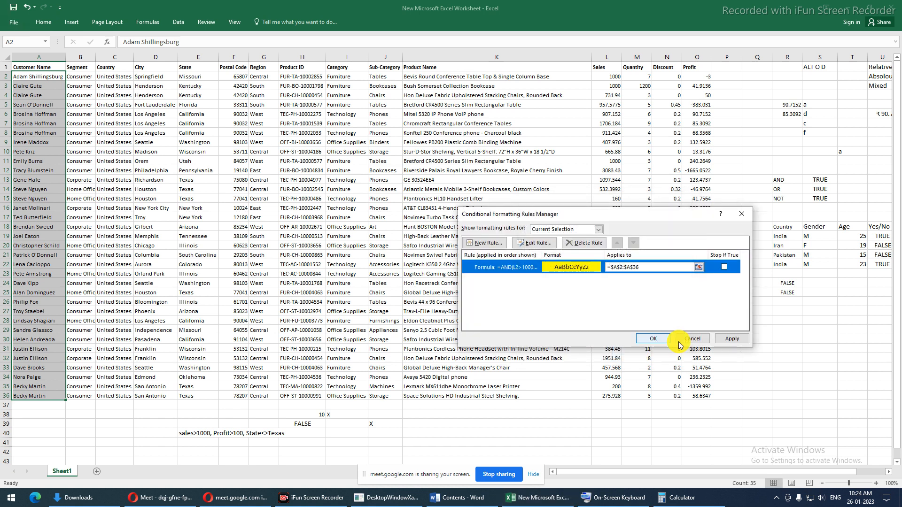
pyautogui.click(729, 341)
pyautogui.click(651, 339)
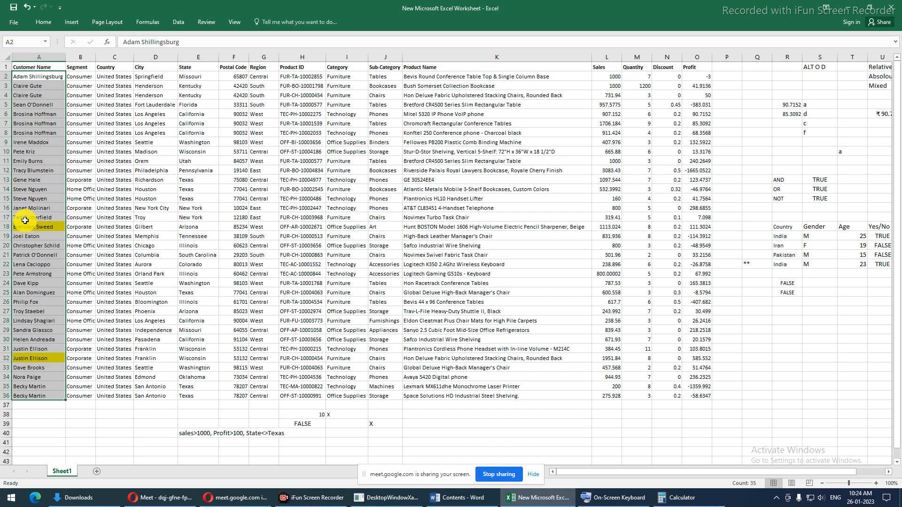
# - Check the Texas rows 13 to 15 against the rule's criteria and save the workbook
pyautogui.moveTo(193, 183); pyautogui.dragTo(196, 200)
pyautogui.hotkey('shift', 'space')
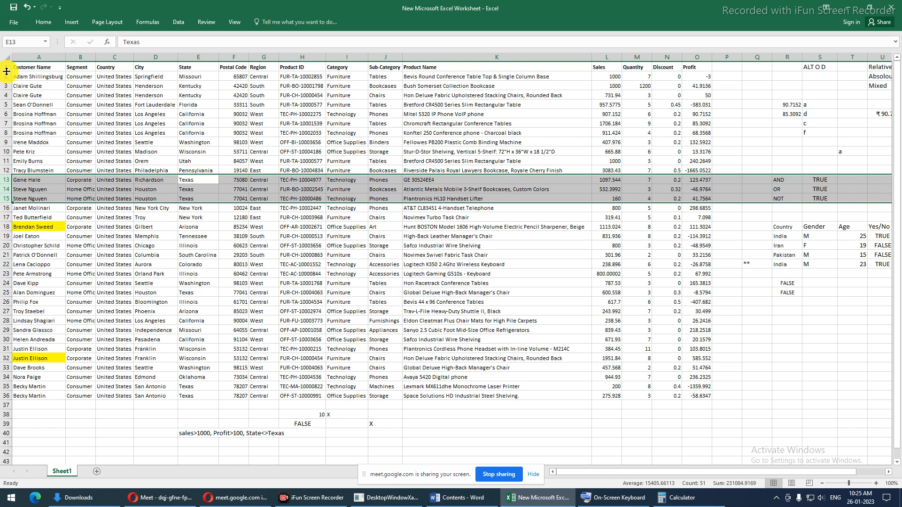
pyautogui.click(14, 7)
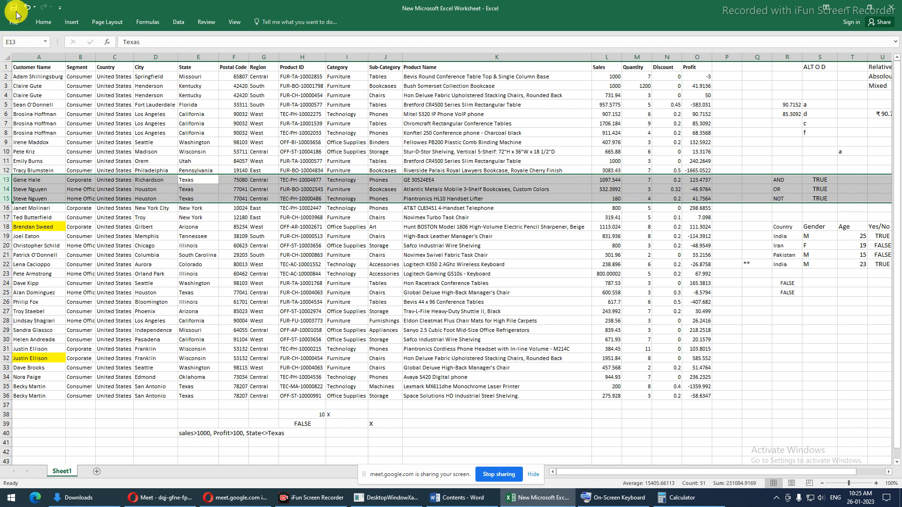
pyautogui.click(252, 234)
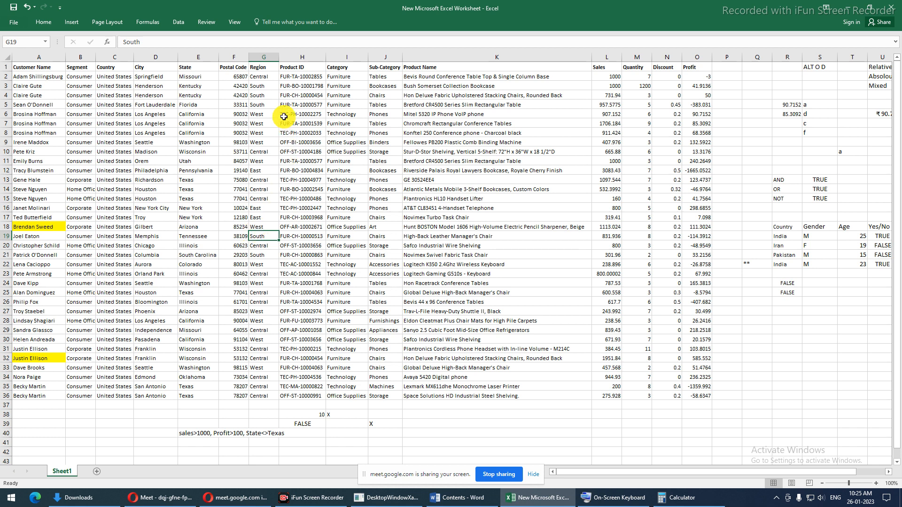